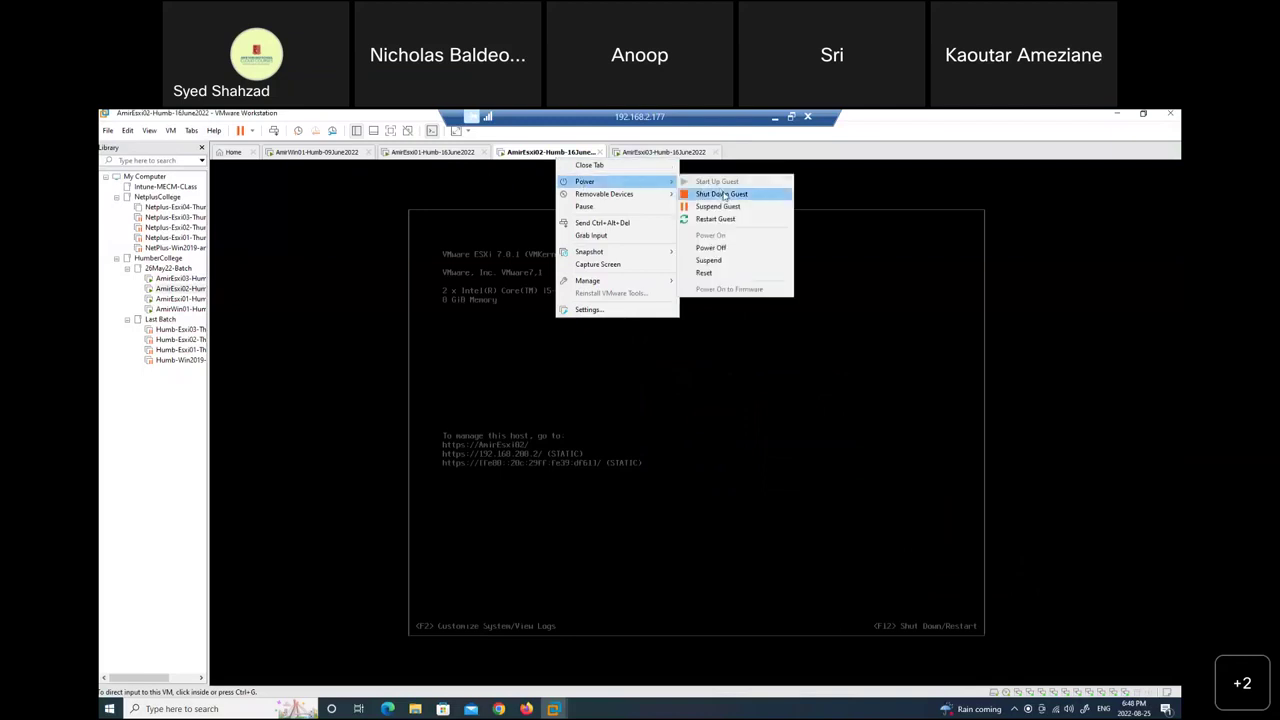
Shut down and confirm the AmirEsxi02 and AmirEsxi03 guests, then check each VM's console.
{"action": "left_click", "coordinate": [724, 195]}
{"action": "left_click", "coordinate": [657, 431]}
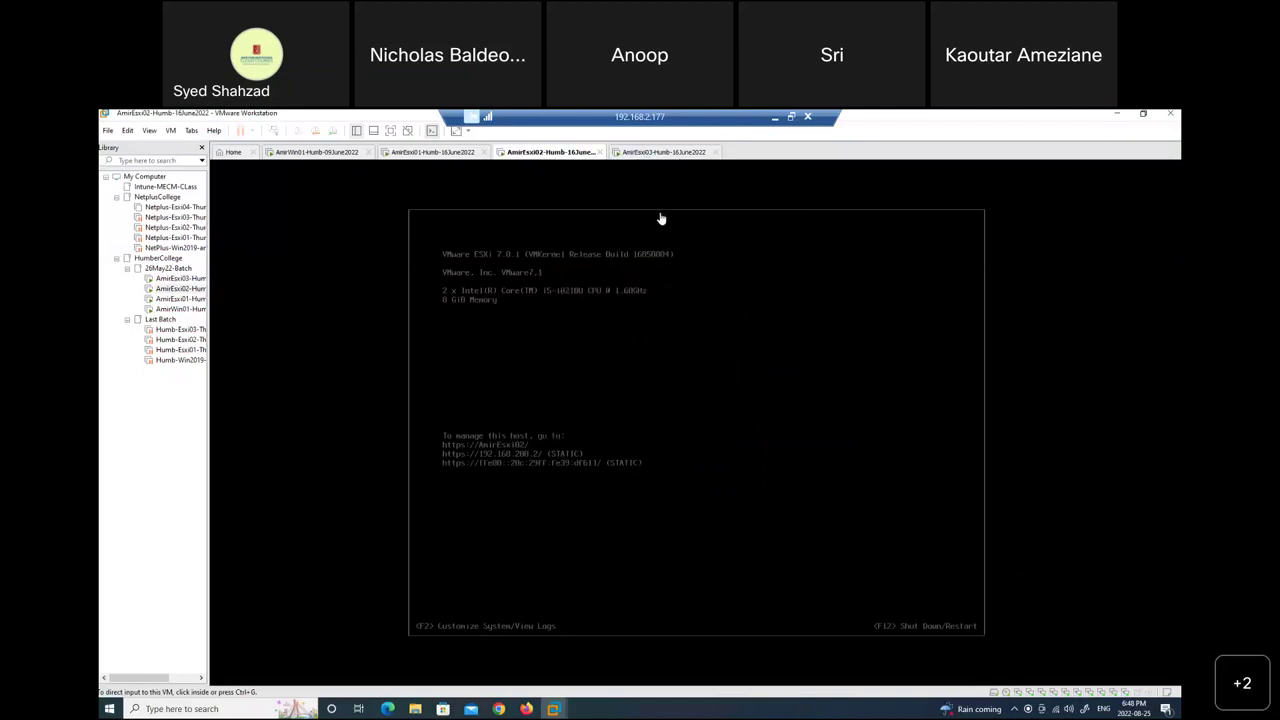
{"action": "right_click", "coordinate": [662, 157]}
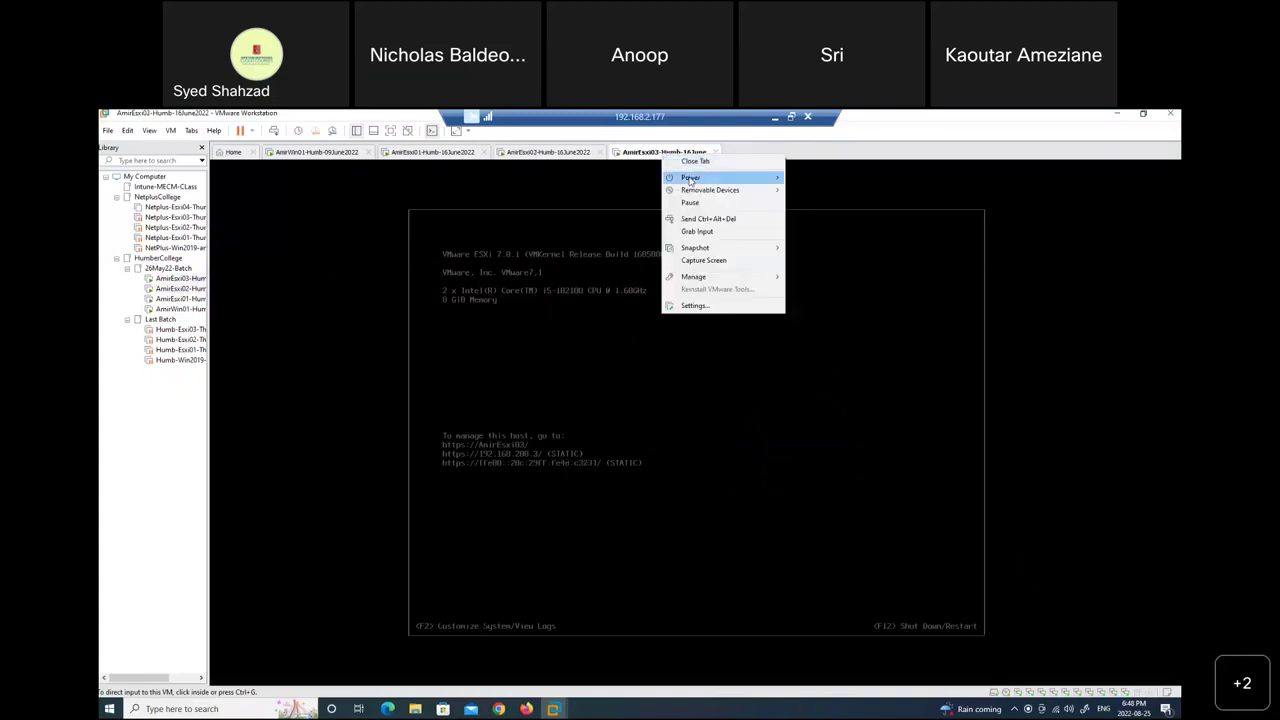
{"action": "mouse_move", "coordinate": [740, 180]}
{"action": "left_click", "coordinate": [826, 190]}
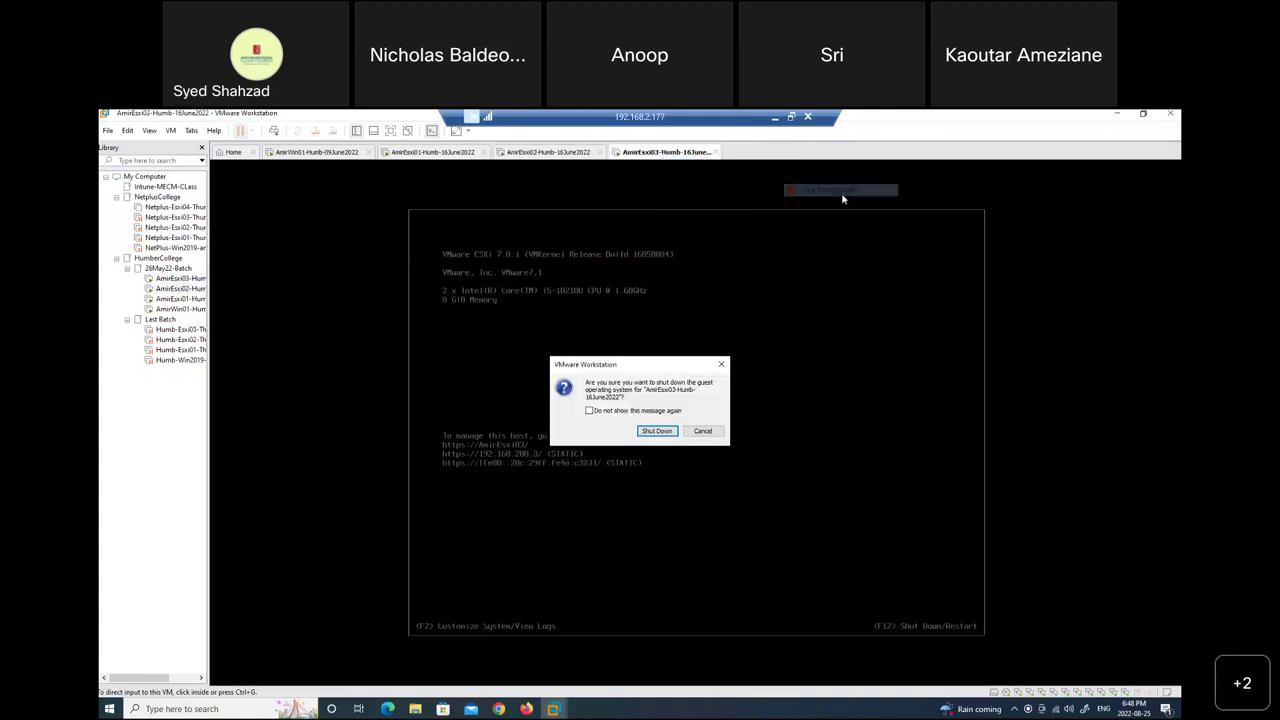
{"action": "left_click", "coordinate": [645, 433]}
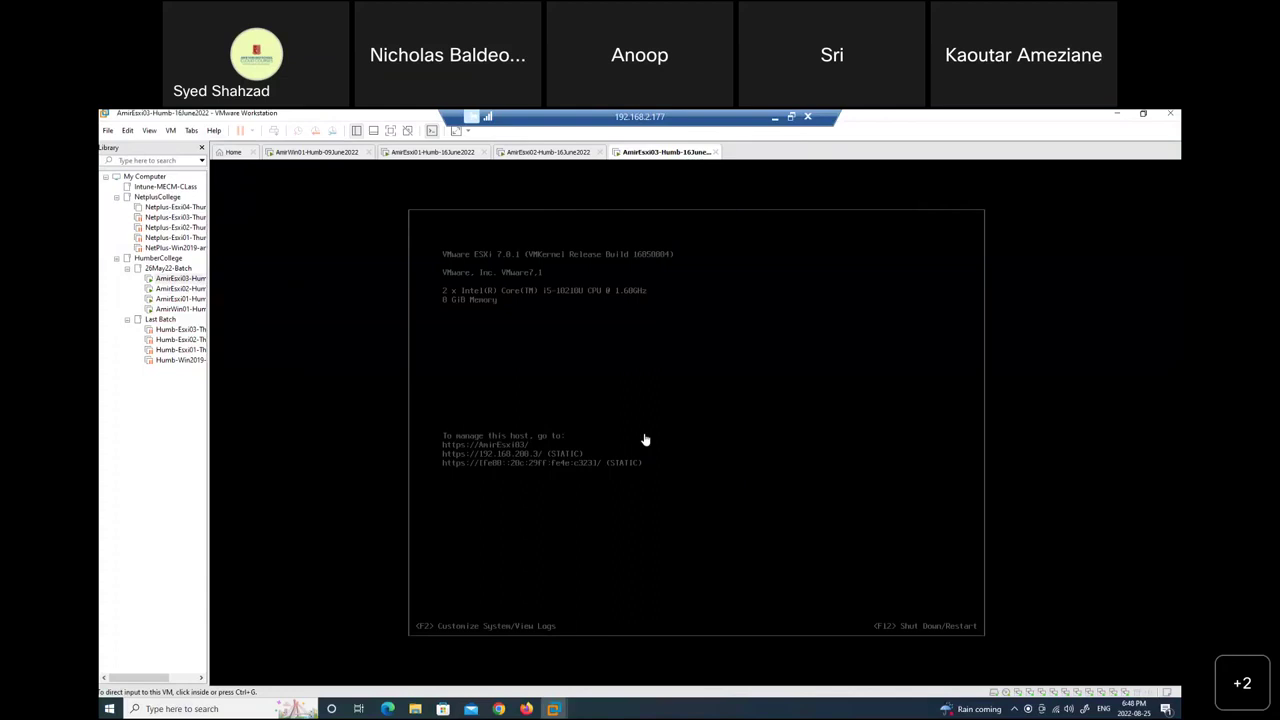
{"action": "left_click", "coordinate": [526, 156]}
{"action": "left_click", "coordinate": [671, 155]}
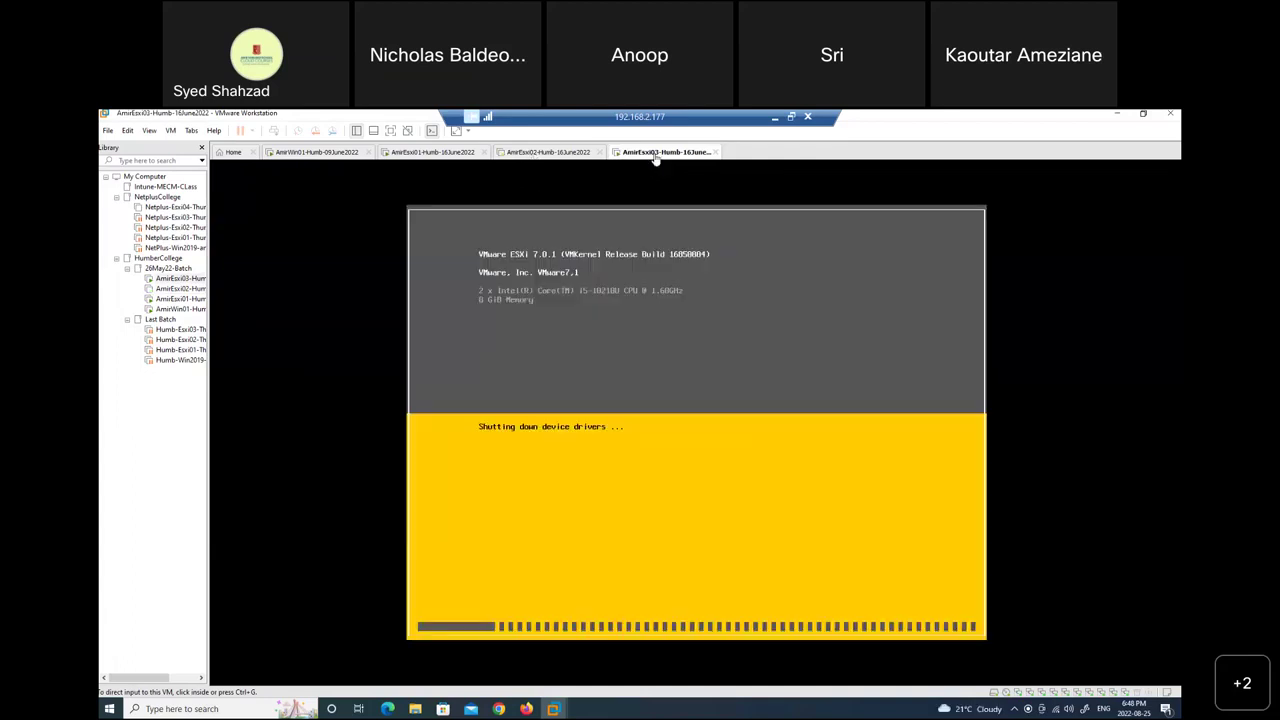
Lower AmirEsxi02's memory from 8 GB to 6.1 GB (6208 MB).
{"action": "left_click", "coordinate": [530, 153]}
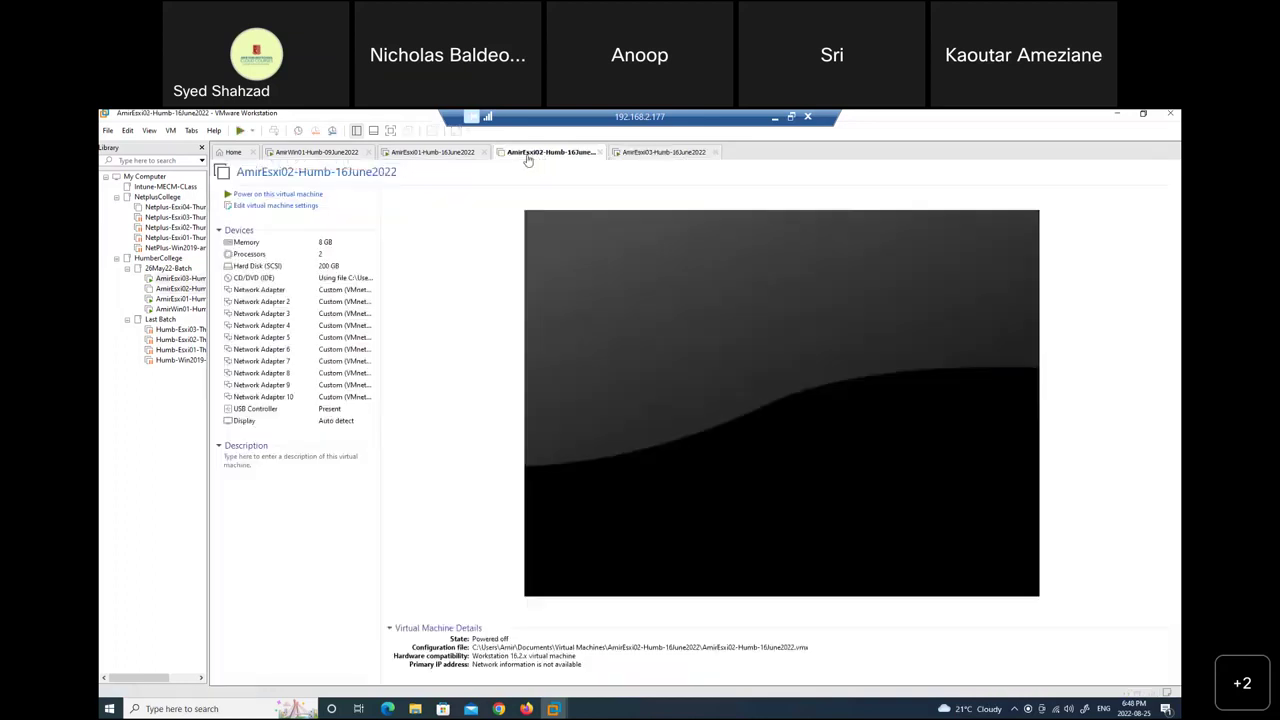
{"action": "double_click", "coordinate": [325, 243]}
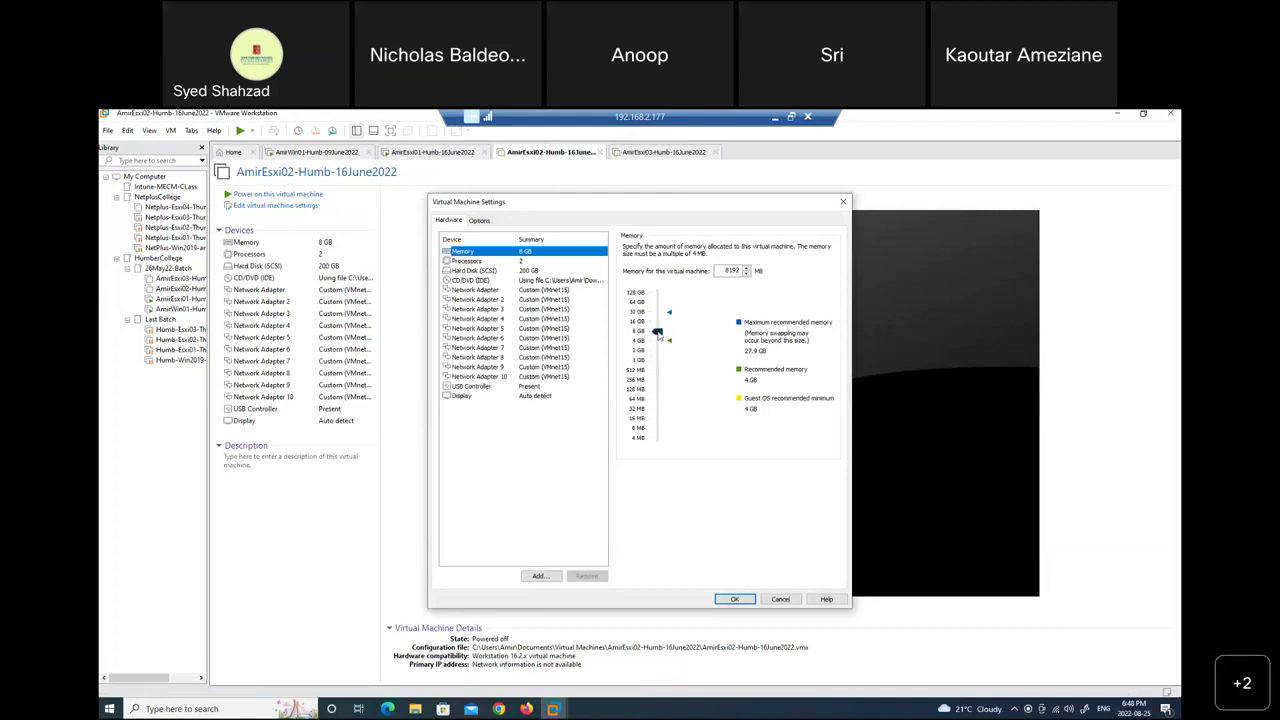
{"action": "left_click", "coordinate": [659, 339]}
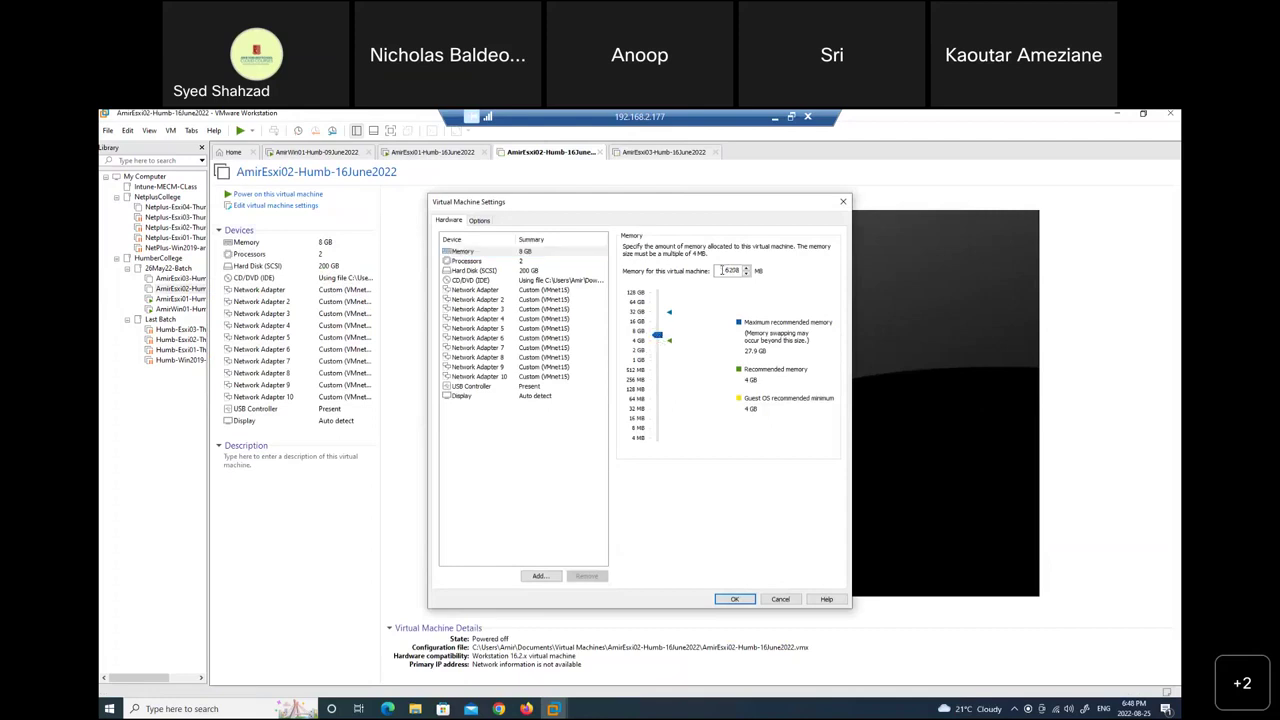
{"action": "double_click", "coordinate": [727, 271]}
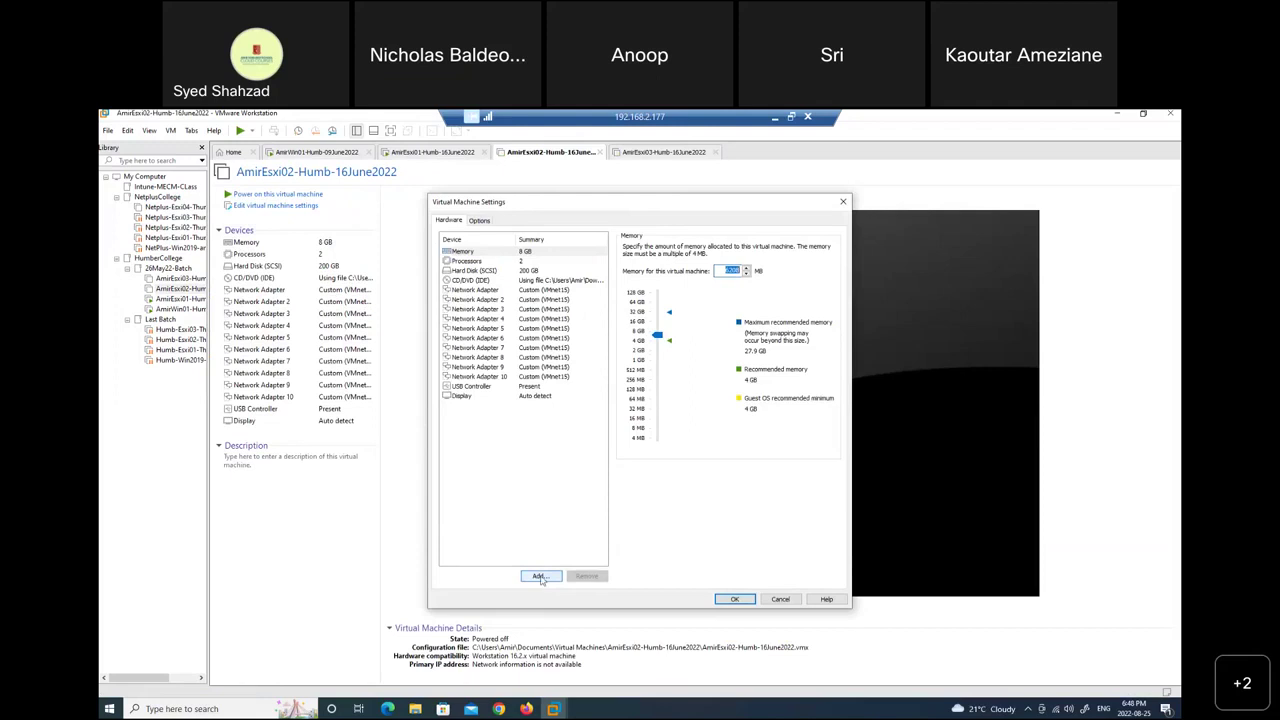
Add a first new 800 GB NVMe hard disk to AmirEsxi02.
{"action": "left_click", "coordinate": [538, 577]}
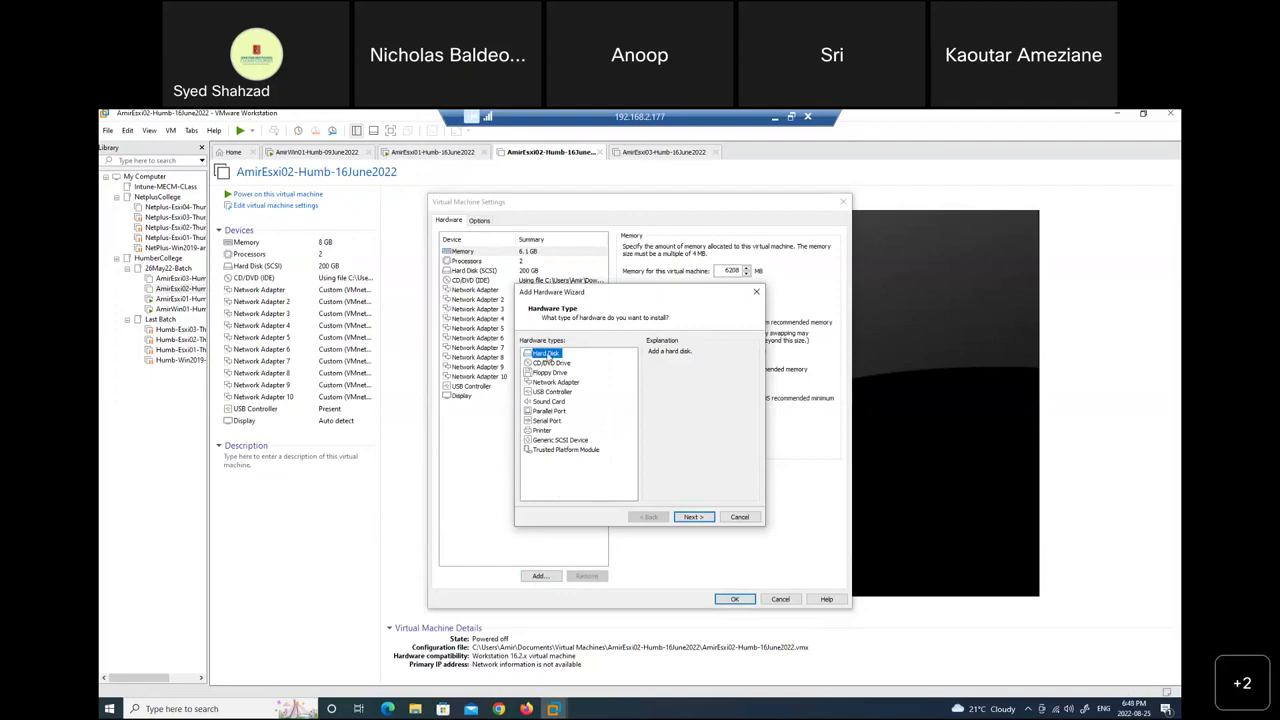
{"action": "left_click", "coordinate": [694, 519]}
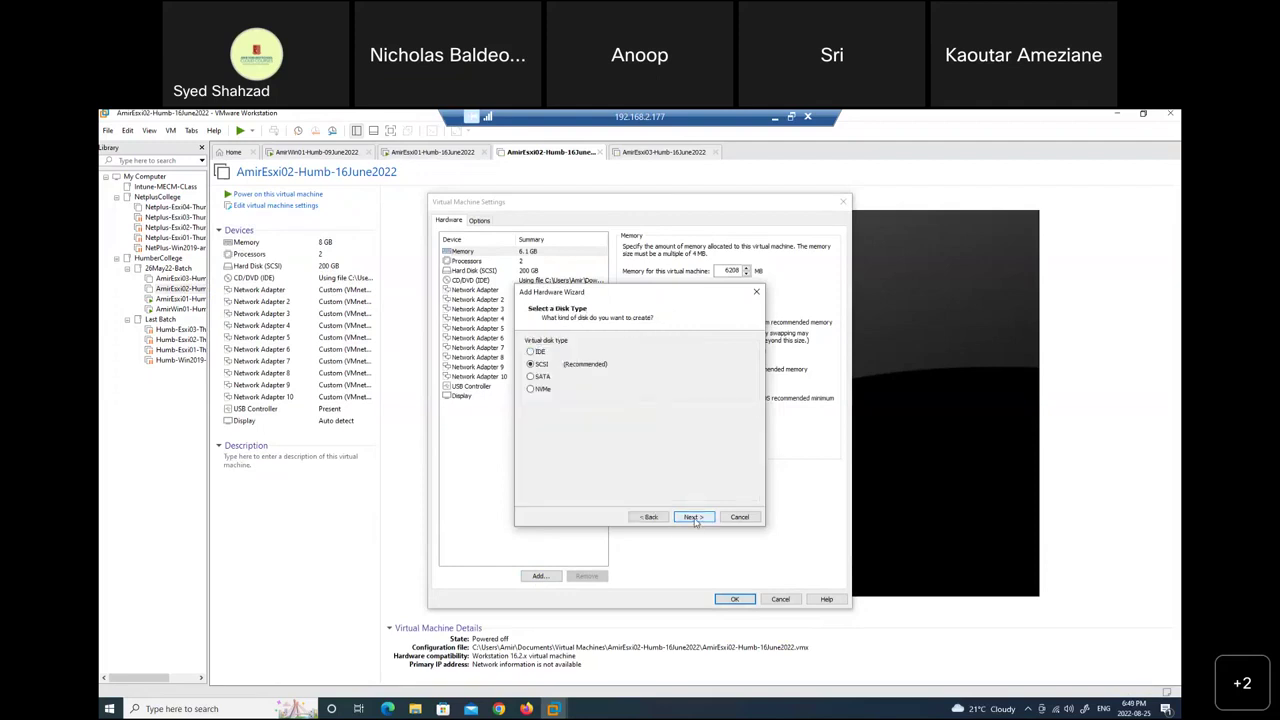
{"action": "left_click", "coordinate": [540, 392]}
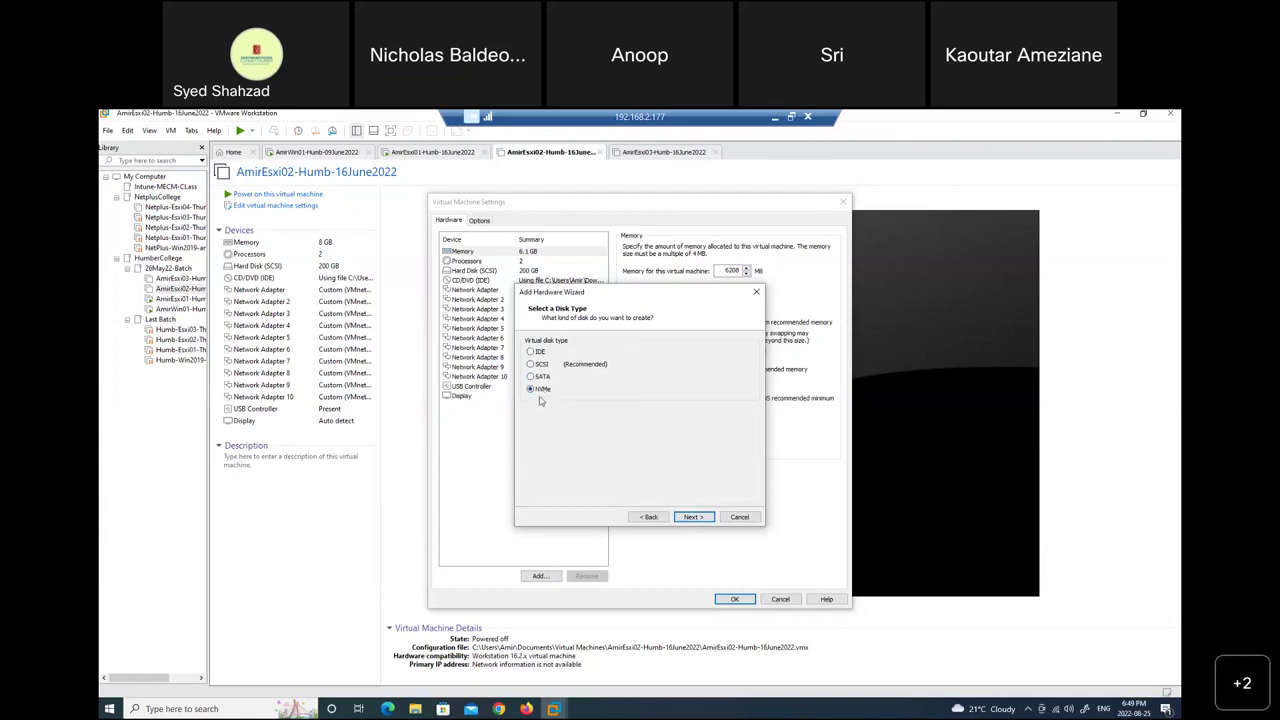
{"action": "left_click", "coordinate": [692, 517]}
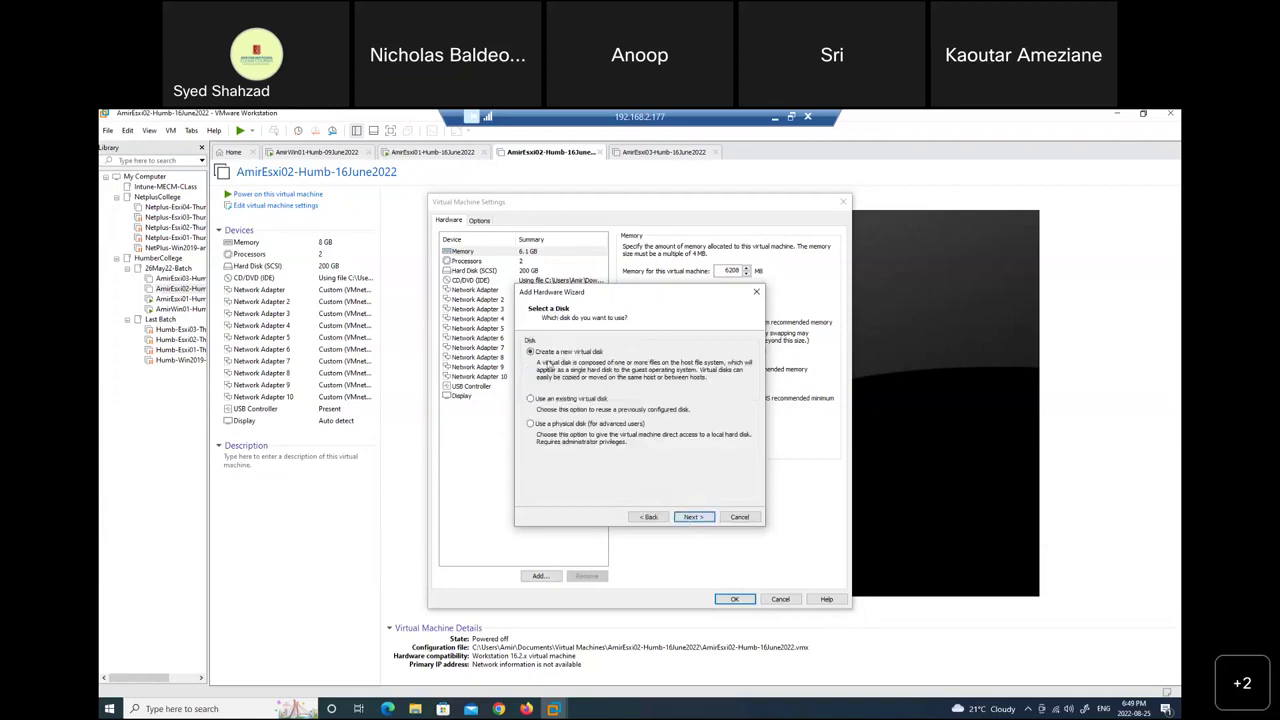
{"action": "left_click", "coordinate": [693, 517]}
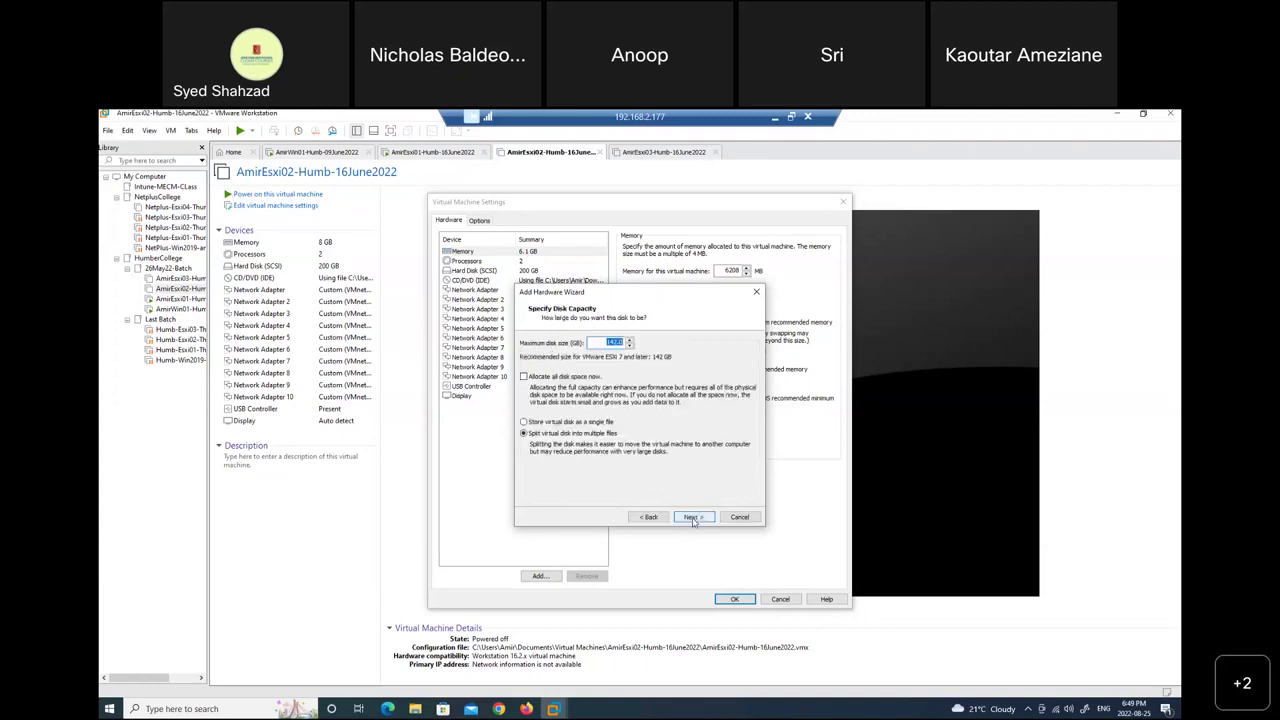
{"action": "type", "text": "800"}
{"action": "left_click", "coordinate": [694, 517]}
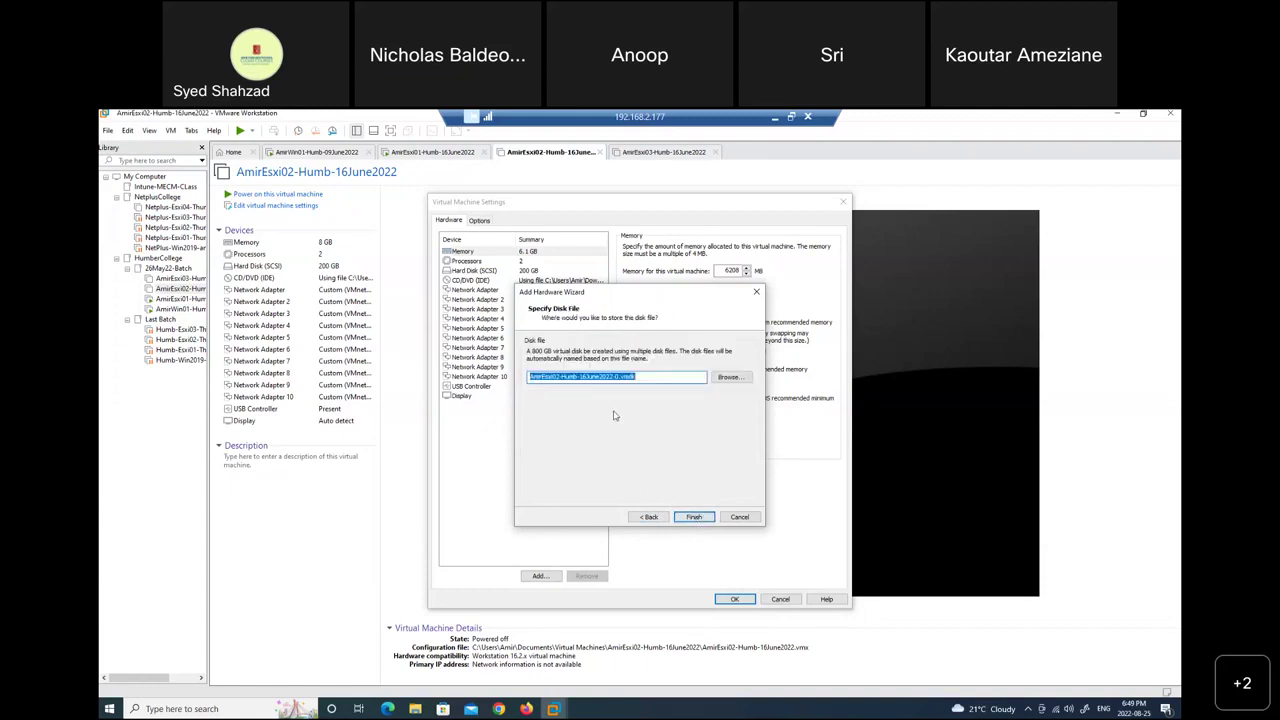
{"action": "left_click", "coordinate": [692, 517]}
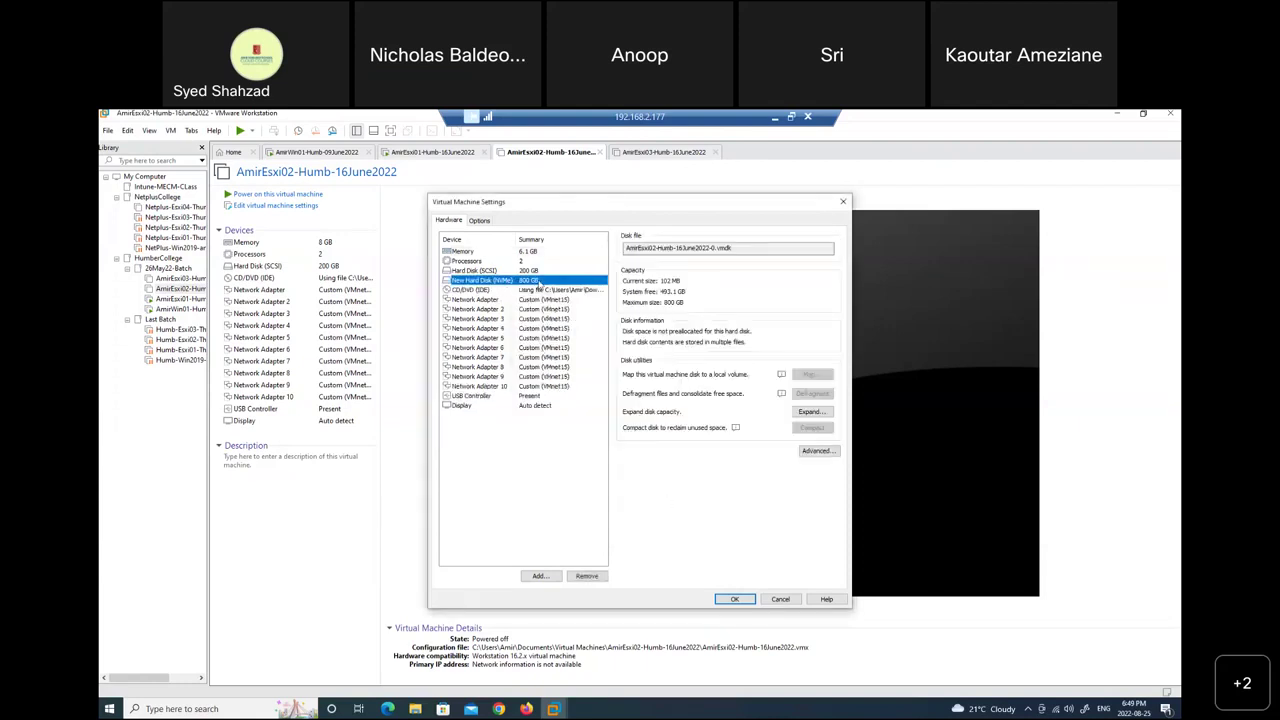
Add a second new 800 GB NVMe hard disk and save the VM settings.
{"action": "left_click", "coordinate": [539, 576]}
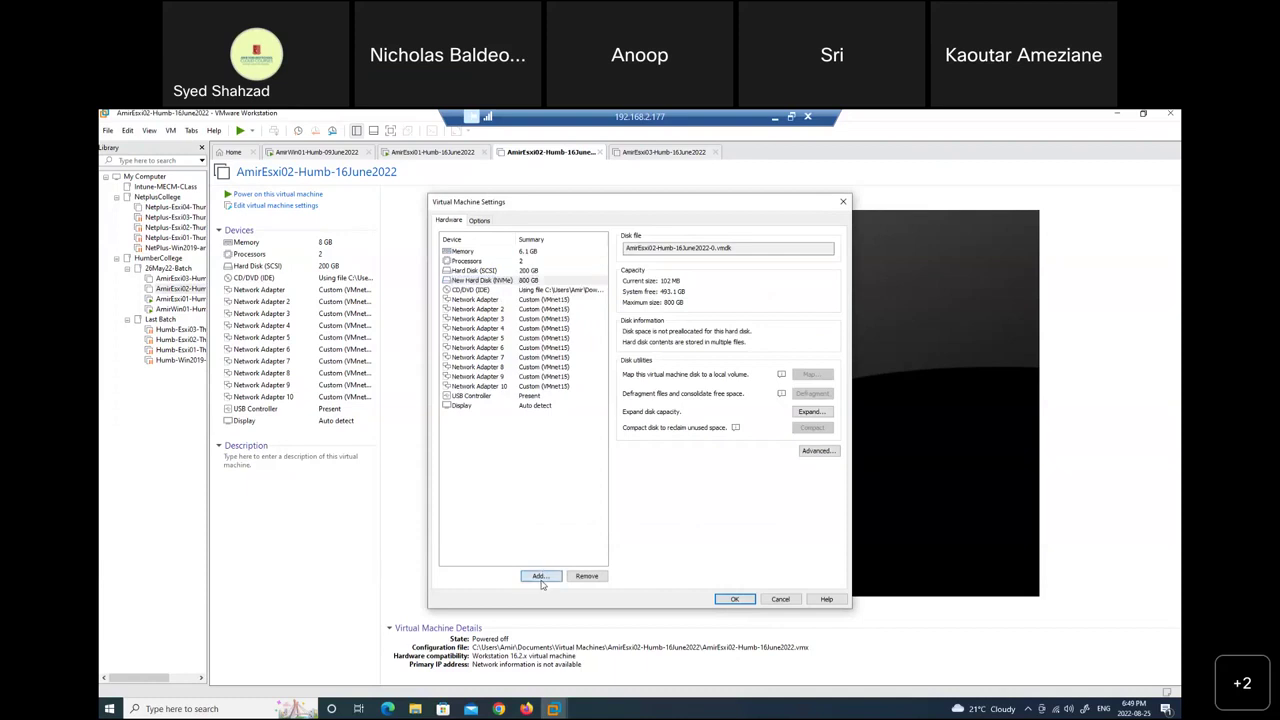
{"action": "left_click", "coordinate": [690, 517]}
{"action": "left_click", "coordinate": [553, 391]}
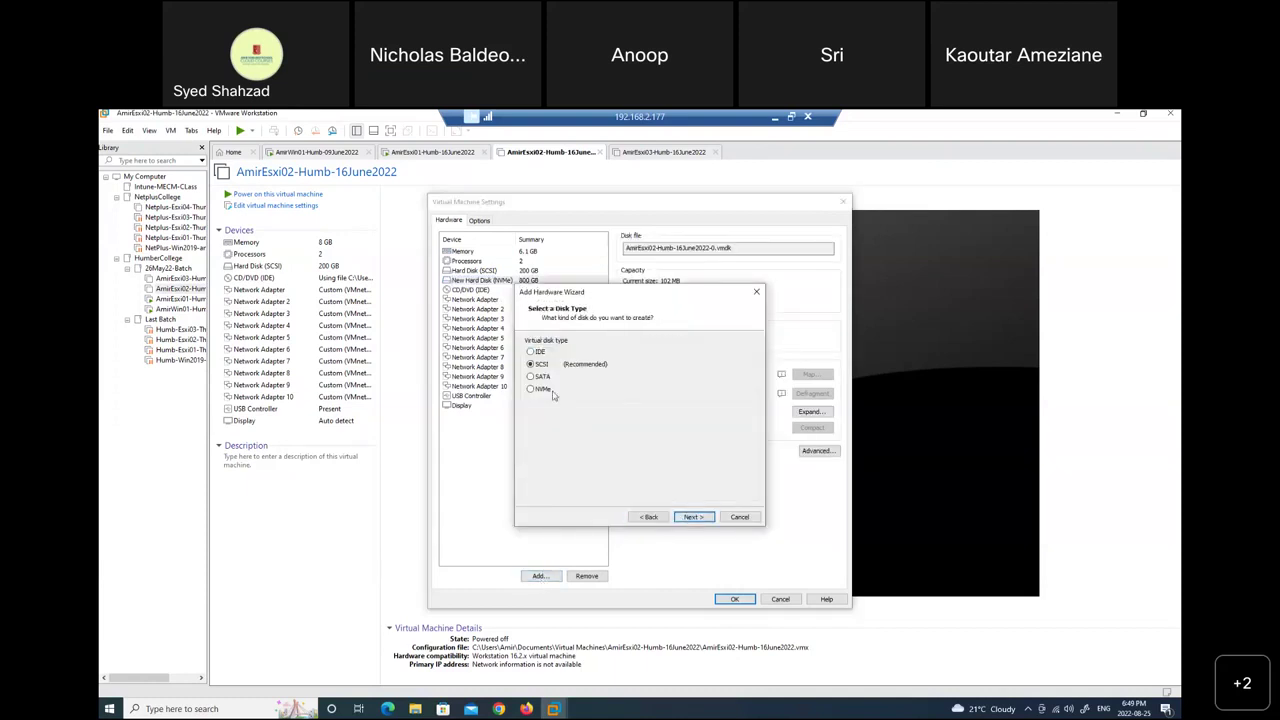
{"action": "left_click", "coordinate": [690, 517]}
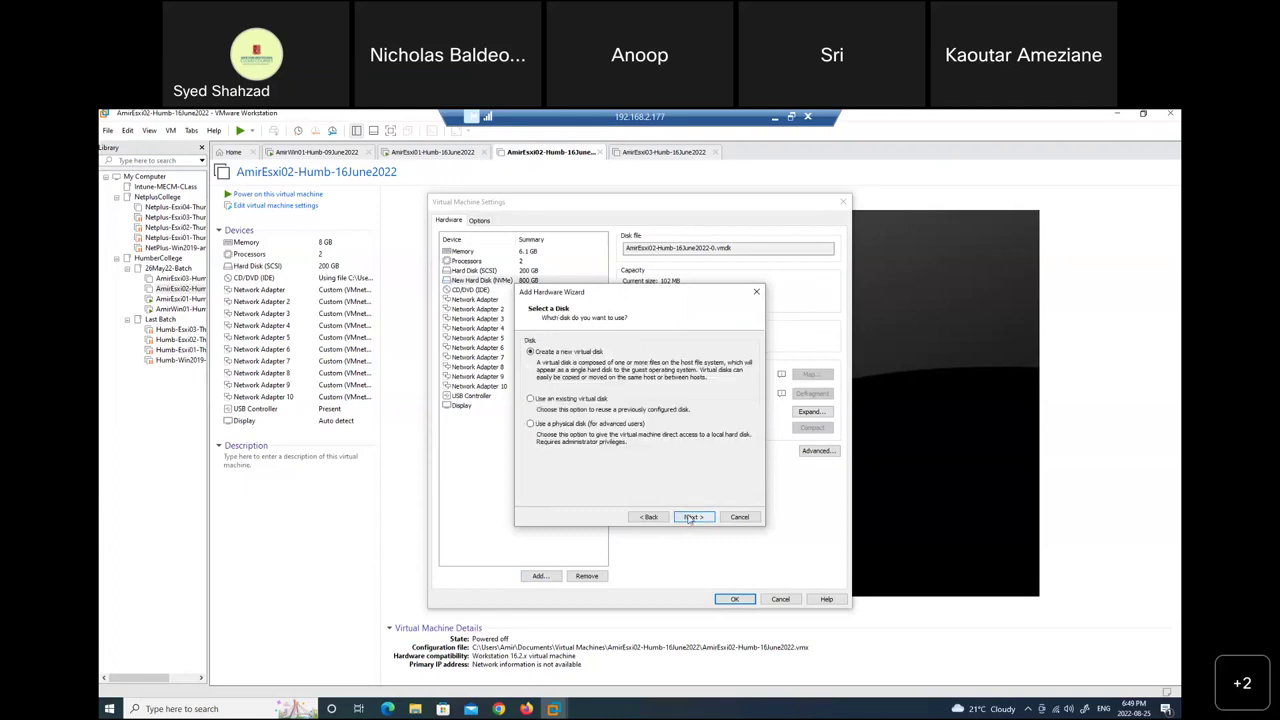
{"action": "left_click", "coordinate": [690, 517]}
{"action": "type", "text": "800"}
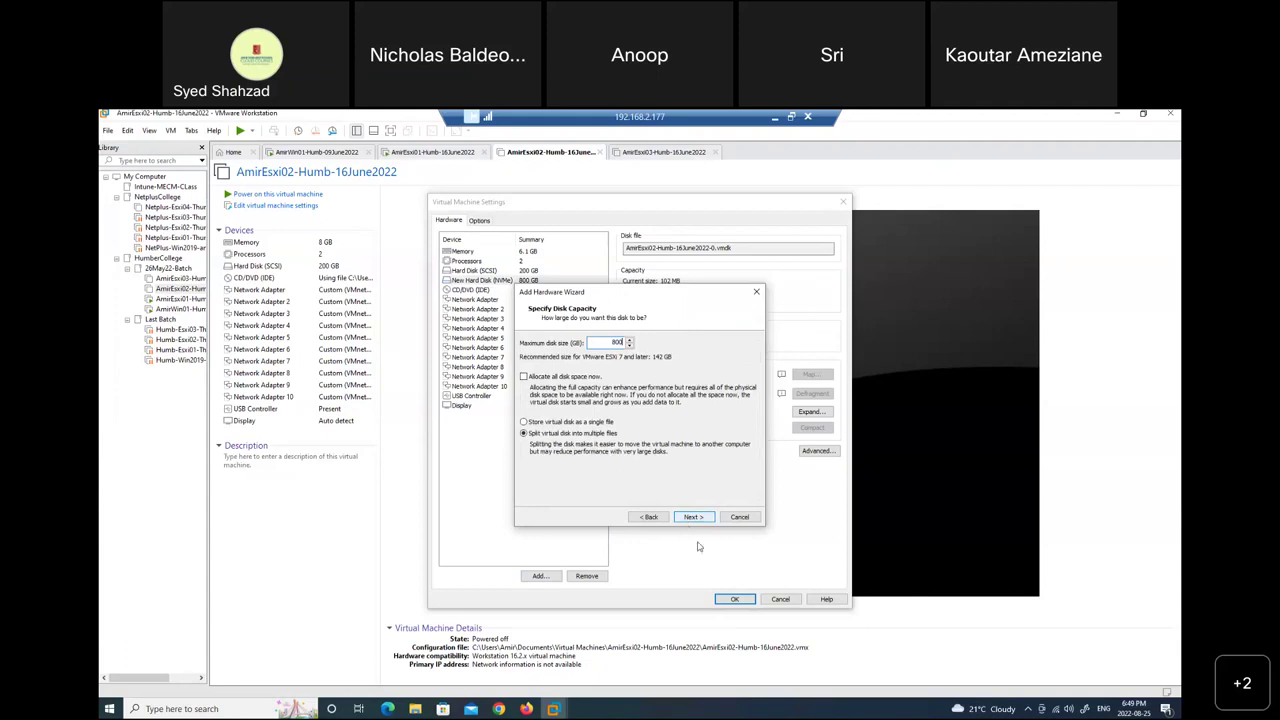
{"action": "left_click", "coordinate": [697, 518]}
{"action": "left_click", "coordinate": [697, 518]}
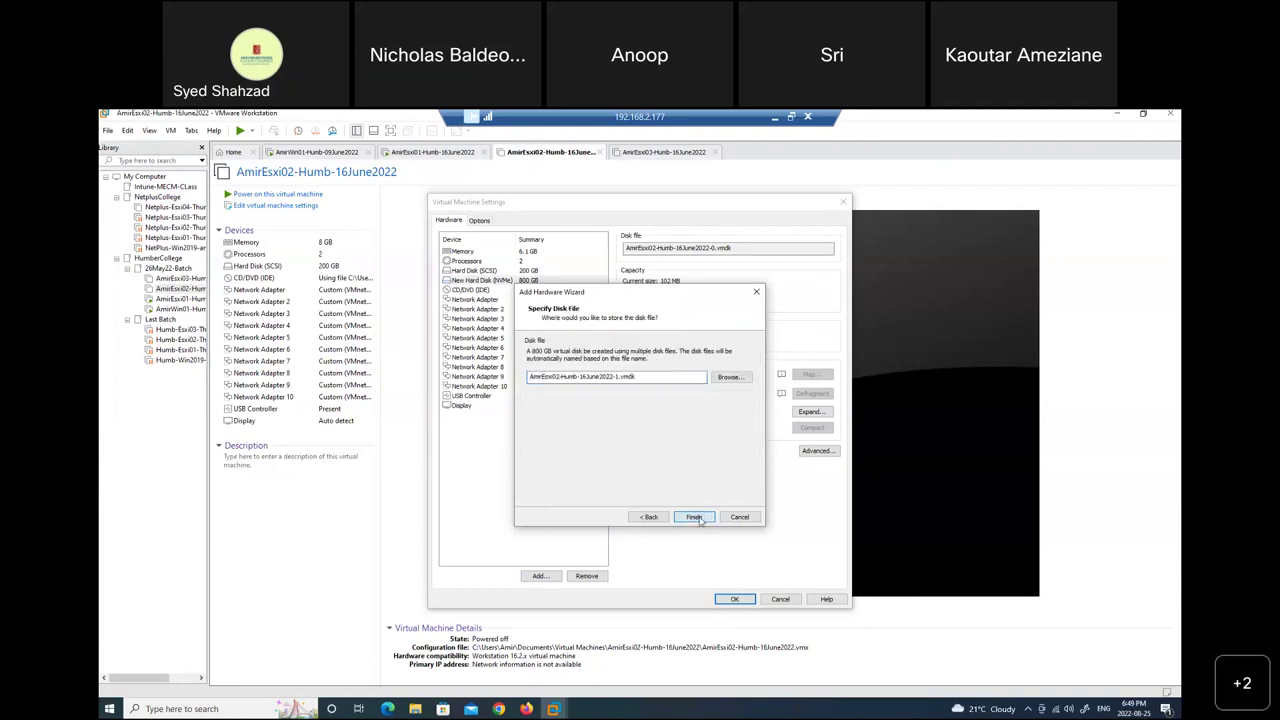
{"action": "left_click", "coordinate": [716, 599]}
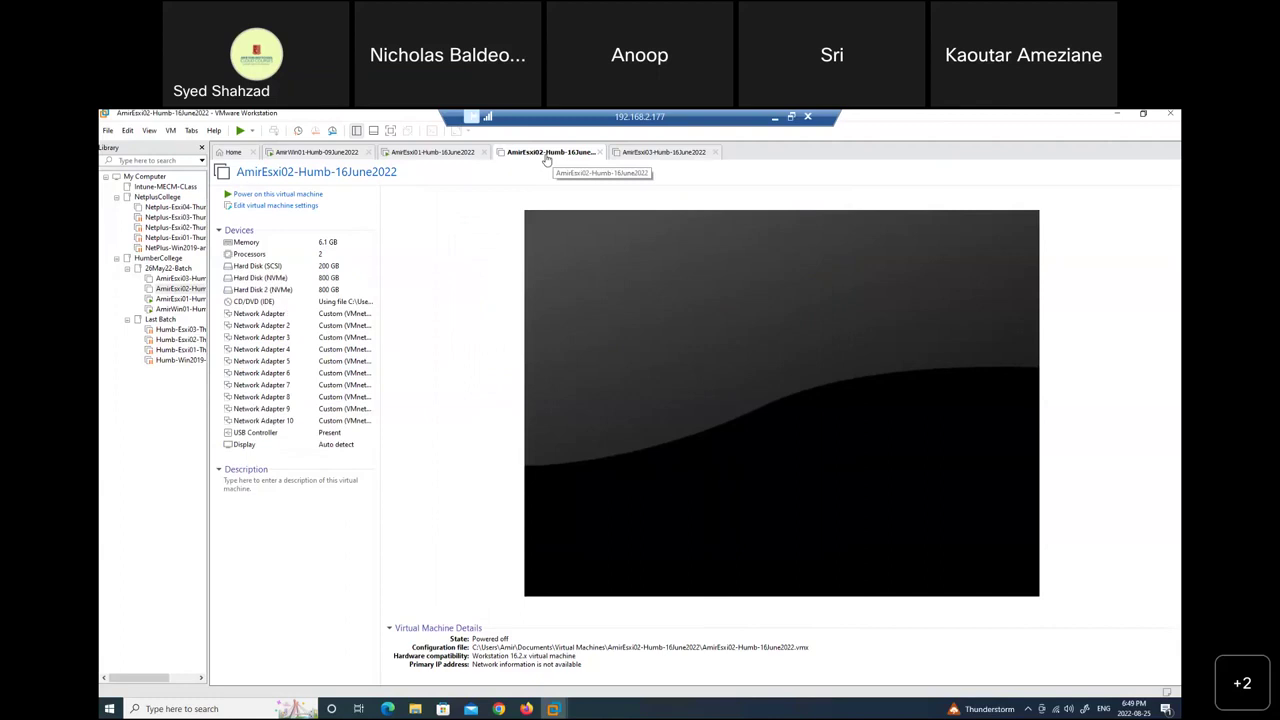
Set AmirEsxi03's memory to 6.1 GB (6208 MB).
{"action": "left_click", "coordinate": [647, 155]}
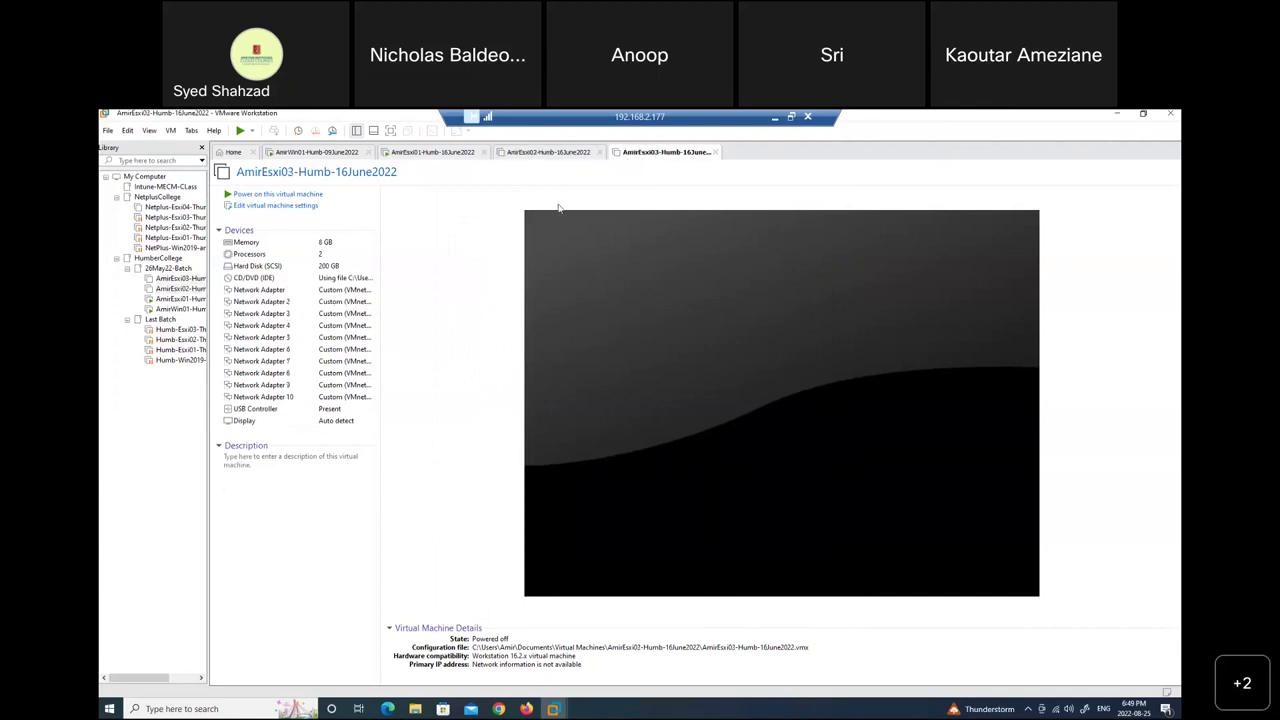
{"action": "left_click", "coordinate": [303, 246]}
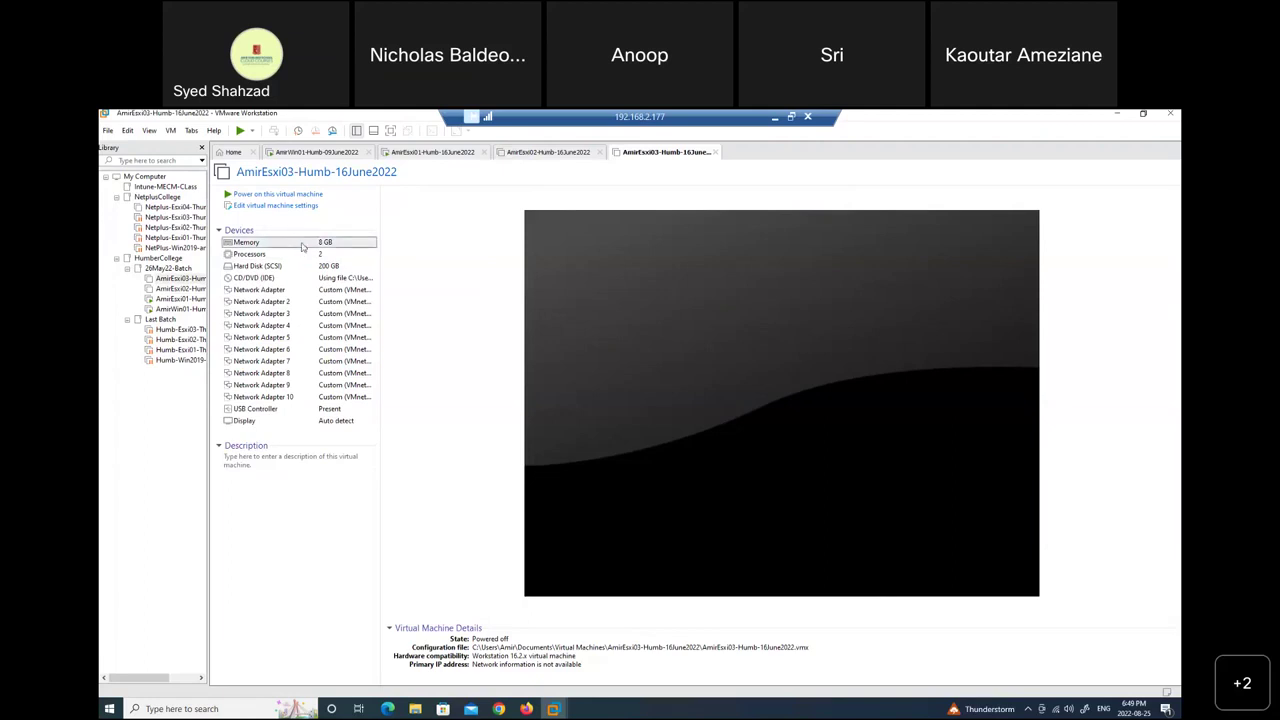
{"action": "double_click", "coordinate": [303, 246]}
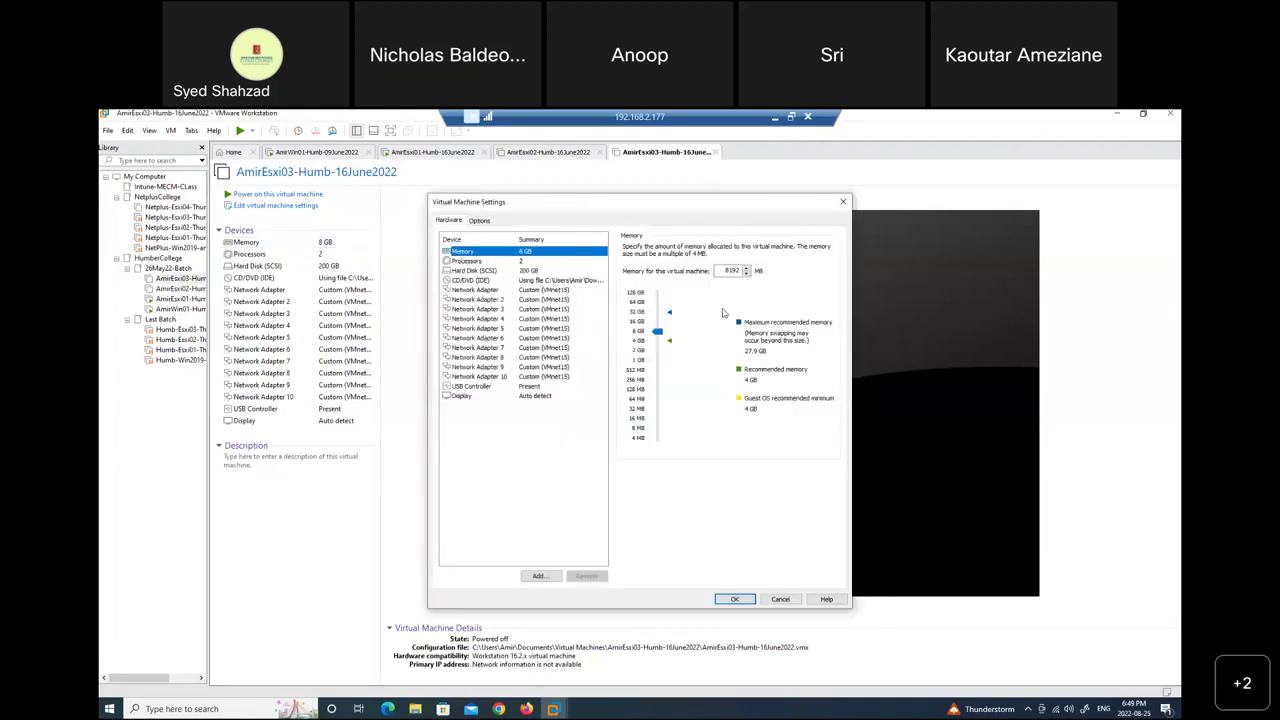
{"action": "double_click", "coordinate": [731, 271]}
{"action": "type", "text": "6208"}
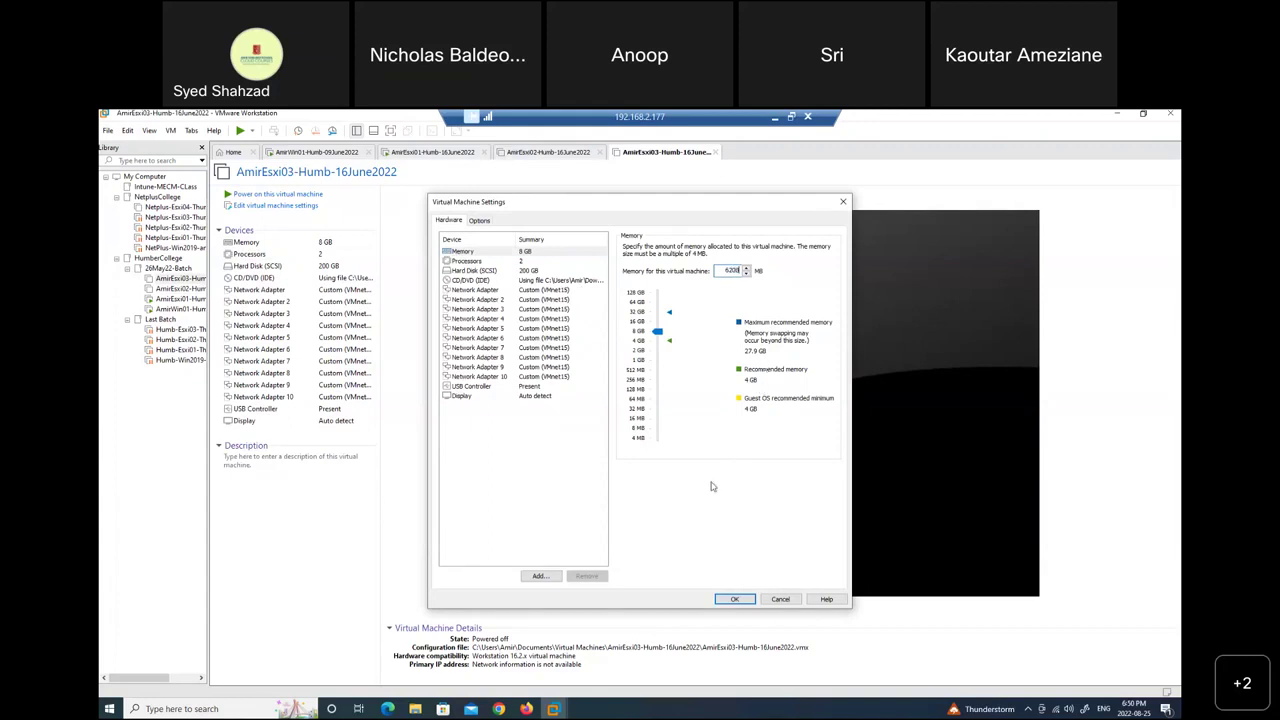
{"action": "left_click", "coordinate": [516, 368]}
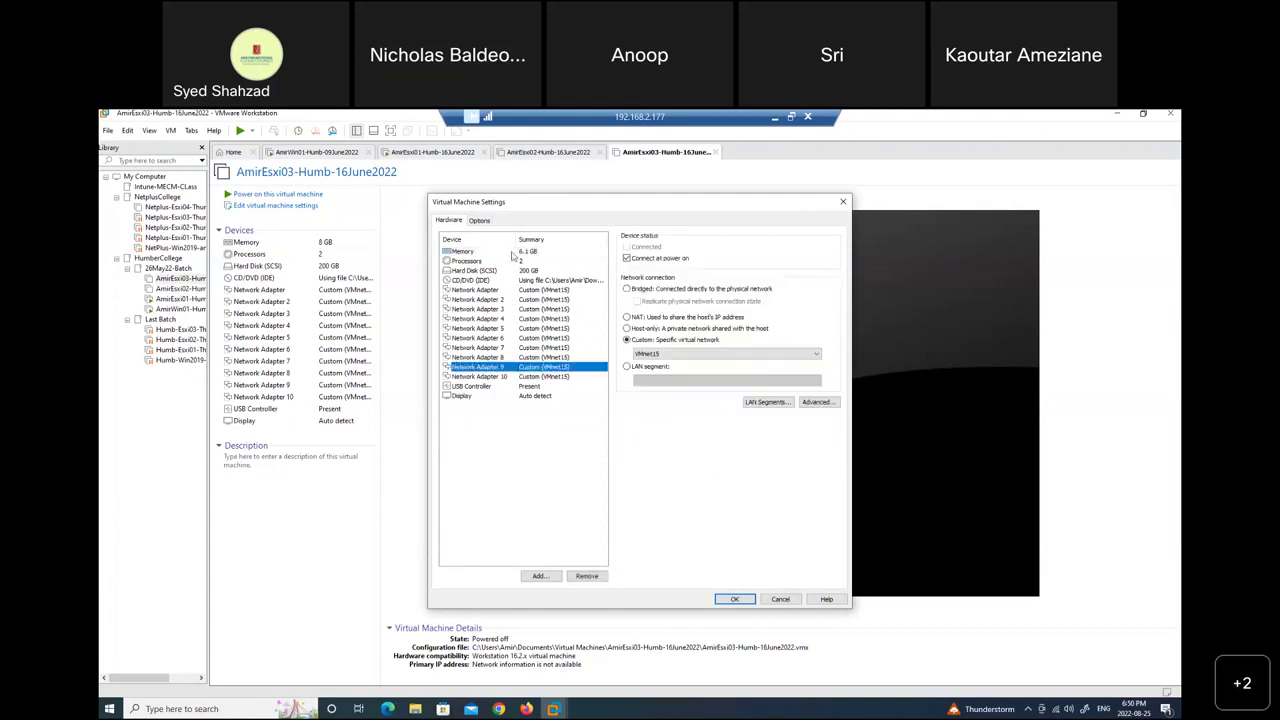
{"action": "left_click", "coordinate": [529, 256]}
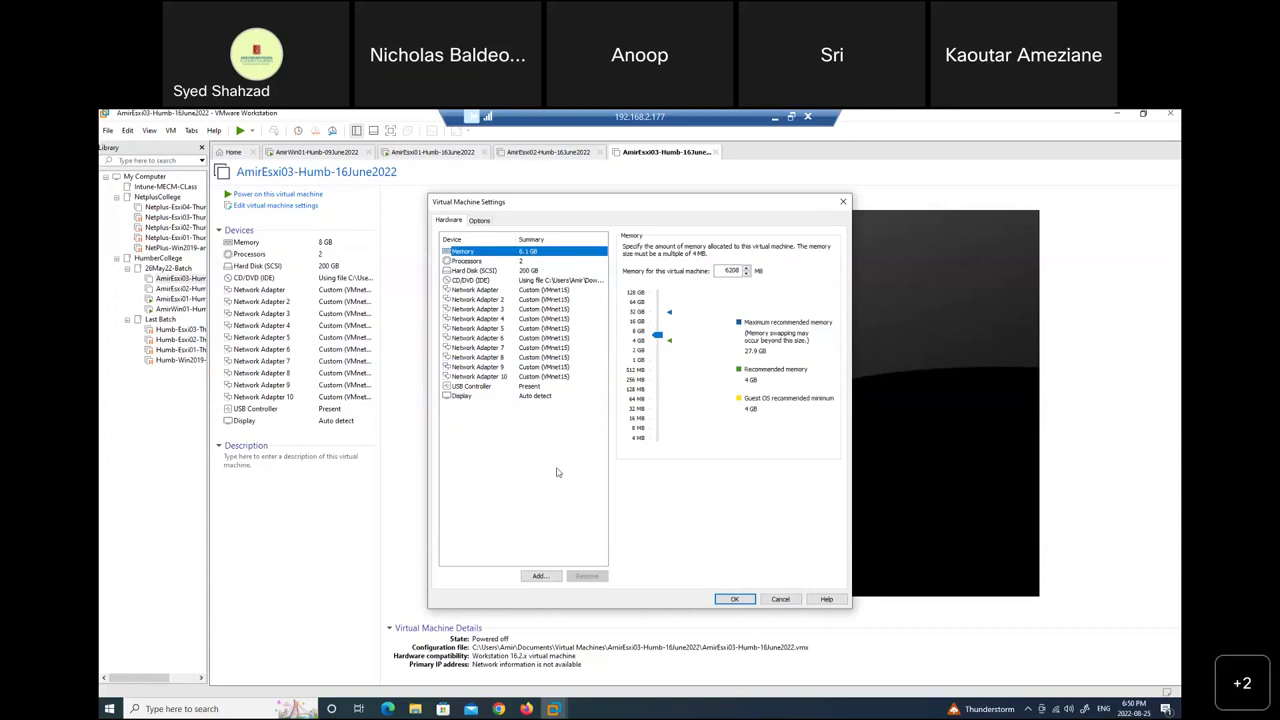
Add a first new 800 GB NVMe hard disk to AmirEsxi03.
{"action": "left_click", "coordinate": [540, 577]}
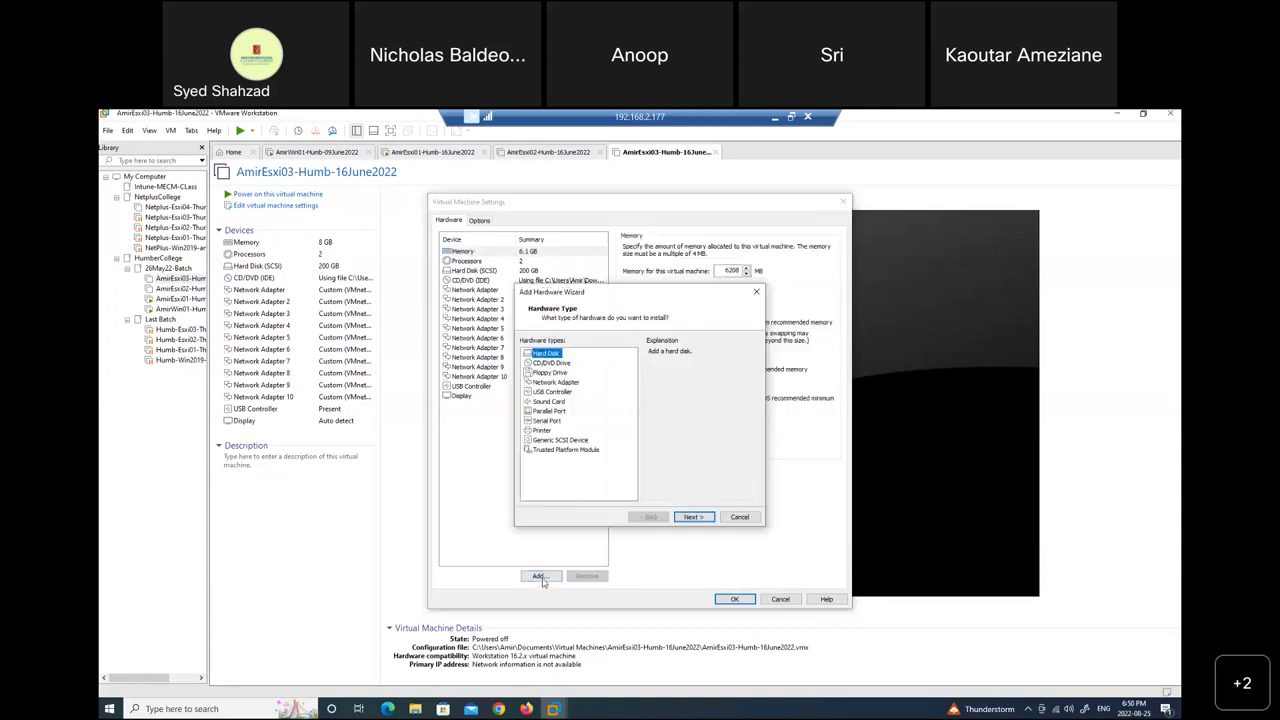
{"action": "left_click", "coordinate": [689, 519]}
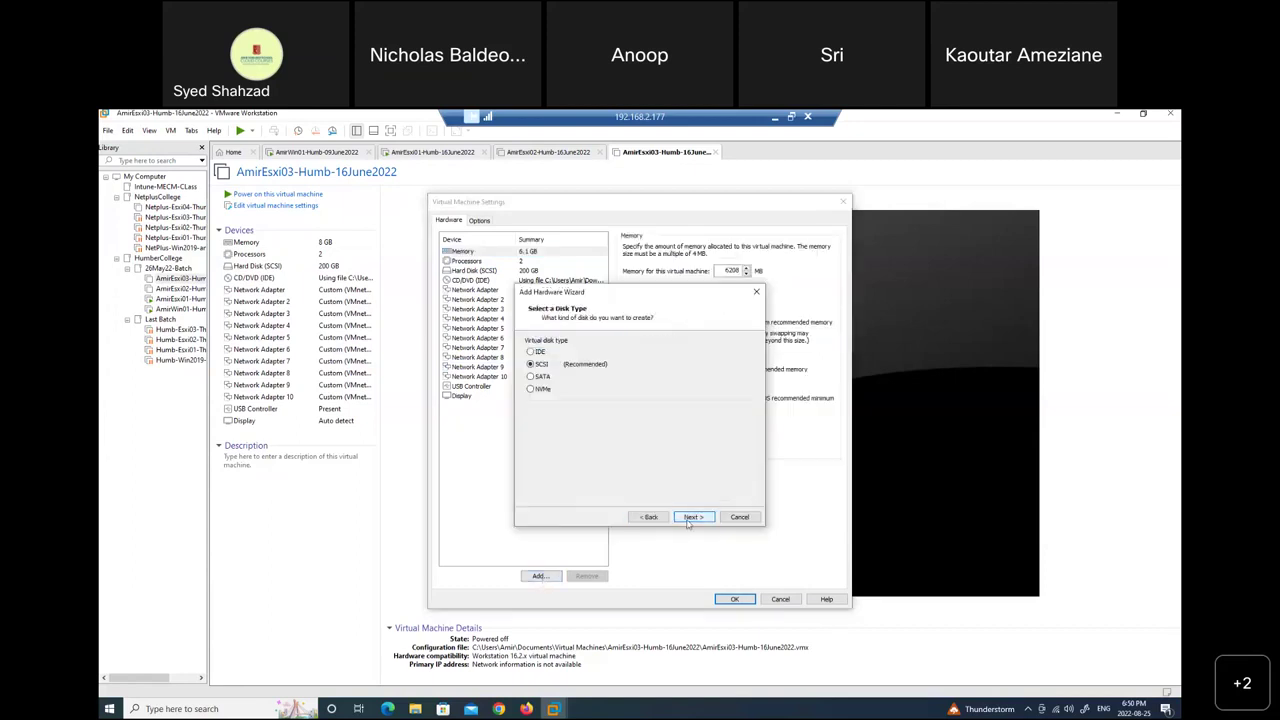
{"action": "left_click", "coordinate": [548, 389]}
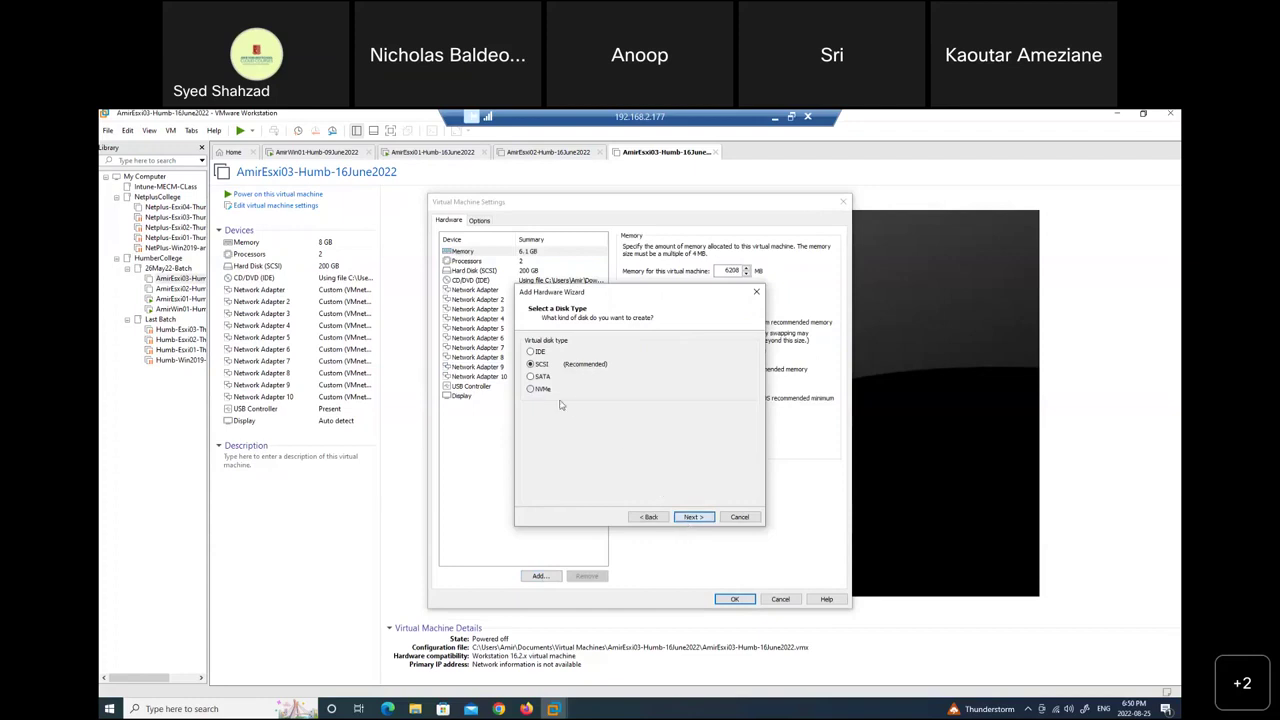
{"action": "left_click", "coordinate": [694, 518]}
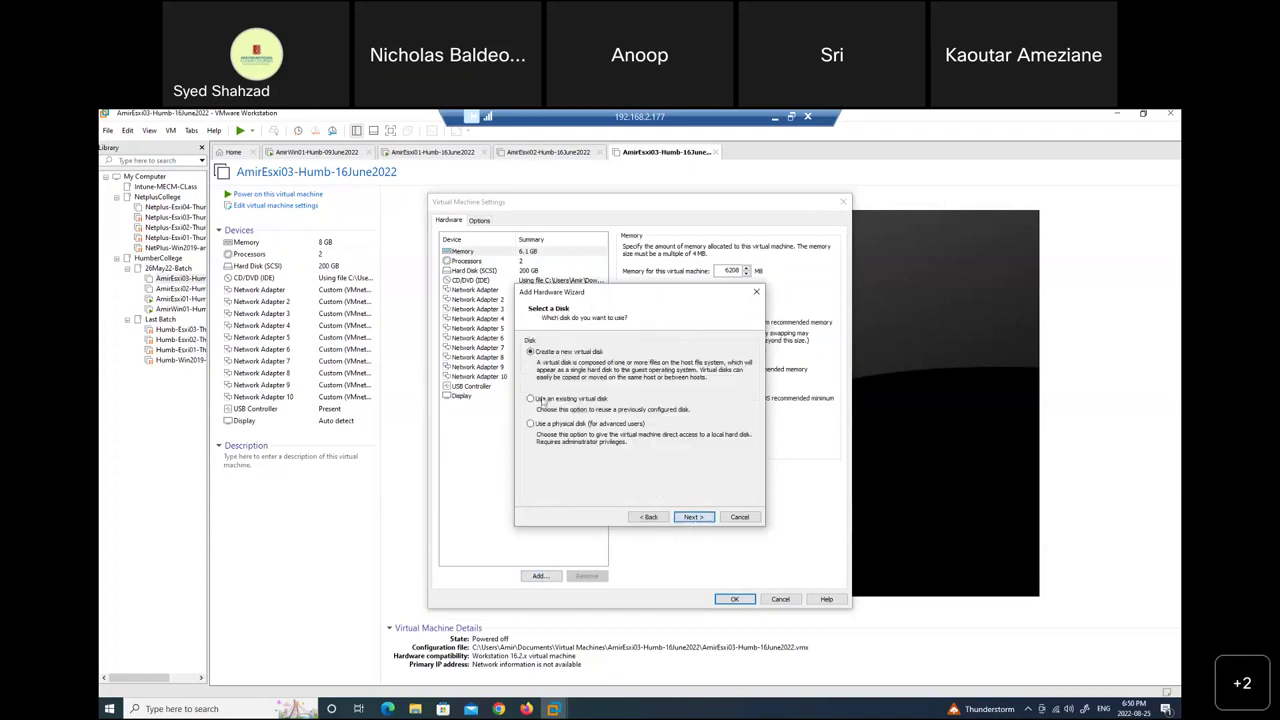
{"action": "left_click", "coordinate": [694, 518]}
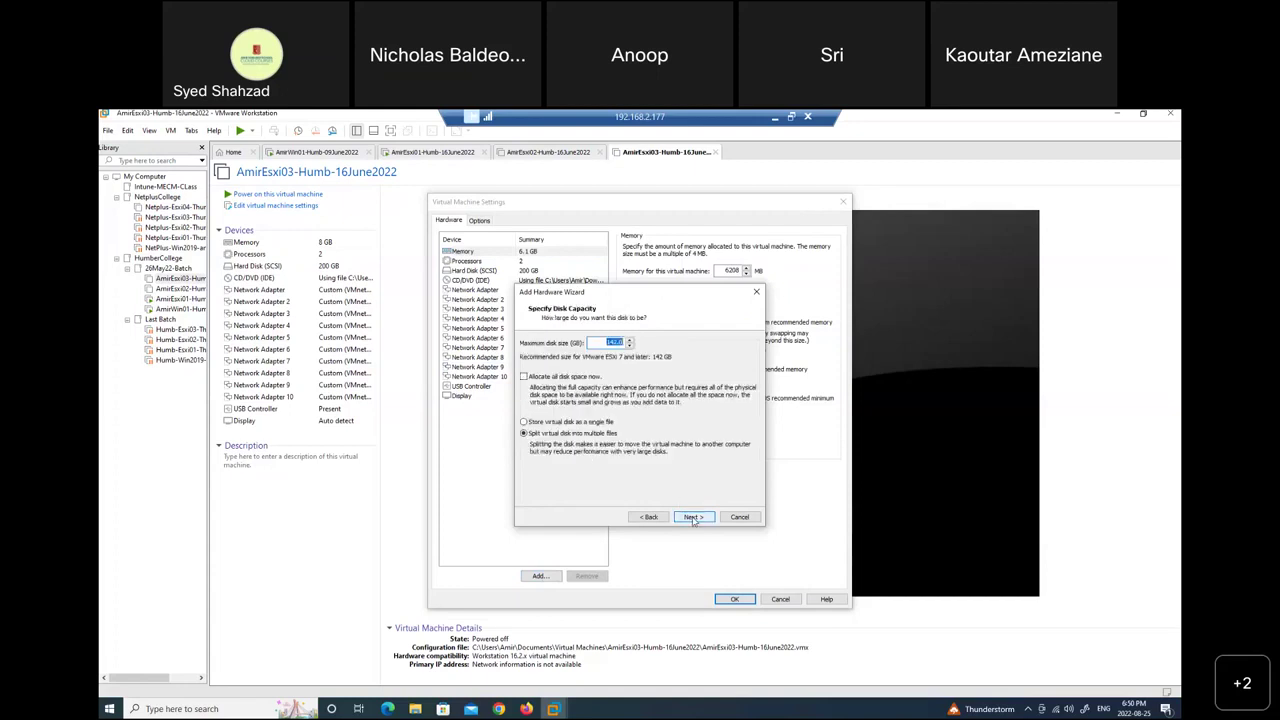
{"action": "type", "text": "800"}
{"action": "left_click", "coordinate": [694, 517]}
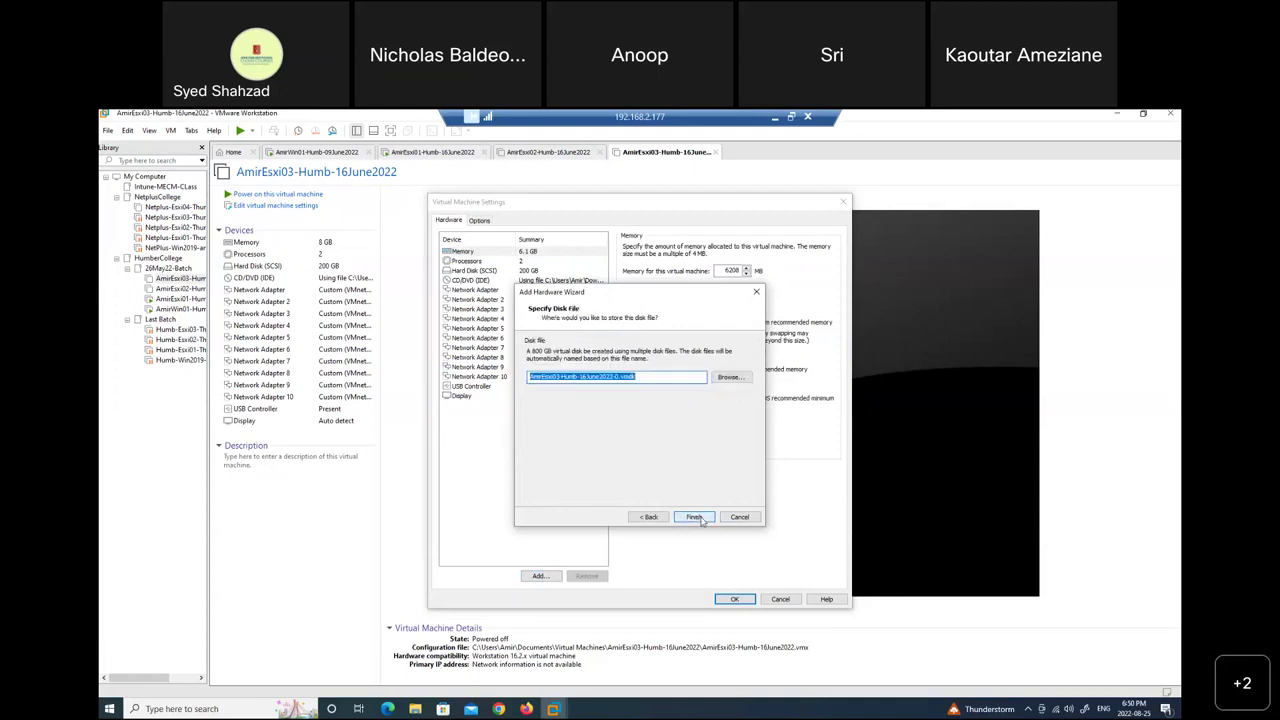
{"action": "left_click", "coordinate": [703, 518]}
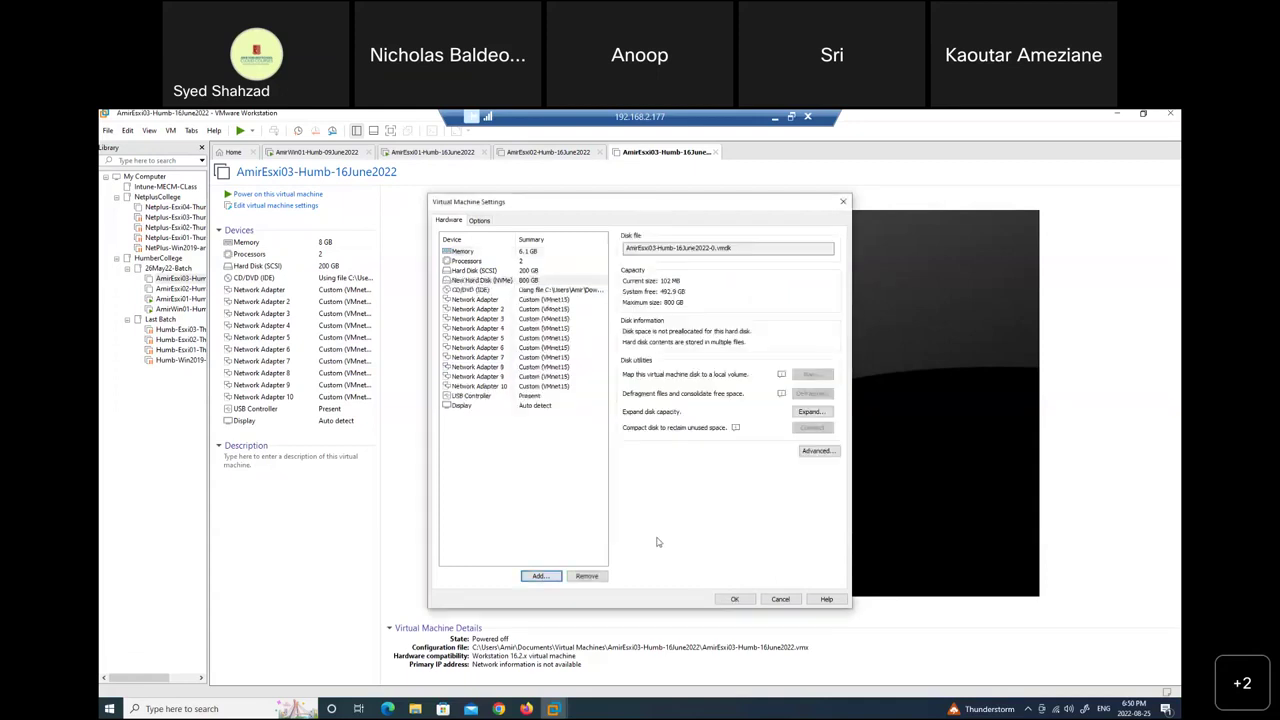
Add a second 800 GB NVMe disk, save the settings, and minimise the remote session.
{"action": "left_click", "coordinate": [538, 576]}
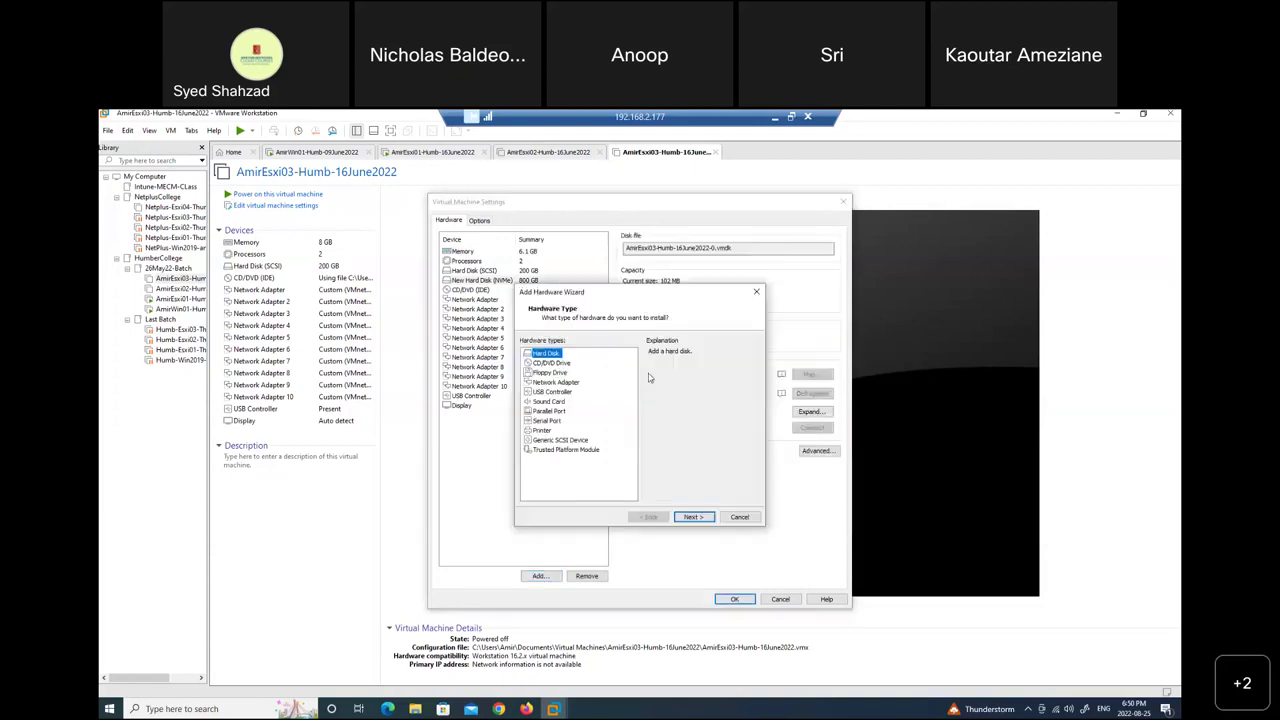
{"action": "left_click", "coordinate": [694, 517]}
{"action": "left_click", "coordinate": [531, 388]}
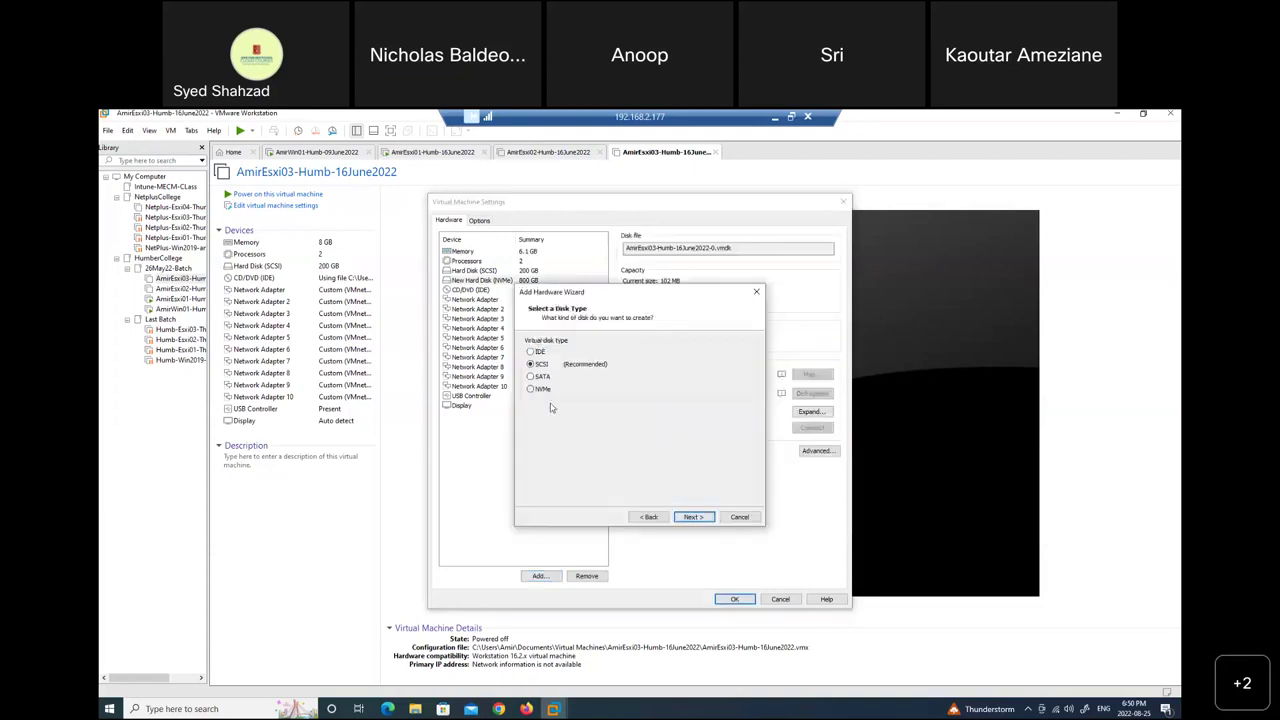
{"action": "left_click", "coordinate": [694, 518]}
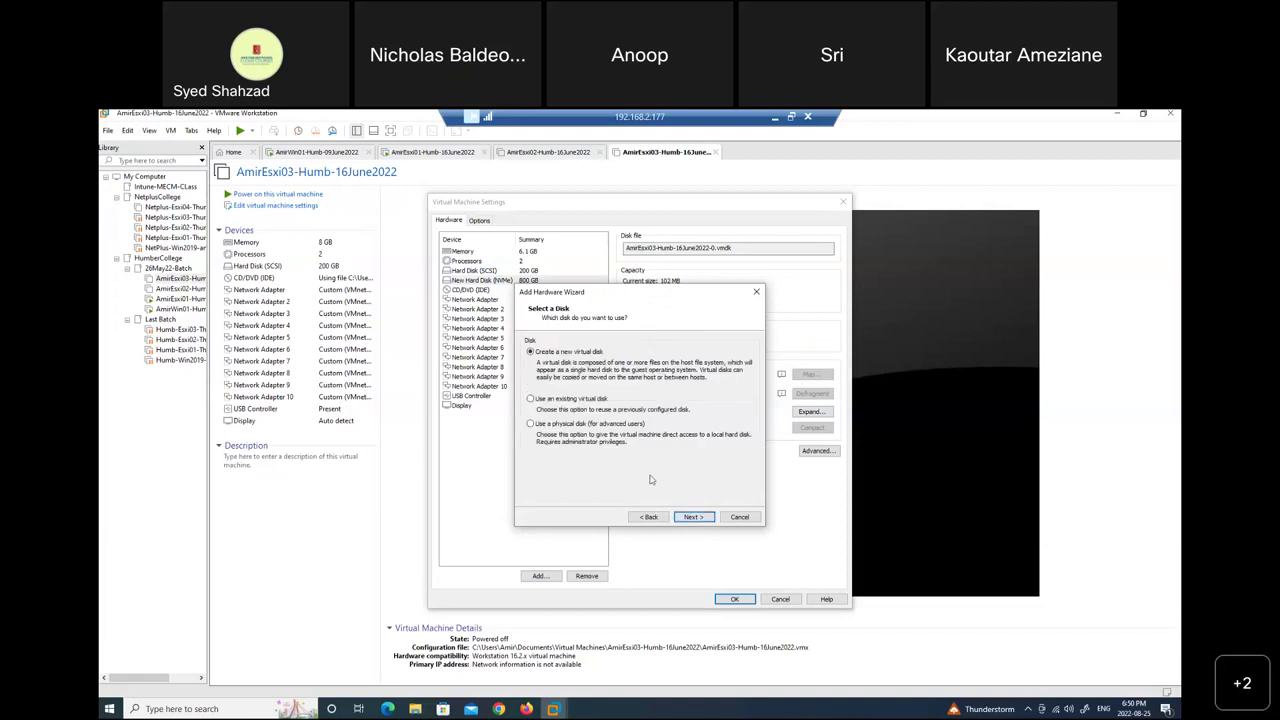
{"action": "left_click", "coordinate": [695, 517]}
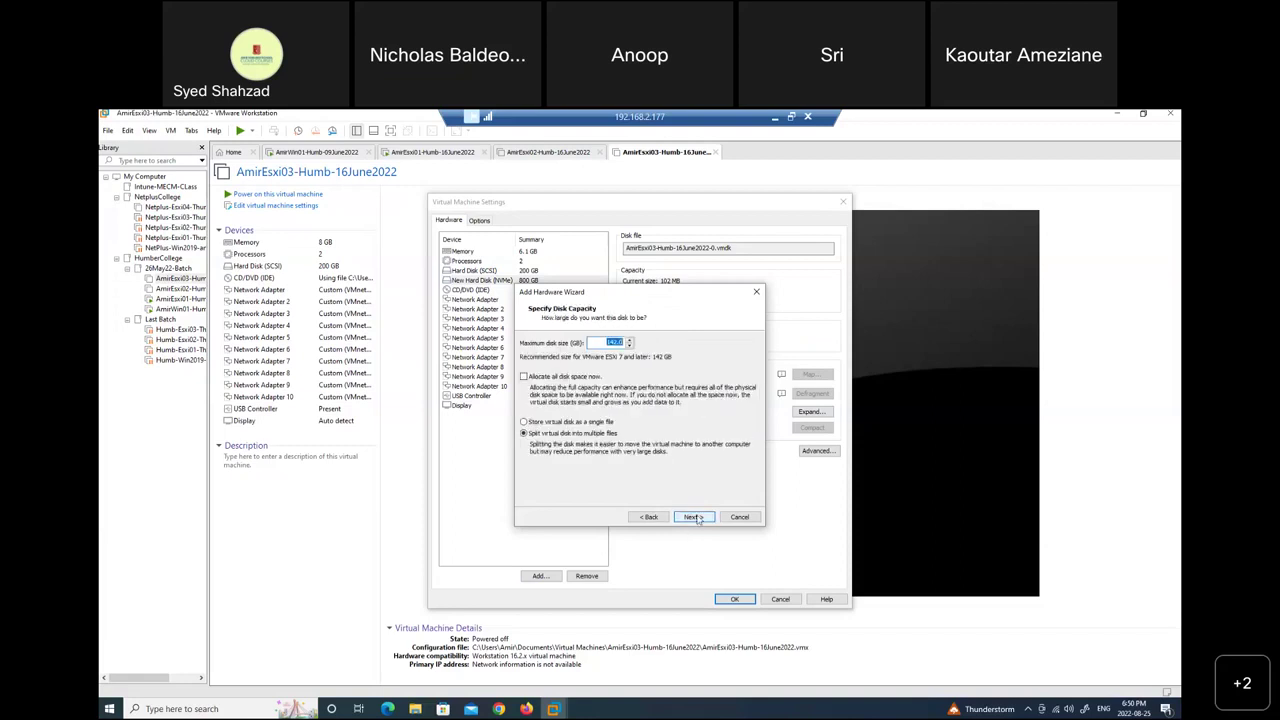
{"action": "type", "text": "800"}
{"action": "left_click", "coordinate": [695, 519]}
{"action": "left_click", "coordinate": [695, 517]}
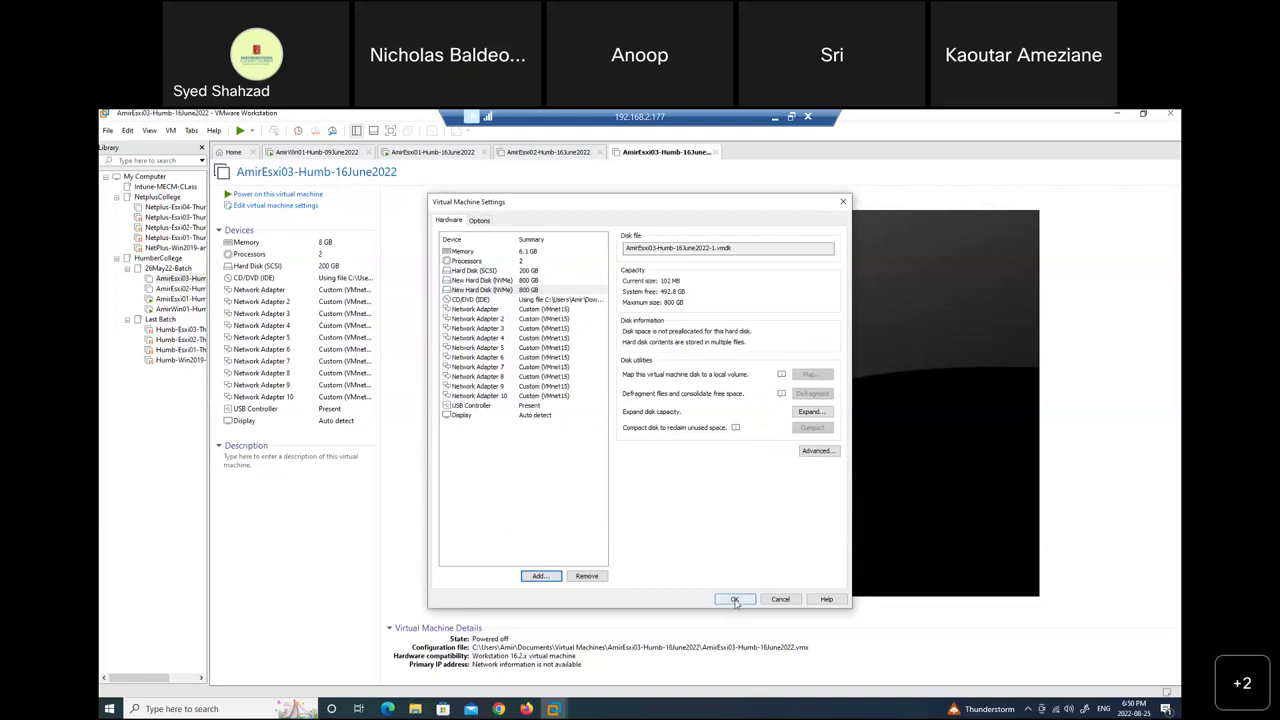
{"action": "left_click", "coordinate": [735, 600]}
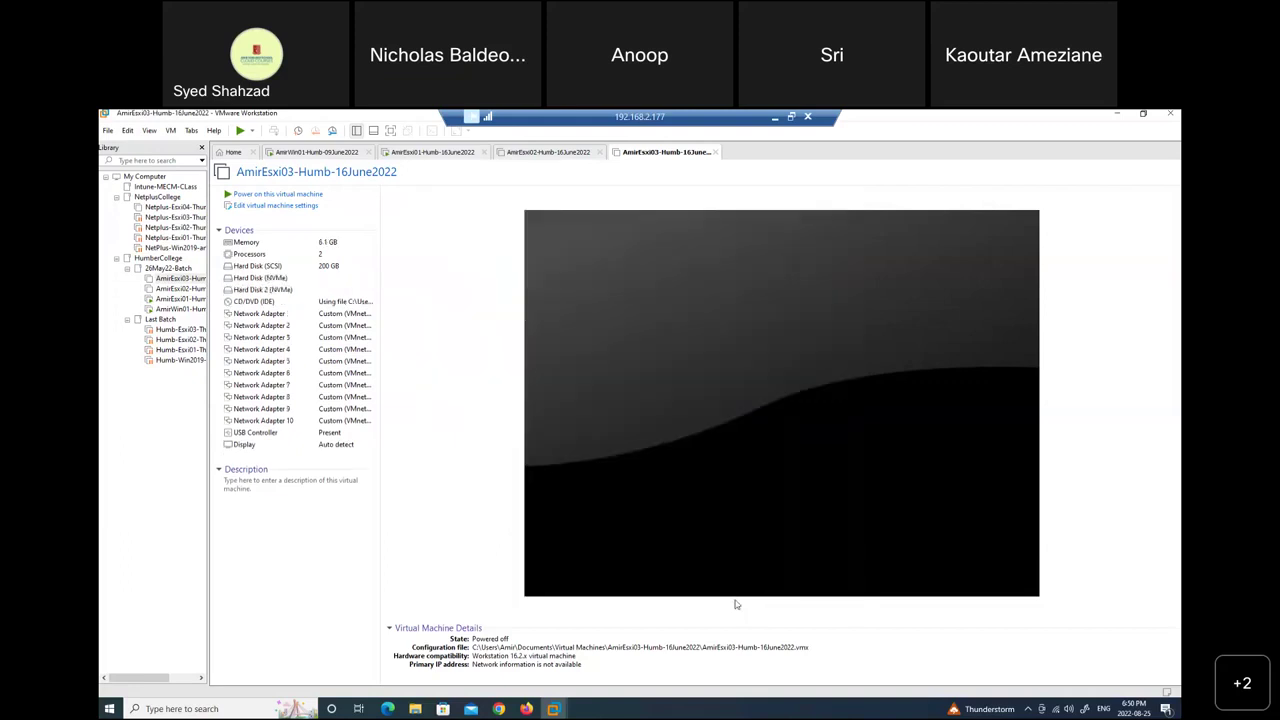
{"action": "left_click", "coordinate": [775, 117]}
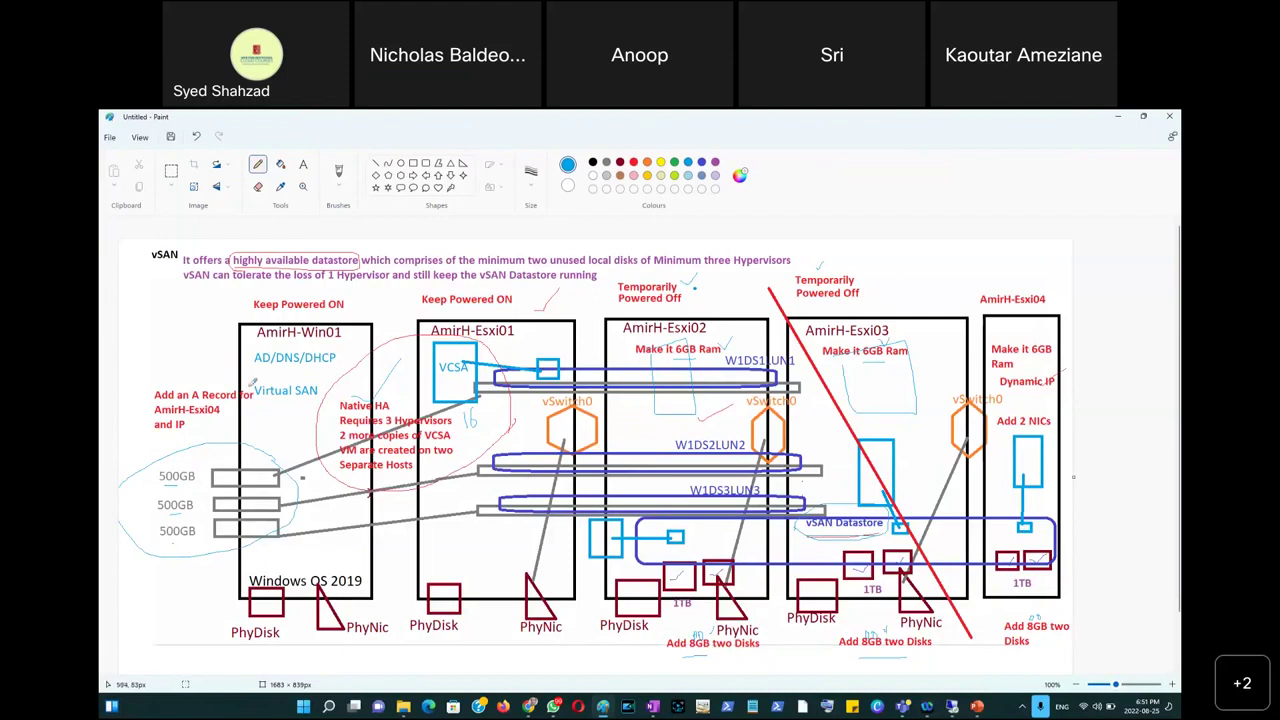
Minimise Paint and PowerPoint, restore the remote session, and open AmirEsxi03's VM settings.
{"action": "left_click", "coordinate": [1116, 119]}
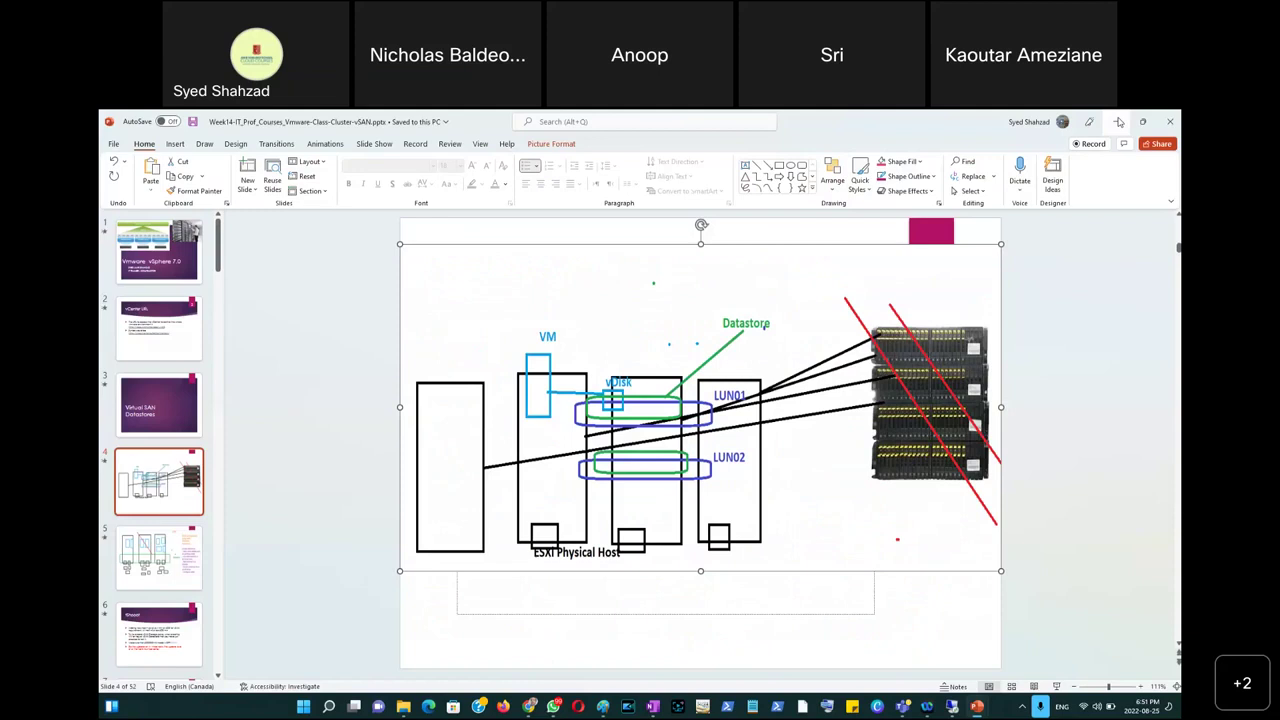
{"action": "left_click", "coordinate": [1119, 121]}
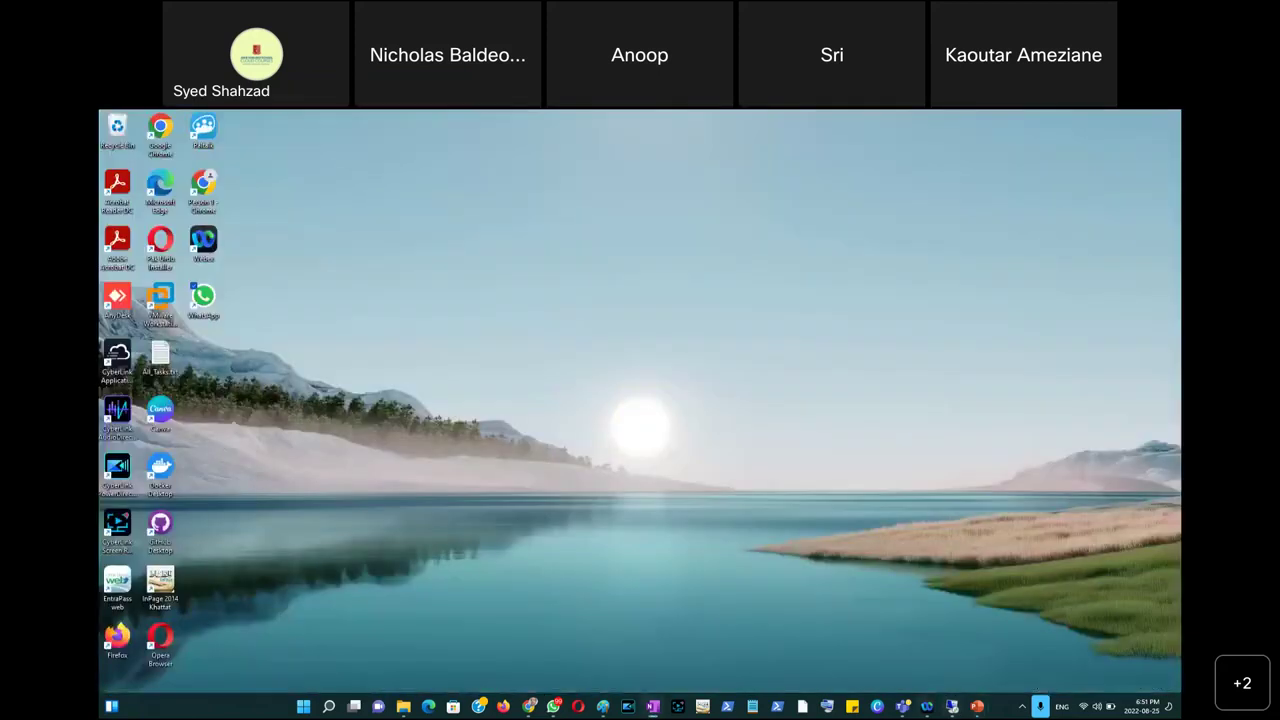
{"action": "left_click", "coordinate": [952, 707]}
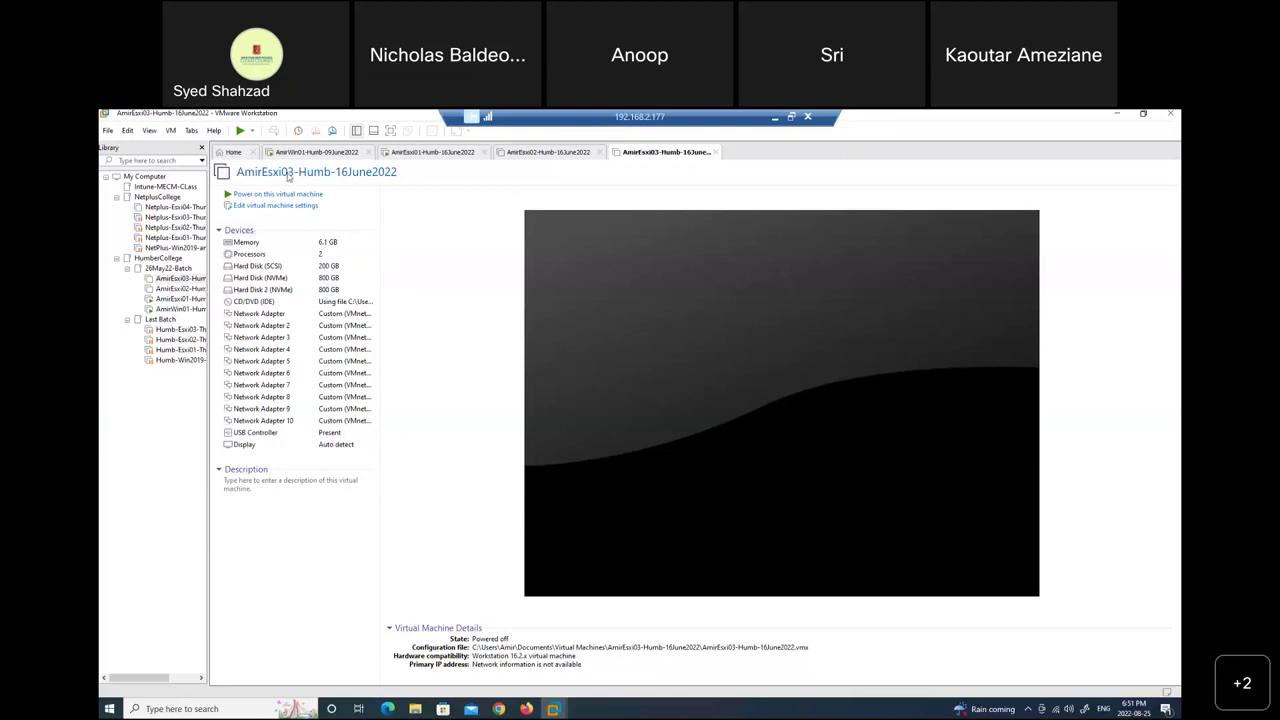
{"action": "left_click", "coordinate": [274, 207]}
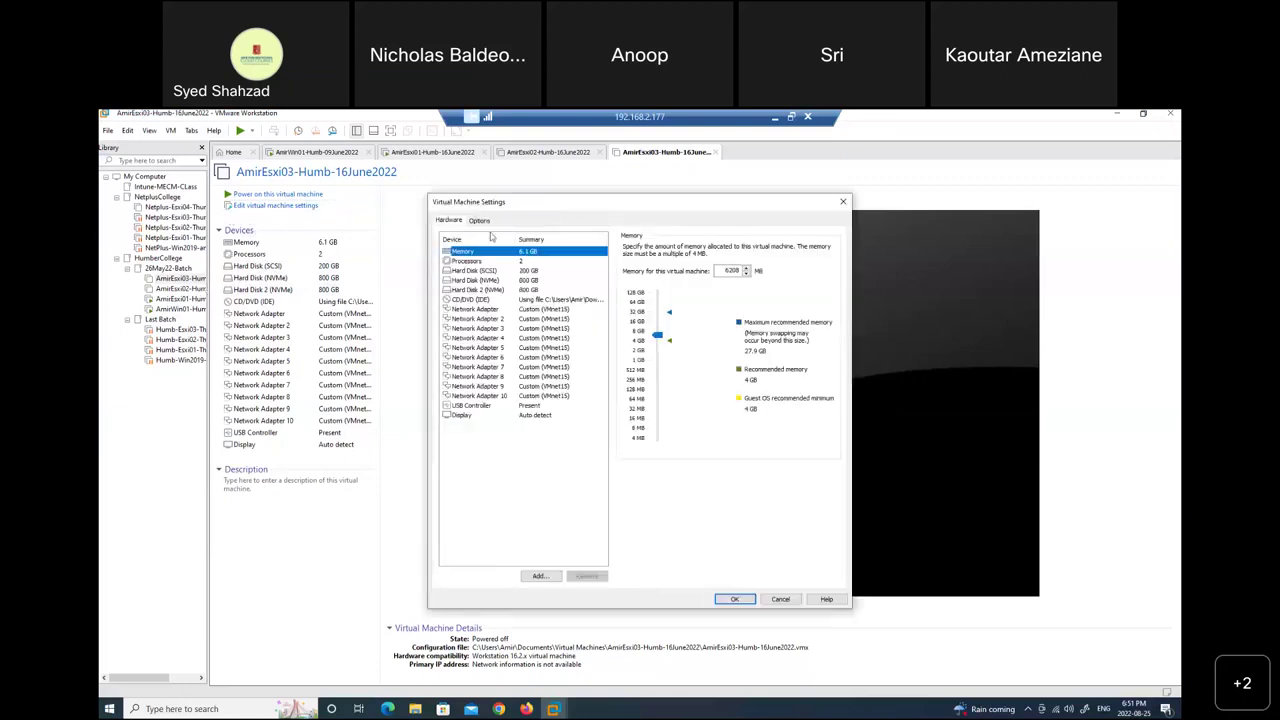
Cancel AmirEsxi03's settings and launch Create a New Virtual Machine from the Home page.
{"action": "left_click", "coordinate": [481, 222]}
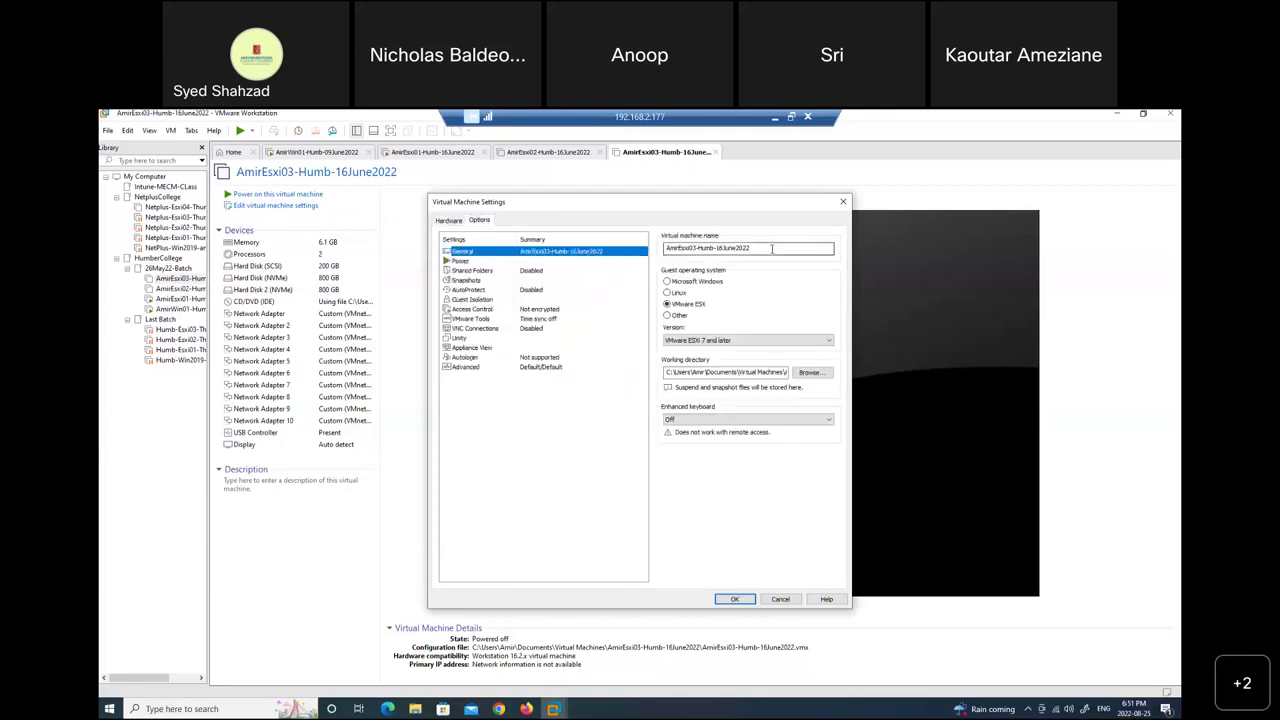
{"action": "key", "text": "Tab"}
{"action": "key", "text": "ctrl+c"}
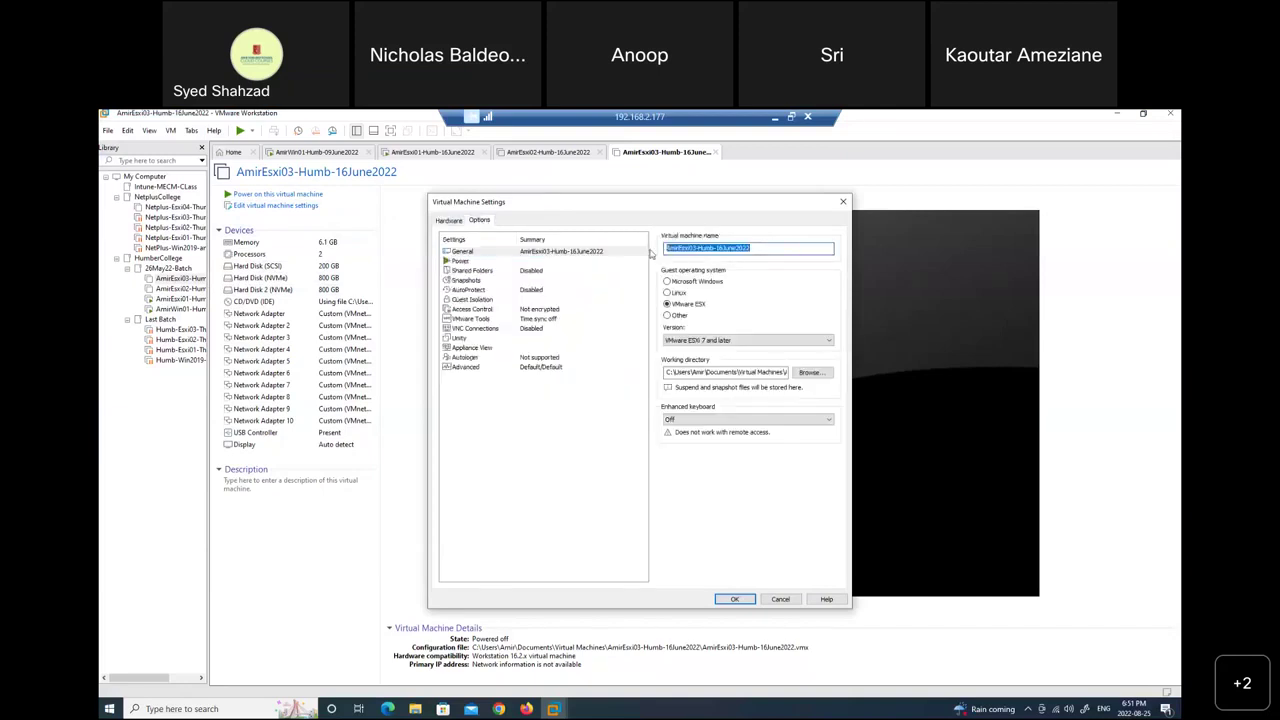
{"action": "left_click", "coordinate": [780, 599]}
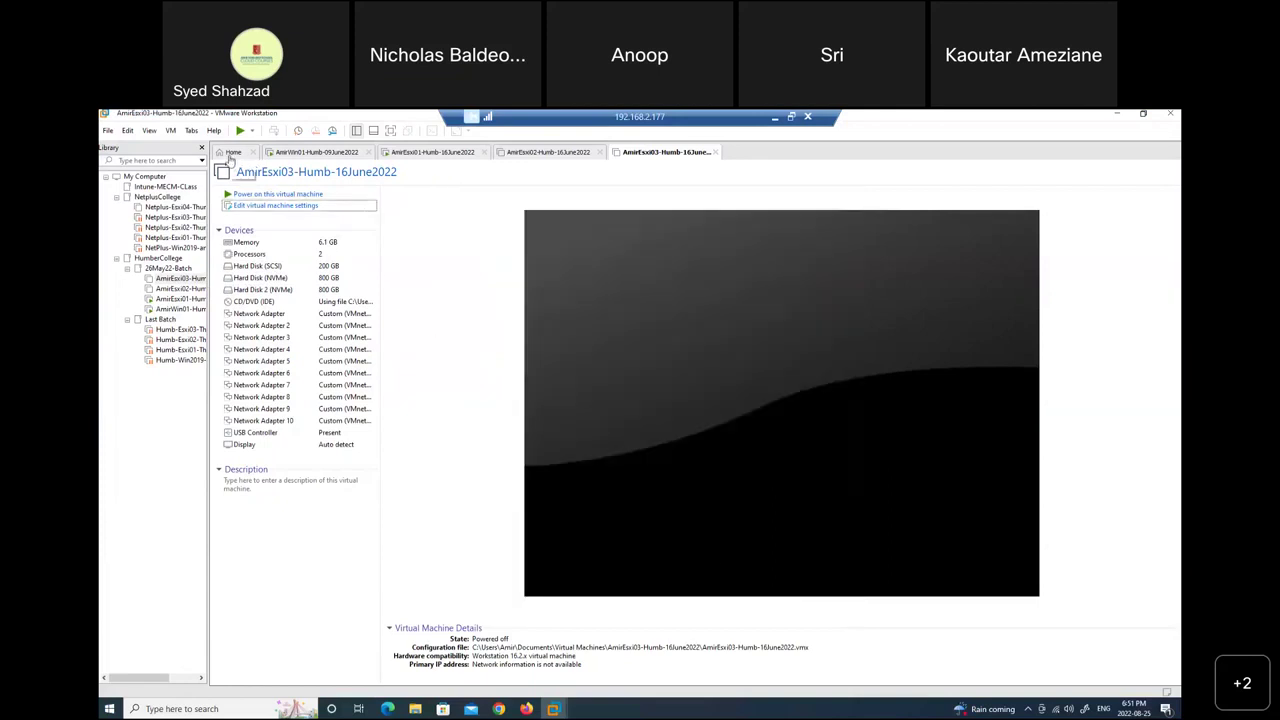
{"action": "left_click", "coordinate": [234, 152]}
{"action": "left_click", "coordinate": [596, 266]}
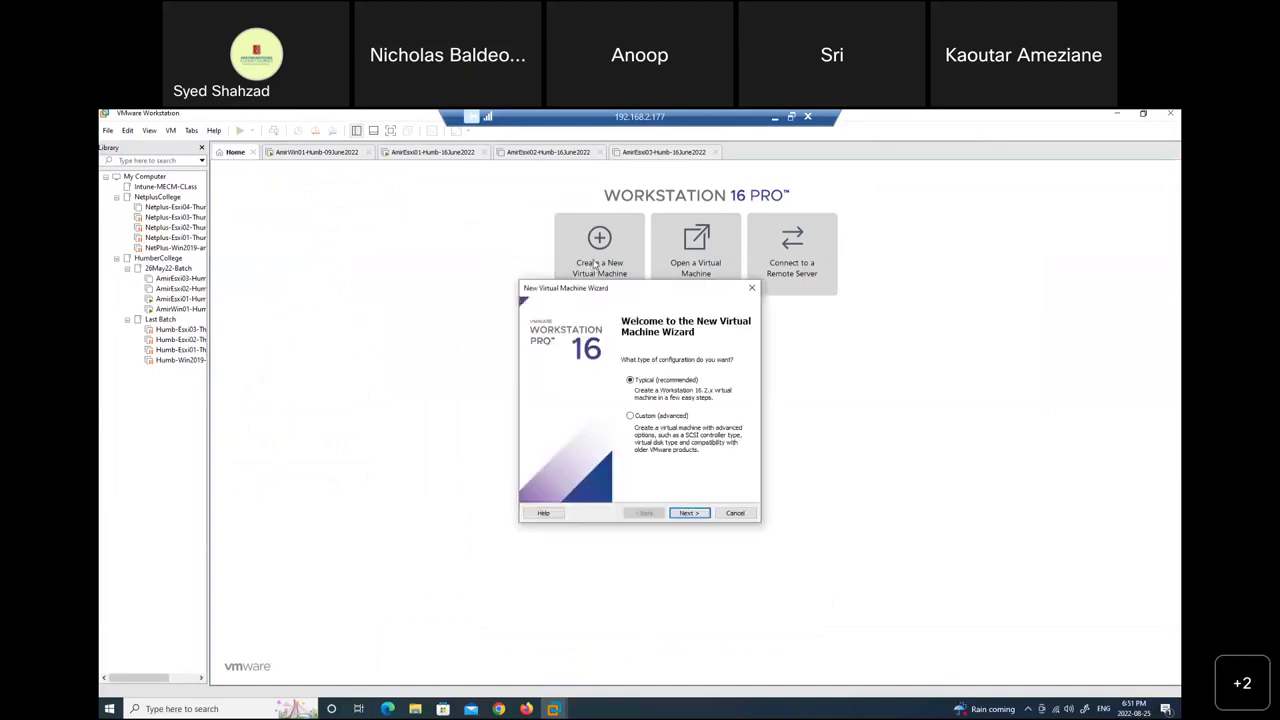
Choose the VMvisor installer ISO and name the VM AmirEsxi04-Humb-16June2022.
{"action": "left_click", "coordinate": [689, 512]}
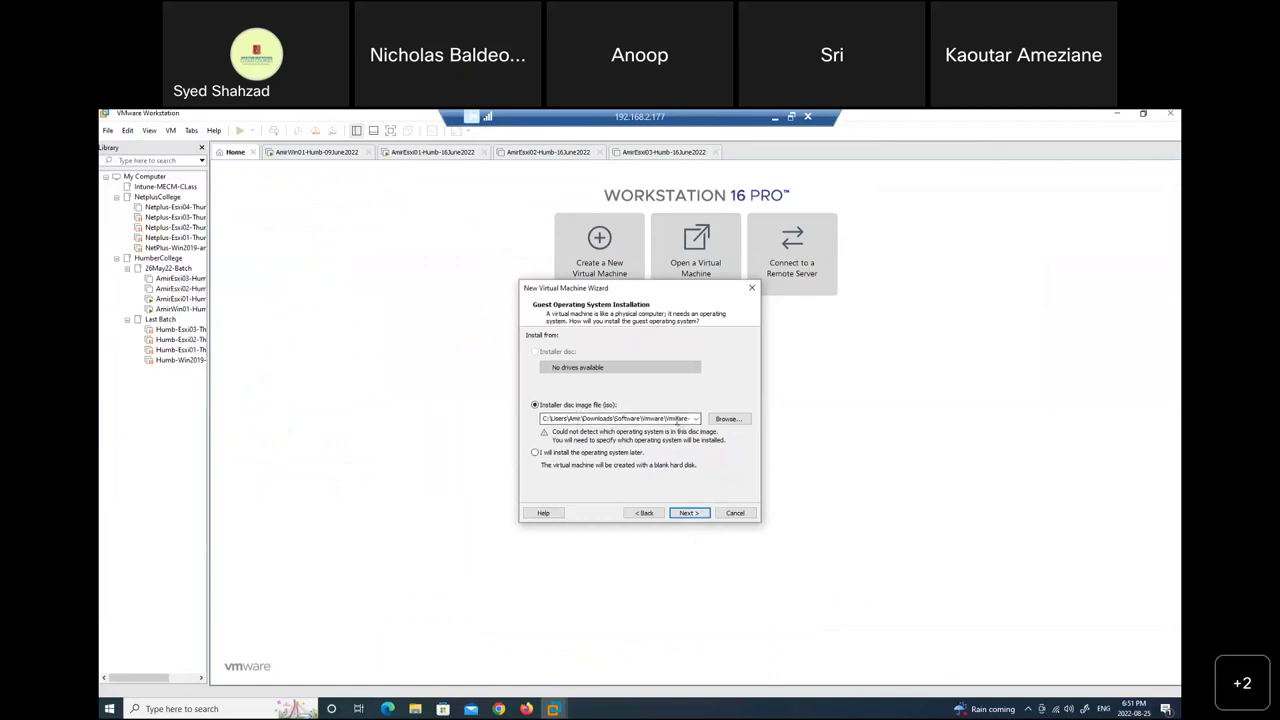
{"action": "double_click", "coordinate": [647, 418]}
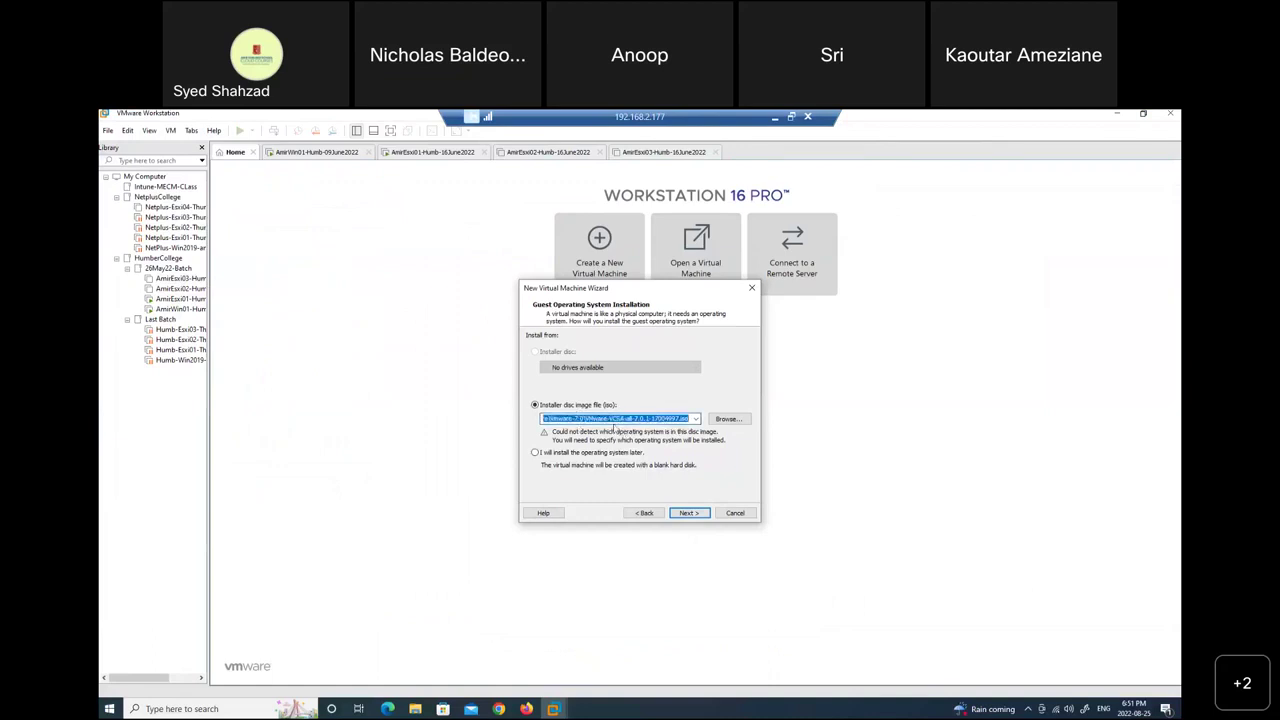
{"action": "left_click", "coordinate": [727, 419]}
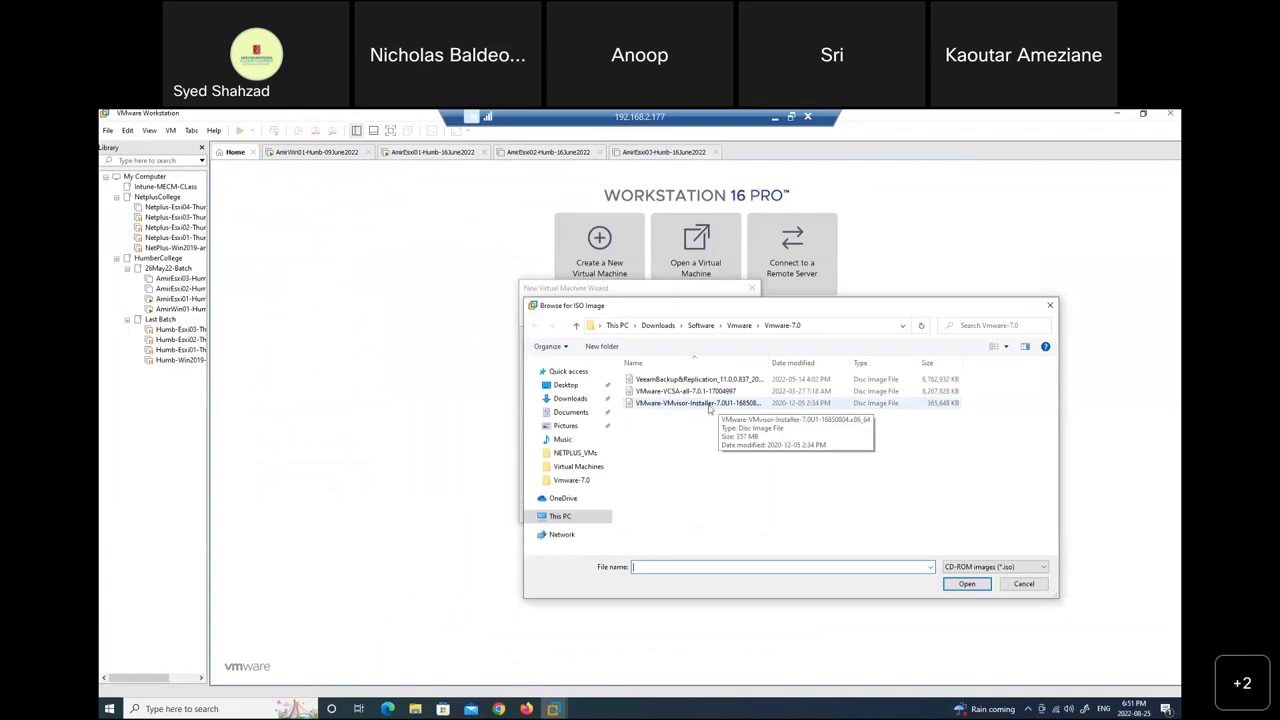
{"action": "double_click", "coordinate": [712, 407]}
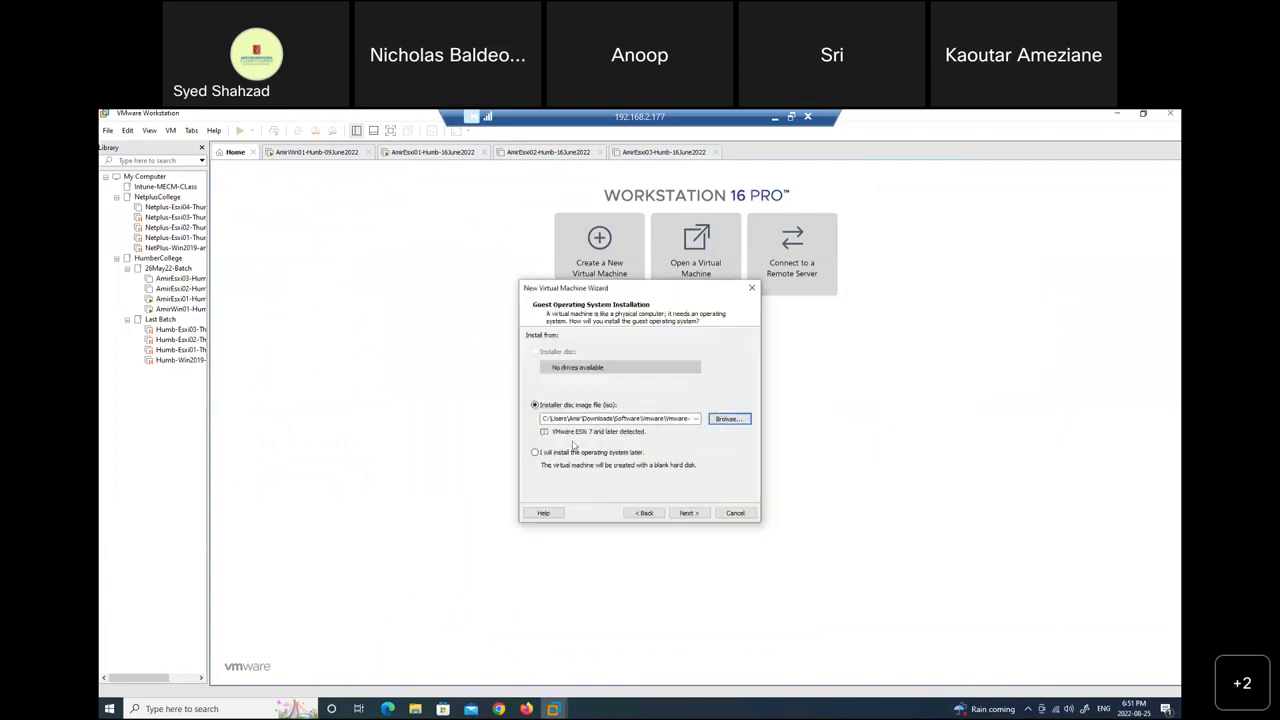
{"action": "left_click", "coordinate": [688, 513]}
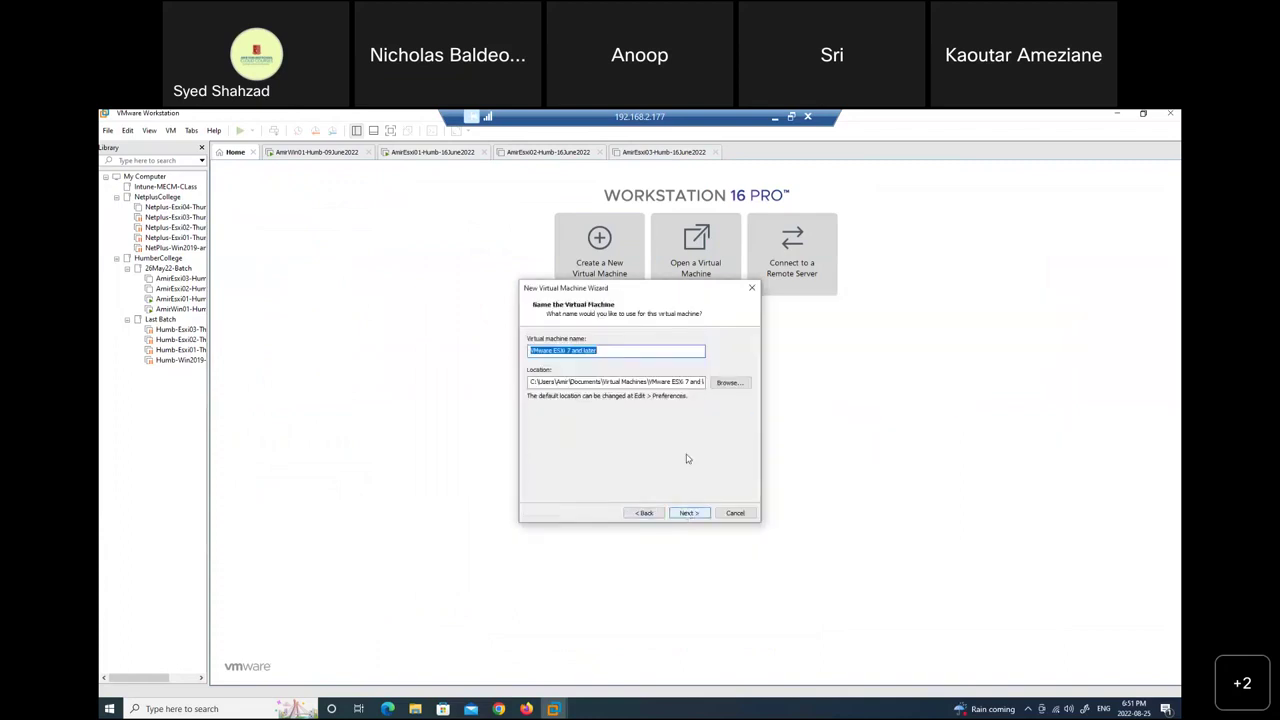
{"action": "key", "text": "ctrl+v"}
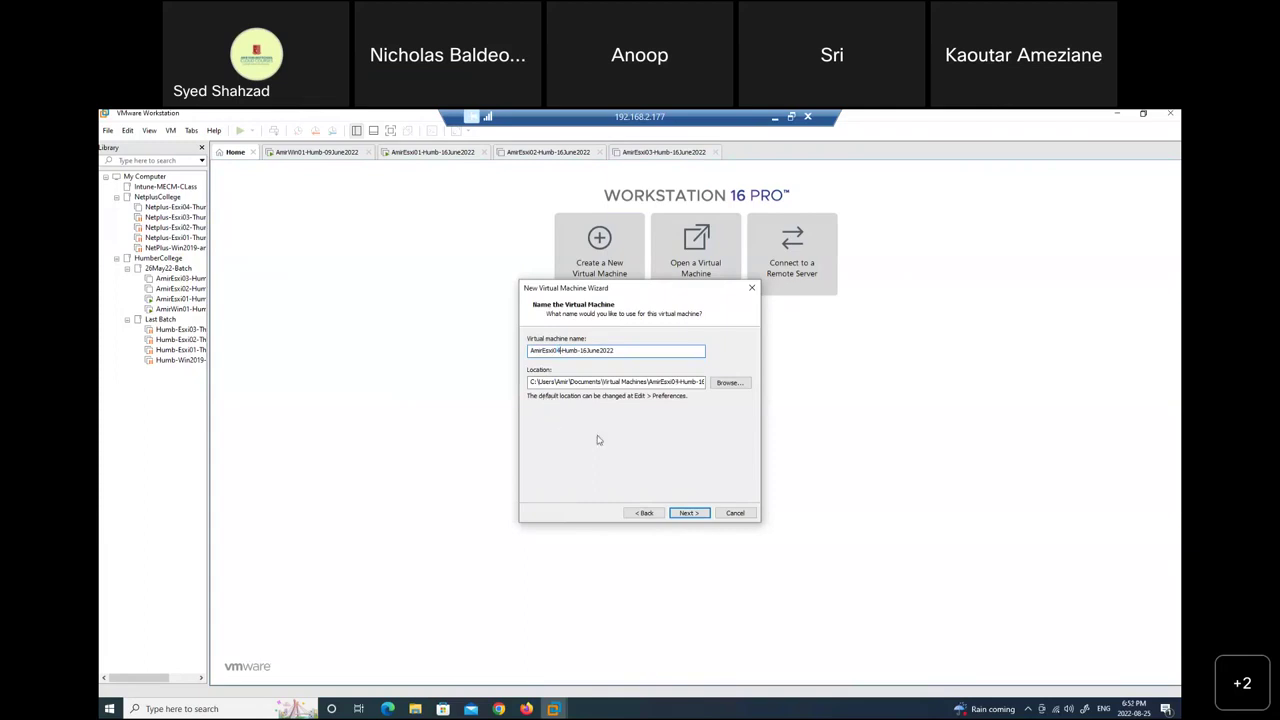
Set a 200 GB disk, review the hardware summary, then step back to disk capacity.
{"action": "left_click", "coordinate": [694, 513]}
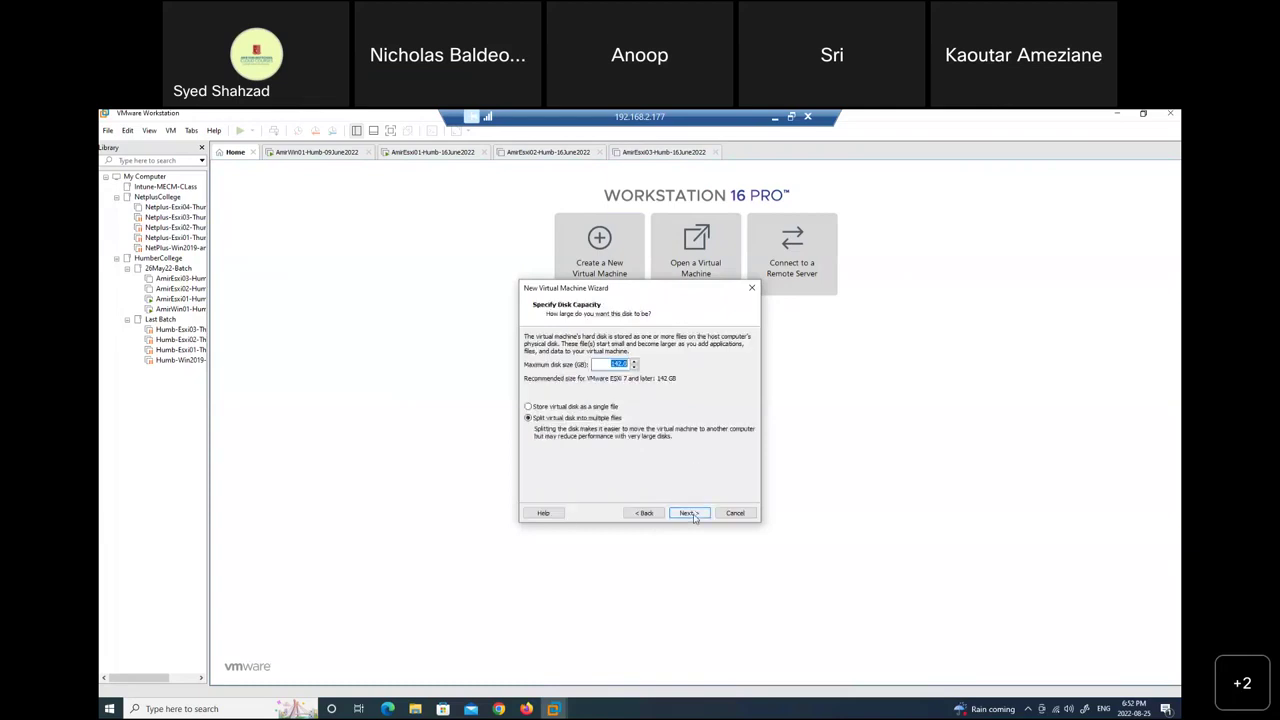
{"action": "type", "text": "200"}
{"action": "left_click", "coordinate": [689, 513]}
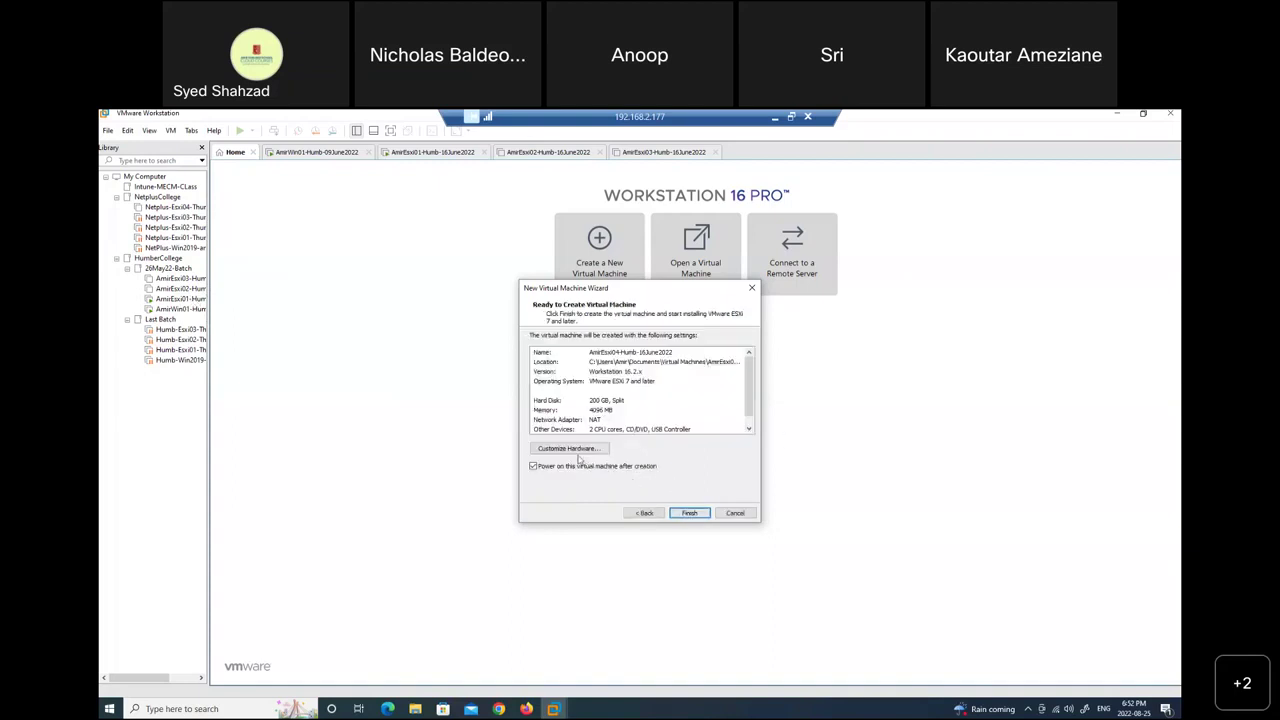
{"action": "left_click", "coordinate": [568, 448]}
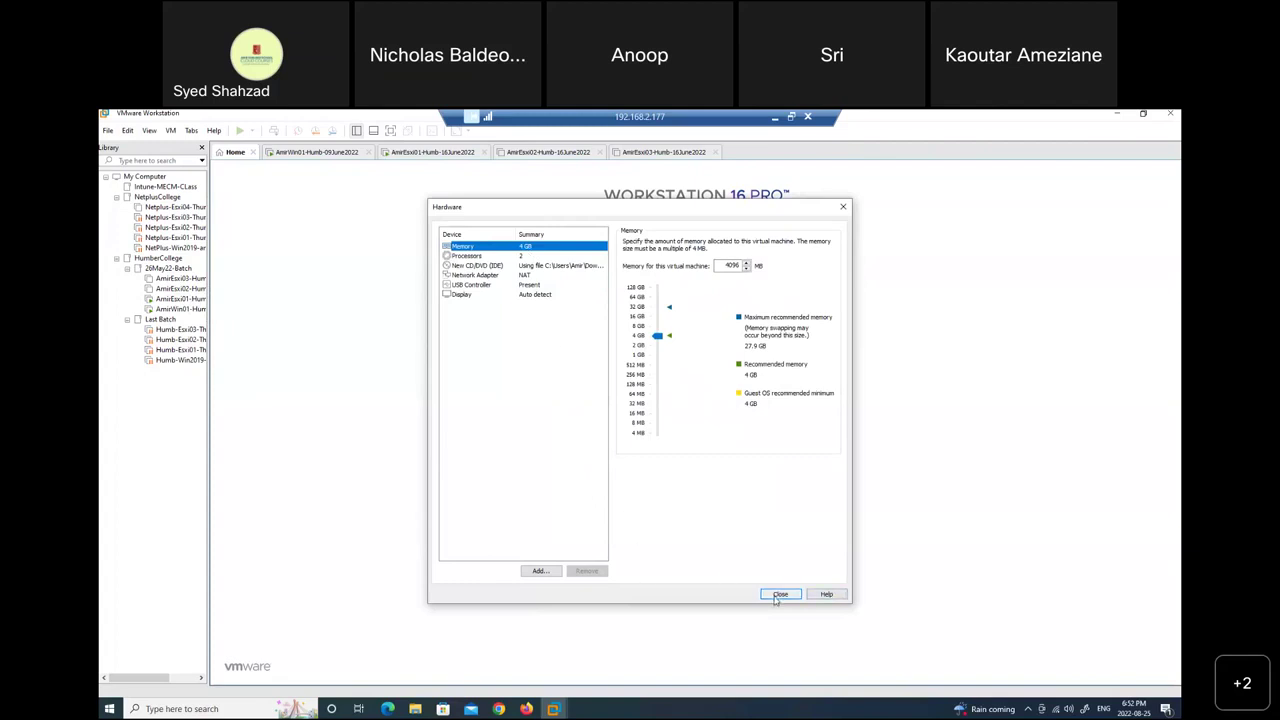
{"action": "left_click", "coordinate": [778, 595]}
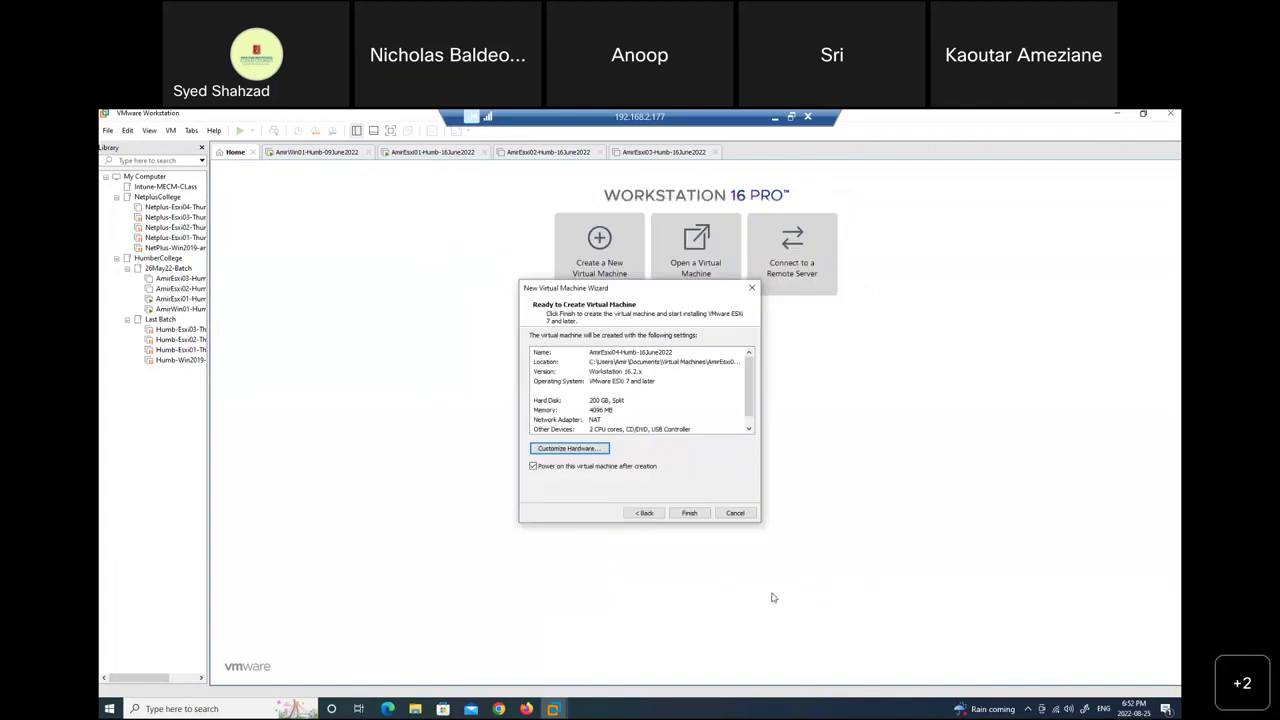
{"action": "left_click", "coordinate": [647, 514]}
Return to the welcome page and re-select the VMware-VMvisor-Installer ISO as install source.
{"action": "left_click", "coordinate": [646, 513]}
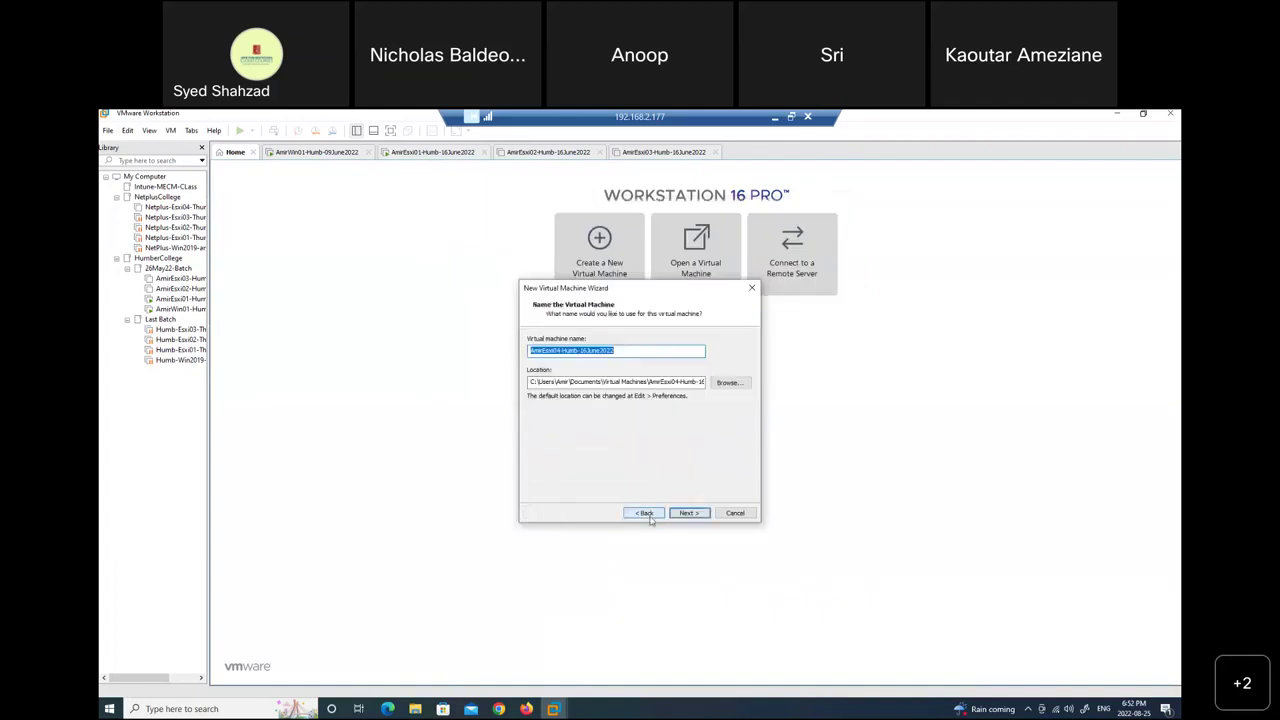
{"action": "left_click", "coordinate": [646, 513]}
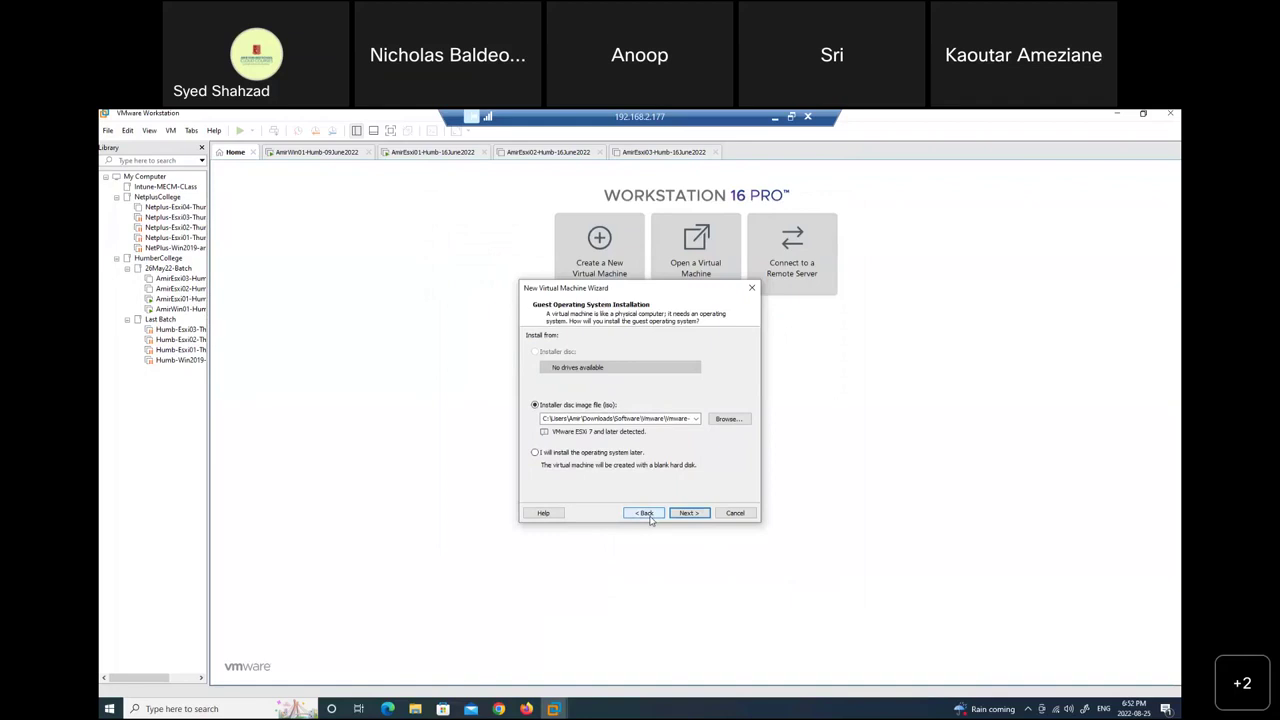
{"action": "left_click", "coordinate": [646, 513]}
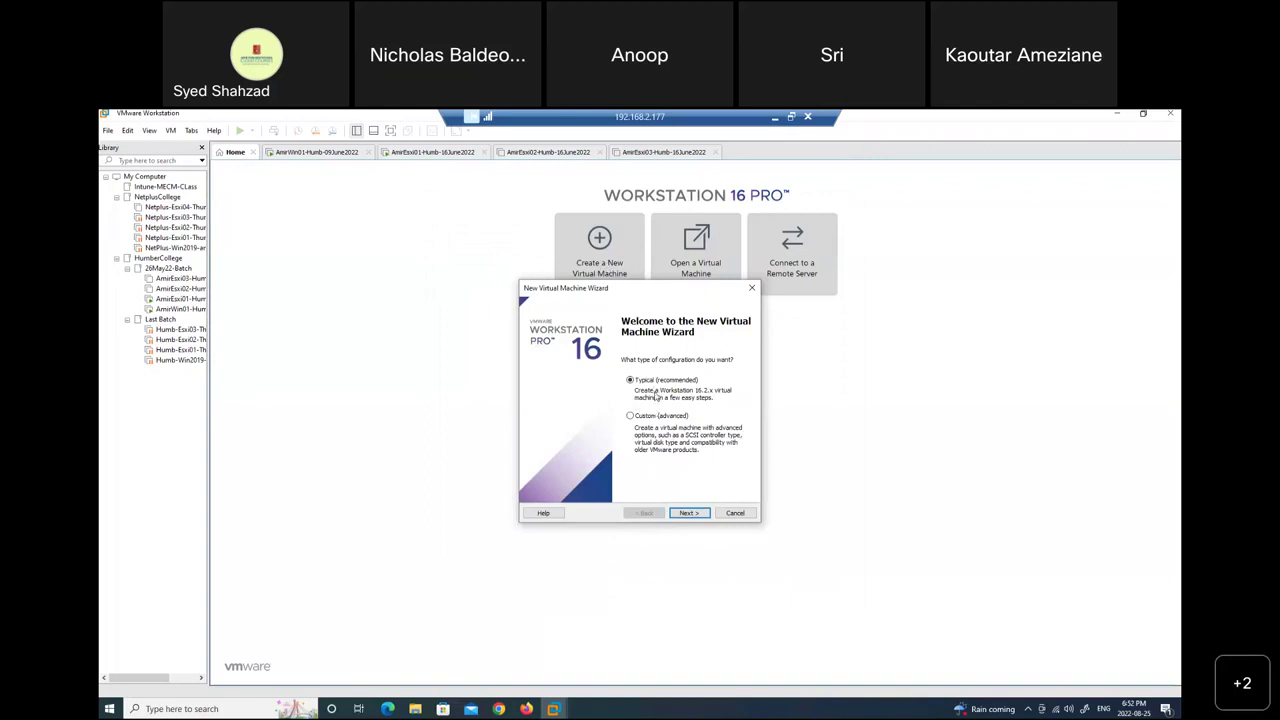
{"action": "left_click", "coordinate": [687, 513]}
{"action": "double_click", "coordinate": [664, 422]}
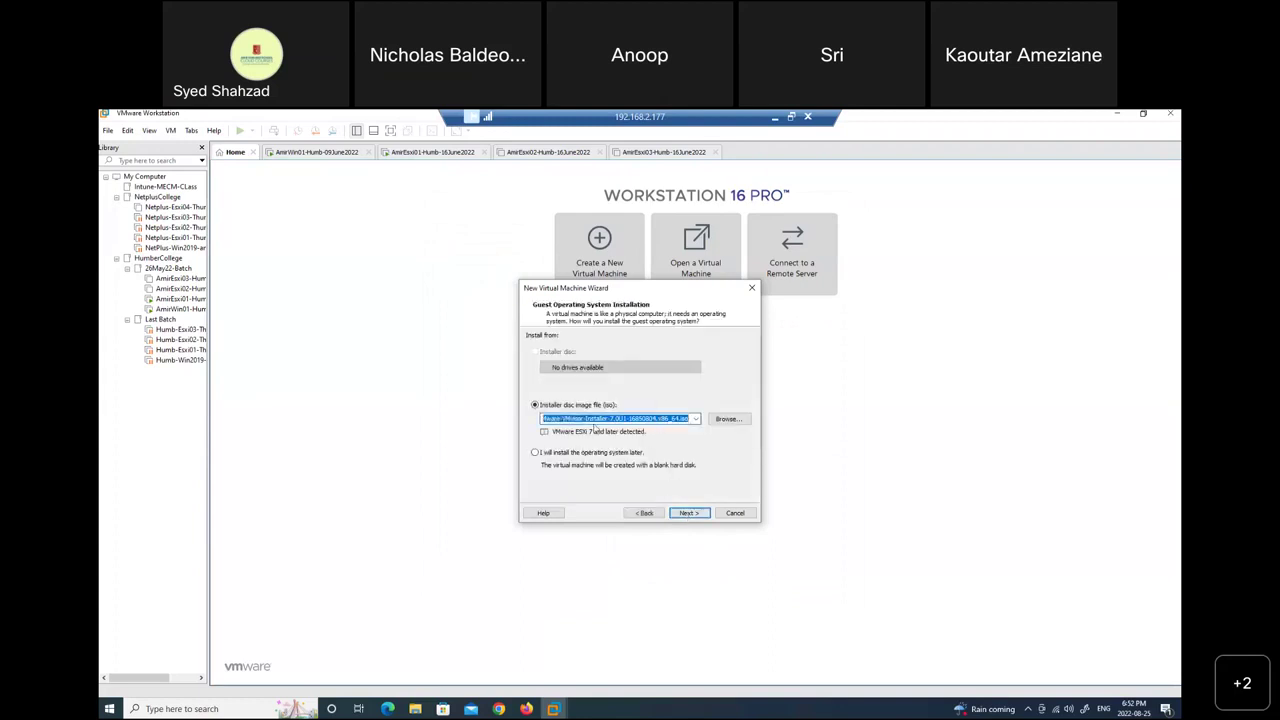
{"action": "left_click_drag", "start_coordinate": [560, 423], "coordinate": [615, 424]}
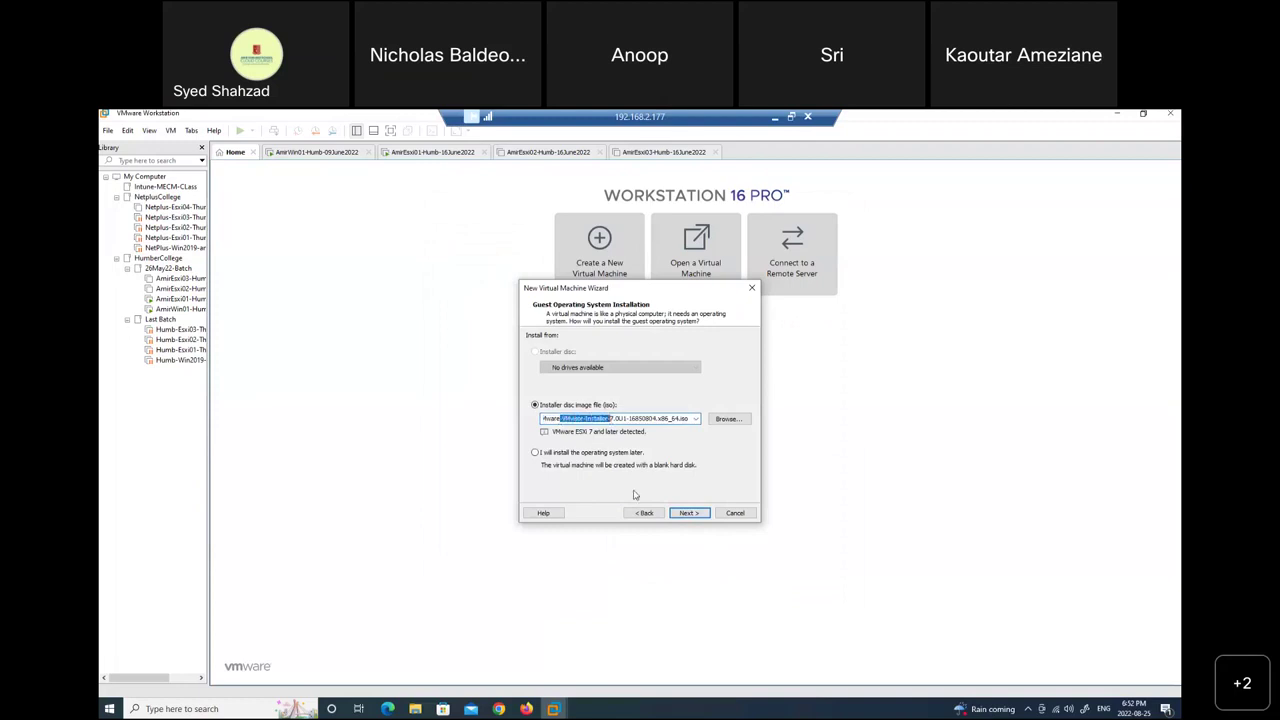
{"action": "left_click", "coordinate": [740, 420]}
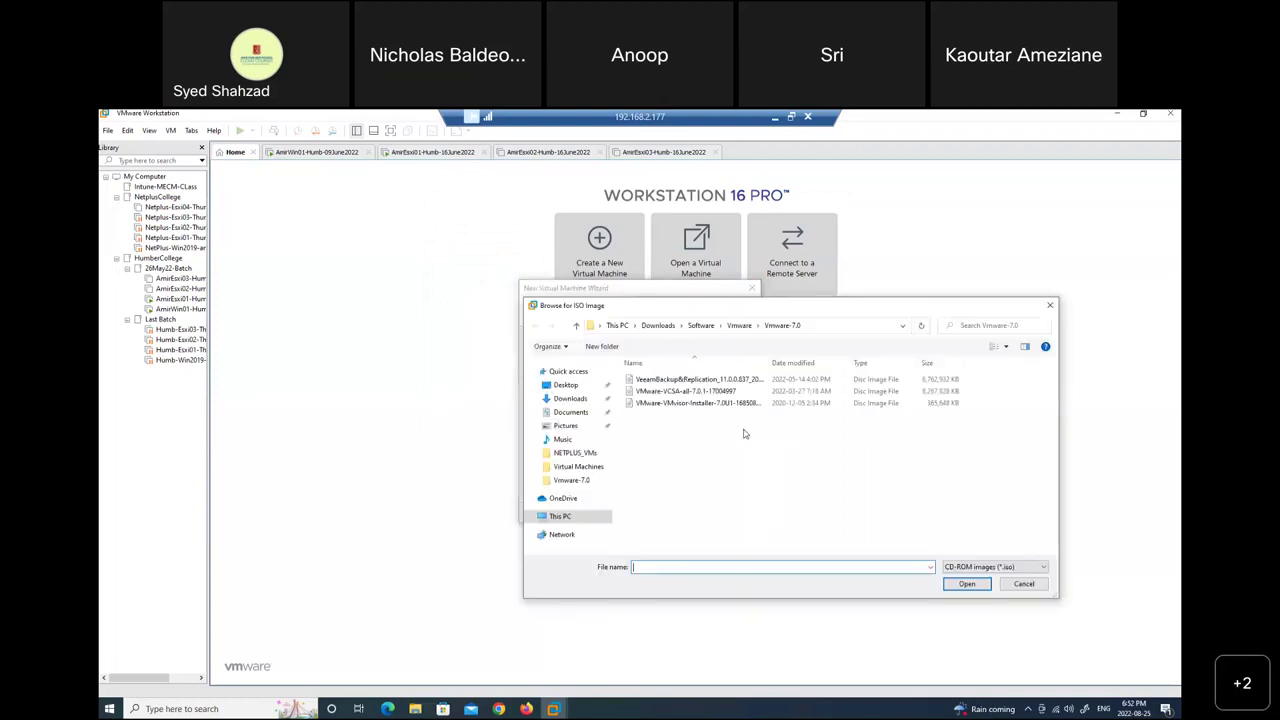
{"action": "left_click", "coordinate": [674, 405]}
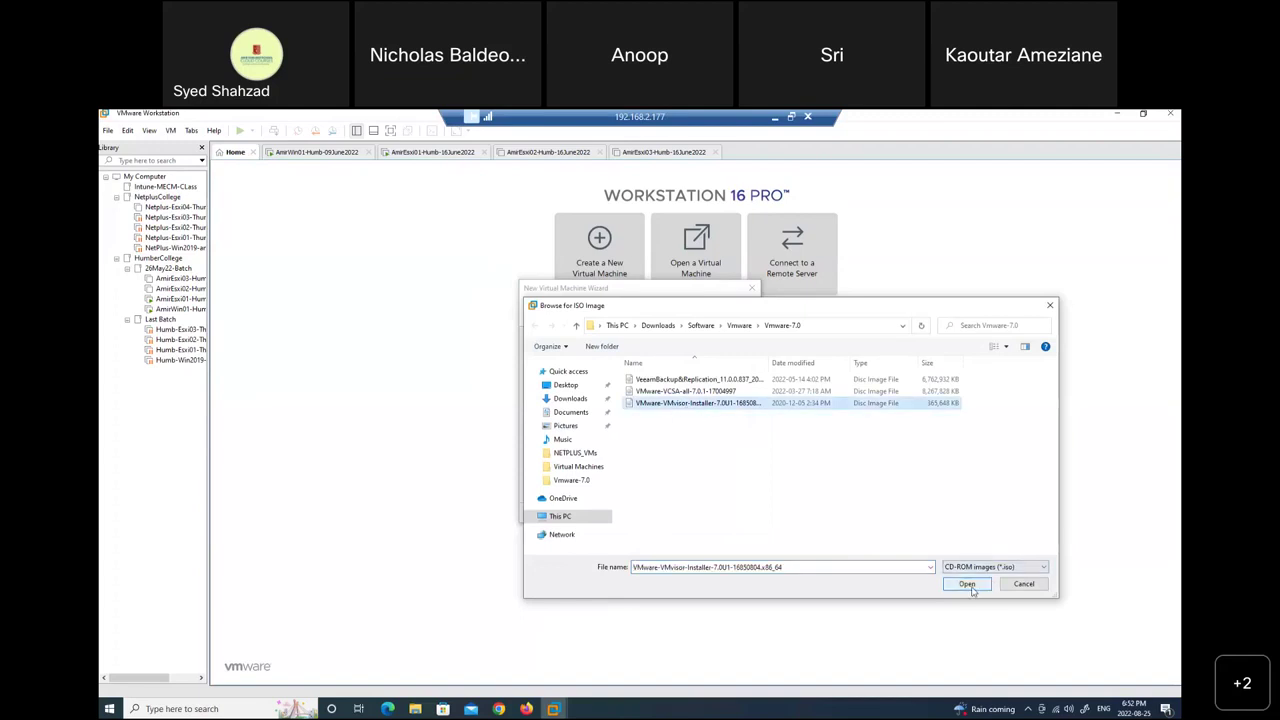
{"action": "left_click", "coordinate": [967, 585]}
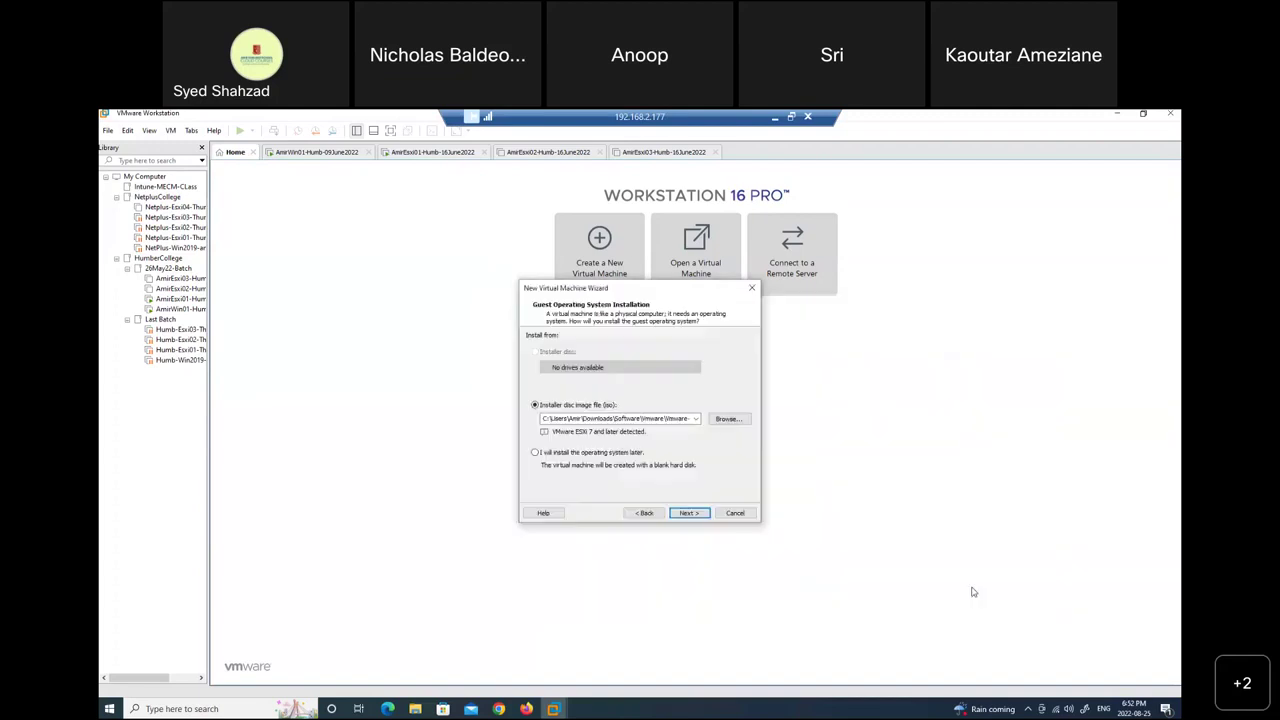
{"action": "left_click", "coordinate": [690, 513]}
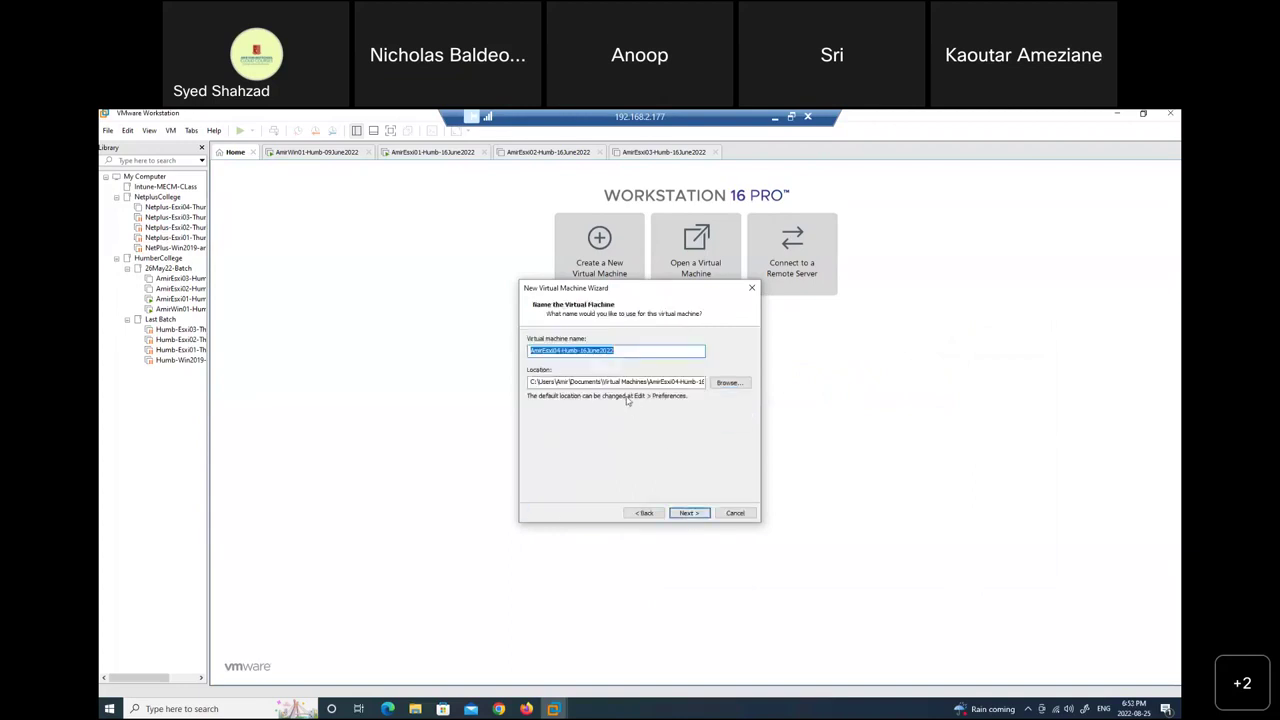
Keep the default name and disk size and open Customize Hardware.
{"action": "left_click", "coordinate": [617, 350]}
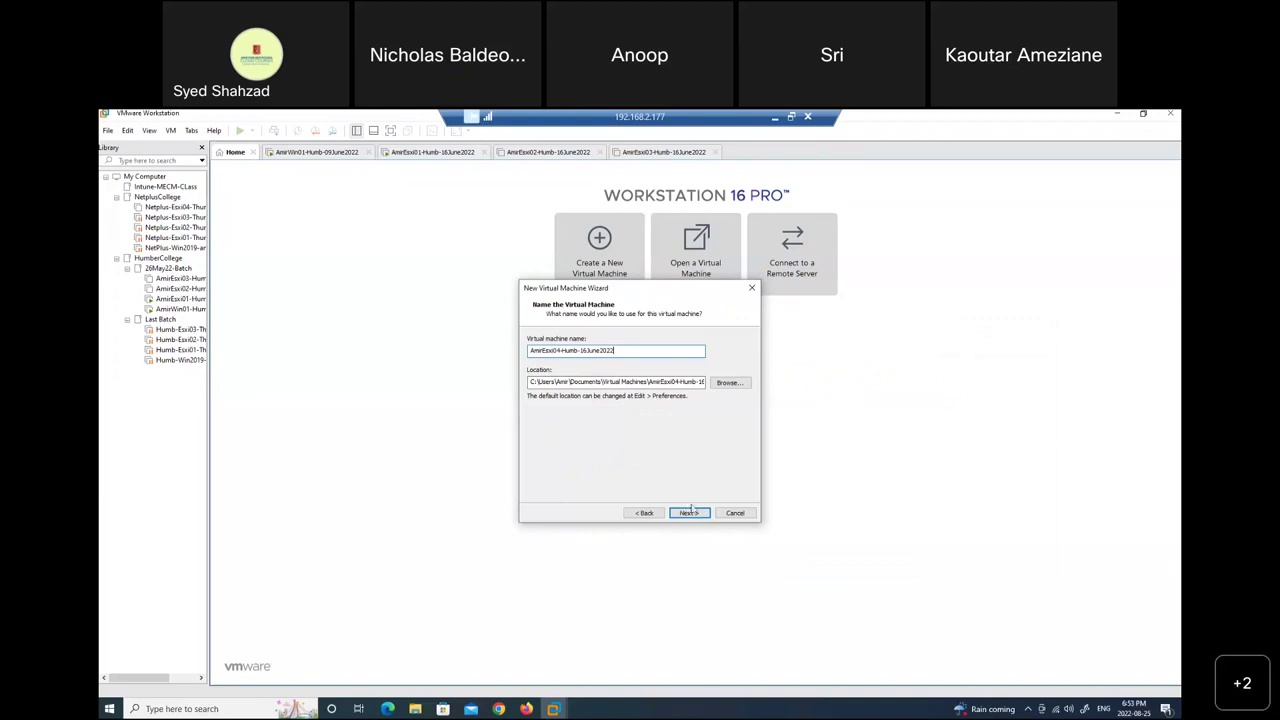
{"action": "left_click", "coordinate": [689, 513]}
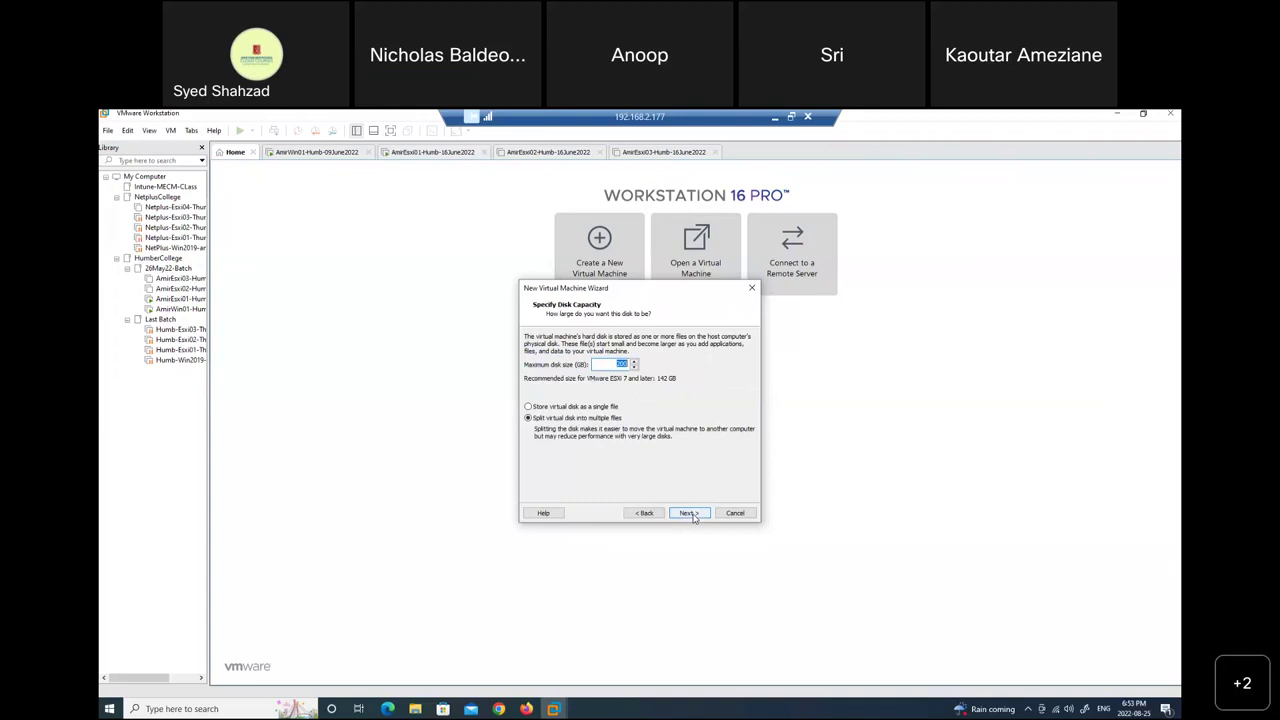
{"action": "left_click", "coordinate": [689, 513]}
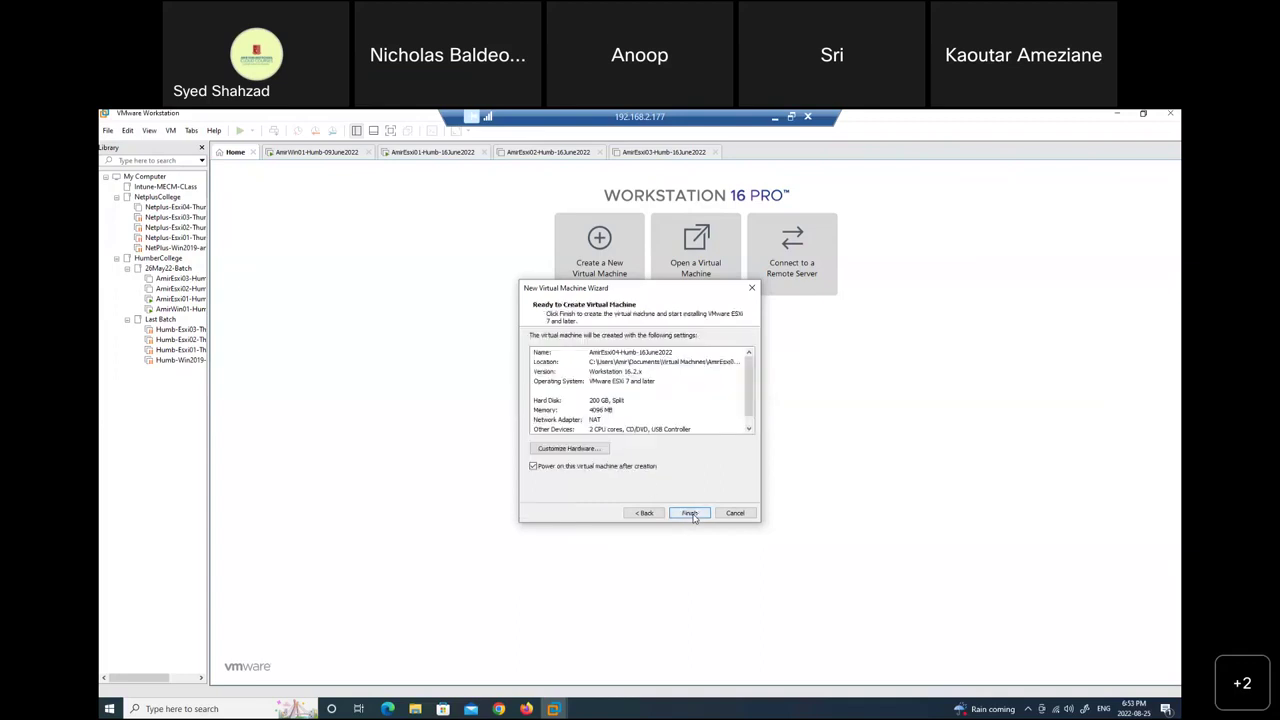
{"action": "left_click", "coordinate": [580, 451]}
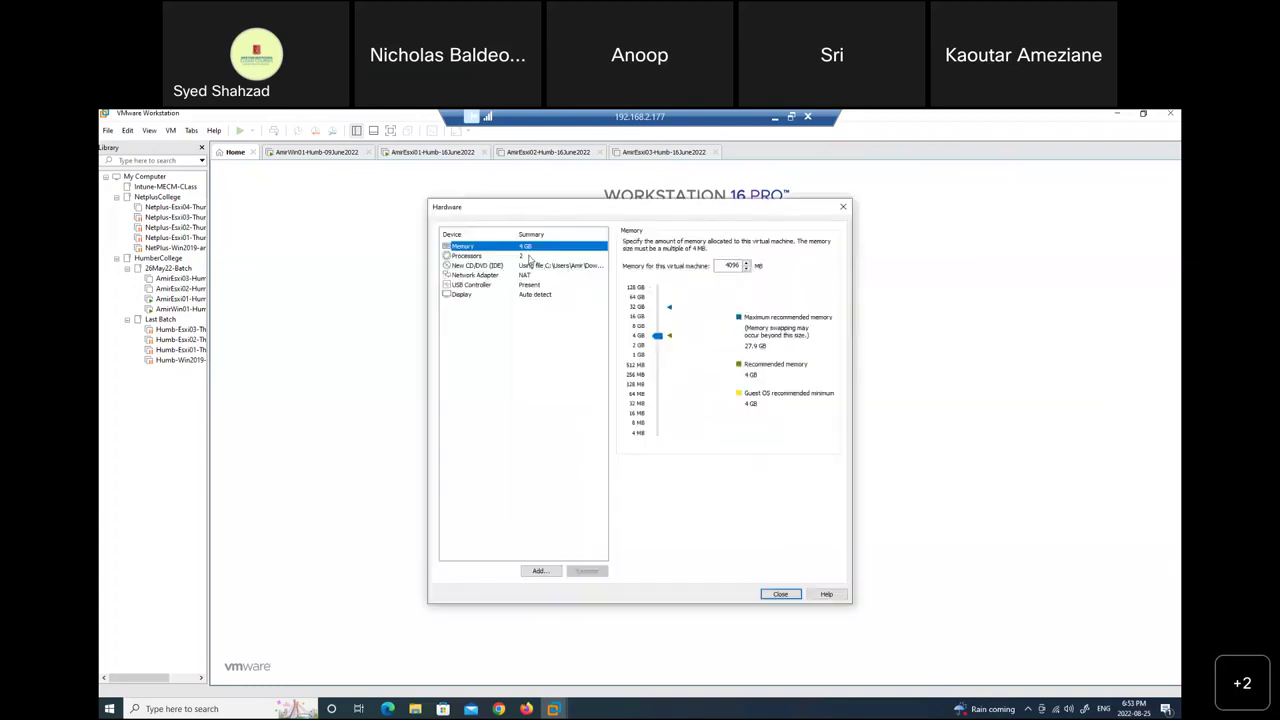
Set the new VM's memory to 6208 MB, then review processors and CD/DVD.
{"action": "double_click", "coordinate": [720, 266]}
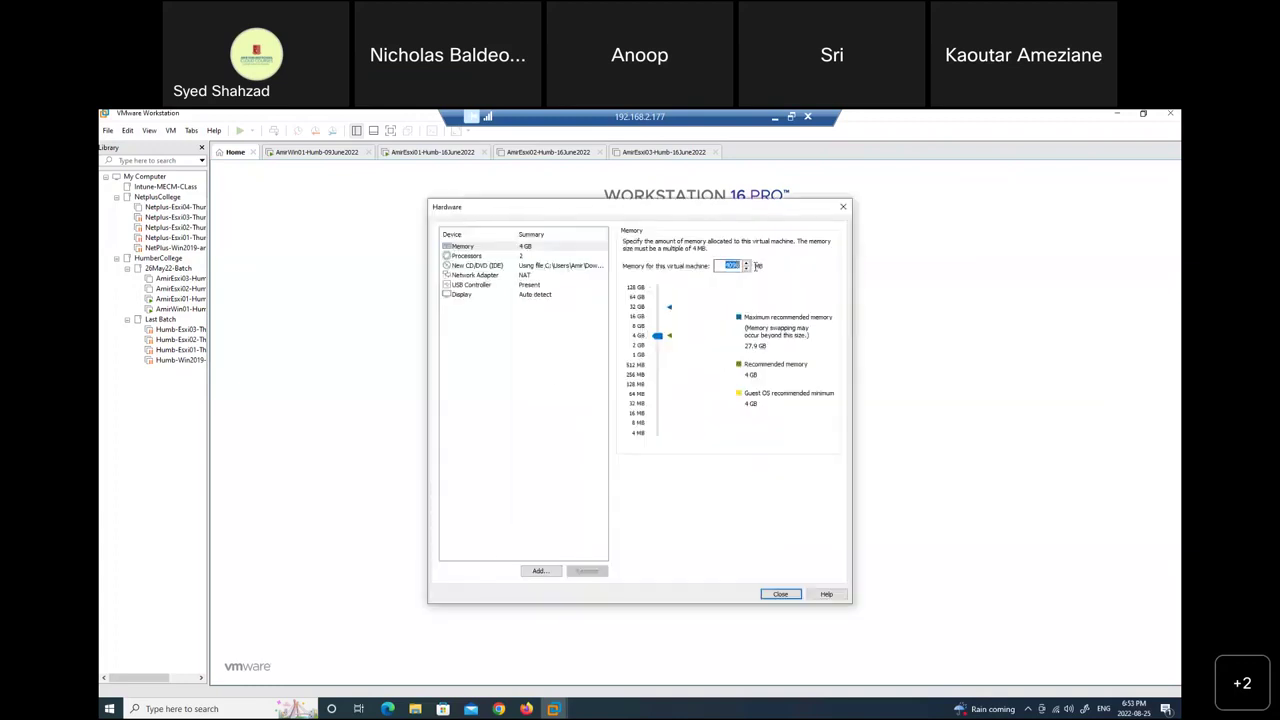
{"action": "type", "text": "6"}
{"action": "left_click", "coordinate": [517, 268]}
{"action": "left_click", "coordinate": [529, 249]}
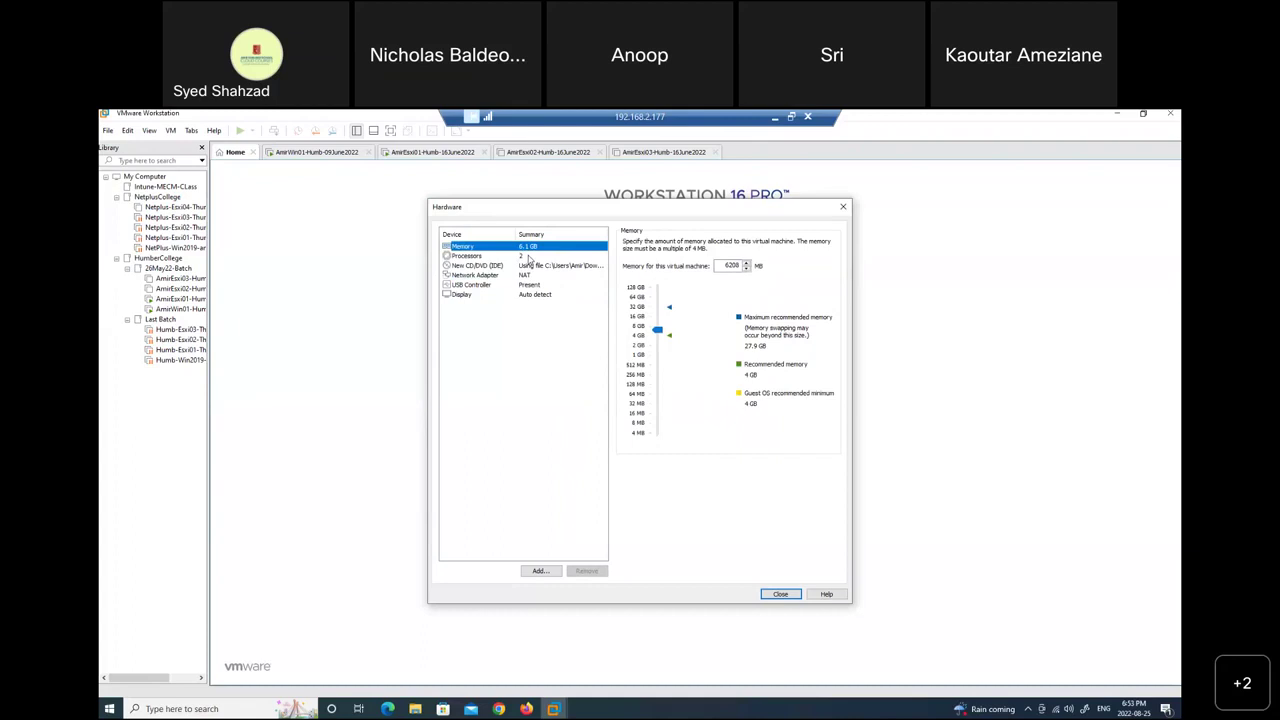
{"action": "left_click", "coordinate": [528, 256]}
{"action": "left_click", "coordinate": [529, 266]}
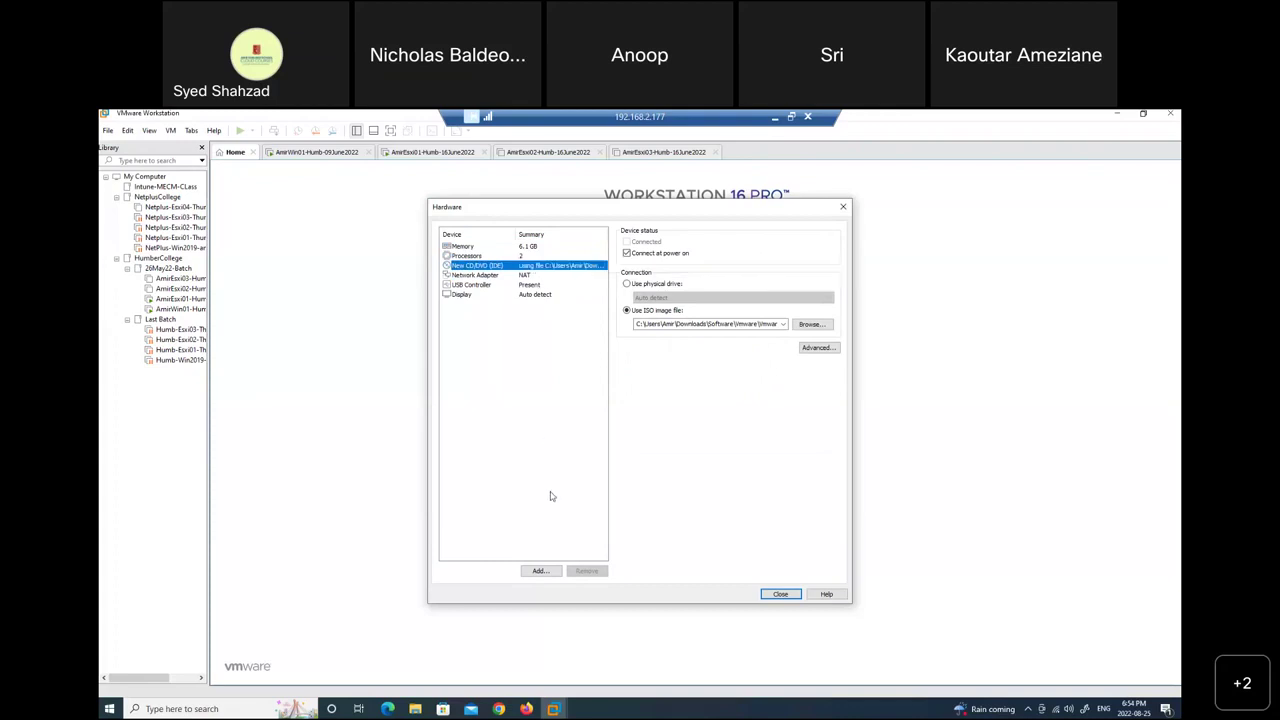
Choose Network Adapter in the Add Hardware Wizard, then minimise the remote session.
{"action": "left_click", "coordinate": [538, 572]}
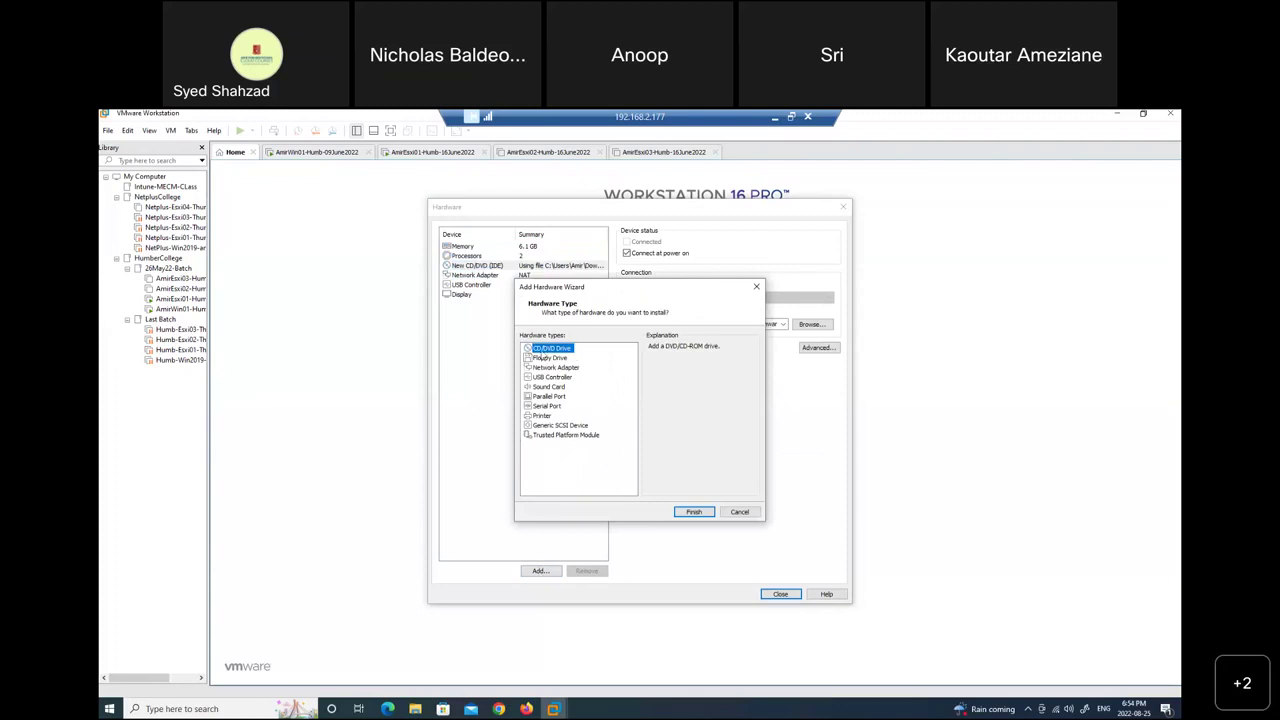
{"action": "left_click", "coordinate": [558, 368]}
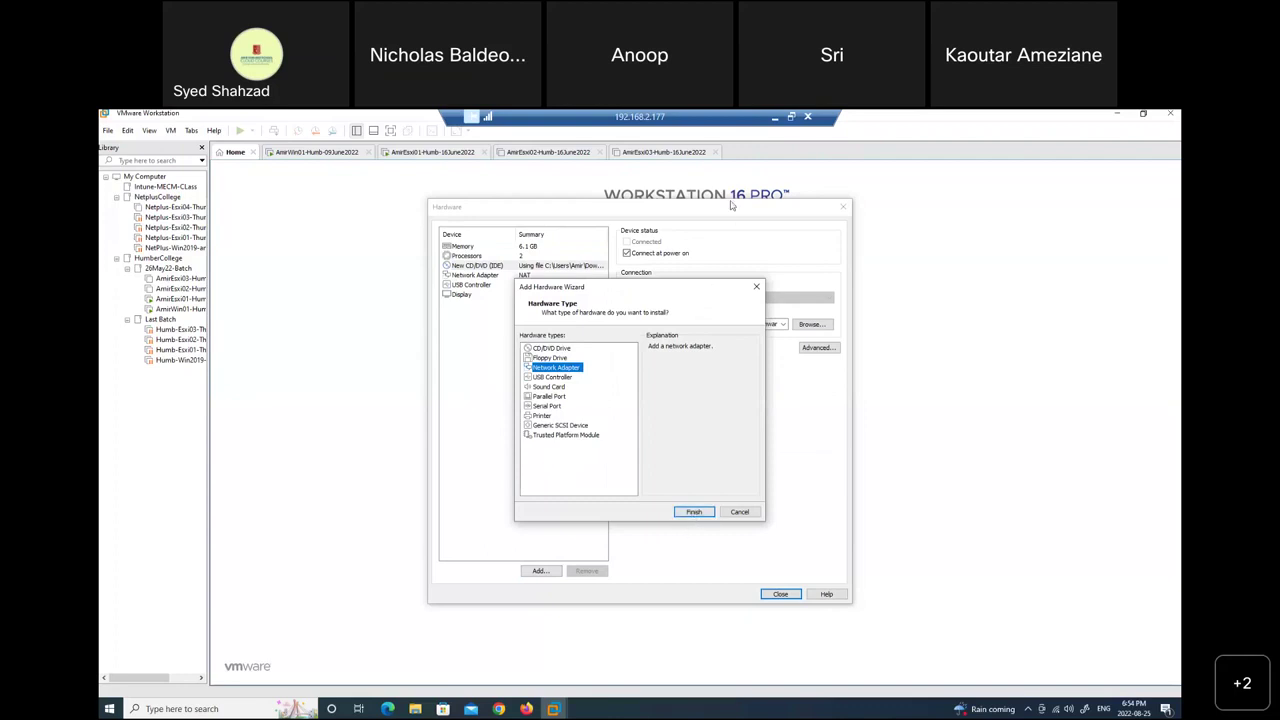
{"action": "left_click", "coordinate": [775, 118]}
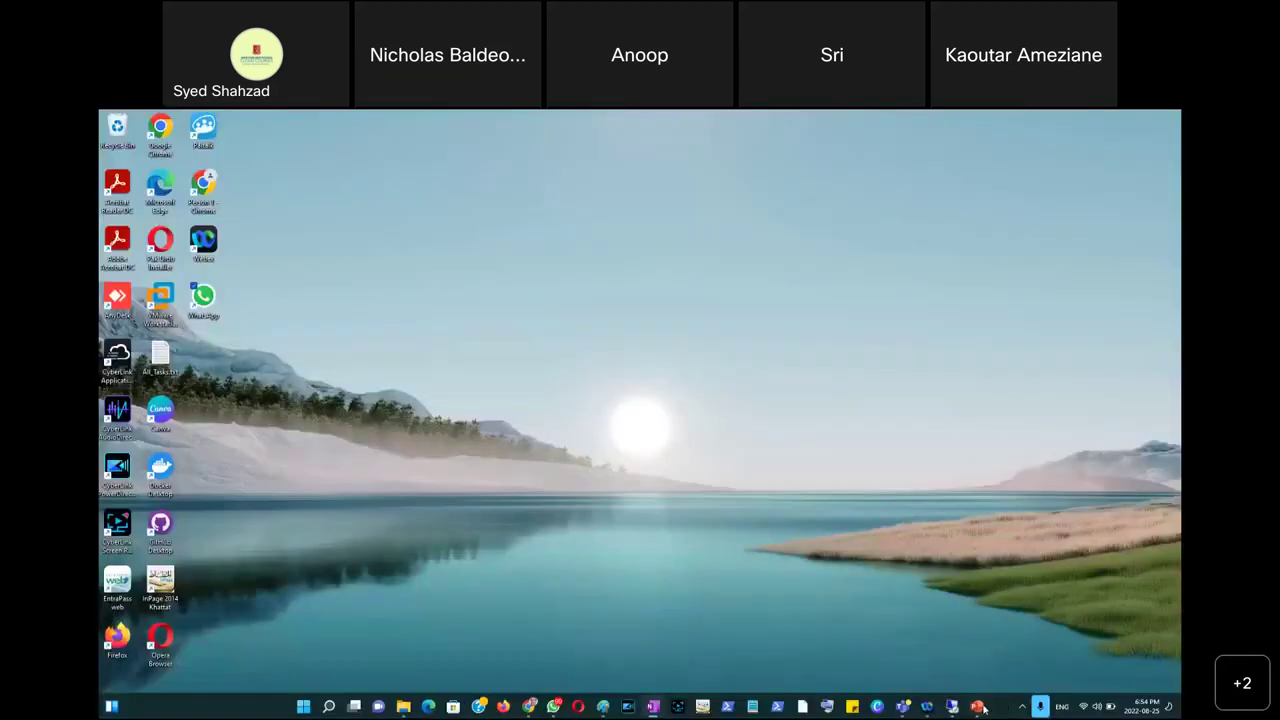
View the vSAN diagram in Paint, then return to the remote Workstation session.
{"action": "left_click", "coordinate": [603, 706]}
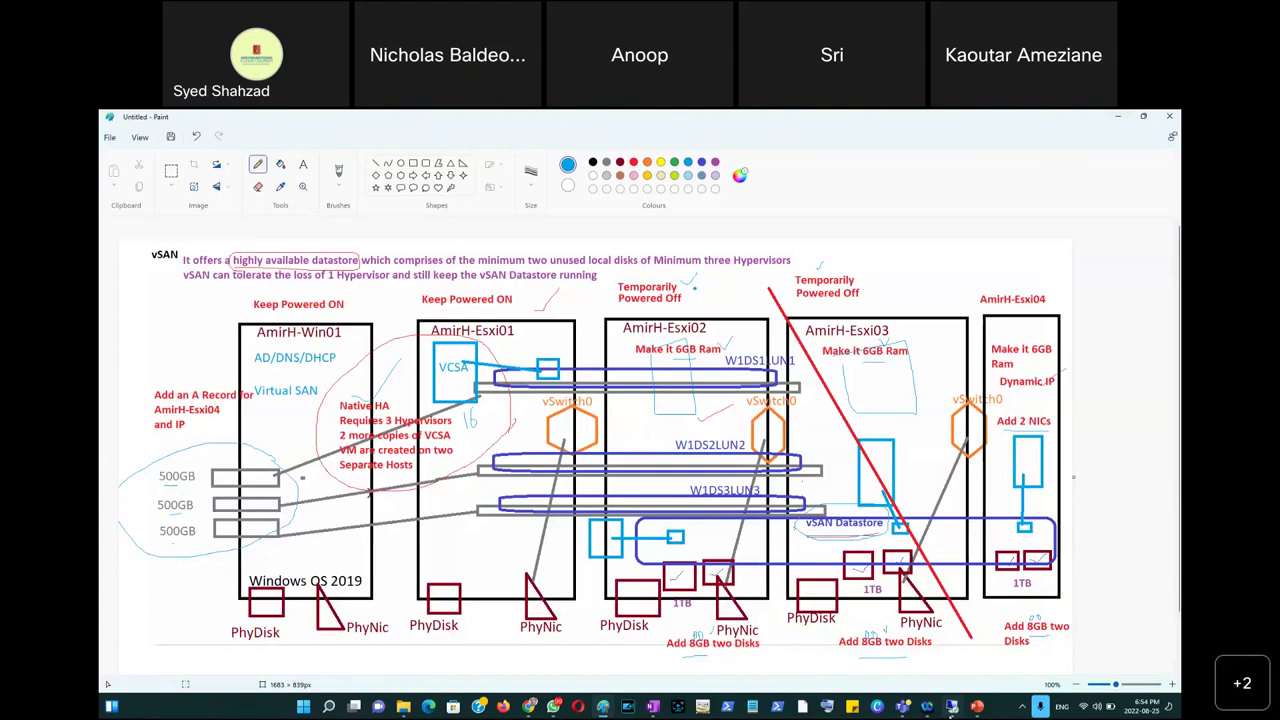
{"action": "left_click", "coordinate": [951, 706]}
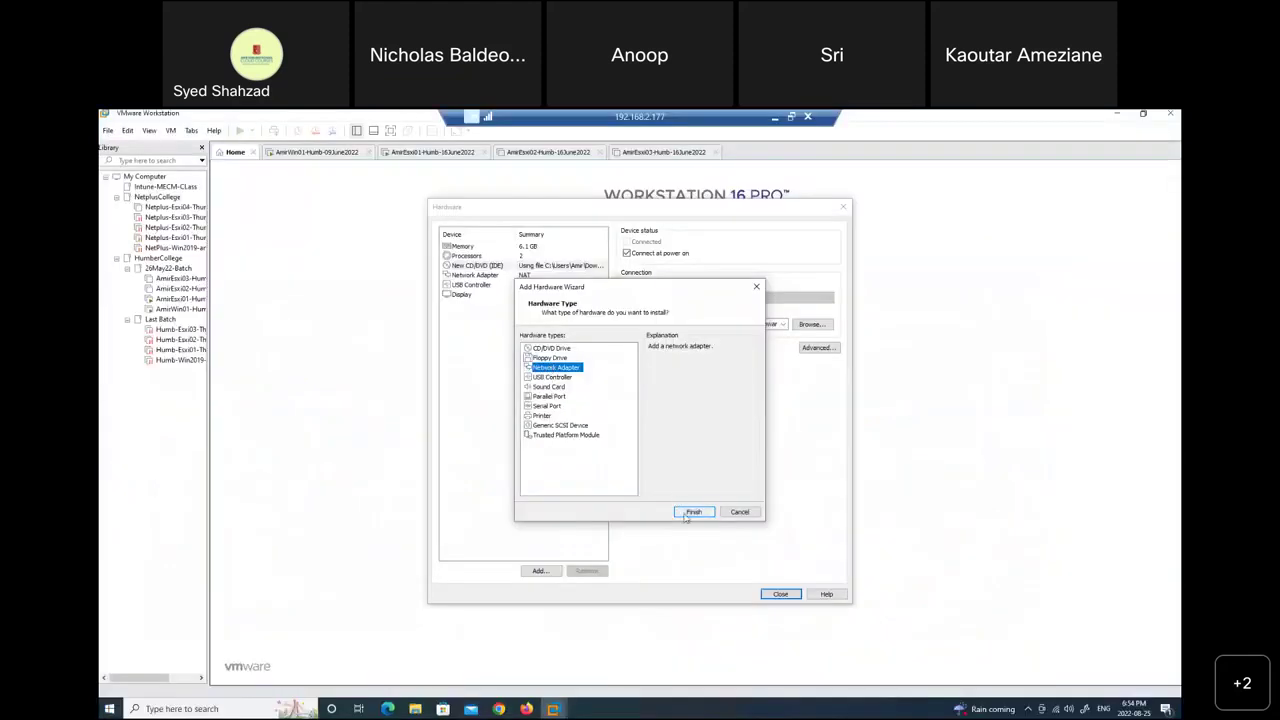
Add the second network adapter and connect it to custom VMnet15.
{"action": "left_click", "coordinate": [687, 514]}
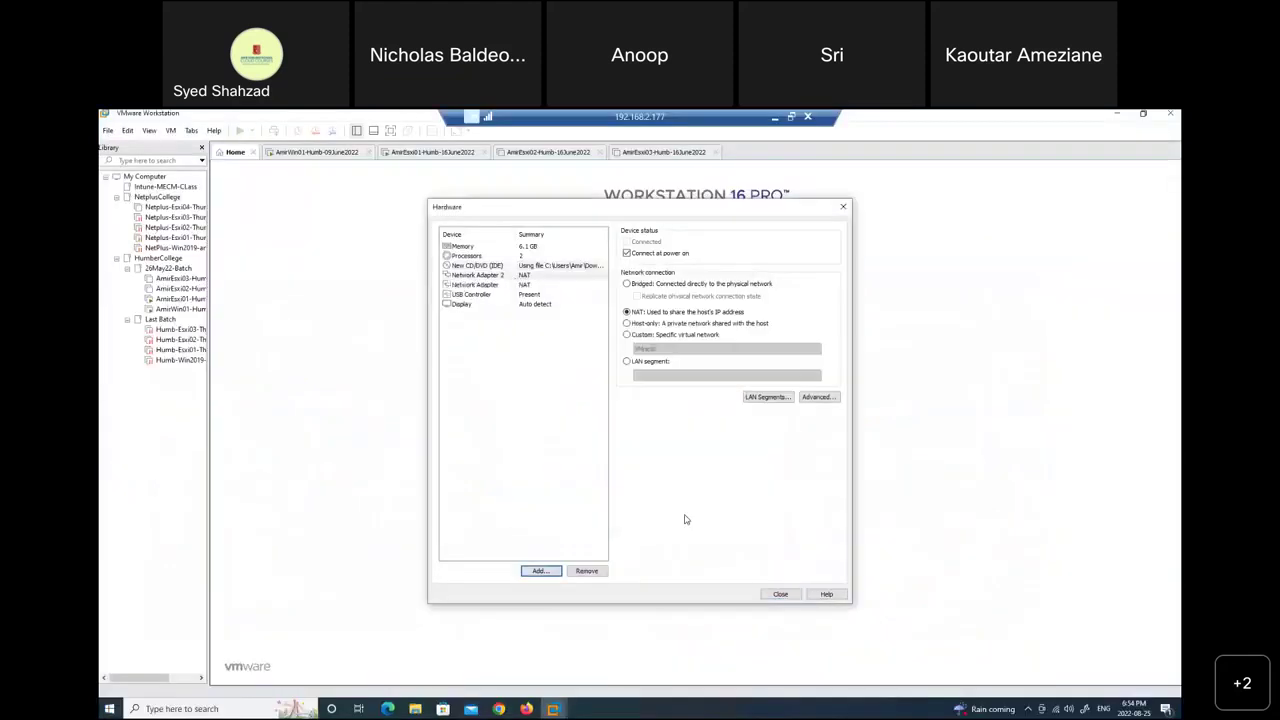
{"action": "left_click", "coordinate": [531, 279]}
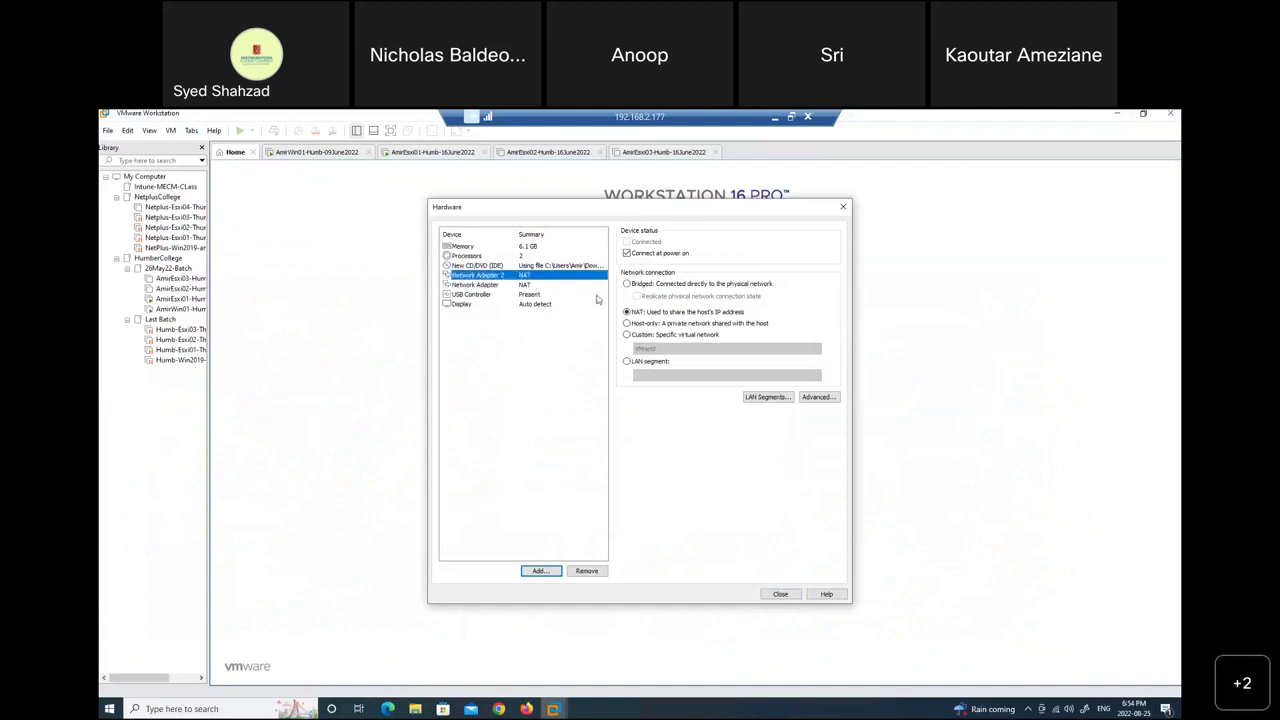
{"action": "left_click", "coordinate": [657, 338]}
{"action": "left_click", "coordinate": [660, 348]}
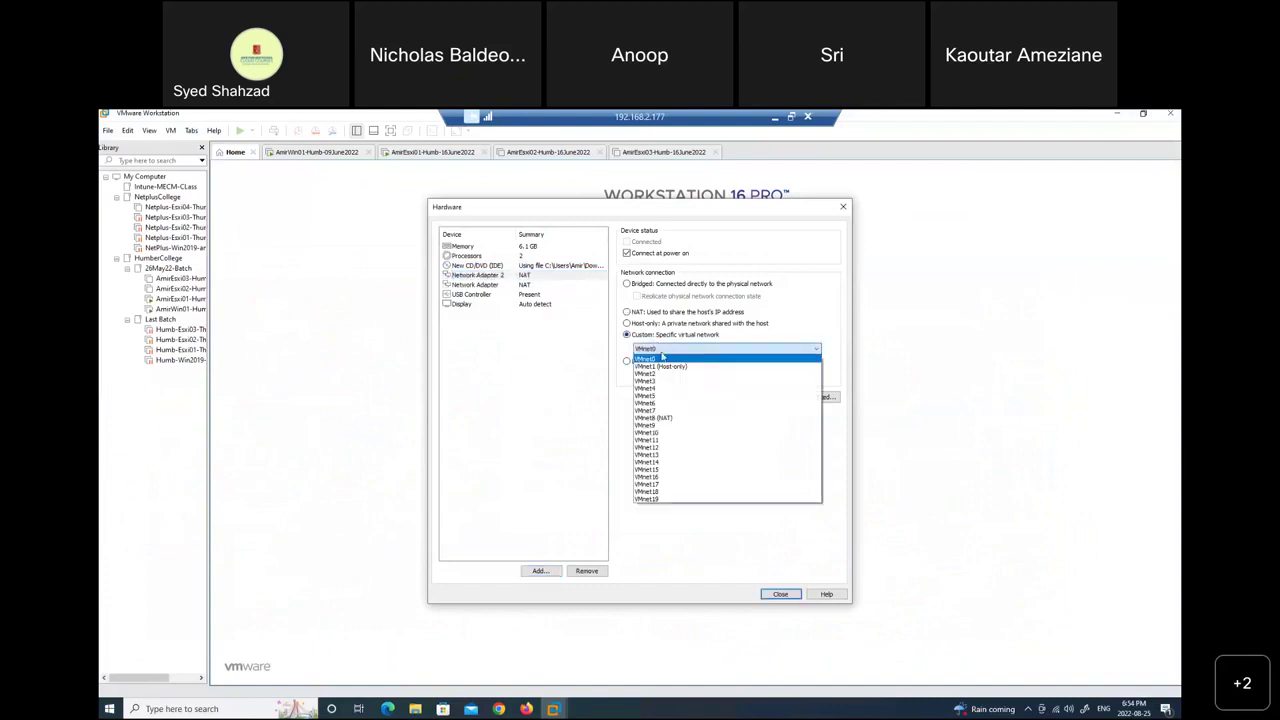
{"action": "left_click", "coordinate": [645, 469]}
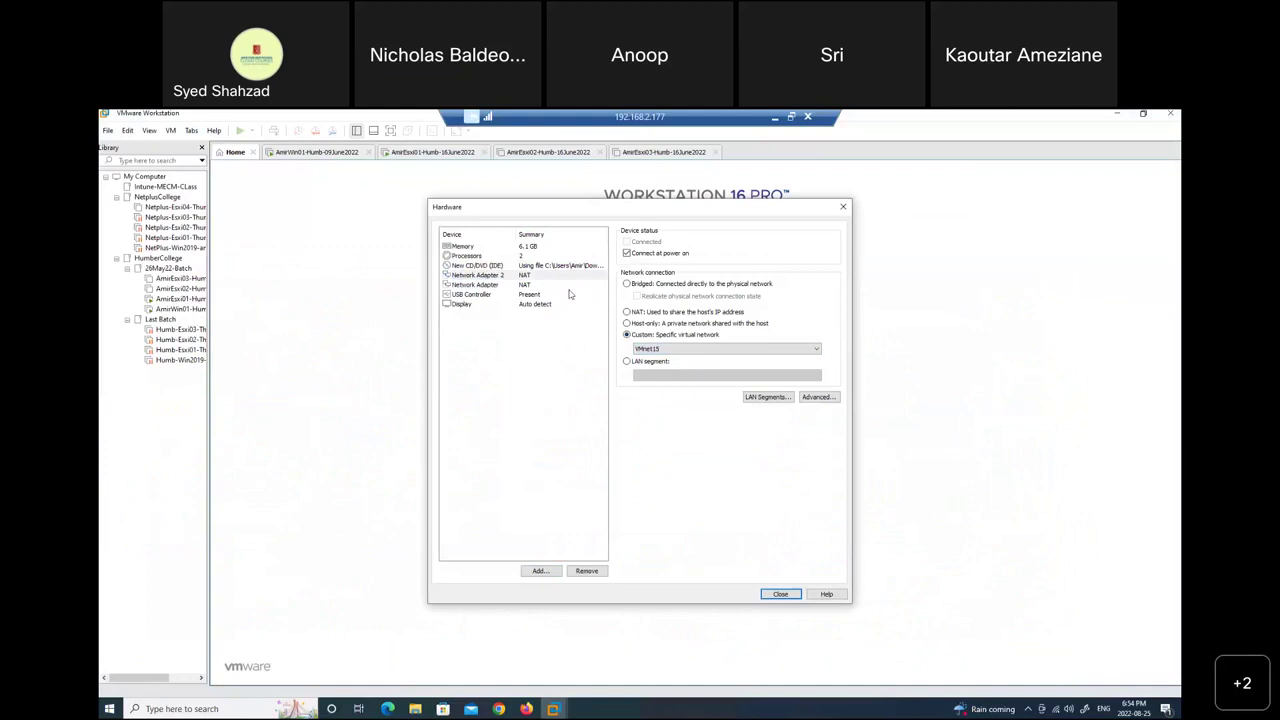
Switch the original network adapter to custom VMnet15 as well.
{"action": "left_click", "coordinate": [534, 287]}
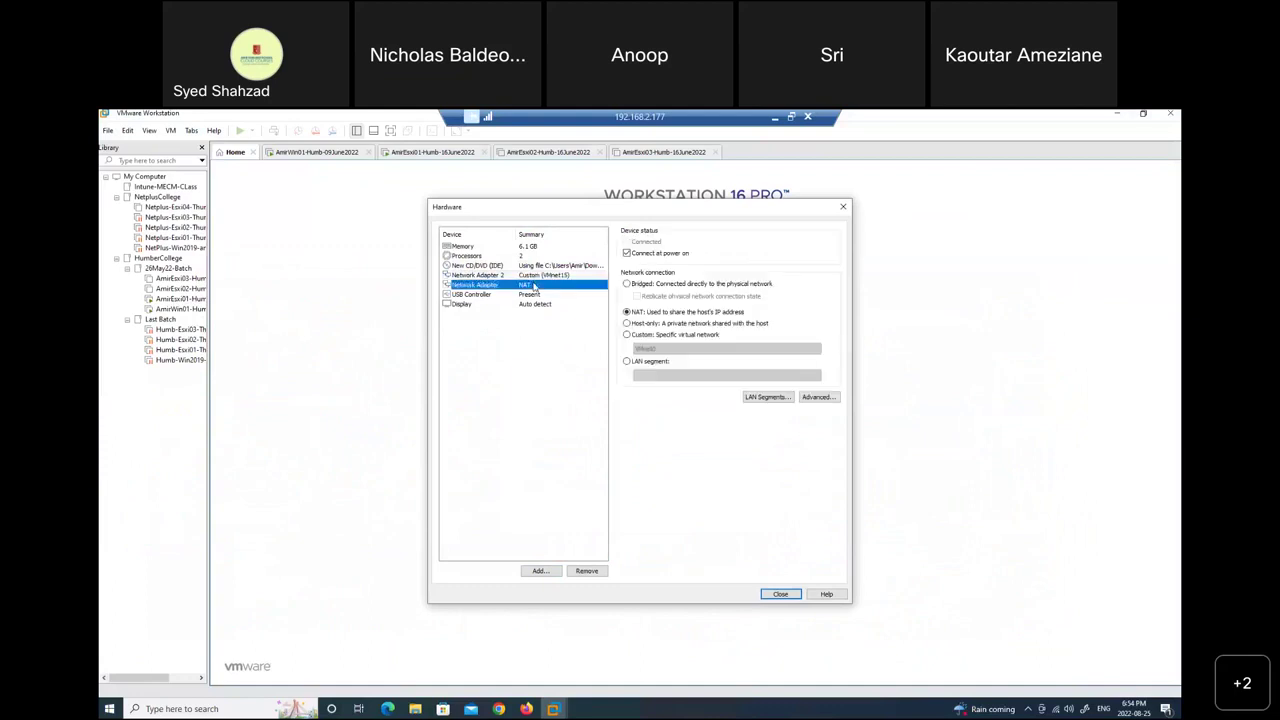
{"action": "left_click", "coordinate": [668, 336]}
{"action": "left_click", "coordinate": [675, 348]}
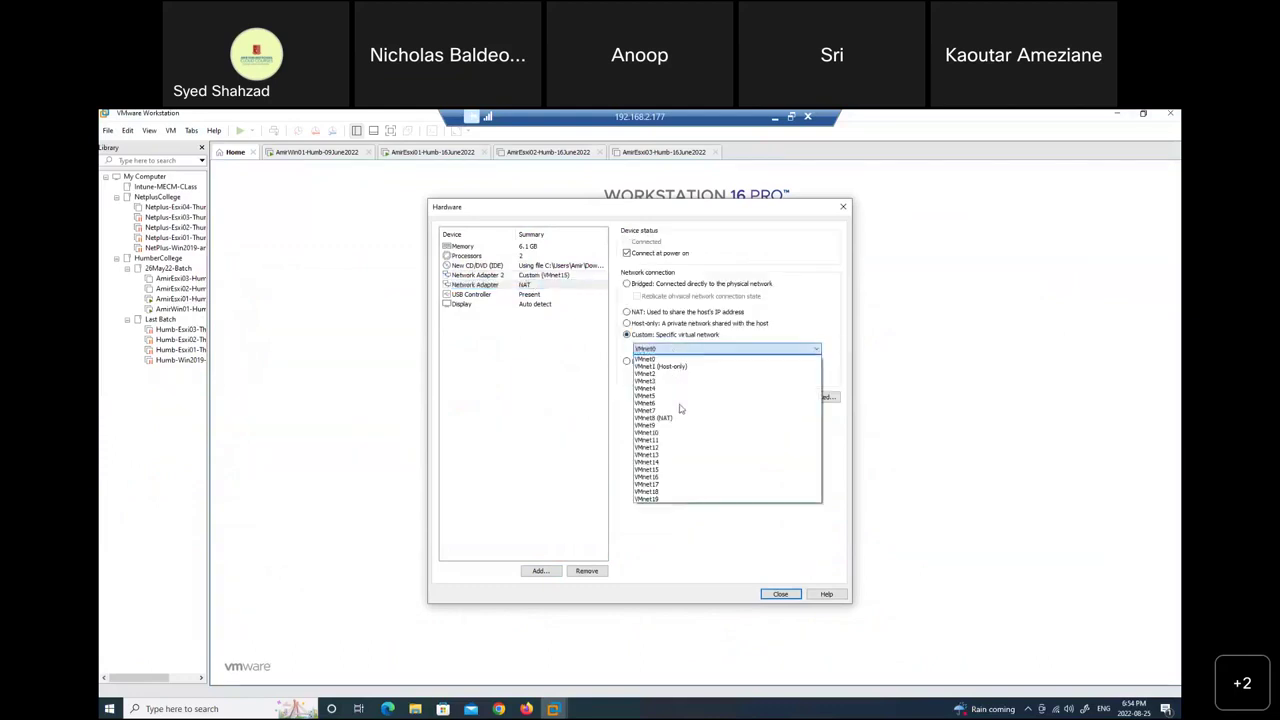
{"action": "left_click", "coordinate": [672, 469]}
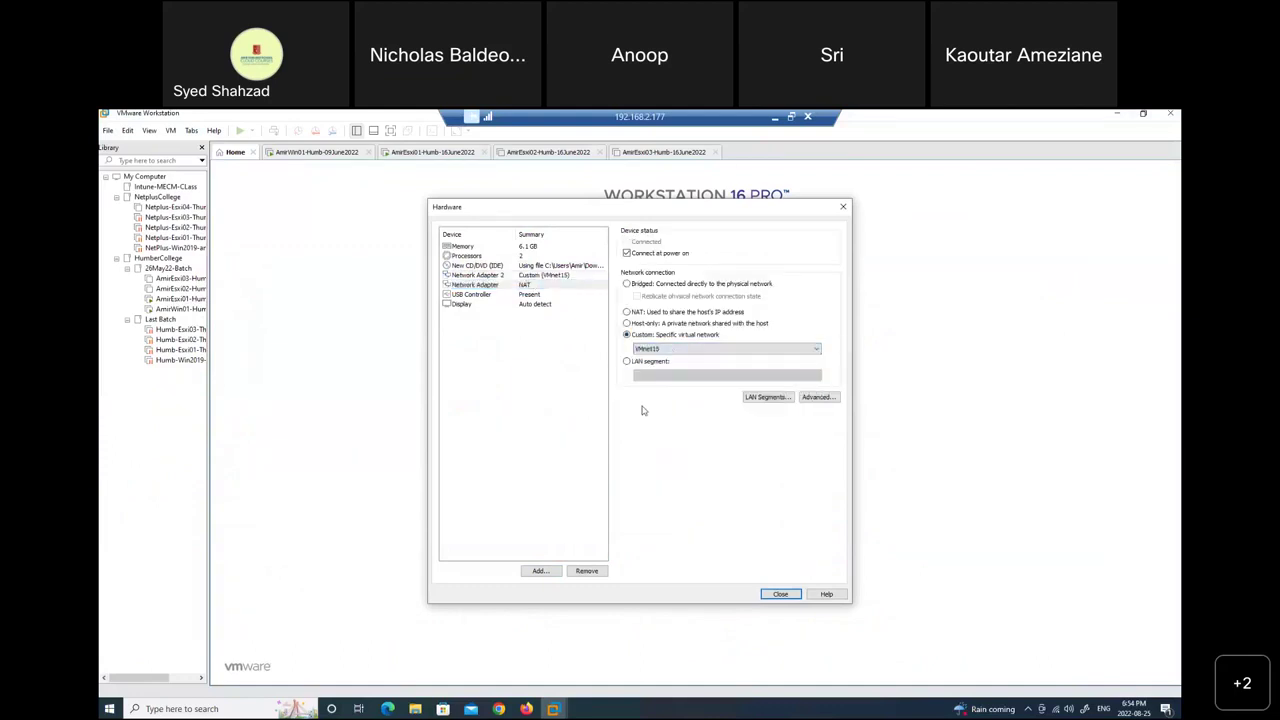
{"action": "left_click", "coordinate": [547, 286]}
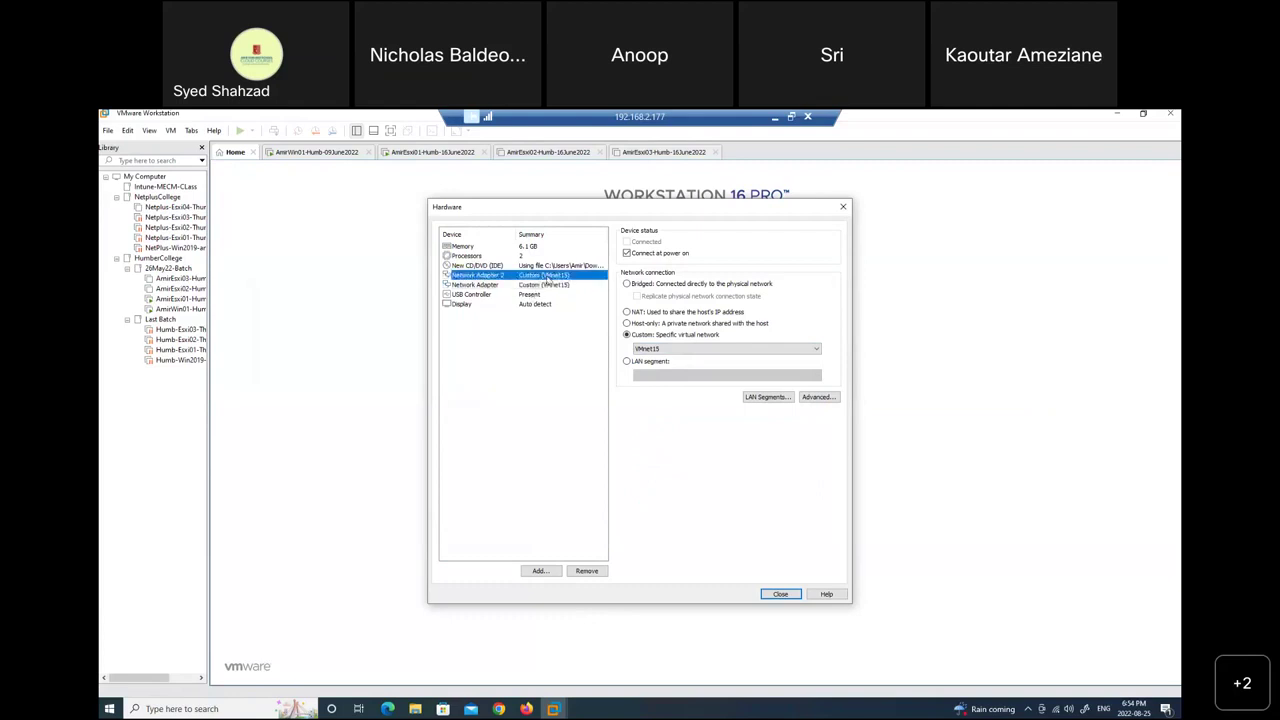
Add a third network adapter on VMnet15, then close the hardware settings without adding more.
{"action": "left_click", "coordinate": [539, 571]}
{"action": "left_click", "coordinate": [556, 367]}
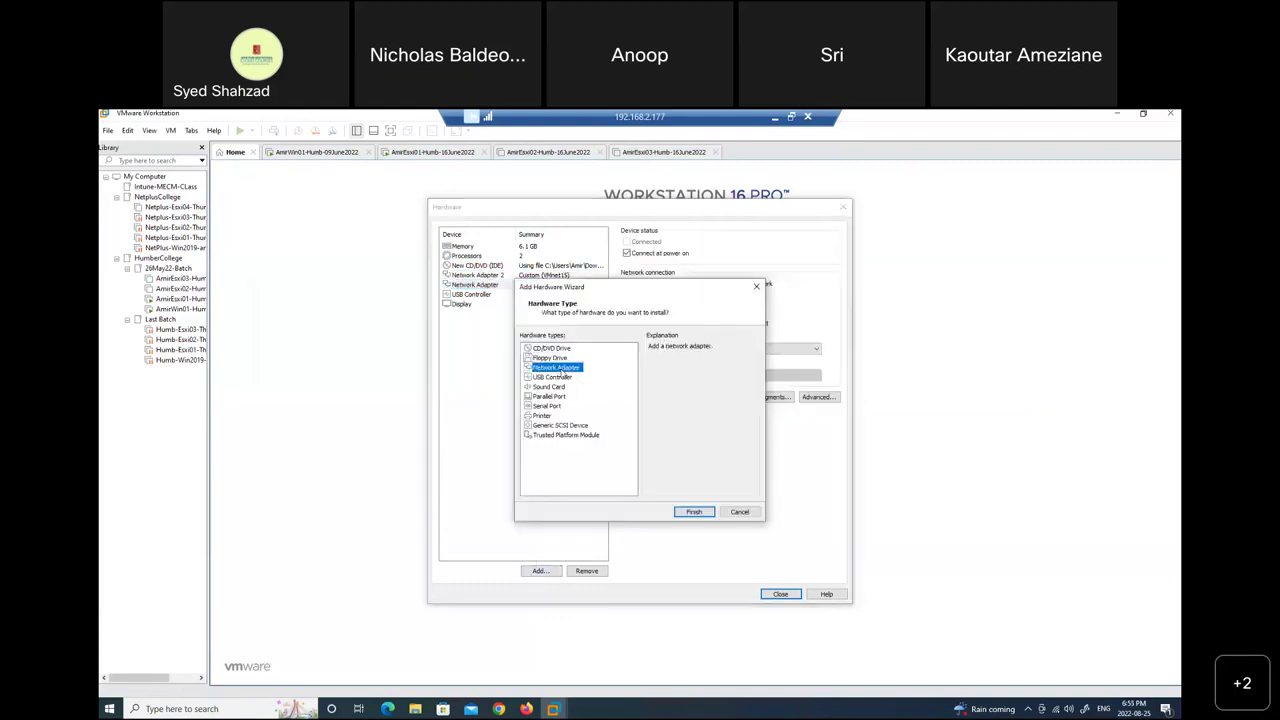
{"action": "left_click", "coordinate": [694, 511]}
{"action": "left_click", "coordinate": [652, 336]}
{"action": "left_click", "coordinate": [658, 351]}
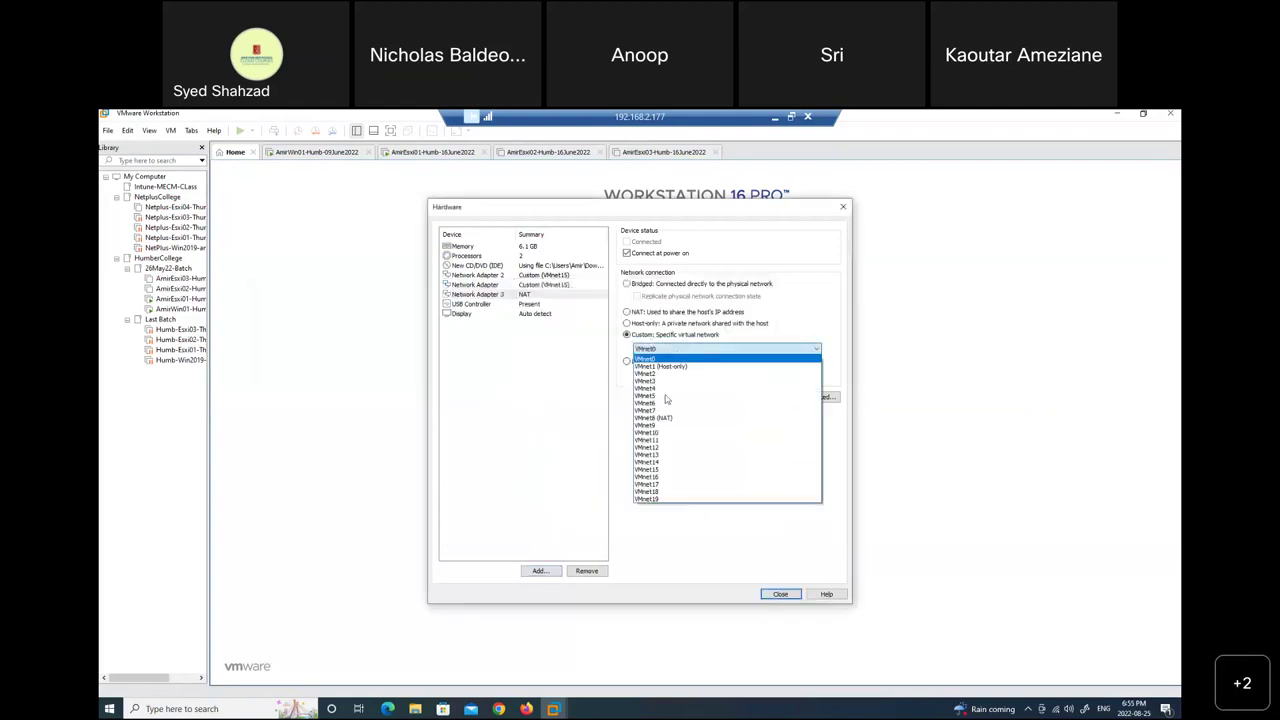
{"action": "left_click", "coordinate": [676, 469]}
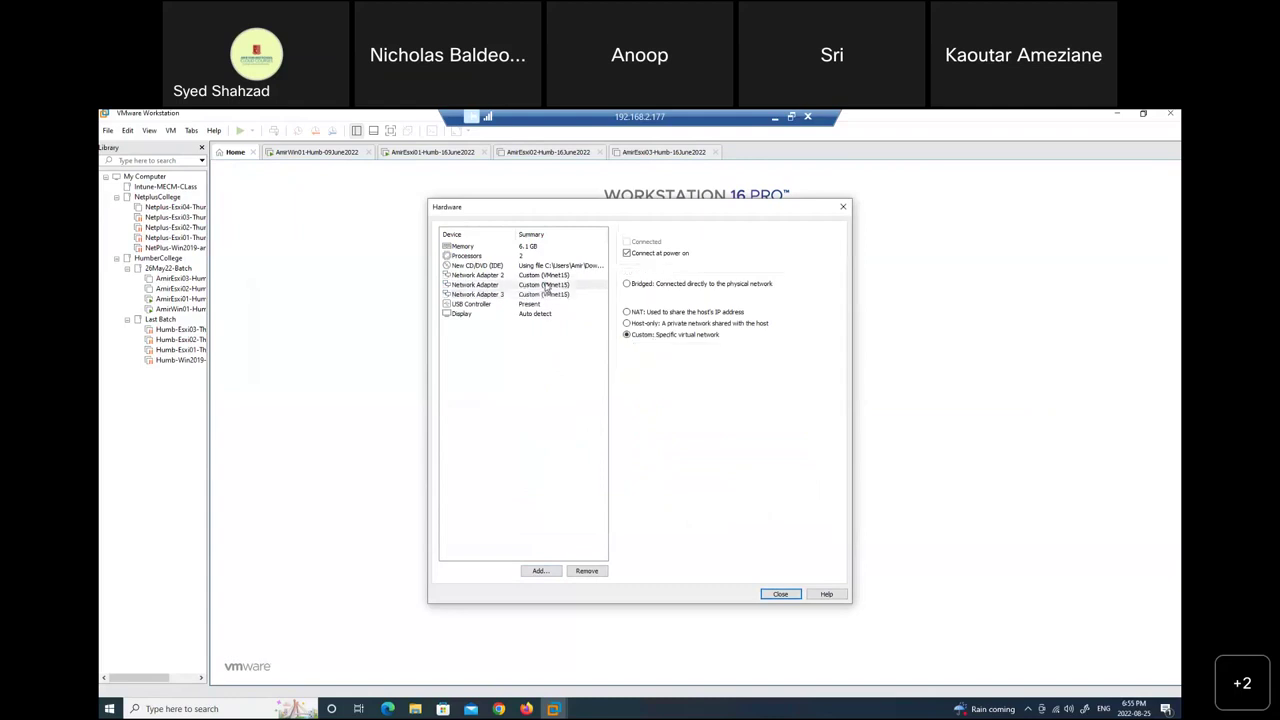
{"action": "left_click", "coordinate": [554, 295]}
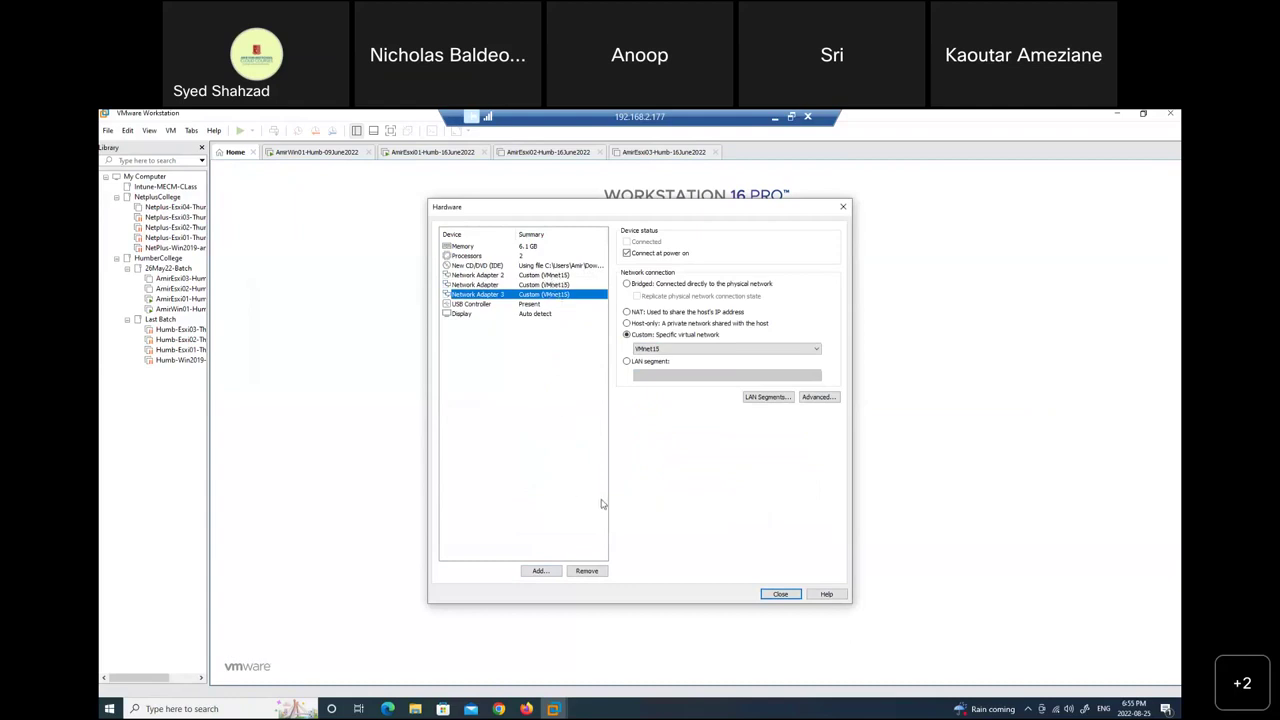
{"action": "left_click", "coordinate": [541, 571]}
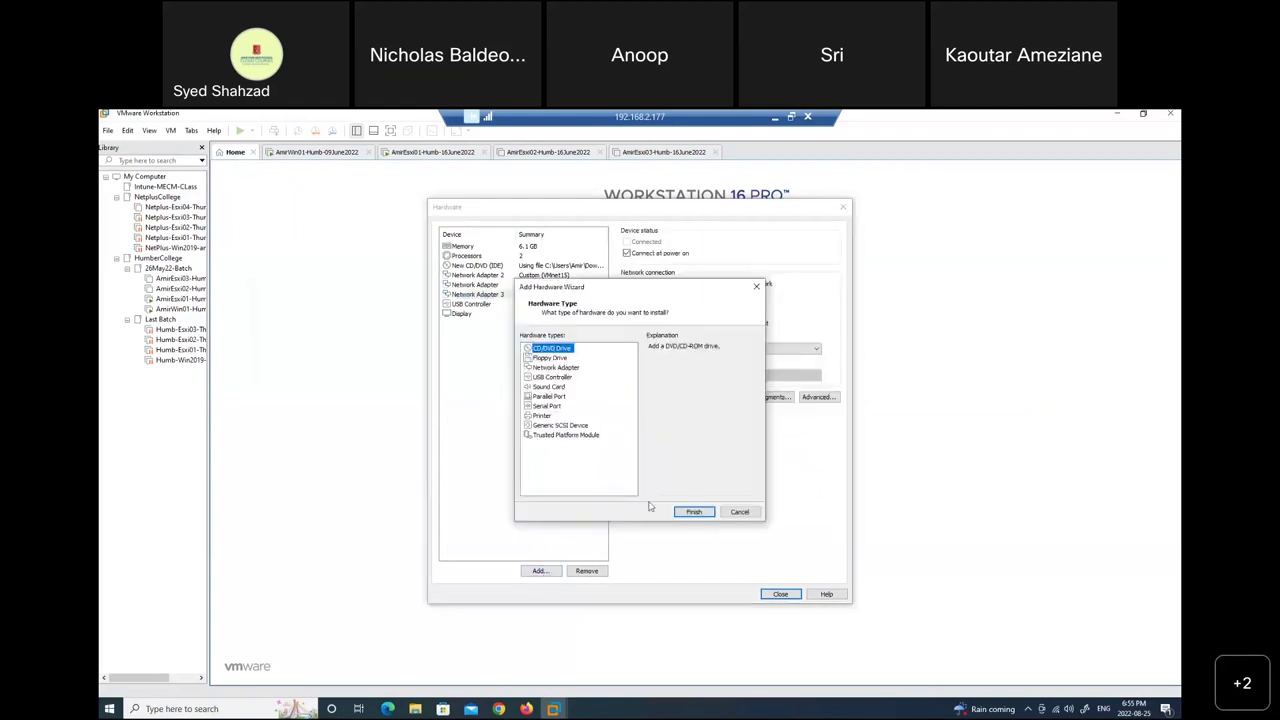
{"action": "left_click", "coordinate": [739, 515]}
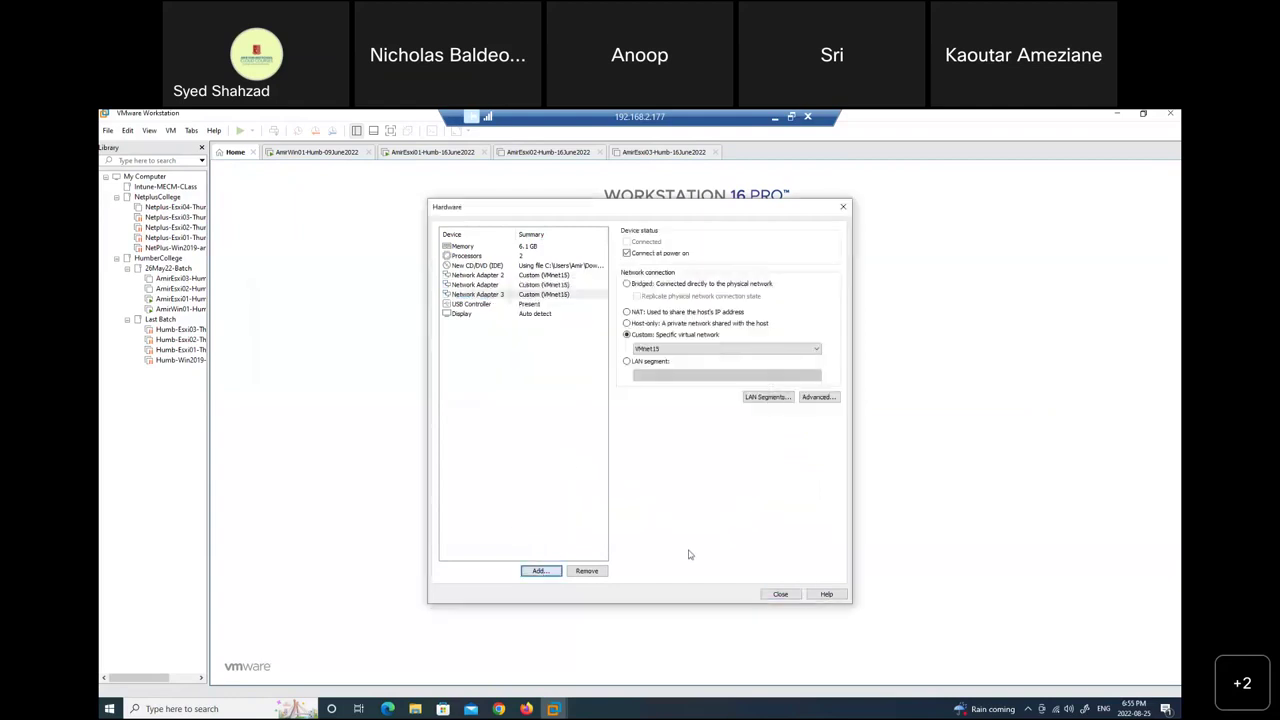
{"action": "left_click", "coordinate": [781, 595]}
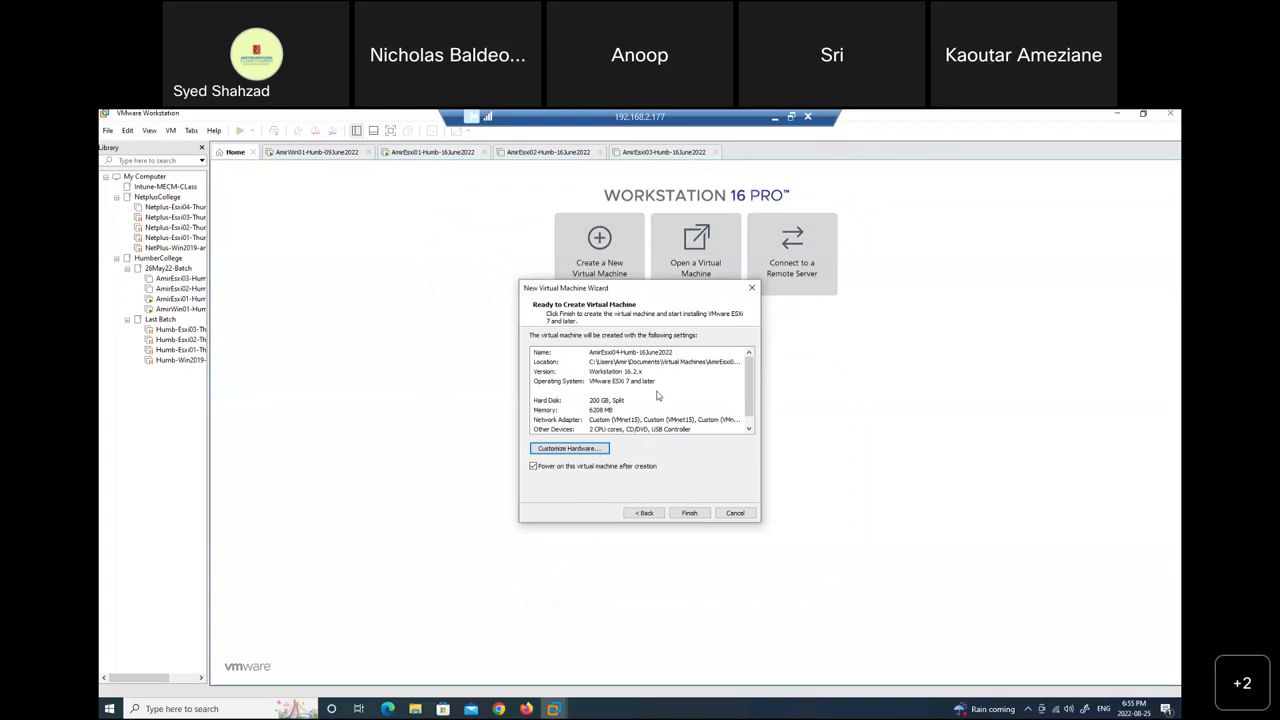
Finish the wizard so AmirEsxi04 is created and boots to the ESXi 7.0.1 installer.
{"action": "left_click", "coordinate": [688, 515]}
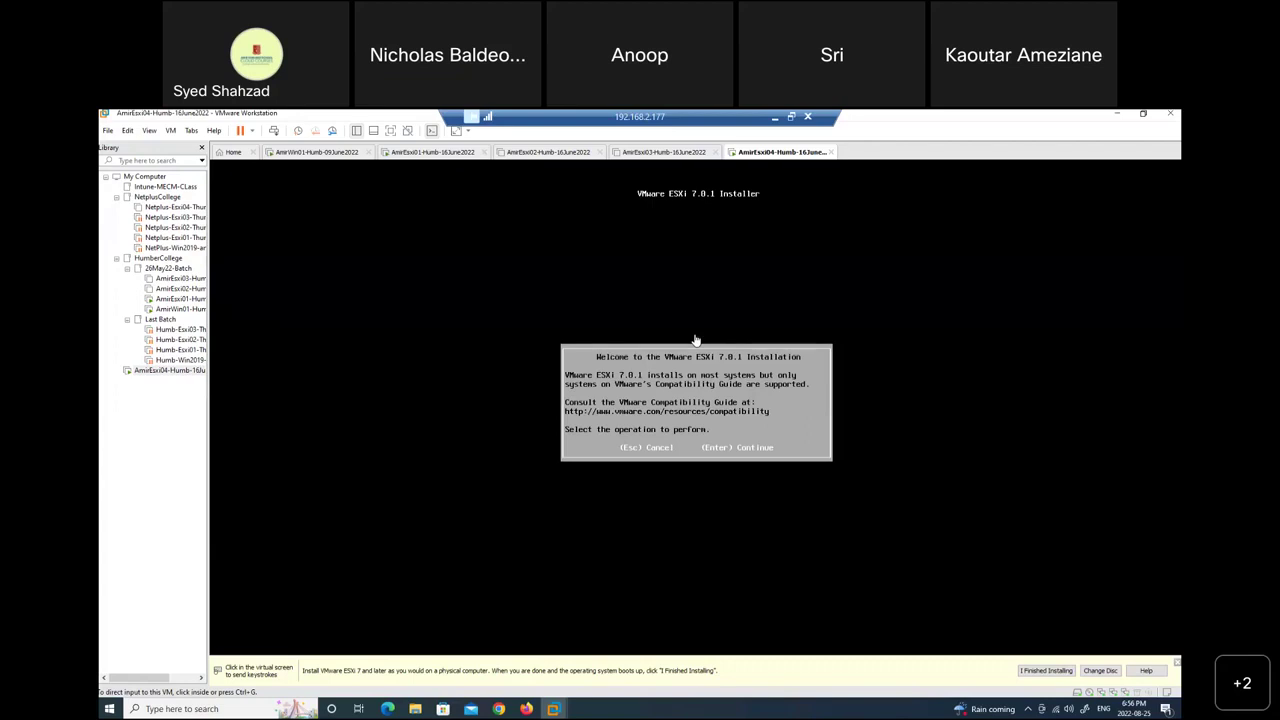
Continue past the ESXi 7.0.1 welcome screen and accept the licence agreement.
{"action": "left_click", "coordinate": [706, 411]}
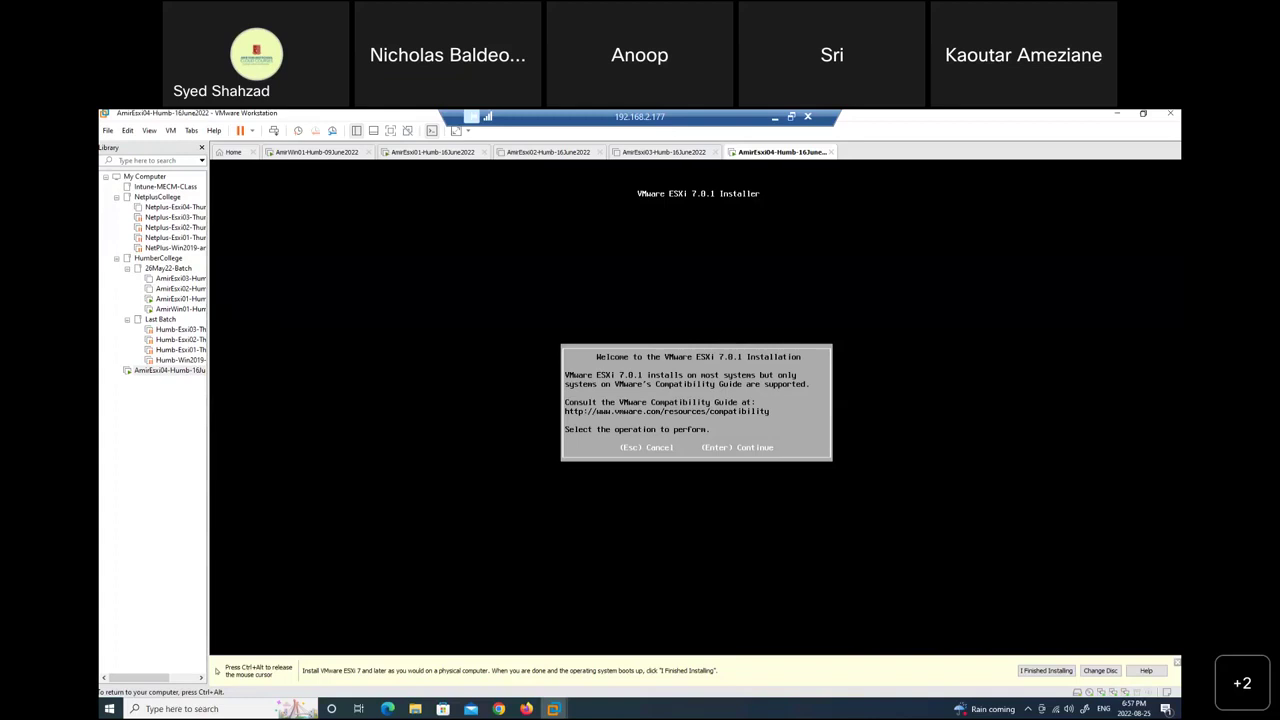
{"action": "key", "text": "Return"}
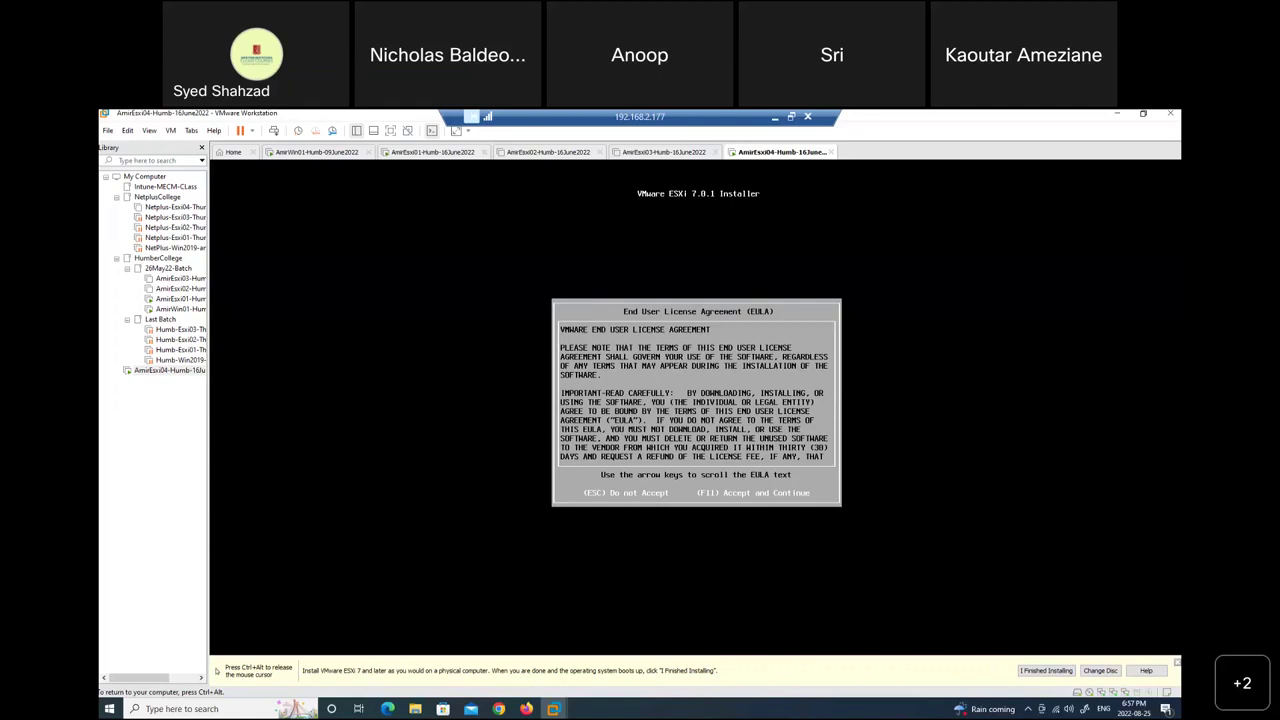
{"action": "key", "text": "F11"}
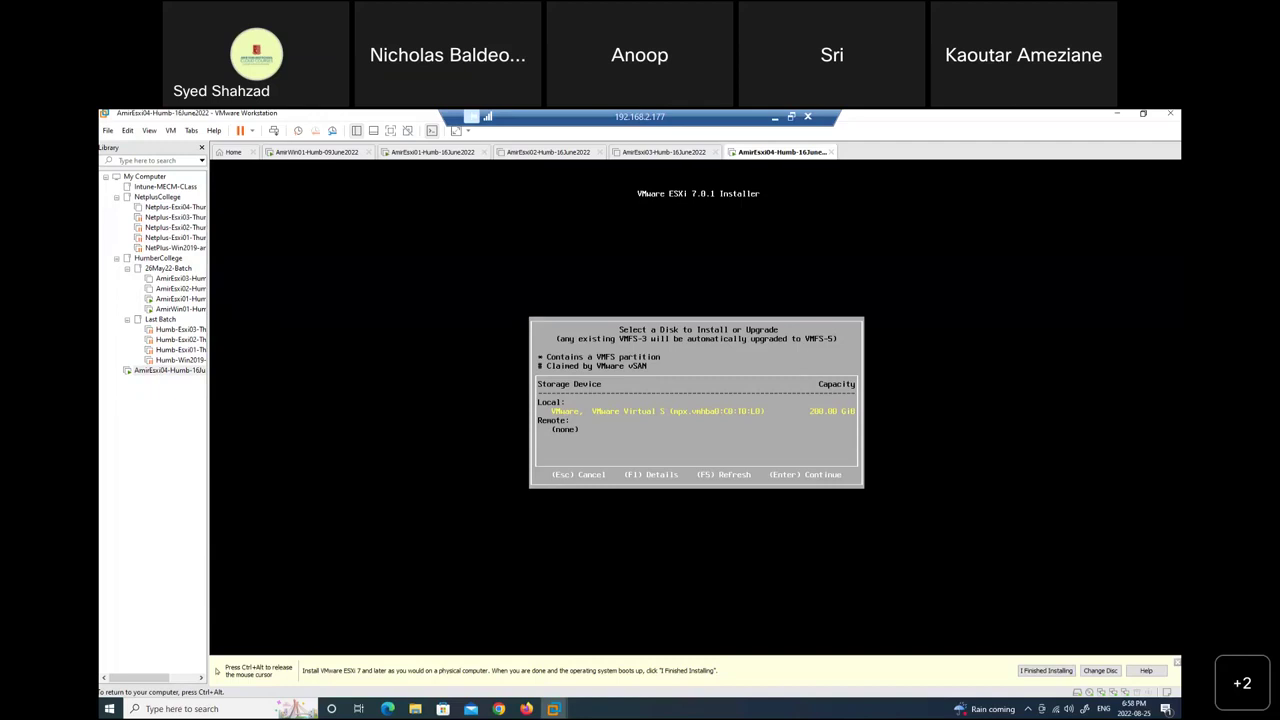
Install ESXi on the 200 GB disk with US Default keyboard and a confirmed root password.
{"action": "key", "text": "Return"}
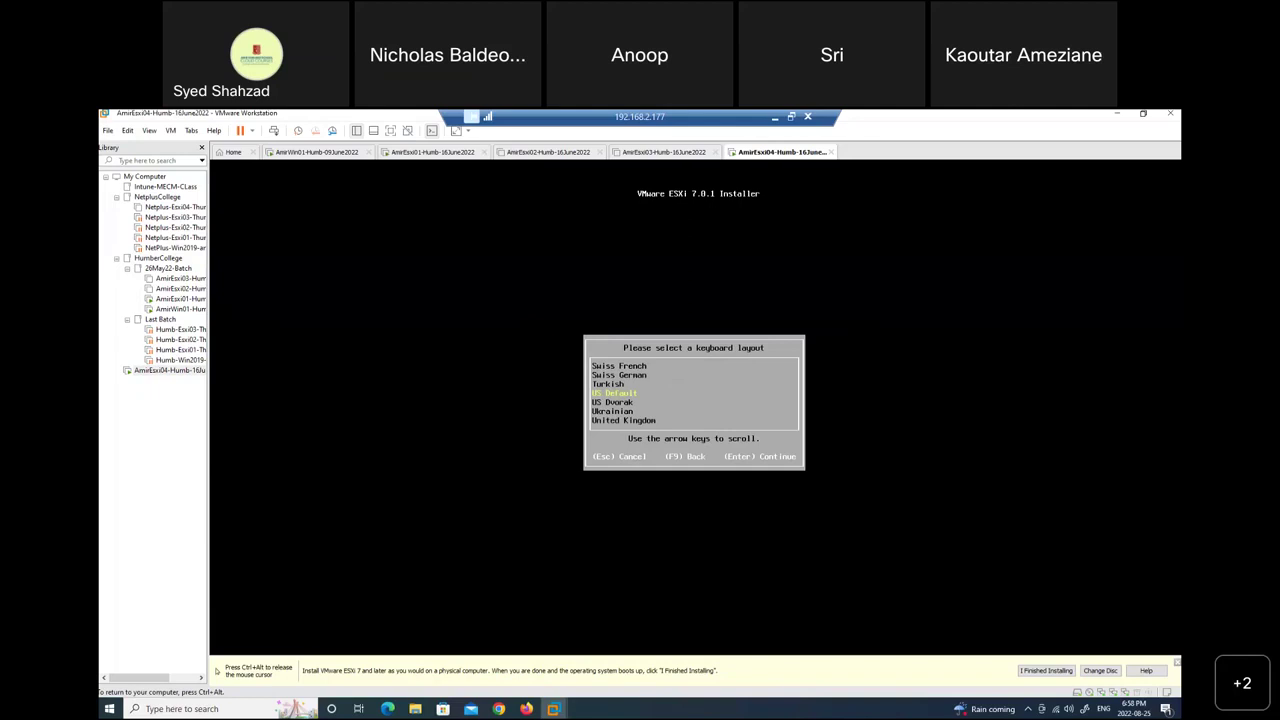
{"action": "key", "text": "Return"}
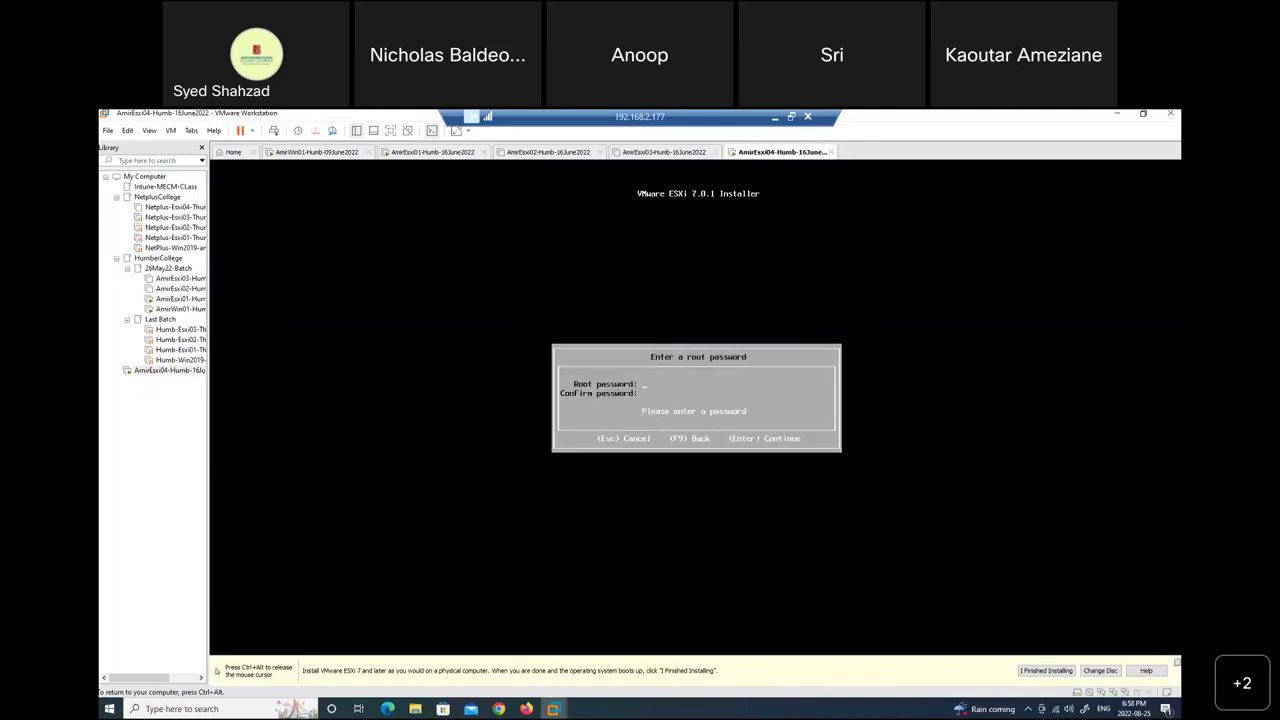
{"action": "type", "text": "*******"}
{"action": "type", "text": "*"}
{"action": "key", "text": "Return"}
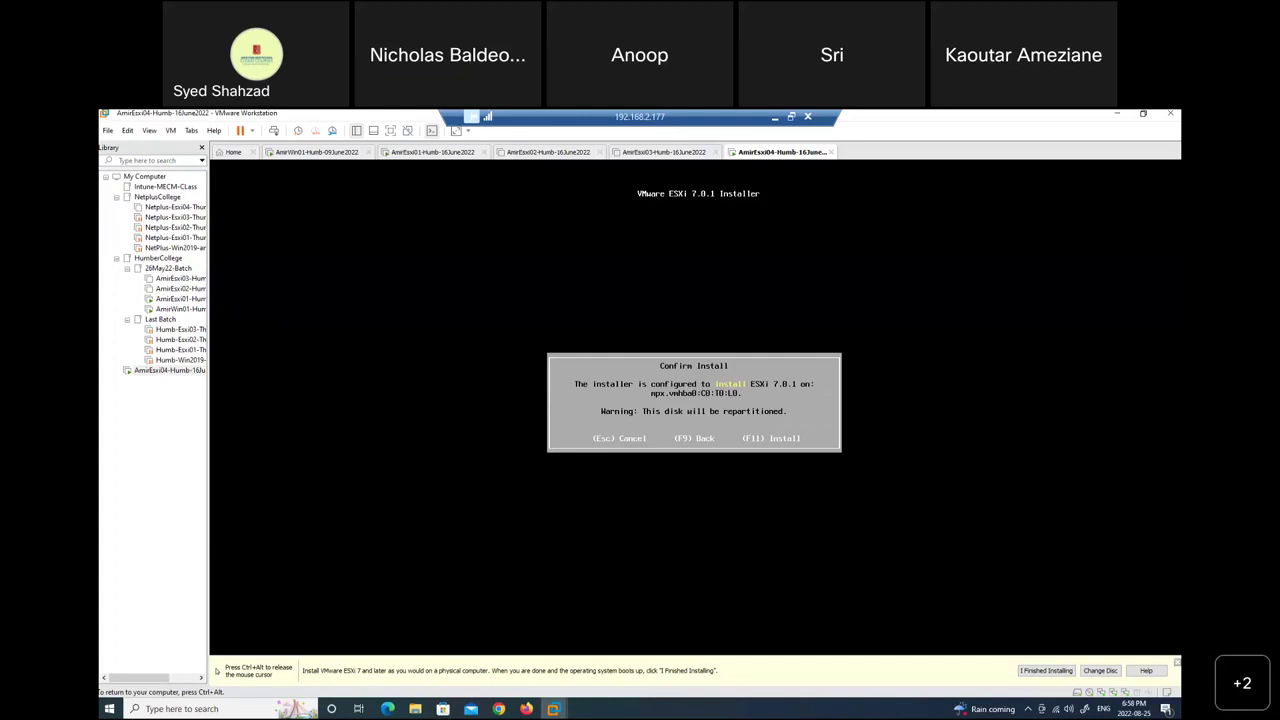
{"action": "key", "text": "F11"}
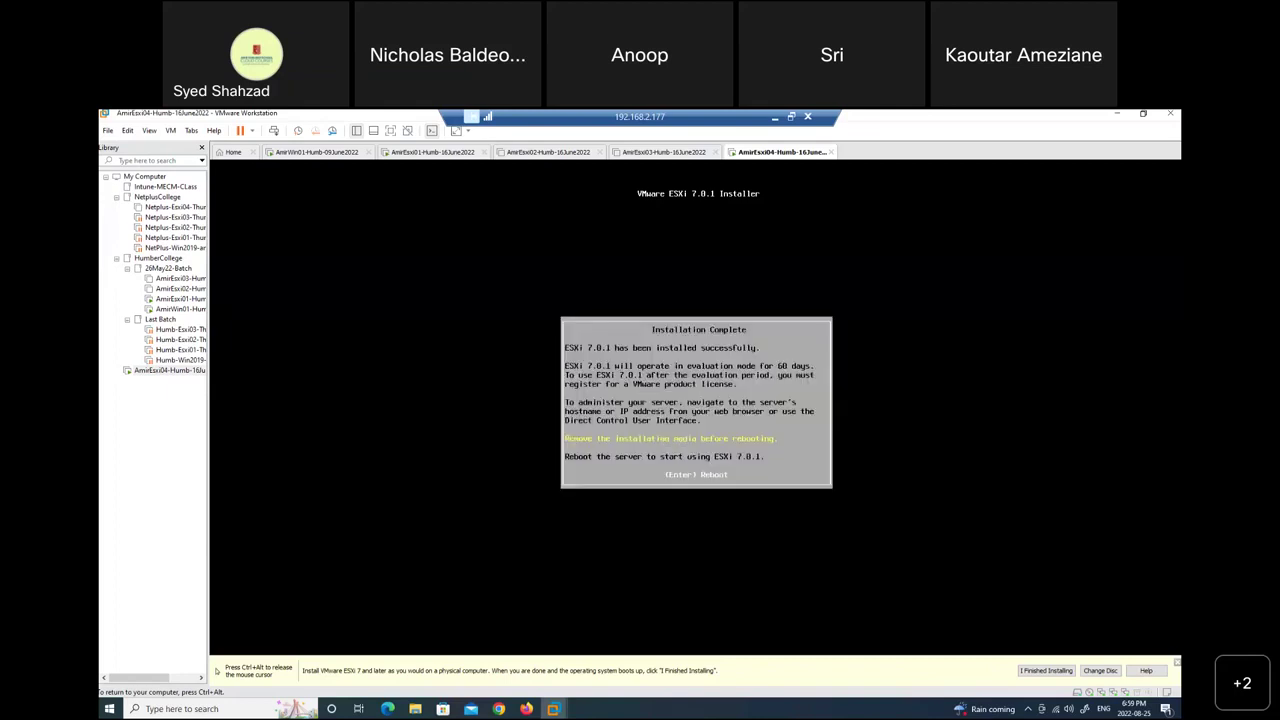
Reboot the installed ESXi host, release the mouse and minimise the remote session.
{"action": "key", "text": "Return"}
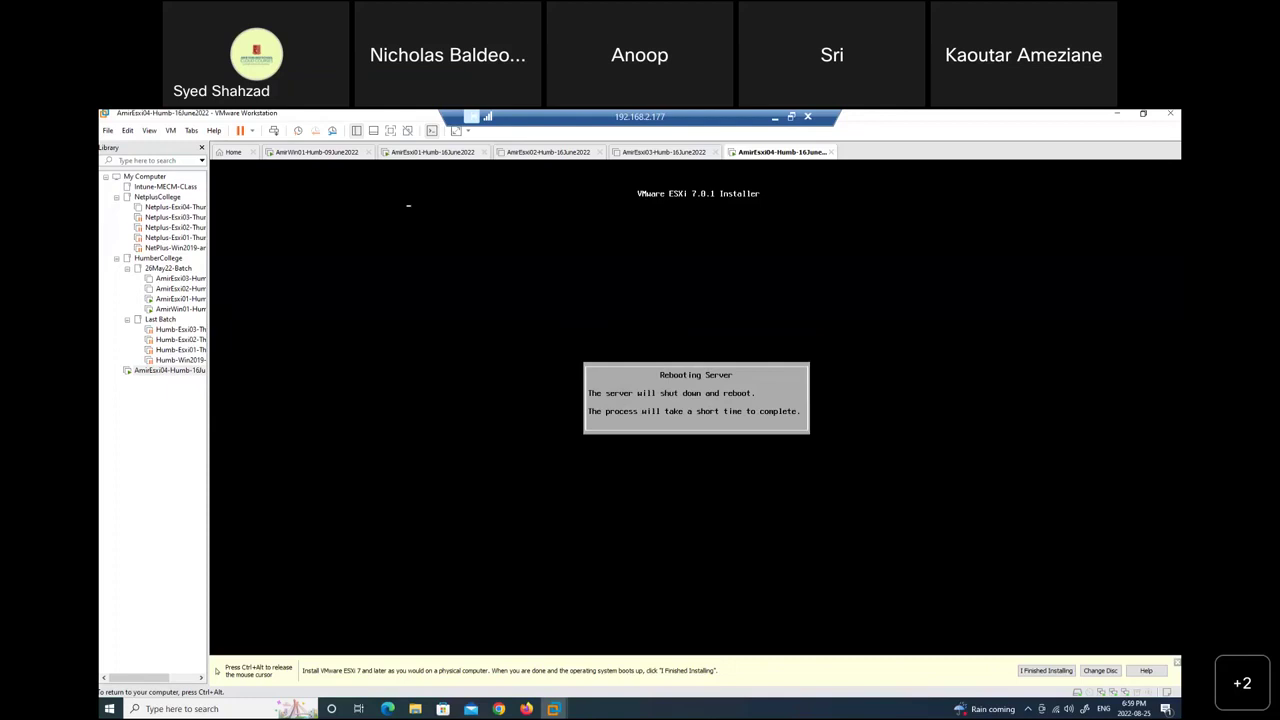
{"action": "key", "text": "ctrl+alt"}
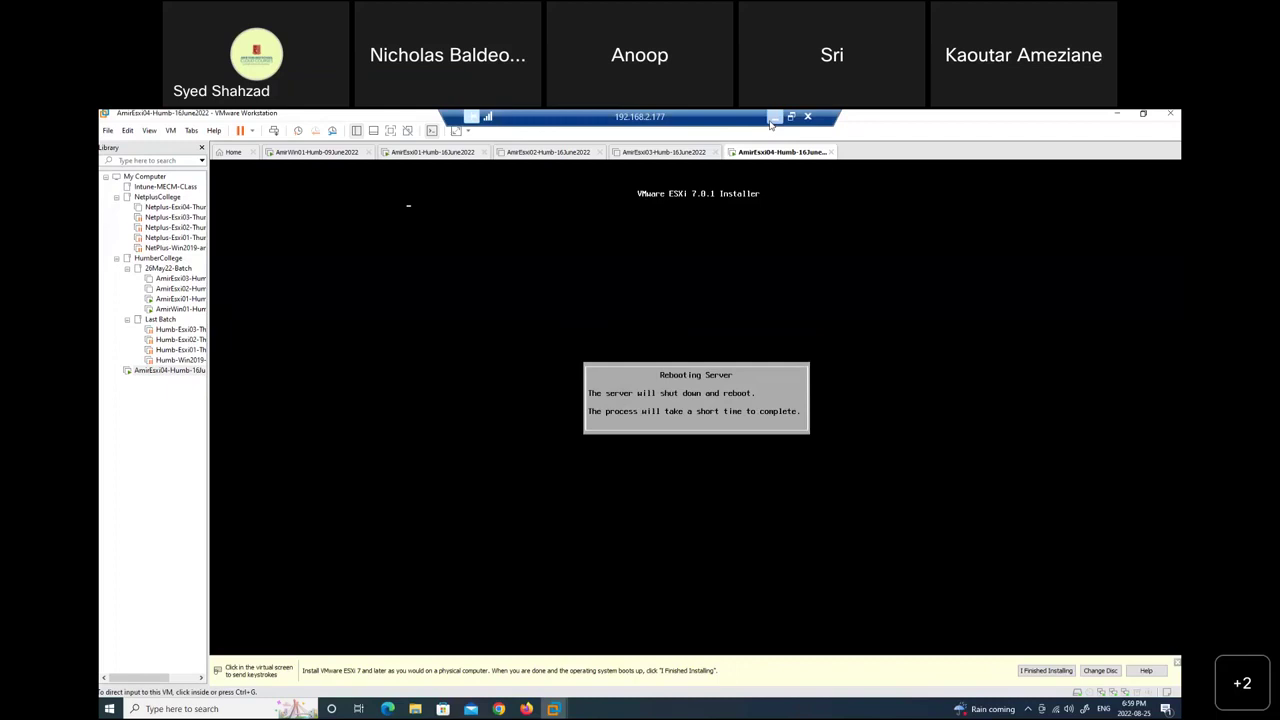
{"action": "left_click", "coordinate": [773, 118]}
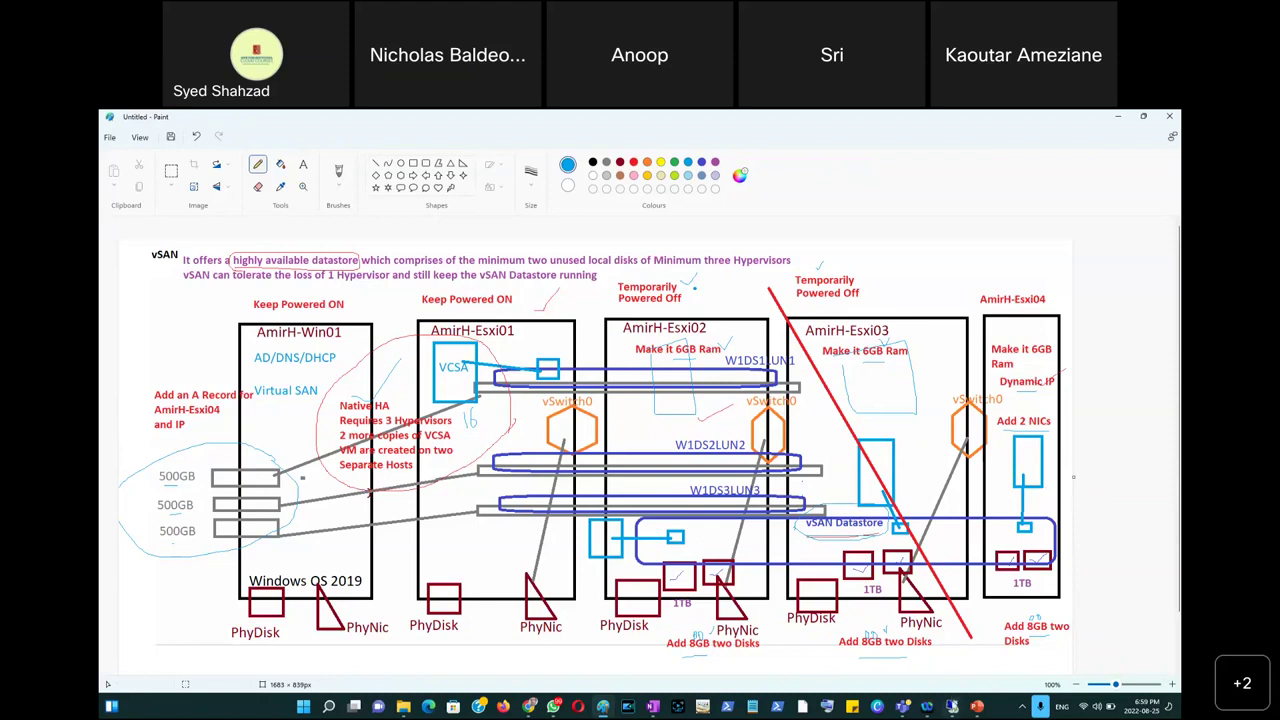
Restore the remote desktop session where AmirEsxi04 is booting ESXi.
{"action": "left_click", "coordinate": [927, 706]}
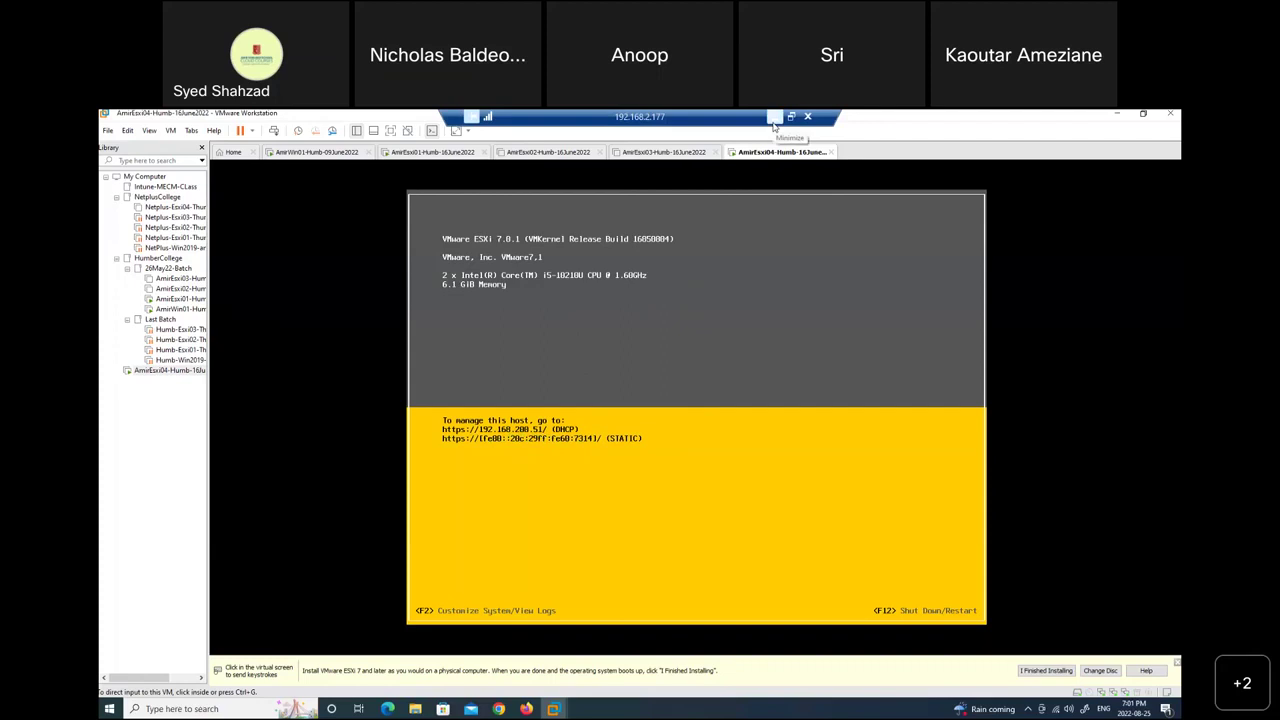
Check the AmirEsxi02, AmirEsxi01 and AmirEsxi04 consoles, then switch to AmirWin01.
{"action": "left_click", "coordinate": [526, 155]}
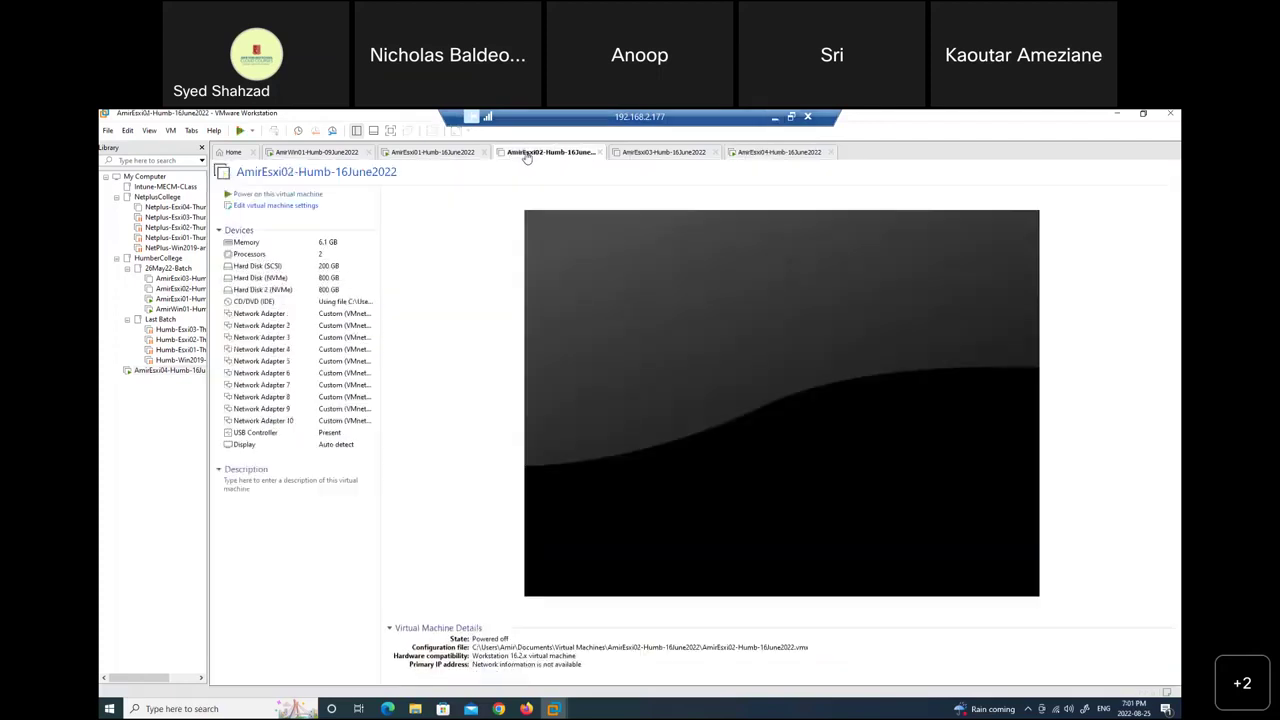
{"action": "left_click", "coordinate": [432, 155]}
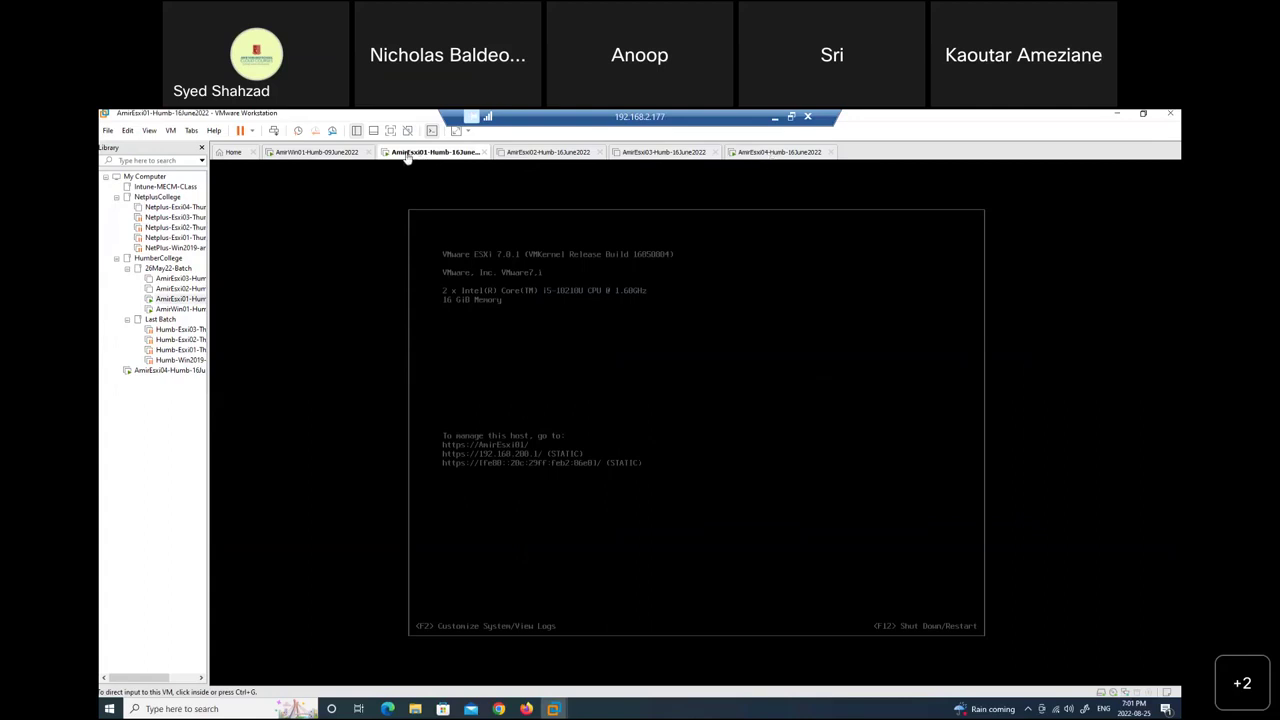
{"action": "left_click", "coordinate": [764, 158]}
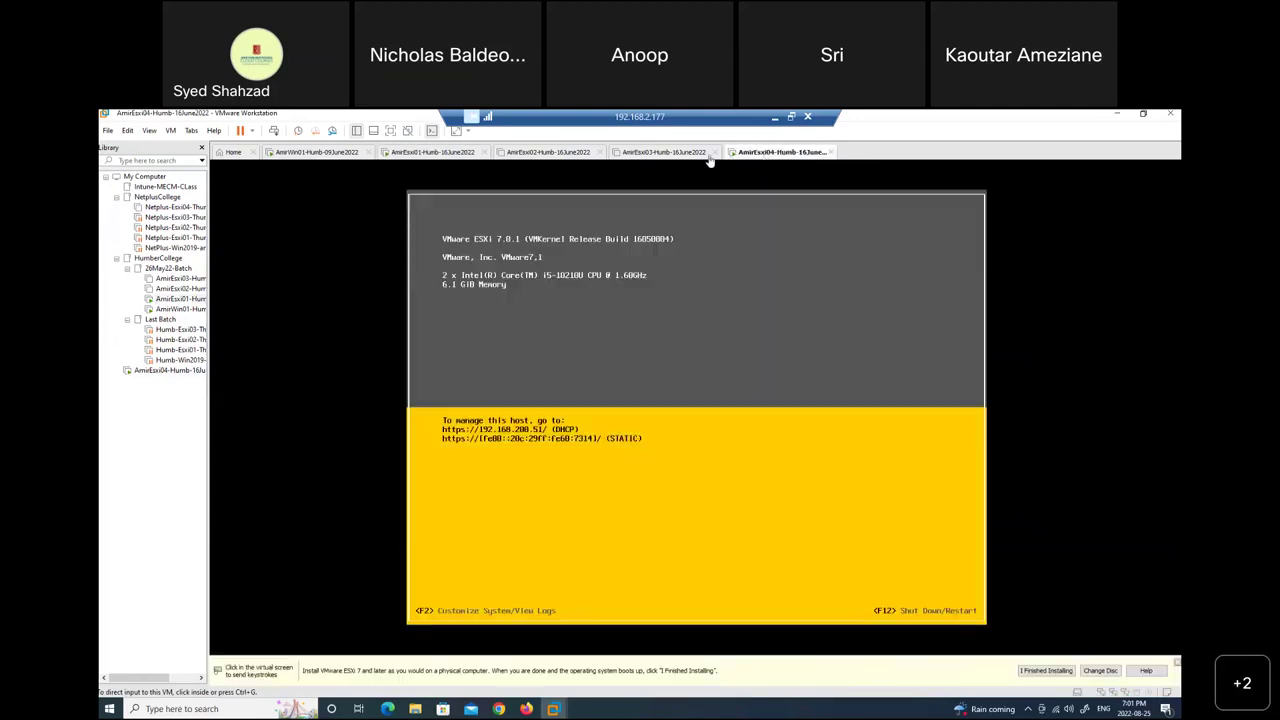
{"action": "left_click", "coordinate": [301, 160]}
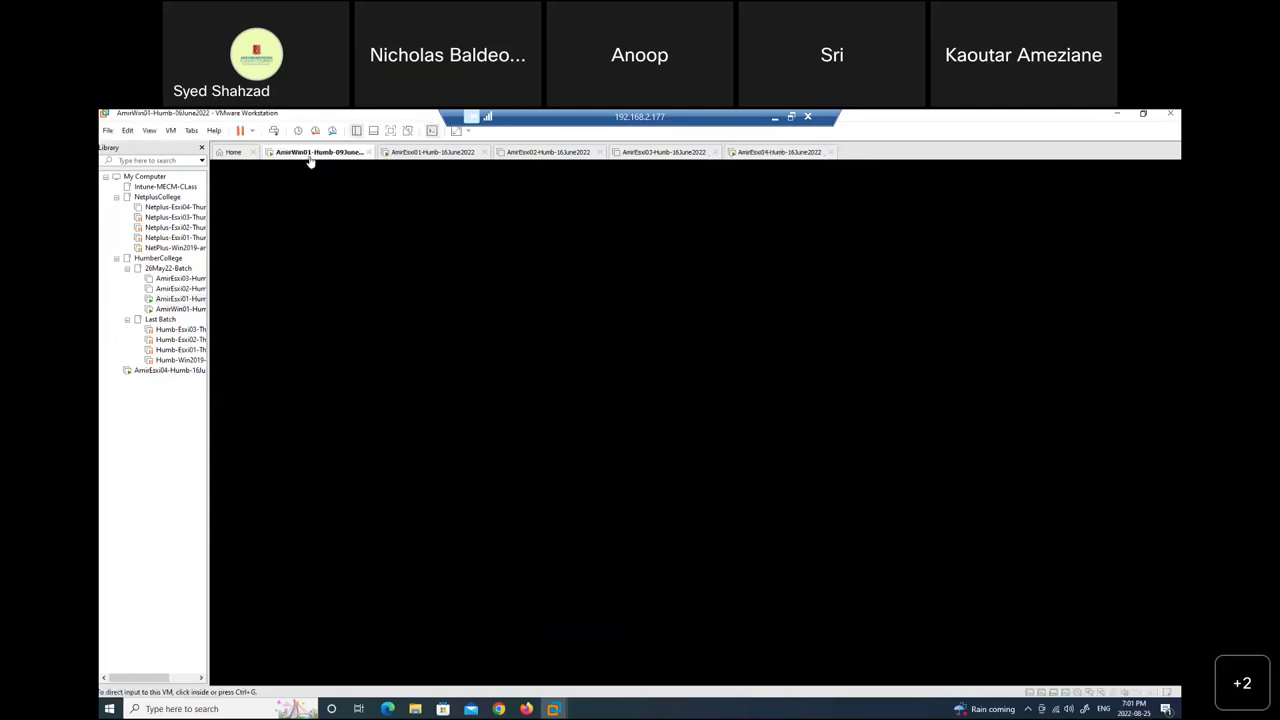
Wake AmirWin01 and sign in to Windows with the administrator password.
{"action": "left_click", "coordinate": [320, 254]}
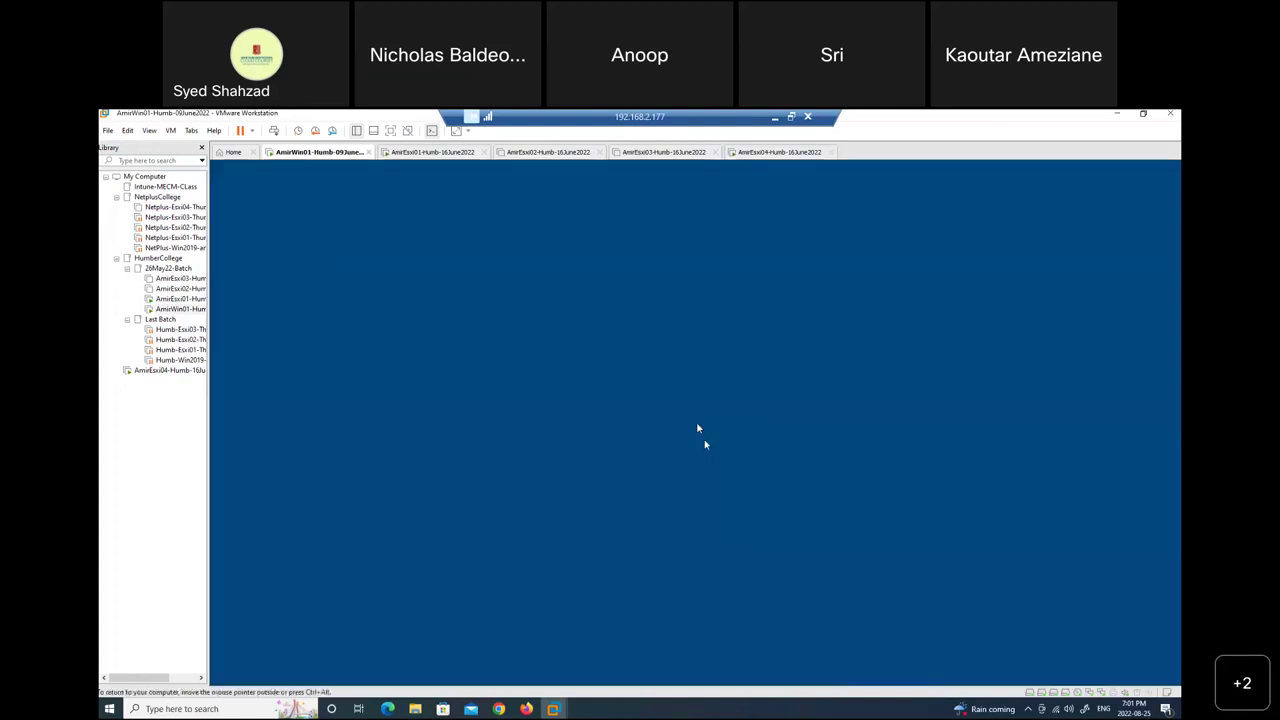
{"action": "left_click", "coordinate": [275, 131]}
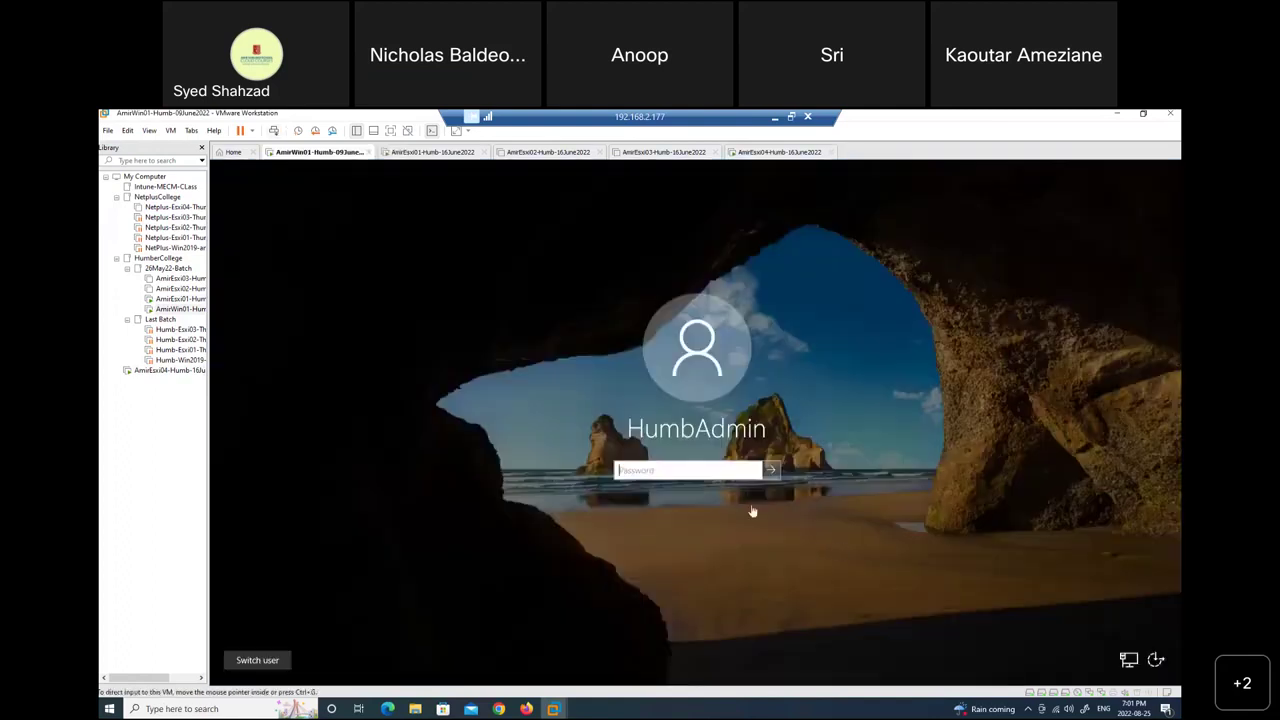
{"action": "left_click", "coordinate": [703, 471]}
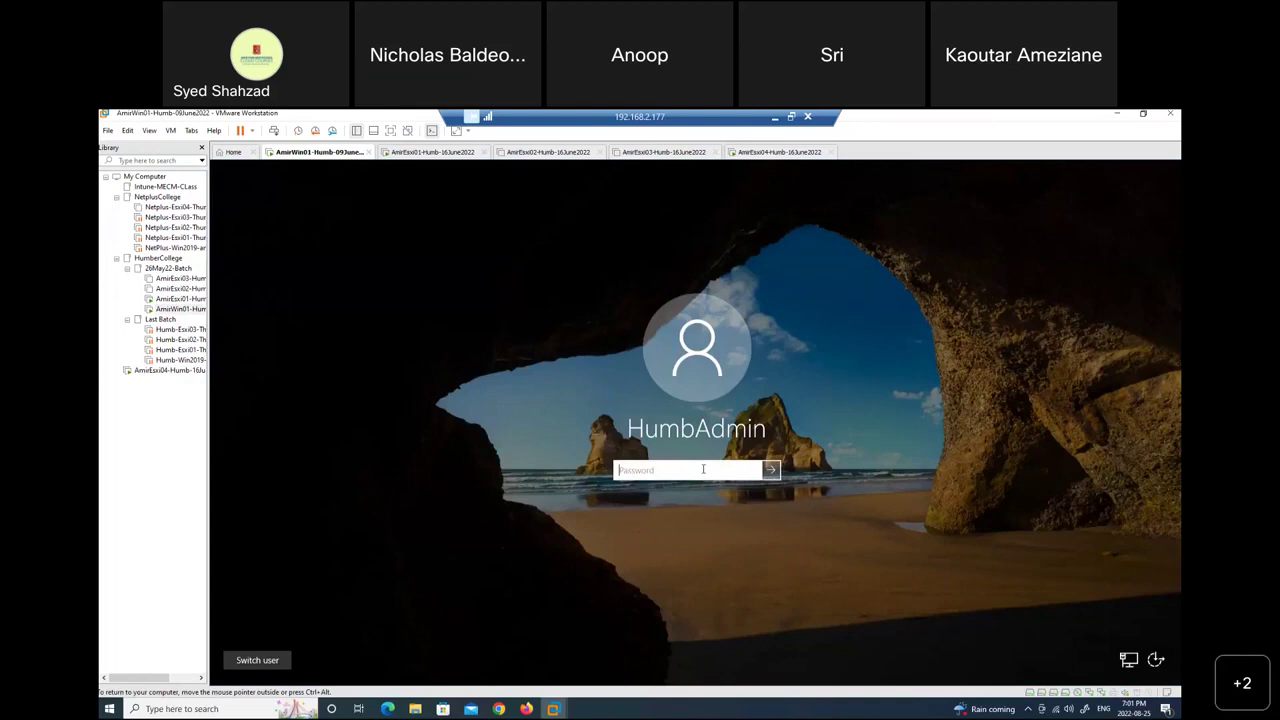
{"action": "type", "text": "••••••••••••"}
{"action": "key", "text": "Return"}
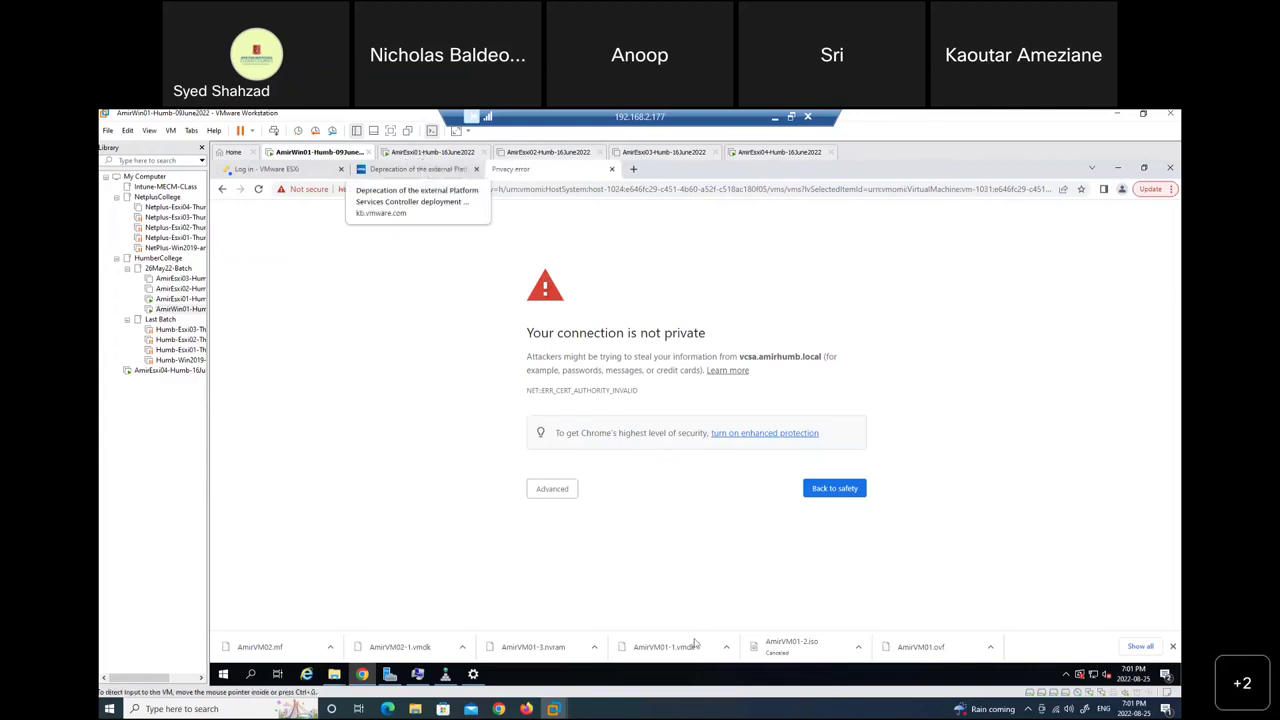
Open DNS Manager on AmirWin01 from Server Manager's Tools and maximise it.
{"action": "left_click", "coordinate": [445, 676]}
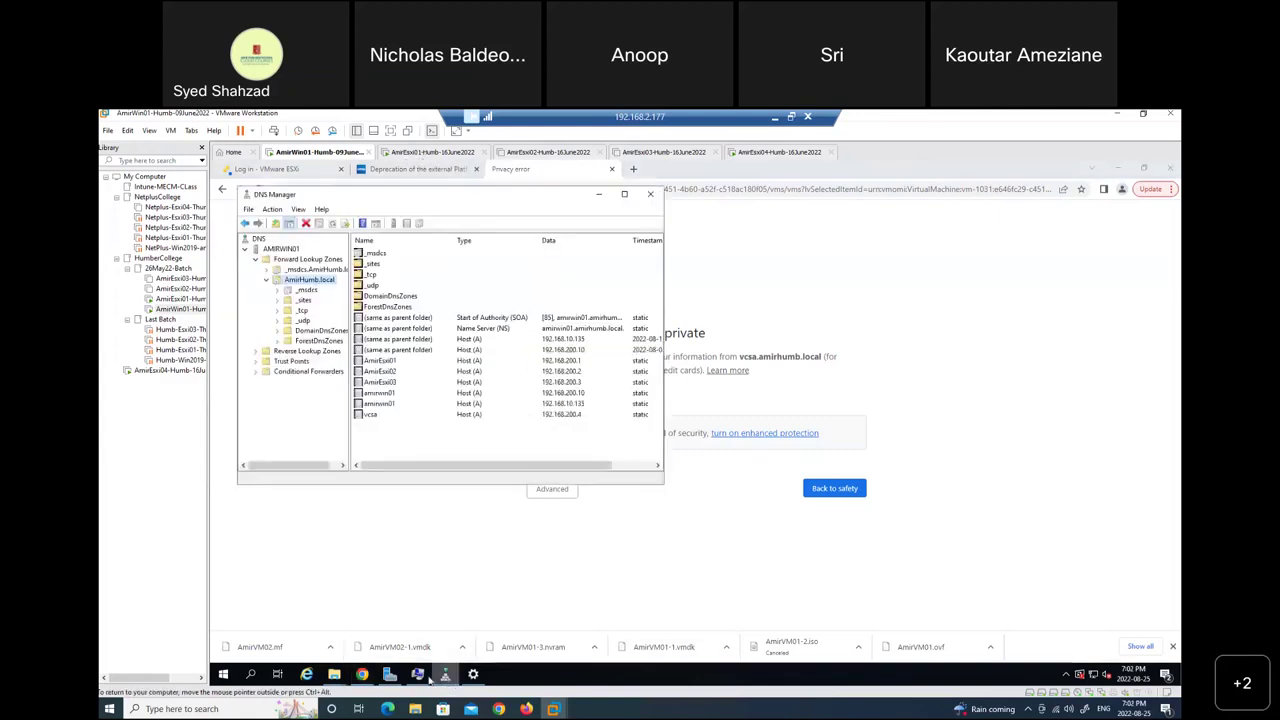
{"action": "left_click", "coordinate": [389, 676]}
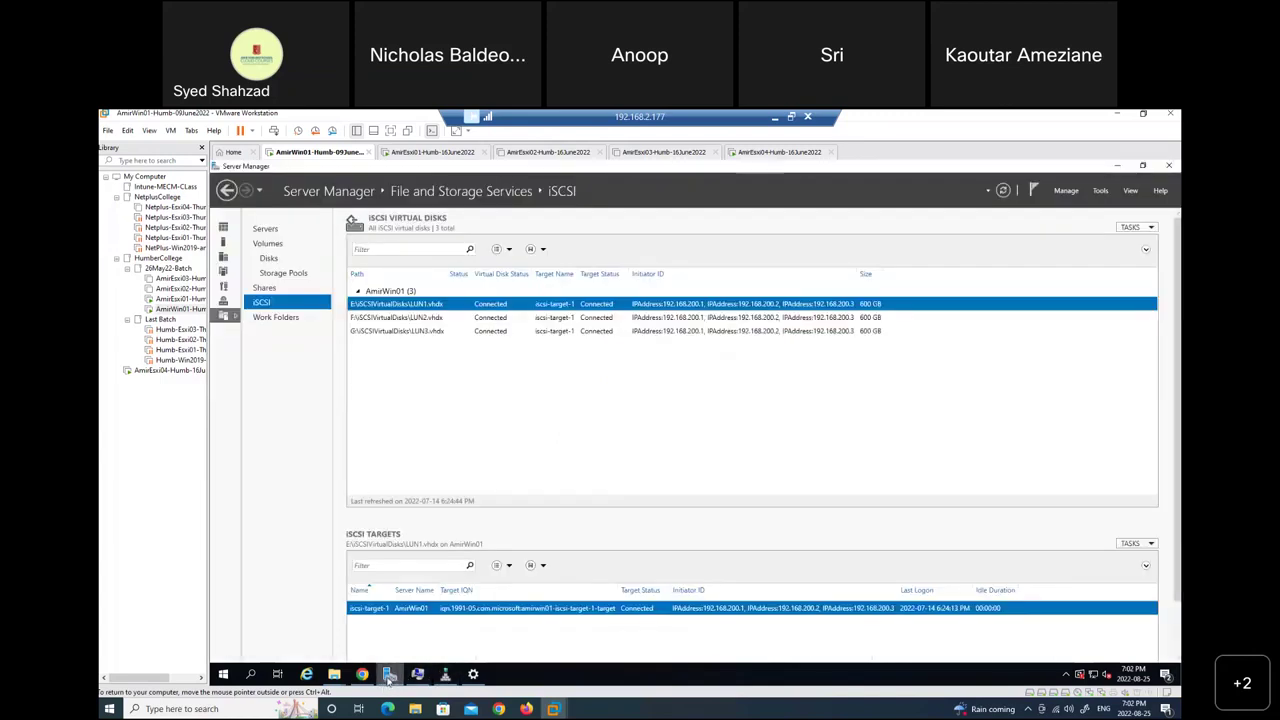
{"action": "left_click", "coordinate": [1100, 190]}
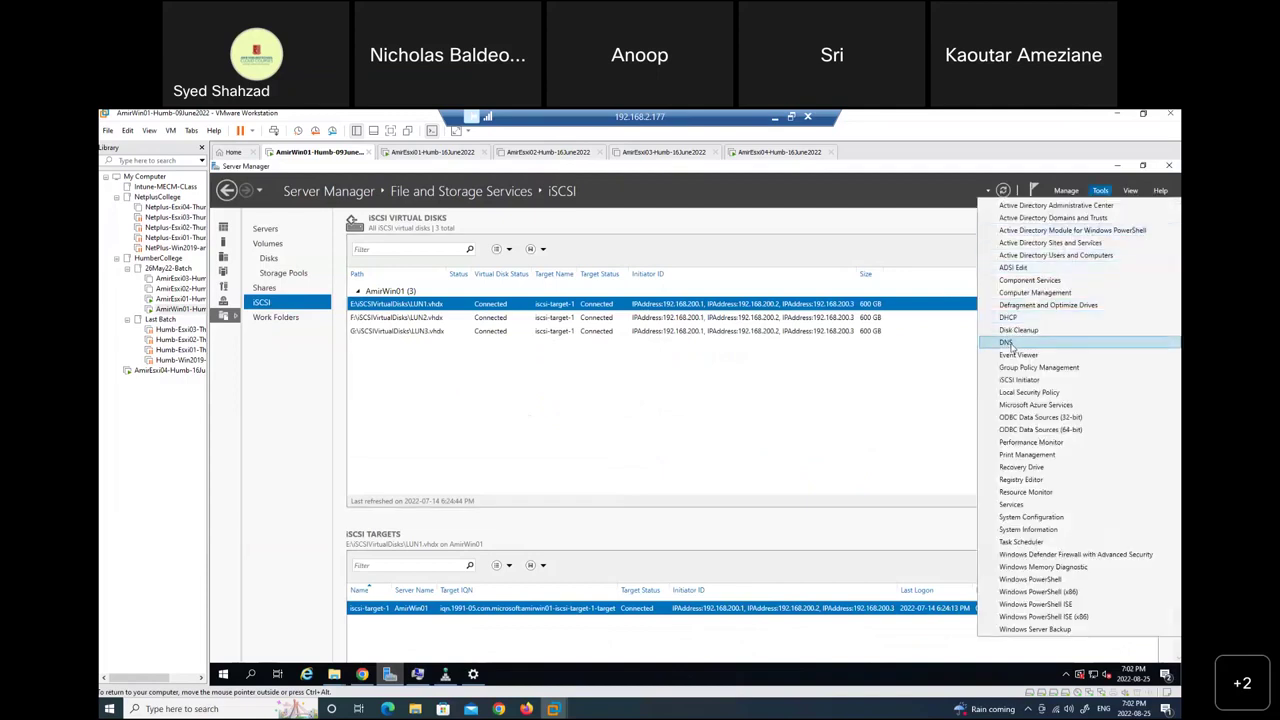
{"action": "left_click", "coordinate": [446, 678]}
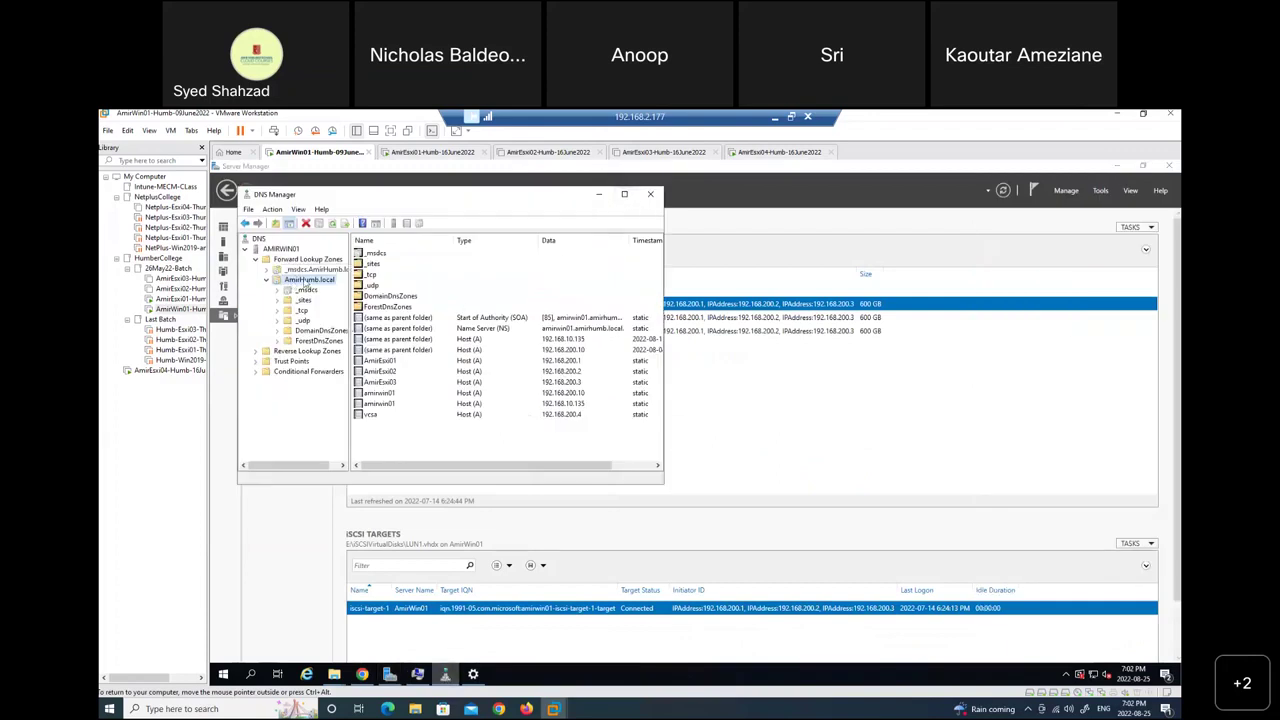
{"action": "left_click", "coordinate": [624, 194]}
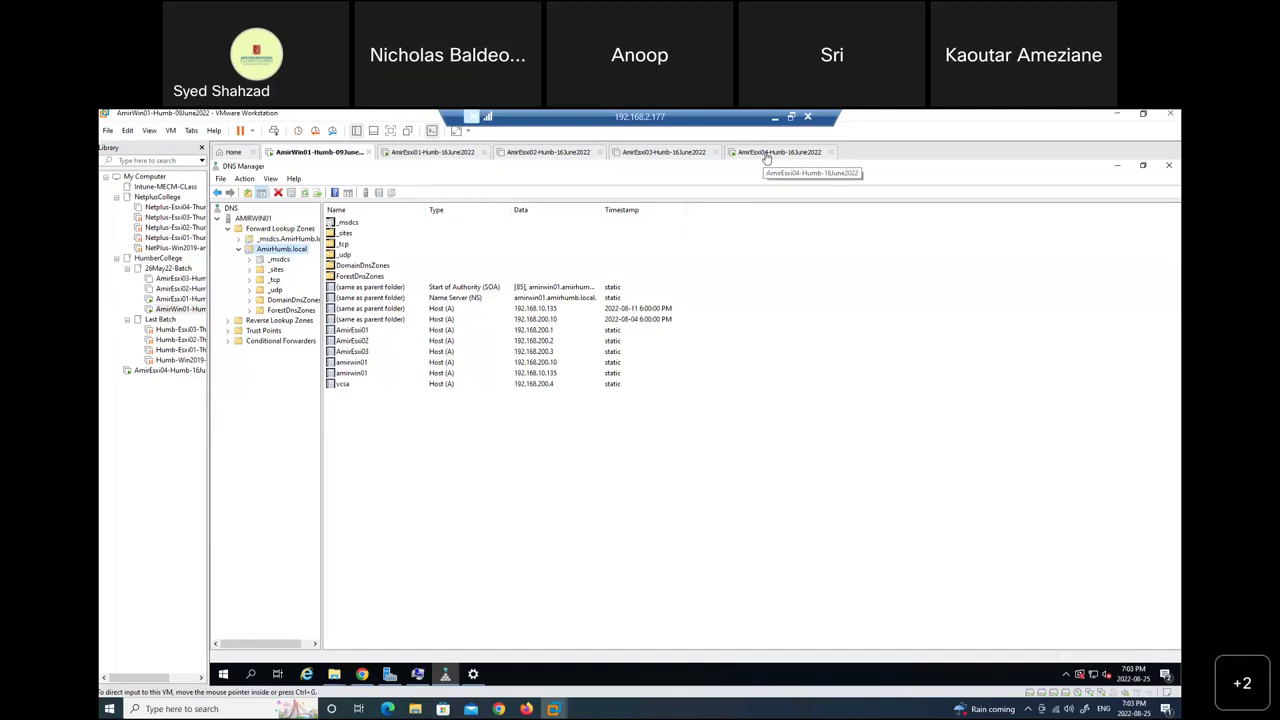
Return to the AmirEsxi04-Humb-16June2022 console and capture keyboard and mouse input there.
{"action": "left_click", "coordinate": [767, 153]}
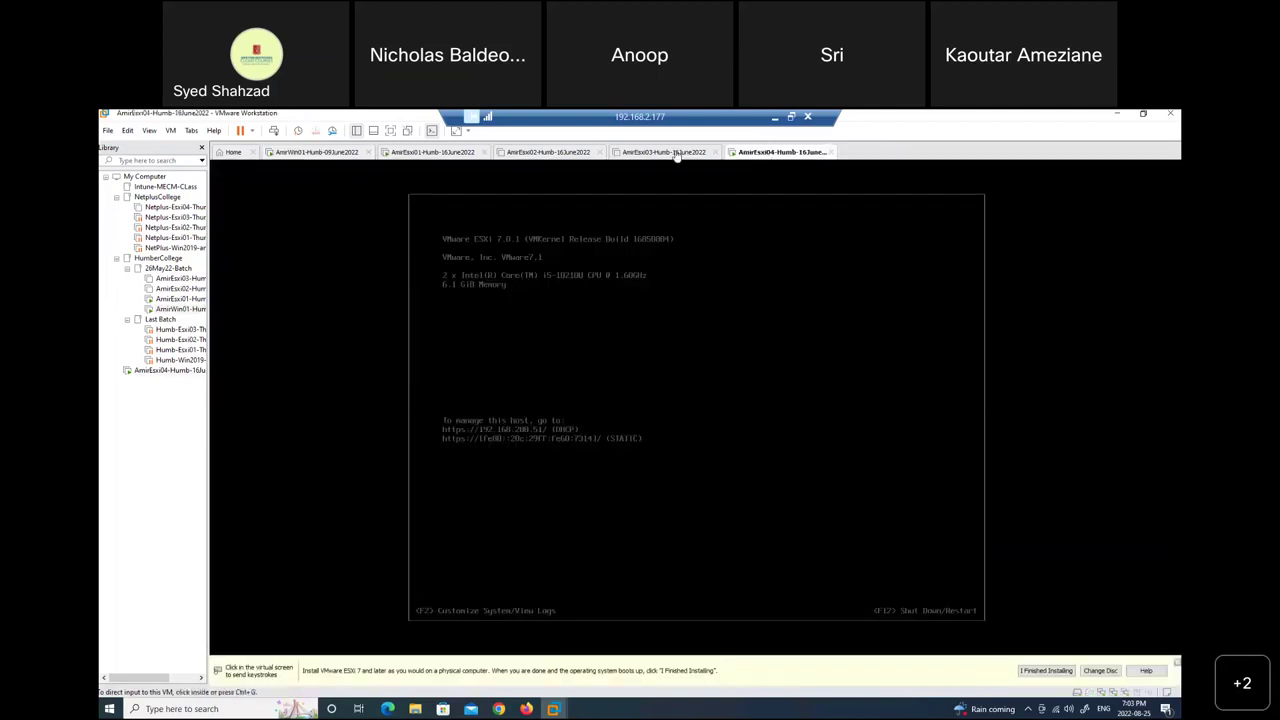
{"action": "left_click", "coordinate": [332, 153]}
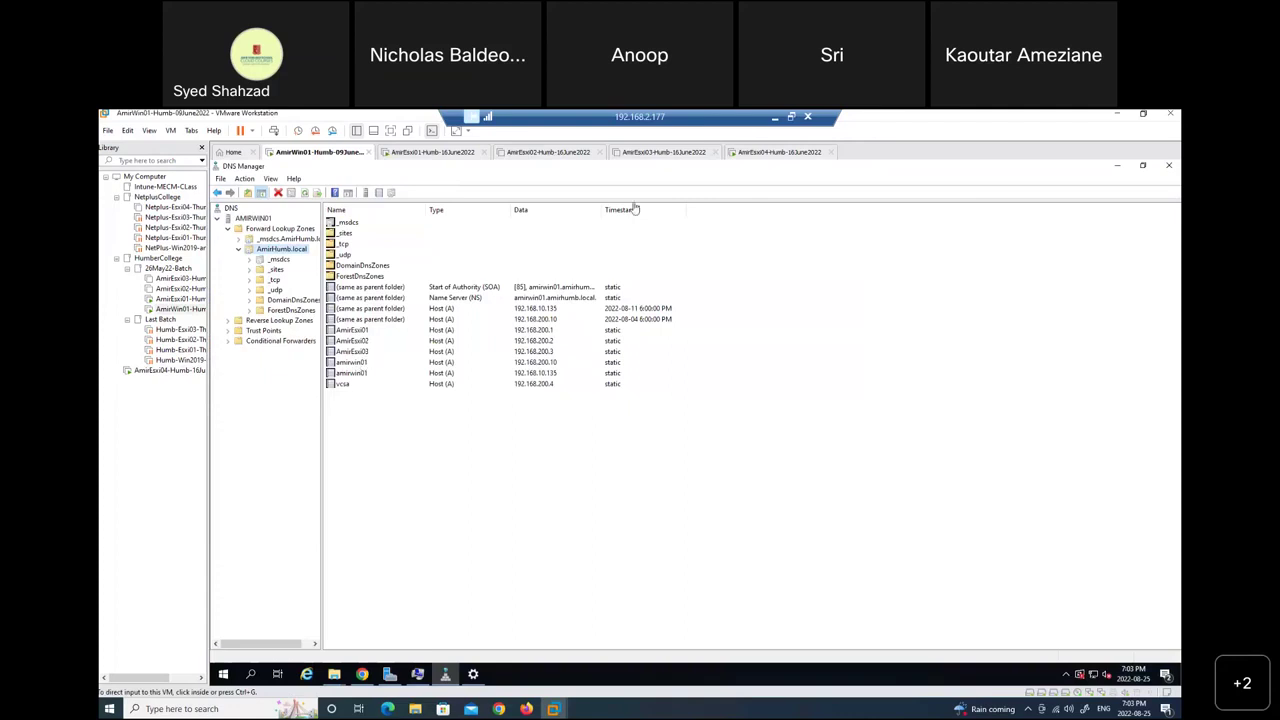
{"action": "left_click", "coordinate": [764, 153]}
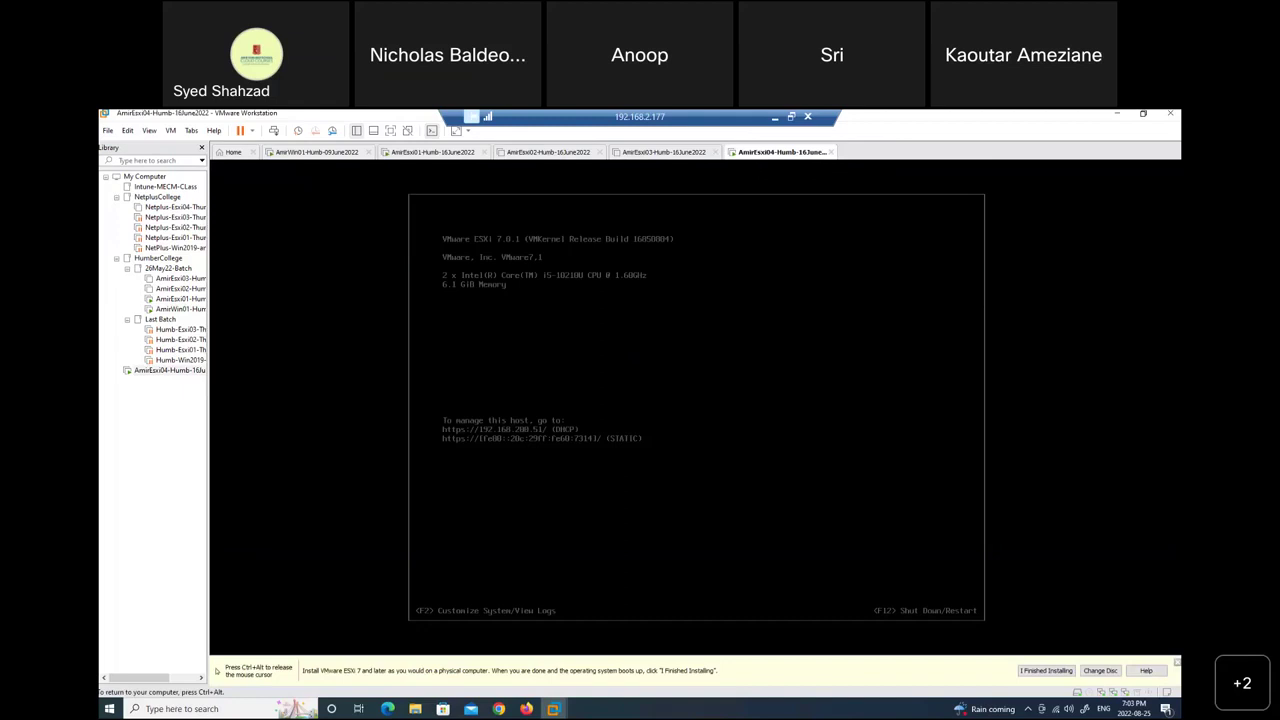
{"action": "key", "text": "ctrl+alt"}
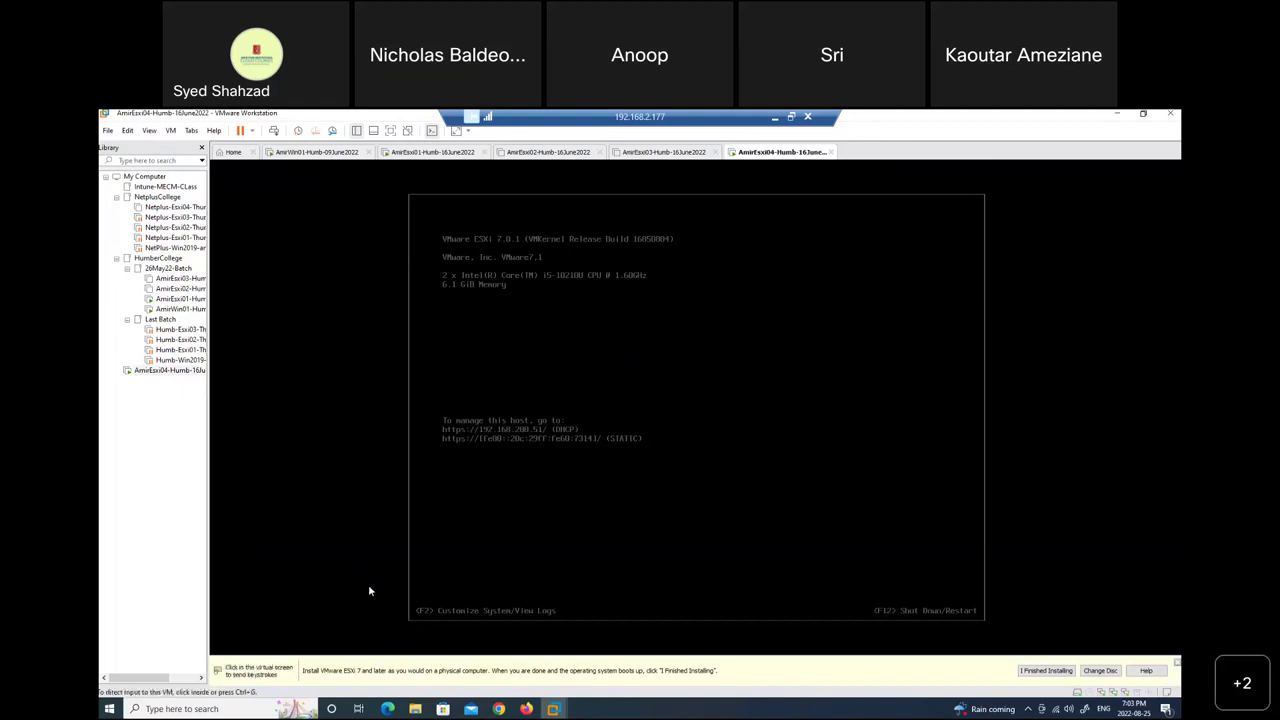
{"action": "left_click", "coordinate": [647, 483]}
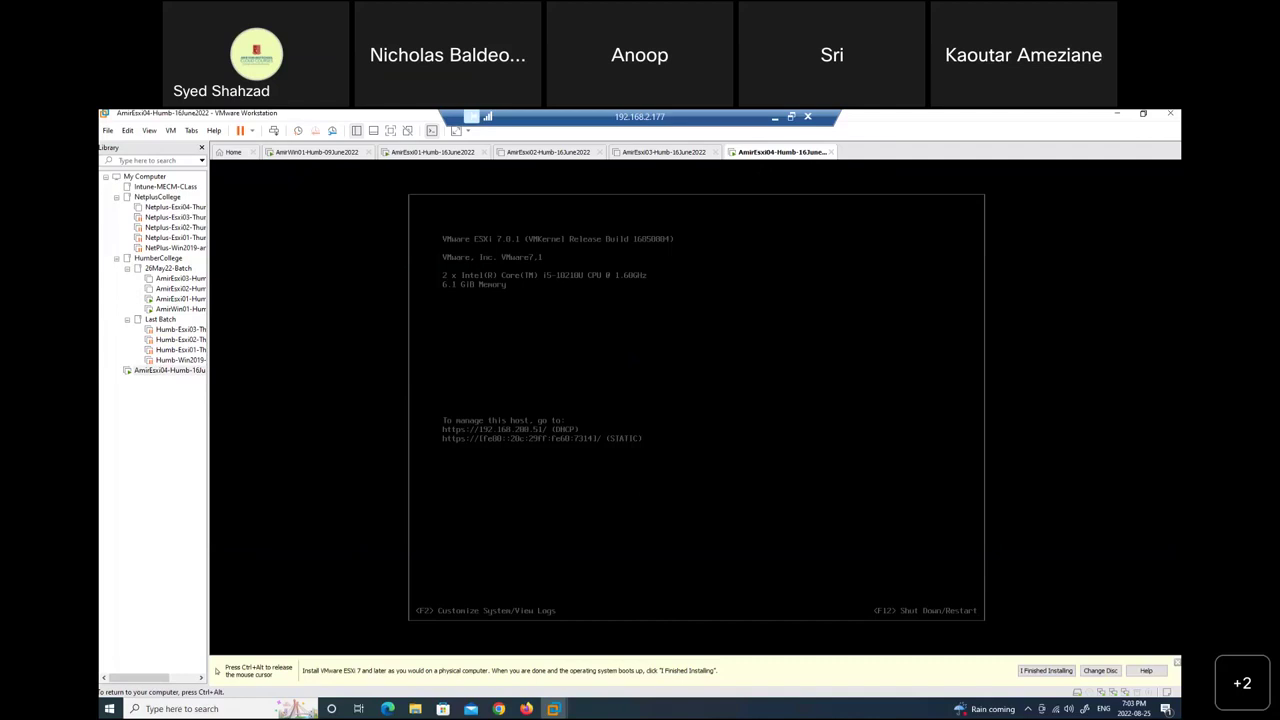
Log in to ESXi04's DCUI as root with the administrator password.
{"action": "key", "text": "F2"}
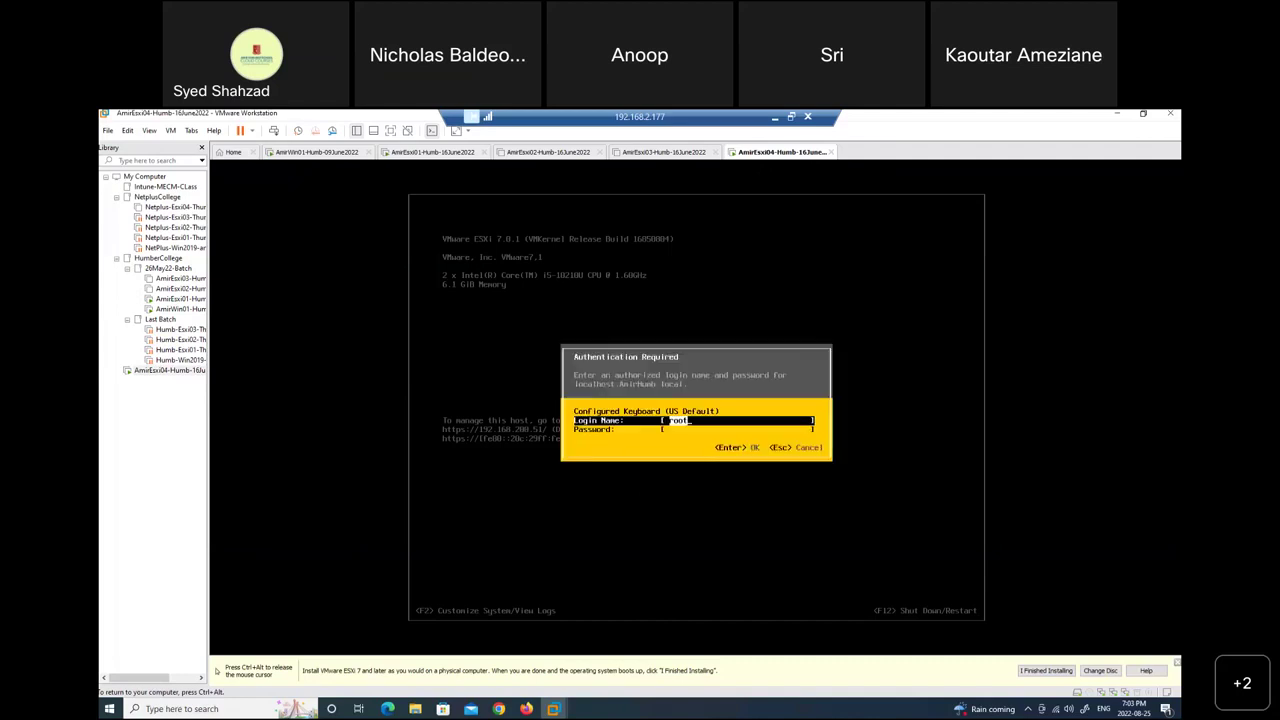
{"action": "key", "text": "Tab"}
{"action": "type", "text": "******"}
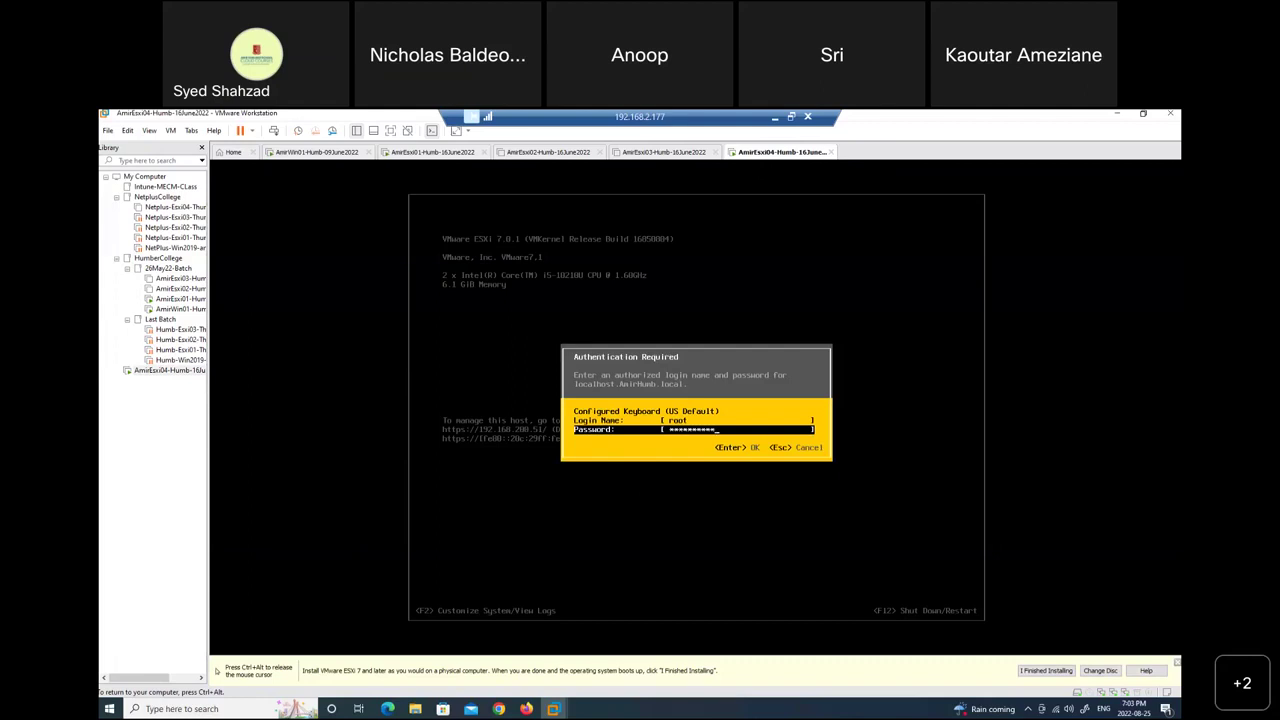
{"action": "key", "text": "Return"}
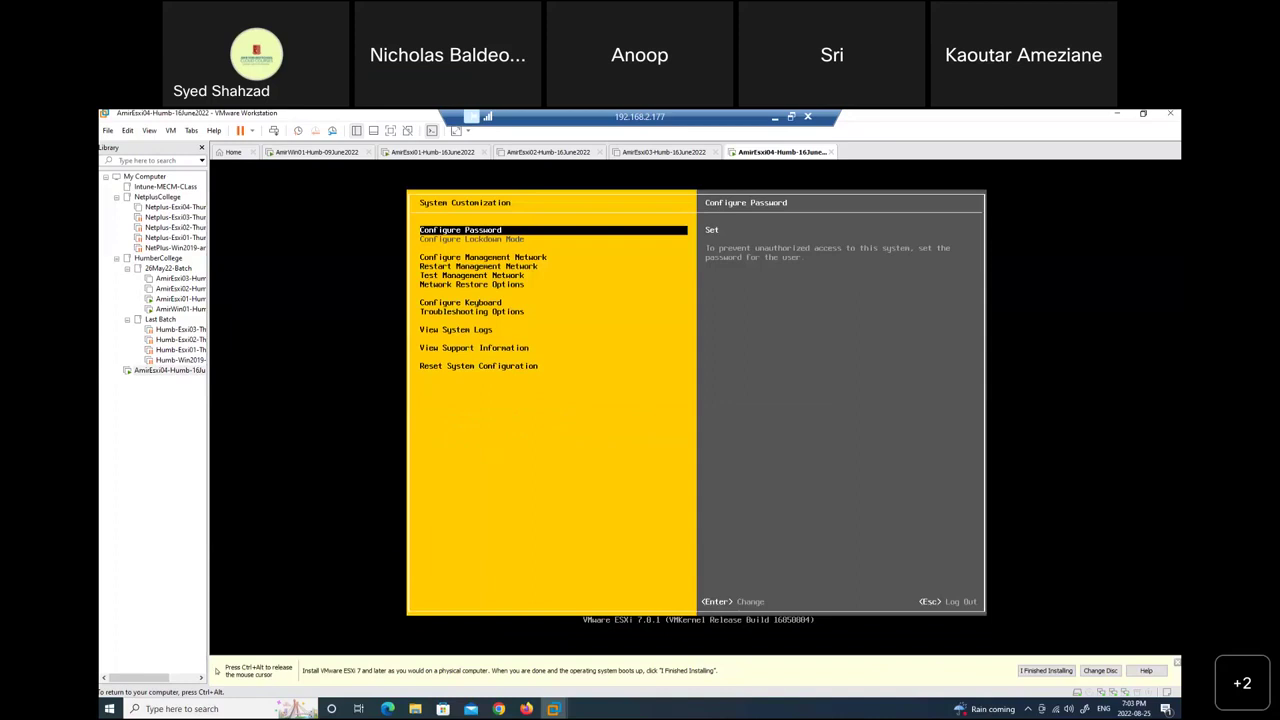
Move the System Customization selection down to Configure Management Network.
{"action": "key", "text": "ctrl+alt"}
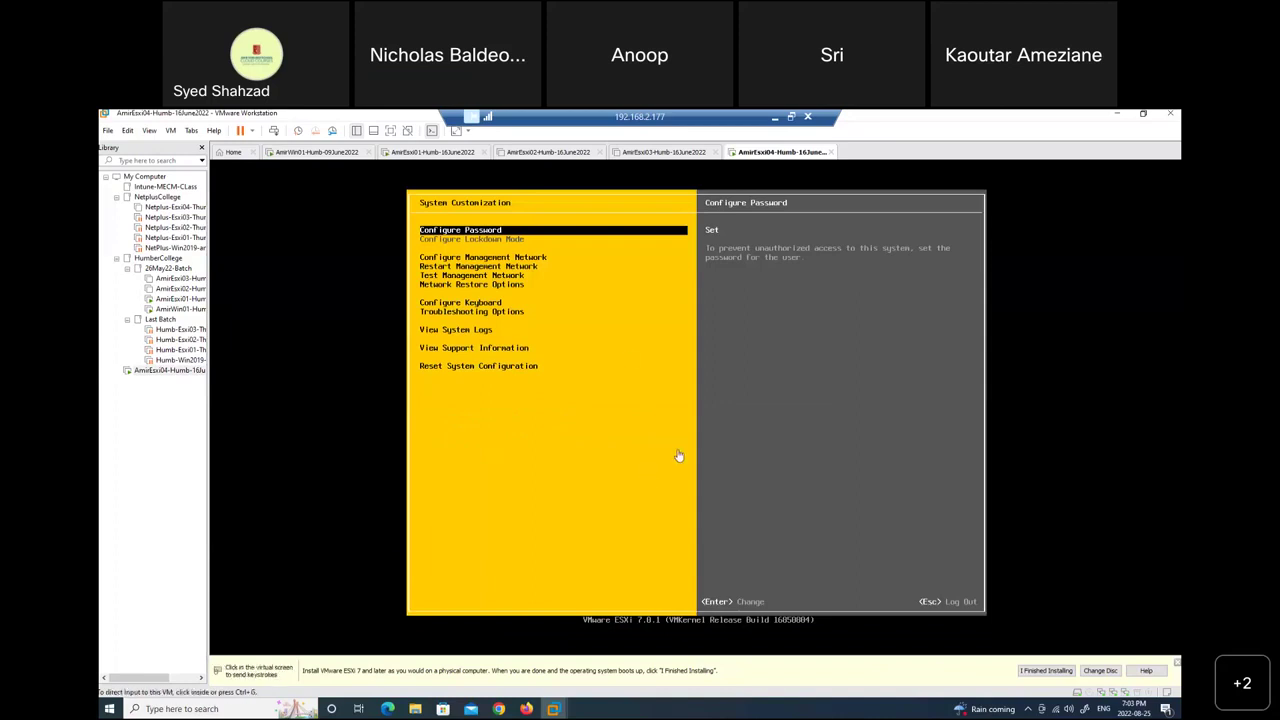
{"action": "left_click", "coordinate": [510, 258]}
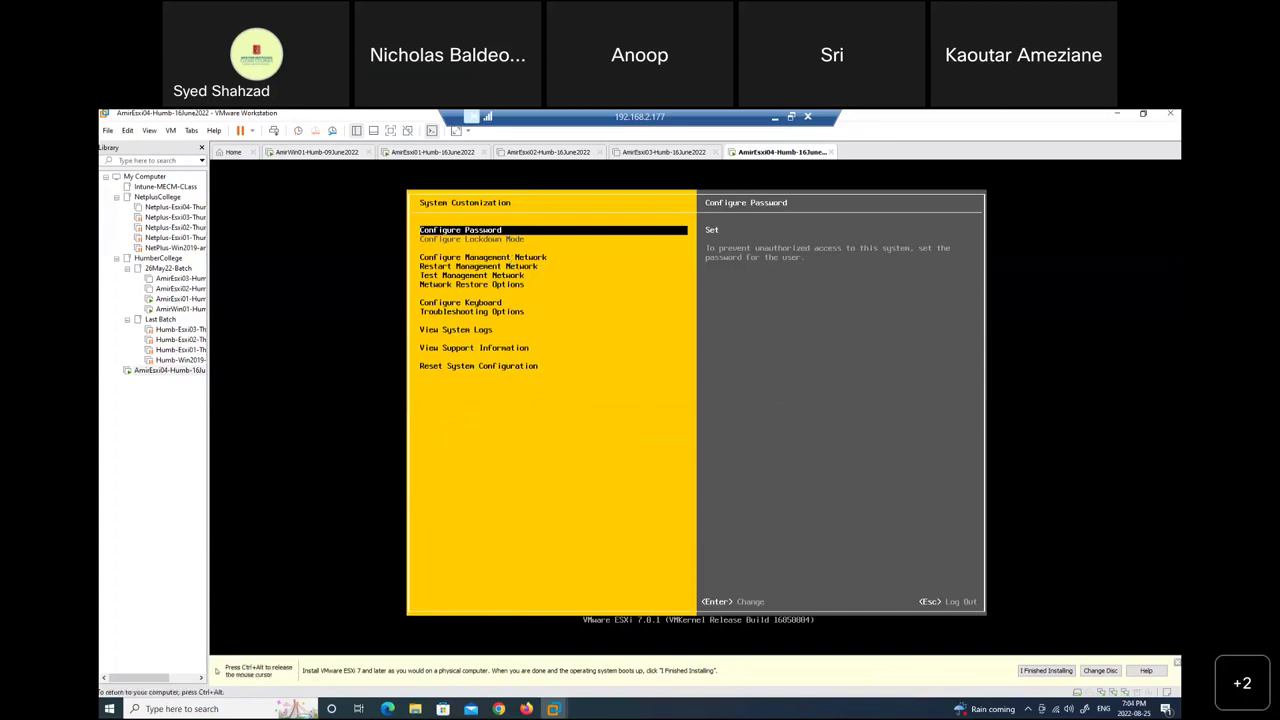
{"action": "key", "text": "Down"}
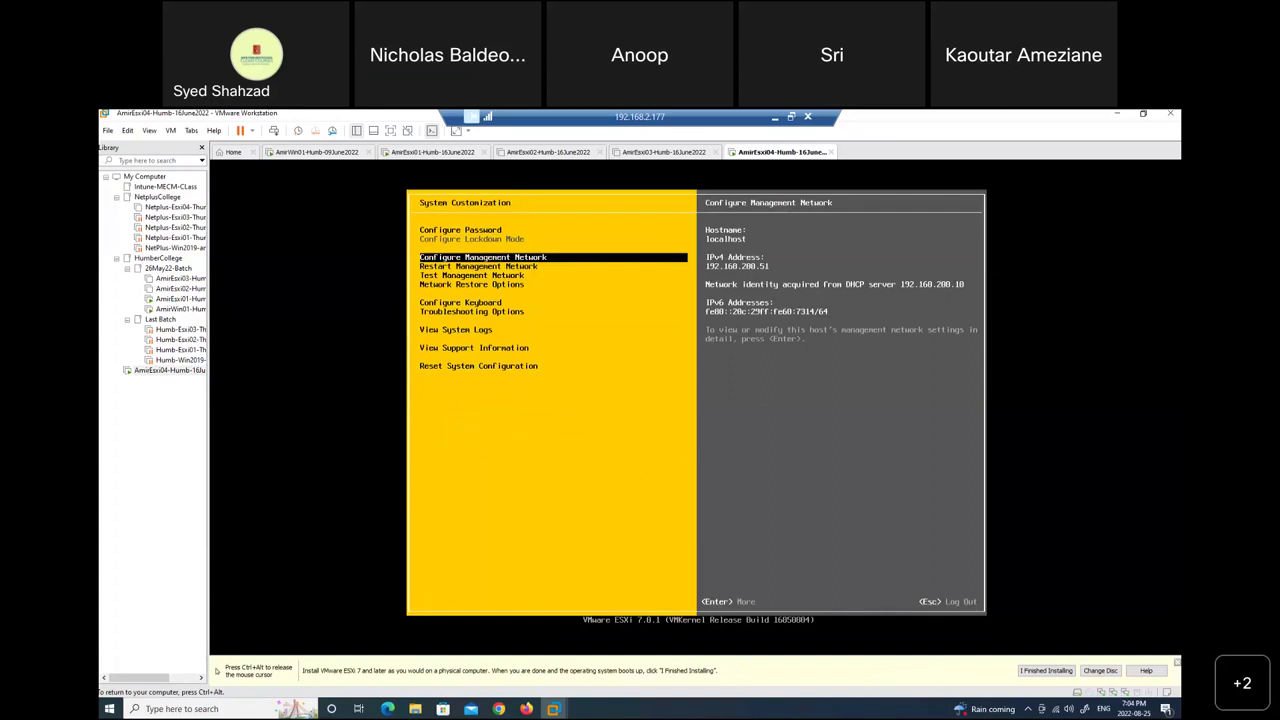
{"action": "key", "text": "ctrl+alt"}
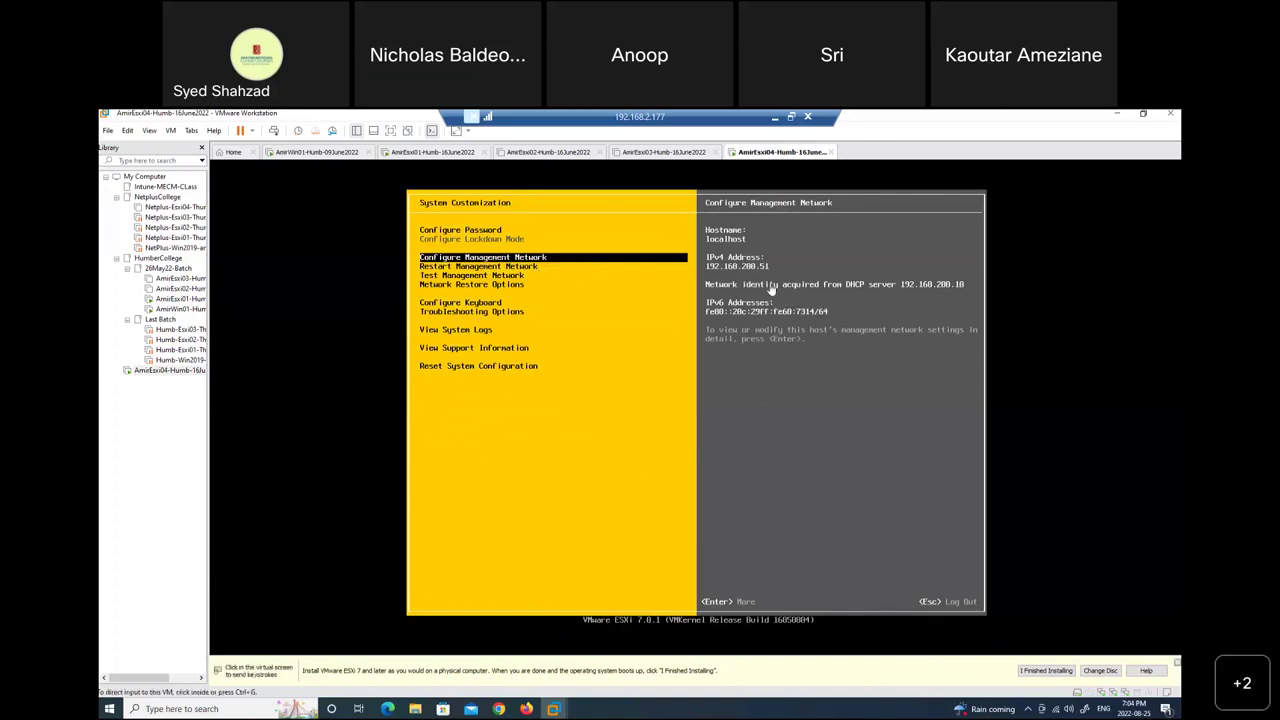
{"action": "left_click", "coordinate": [494, 266]}
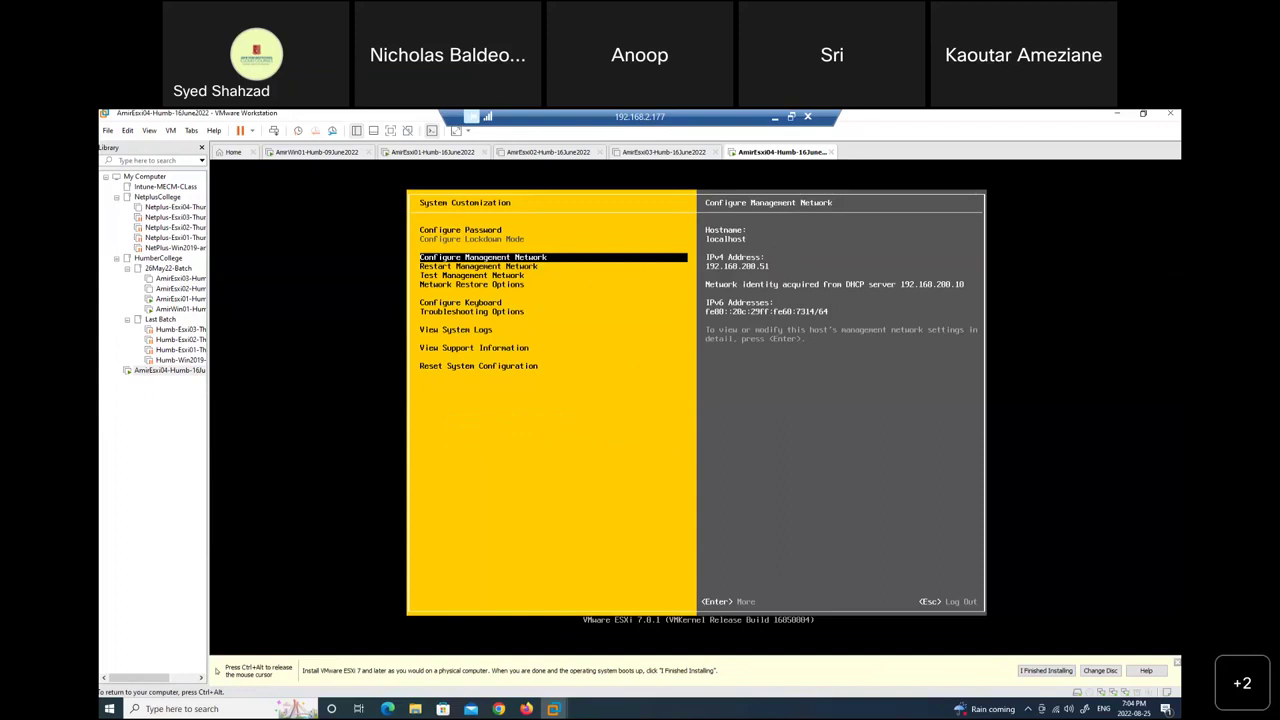
Open the DNS Configuration screen of the management network settings.
{"action": "key", "text": "Return"}
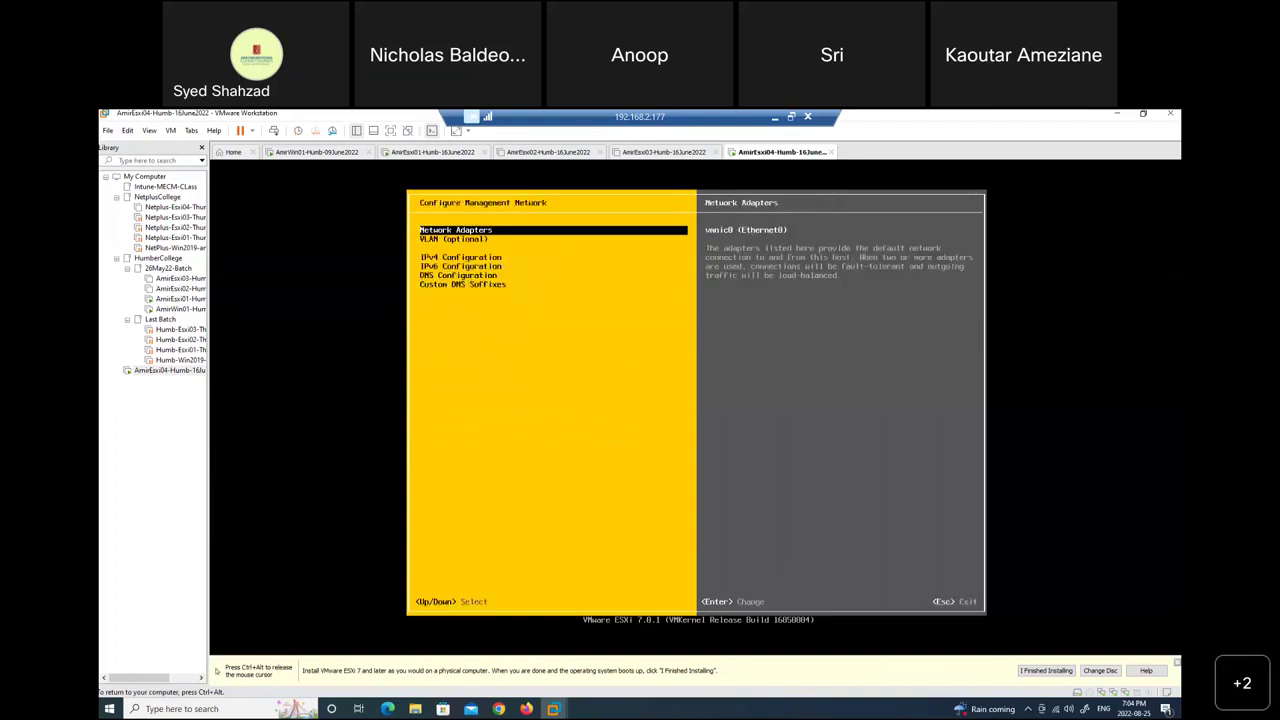
{"action": "key", "text": "Down"}
{"action": "key", "text": "Down"}
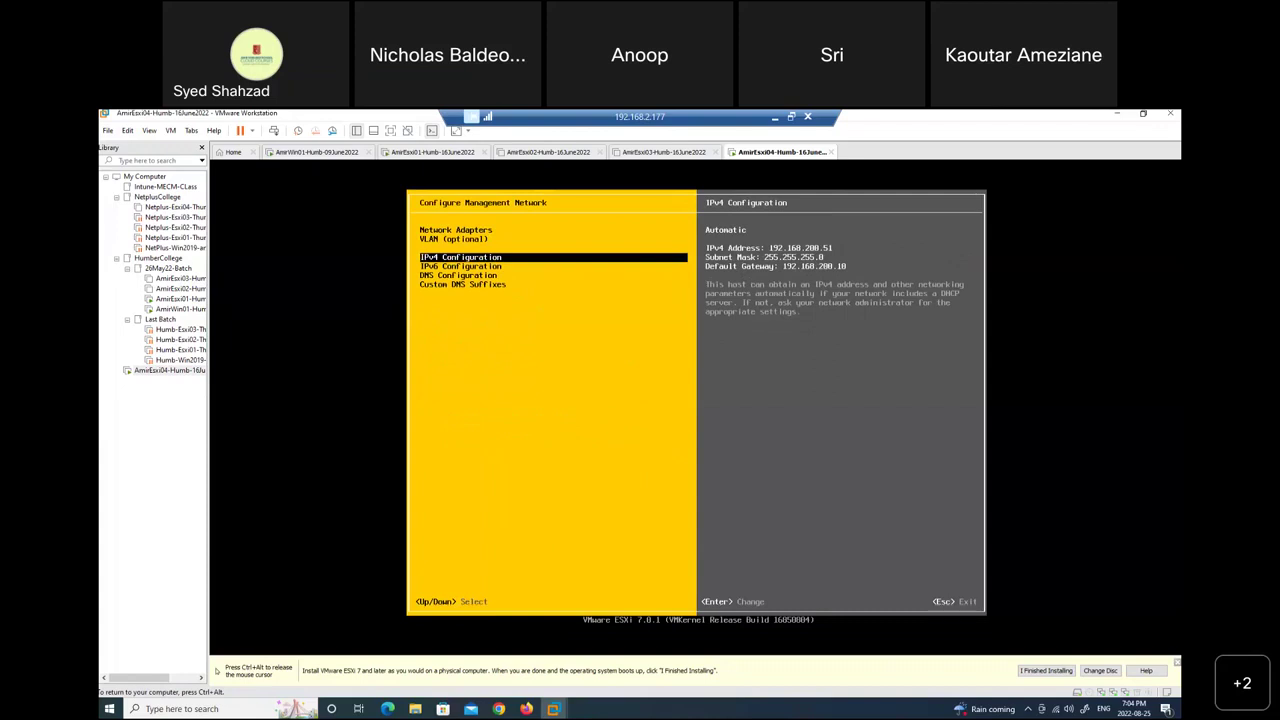
{"action": "key", "text": "Down"}
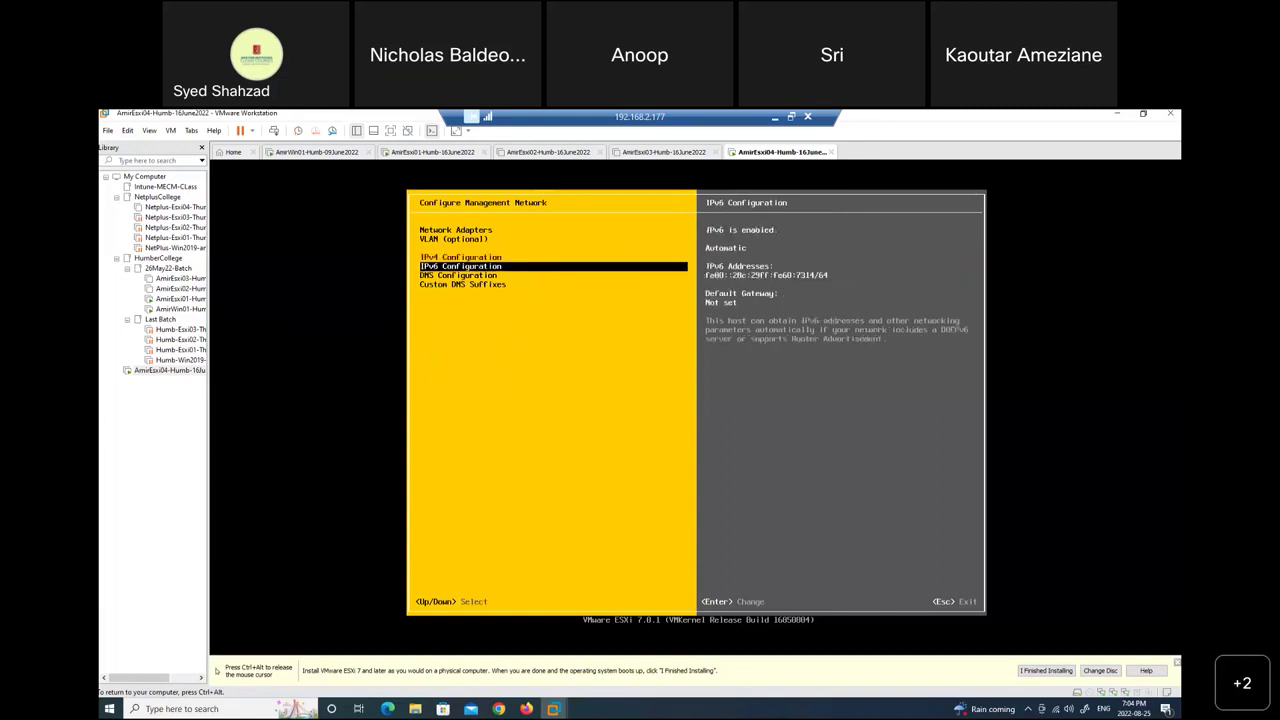
{"action": "key", "text": "Down"}
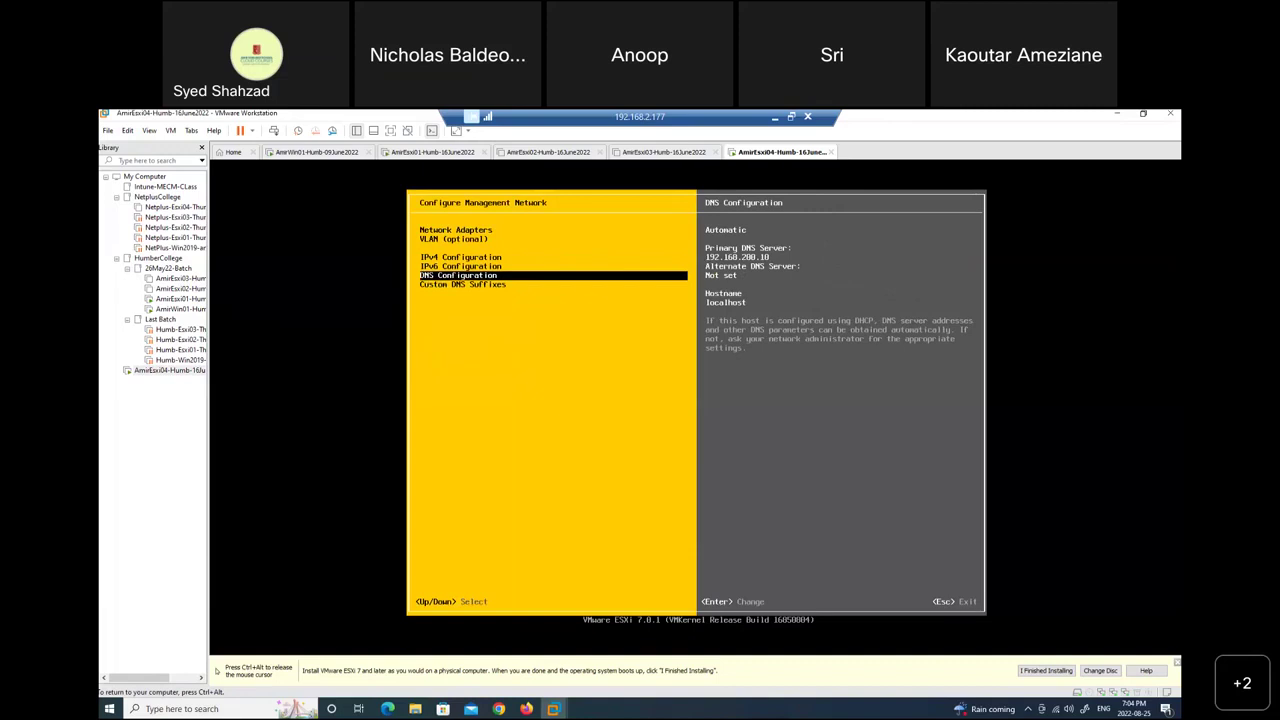
{"action": "key", "text": "Return"}
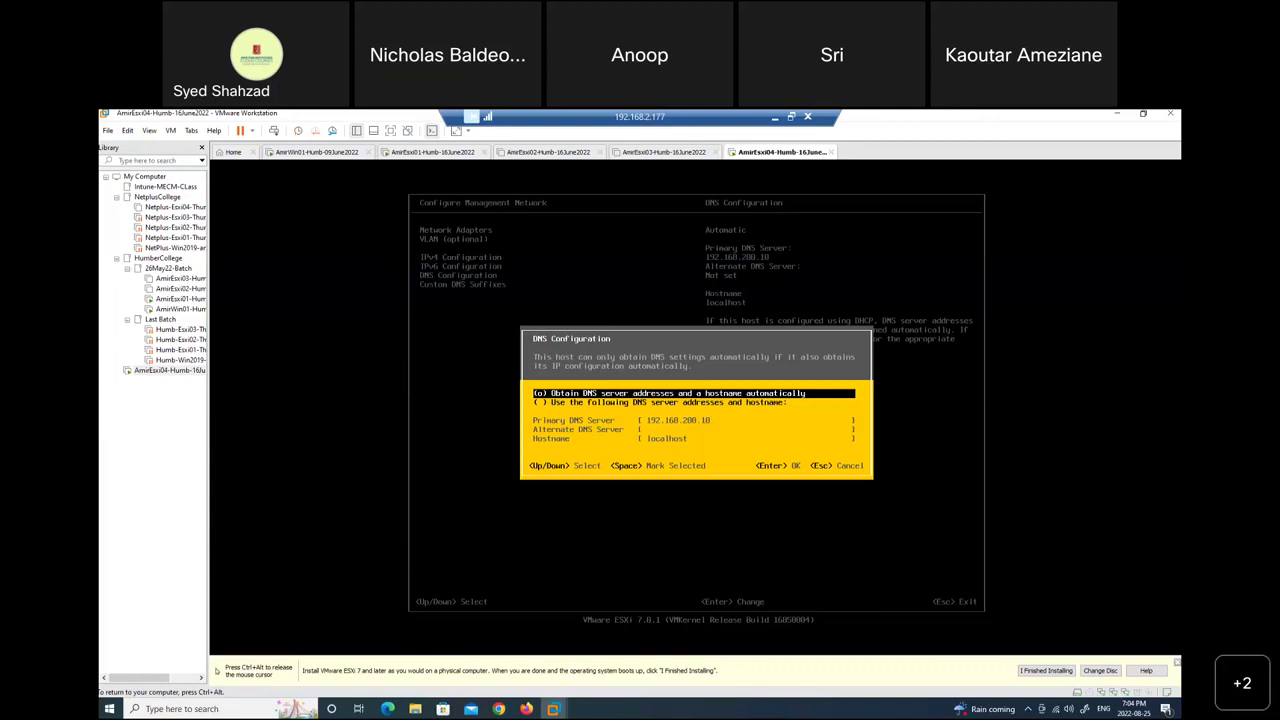
Switch to manual DNS with primary server 192.168.200.10 and hostname AmirEsxi04.
{"action": "key", "text": "Down"}
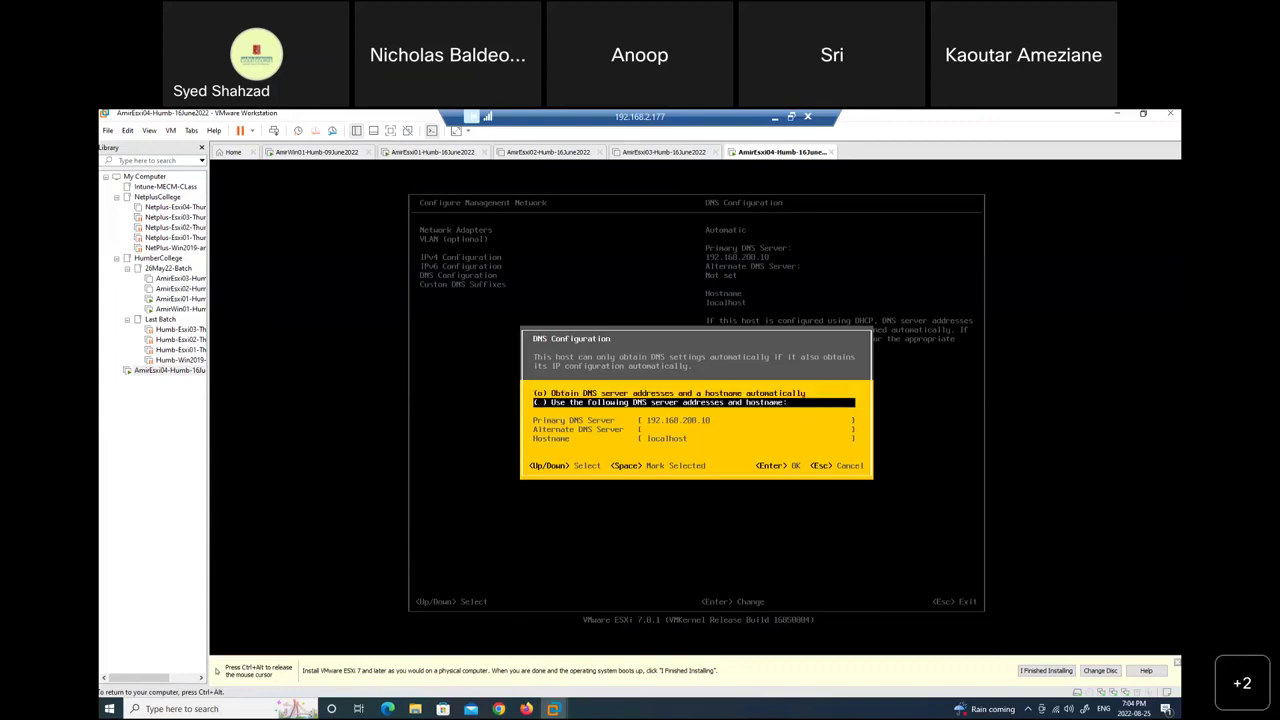
{"action": "key", "text": "space"}
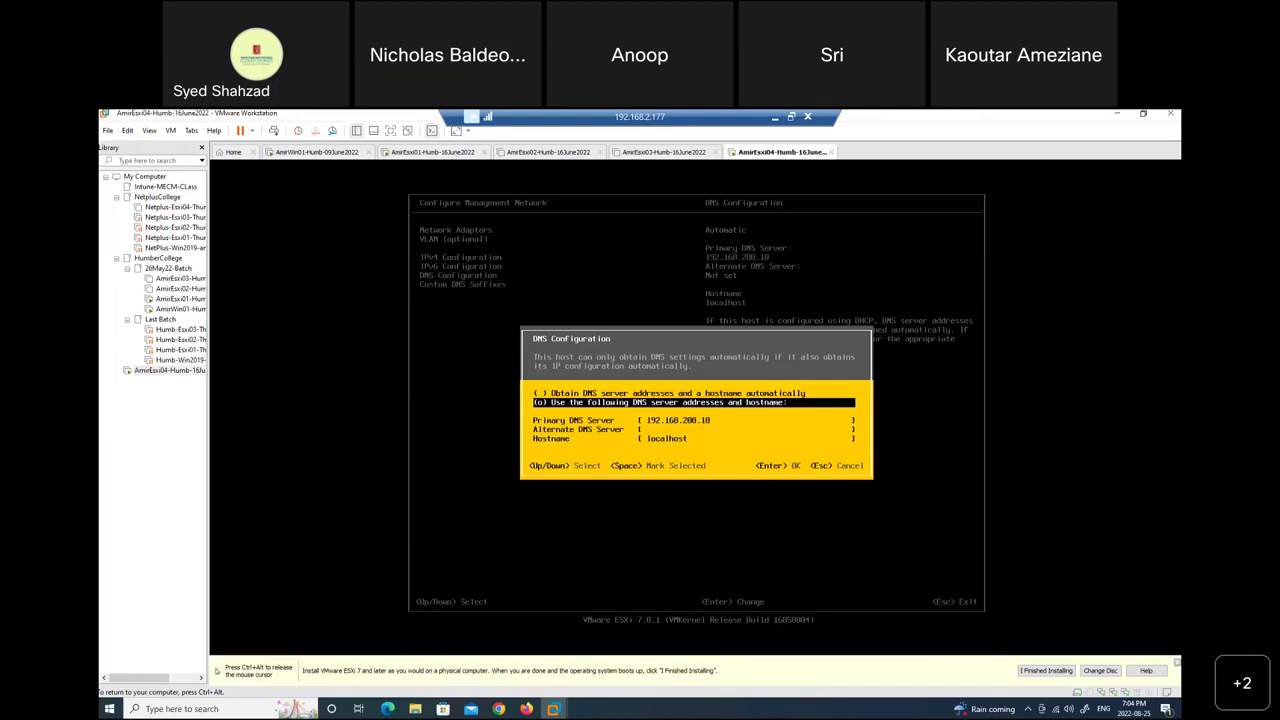
{"action": "key", "text": "Down"}
{"action": "key", "text": "Down"}
{"action": "key", "text": "Down"}
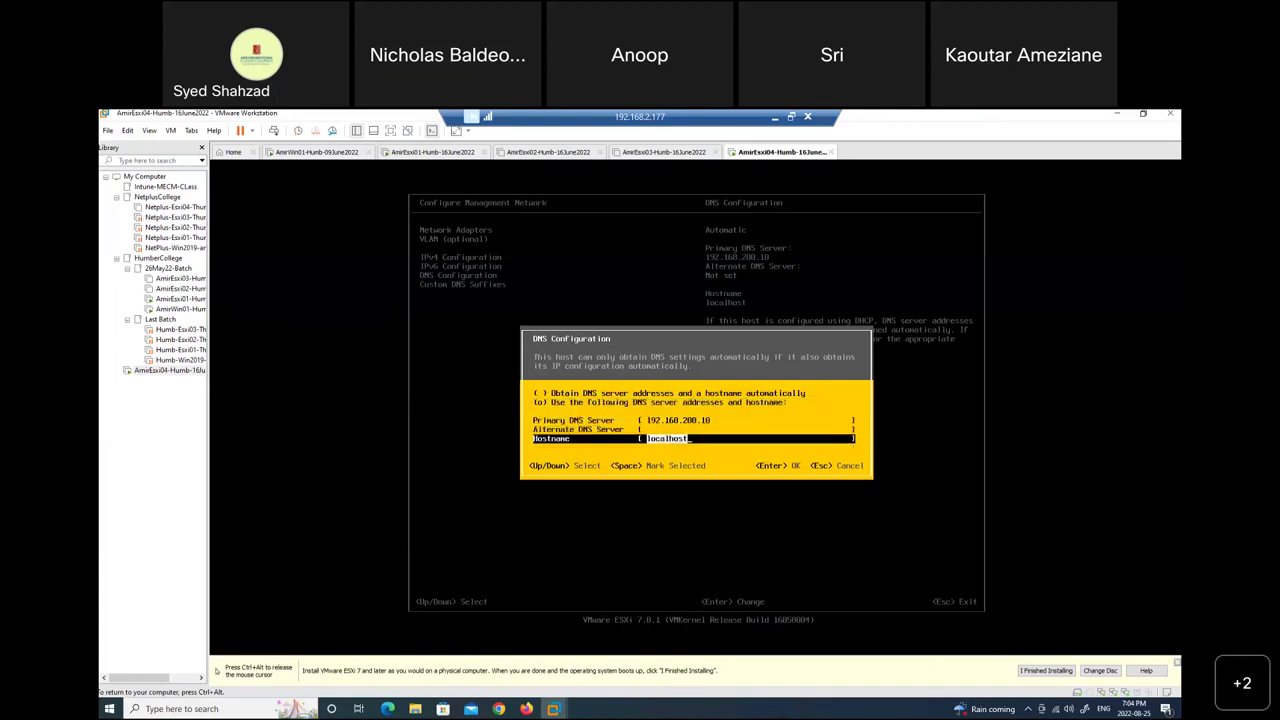
{"action": "type", "text": "Esxi"}
{"action": "type", "text": "Amir"}
{"action": "key", "text": "Return"}
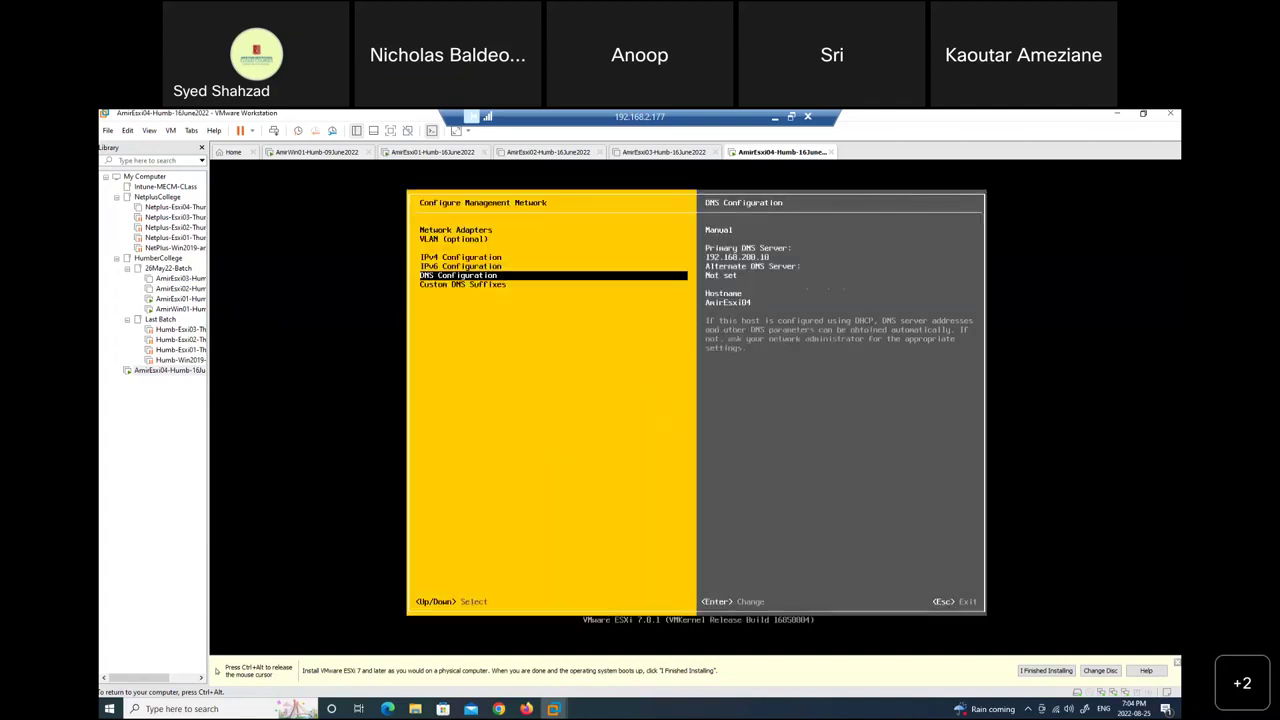
Review the custom DNS suffixes and DNS settings, then accept them.
{"action": "key", "text": "Down"}
{"action": "key", "text": "ctrl+alt"}
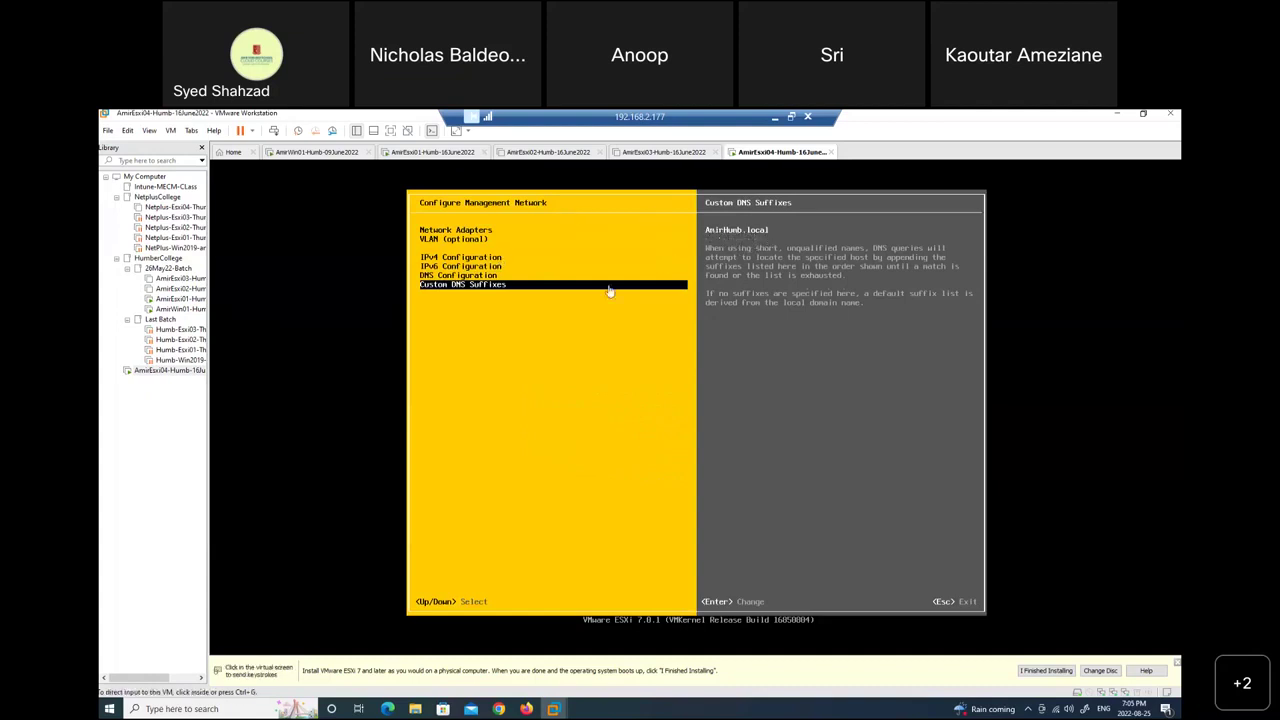
{"action": "left_click", "coordinate": [465, 287]}
{"action": "key", "text": "Up"}
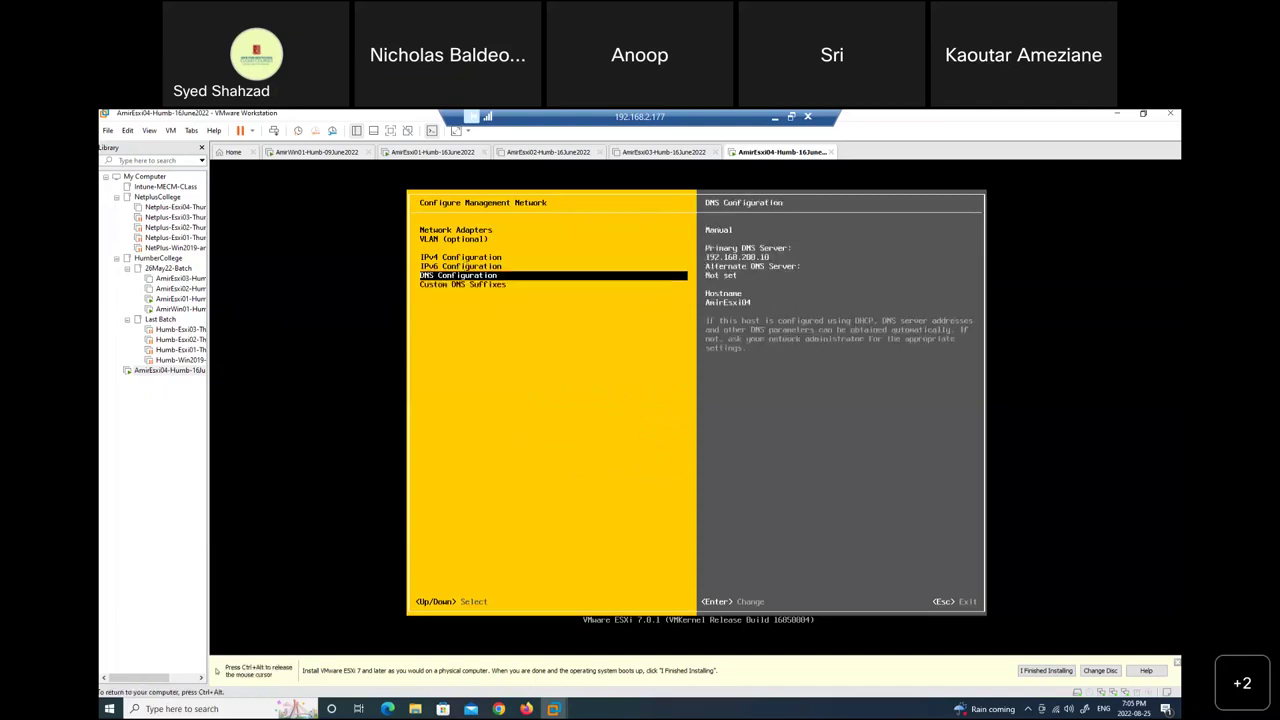
{"action": "key", "text": "ctrl+alt"}
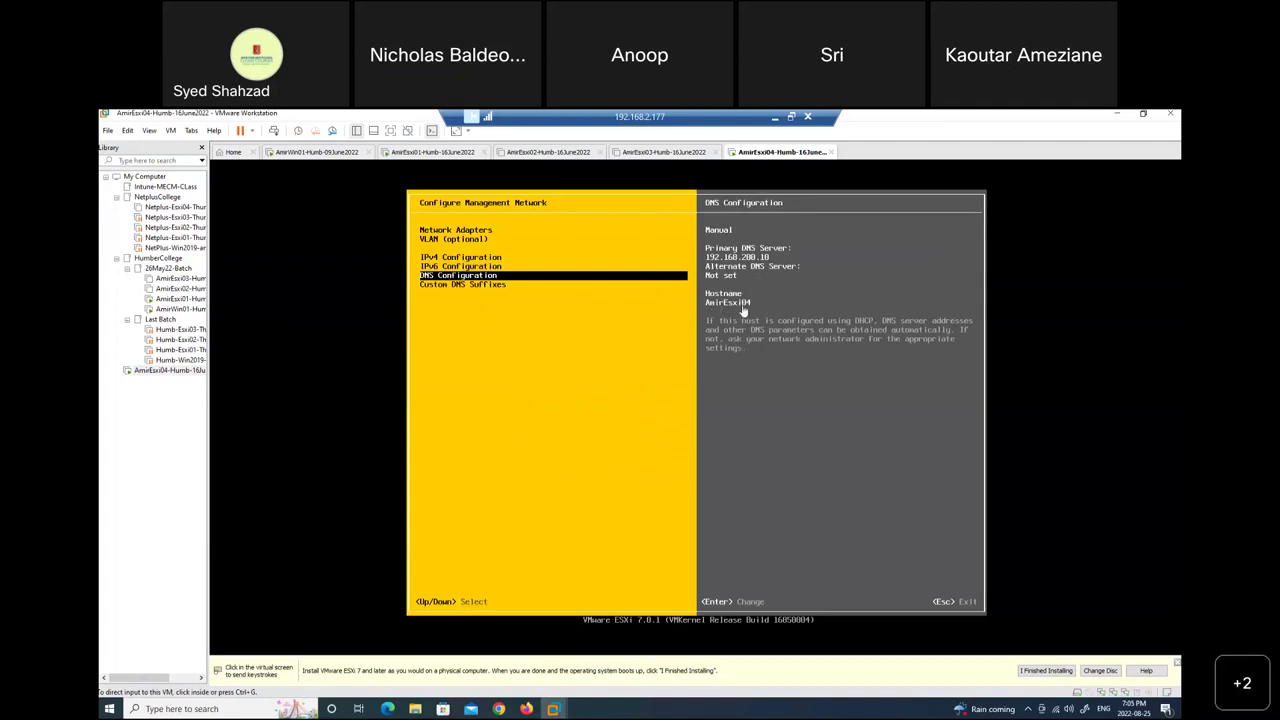
{"action": "left_click", "coordinate": [550, 326]}
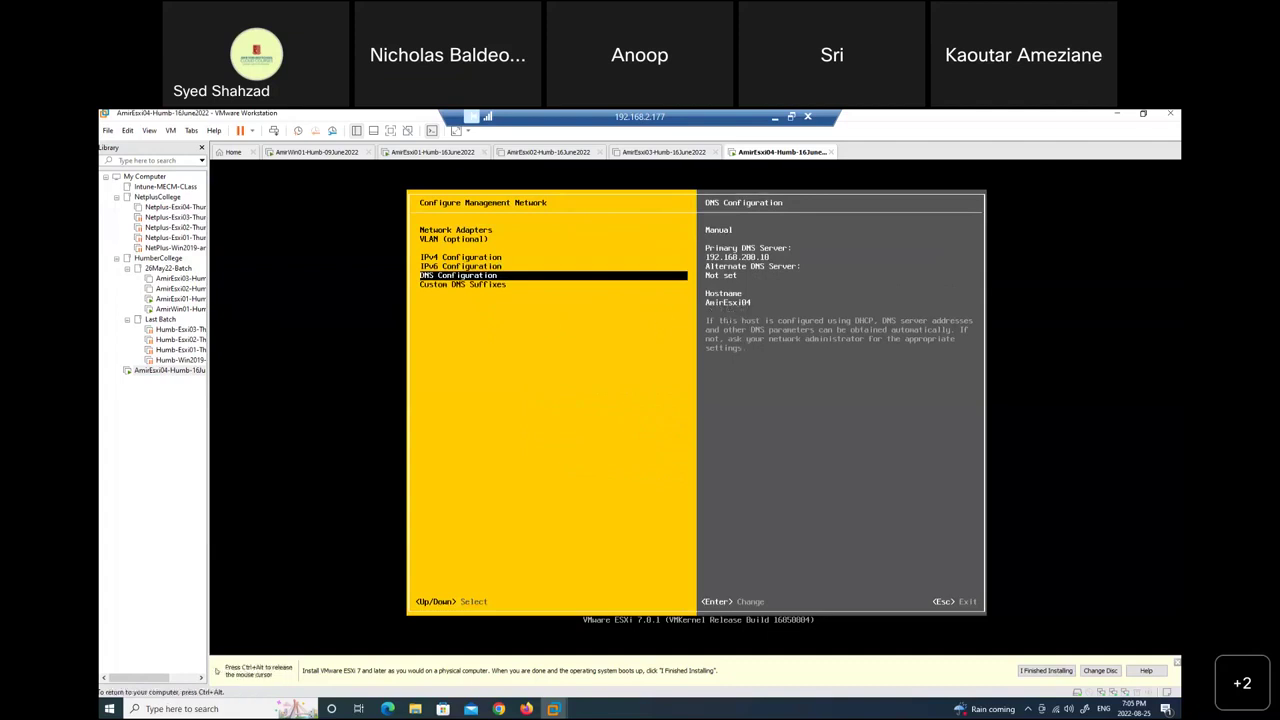
{"action": "key", "text": "ctrl+alt"}
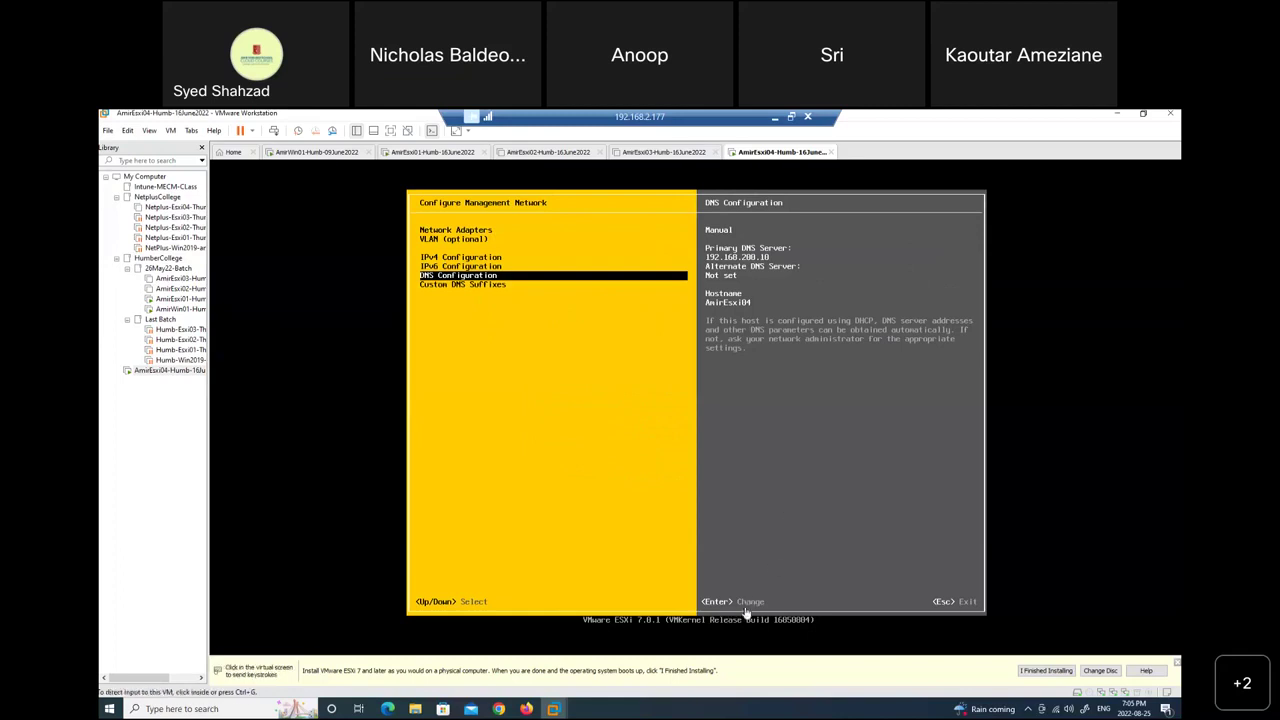
{"action": "left_click", "coordinate": [730, 481]}
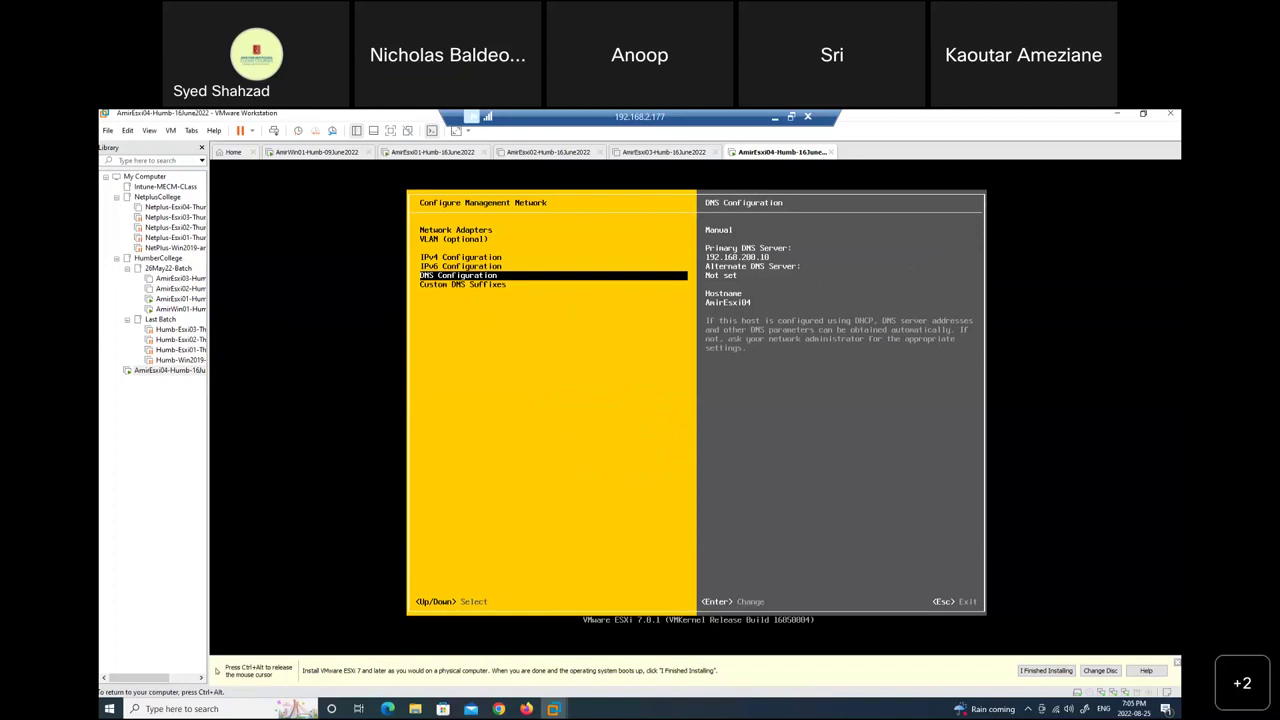
{"action": "key", "text": "Return"}
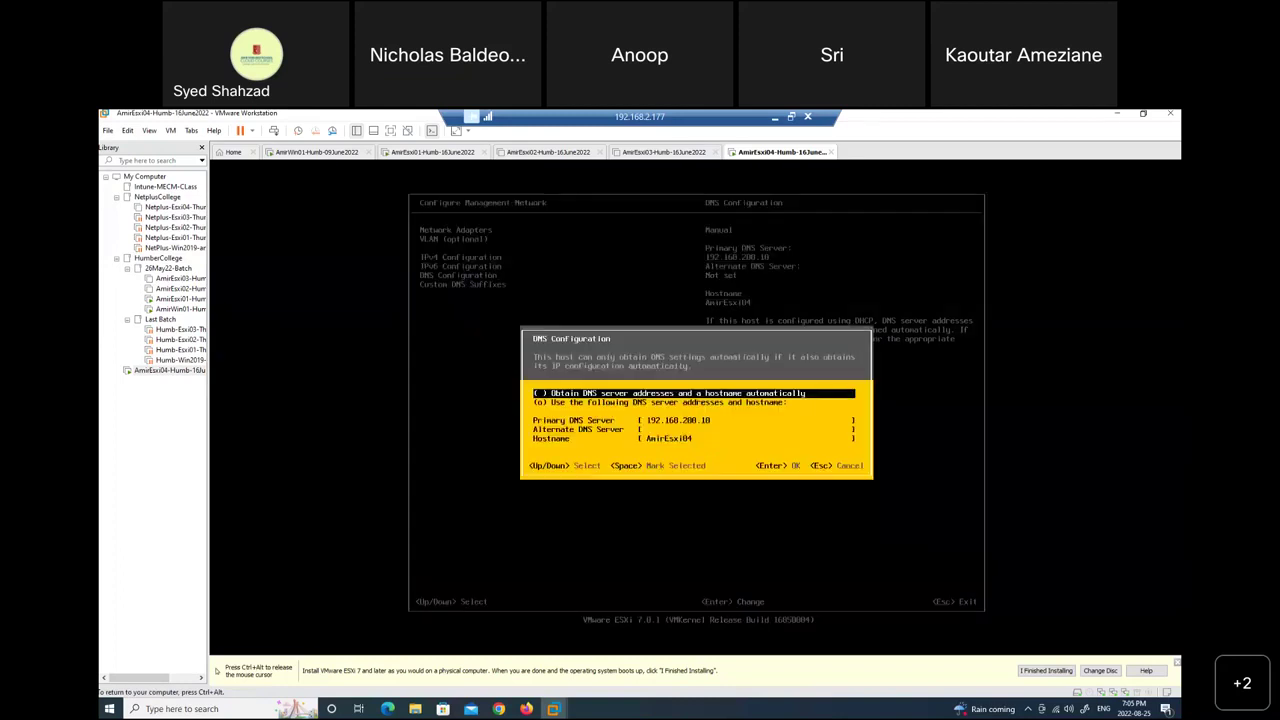
{"action": "key", "text": "Escape"}
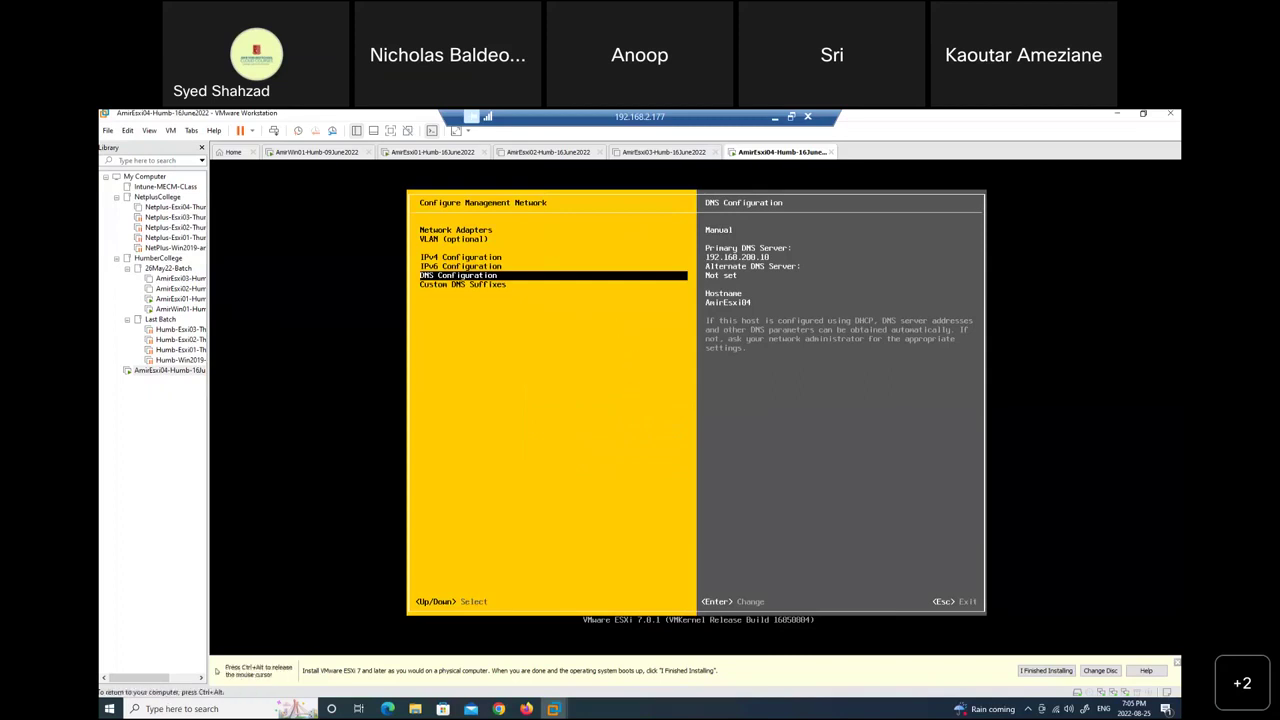
Confirm applying the changes and restarting ESXi04's management network.
{"action": "key", "text": "Escape"}
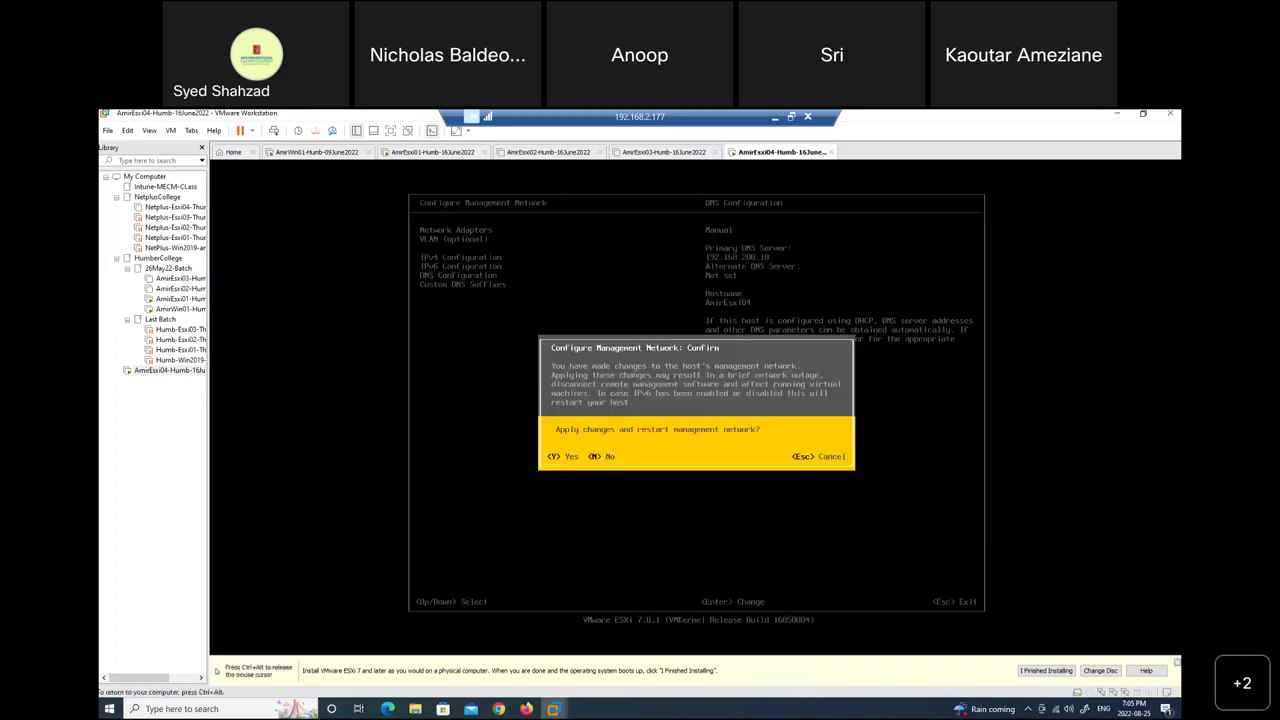
{"action": "key", "text": "ctrl+alt"}
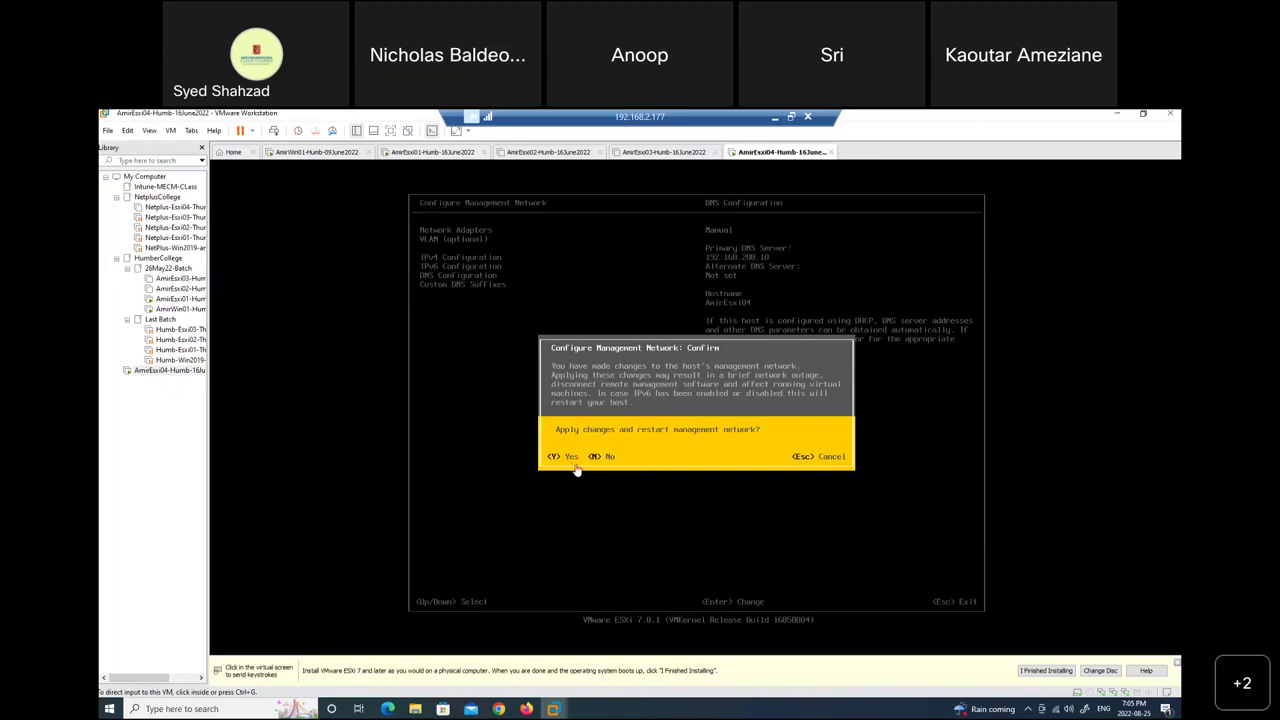
{"action": "left_click", "coordinate": [715, 436]}
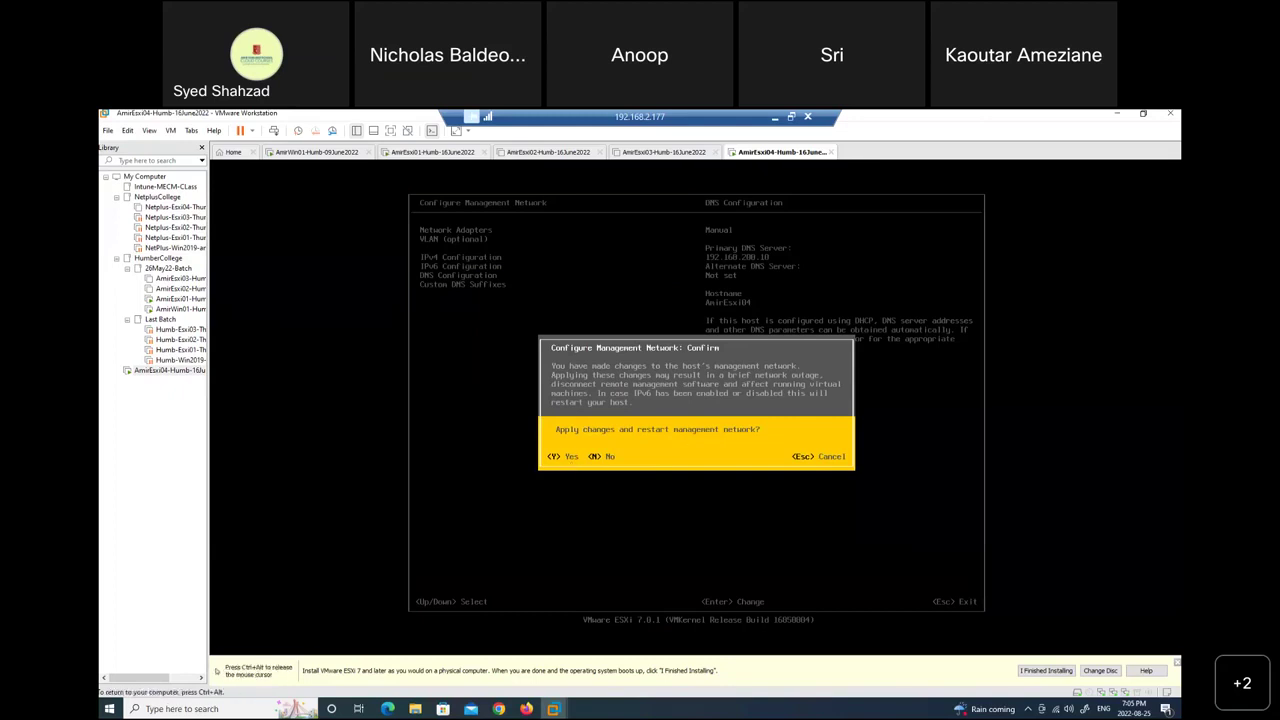
{"action": "key", "text": "y"}
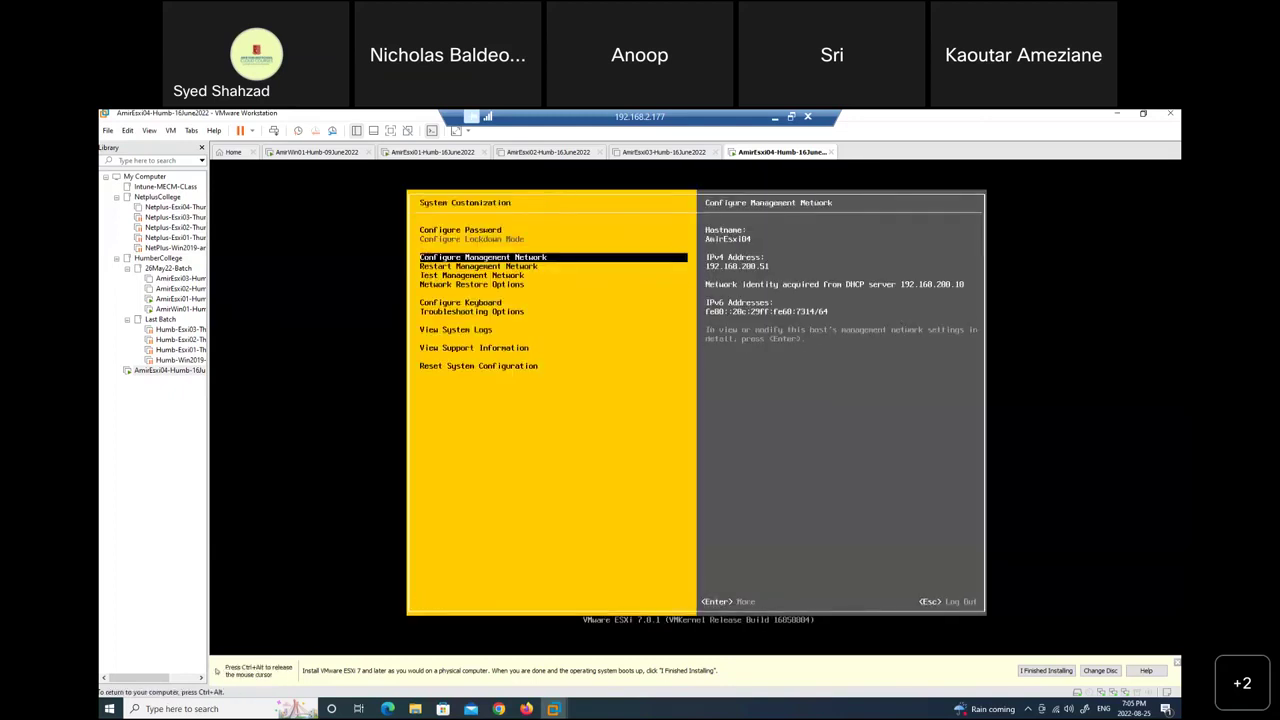
Release the VM and switch to AmirWin01's DNS Manager for AmirHumb.local.
{"action": "key", "text": "ctrl+alt"}
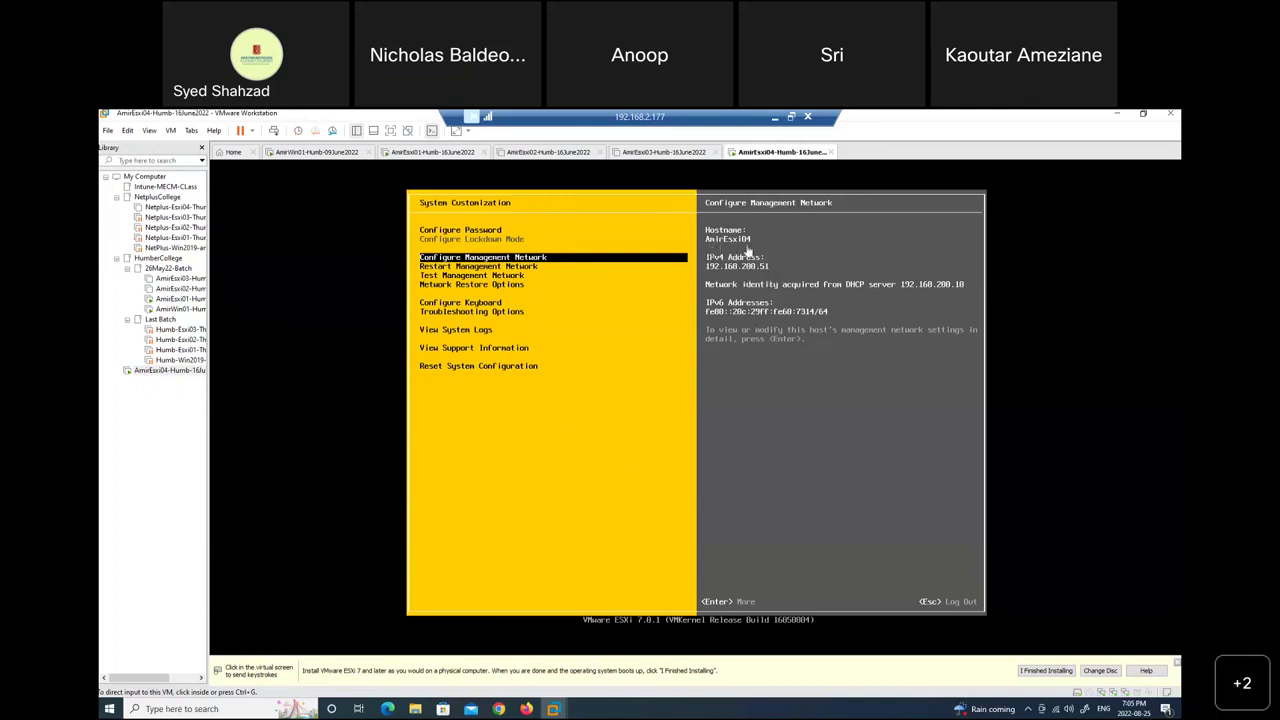
{"action": "left_click", "coordinate": [308, 152]}
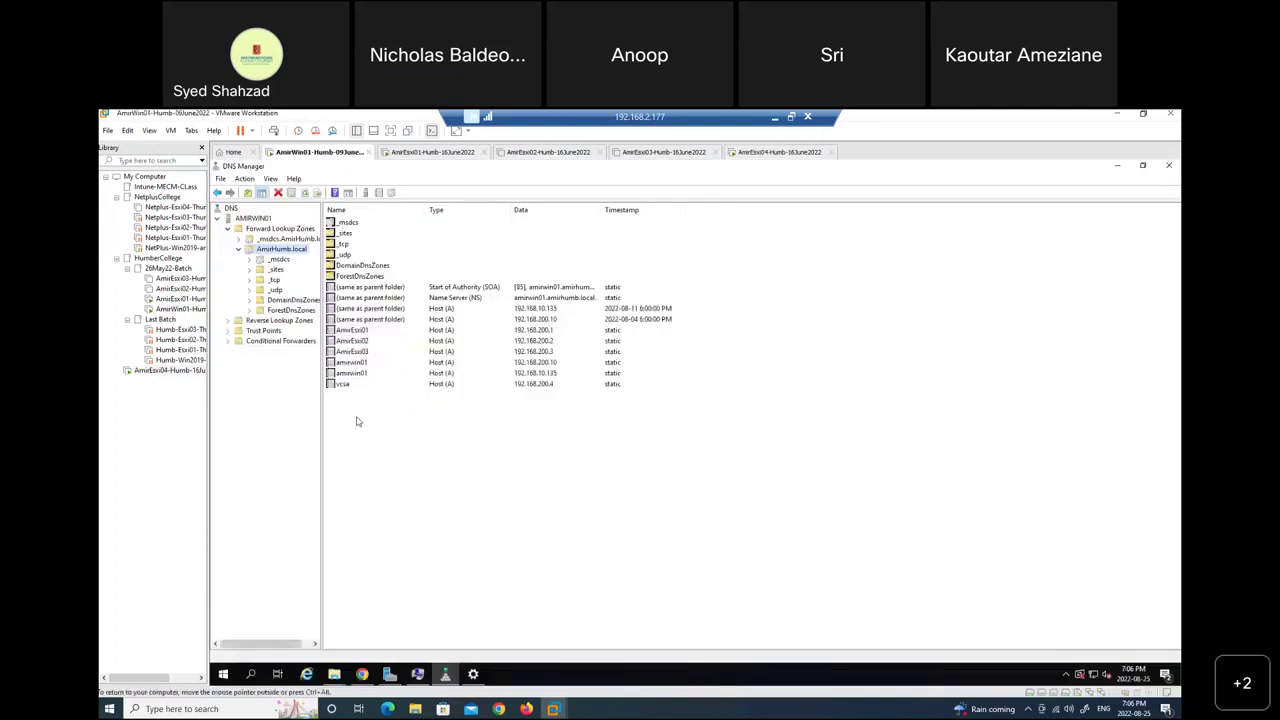
Add host record AmirEsxi04 at 192.168.200.51 to the AmirHumb.local zone.
{"action": "right_click", "coordinate": [386, 415]}
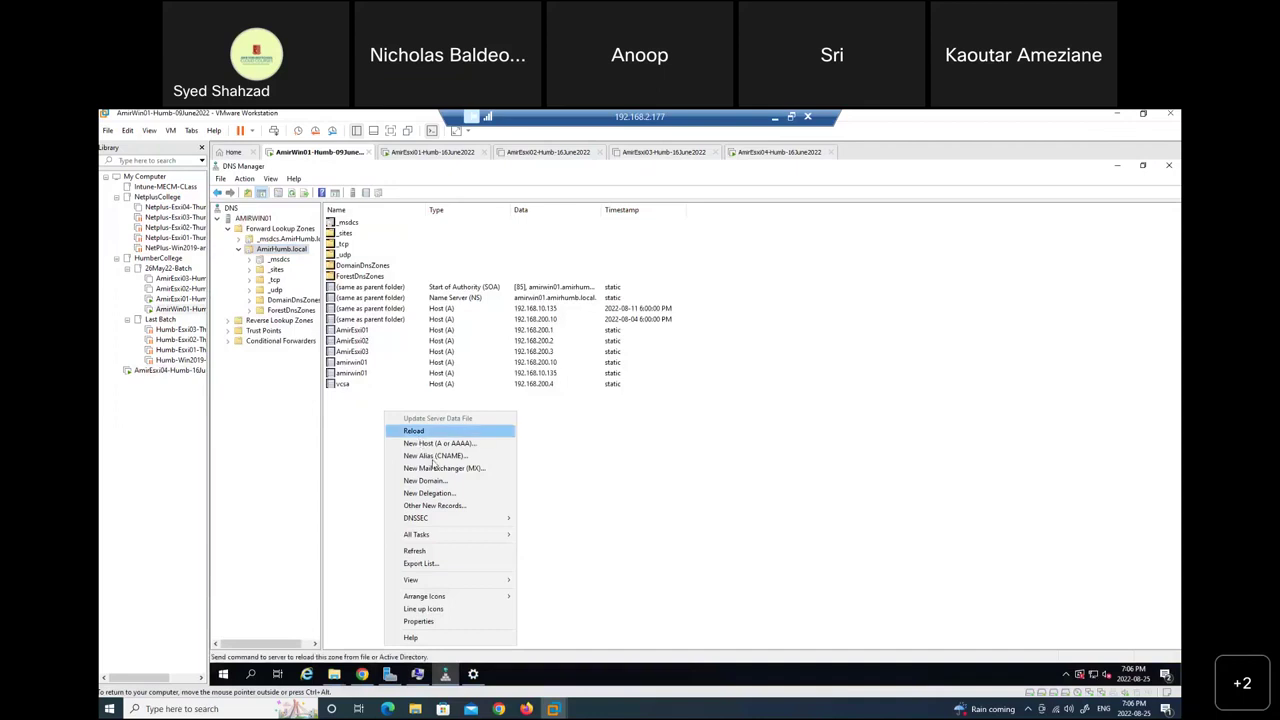
{"action": "right_click", "coordinate": [282, 250]}
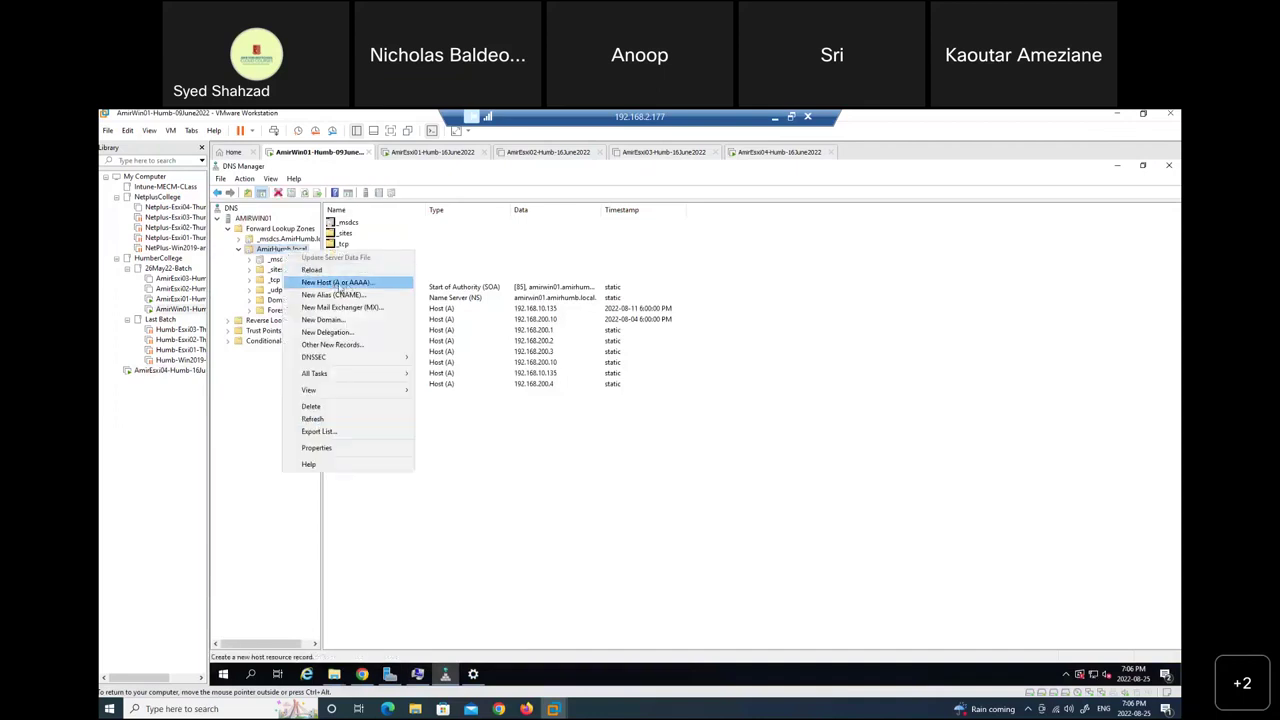
{"action": "left_click", "coordinate": [362, 286]}
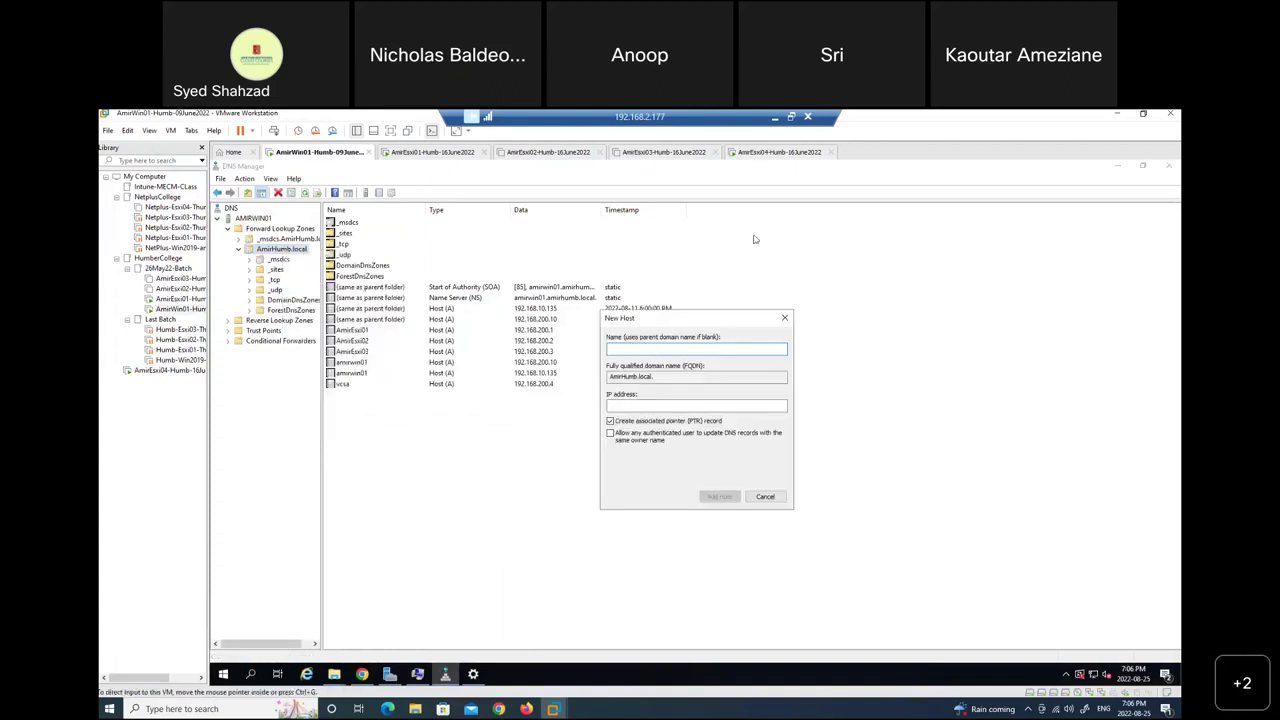
{"action": "type", "text": "Amir"}
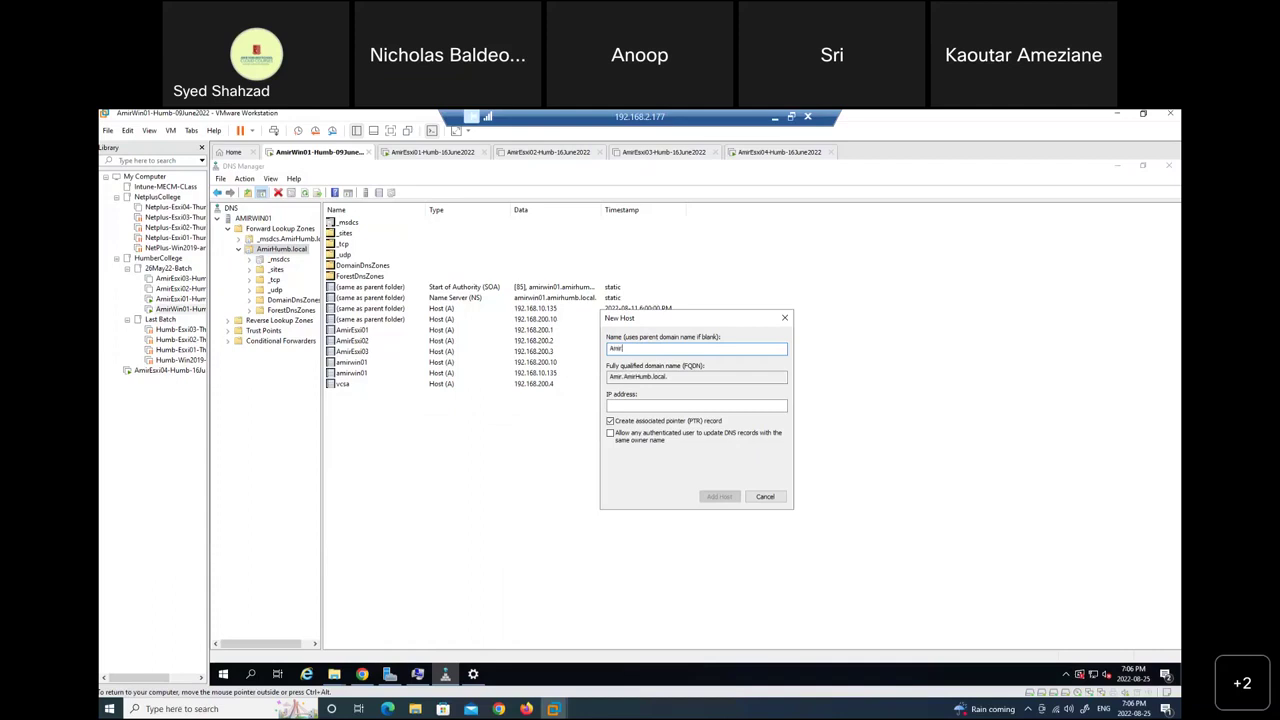
{"action": "type", "text": "Esxi04"}
{"action": "key", "text": "Tab"}
{"action": "key", "text": "Tab"}
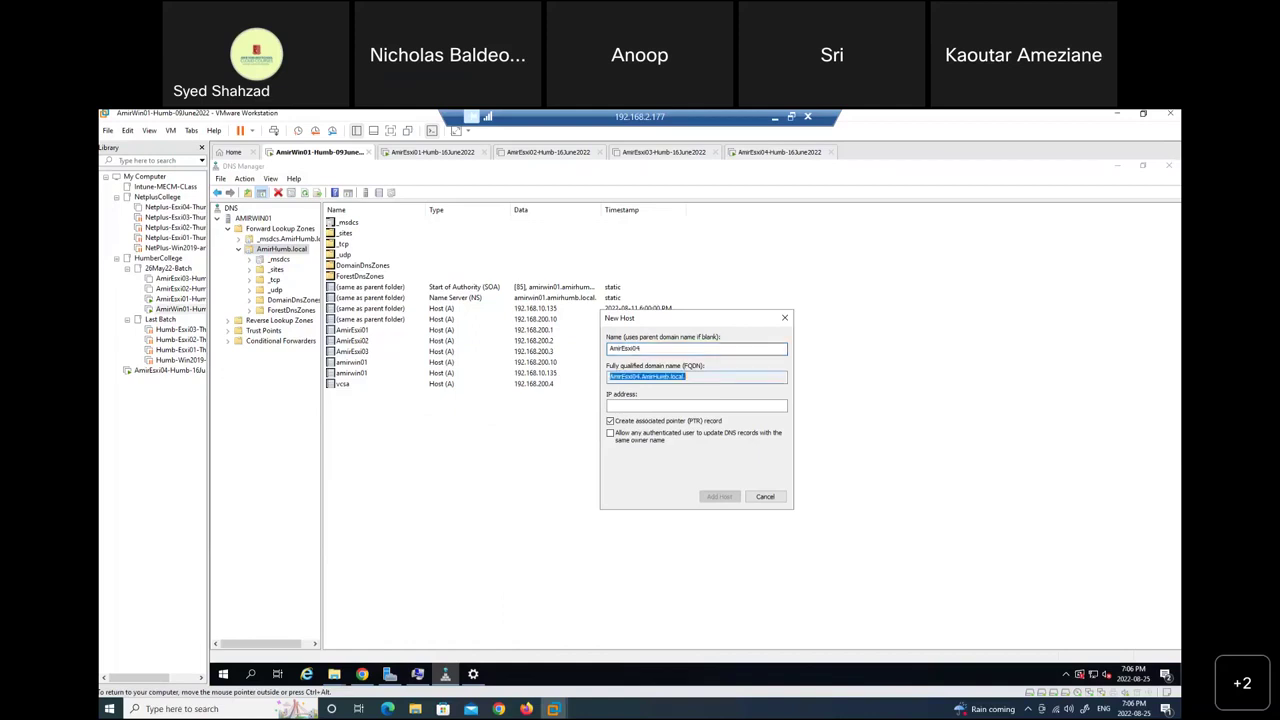
{"action": "type", "text": "192.168.200"}
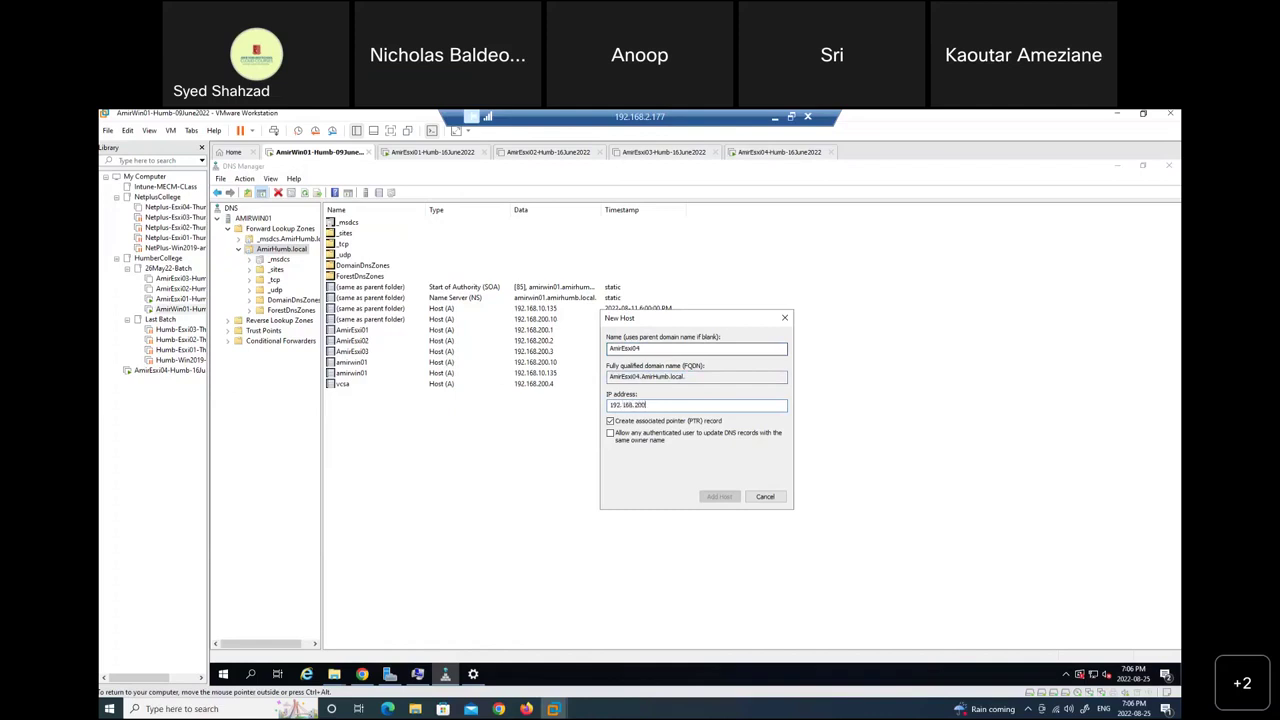
{"action": "type", "text": ".51"}
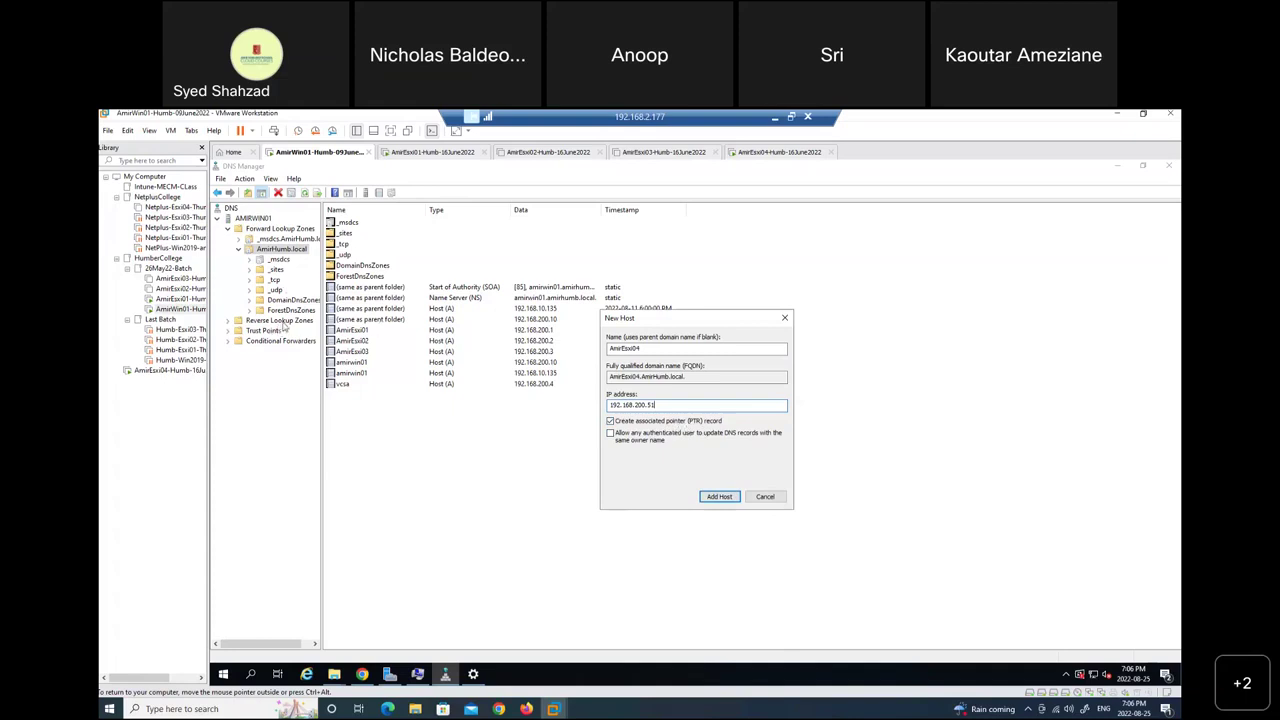
{"action": "left_click", "coordinate": [730, 496]}
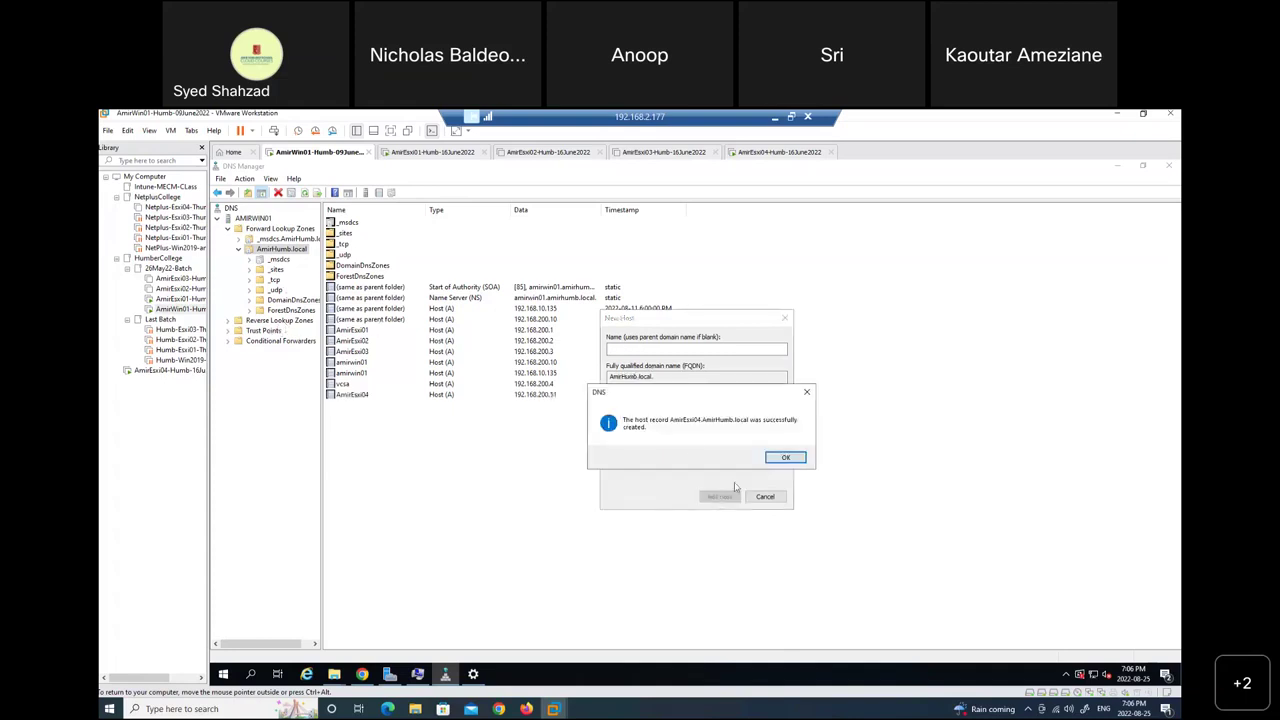
{"action": "left_click", "coordinate": [786, 459]}
{"action": "left_click", "coordinate": [764, 498]}
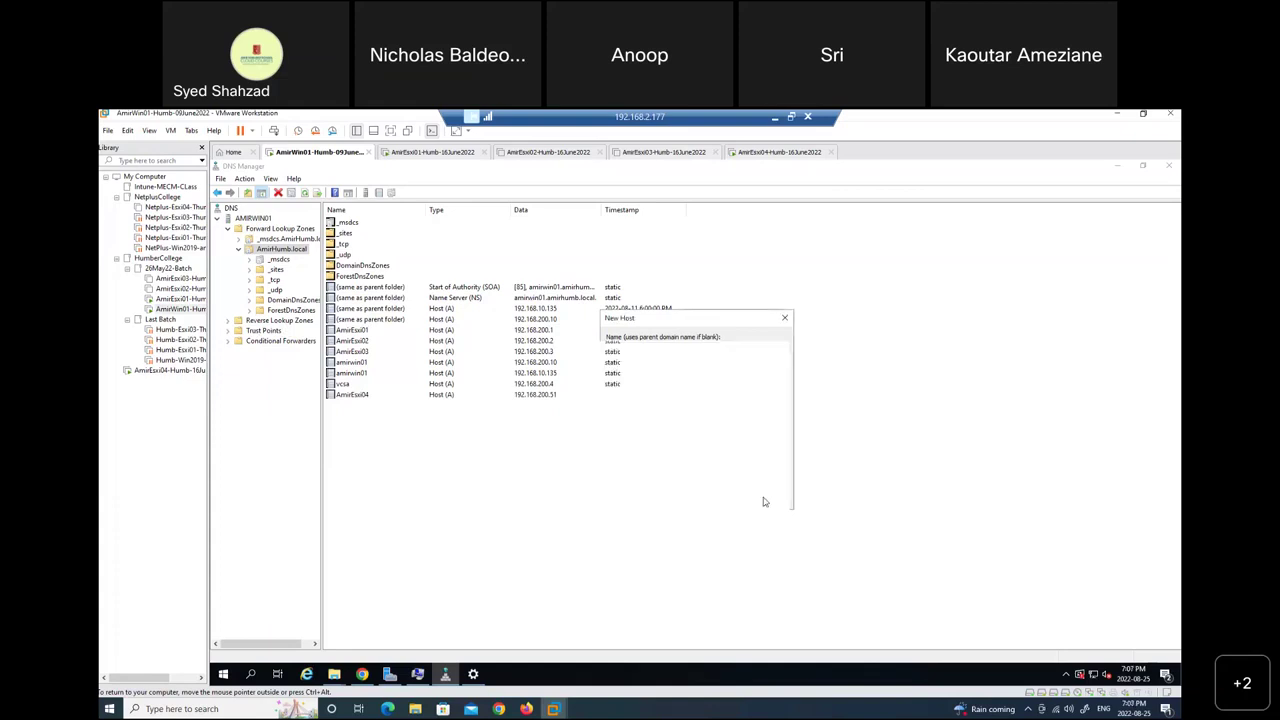
Refresh the DNS Manager view and minimize VMware to reveal the Paint diagram.
{"action": "left_click", "coordinate": [262, 219]}
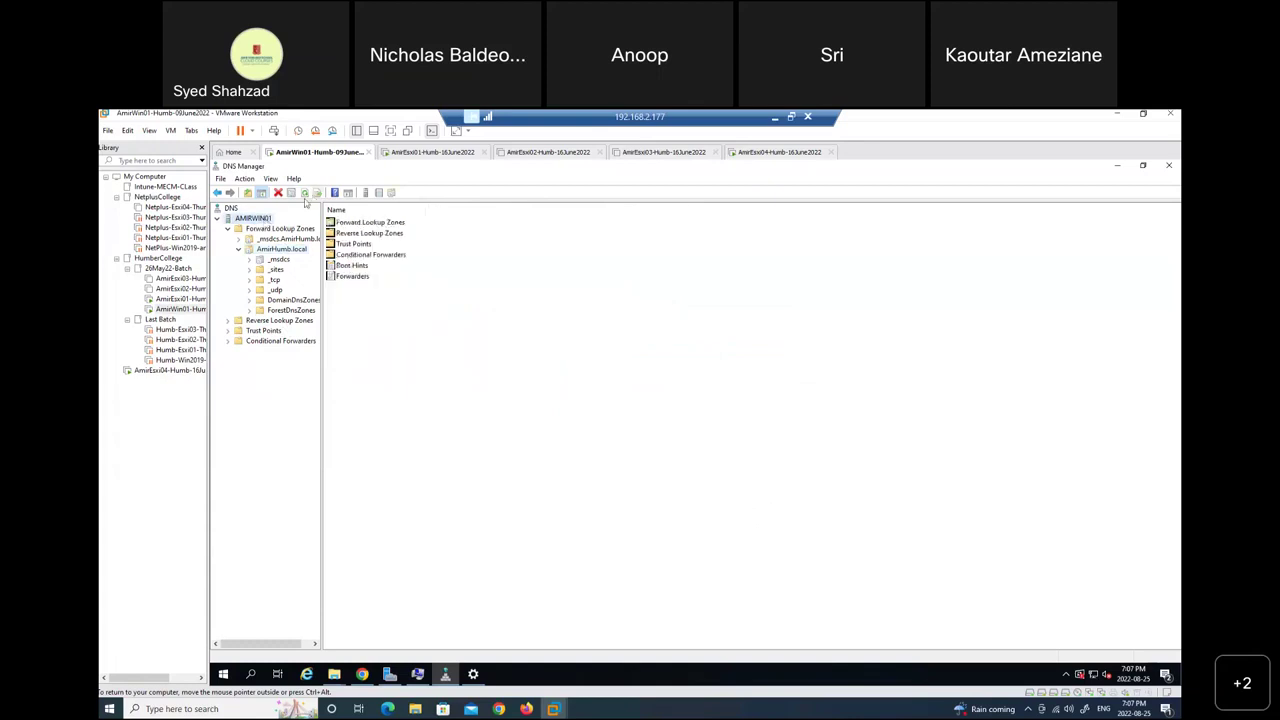
{"action": "left_click", "coordinate": [305, 194]}
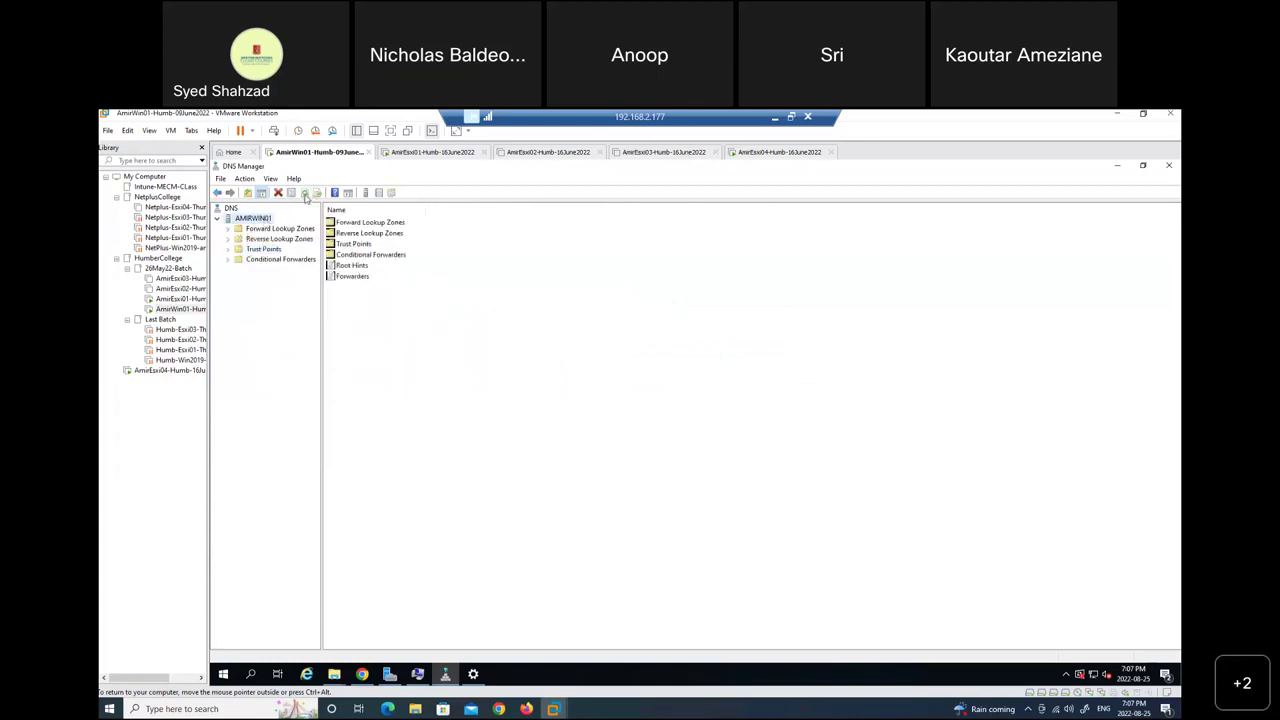
{"action": "left_click", "coordinate": [306, 195]}
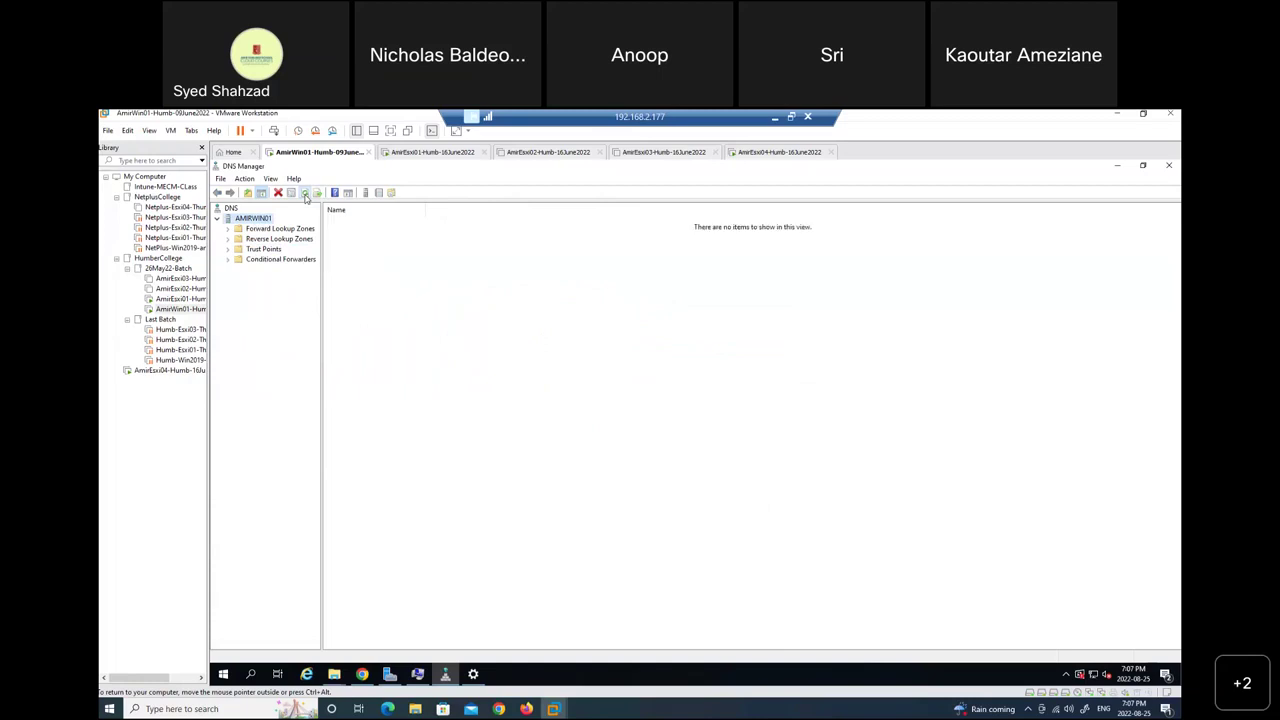
{"action": "left_click", "coordinate": [306, 195]}
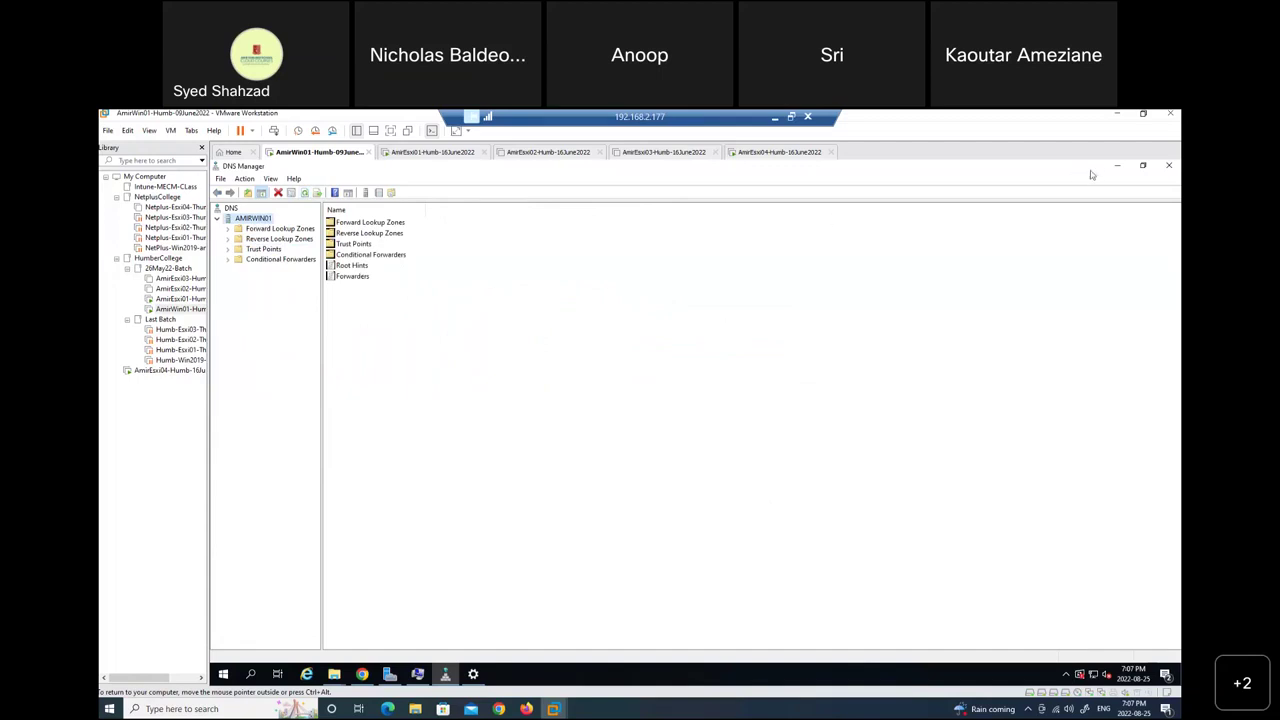
{"action": "left_click", "coordinate": [773, 118]}
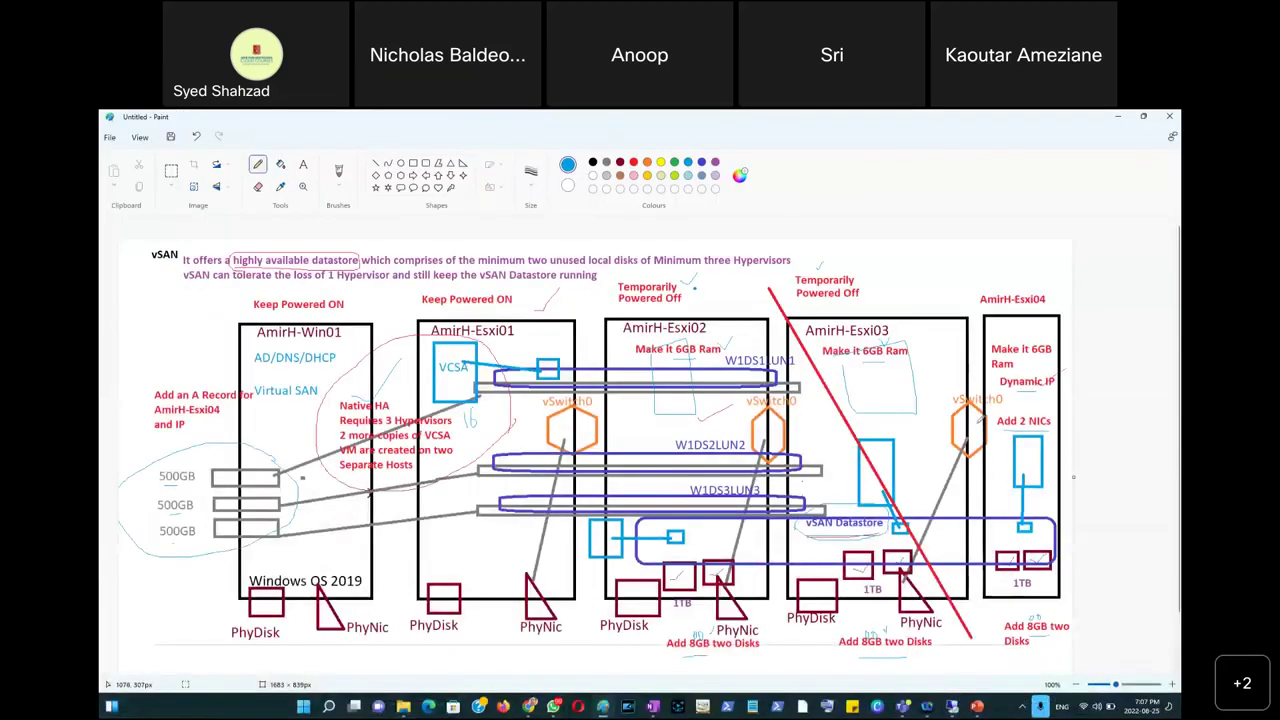
Check off the 'Add an A Record for AmirH-Esxi04' note, then return to VMware.
{"action": "left_click_drag", "start_coordinate": [191, 378], "coordinate": [208, 362]}
{"action": "left_click", "coordinate": [952, 707]}
Review AmirEsxi04's hardware settings (6.1 GB memory, 200 GB disk, three adapters) and close them.
{"action": "left_click", "coordinate": [770, 153]}
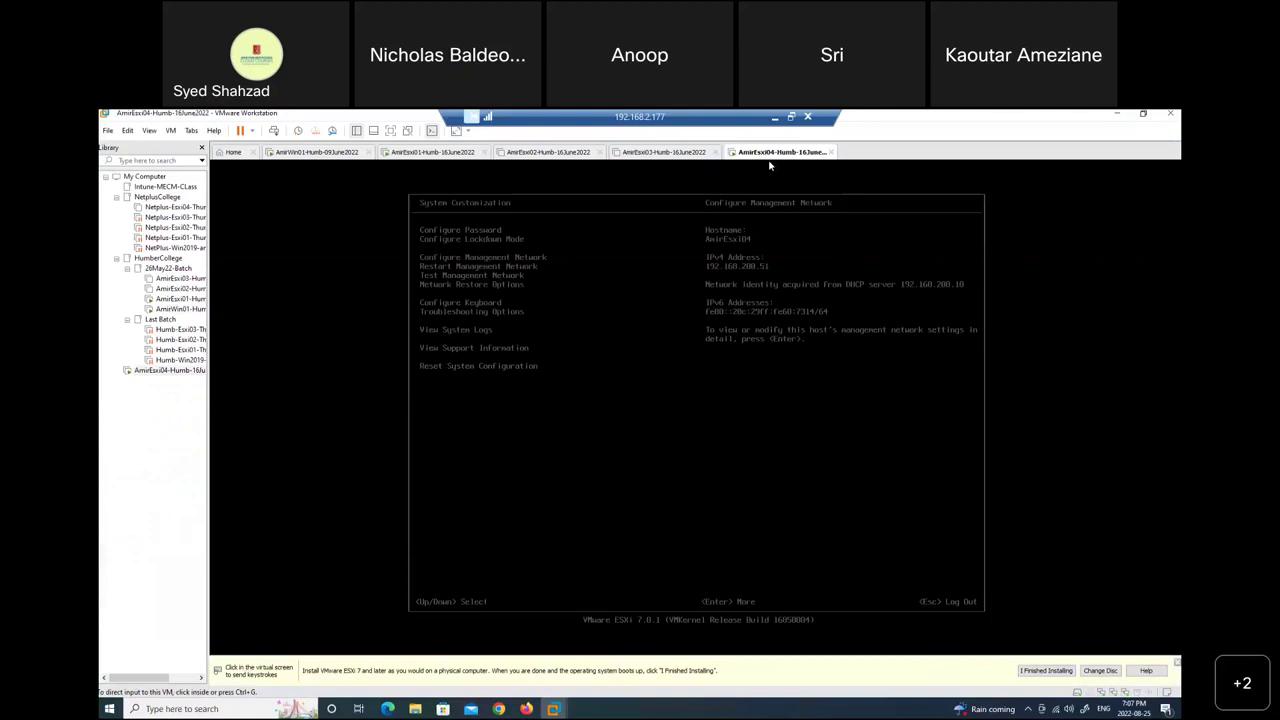
{"action": "right_click", "coordinate": [771, 157]}
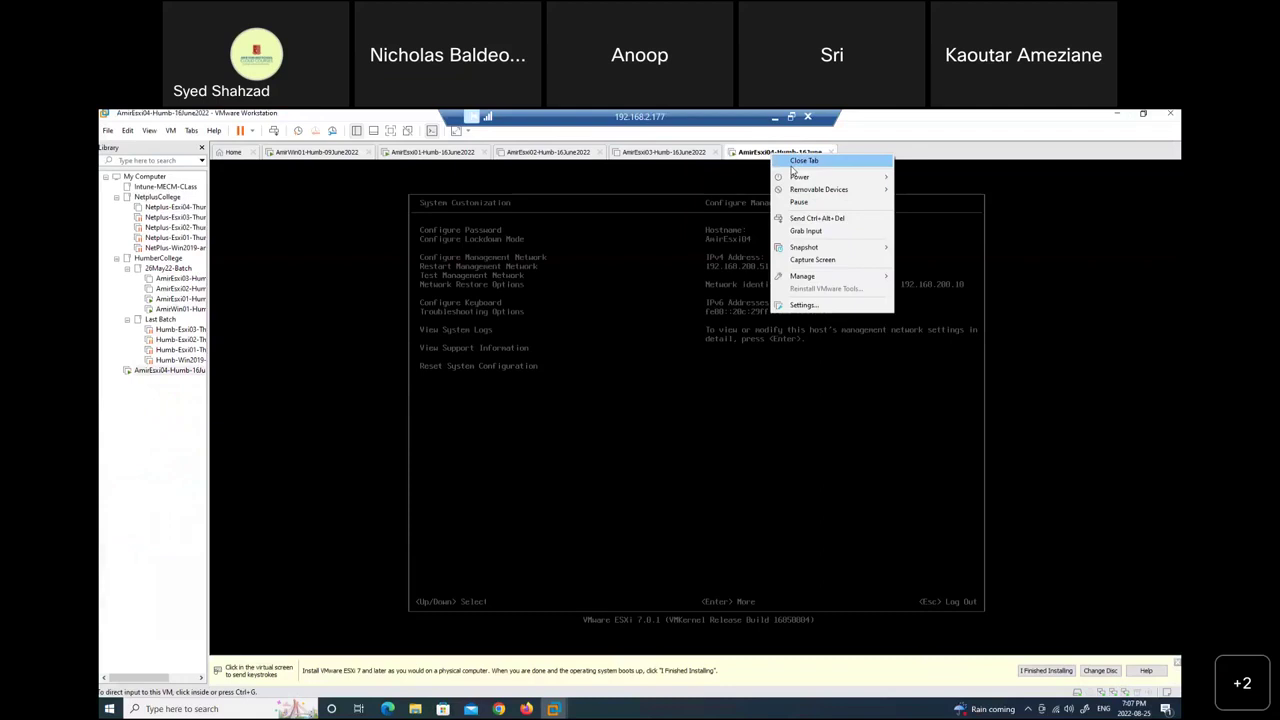
{"action": "left_click", "coordinate": [814, 306]}
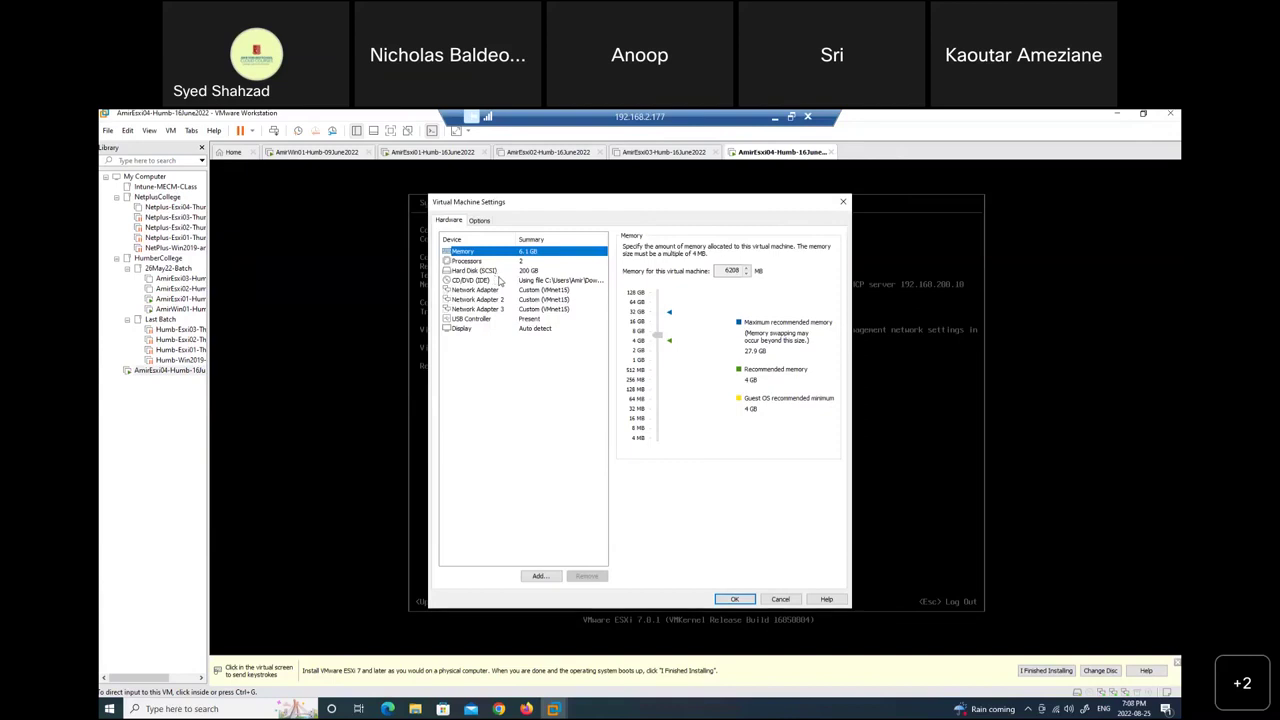
{"action": "left_click", "coordinate": [772, 598]}
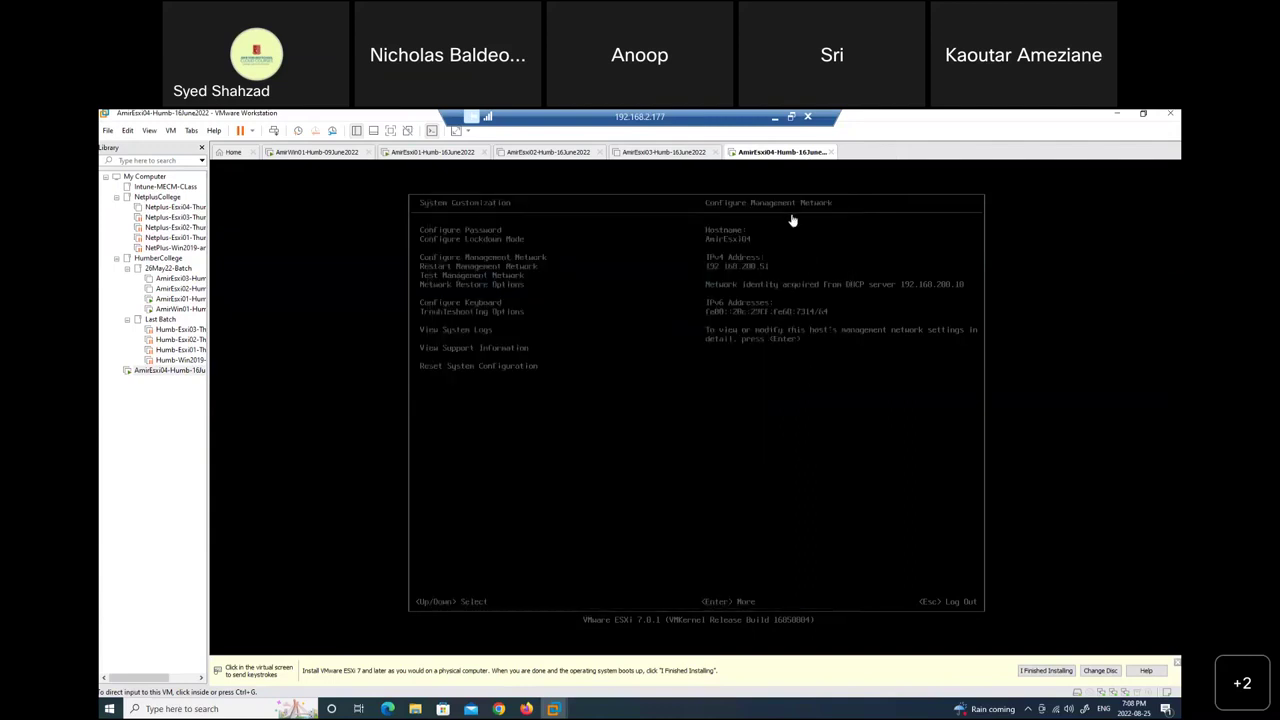
Shut down the AmirEsxi04 guest via Power > Shut Down Guest and confirm.
{"action": "right_click", "coordinate": [758, 160]}
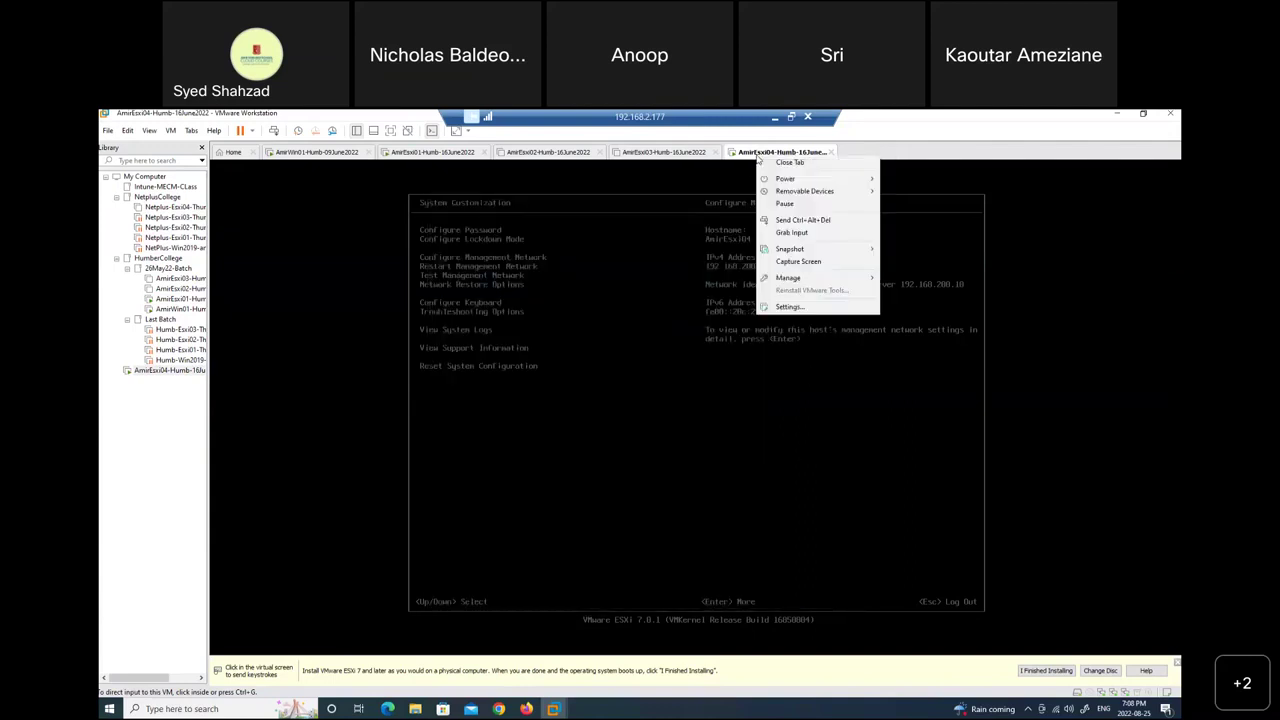
{"action": "mouse_move", "coordinate": [796, 181]}
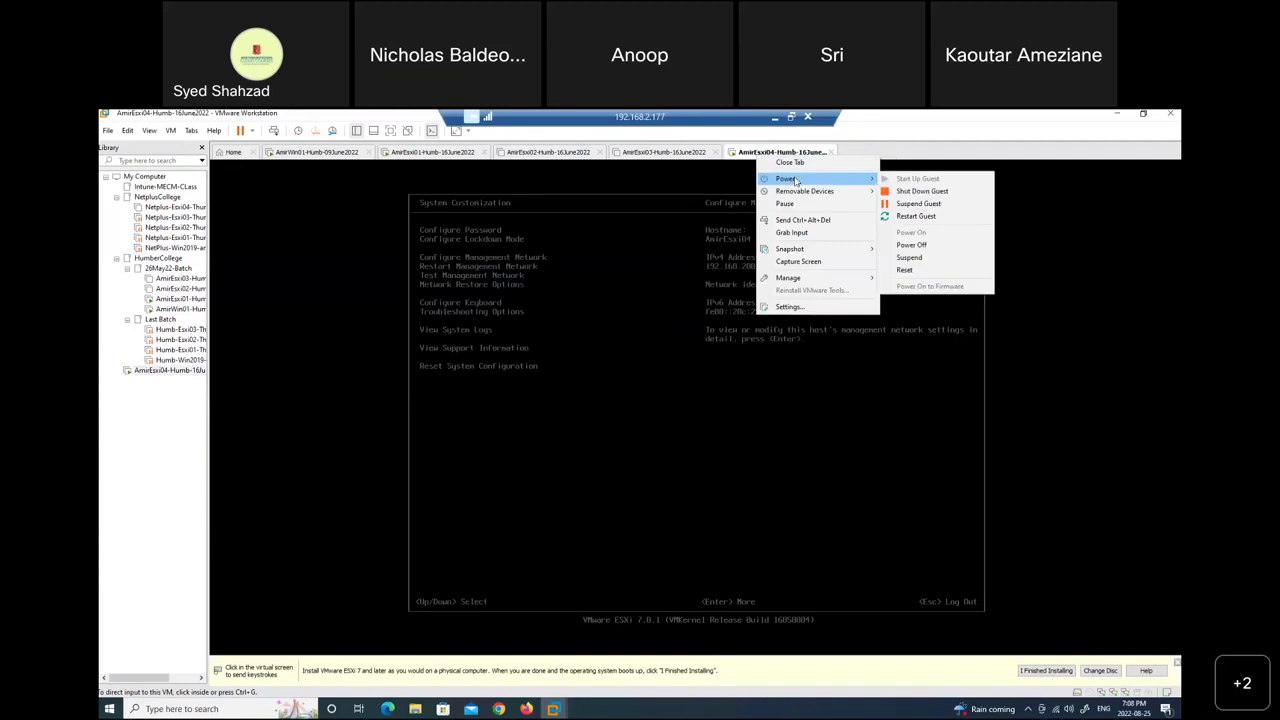
{"action": "left_click", "coordinate": [966, 197]}
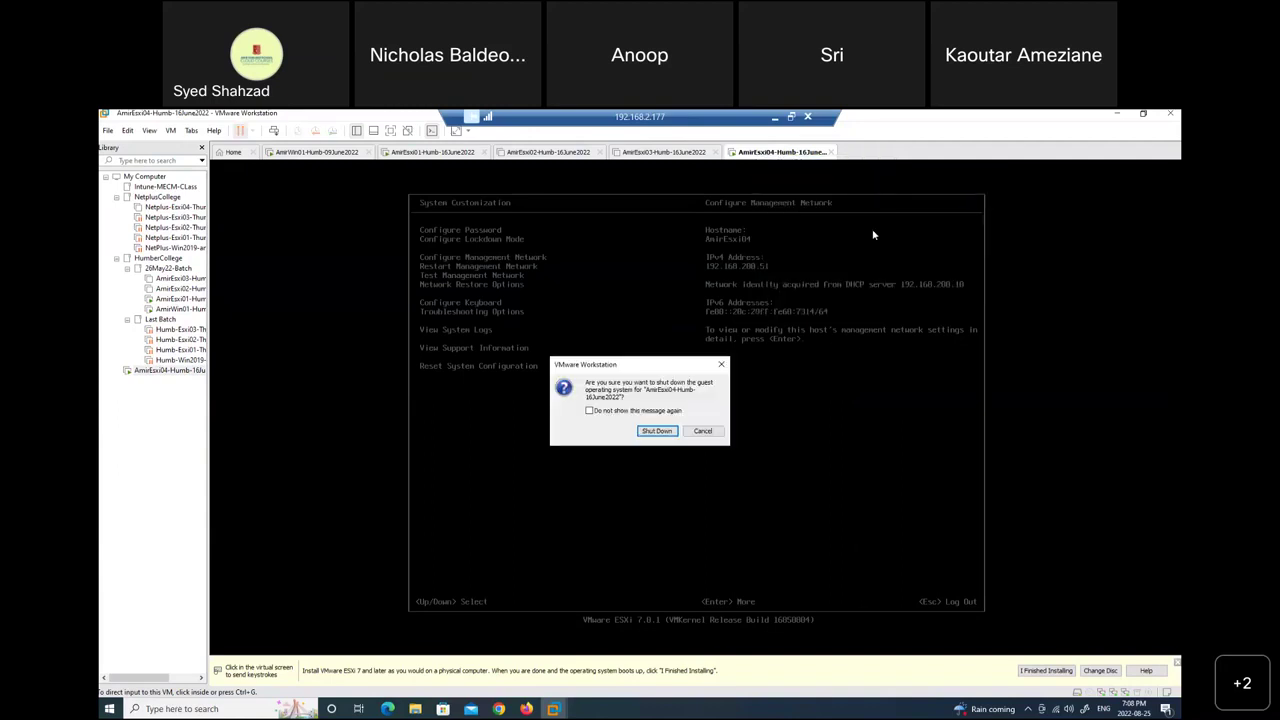
{"action": "left_click", "coordinate": [656, 430]}
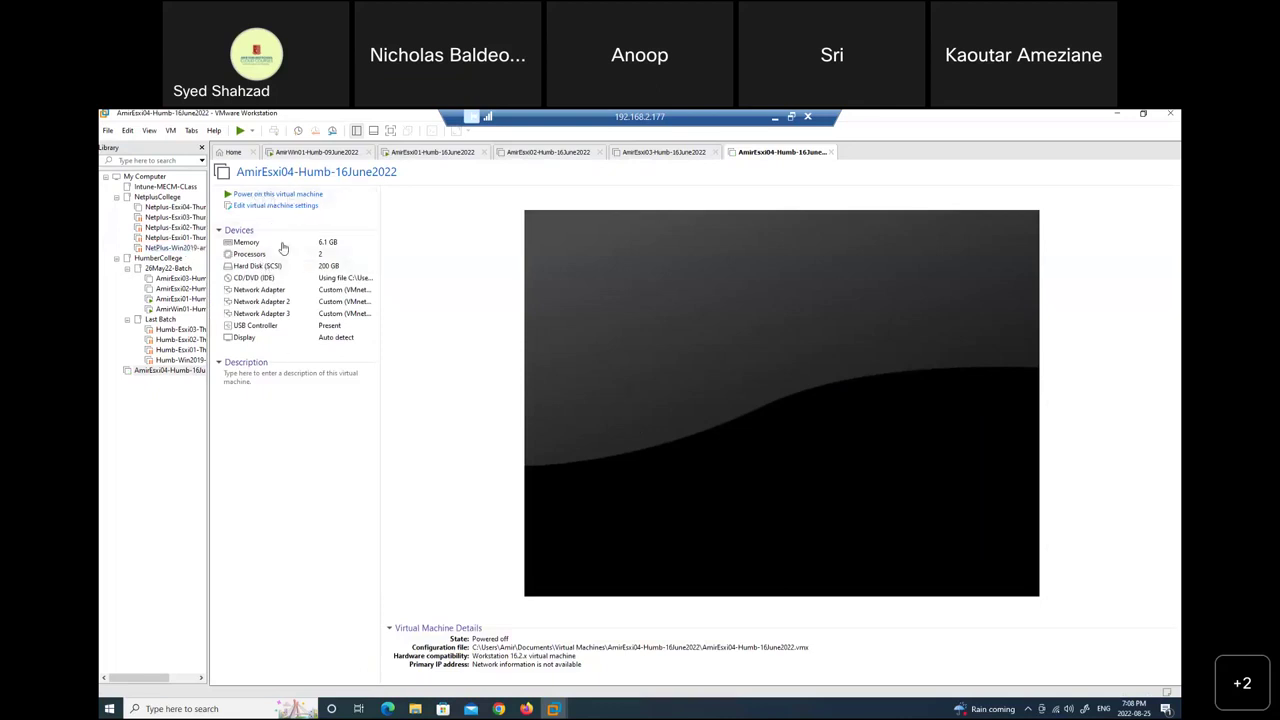
Add a new 800 GB NVMe virtual hard disk to AmirEsxi04's hardware.
{"action": "left_click", "coordinate": [277, 207]}
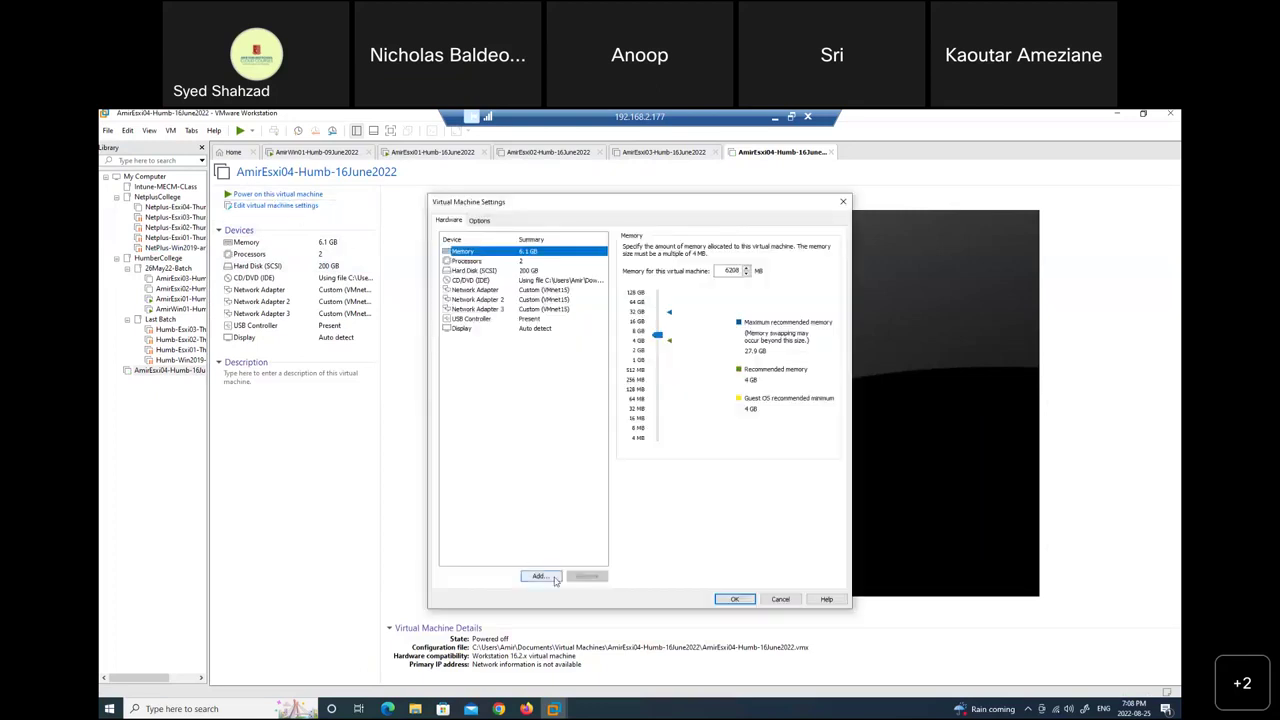
{"action": "left_click", "coordinate": [538, 577]}
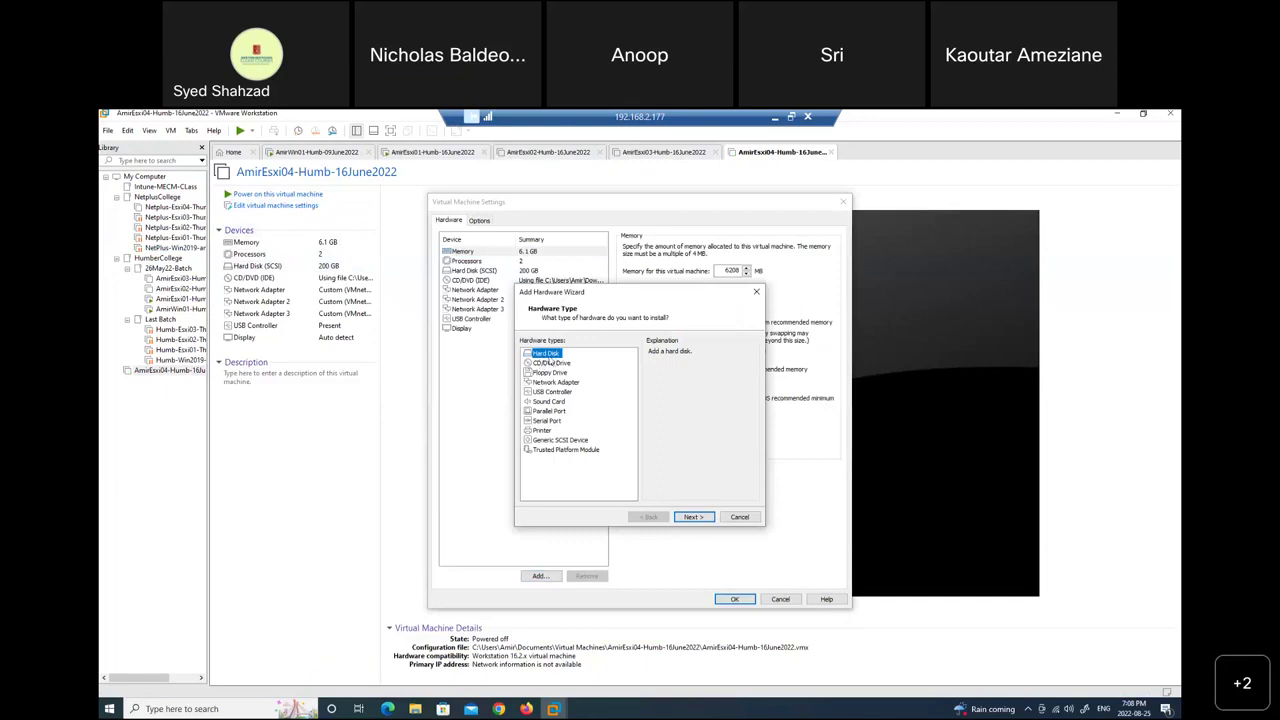
{"action": "left_click", "coordinate": [692, 518]}
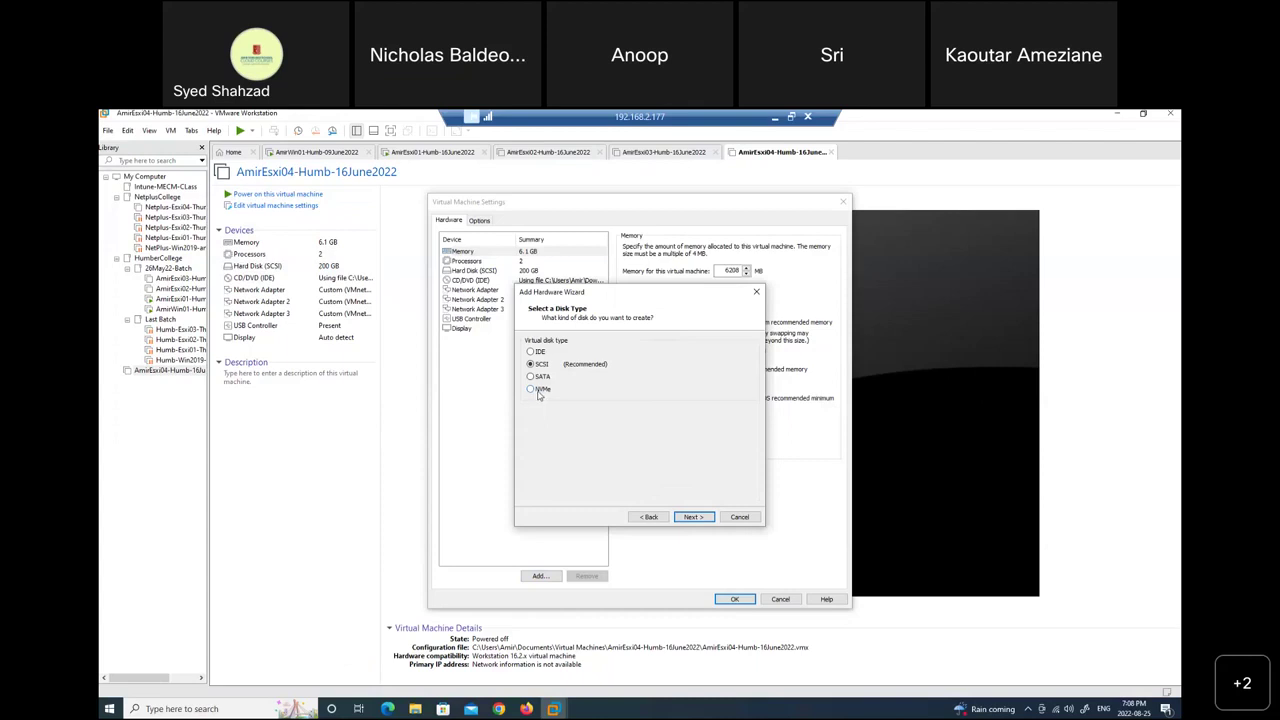
{"action": "left_click", "coordinate": [693, 518]}
{"action": "left_click", "coordinate": [693, 518]}
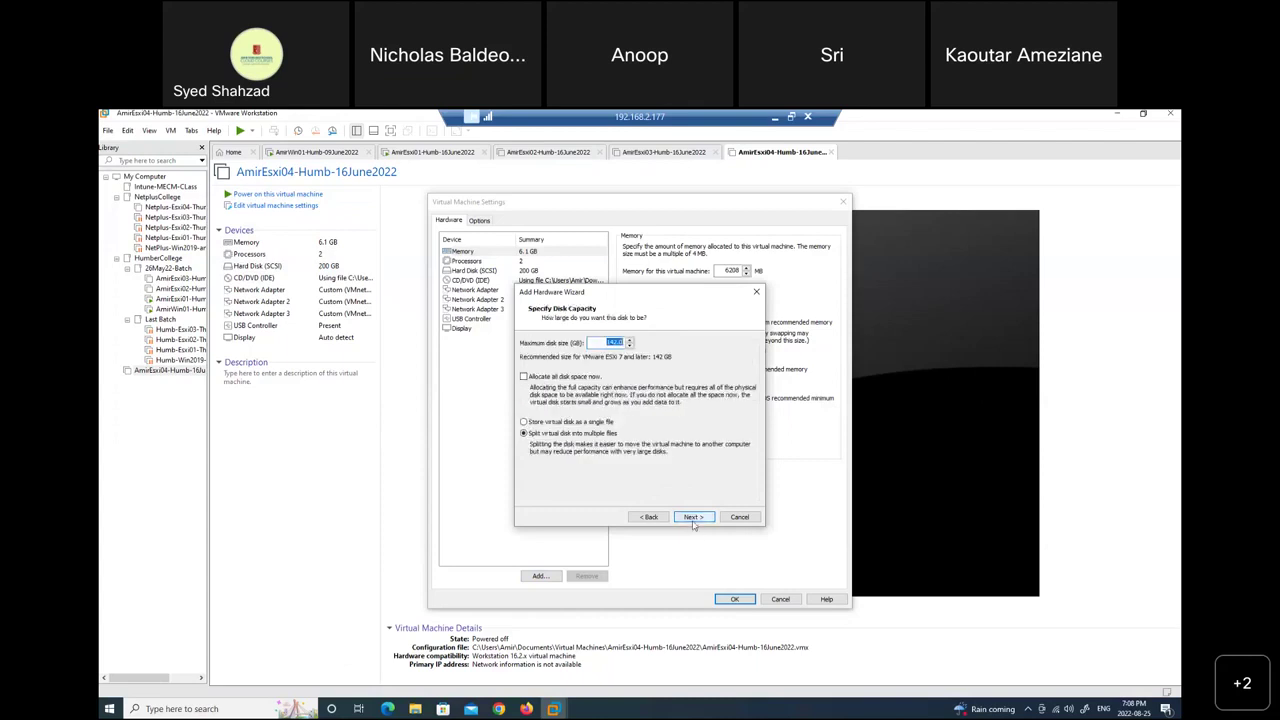
{"action": "type", "text": "800"}
{"action": "left_click", "coordinate": [694, 518]}
{"action": "left_click", "coordinate": [694, 518]}
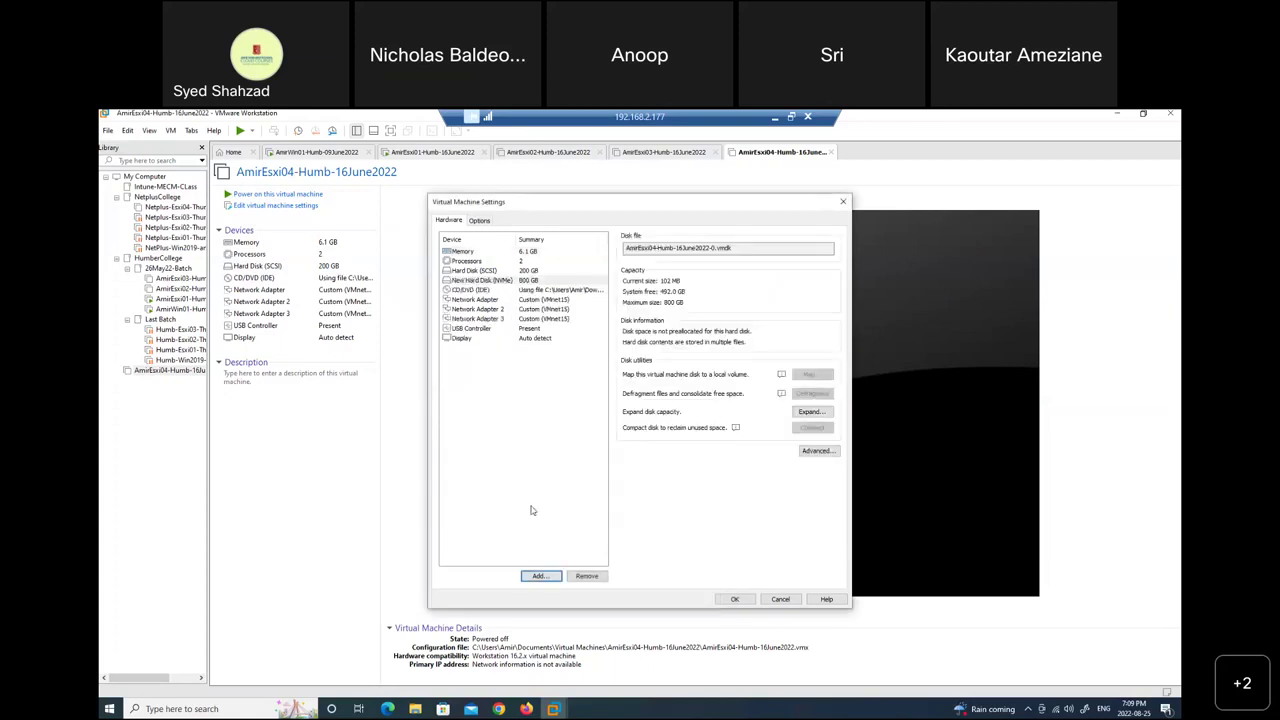
Add a second new 800 GB NVMe virtual hard disk.
{"action": "left_click", "coordinate": [536, 578]}
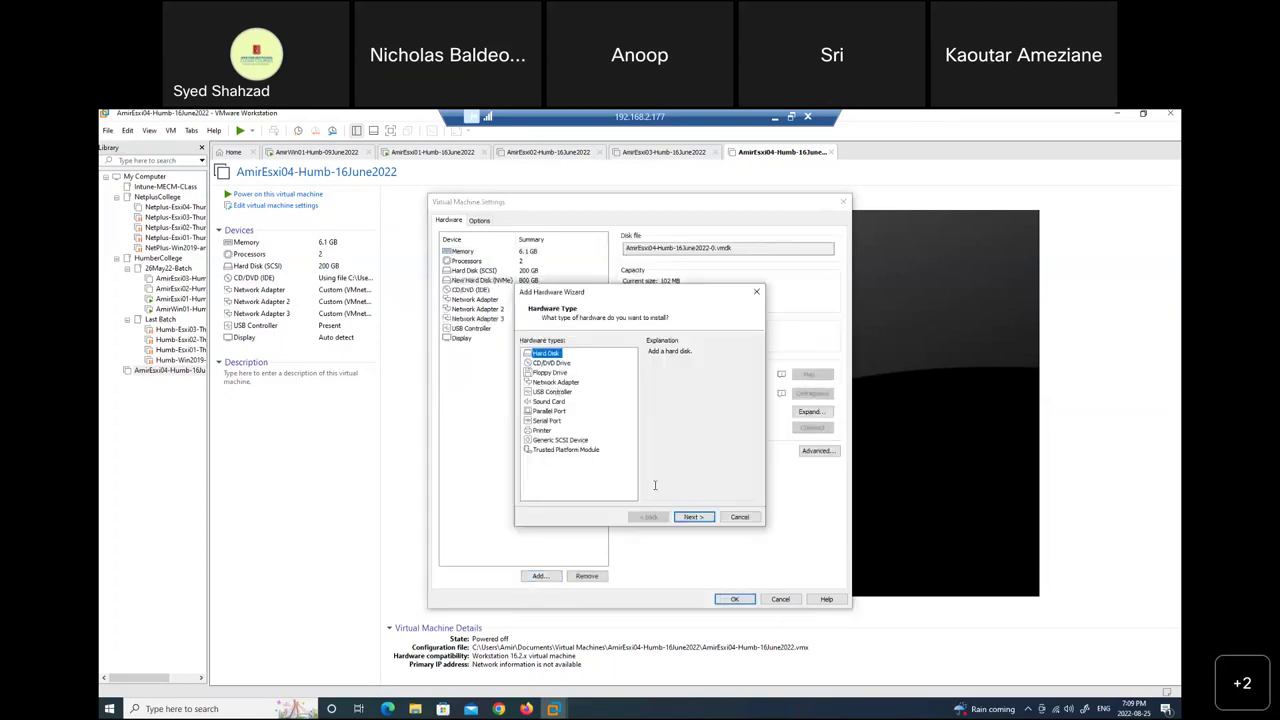
{"action": "left_click", "coordinate": [694, 517]}
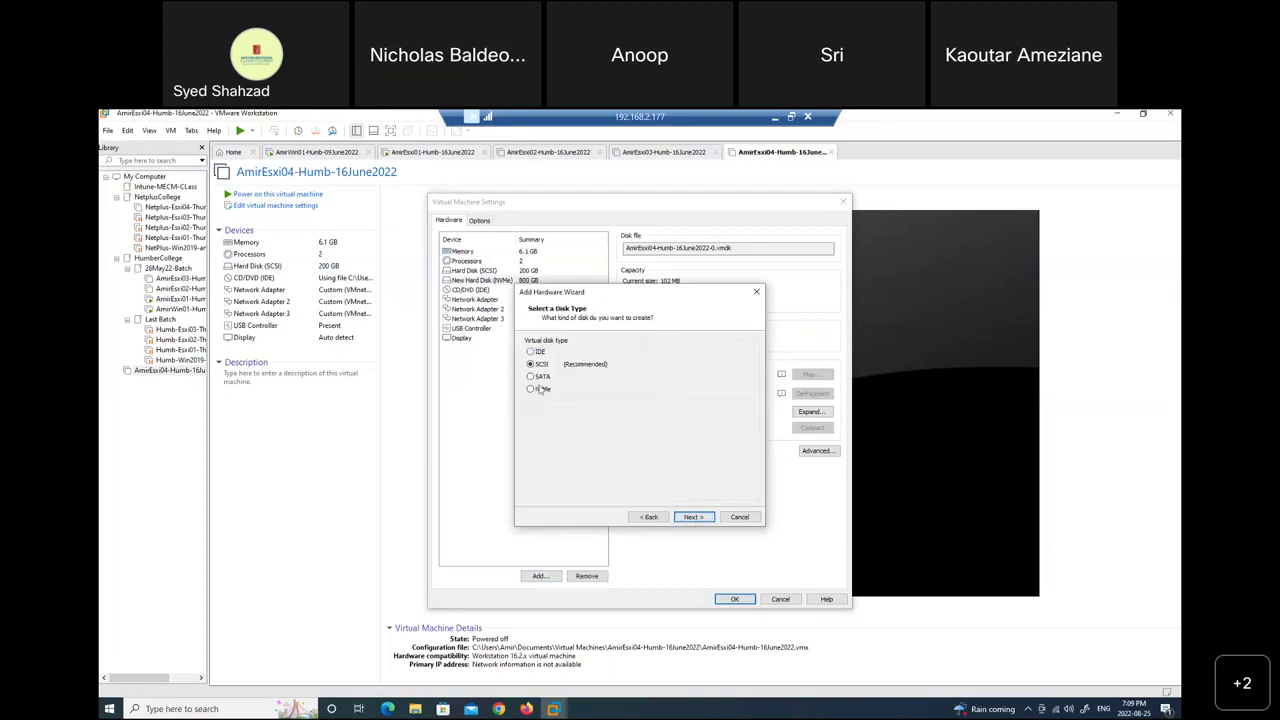
{"action": "left_click", "coordinate": [694, 518]}
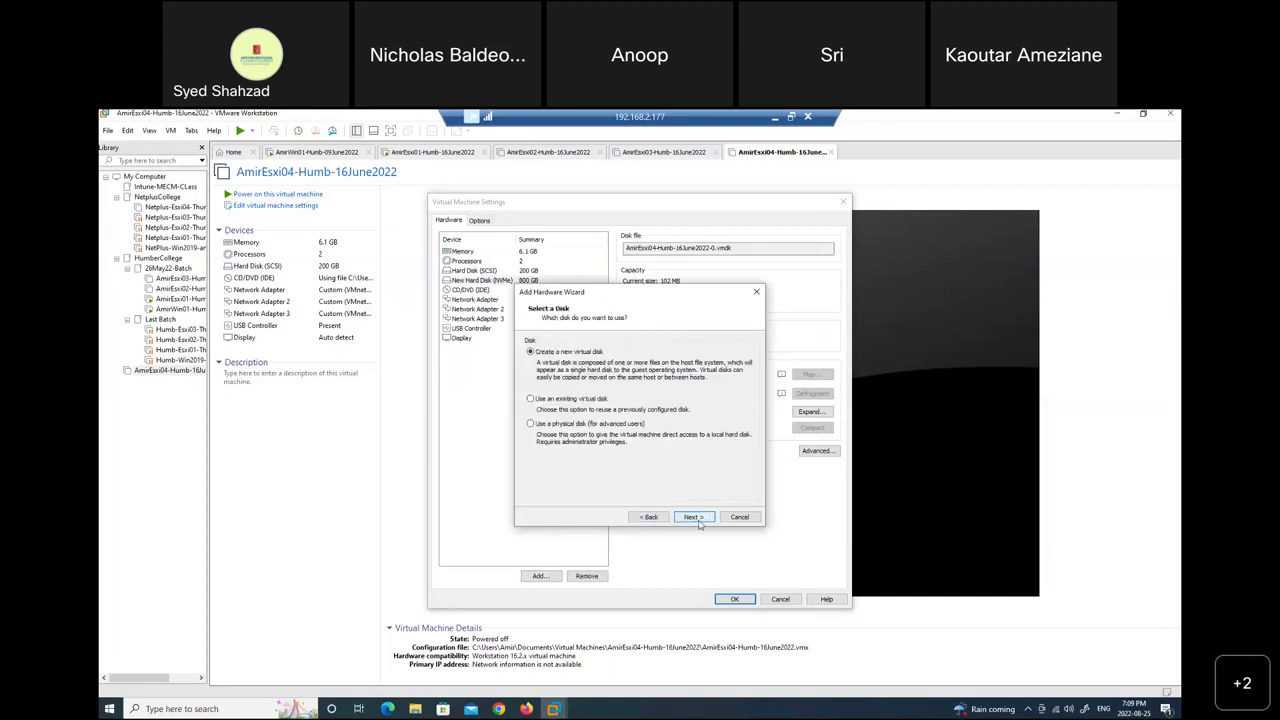
{"action": "left_click", "coordinate": [694, 517]}
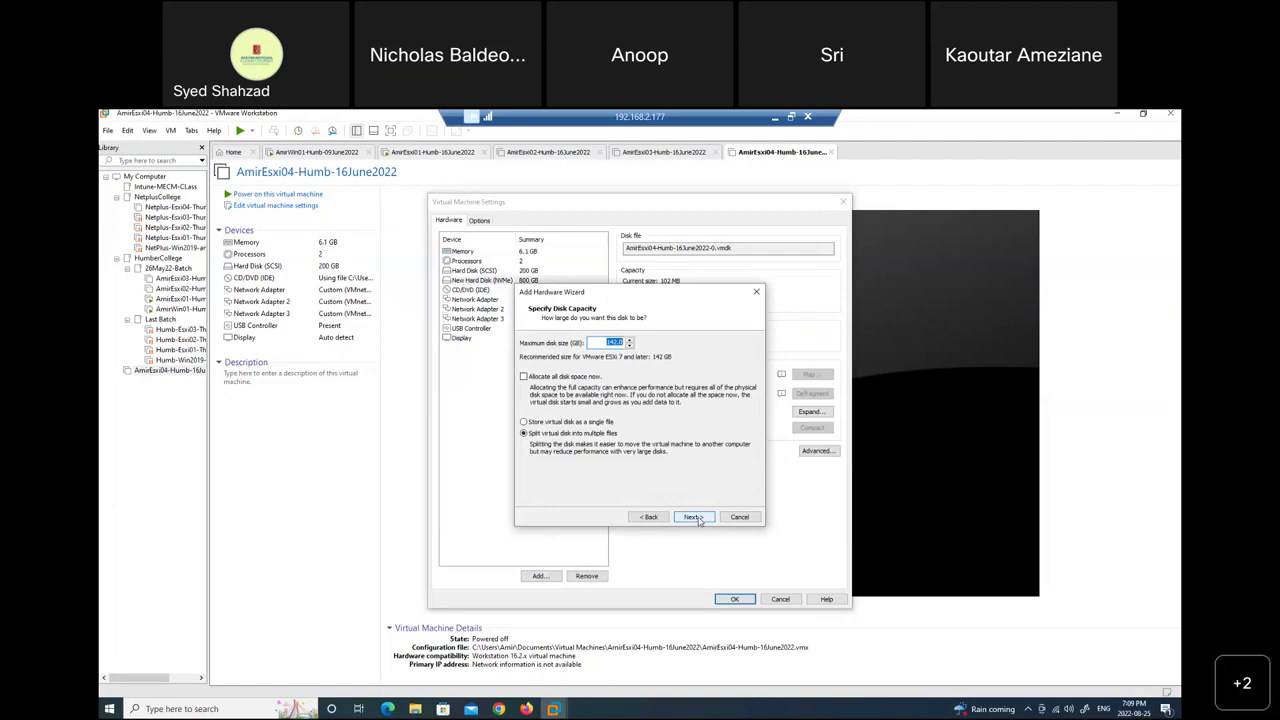
{"action": "type", "text": "800"}
{"action": "left_click", "coordinate": [692, 517]}
{"action": "left_click", "coordinate": [692, 517]}
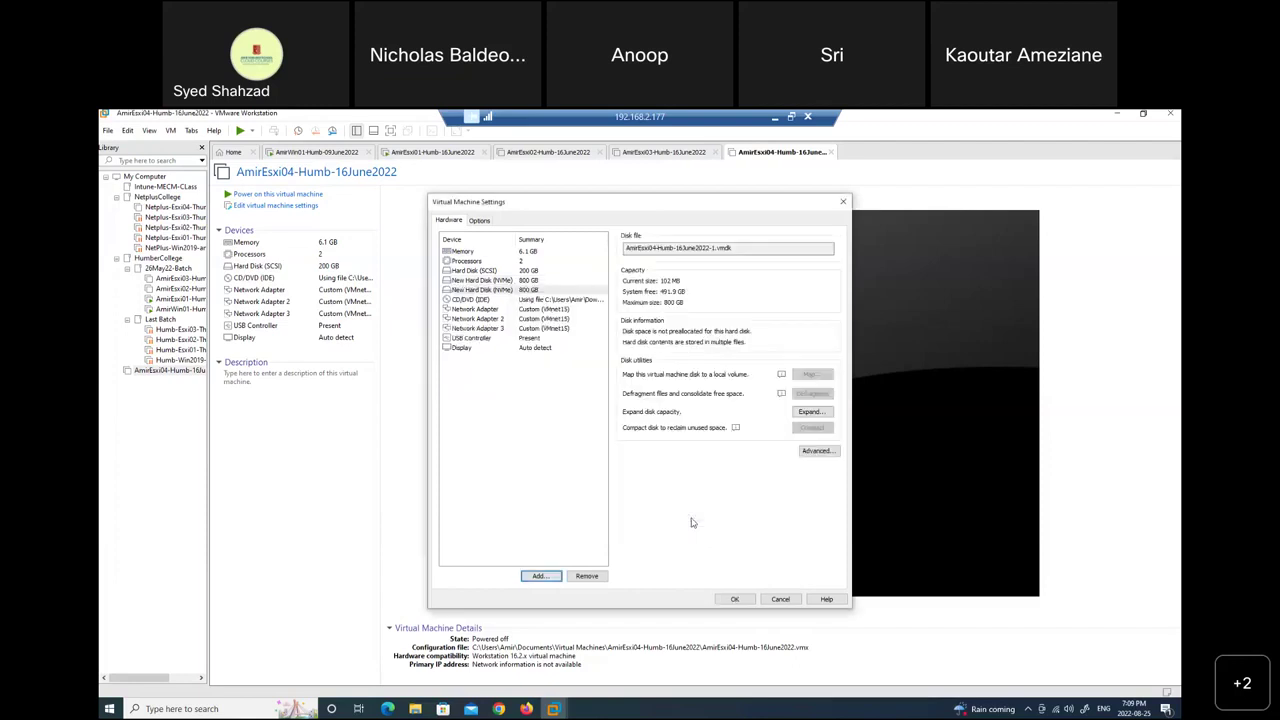
Save the settings, power on AmirEsxi04, and switch to AmirWin01.
{"action": "left_click", "coordinate": [735, 599]}
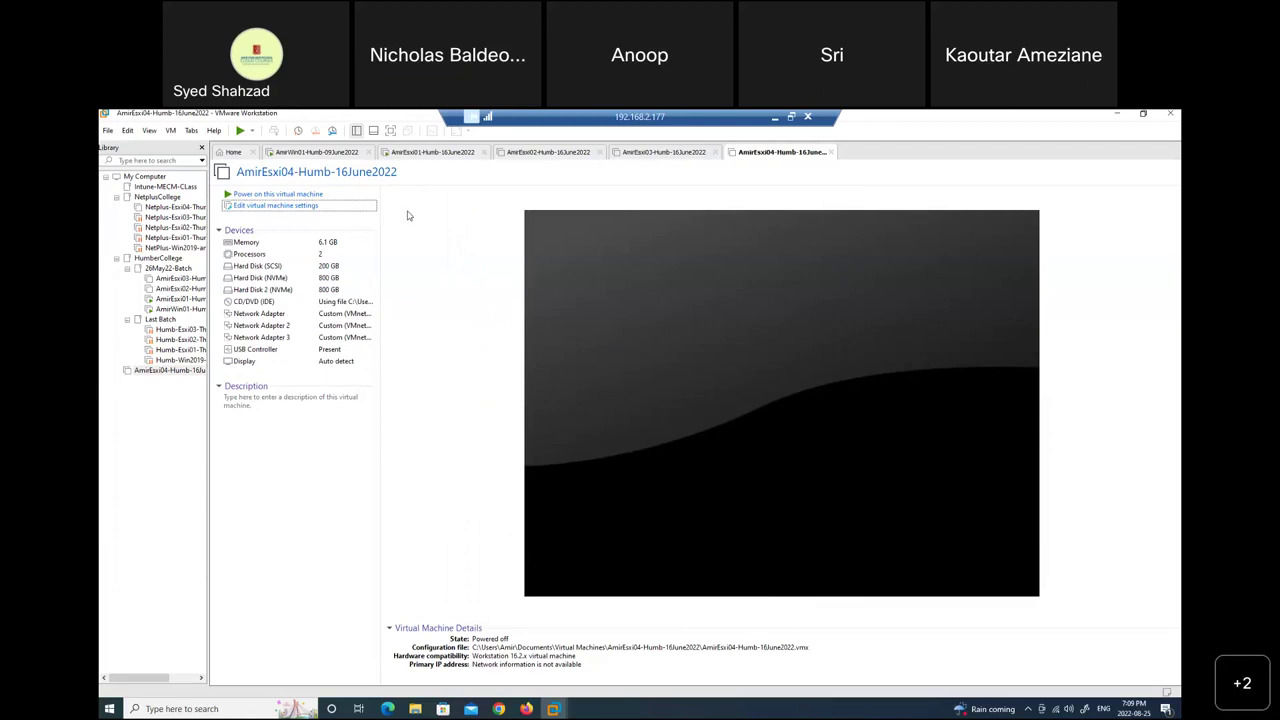
{"action": "left_click", "coordinate": [280, 194]}
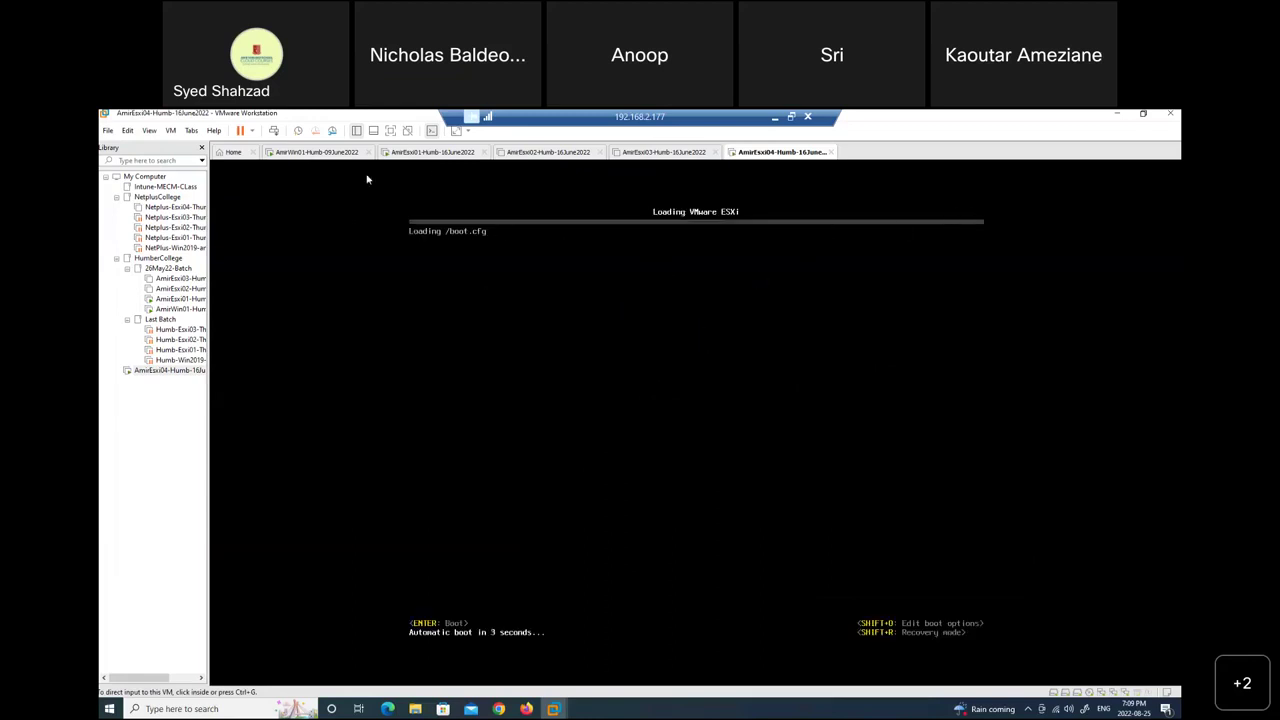
{"action": "left_click", "coordinate": [306, 154]}
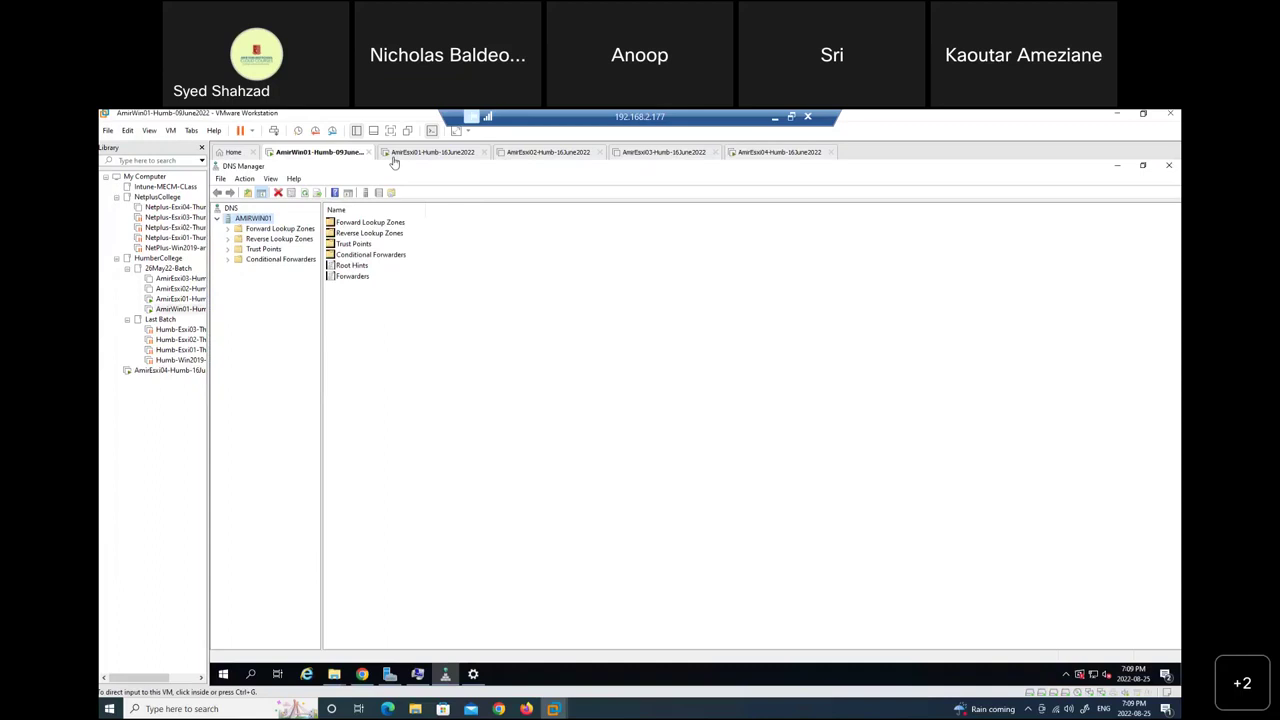
Close DNS Manager and Server Manager on AmirWin01, toggle the vcsa.amirhumb.local warning details, then minimize Workstation.
{"action": "left_click", "coordinate": [1169, 167]}
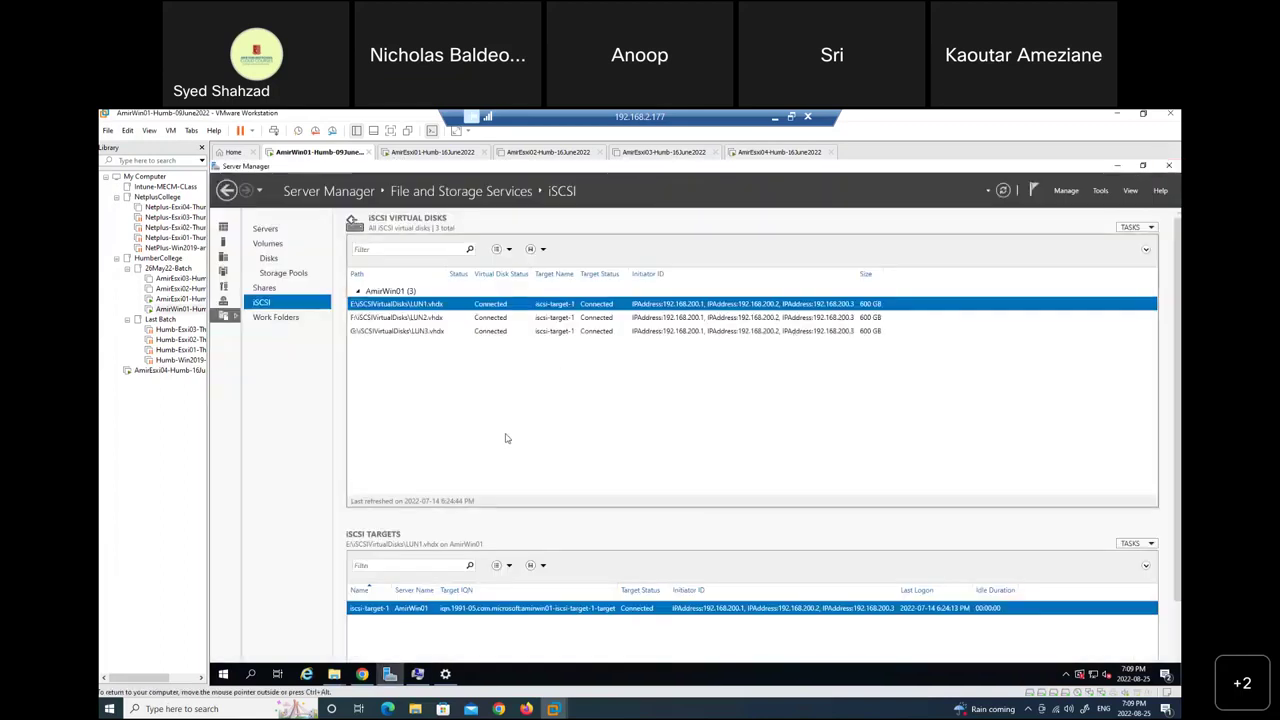
{"action": "left_click", "coordinate": [1118, 166]}
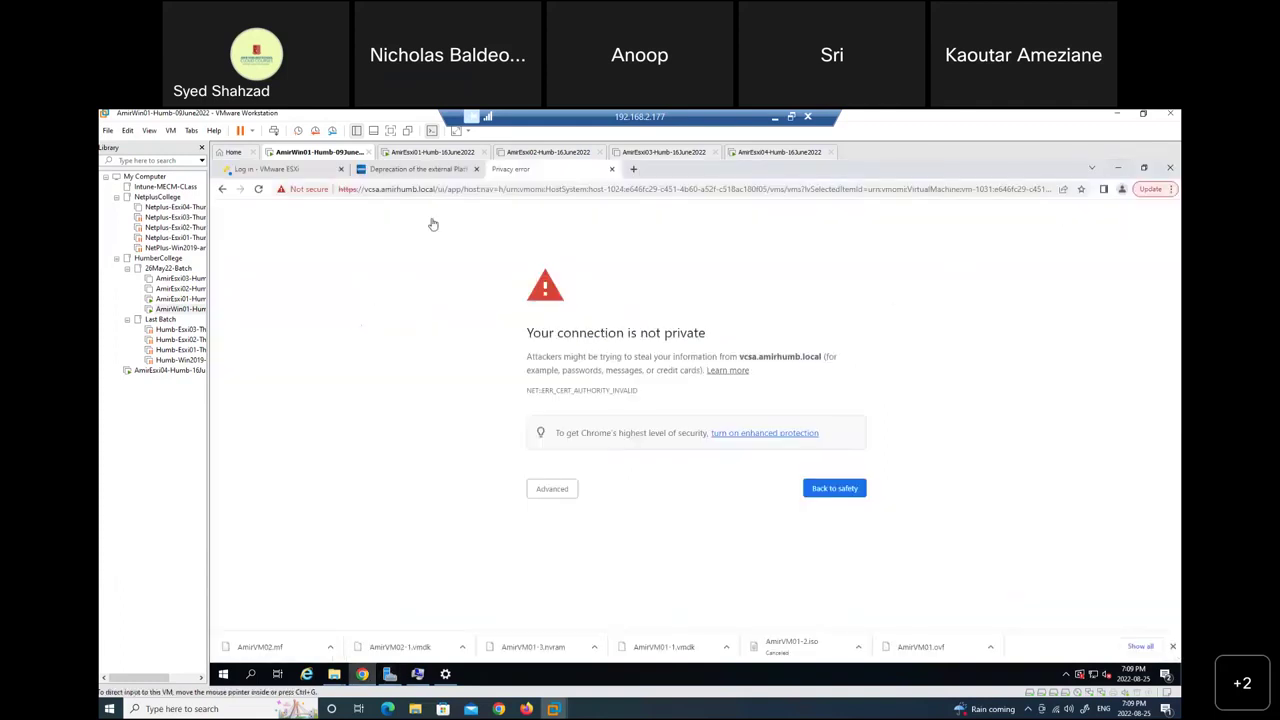
{"action": "left_click", "coordinate": [556, 496]}
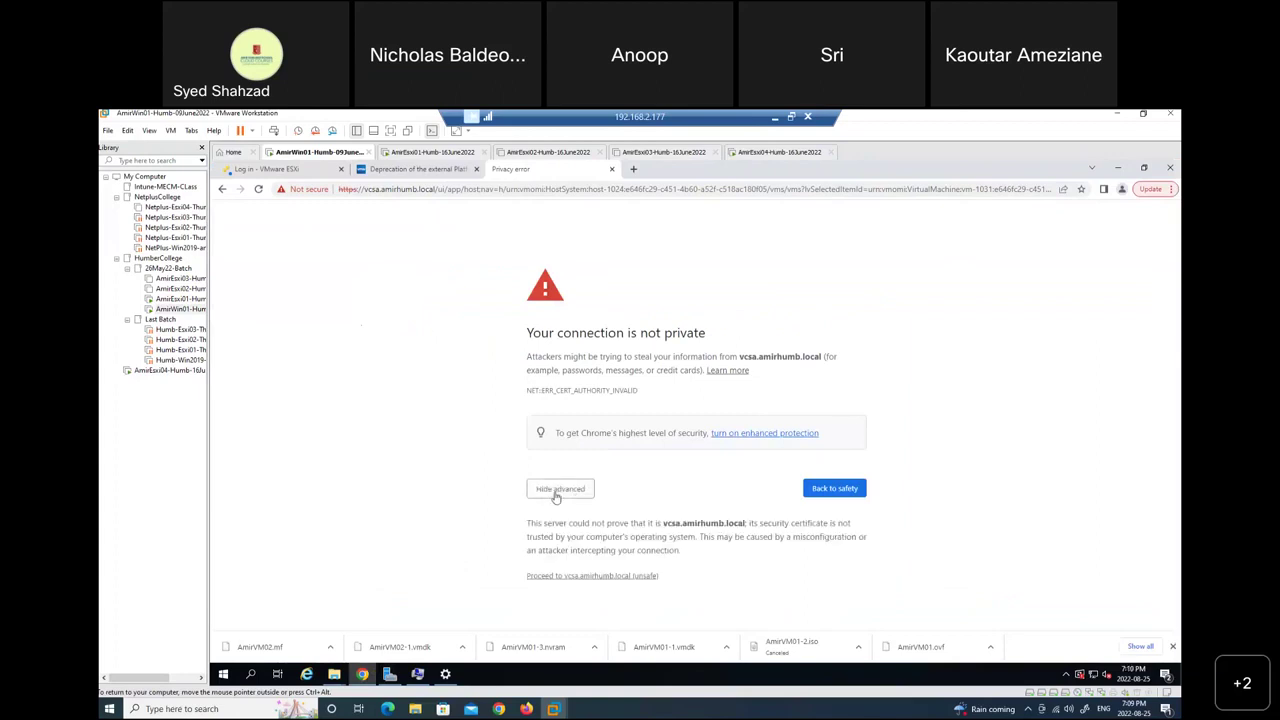
{"action": "left_click", "coordinate": [259, 190]}
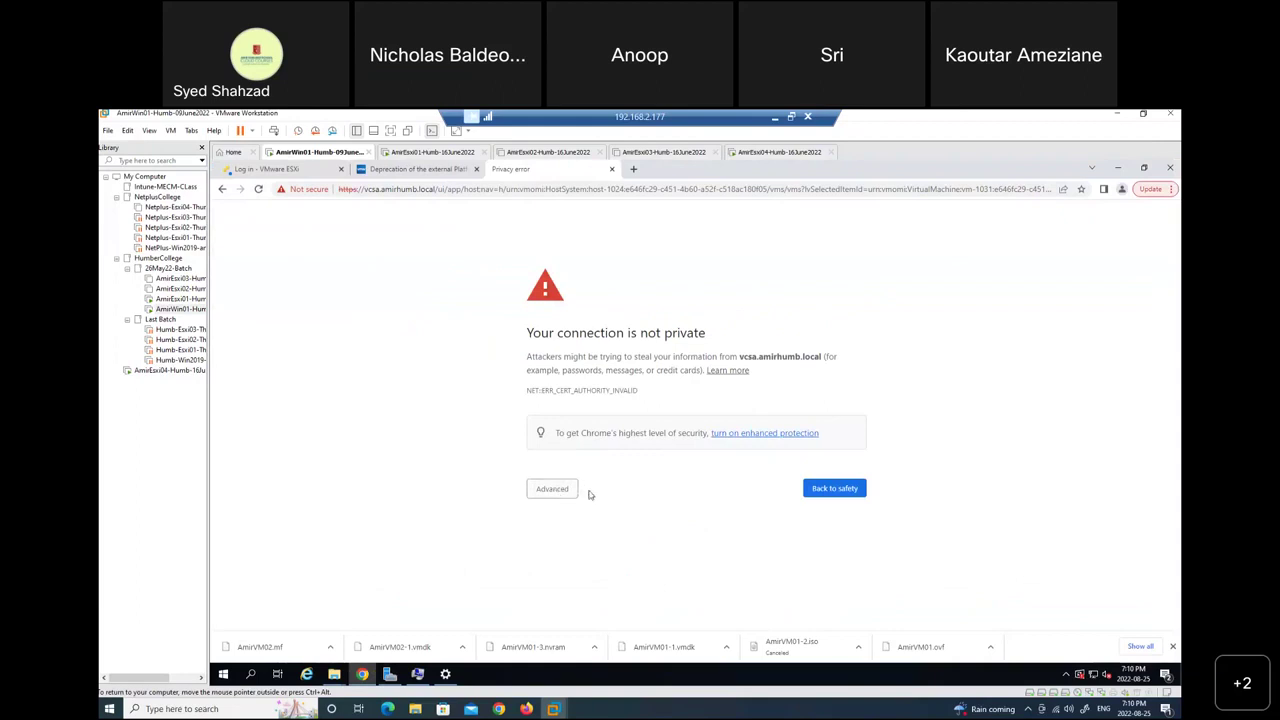
{"action": "left_click", "coordinate": [775, 119]}
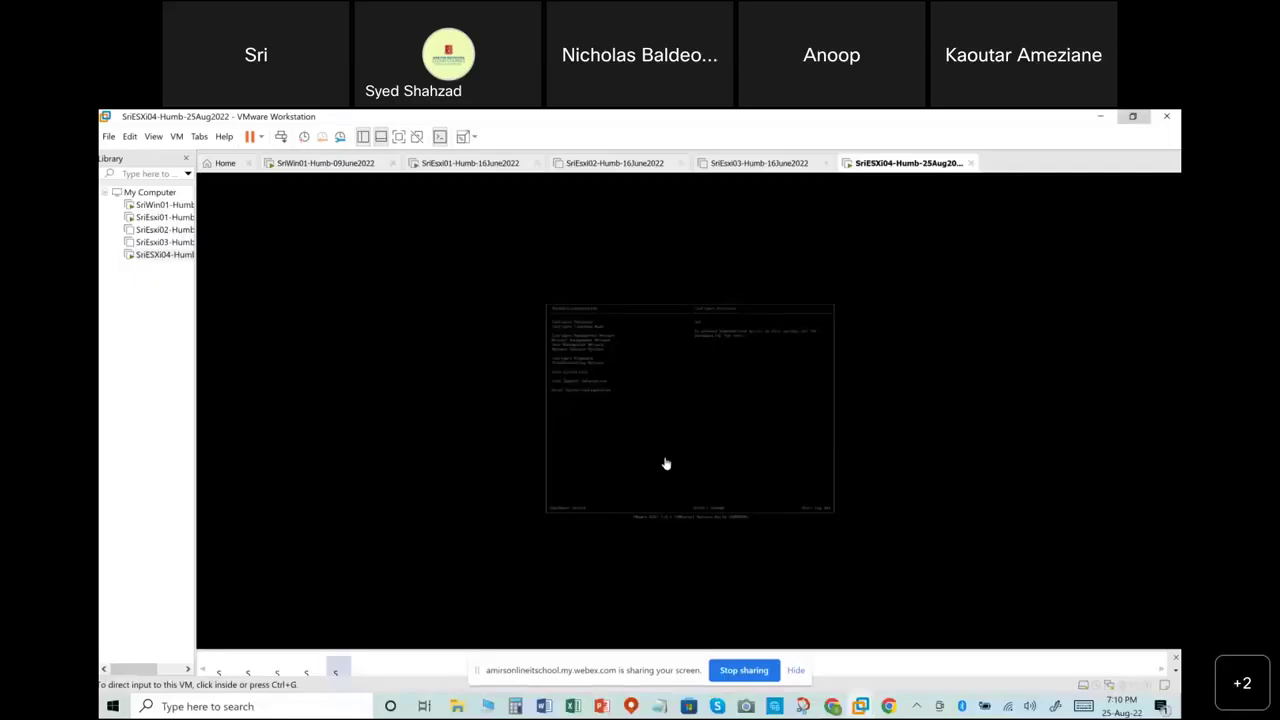
Focus the shared ESXi04 console and wake its System Customization menu with the arrow keys.
{"action": "left_click", "coordinate": [666, 463]}
{"action": "key", "text": "Down"}
{"action": "key", "text": "Up"}
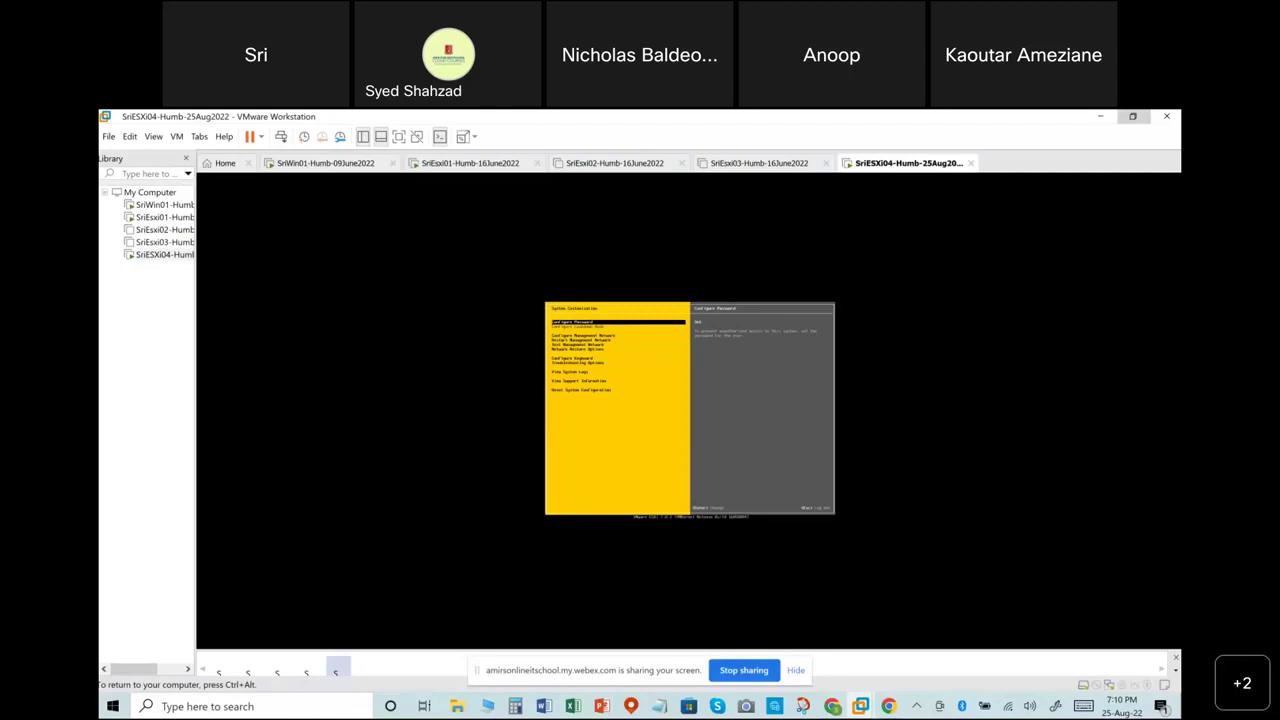
Under Configure Management Network > DNS Configuration, select 'Use the following DNS server addresses and hostname'.
{"action": "key", "text": "Down"}
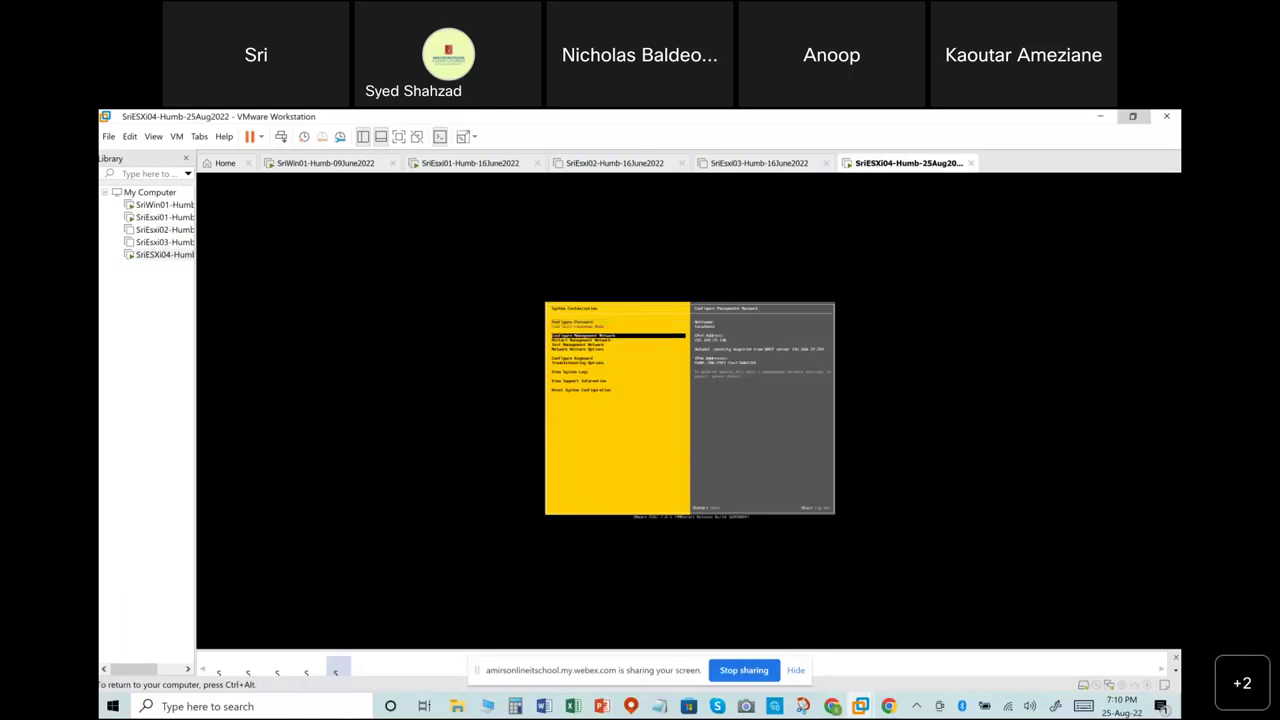
{"action": "key", "text": "Return"}
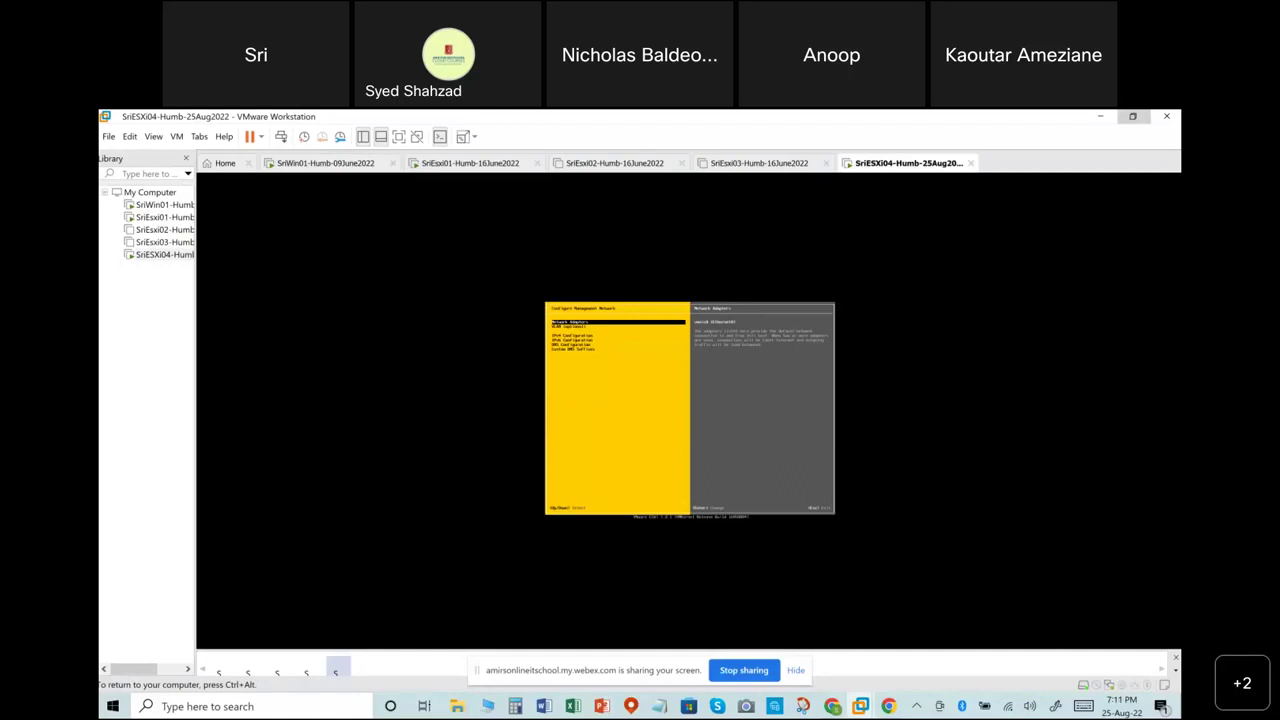
{"action": "key", "text": "Down"}
{"action": "key", "text": "Down"}
{"action": "key", "text": "Down"}
{"action": "key", "text": "Down"}
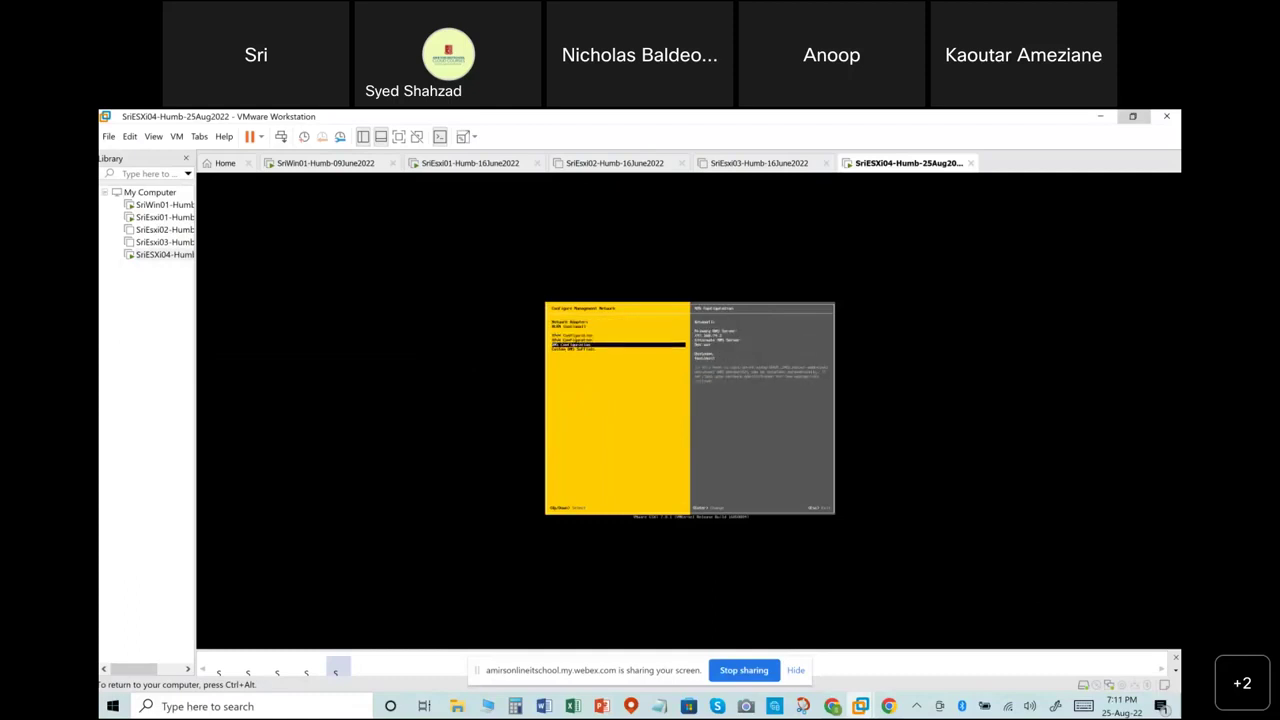
{"action": "key", "text": "Return"}
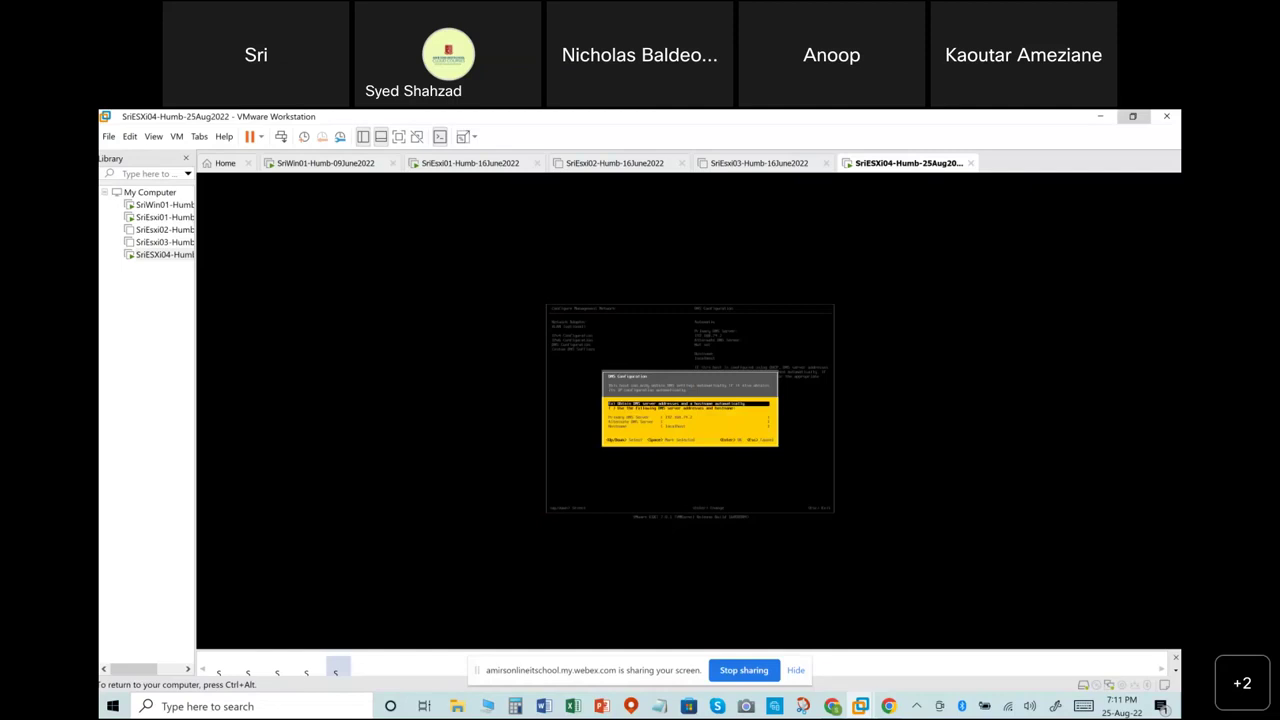
{"action": "key", "text": "Down"}
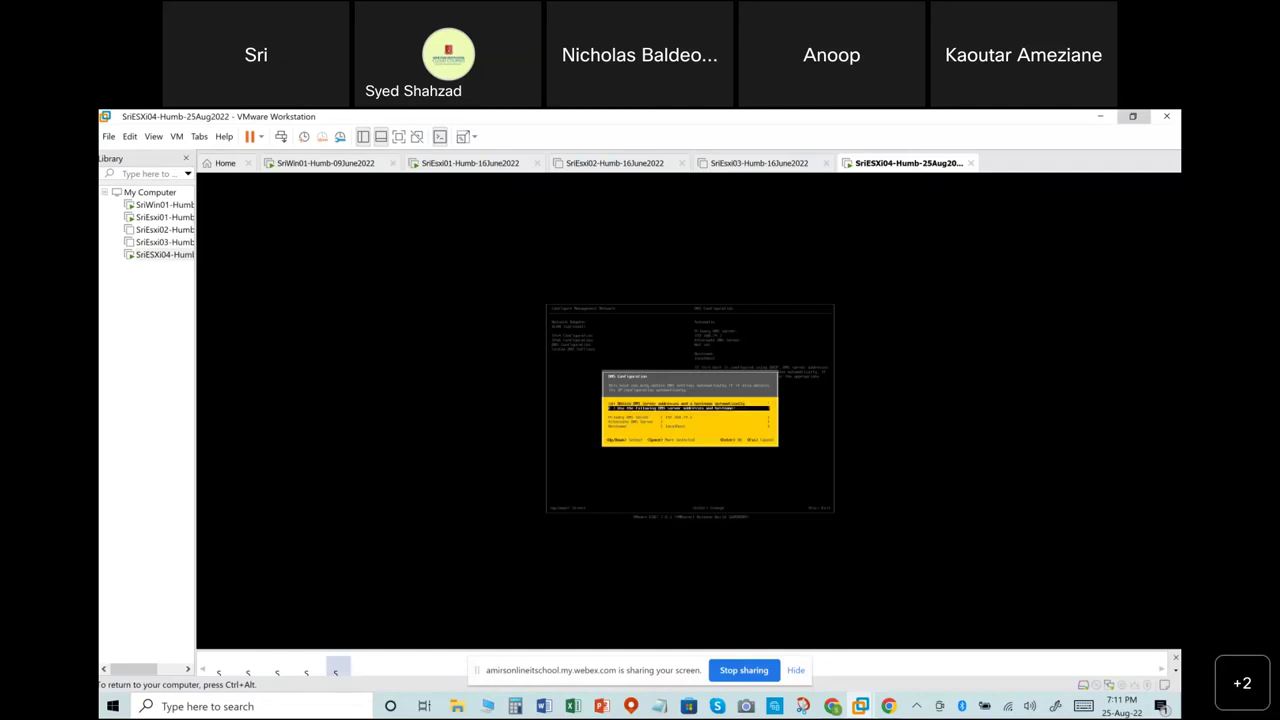
{"action": "key", "text": "space"}
{"action": "key", "text": "Down"}
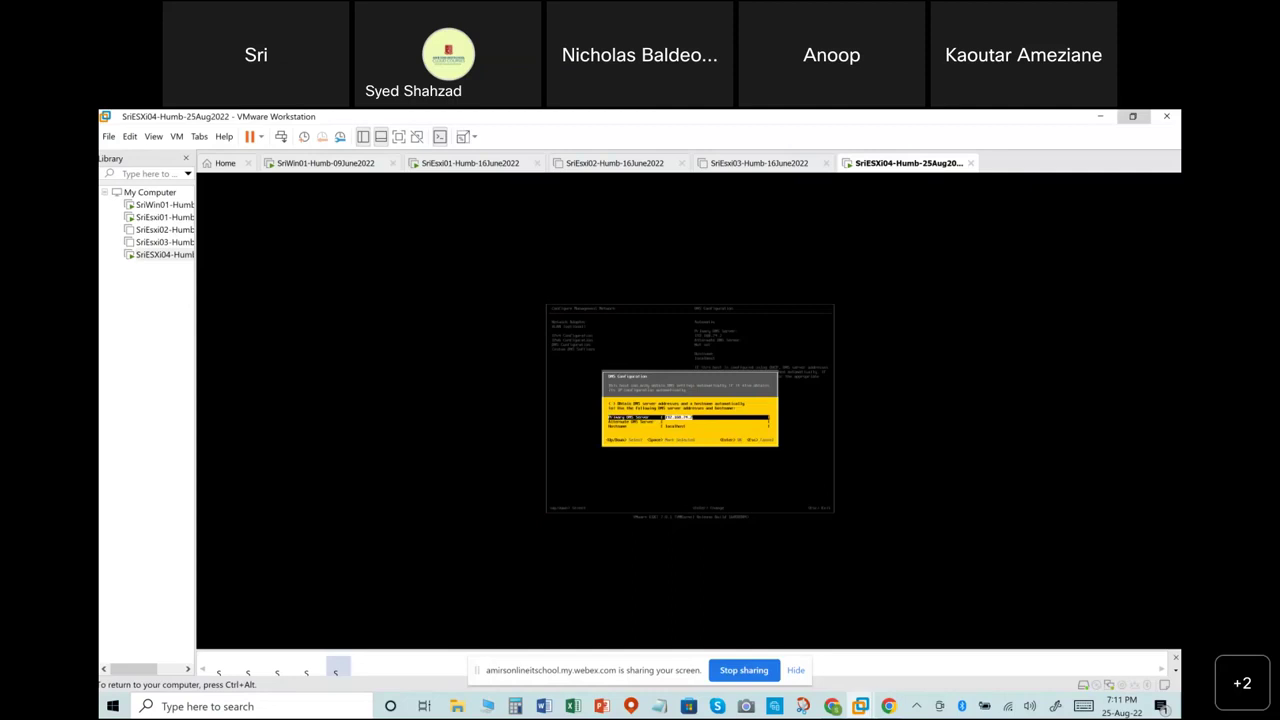
{"action": "key", "text": "Down"}
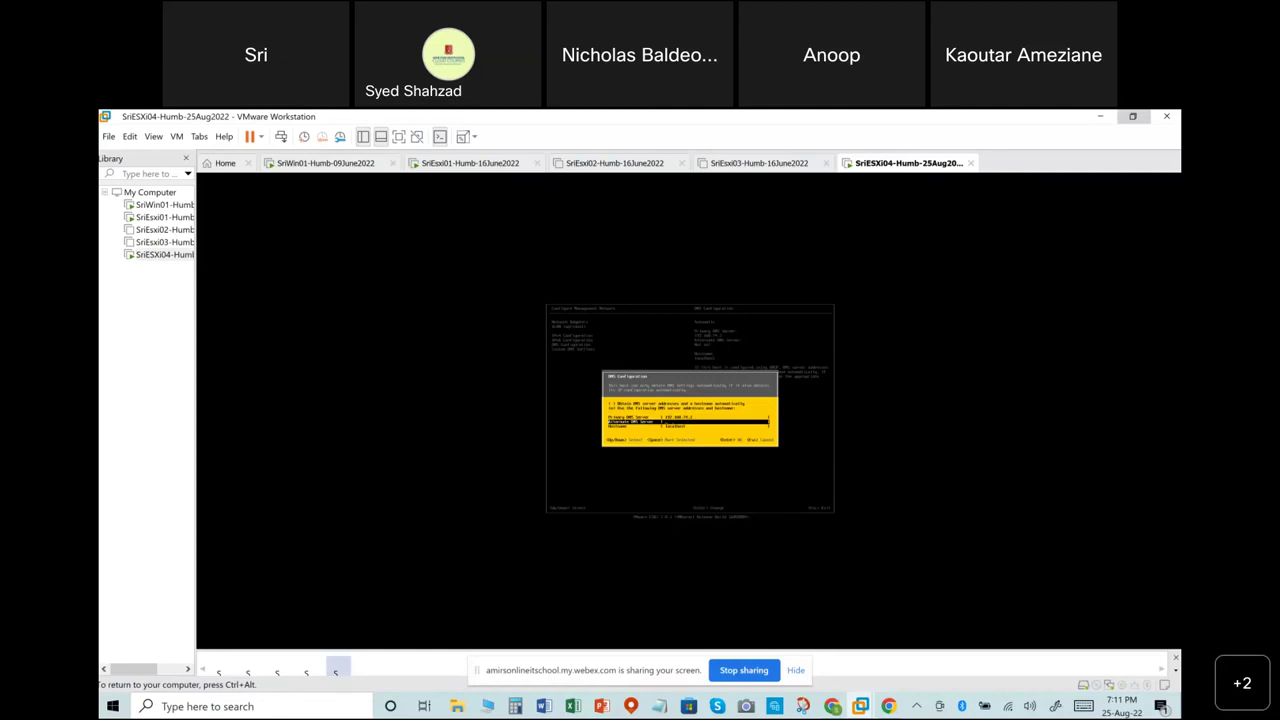
Replace the default hostname localhost with SriEsx.
{"action": "key", "text": "Up"}
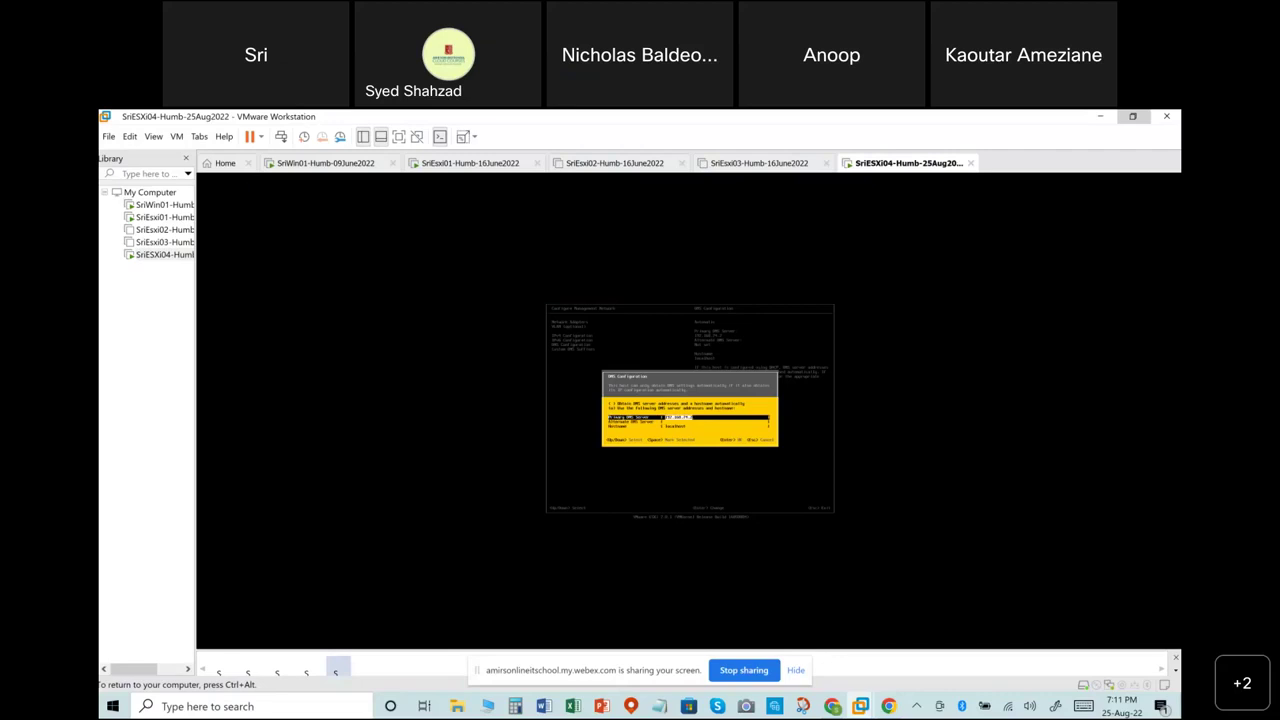
{"action": "key", "text": "Down"}
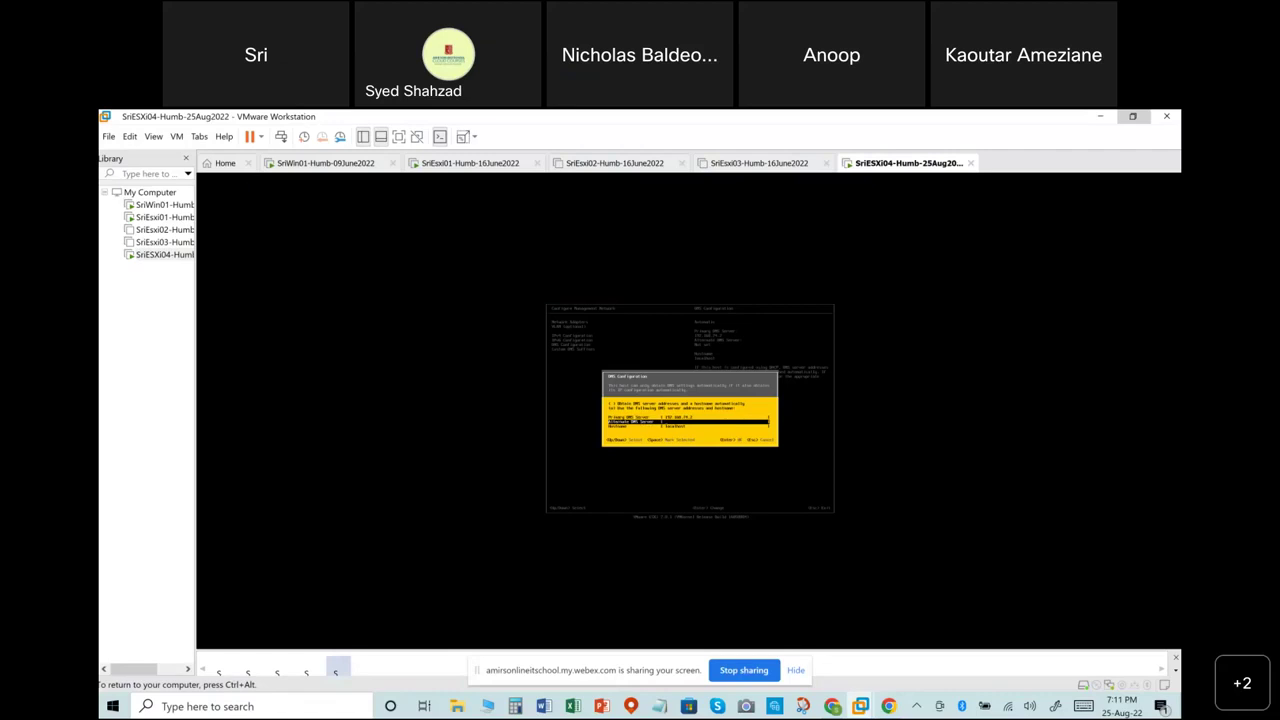
{"action": "key", "text": "Up"}
{"action": "key", "text": "Down"}
{"action": "key", "text": "Down"}
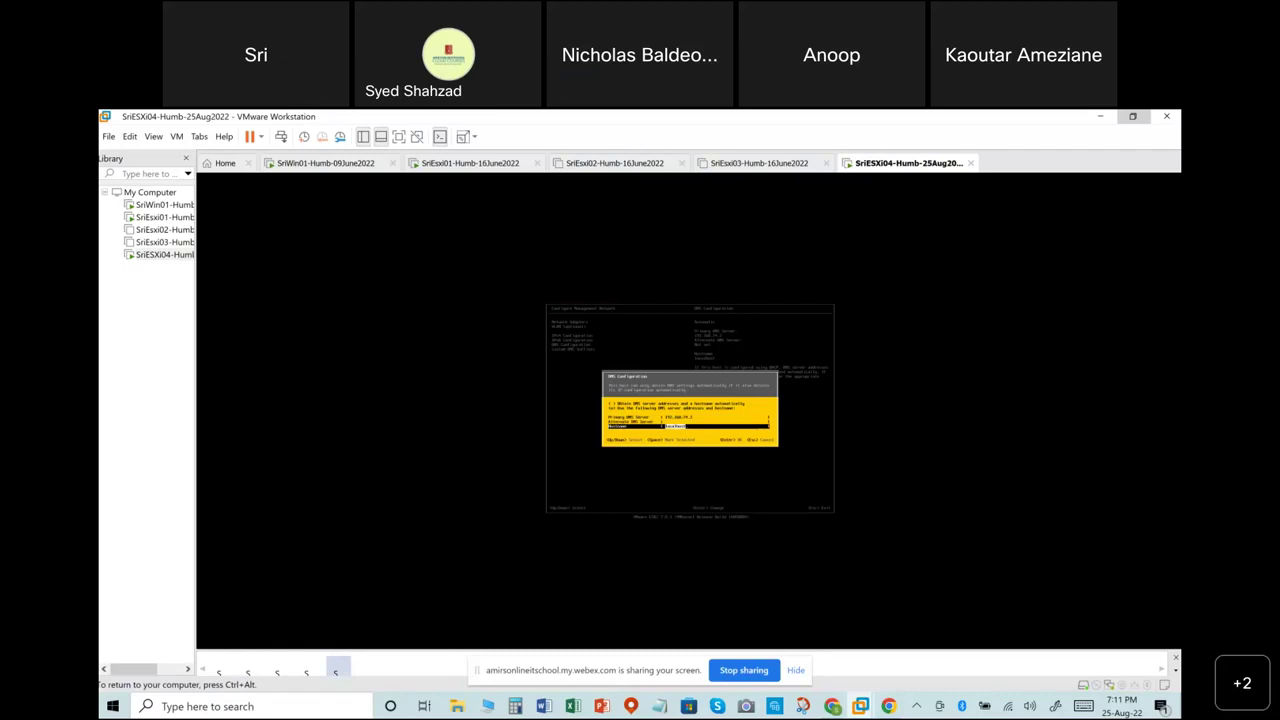
{"action": "key", "text": "BackSpace"}
{"action": "type", "text": "SriEsx"}
Edit the primary DNS server entry and save the DNS configuration.
{"action": "key", "text": "Up"}
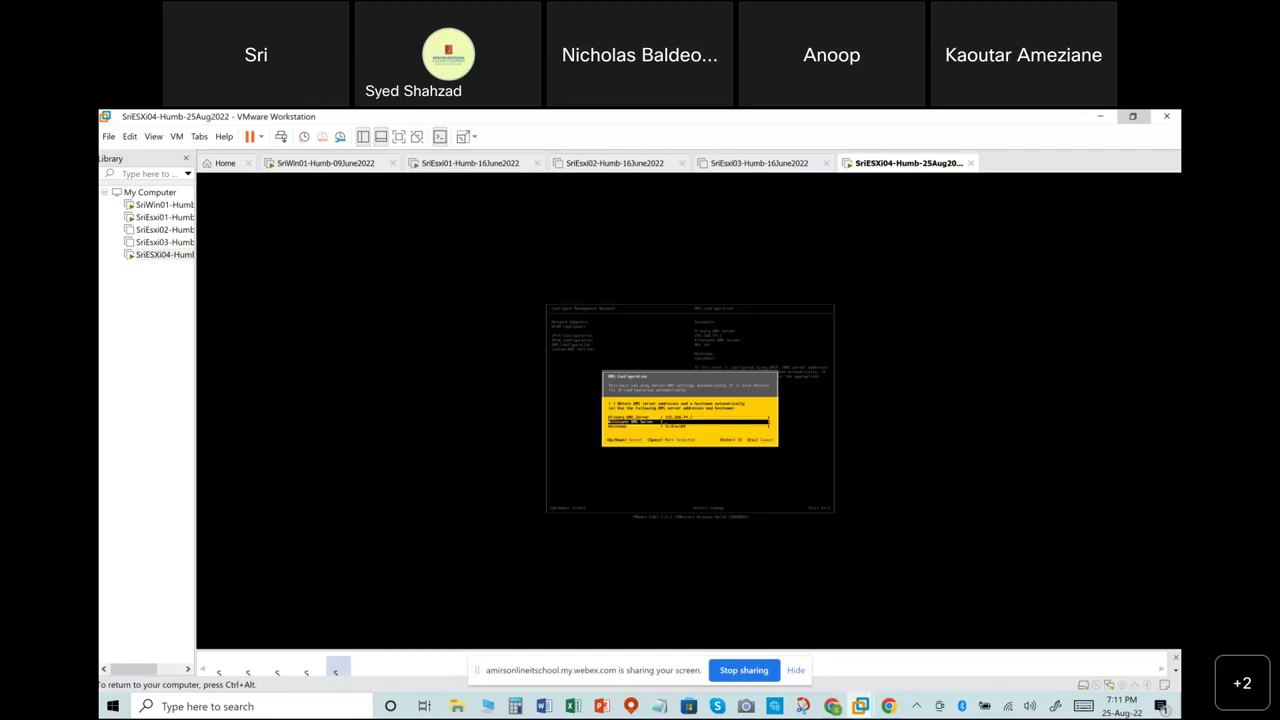
{"action": "key", "text": "Up"}
{"action": "key", "text": "Right"}
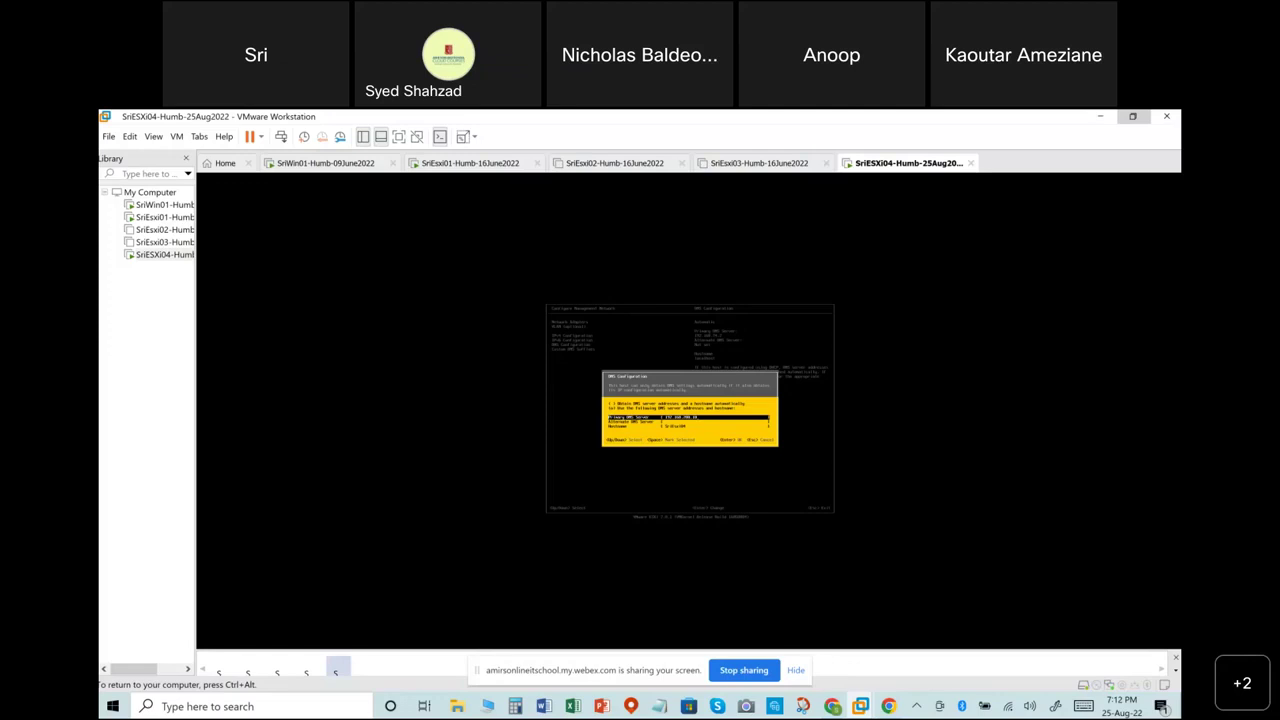
{"action": "key", "text": "Down"}
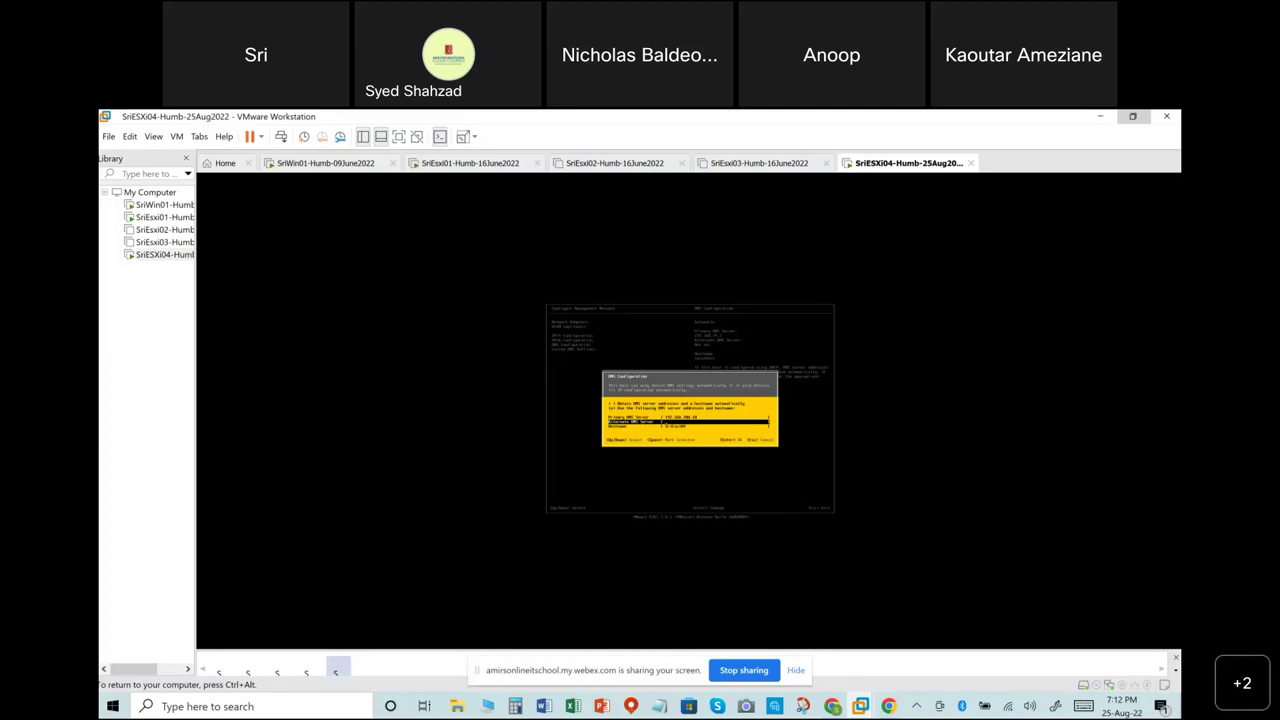
{"action": "key", "text": "Return"}
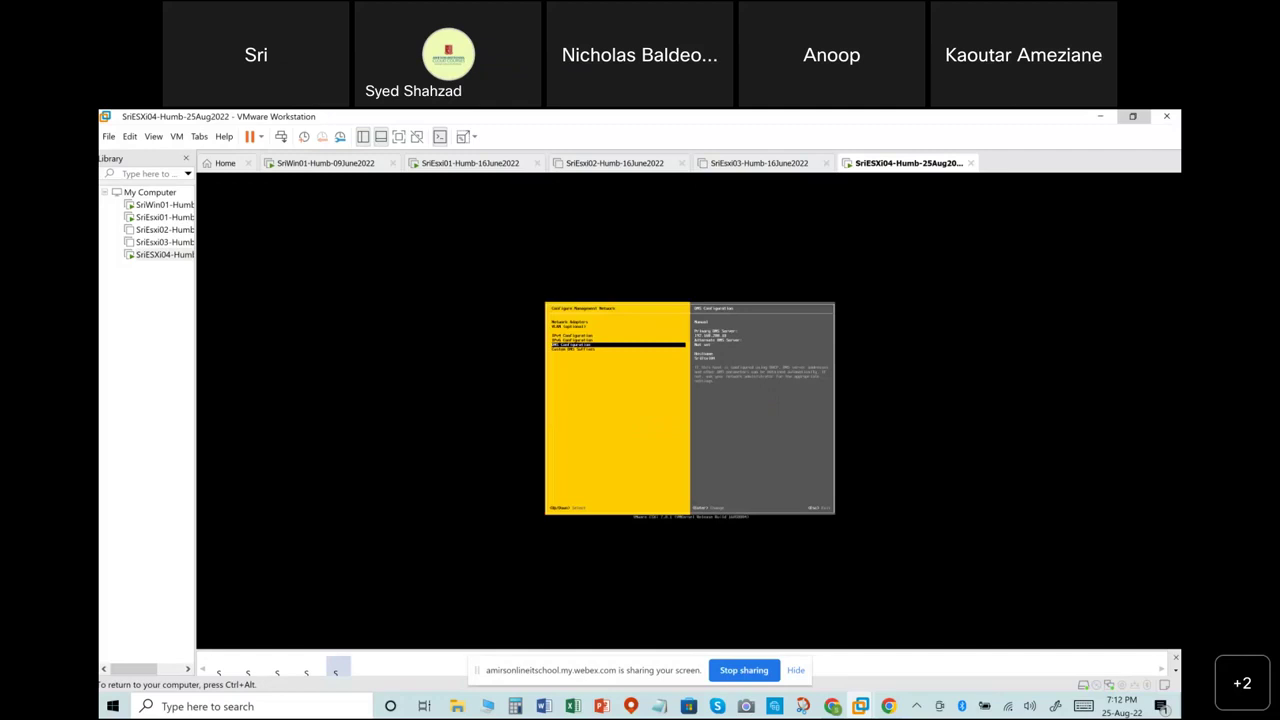
Back out to System Customization, then reopen Configure Management Network's IPv4 Configuration.
{"action": "key", "text": "Escape"}
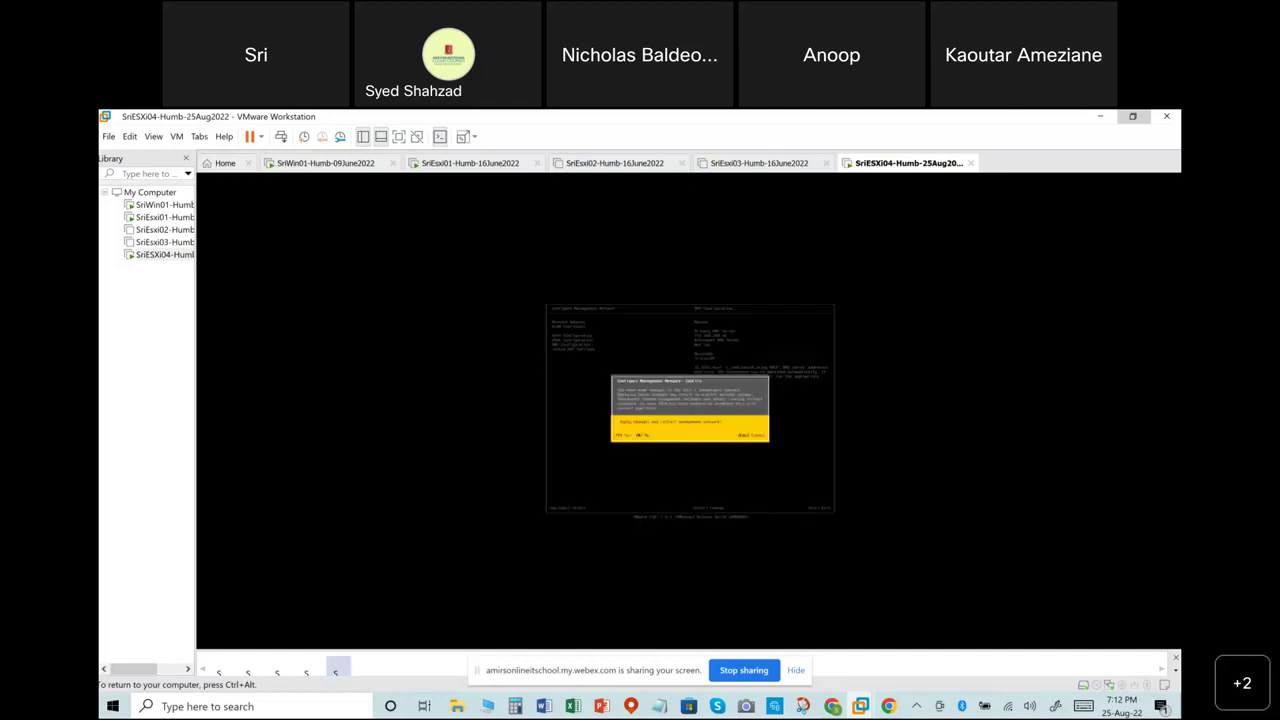
{"action": "key", "text": "Escape"}
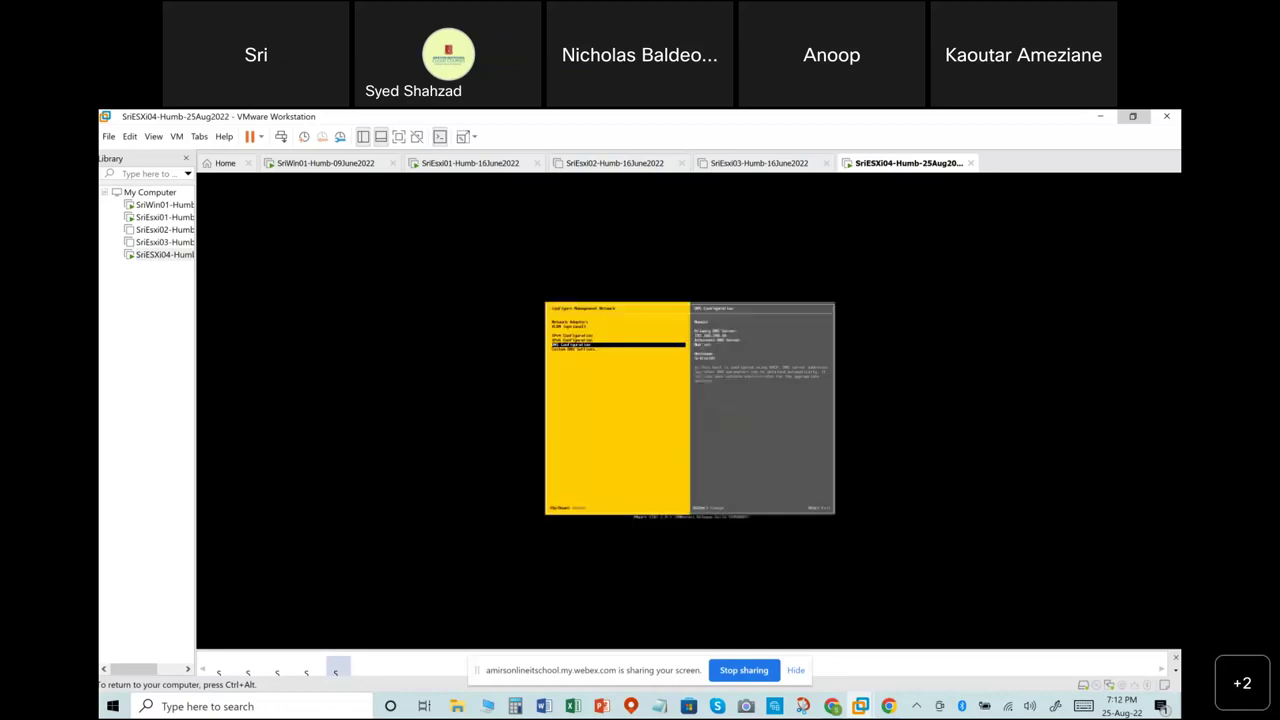
{"action": "key", "text": "Escape"}
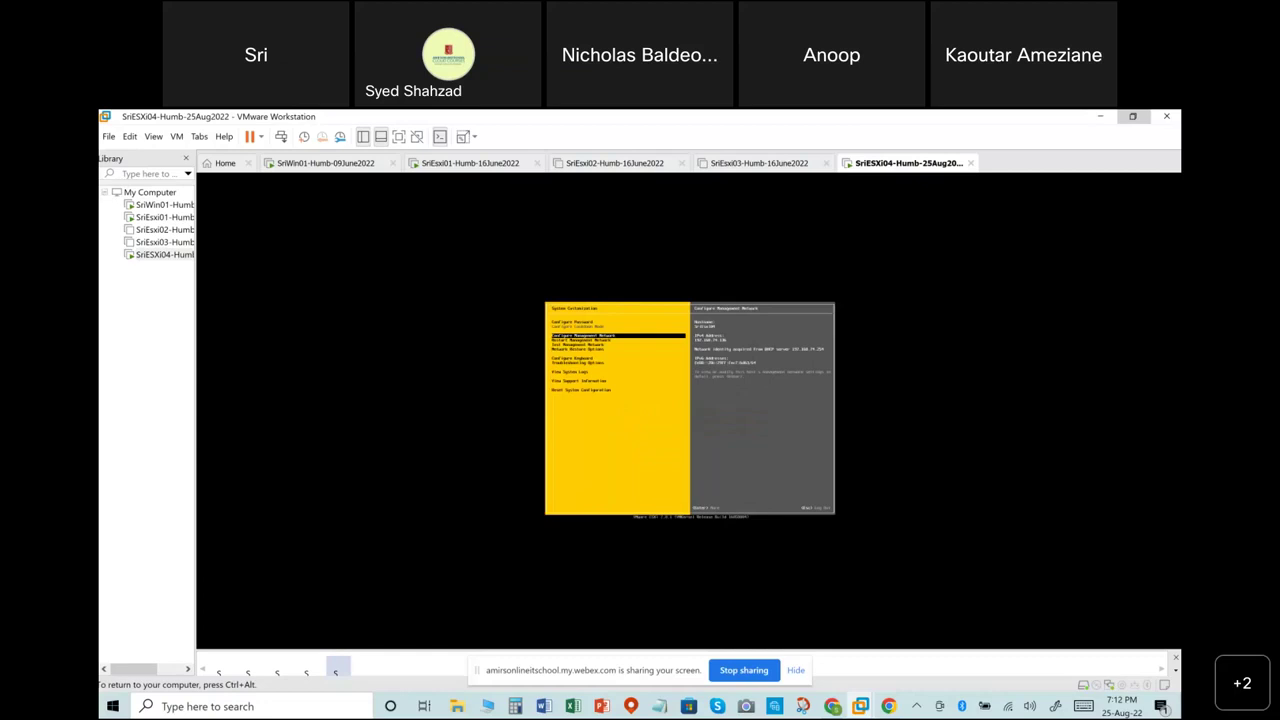
{"action": "key", "text": "Return"}
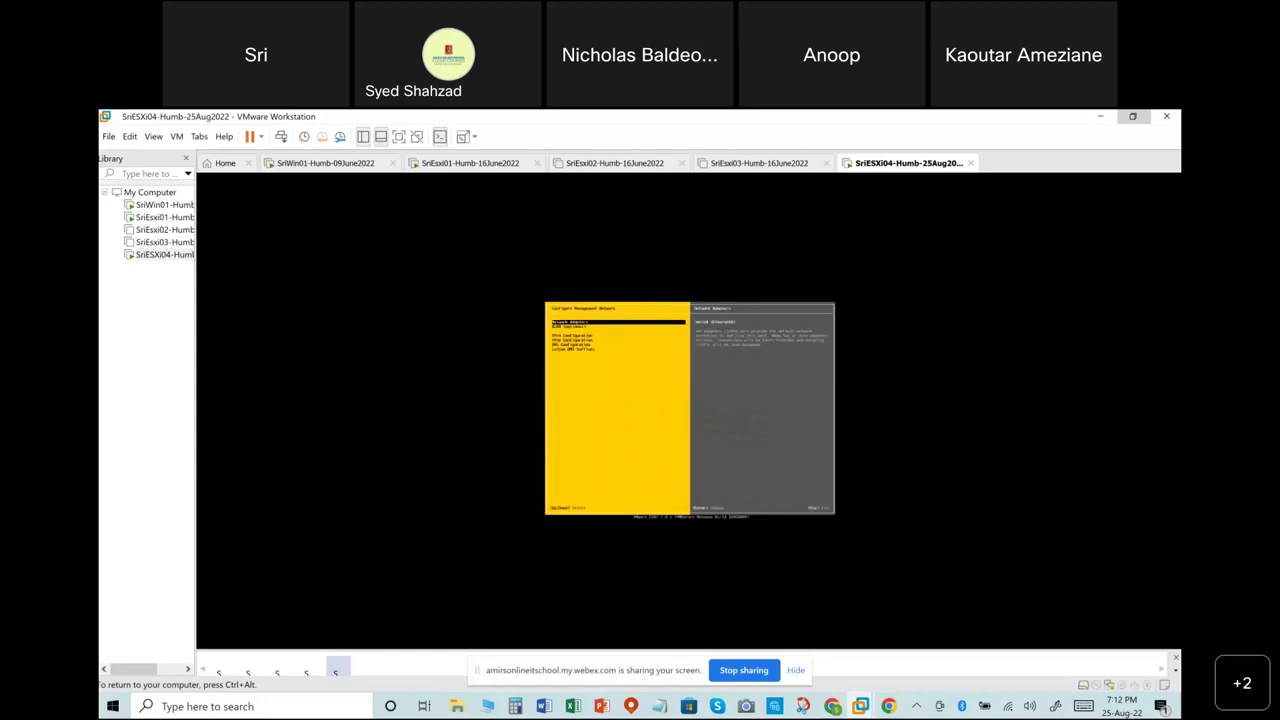
{"action": "key", "text": "Down"}
{"action": "key", "text": "Down"}
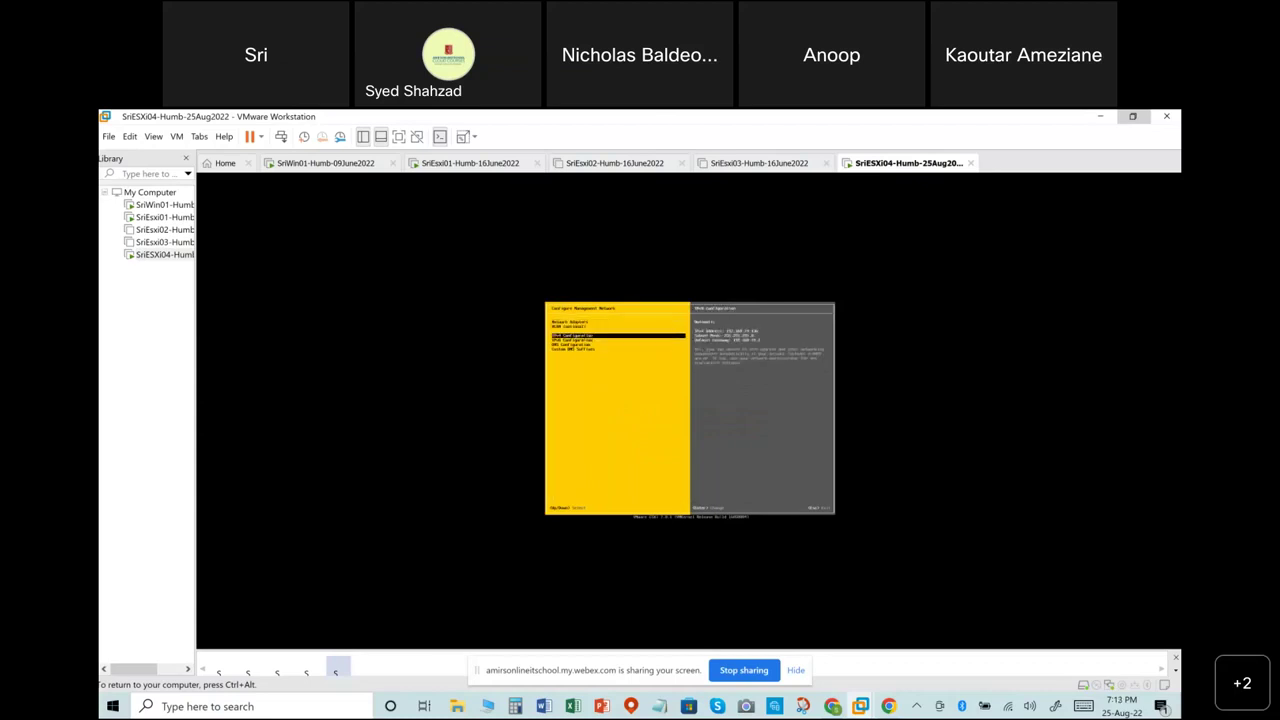
{"action": "key", "text": "Return"}
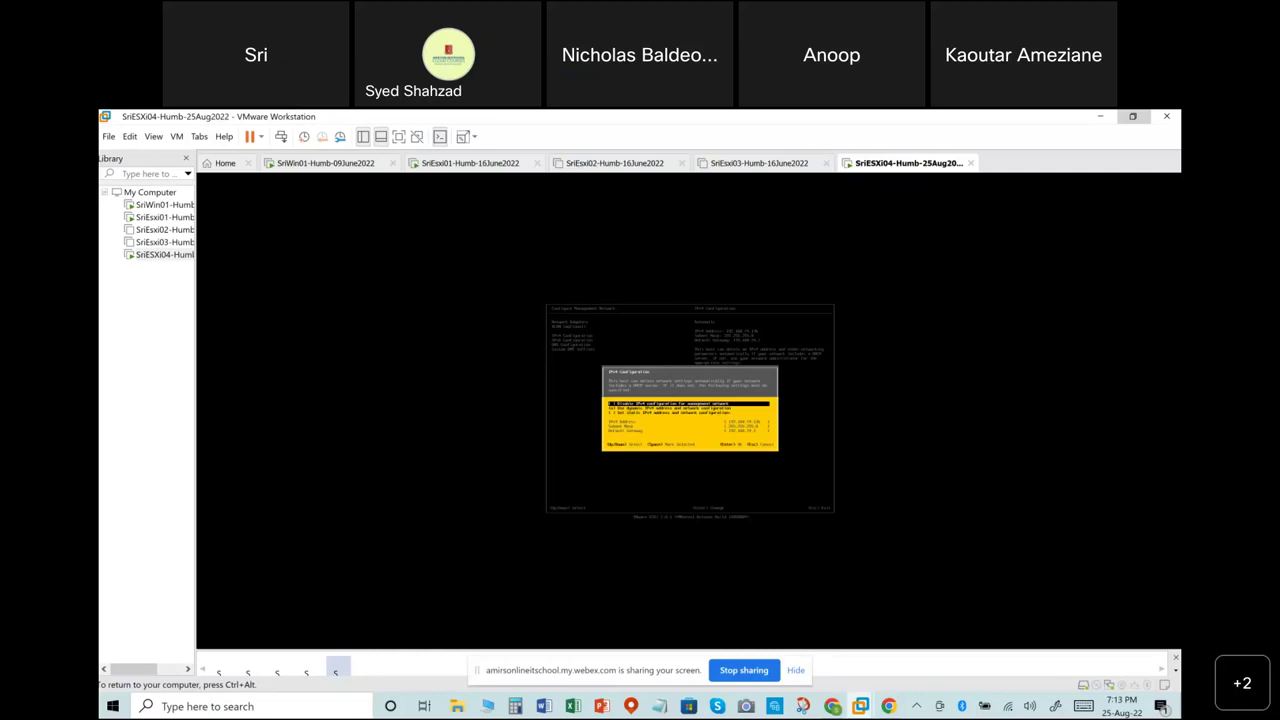
Switch the management network to 'Set static IPv4 address and network configuration'.
{"action": "key", "text": "Down"}
{"action": "key", "text": "Down"}
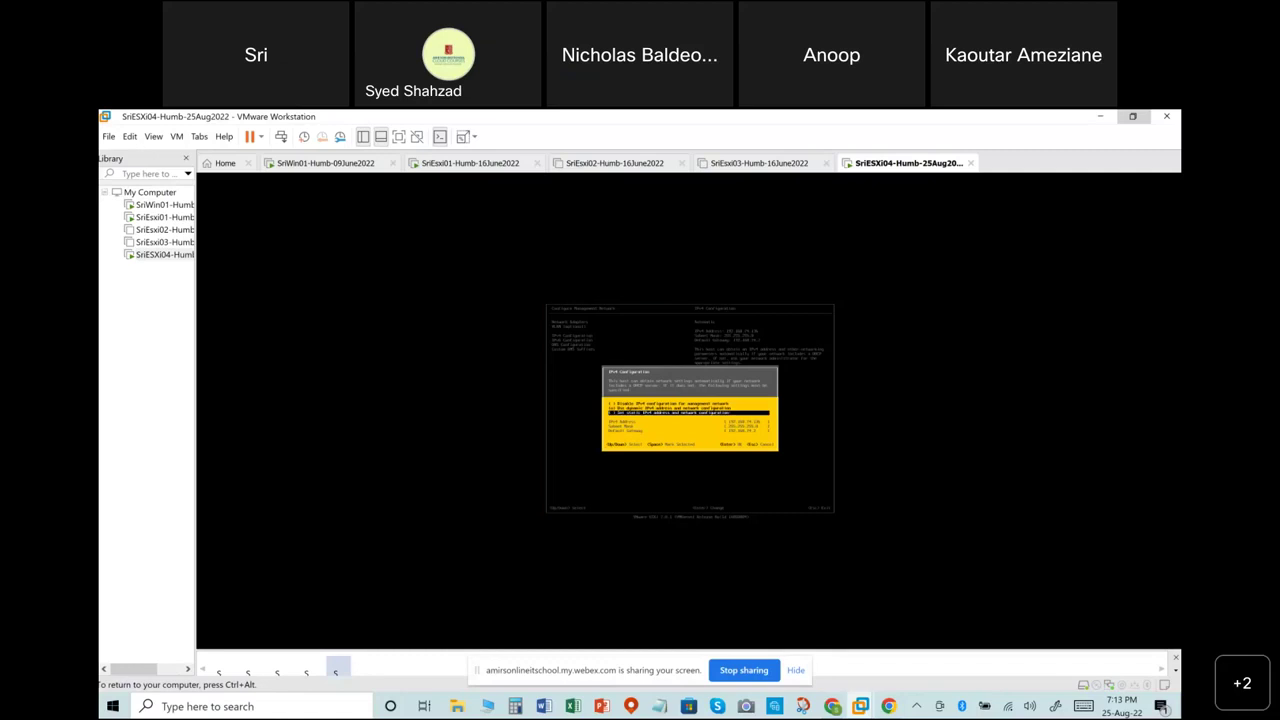
{"action": "key", "text": "Return"}
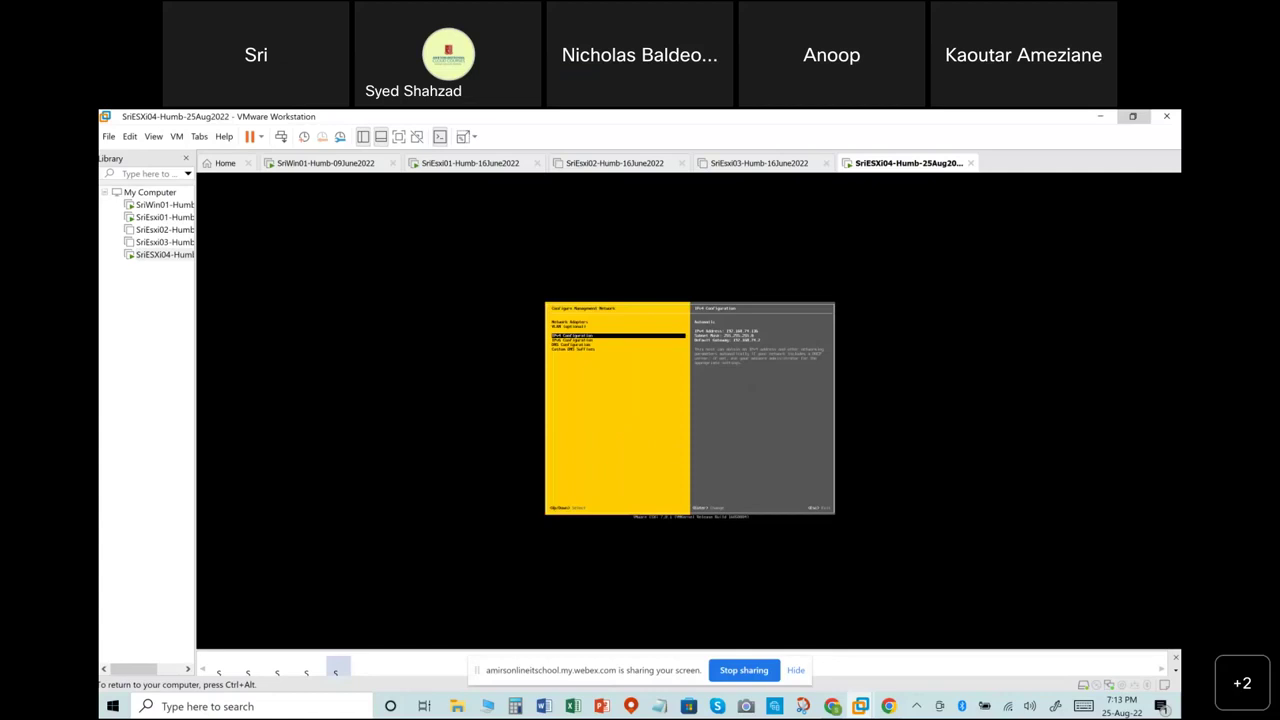
{"action": "key", "text": "Return"}
{"action": "key", "text": "Down"}
{"action": "key", "text": "Down"}
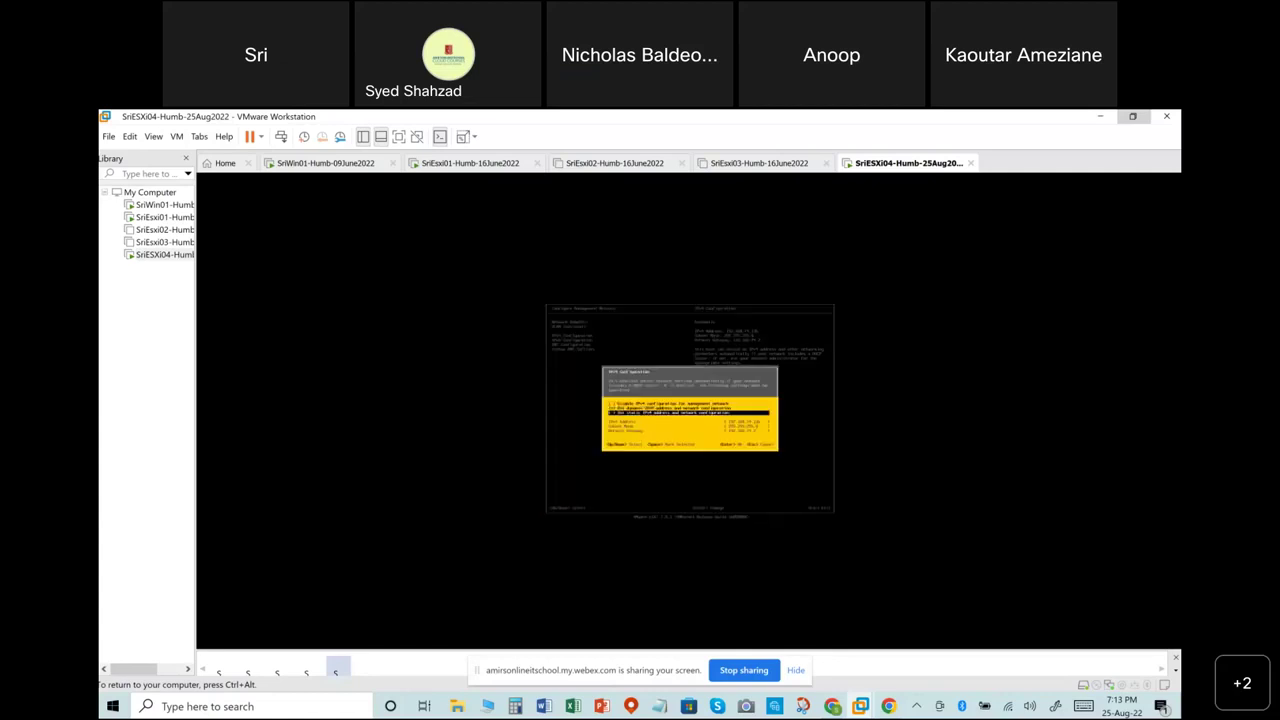
{"action": "key", "text": "space"}
Erase the old IPv4 address and enter the new static address.
{"action": "key", "text": "Down"}
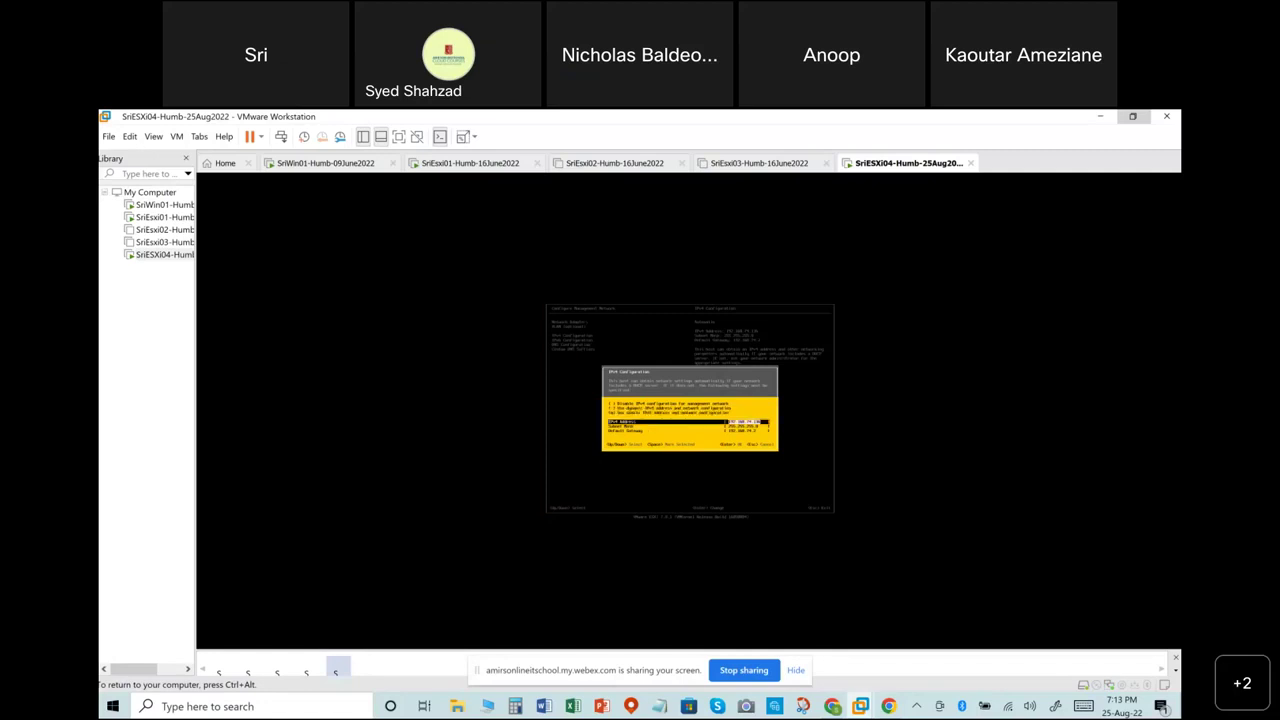
{"action": "key", "text": "Right"}
{"action": "key", "text": "Down"}
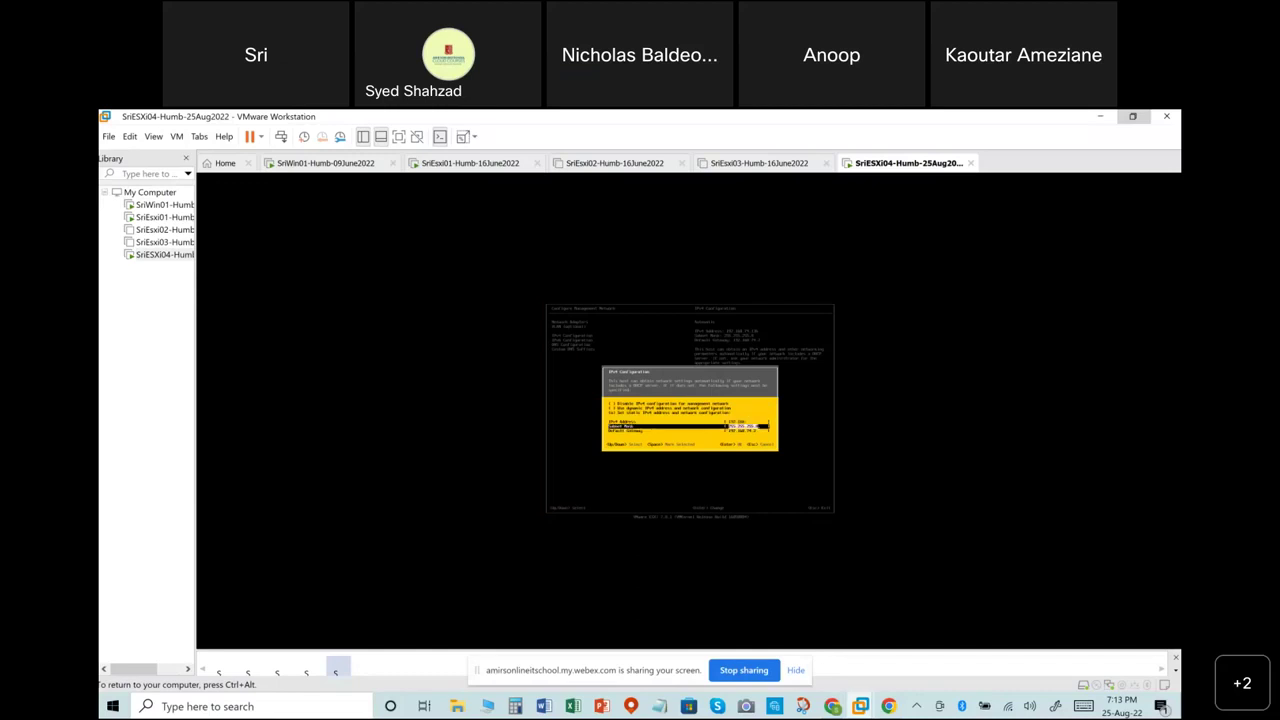
{"action": "key", "text": "Up"}
{"action": "key", "text": "Down"}
{"action": "key", "text": "Down"}
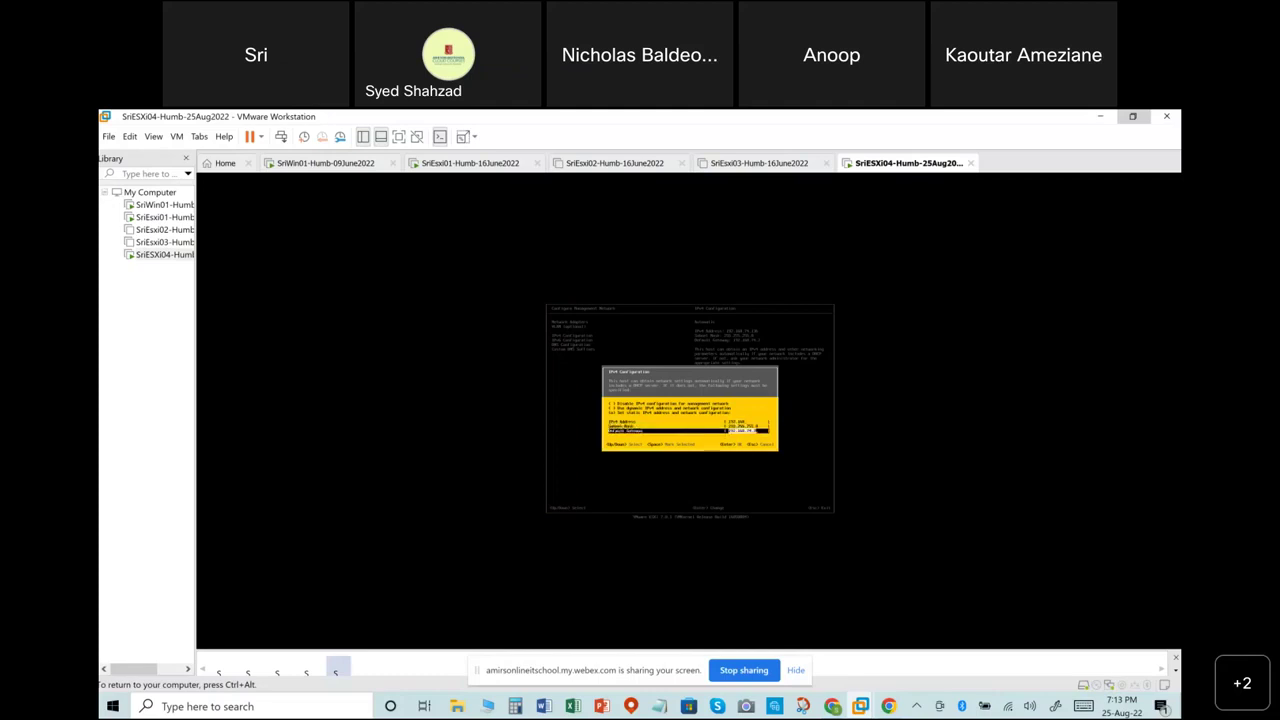
{"action": "key", "text": "Up"}
{"action": "key", "text": "Up"}
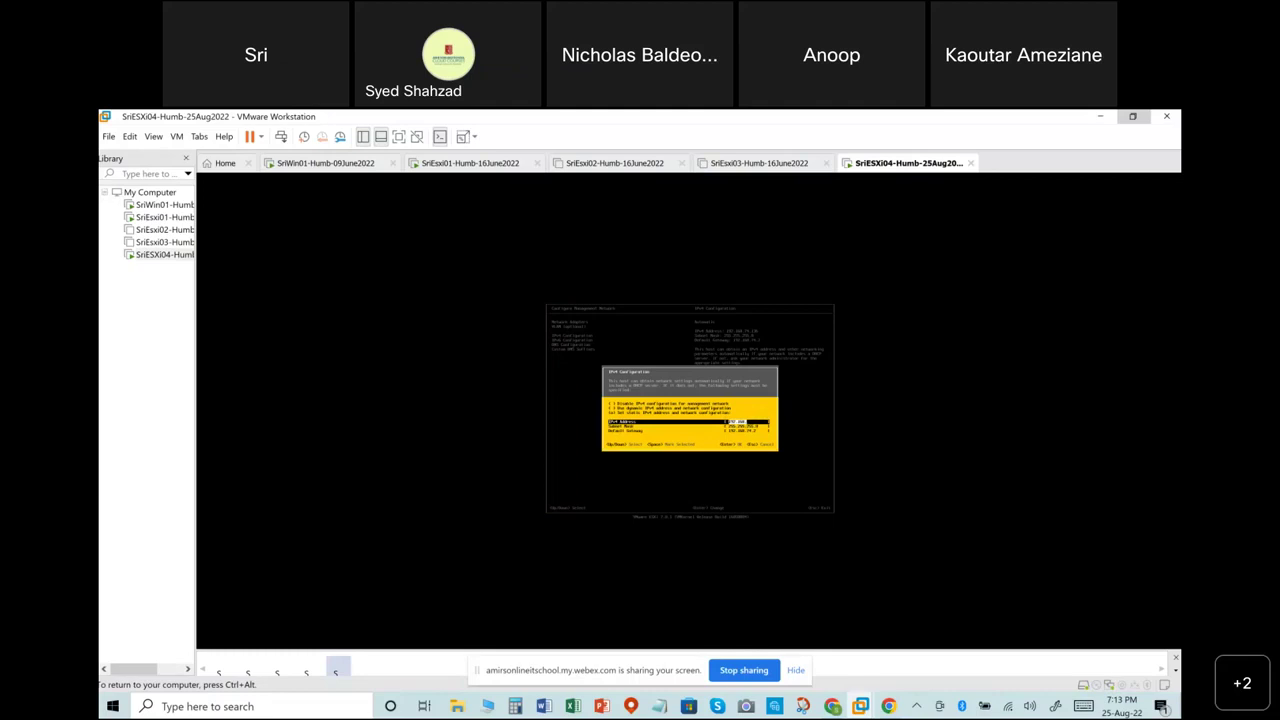
{"action": "key", "text": "BackSpace"}
{"action": "key", "text": "BackSpace"}
{"action": "key", "text": "BackSpace"}
{"action": "key", "text": "BackSpace"}
{"action": "key", "text": "BackSpace"}
{"action": "key", "text": "BackSpace"}
{"action": "key", "text": "BackSpace"}
Replace the old 192.168.74.2 default gateway and save the static IPv4 settings.
{"action": "key", "text": "Down"}
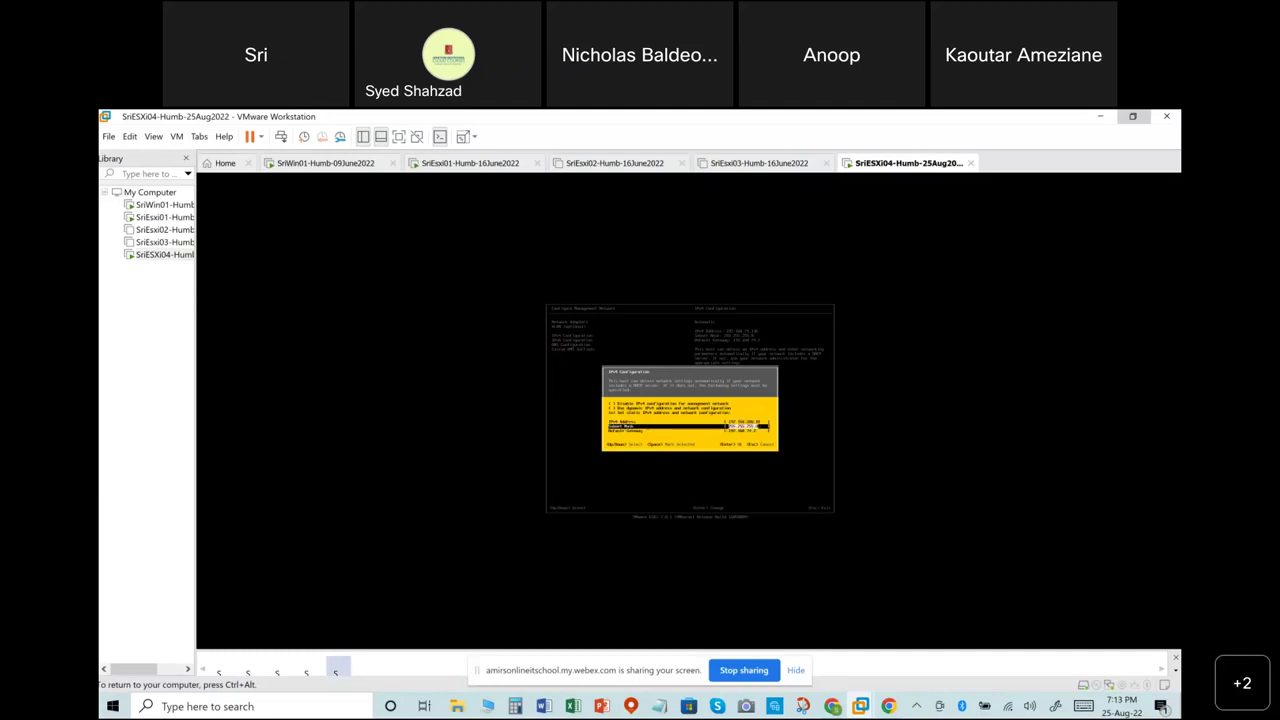
{"action": "key", "text": "Down"}
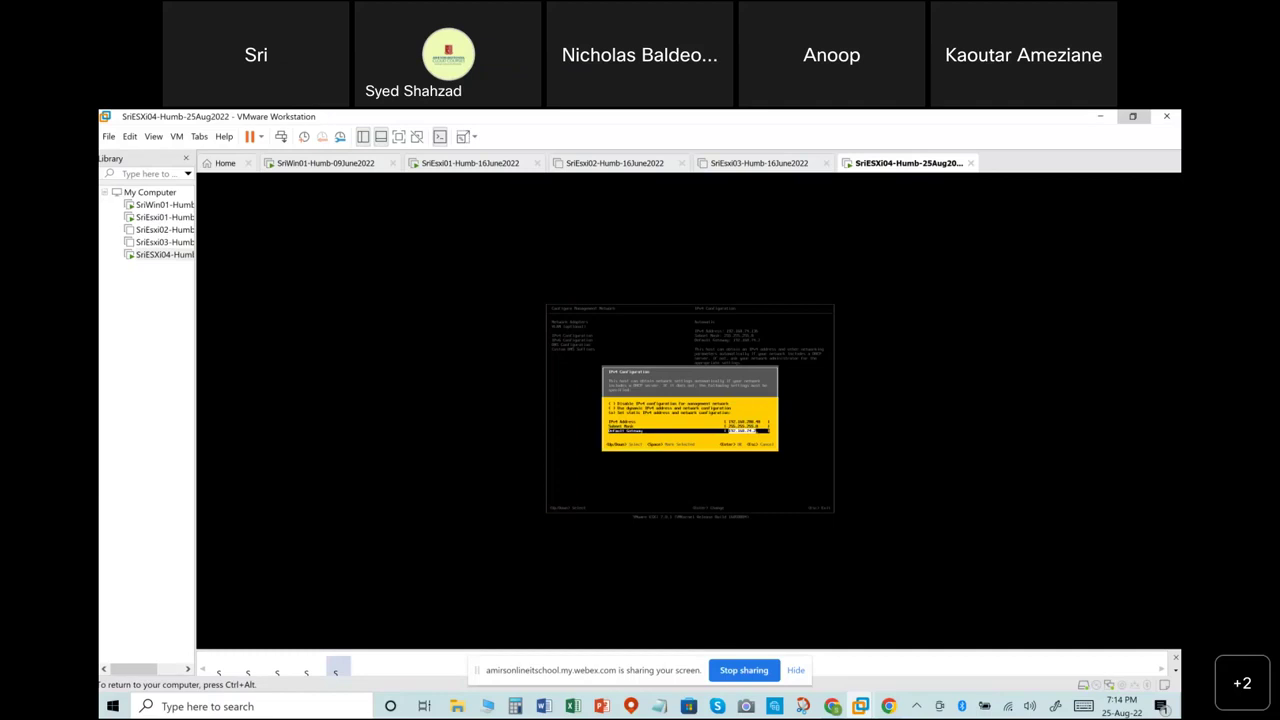
{"action": "key", "text": "BackSpace"}
{"action": "key", "text": "Return"}
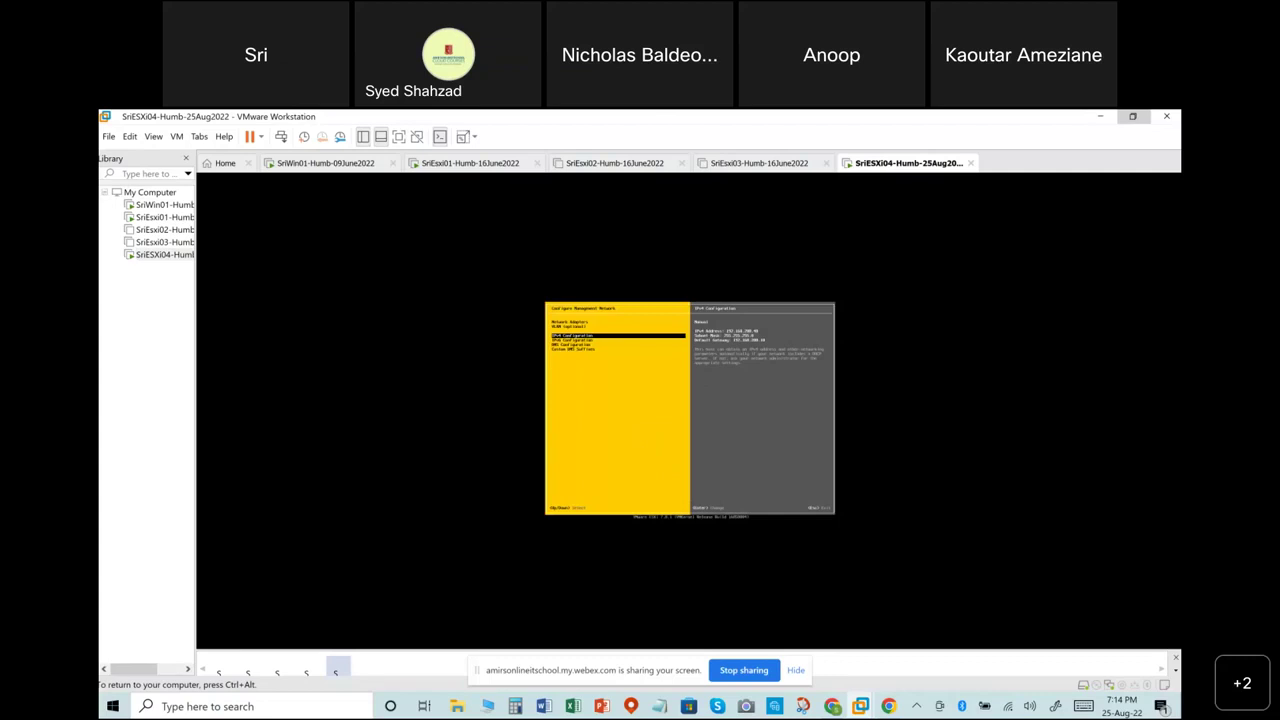
{"action": "key", "text": "Down"}
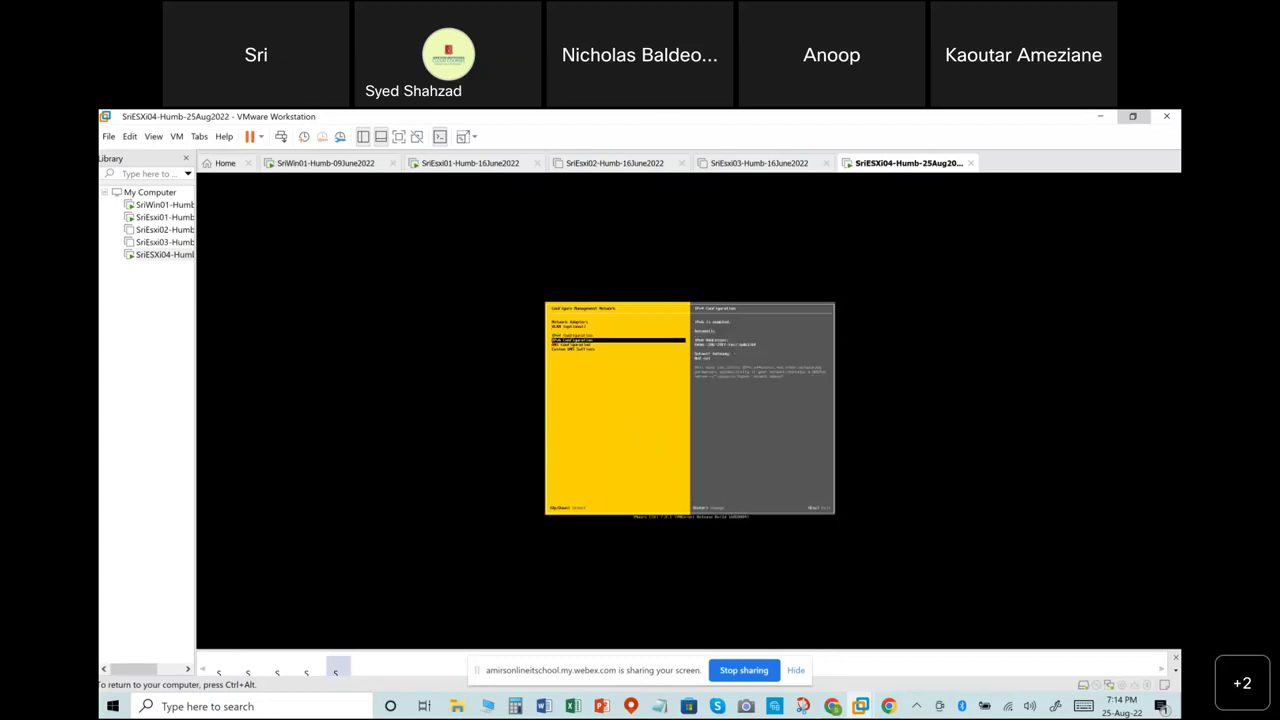
{"action": "key", "text": "Down"}
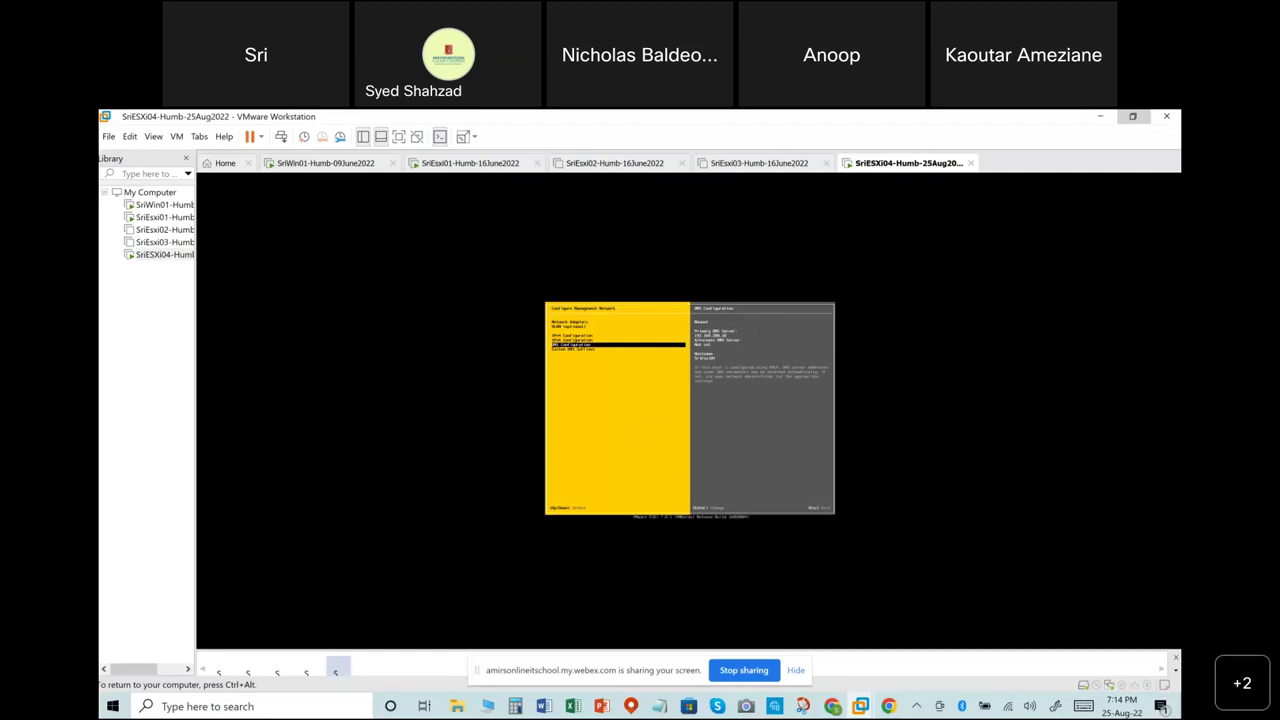
{"action": "key", "text": "Escape"}
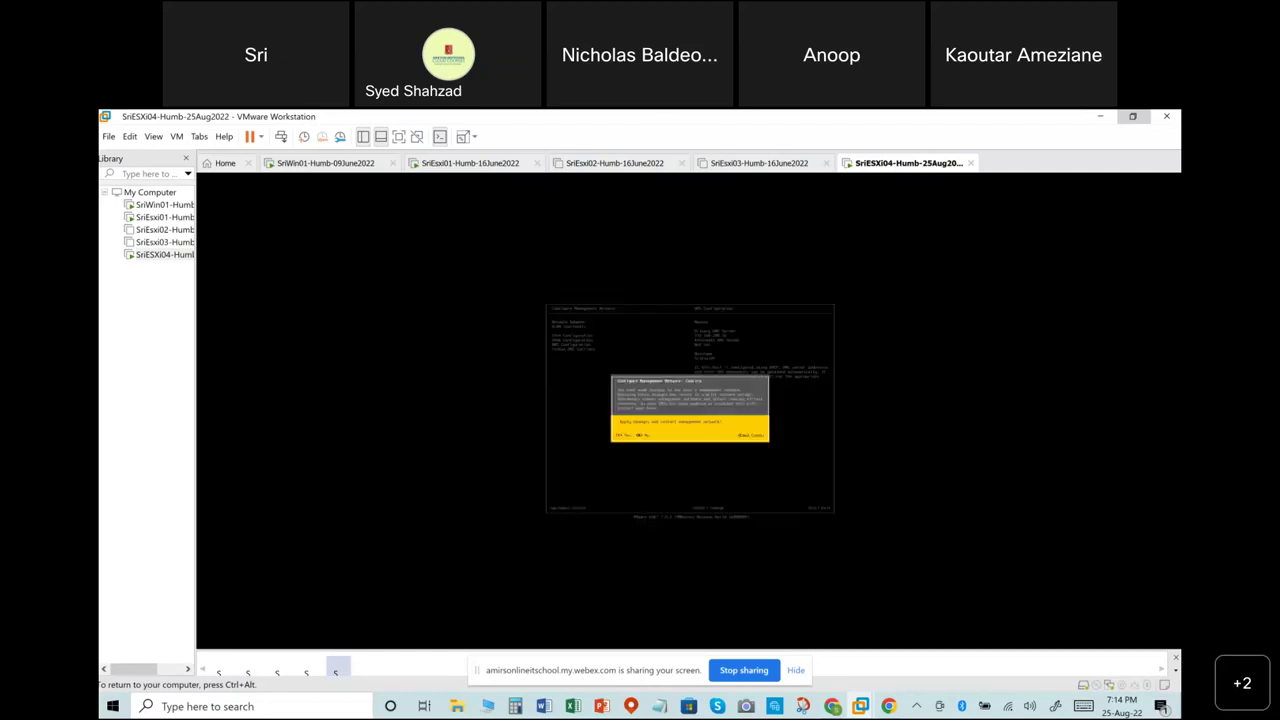
{"action": "key", "text": "Escape"}
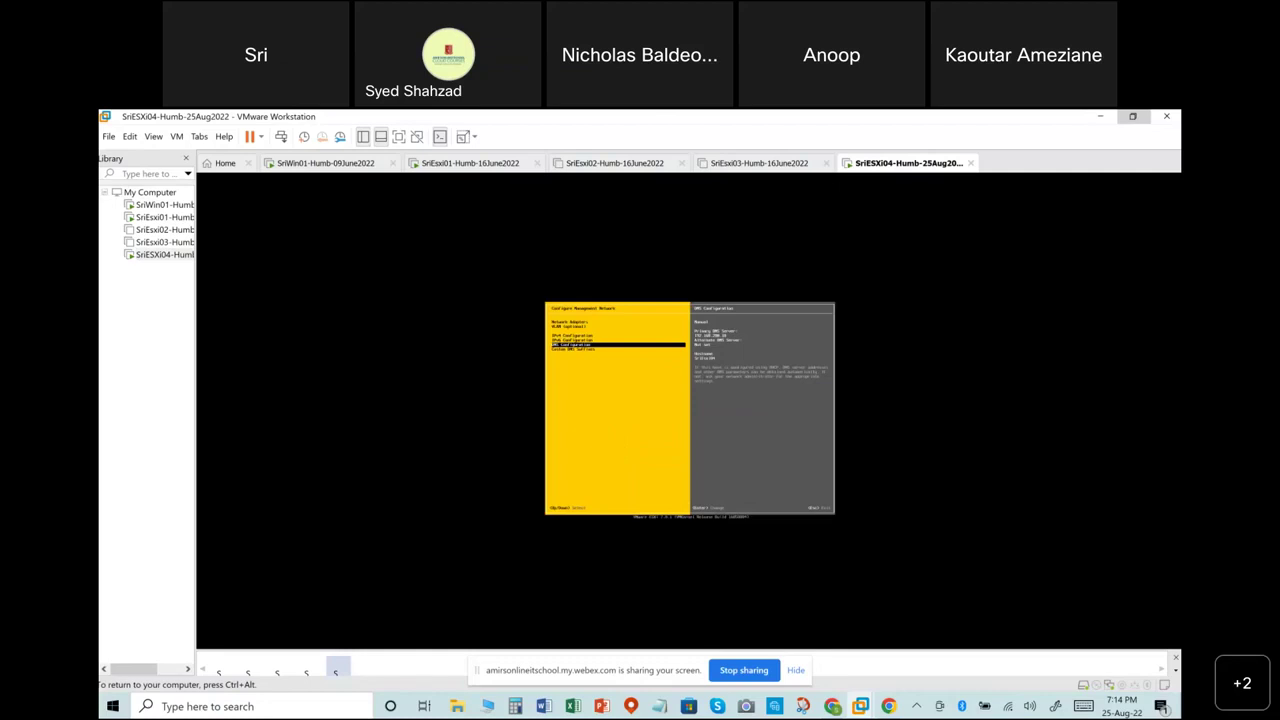
{"action": "key", "text": "Escape"}
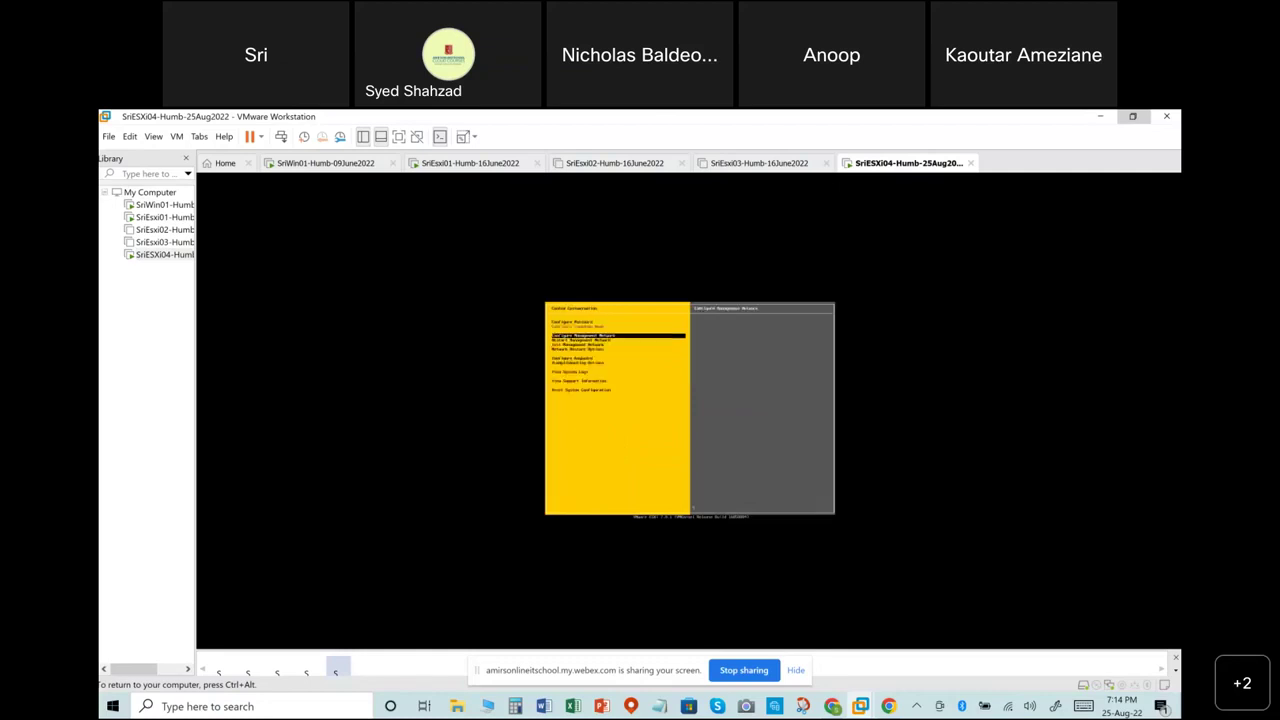
{"action": "key", "text": "Down"}
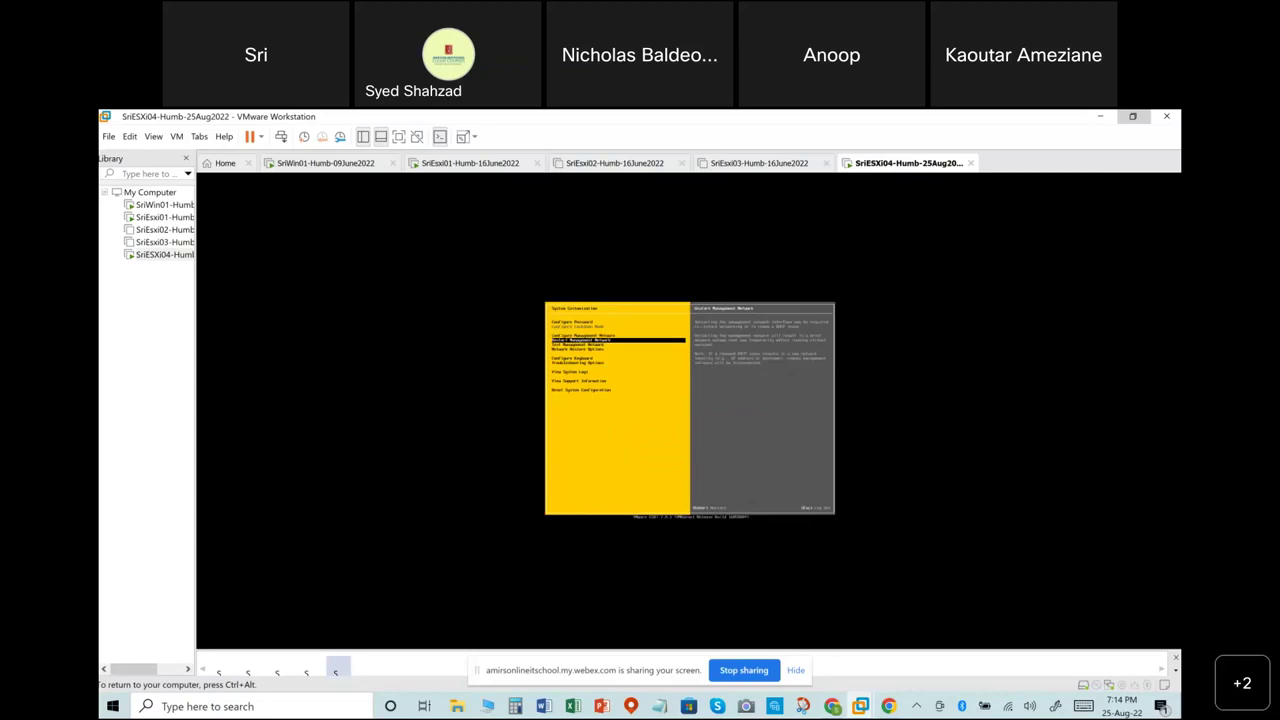
{"action": "key", "text": "ctrl+alt"}
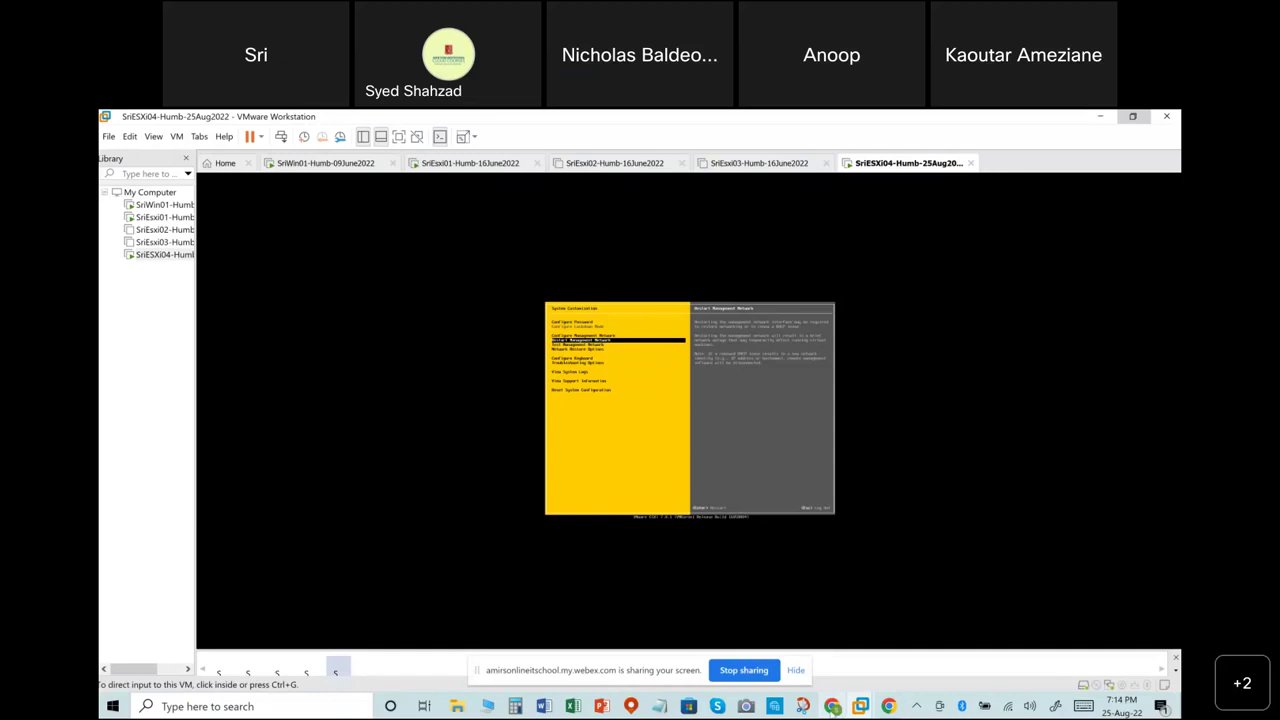
{"action": "key", "text": "alt+Tab"}
{"action": "key", "text": "alt+Tab"}
{"action": "left_click", "coordinate": [283, 163]}
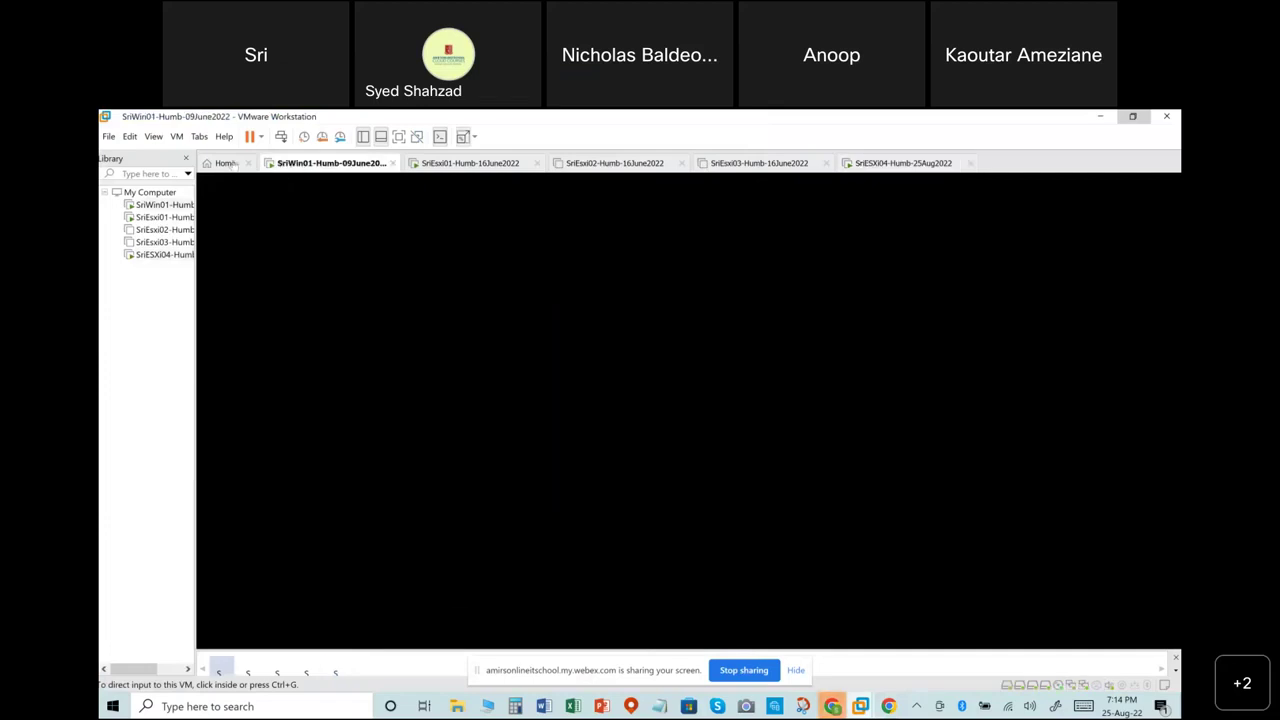
{"action": "left_click", "coordinate": [226, 163]}
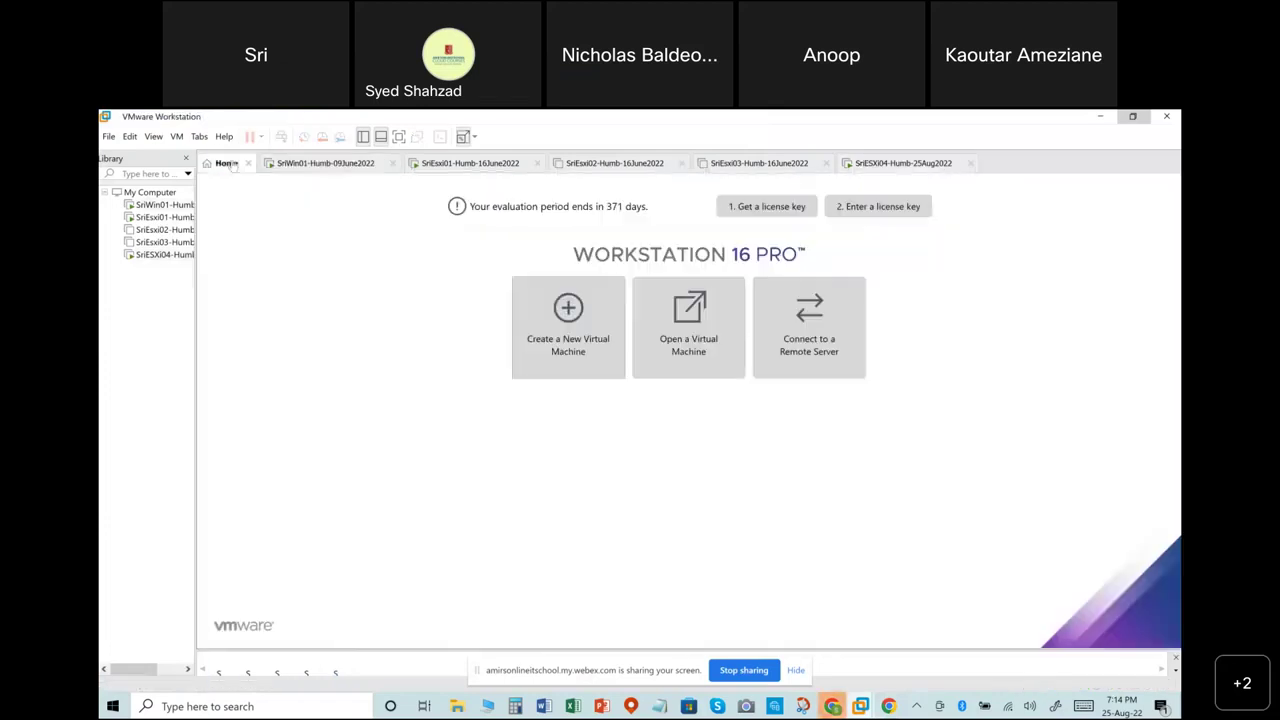
{"action": "left_click", "coordinate": [312, 163]}
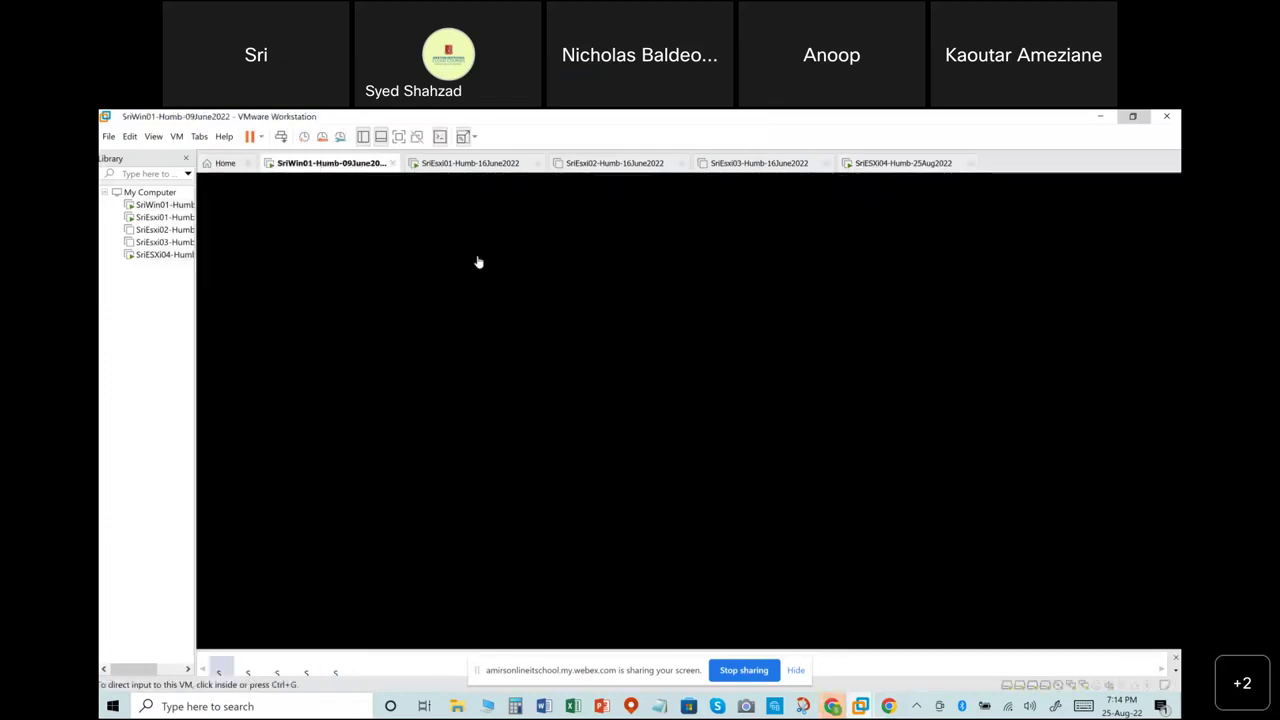
{"action": "left_click", "coordinate": [890, 166]}
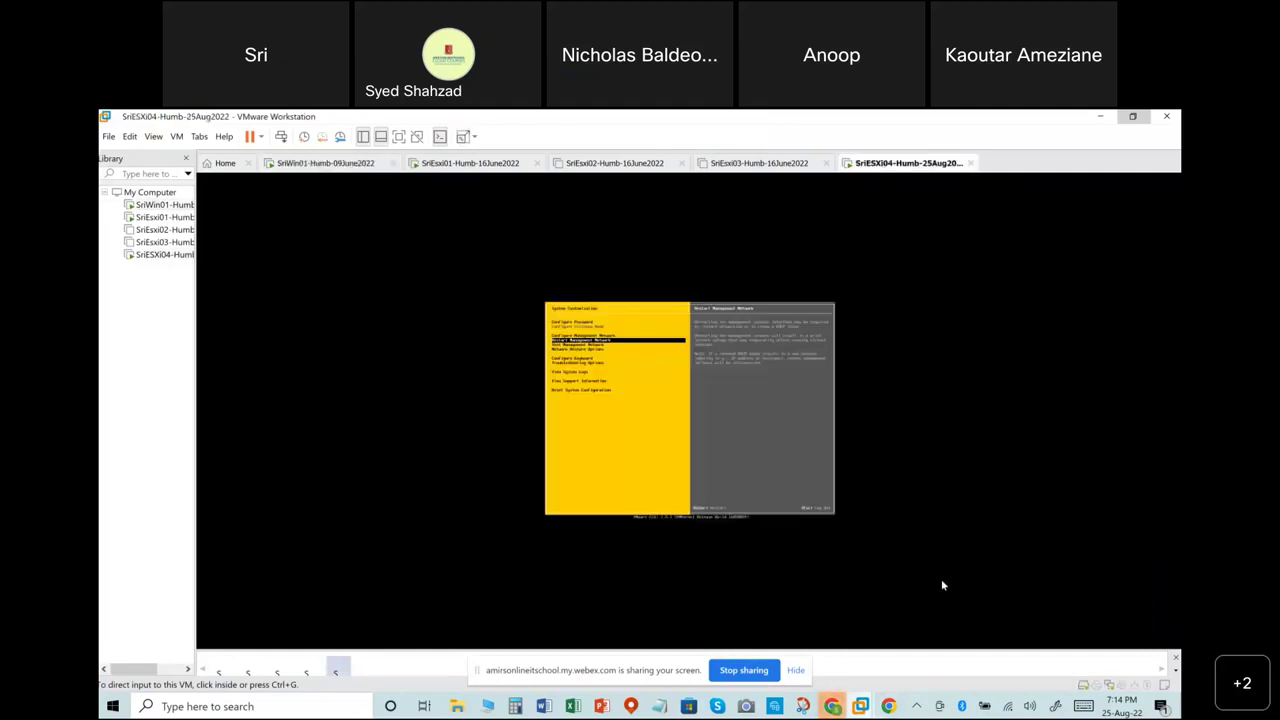
{"action": "key", "text": "alt+Tab"}
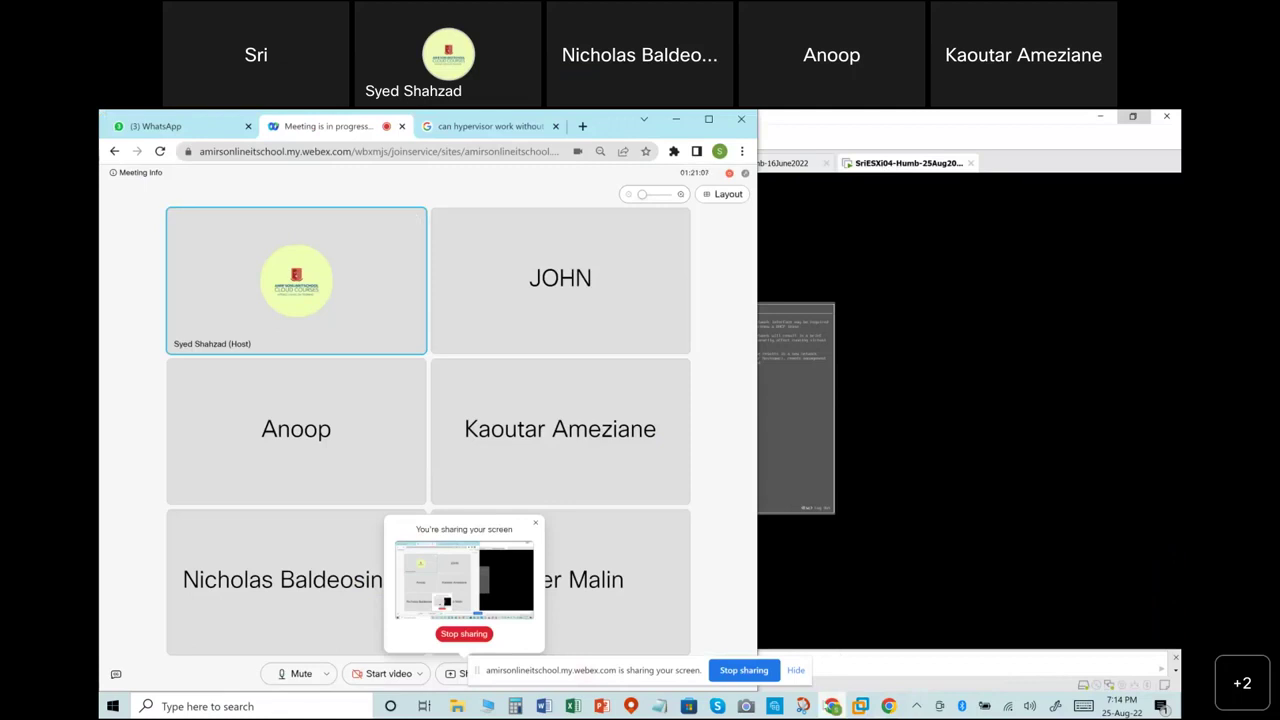
{"action": "left_click", "coordinate": [829, 706]}
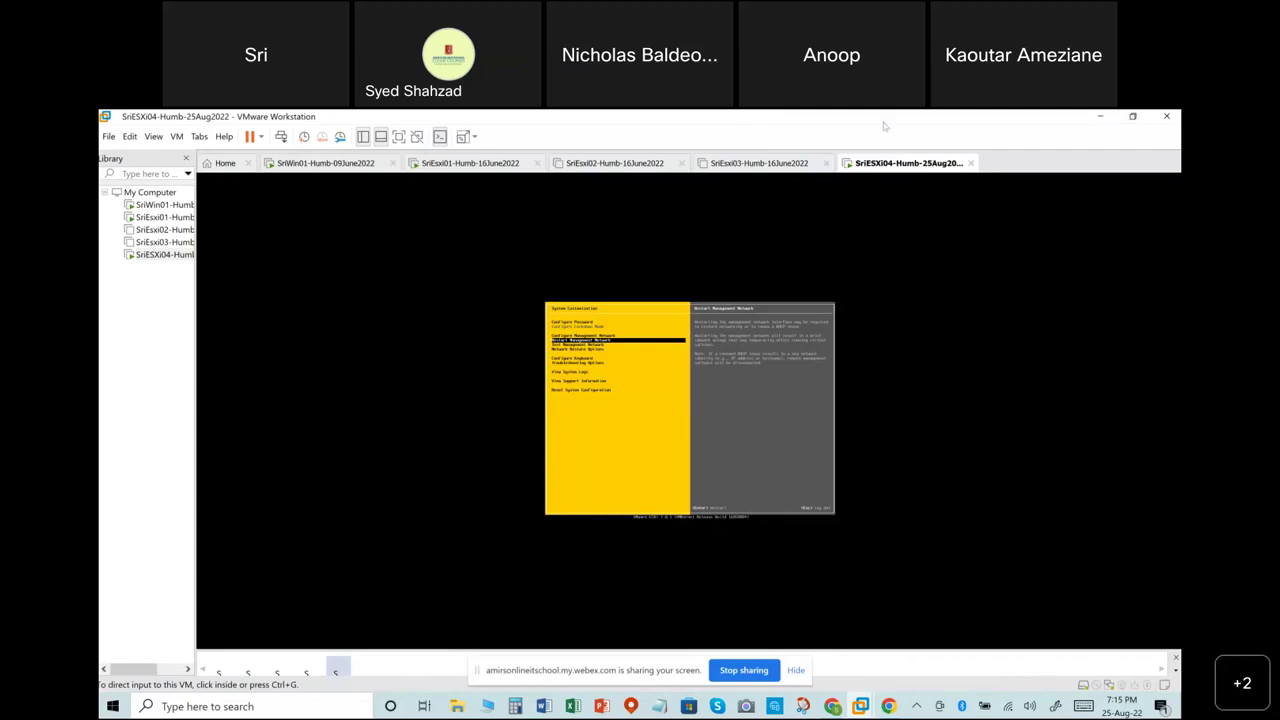
{"action": "right_click", "coordinate": [876, 165]}
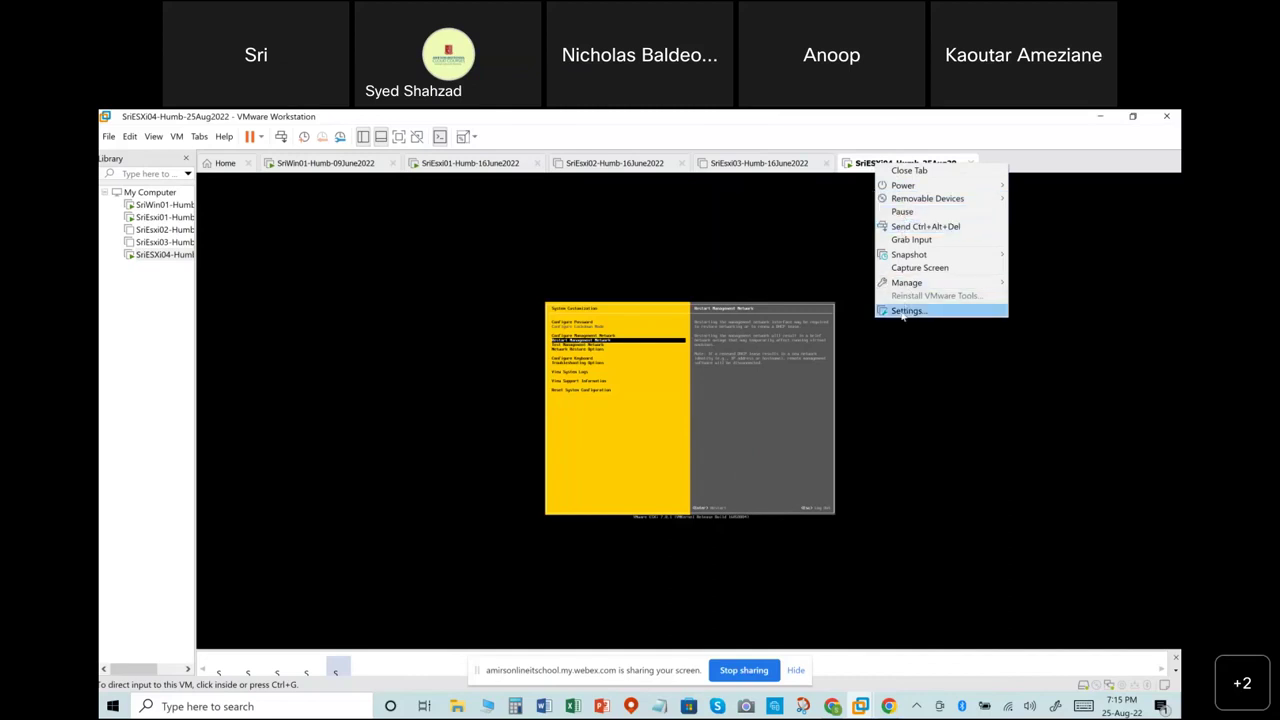
{"action": "left_click", "coordinate": [903, 311]}
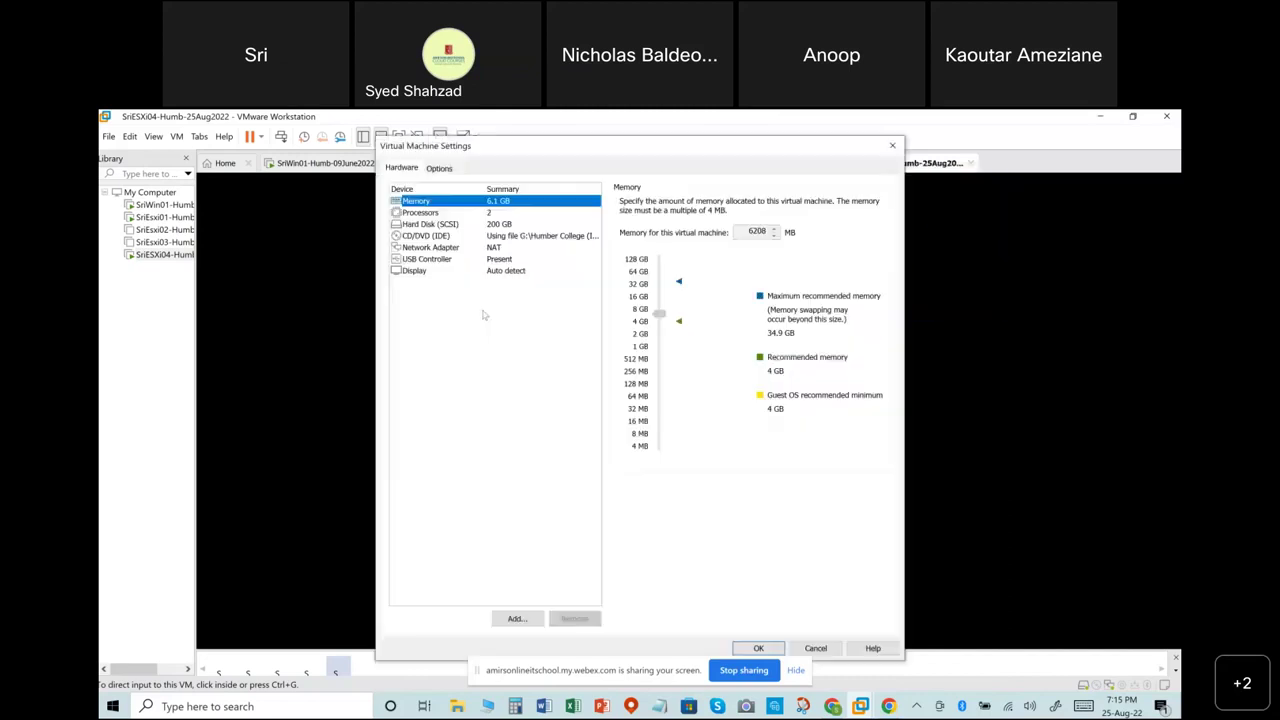
{"action": "left_click", "coordinate": [430, 226]}
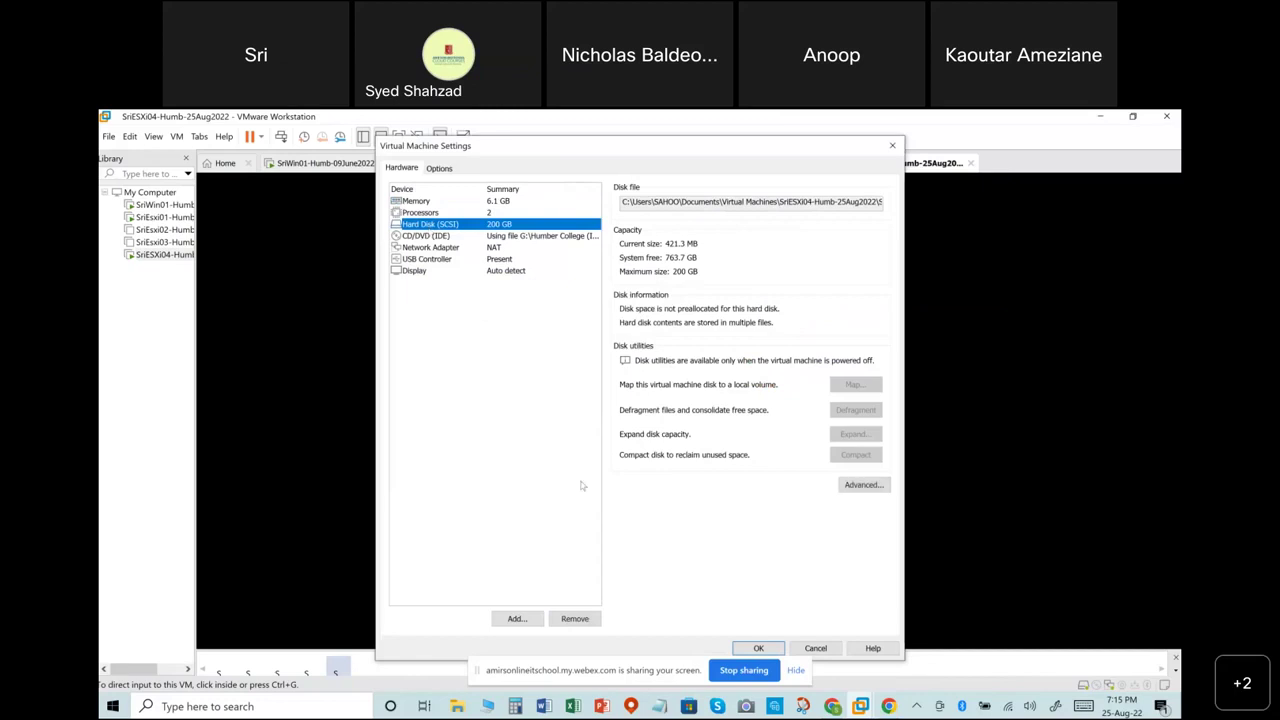
{"action": "left_click", "coordinate": [517, 618]}
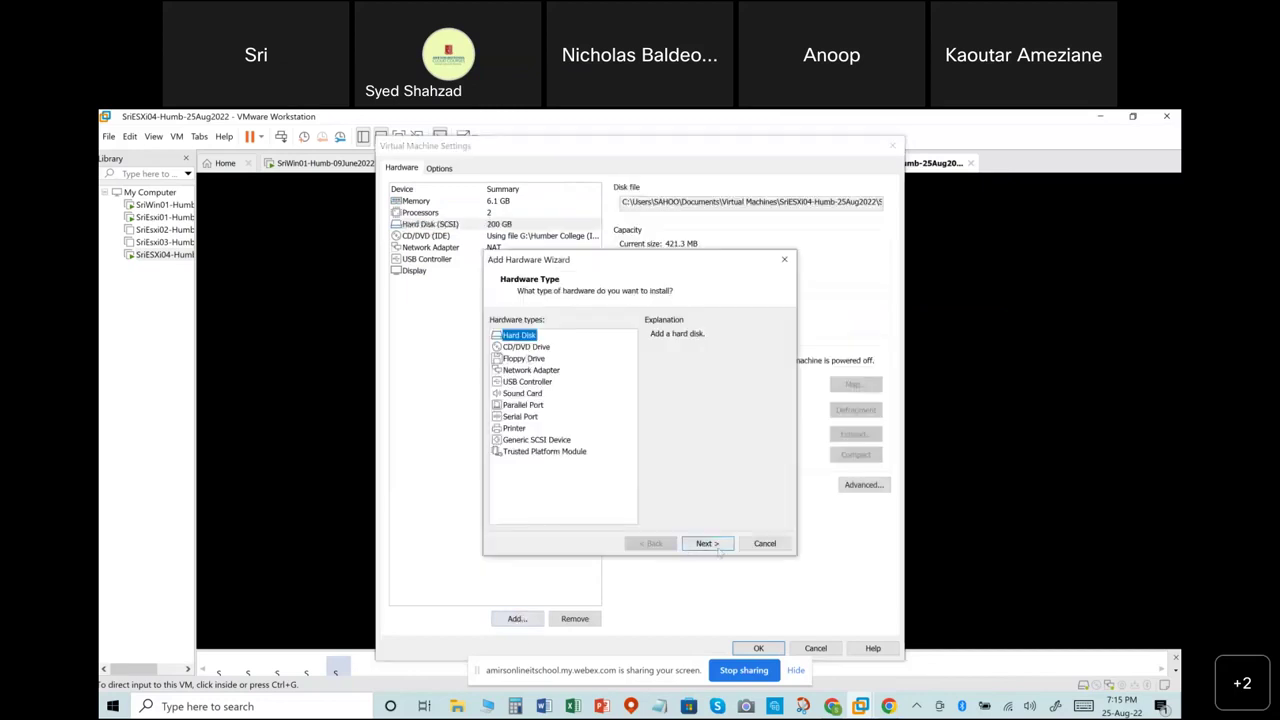
{"action": "left_click", "coordinate": [710, 545]}
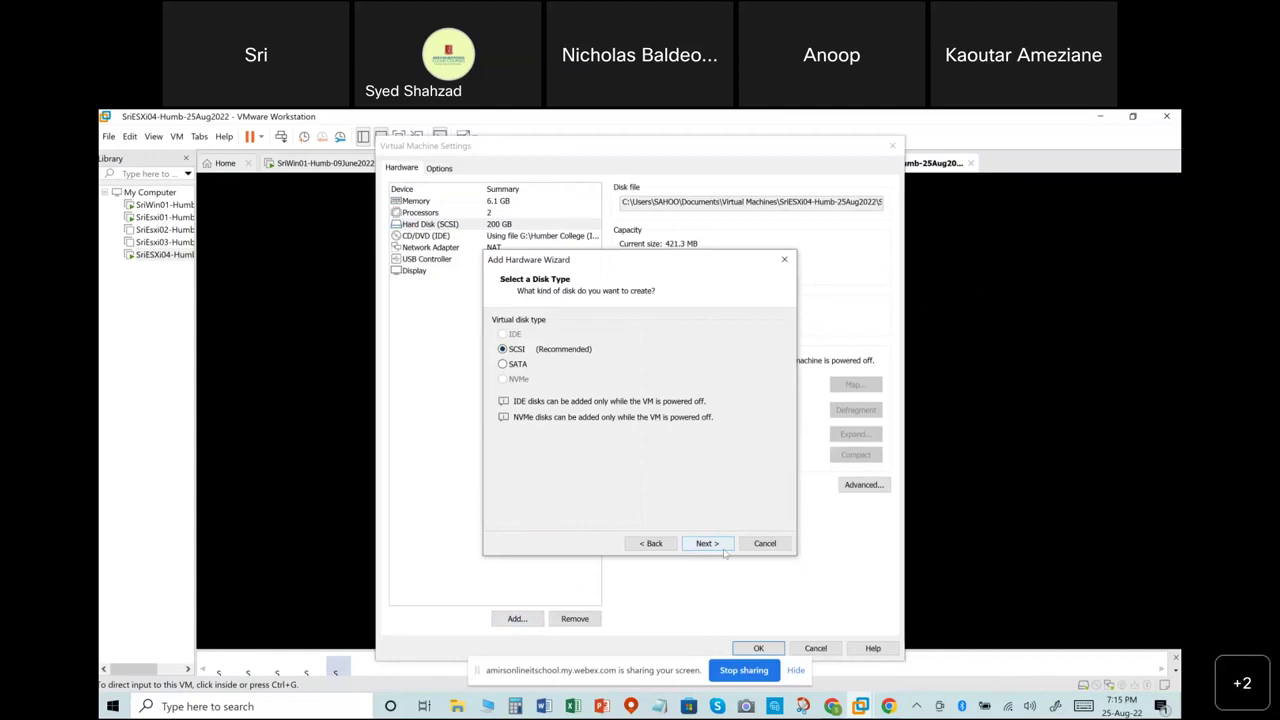
{"action": "left_click", "coordinate": [786, 260]}
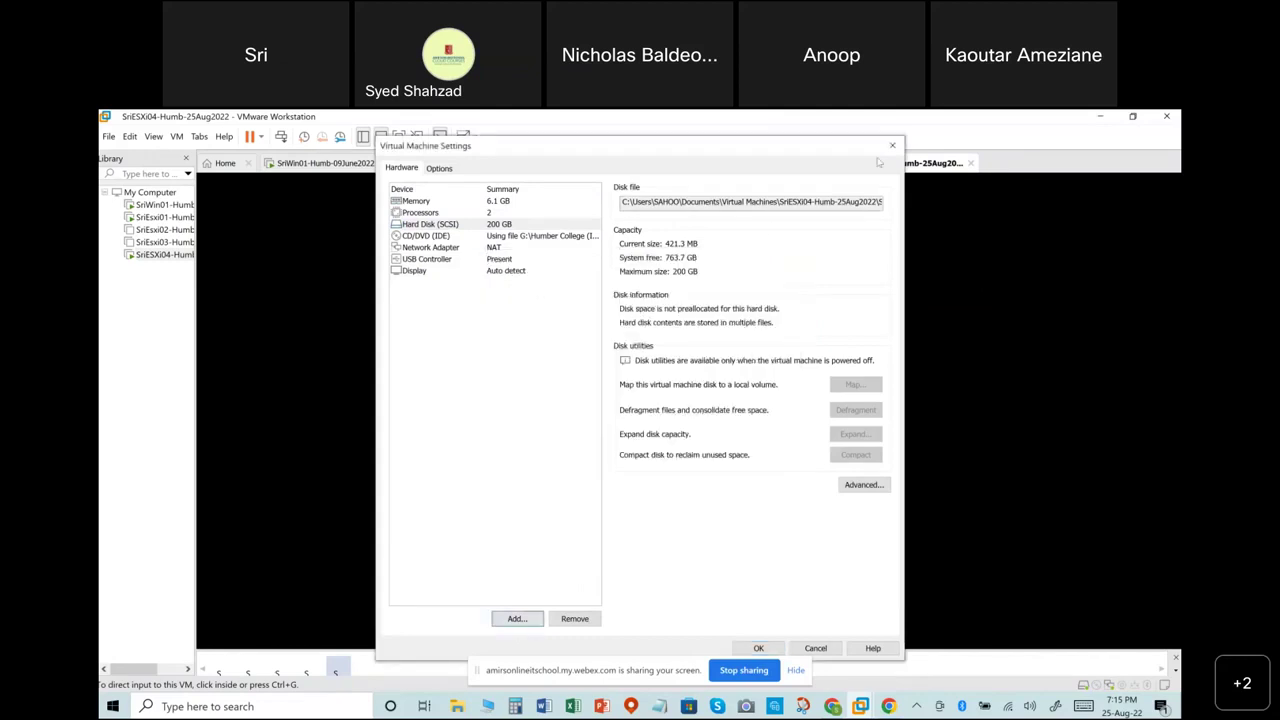
{"action": "left_click", "coordinate": [894, 146]}
{"action": "left_click", "coordinate": [757, 434]}
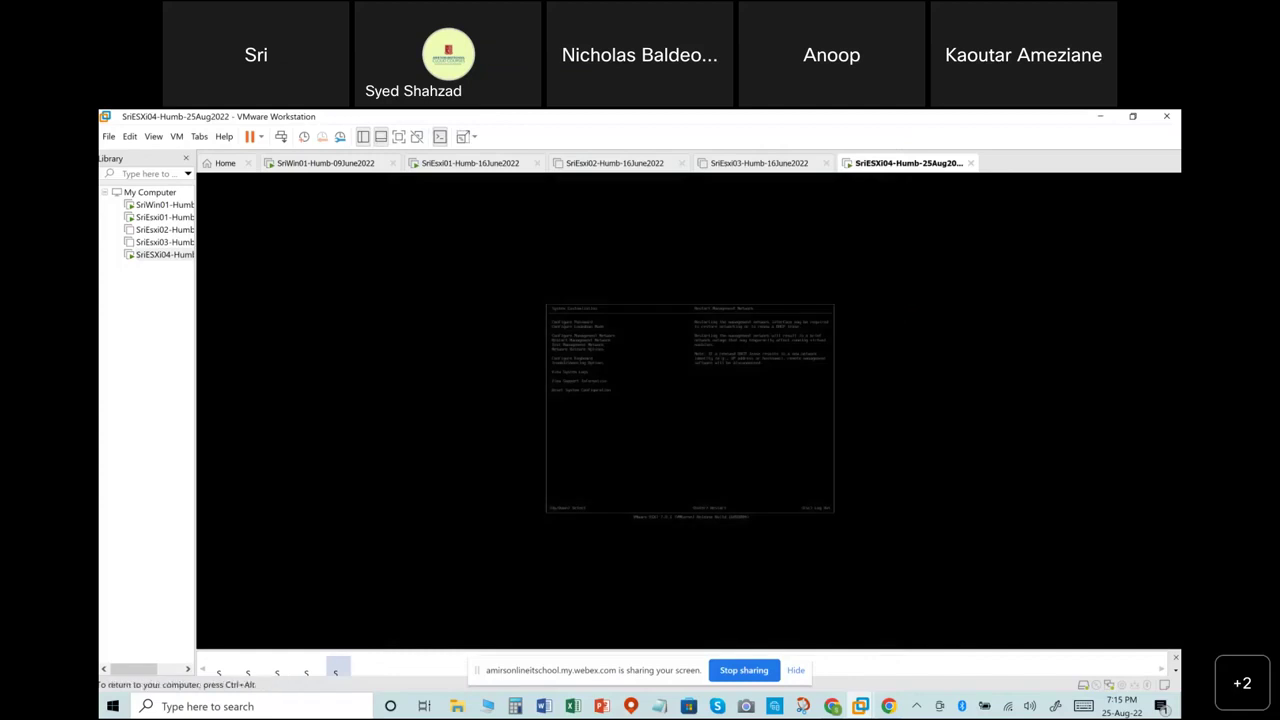
Return ESXi04 to its welcome screen, release VM input, and stop sharing the screen in Webex.
{"action": "key", "text": "Escape"}
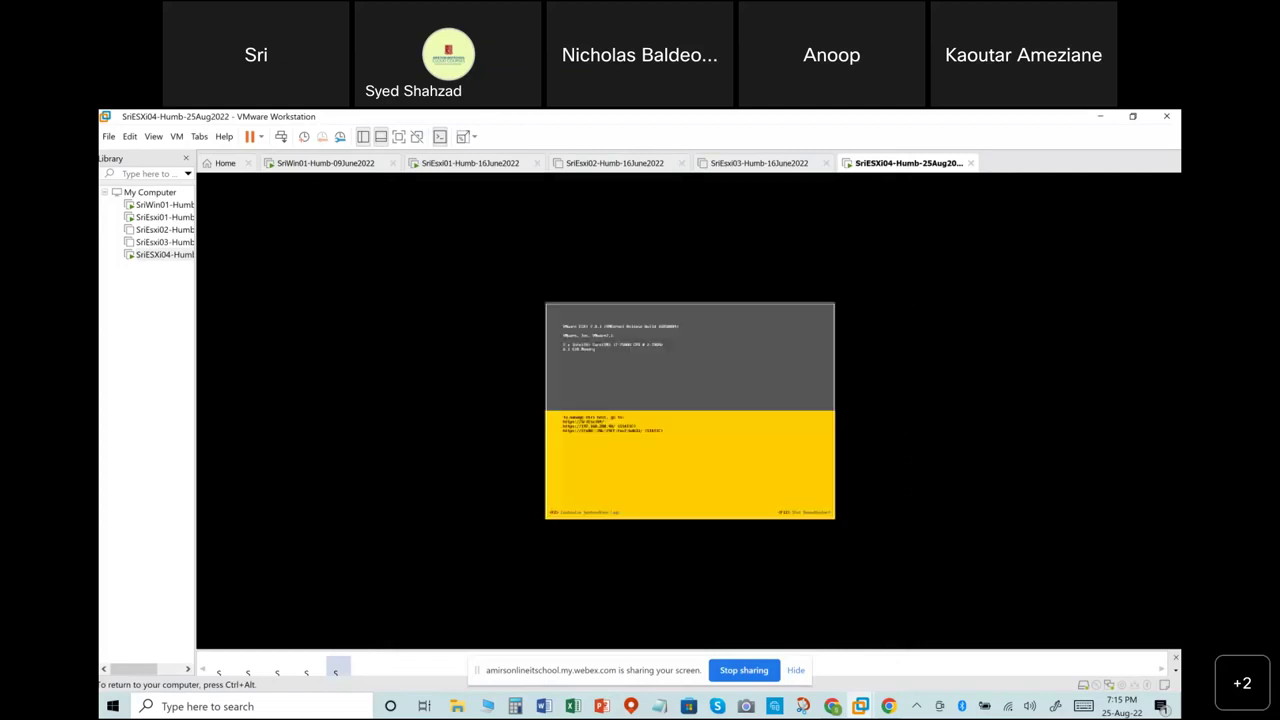
{"action": "key", "text": "ctrl+alt"}
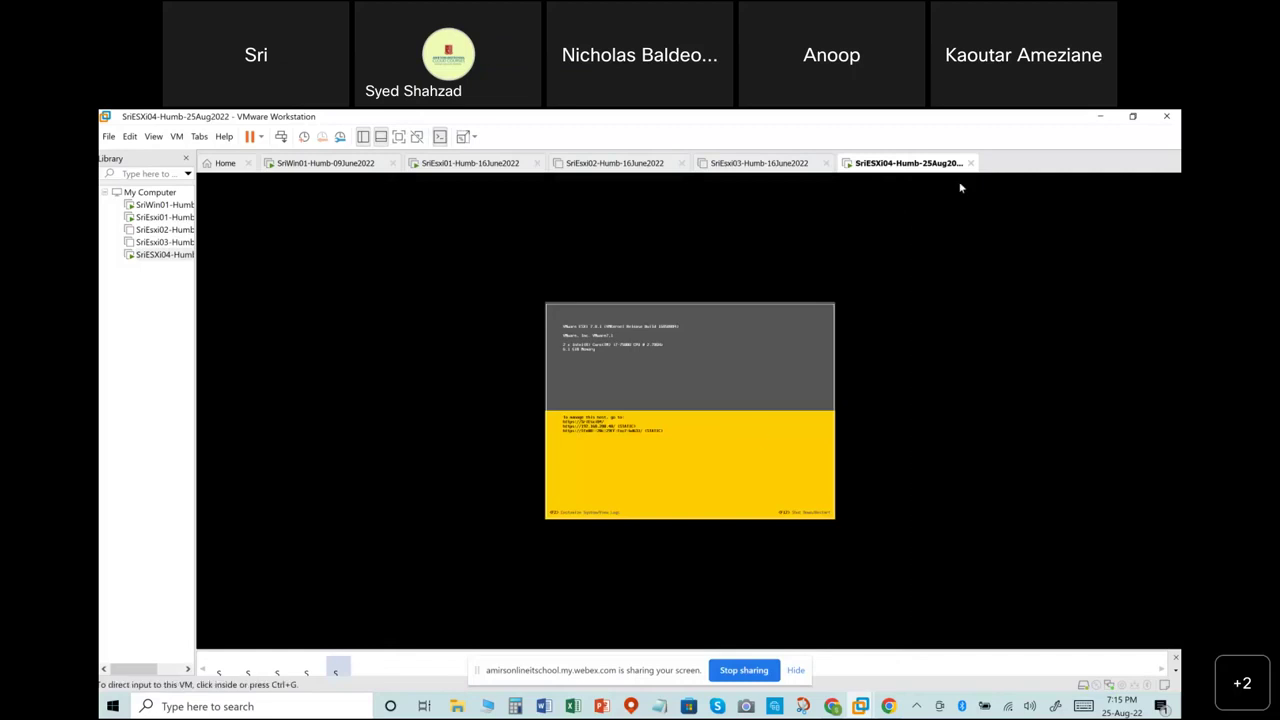
{"action": "right_click", "coordinate": [921, 165]}
{"action": "mouse_move", "coordinate": [928, 200]}
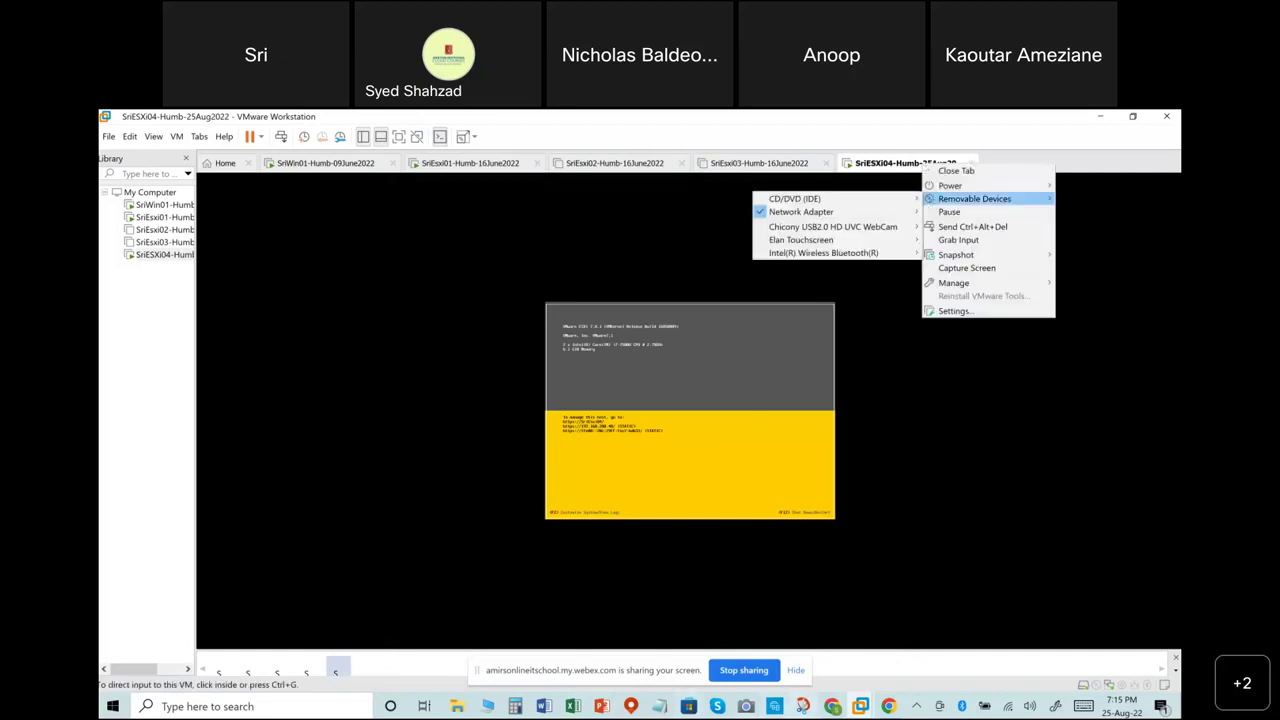
{"action": "left_click", "coordinate": [830, 709]}
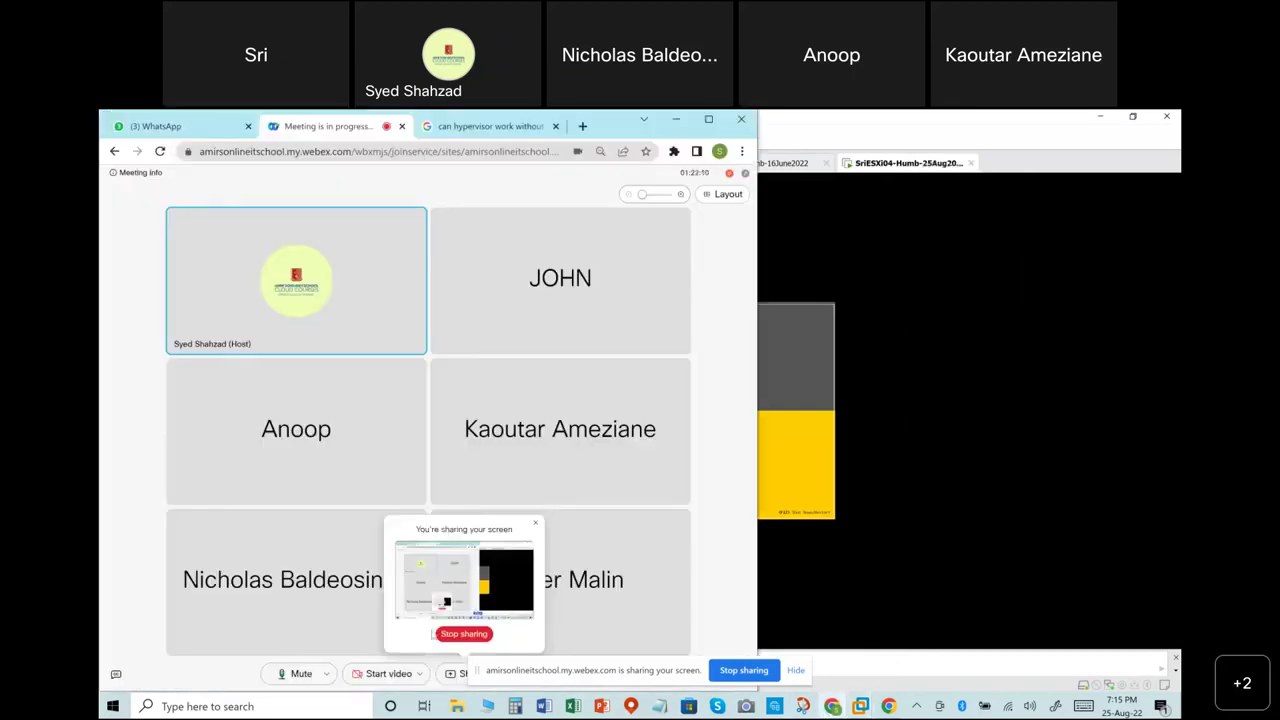
{"action": "left_click", "coordinate": [462, 634]}
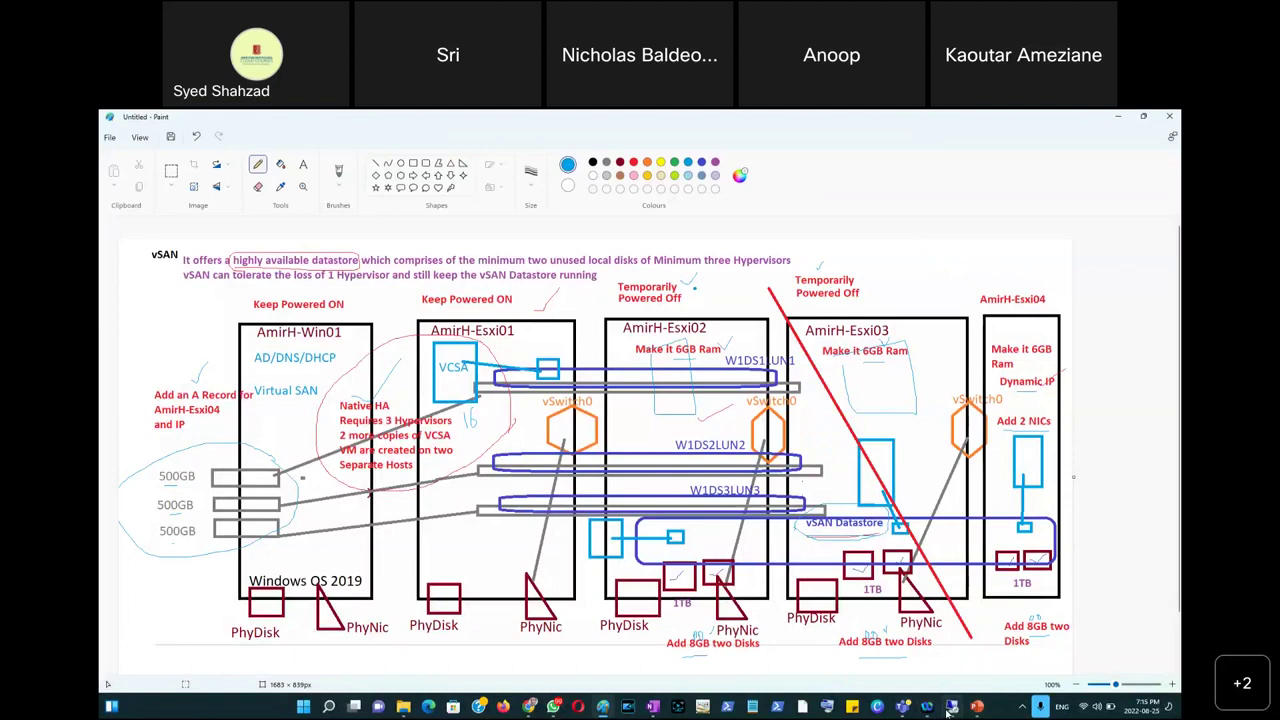
Proceed past the vcsa.amirhumb.local certificate warning and sign in with the saved administrator account.
{"action": "left_click", "coordinate": [951, 707]}
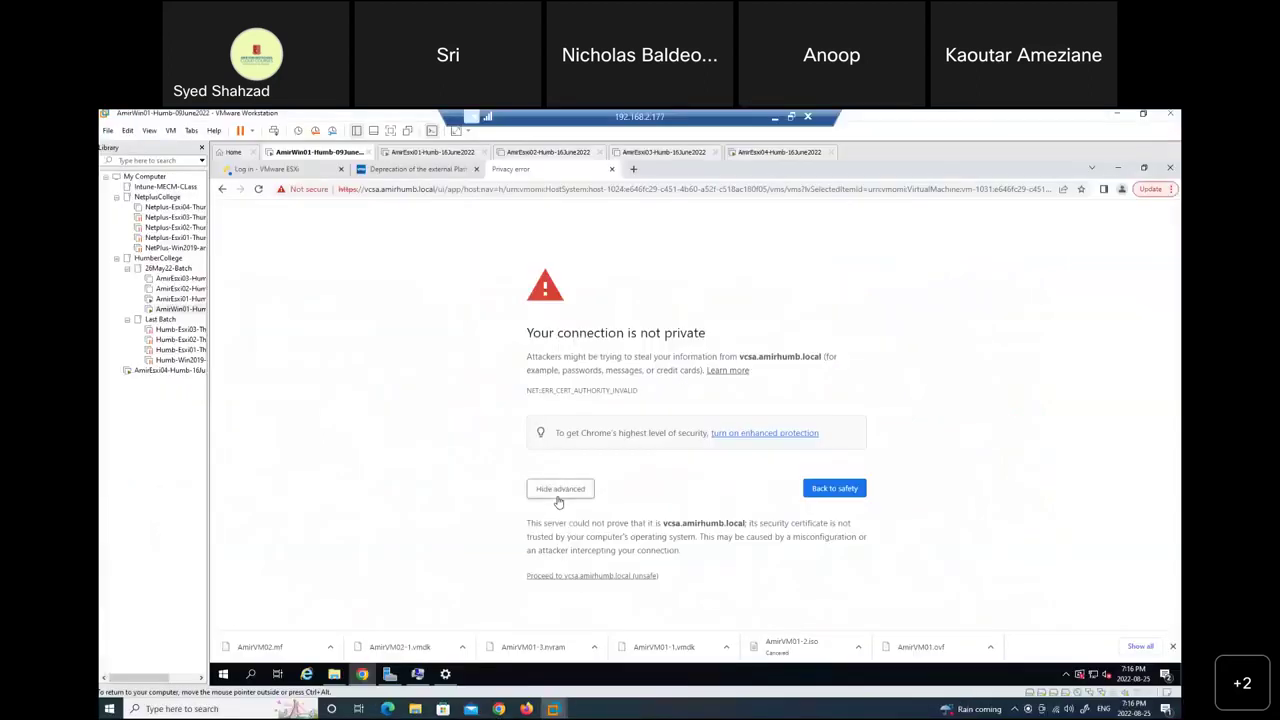
{"action": "left_click", "coordinate": [584, 577]}
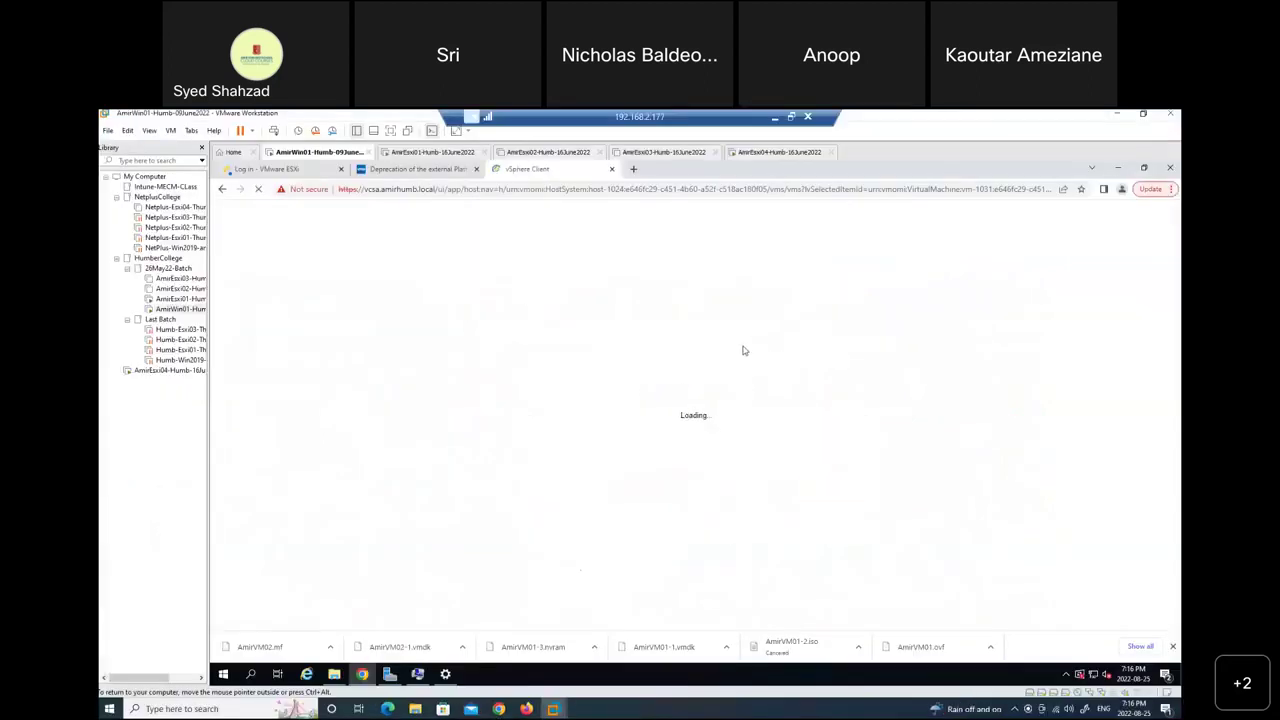
{"action": "left_click", "coordinate": [309, 385]}
{"action": "left_click", "coordinate": [323, 425]}
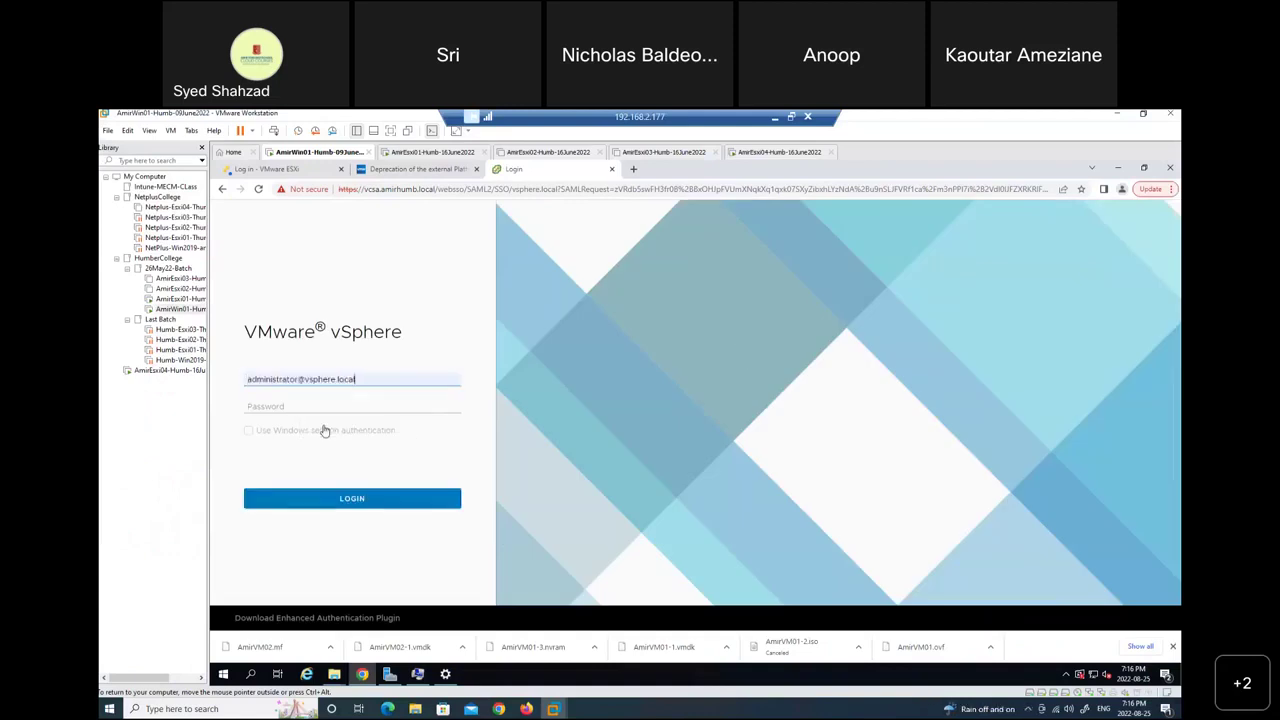
{"action": "left_click", "coordinate": [323, 405]}
{"action": "type", "text": "••••••••••••"}
{"action": "key", "text": "Return"}
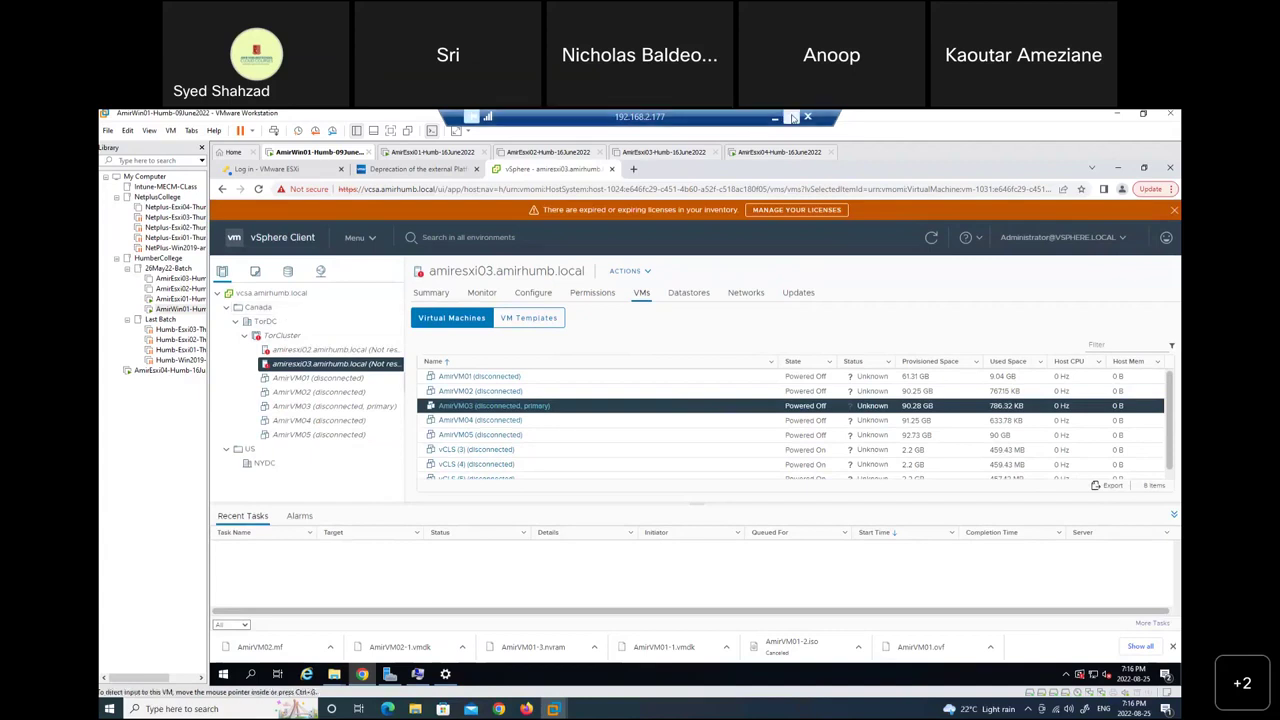
Take the remote desktop out of full screen and adjust the screen brightness.
{"action": "left_click", "coordinate": [791, 117]}
{"action": "key", "text": "XF86MonBrightnessUp"}
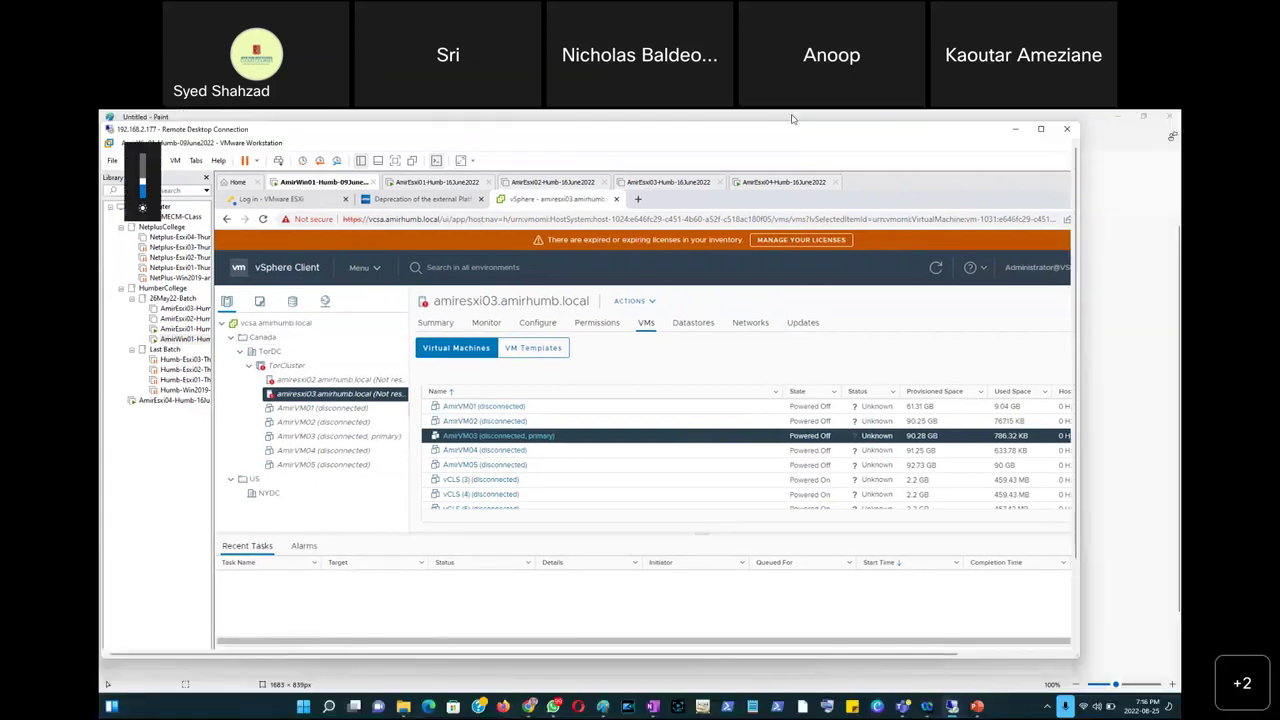
{"action": "key", "text": "XF86MonBrightnessDown"}
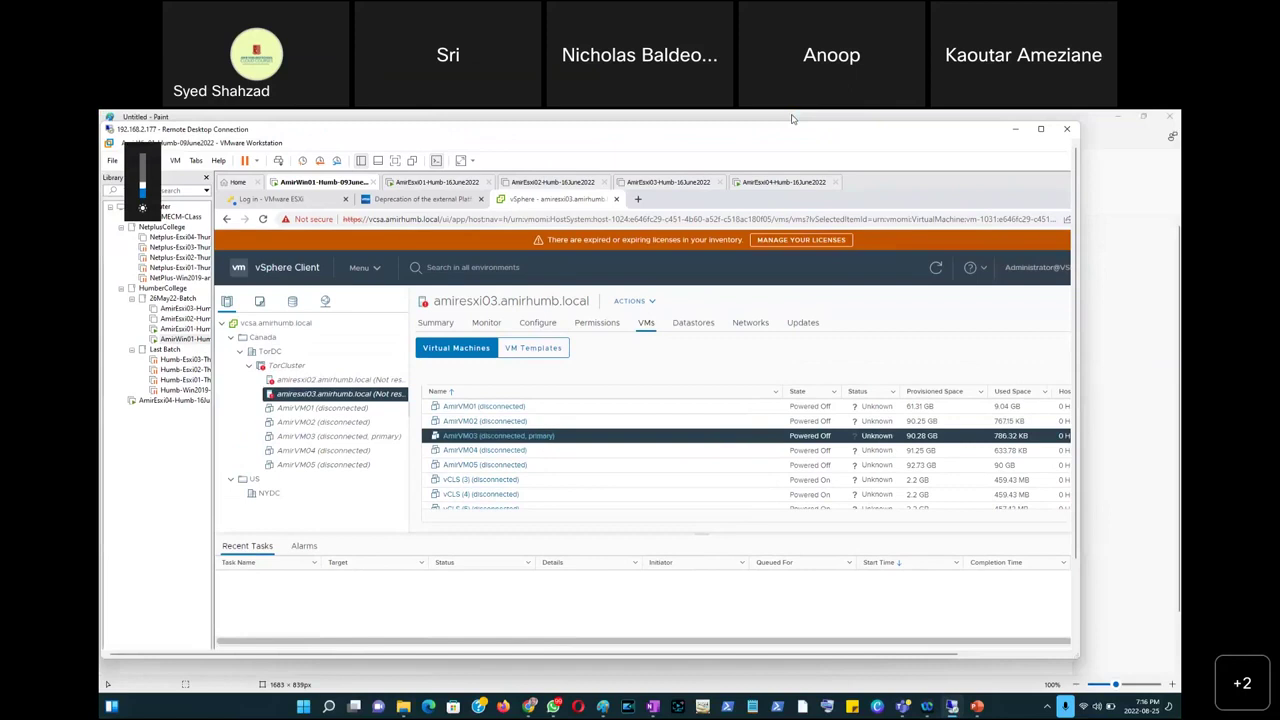
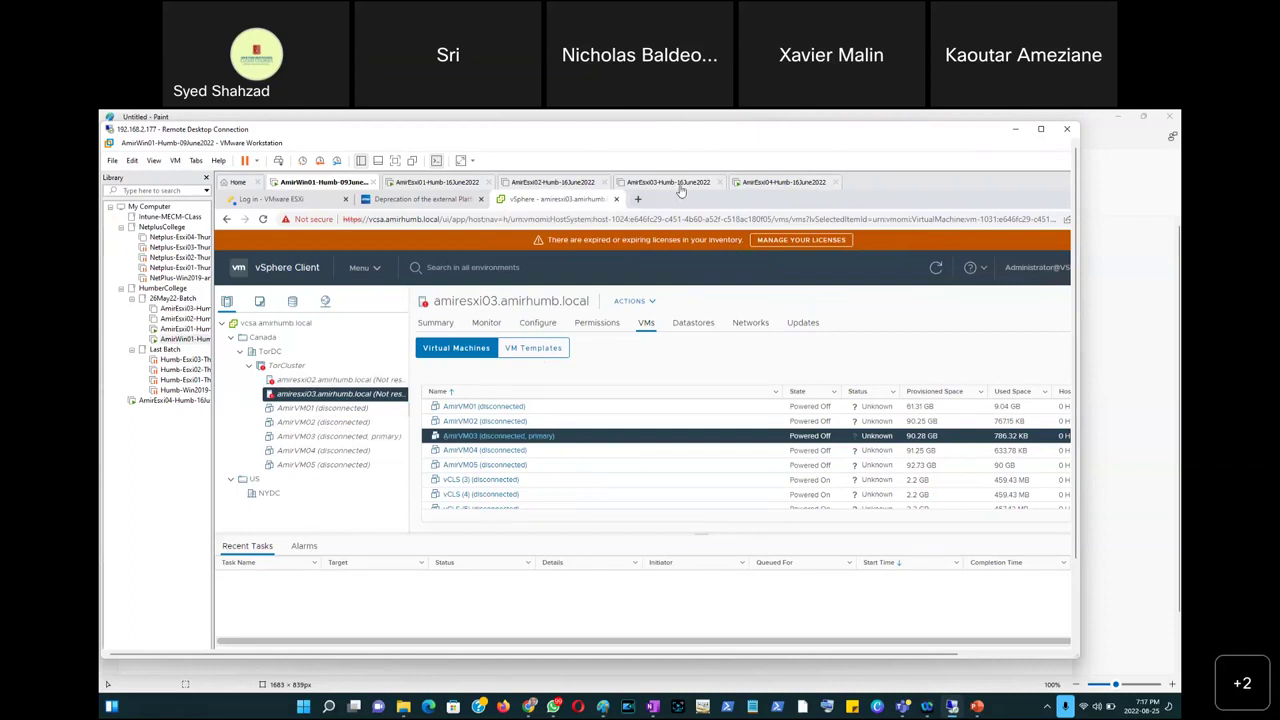
Glance at the AmirEsxi04 console and vSAN lab diagram, then open the TorDC datacenter summary.
{"action": "left_click", "coordinate": [769, 187]}
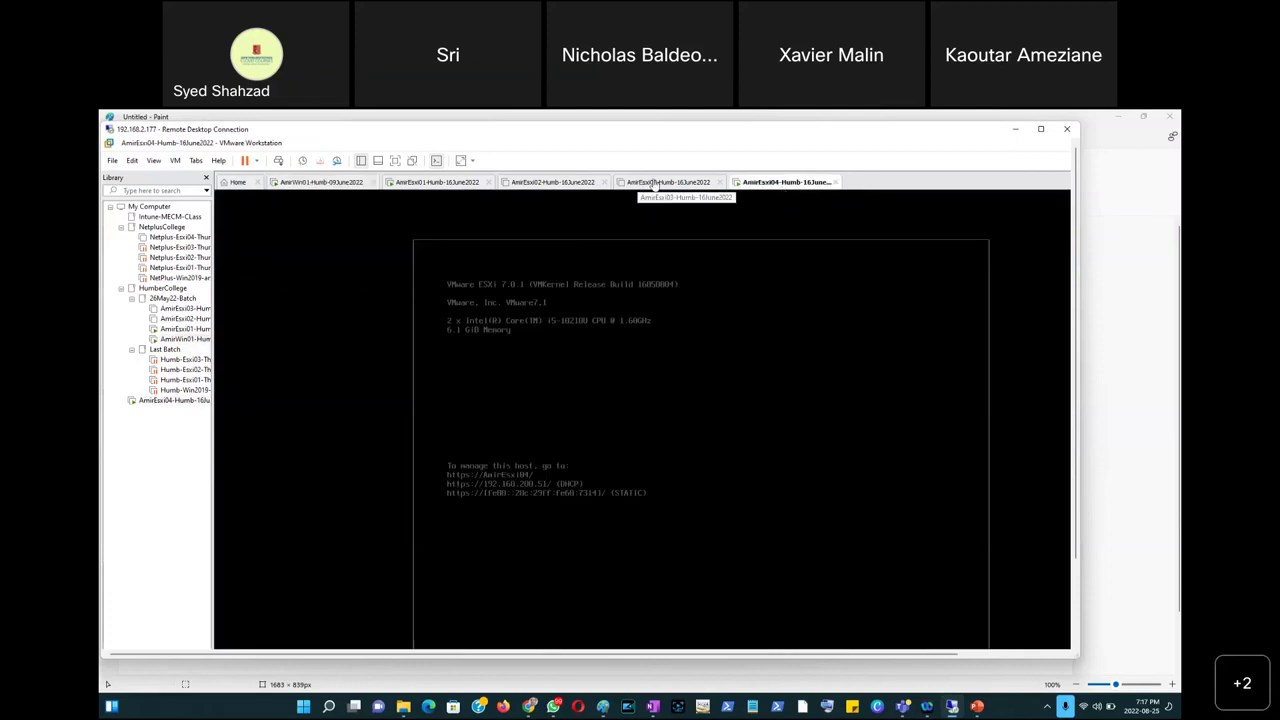
{"action": "left_click", "coordinate": [604, 707]}
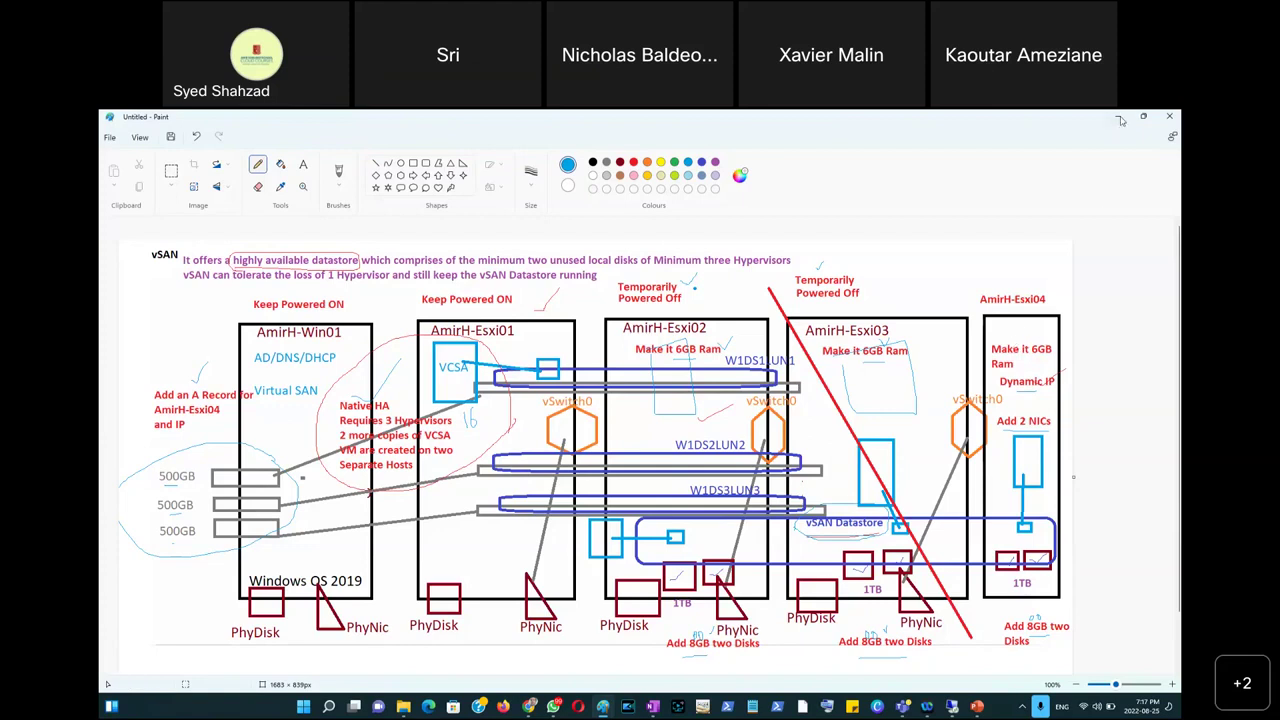
{"action": "left_click", "coordinate": [1120, 118]}
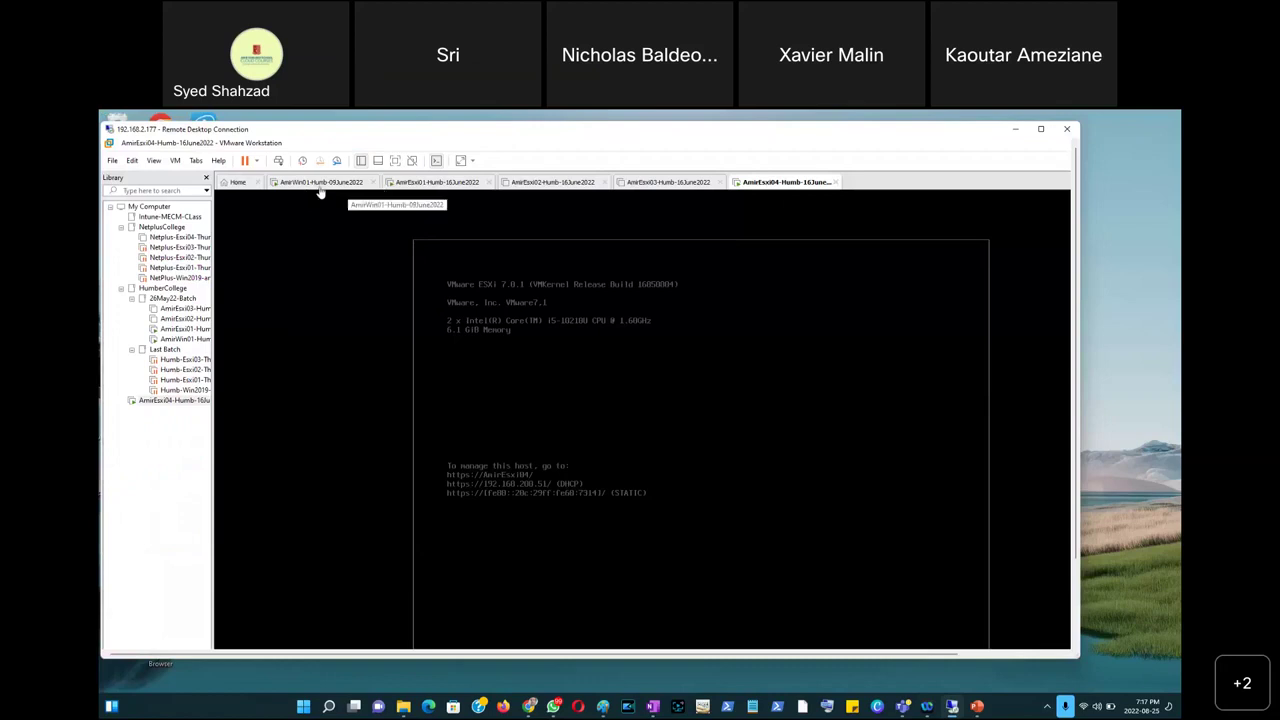
{"action": "left_click", "coordinate": [320, 186]}
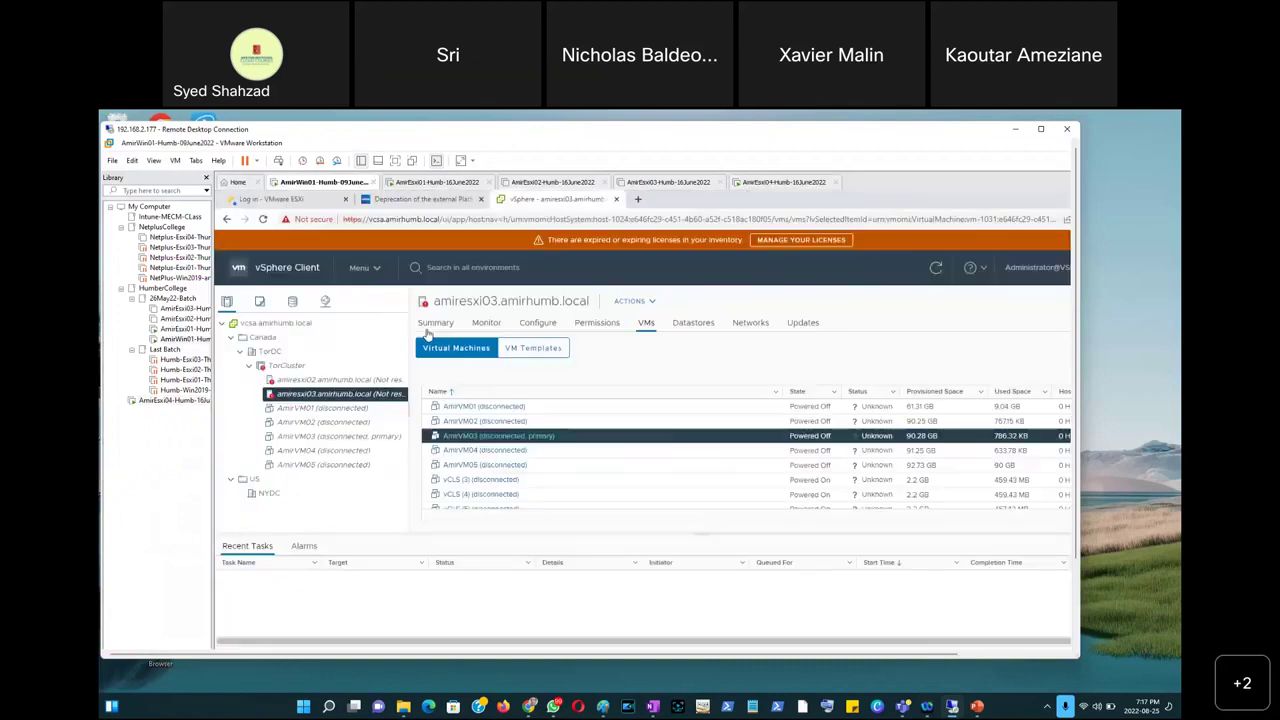
{"action": "left_click", "coordinate": [270, 352]}
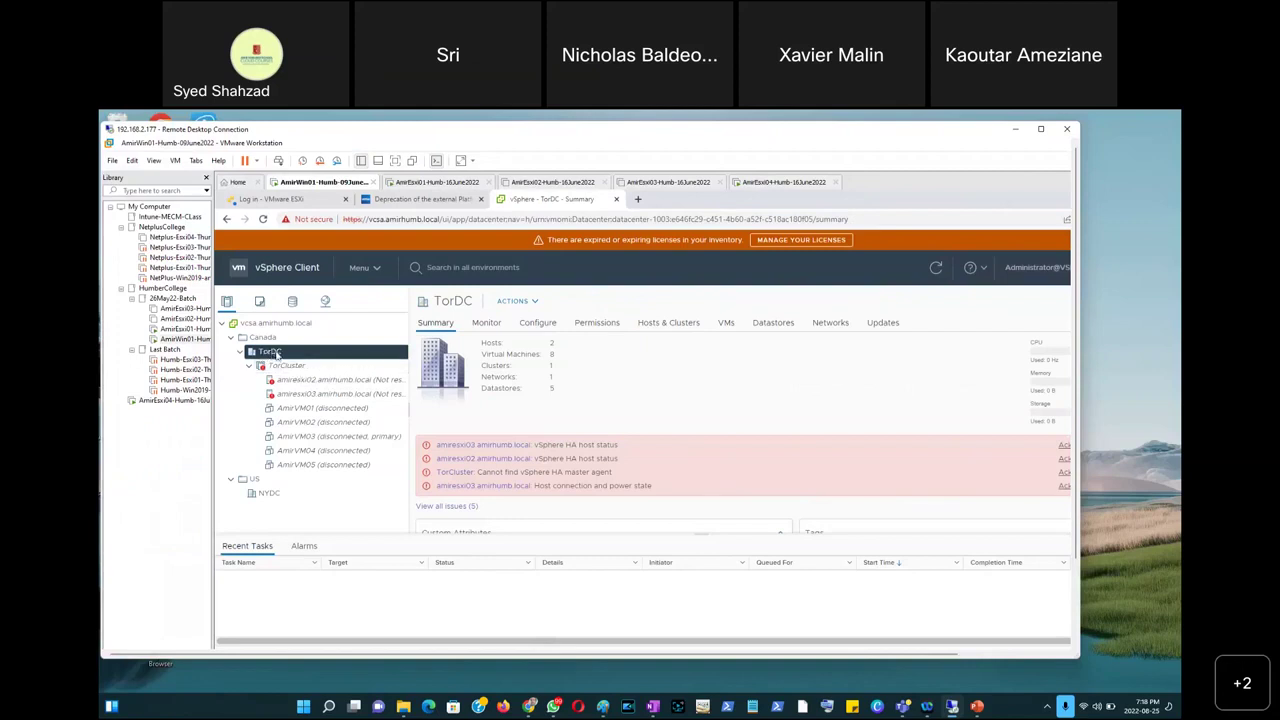
Start adding host 'AmirEsxi04 Amirhumb.local' to TorDC, then bring up Server Manager in full-screen RDP.
{"action": "right_click", "coordinate": [276, 354]}
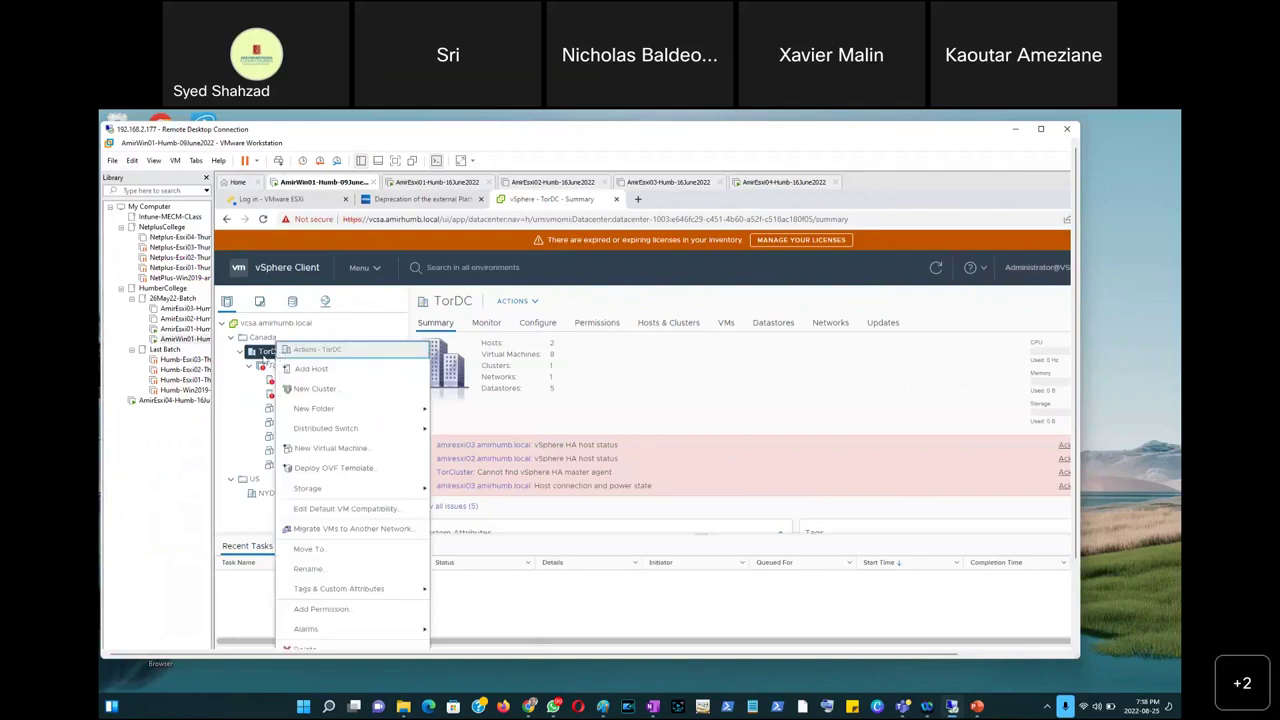
{"action": "left_click", "coordinate": [312, 369]}
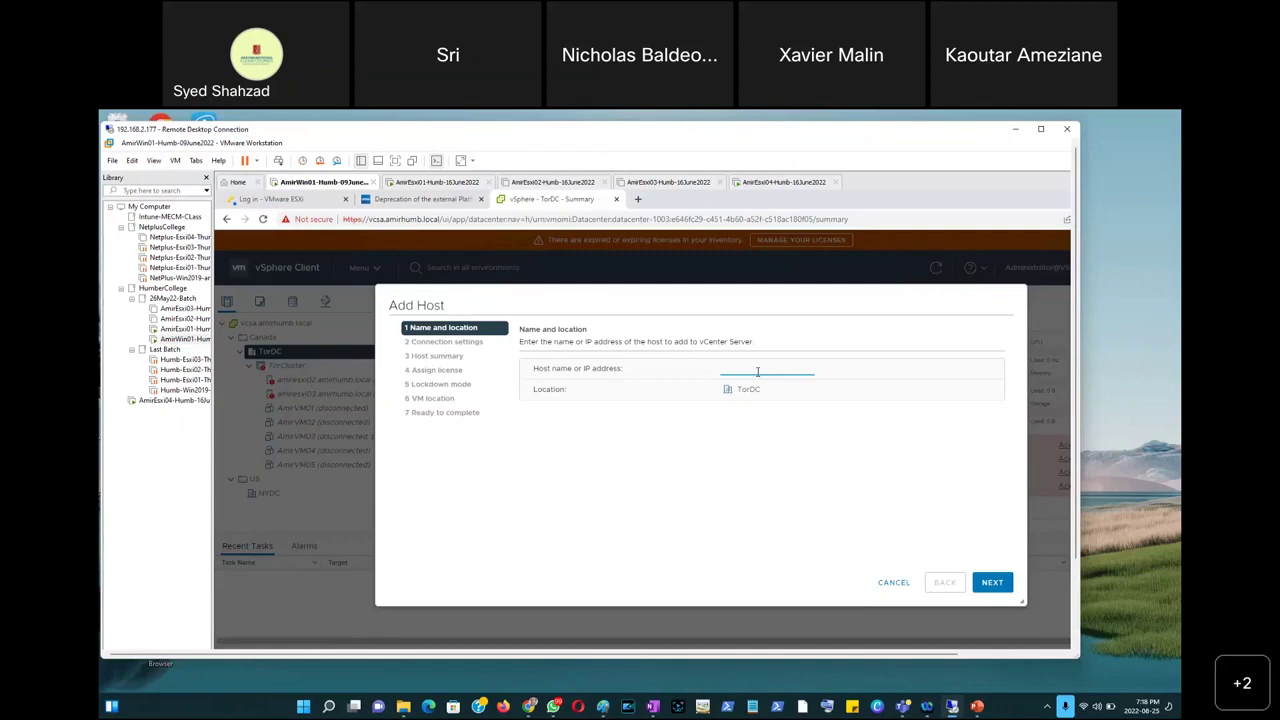
{"action": "type", "text": "Amir"}
{"action": "type", "text": "Es"}
{"action": "type", "text": "xi"}
{"action": "type", "text": "0"}
{"action": "type", "text": "4"}
{"action": "type", "text": " Am"}
{"action": "type", "text": "irhumb."}
{"action": "type", "text": "local"}
{"action": "left_click", "coordinate": [1041, 131]}
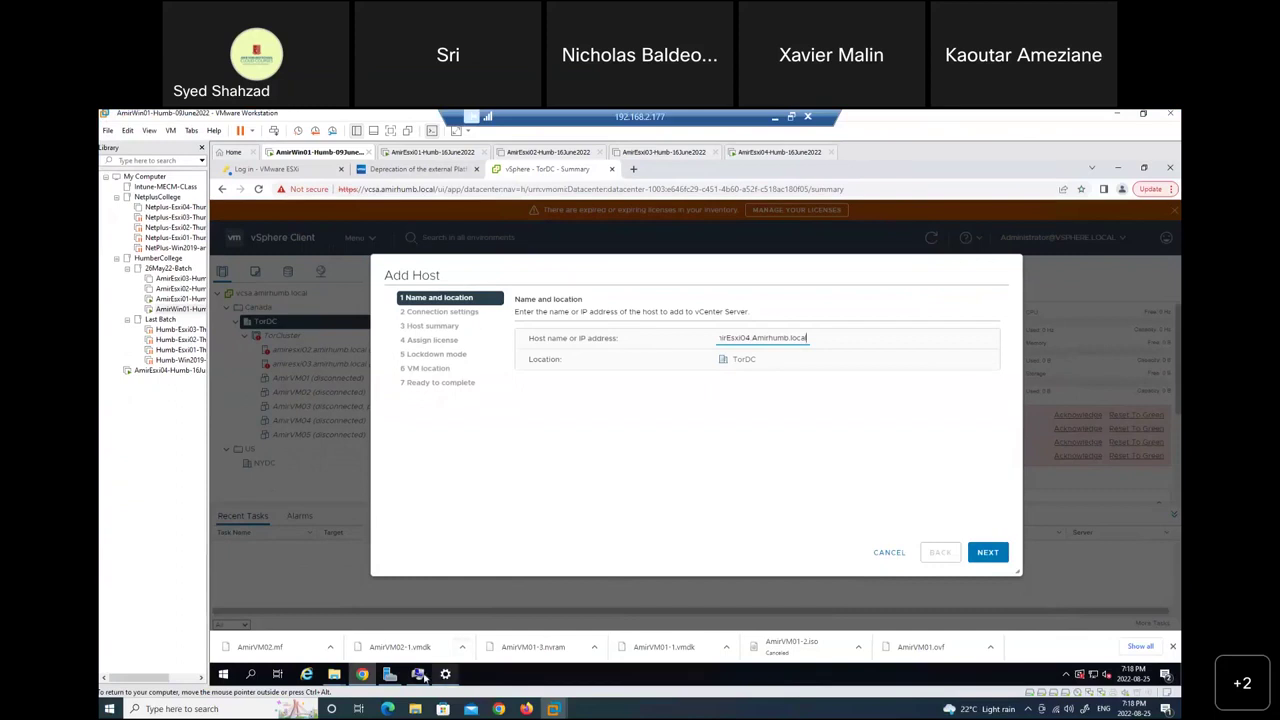
{"action": "left_click", "coordinate": [390, 674]}
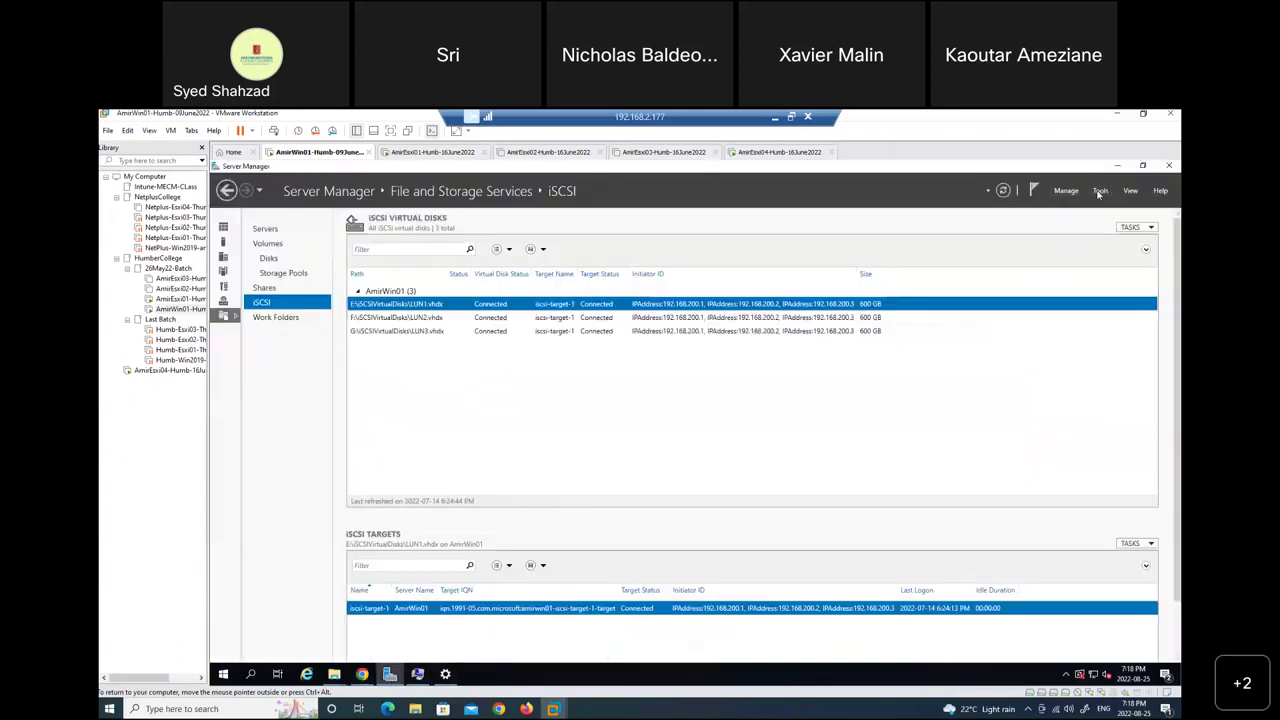
Confirm in DNS Manager that AmirEsxi04 in AmirHumb.local resolves to 192.168.200.51 and copy its FQDN.
{"action": "left_click", "coordinate": [1099, 191]}
{"action": "left_click", "coordinate": [1005, 342]}
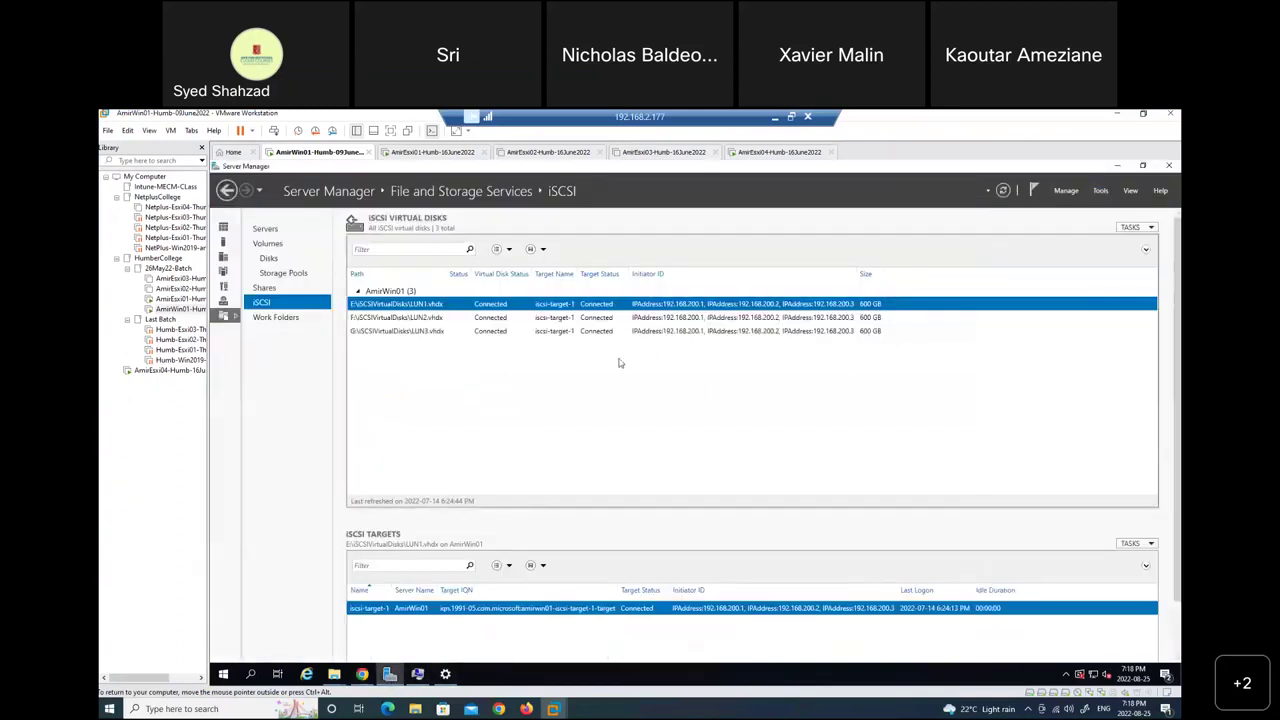
{"action": "double_click", "coordinate": [266, 219]}
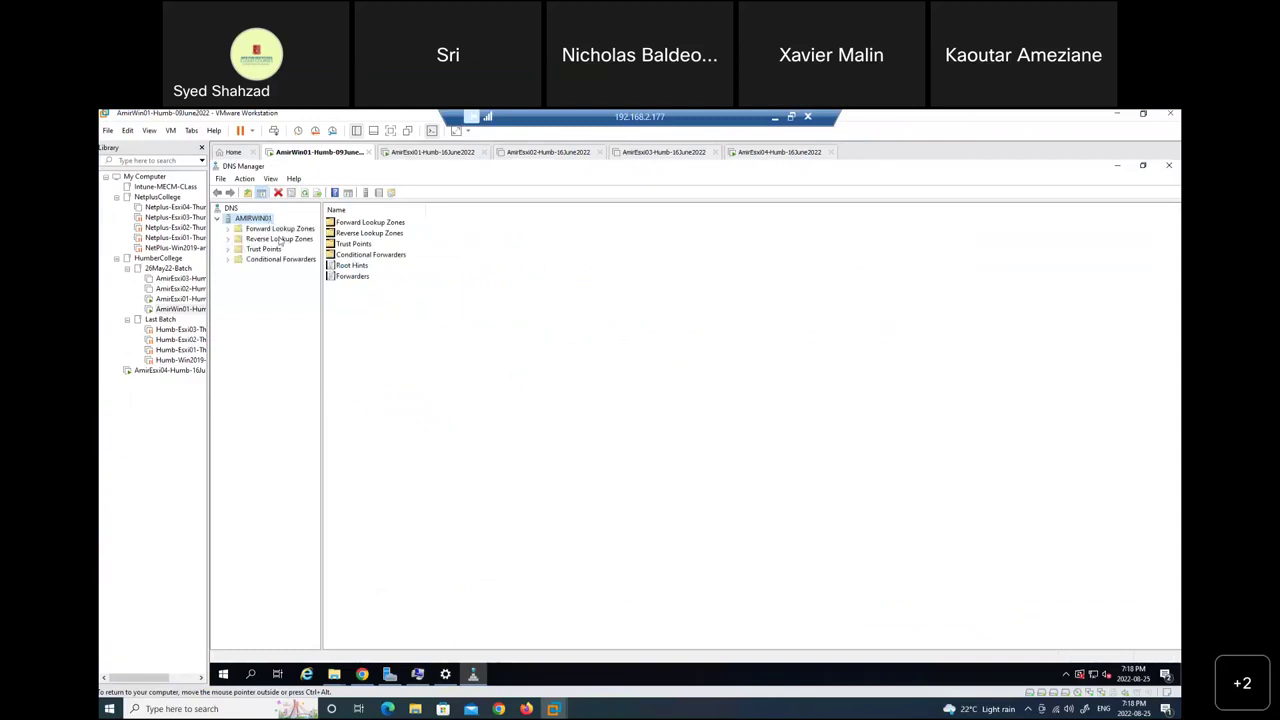
{"action": "double_click", "coordinate": [279, 229]}
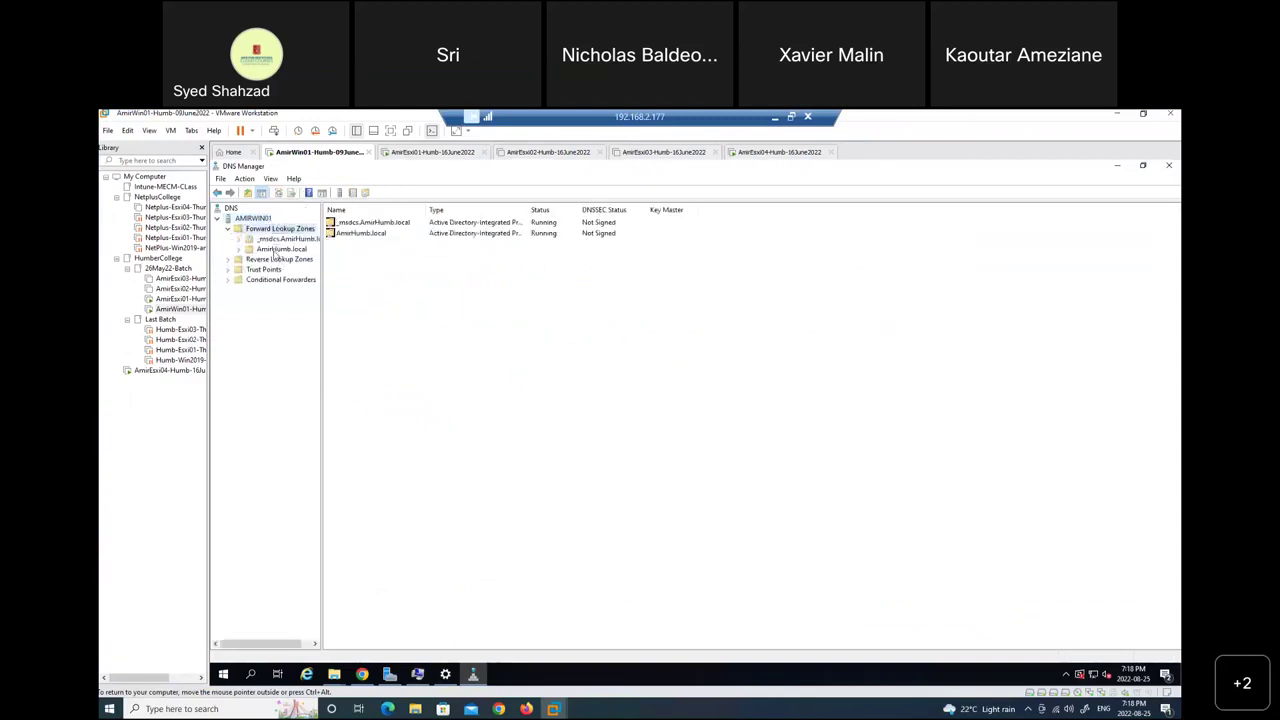
{"action": "double_click", "coordinate": [280, 249]}
{"action": "double_click", "coordinate": [366, 364]}
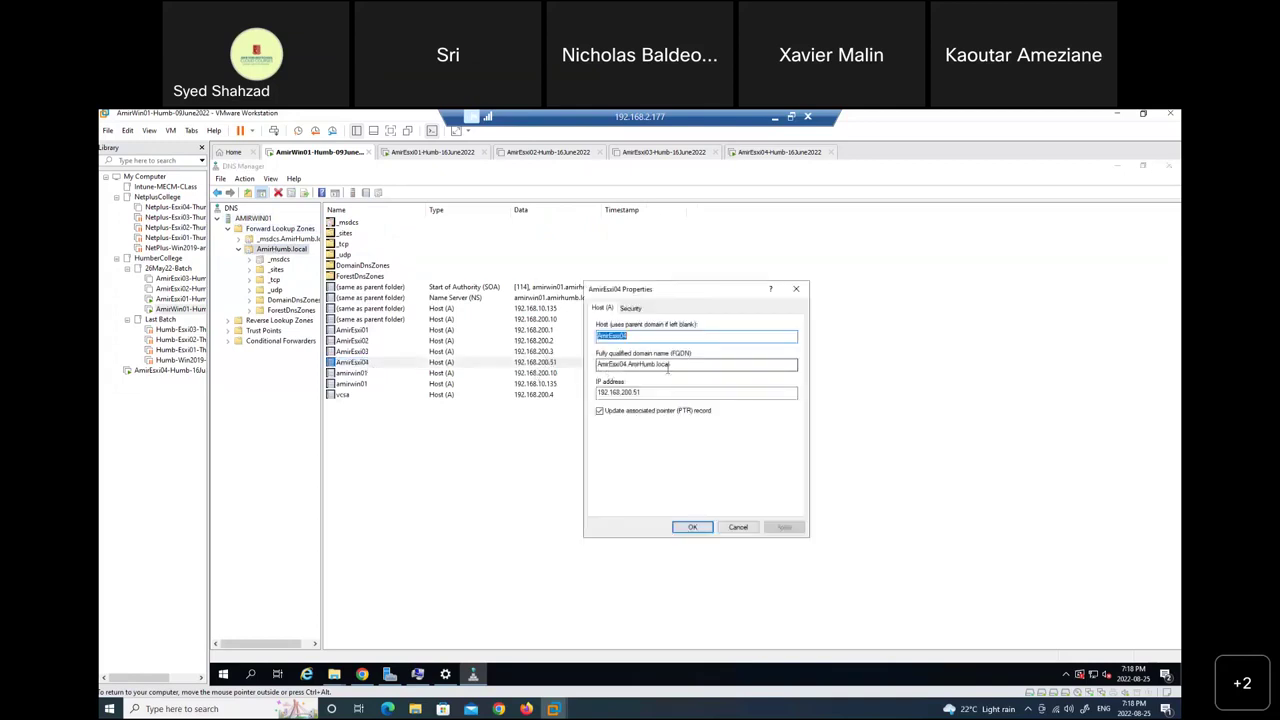
{"action": "left_click_drag", "start_coordinate": [680, 365], "coordinate": [588, 370]}
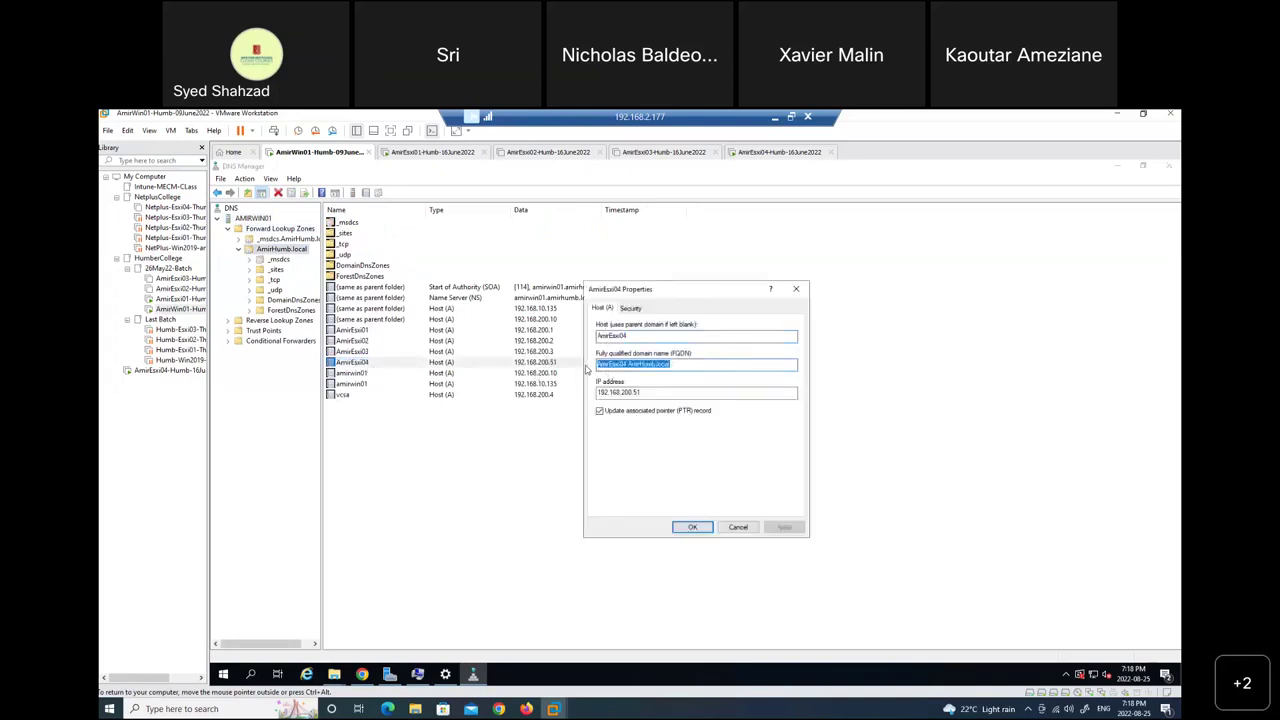
{"action": "left_click", "coordinate": [739, 528]}
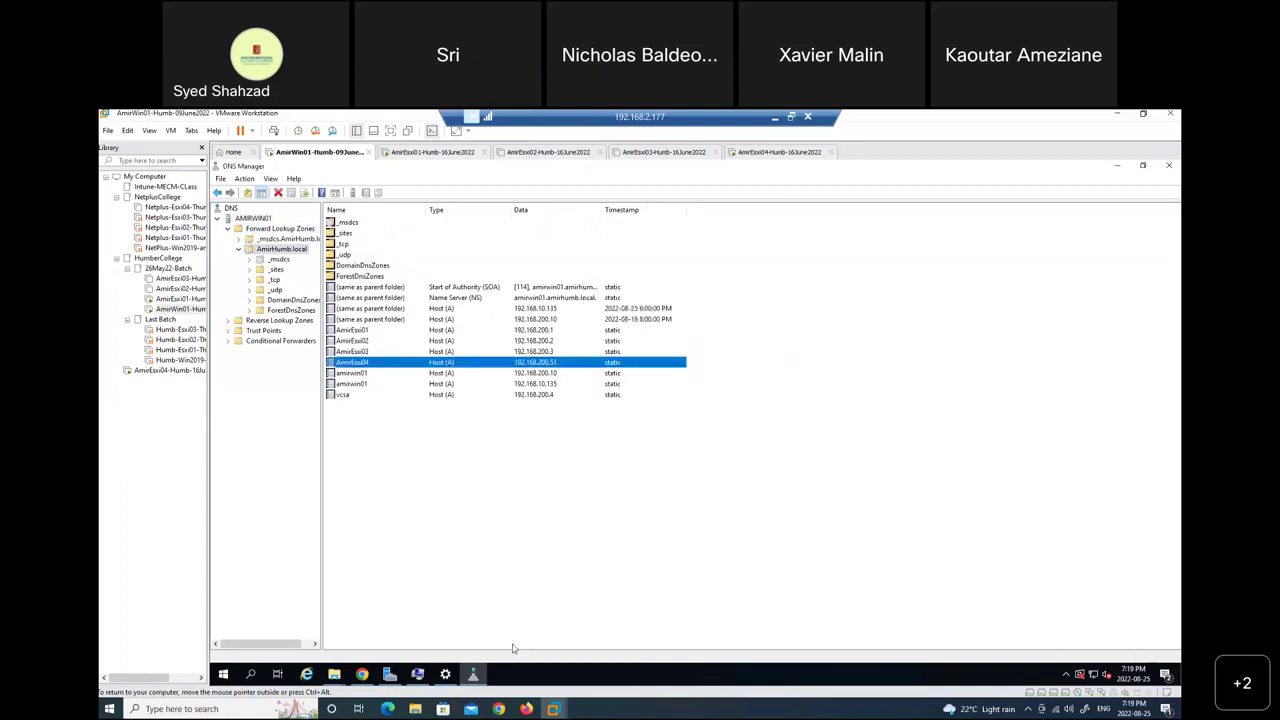
{"action": "left_click", "coordinate": [362, 673]}
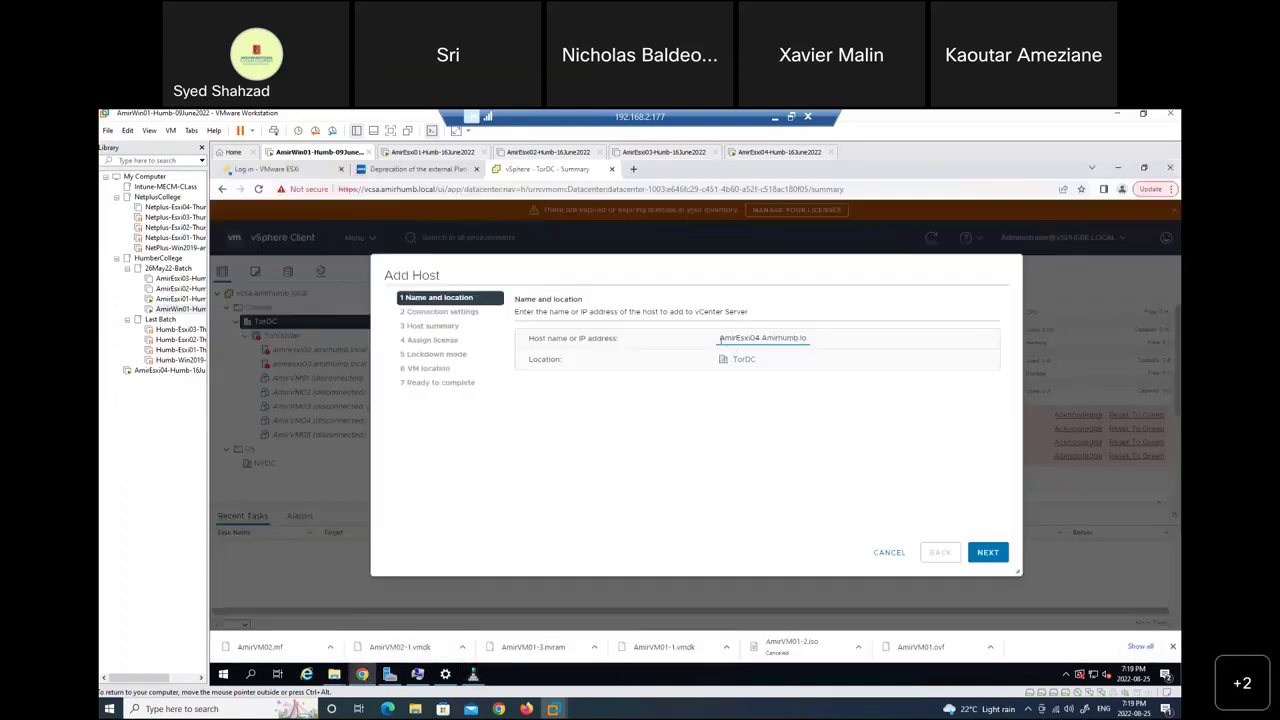
Paste the copied FQDN as host name, enter the root credentials, and accept the host certificate.
{"action": "key", "text": "ctrl+a"}
{"action": "key", "text": "ctrl+c"}
{"action": "key", "text": "BackSpace"}
{"action": "key", "text": "ctrl+v"}
{"action": "left_click", "coordinate": [987, 553]}
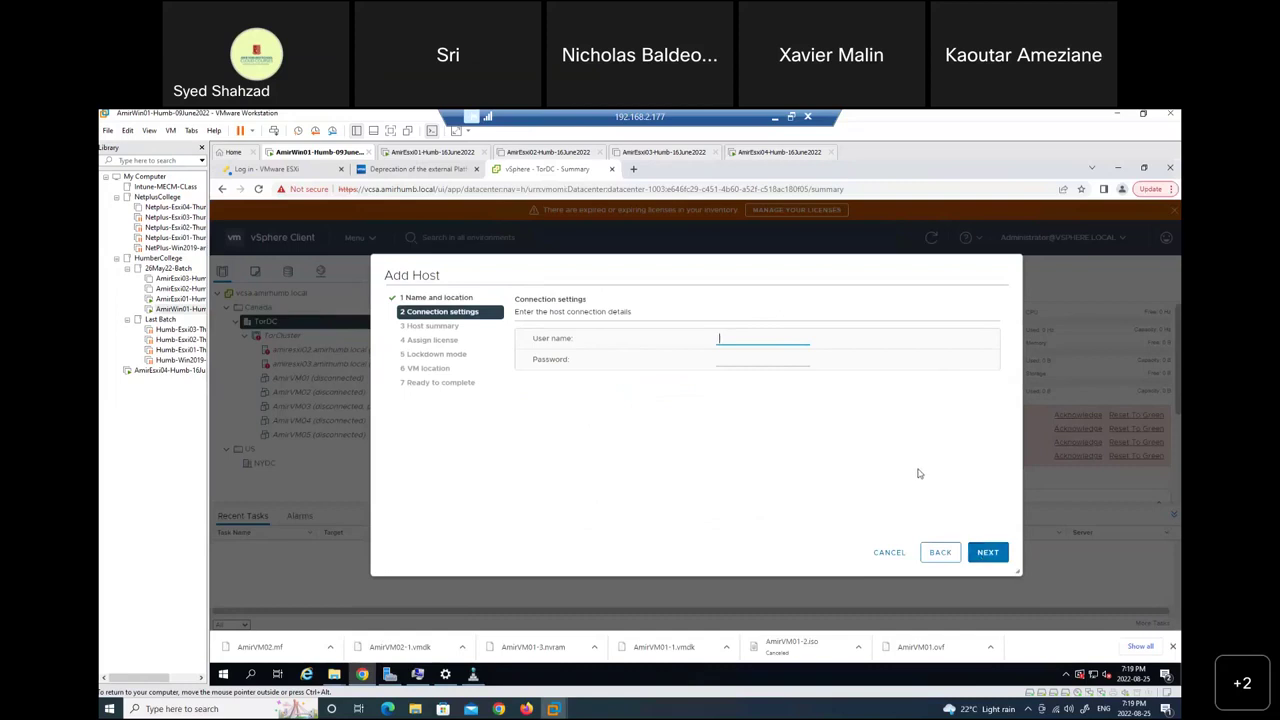
{"action": "type", "text": "root"}
{"action": "key", "text": "Tab"}
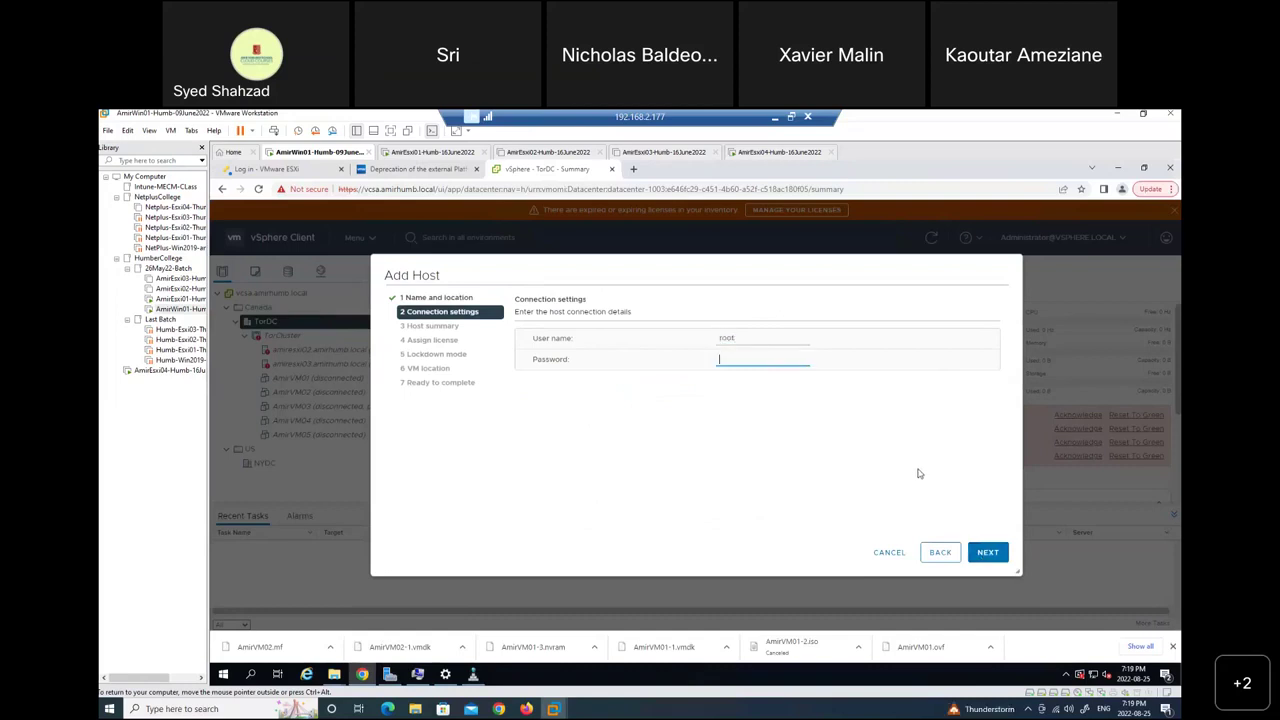
{"action": "type", "text": "•••••••••••••"}
{"action": "left_click", "coordinate": [988, 555]}
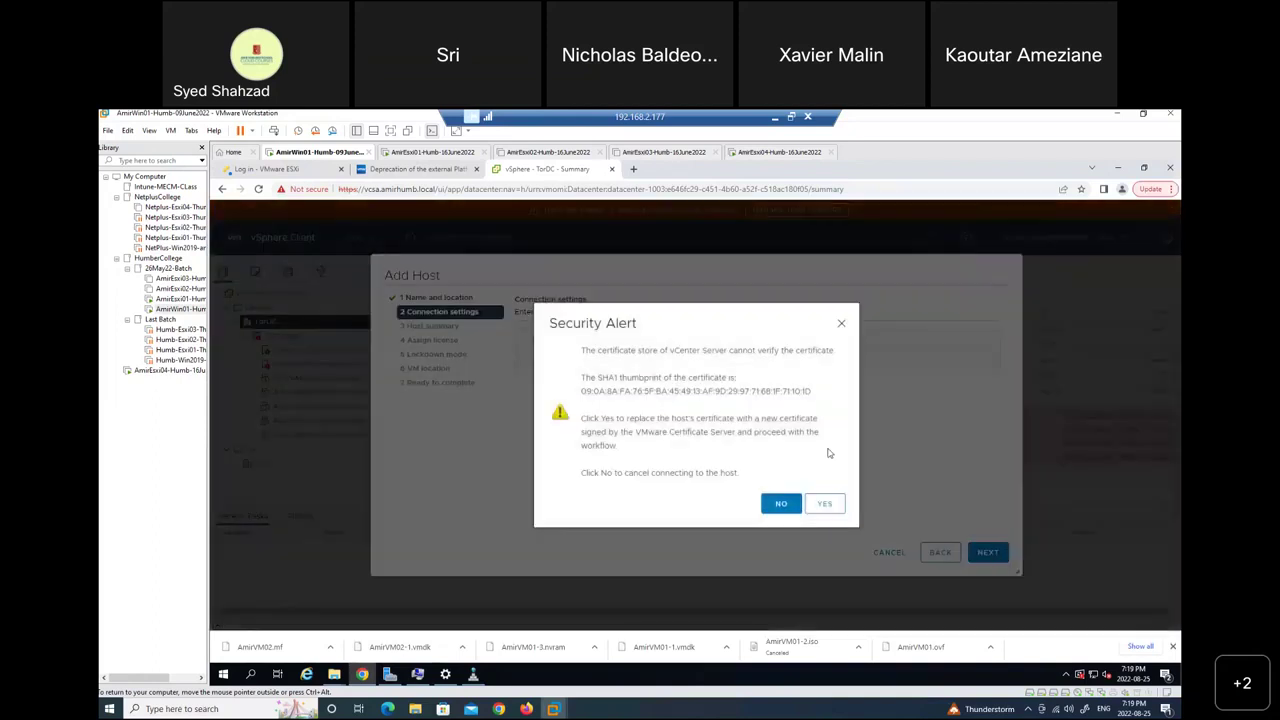
{"action": "left_click", "coordinate": [827, 507]}
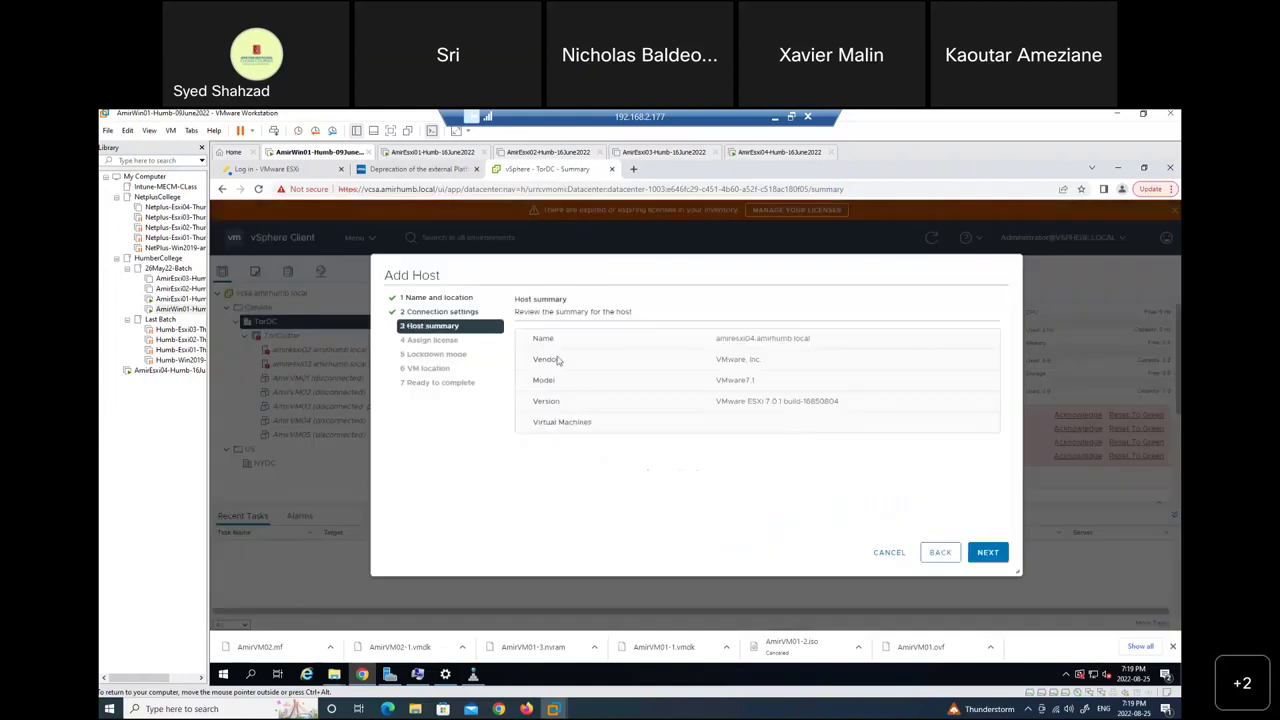
Keep the evaluation license, lockdown disabled and TorDC as VM location, and finish adding the host.
{"action": "left_click", "coordinate": [989, 553]}
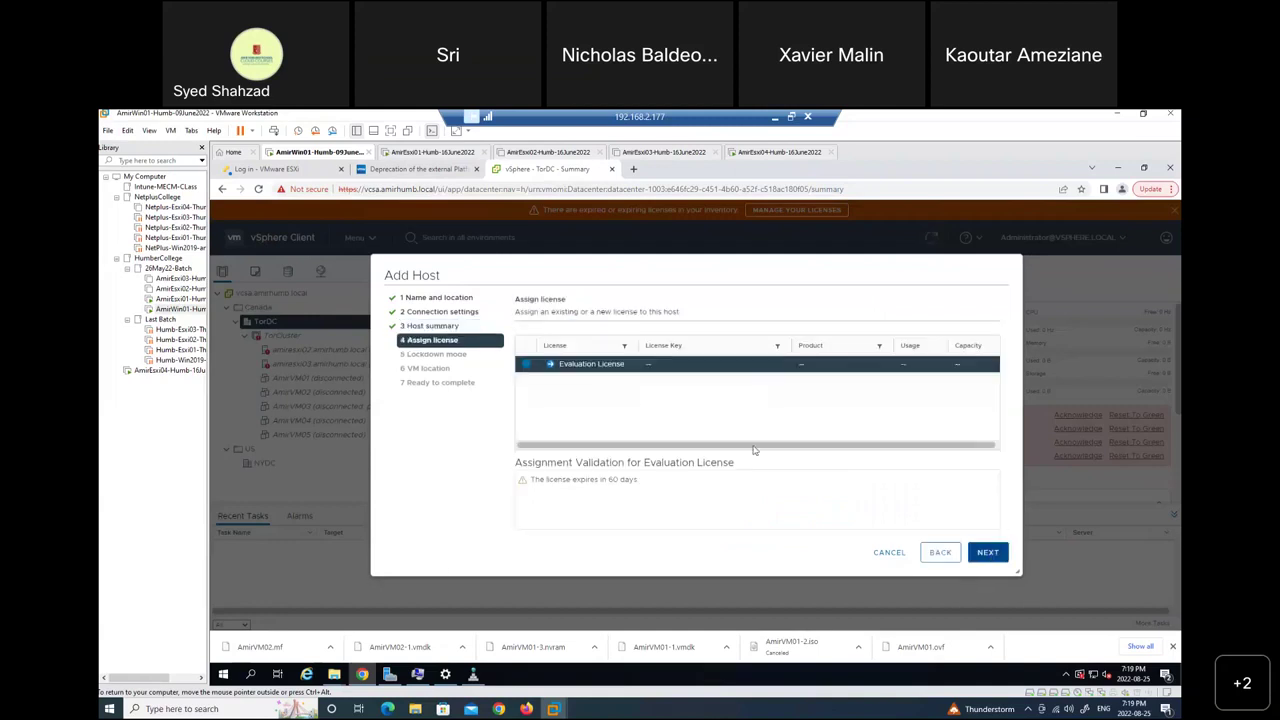
{"action": "left_click", "coordinate": [988, 553]}
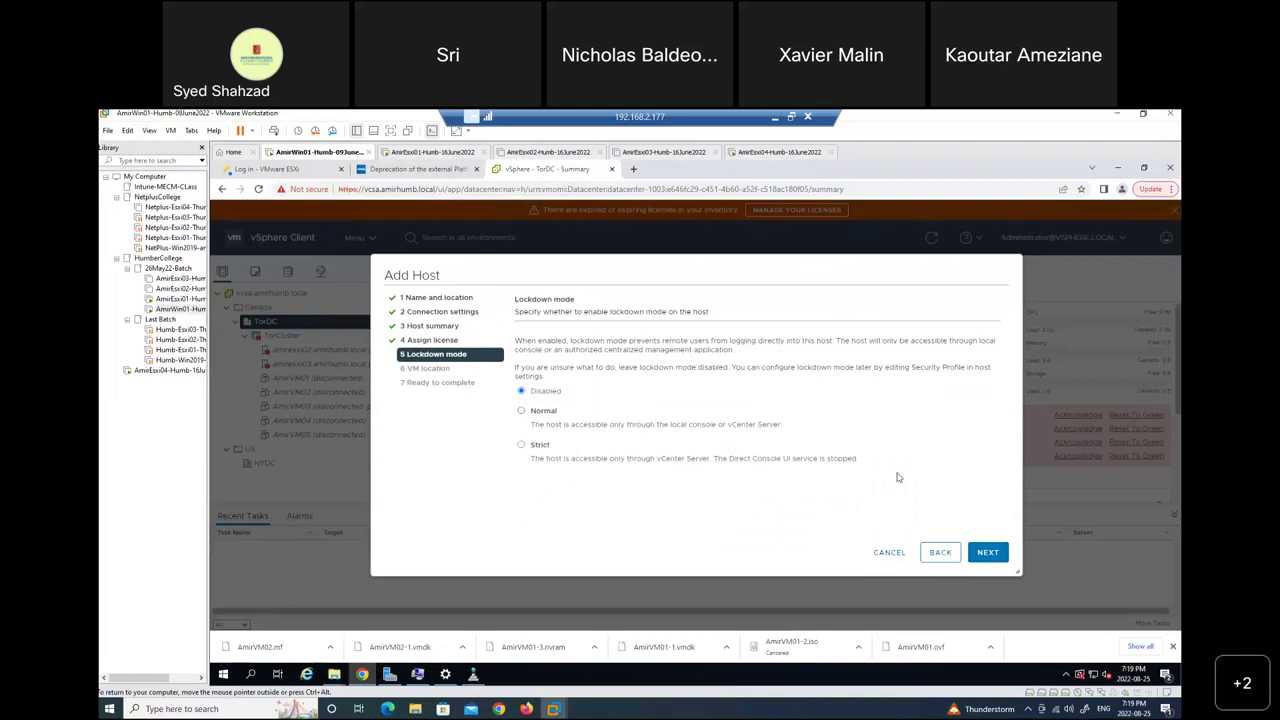
{"action": "left_click", "coordinate": [988, 554]}
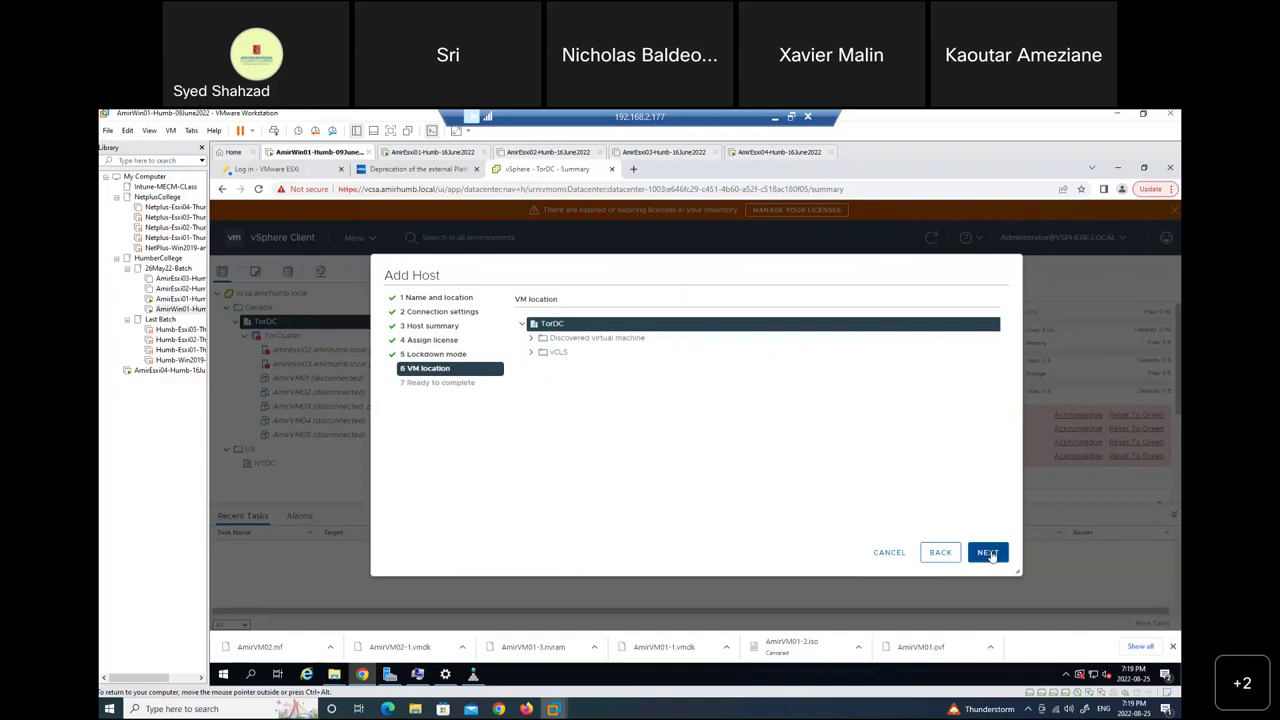
{"action": "left_click", "coordinate": [988, 553]}
{"action": "left_click", "coordinate": [988, 553]}
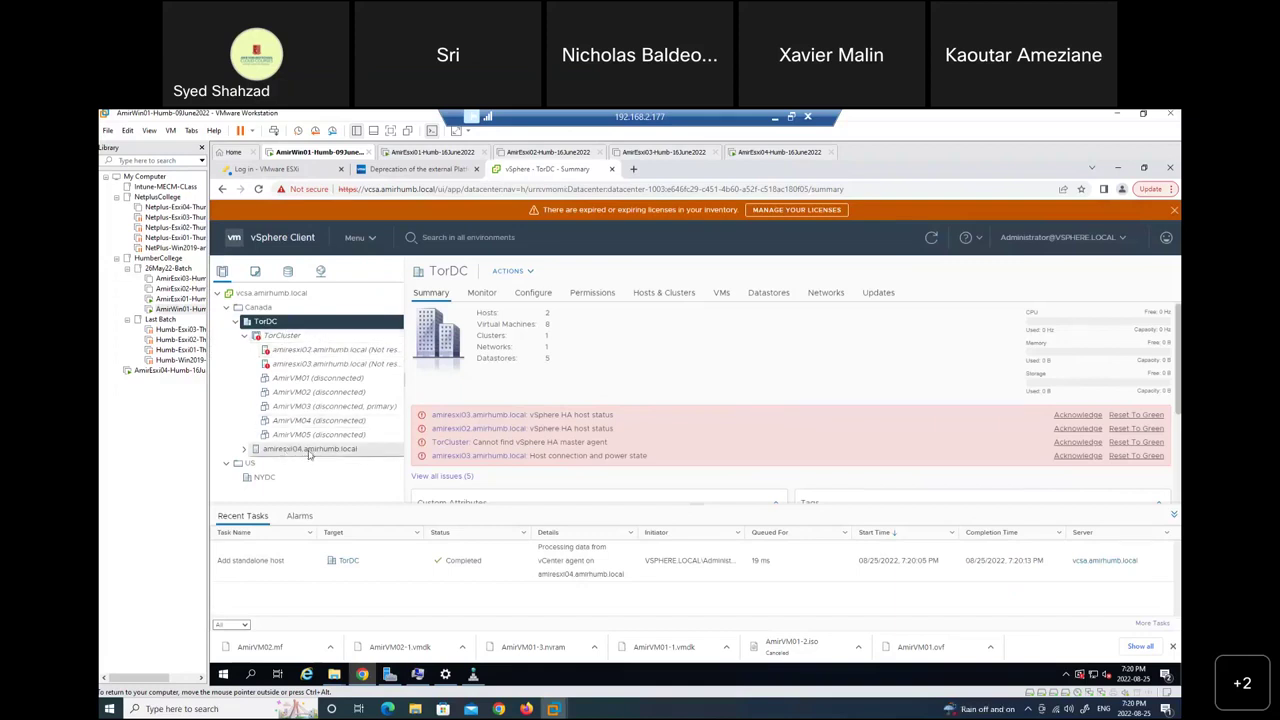
Move amiresxi04 into TorCluster, check the cluster summary, and power on the AmirEsxi03 VM.
{"action": "left_click_drag", "start_coordinate": [309, 455], "coordinate": [295, 339]}
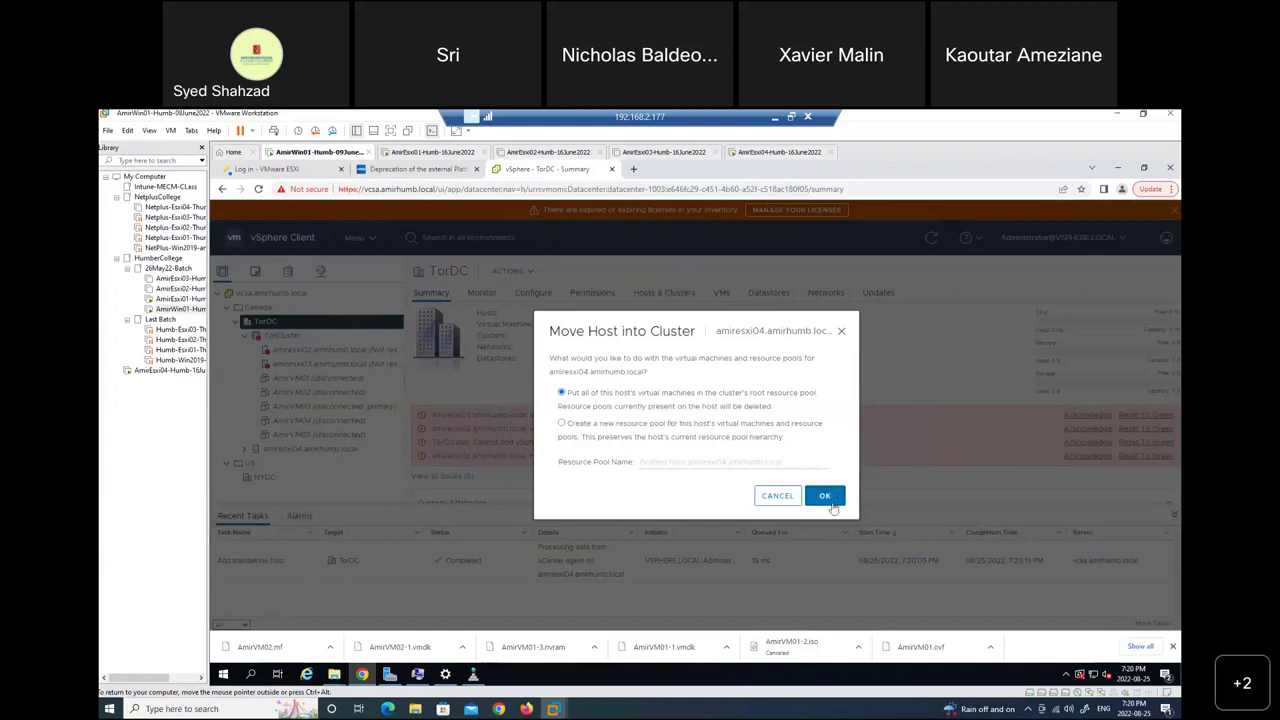
{"action": "left_click", "coordinate": [827, 497]}
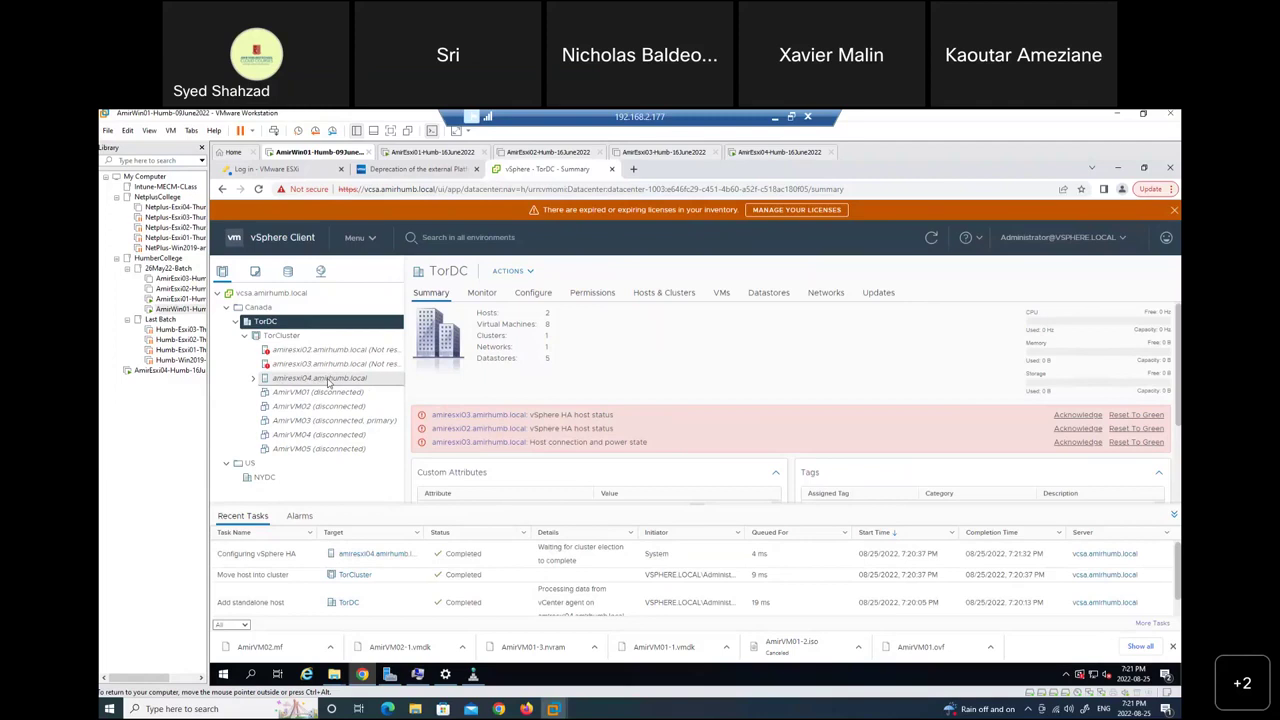
{"action": "left_click", "coordinate": [333, 380]}
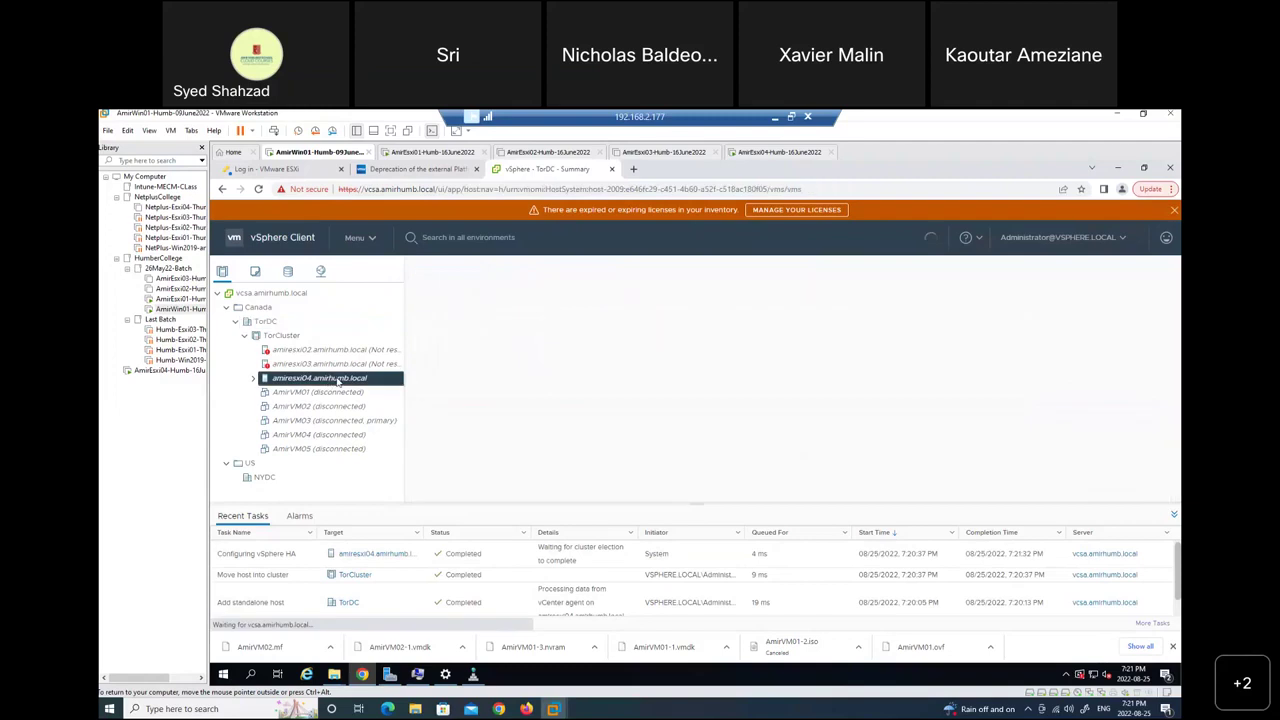
{"action": "left_click", "coordinate": [252, 337]}
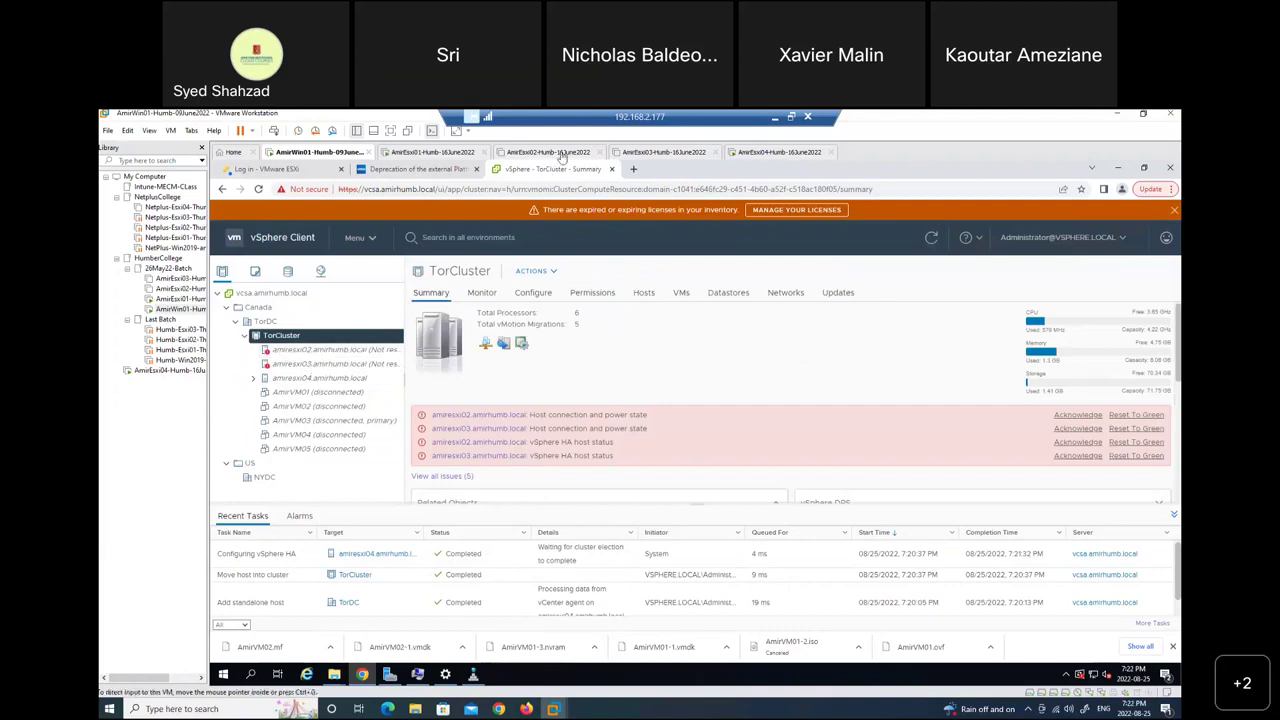
{"action": "left_click", "coordinate": [648, 156]}
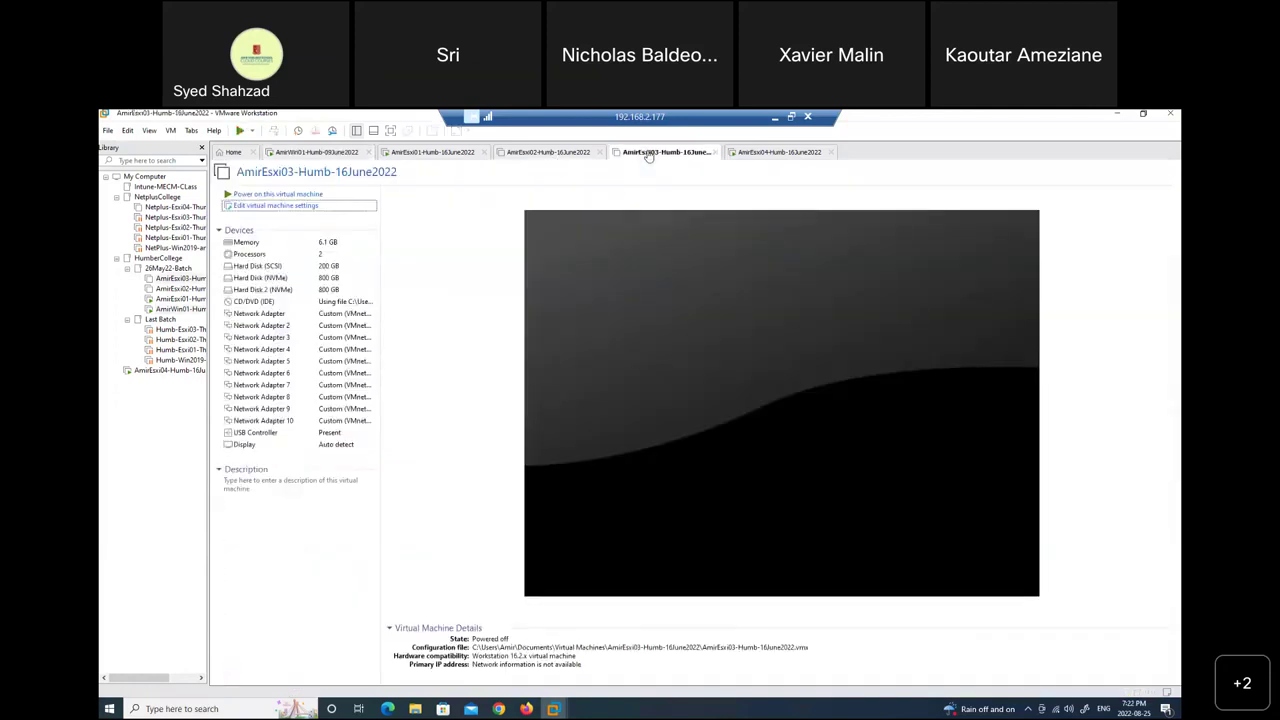
{"action": "left_click", "coordinate": [289, 196]}
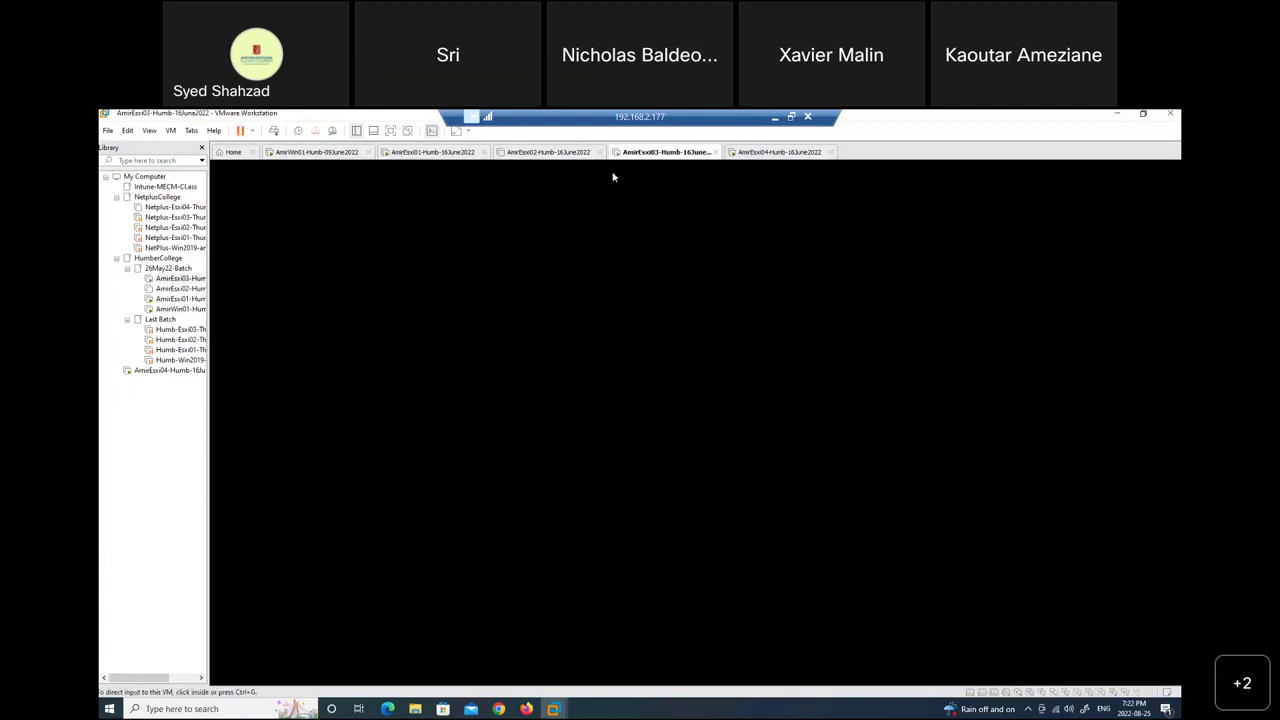
Power on the AmirEsxi02 VM, then go back to vSphere Client on AmirWin01 and select amiresxi04.
{"action": "left_click", "coordinate": [541, 153]}
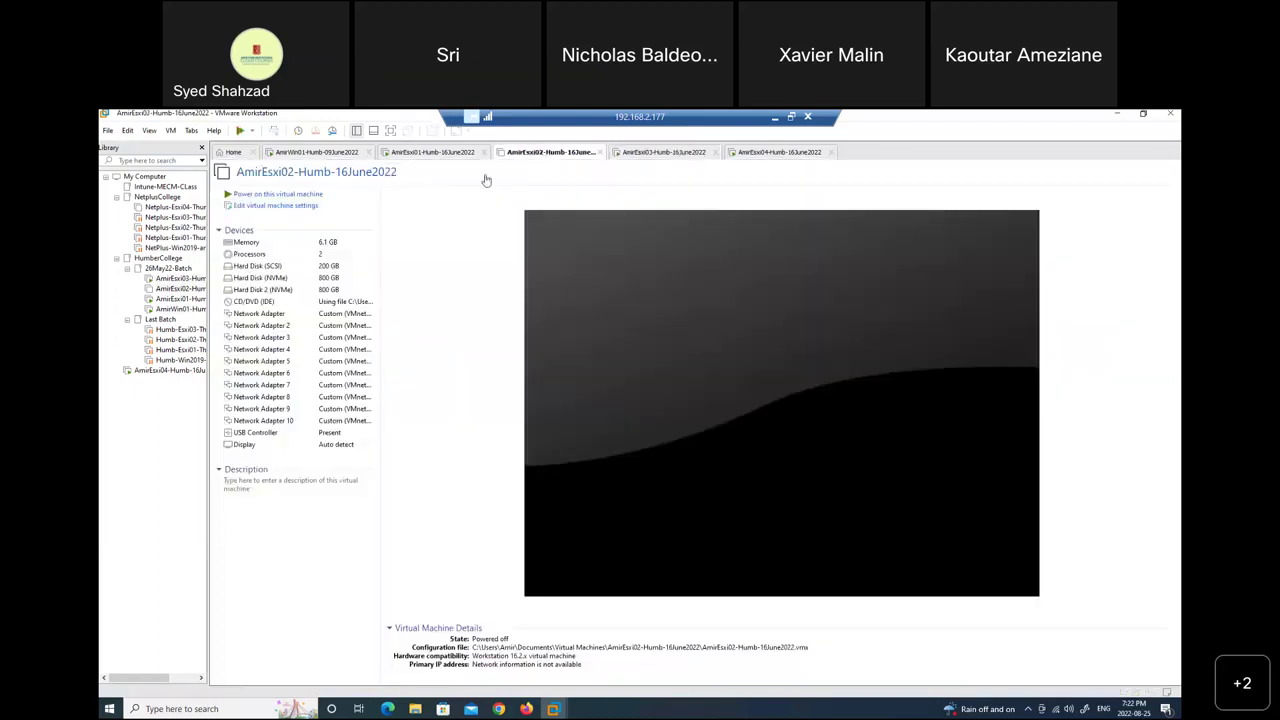
{"action": "left_click", "coordinate": [351, 197]}
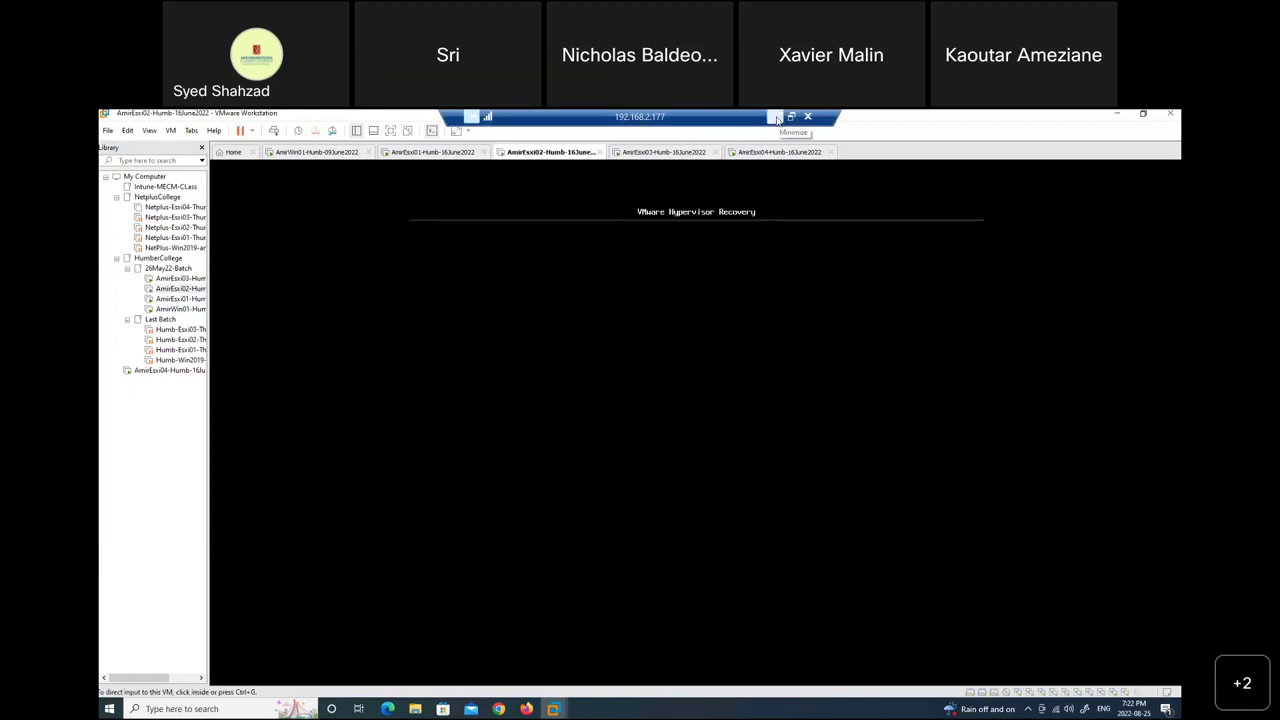
{"action": "left_click", "coordinate": [306, 156]}
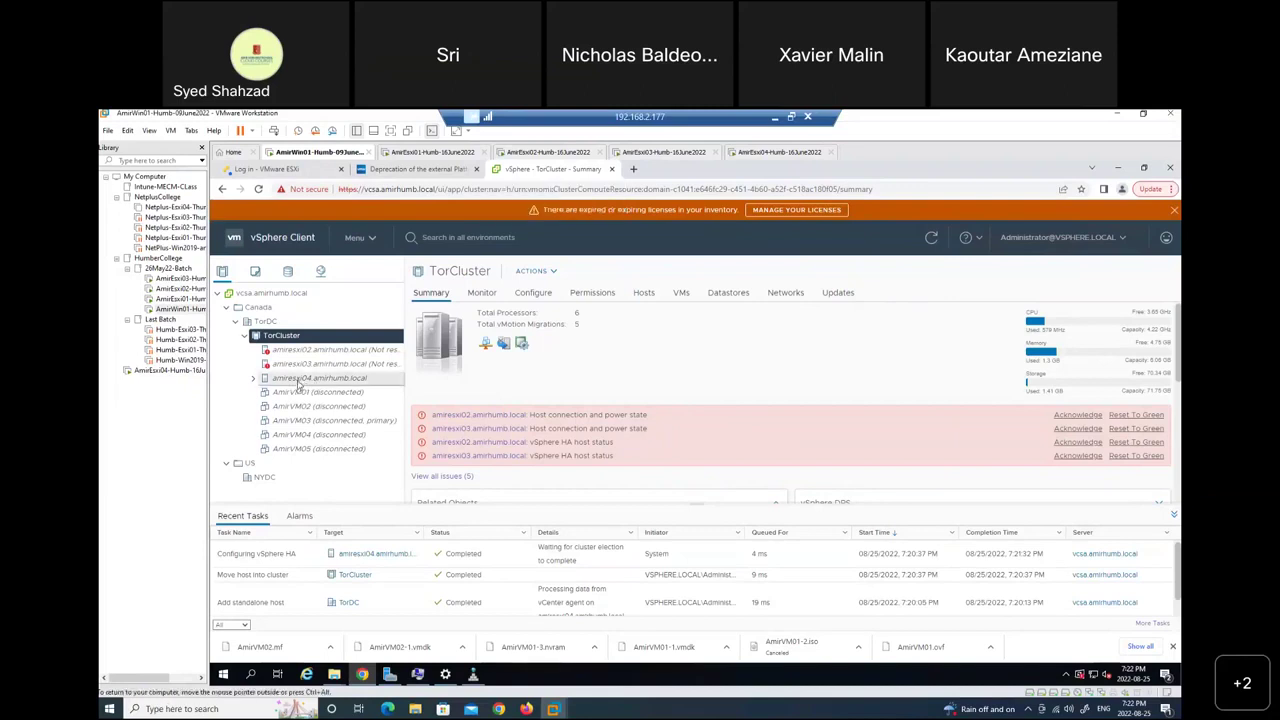
{"action": "left_click", "coordinate": [298, 380]}
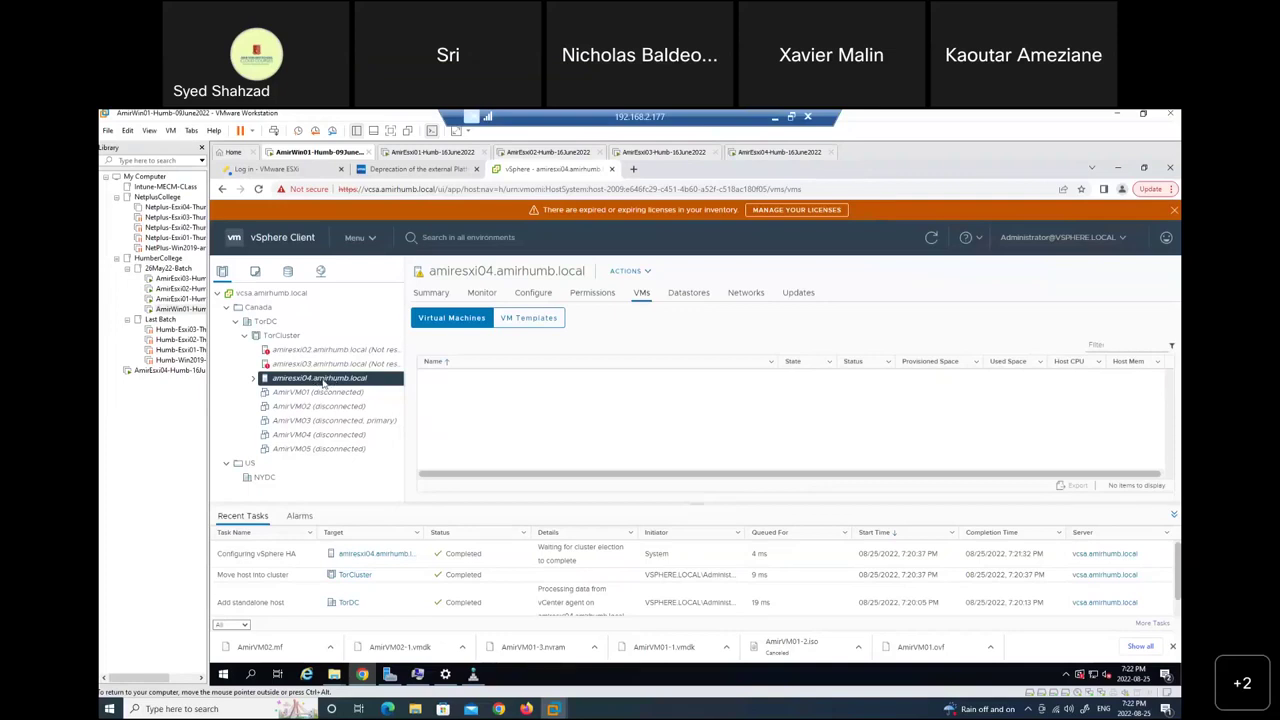
Switch amiresxi04 to its Updates tab to view its baselines.
{"action": "left_click", "coordinate": [799, 293]}
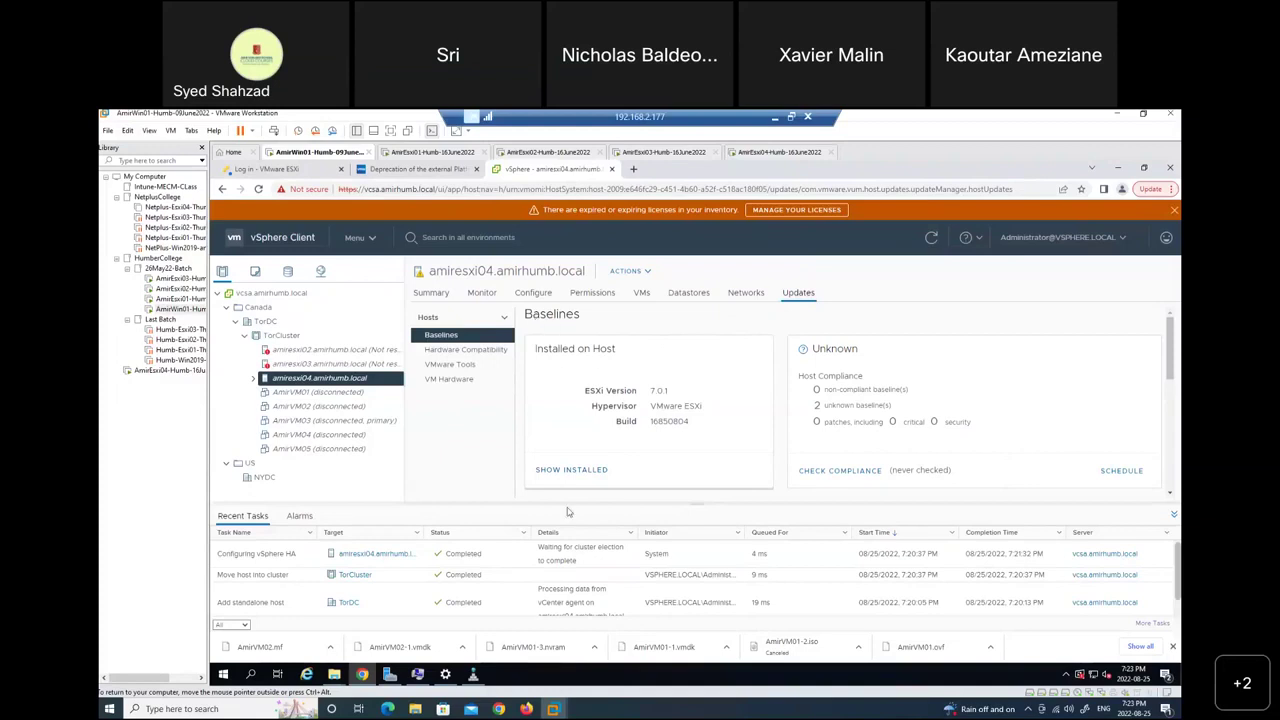
Scroll down to Attached Baselines and open the ATTACH options for amiresxi04.
{"action": "scroll", "coordinate": [690, 466], "scroll_direction": "down", "scroll_amount": 3}
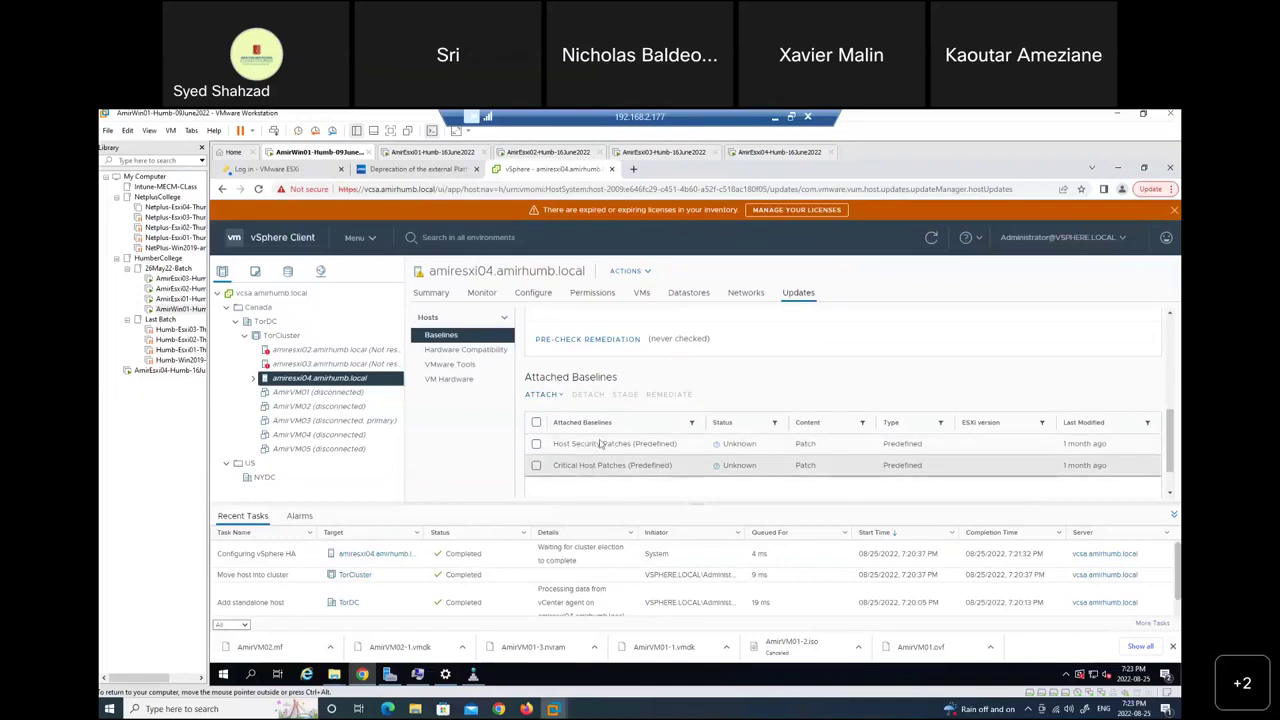
{"action": "left_click", "coordinate": [557, 400]}
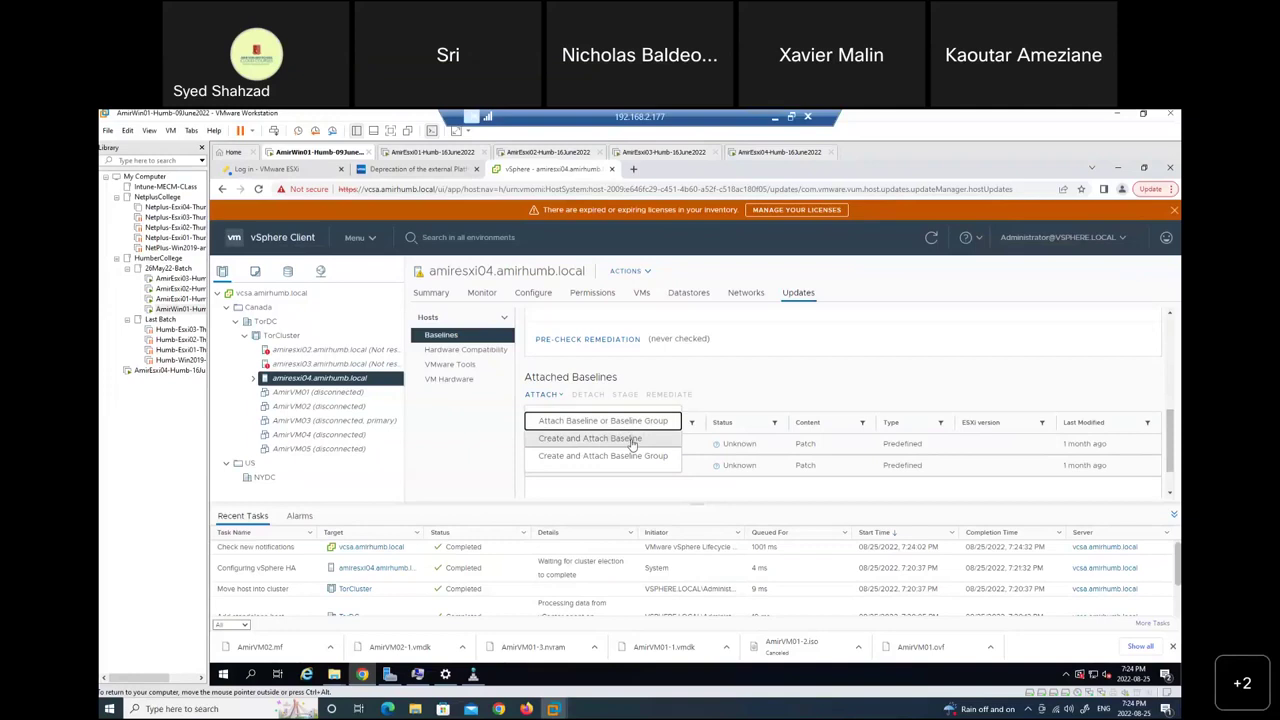
{"action": "left_click", "coordinate": [626, 446]}
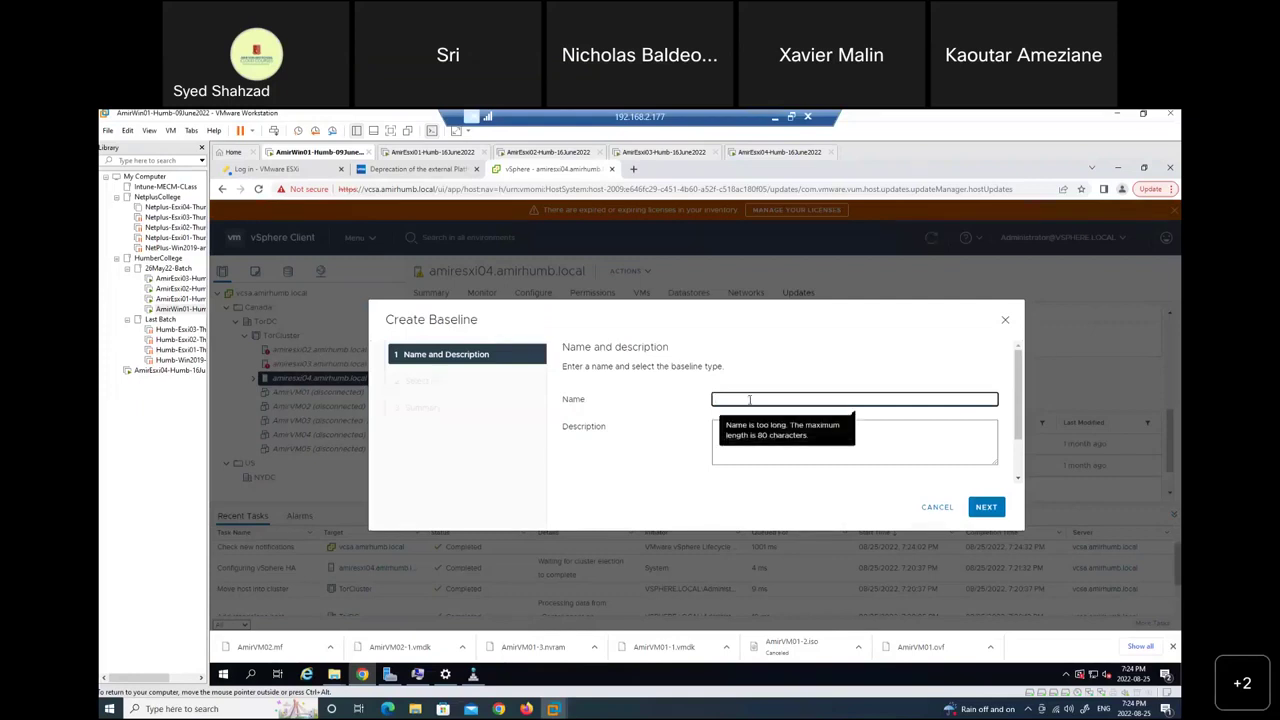
{"action": "type", "text": "Amir"}
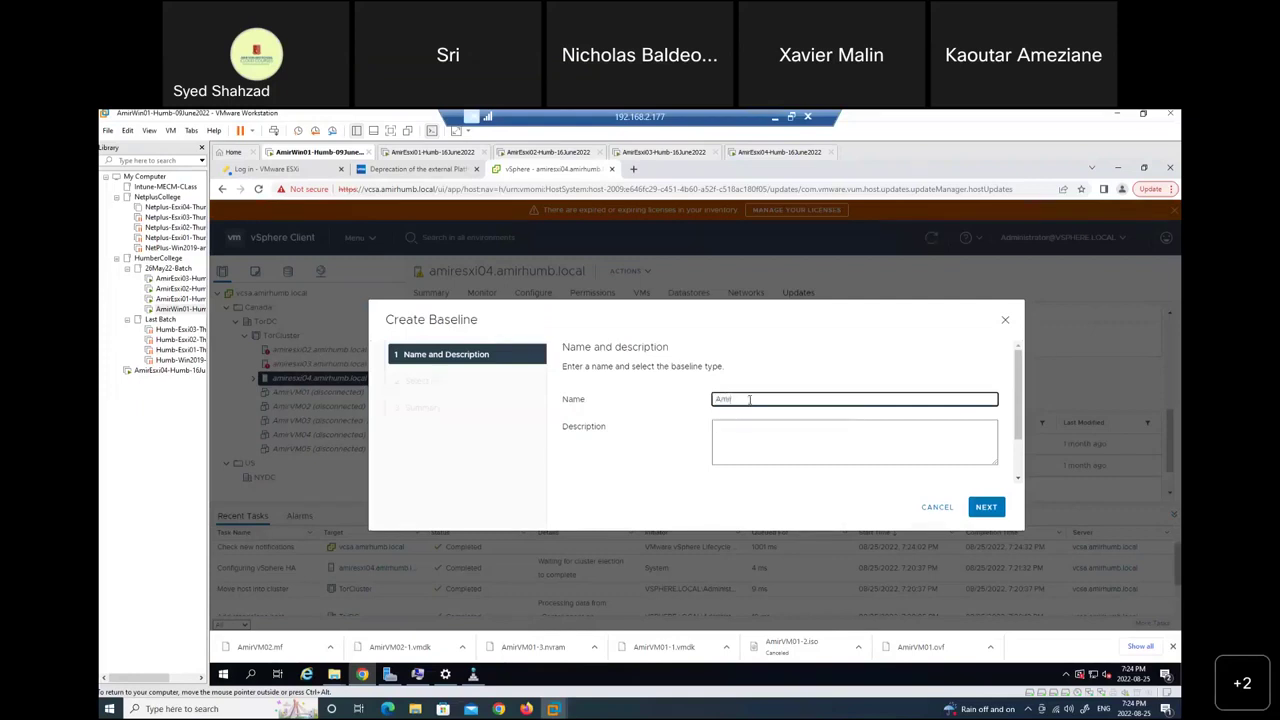
{"action": "type", "text": "-Baseline"}
{"action": "left_click", "coordinate": [986, 508]}
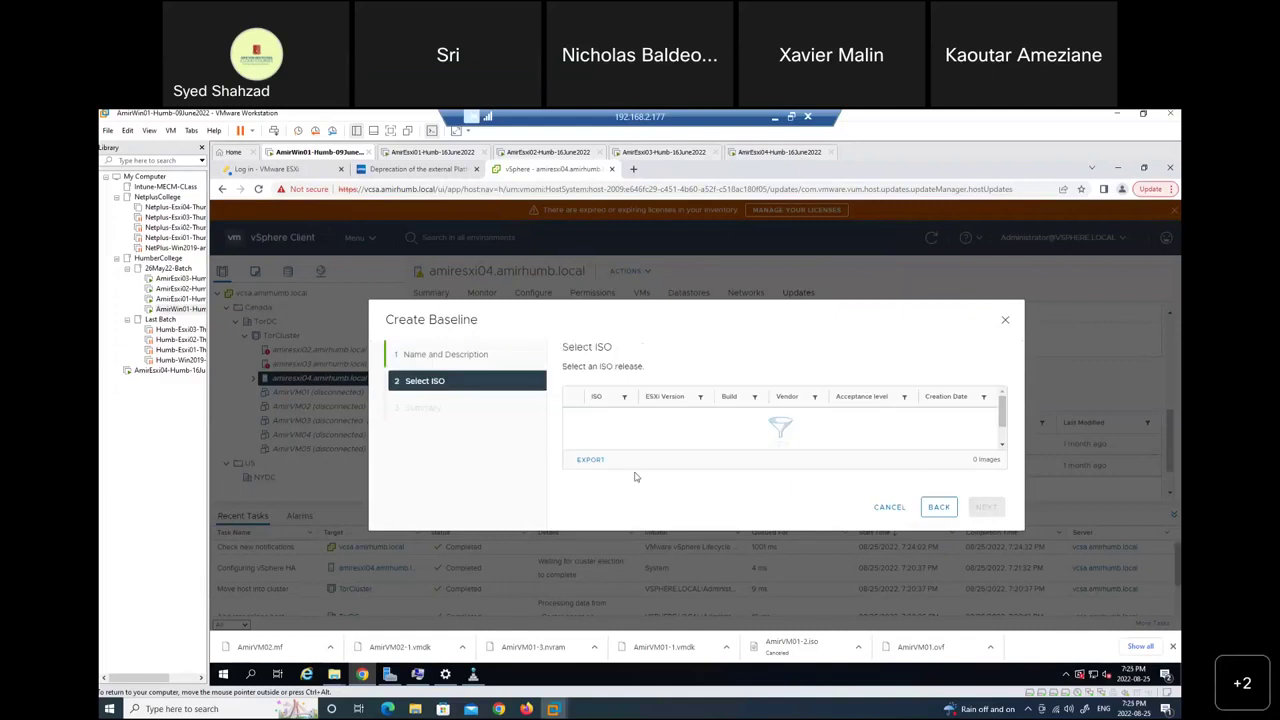
{"action": "left_click", "coordinate": [938, 507]}
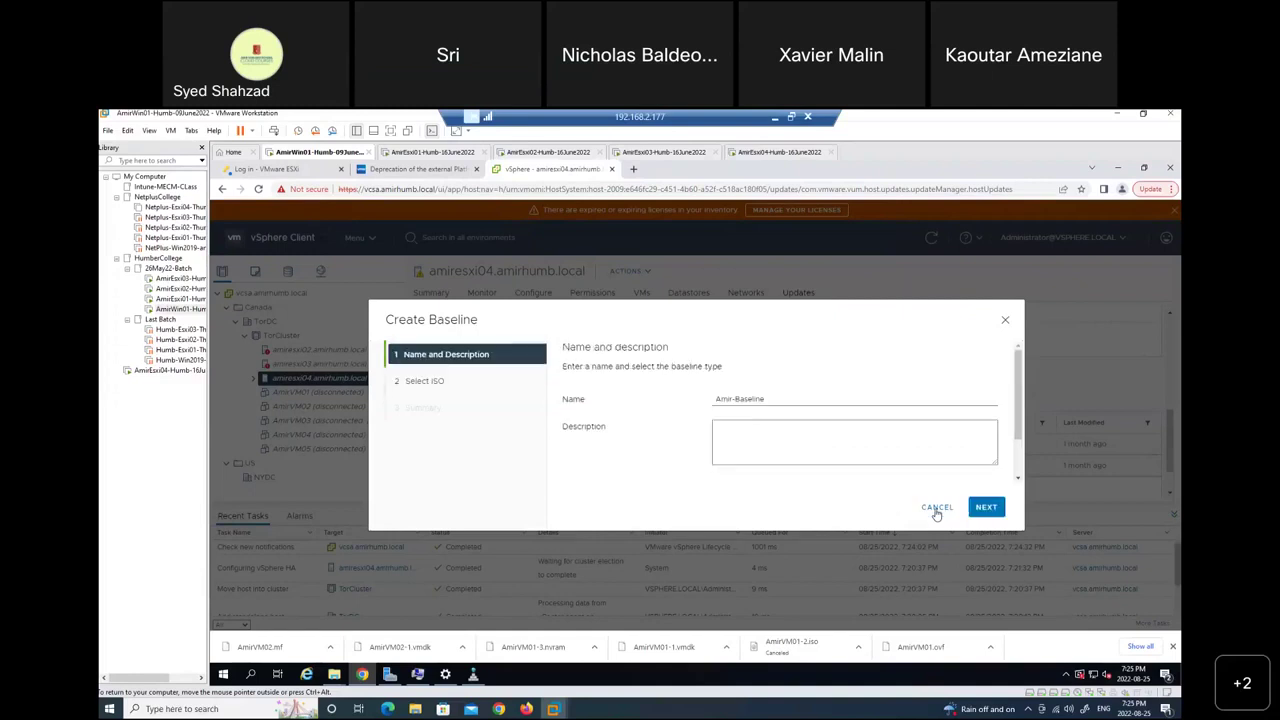
{"action": "left_click", "coordinate": [937, 509]}
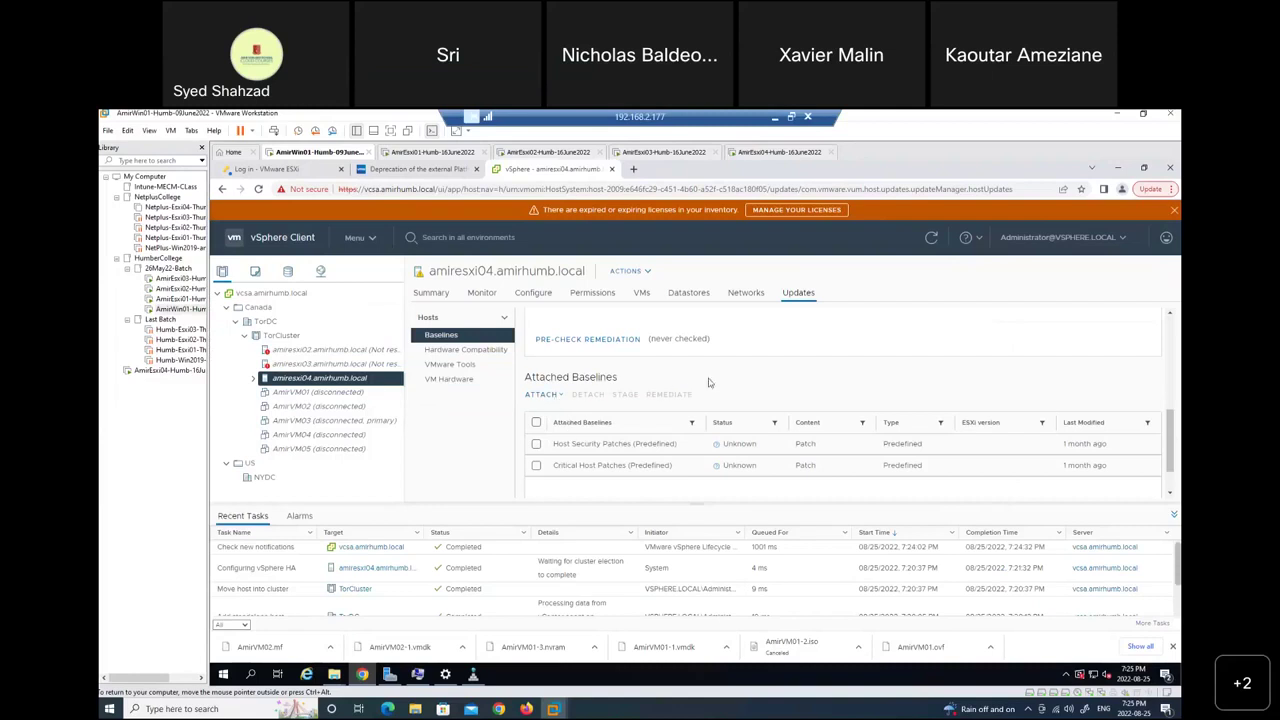
{"action": "scroll", "coordinate": [709, 382], "scroll_direction": "up", "scroll_amount": 1}
{"action": "scroll", "coordinate": [709, 382], "scroll_direction": "up", "scroll_amount": 3}
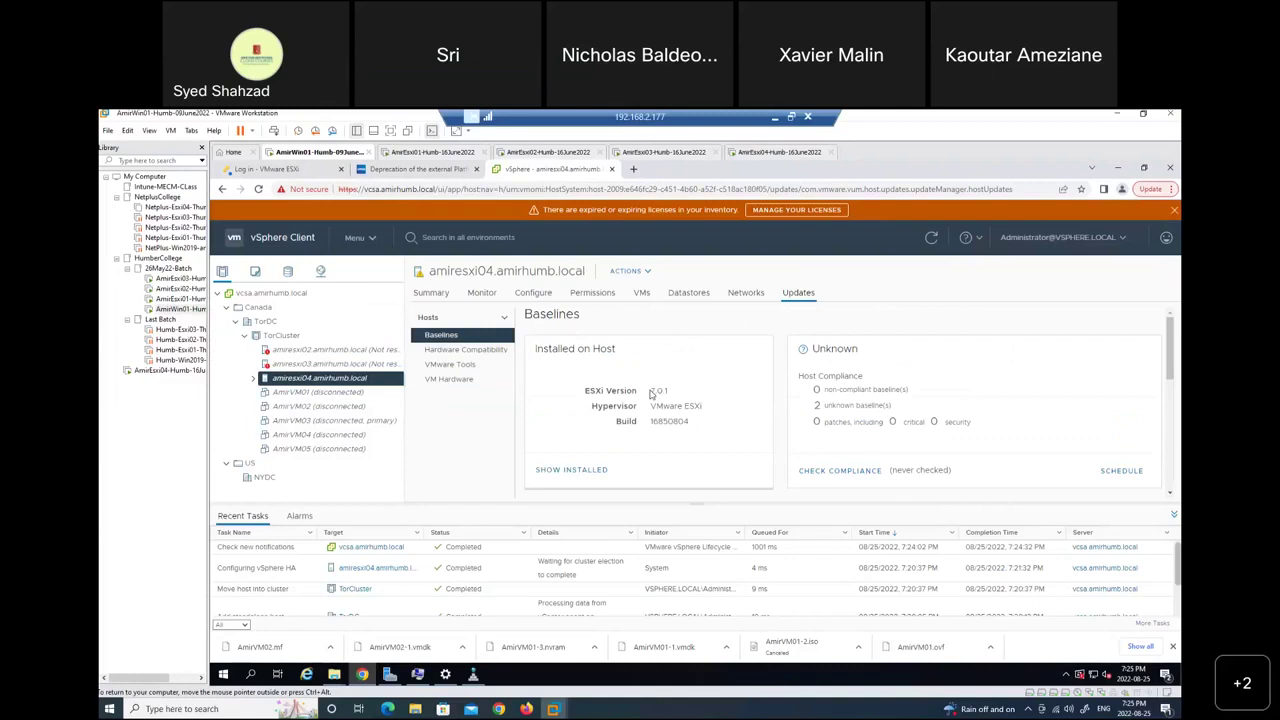
{"action": "scroll", "coordinate": [650, 395], "scroll_direction": "down", "scroll_amount": 4}
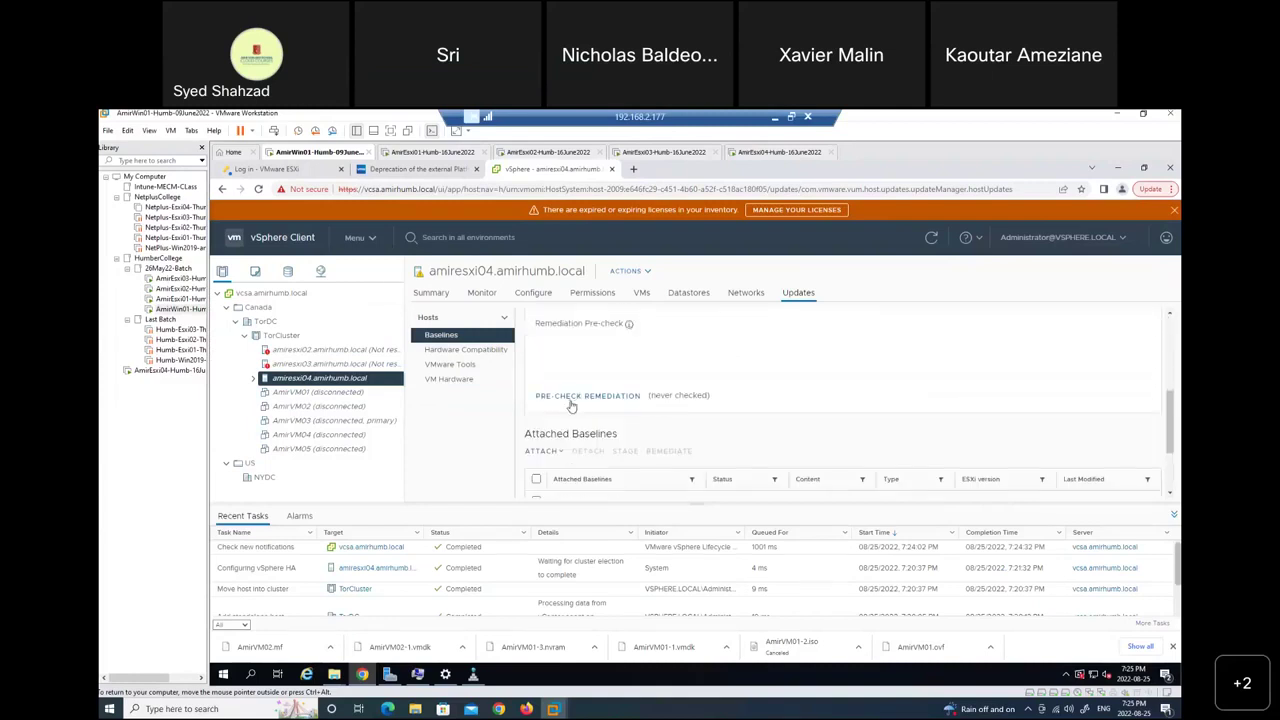
{"action": "scroll", "coordinate": [572, 405], "scroll_direction": "down", "scroll_amount": 1}
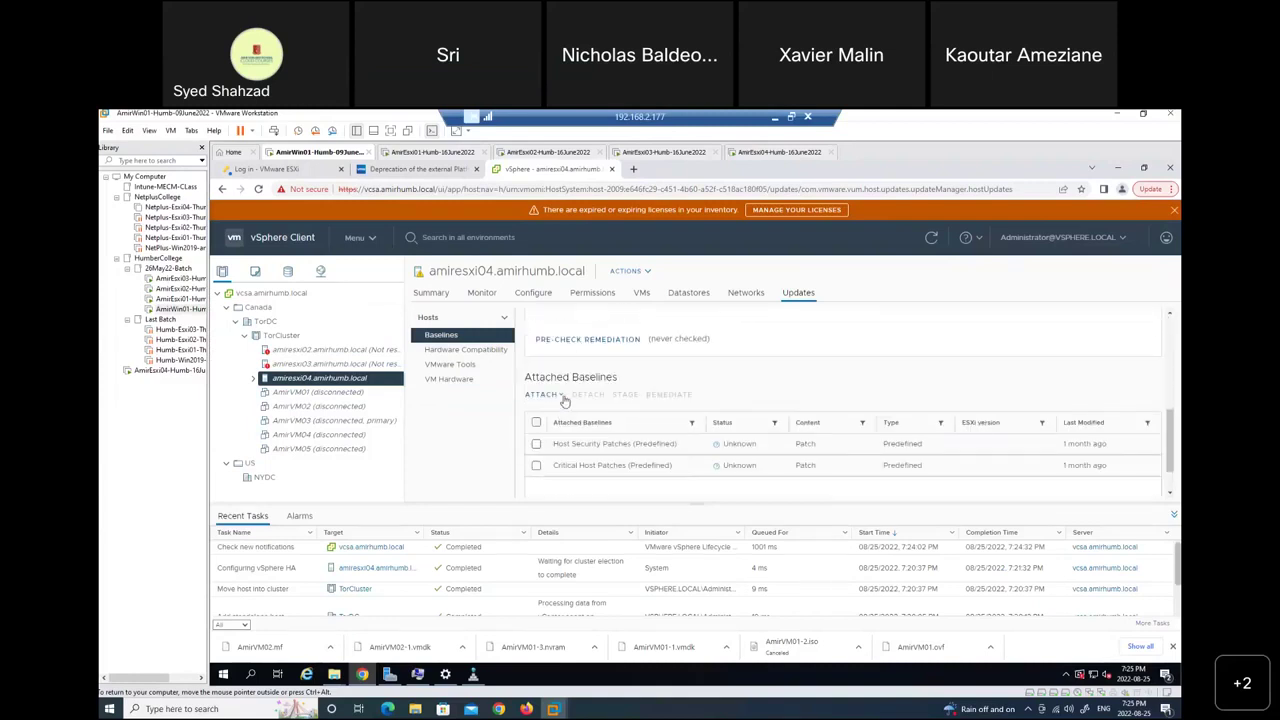
{"action": "left_click", "coordinate": [563, 396]}
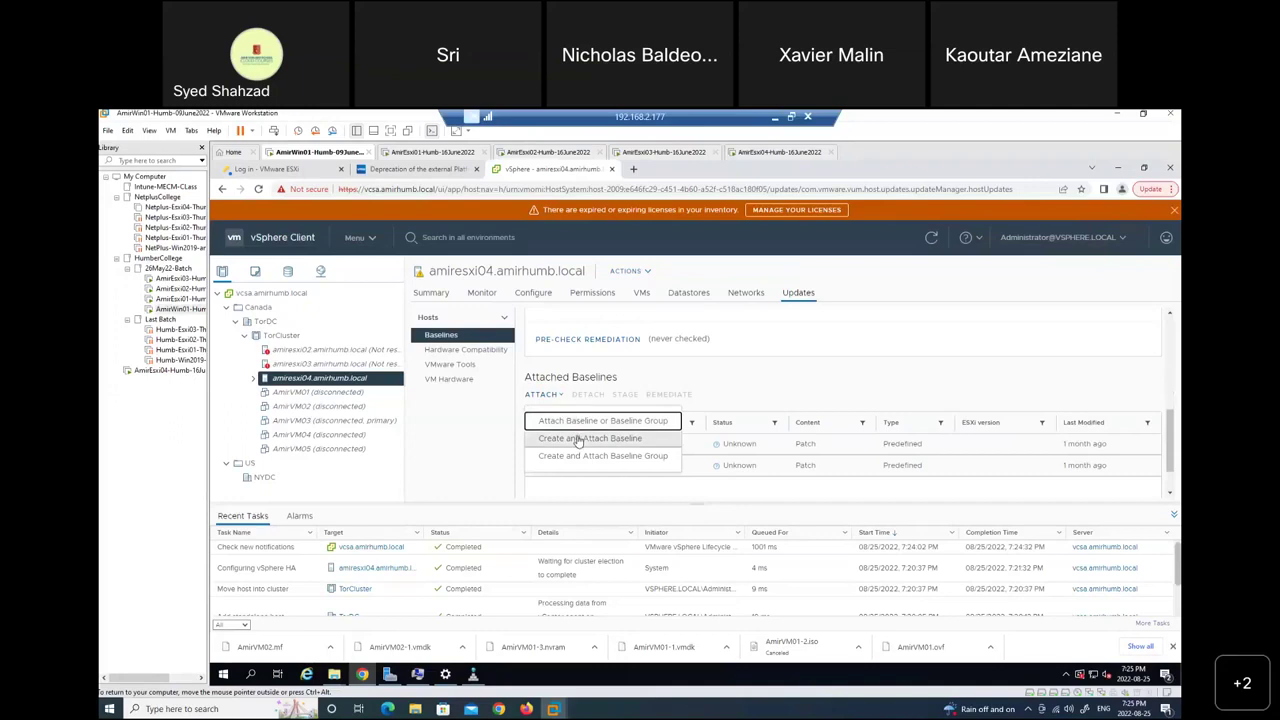
Choose Create and Attach Baseline, name it 'Amir-Baseline', and select the Patch content type.
{"action": "left_click", "coordinate": [578, 441]}
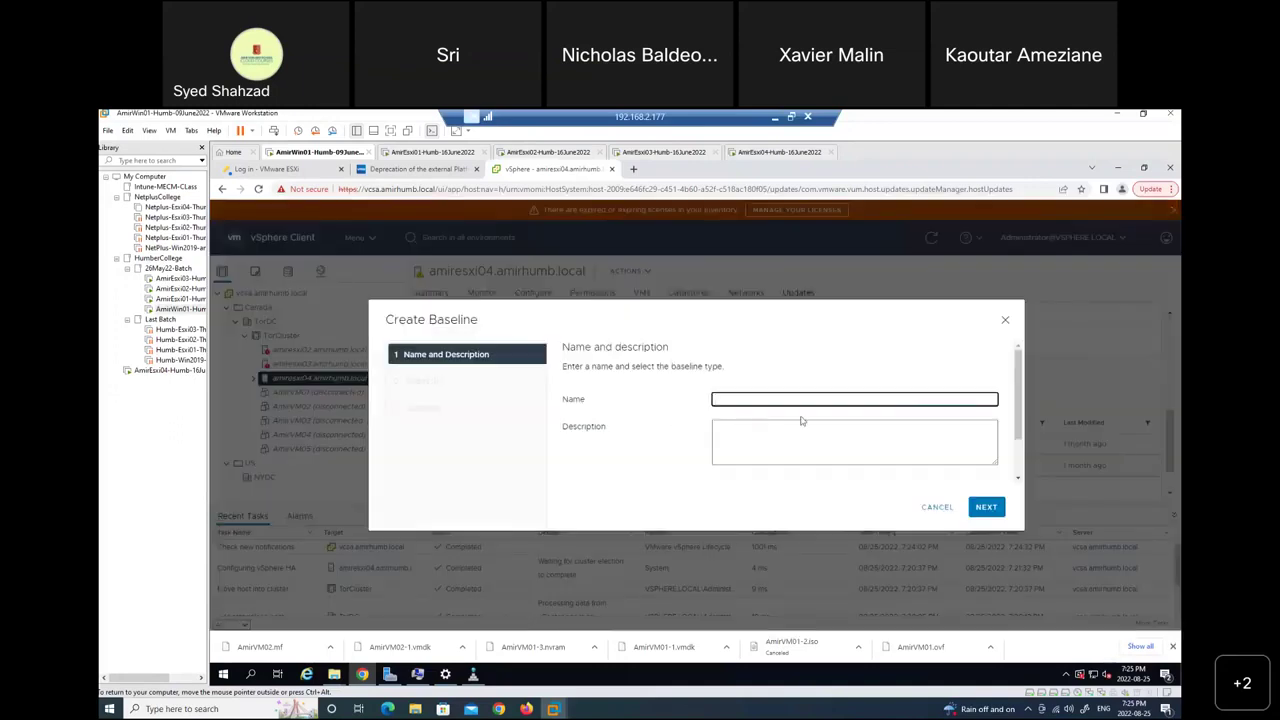
{"action": "left_click_drag", "start_coordinate": [1021, 406], "coordinate": [1031, 468]}
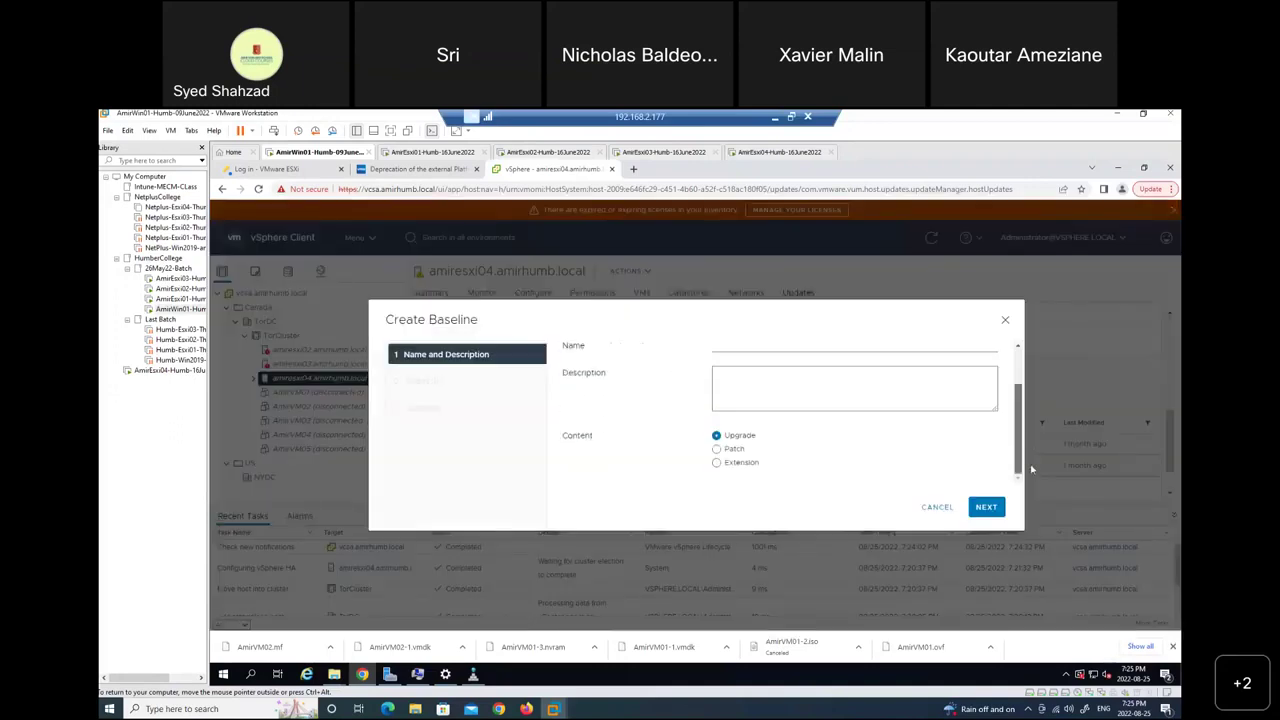
{"action": "scroll", "coordinate": [1020, 410], "scroll_direction": "up", "scroll_amount": 3}
{"action": "left_click", "coordinate": [758, 399]}
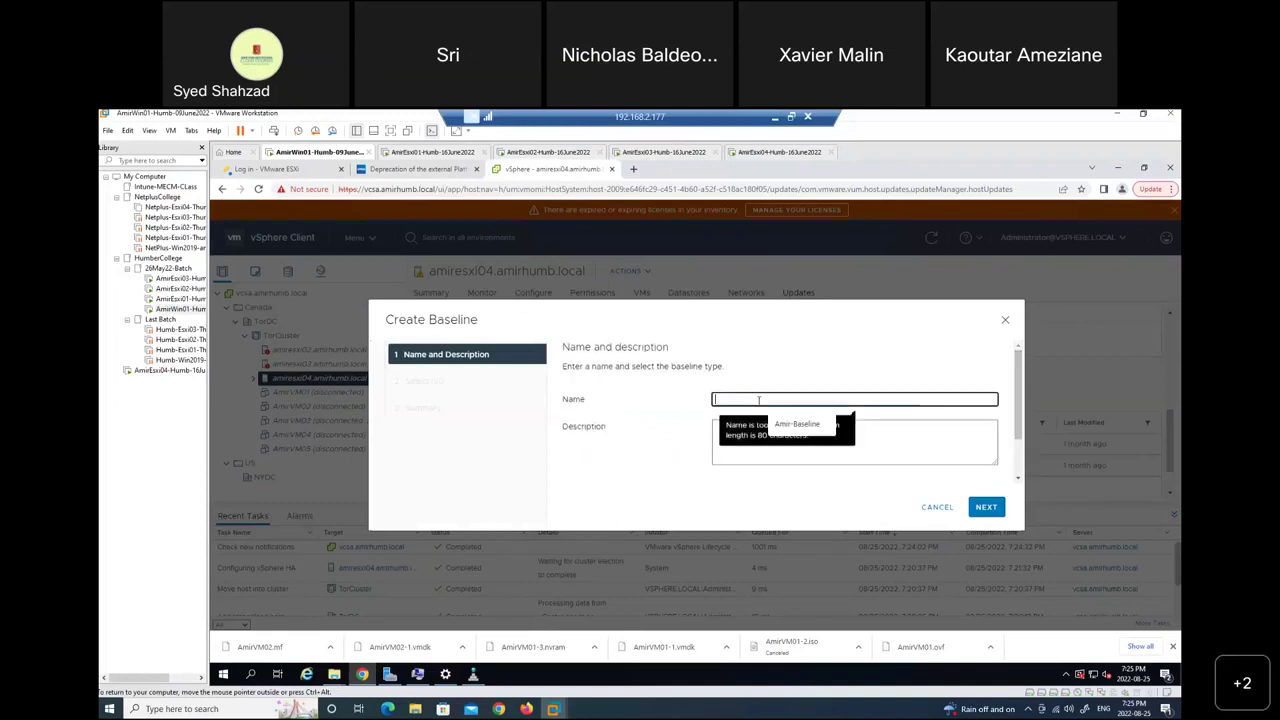
{"action": "type", "text": "Amir-Baseline"}
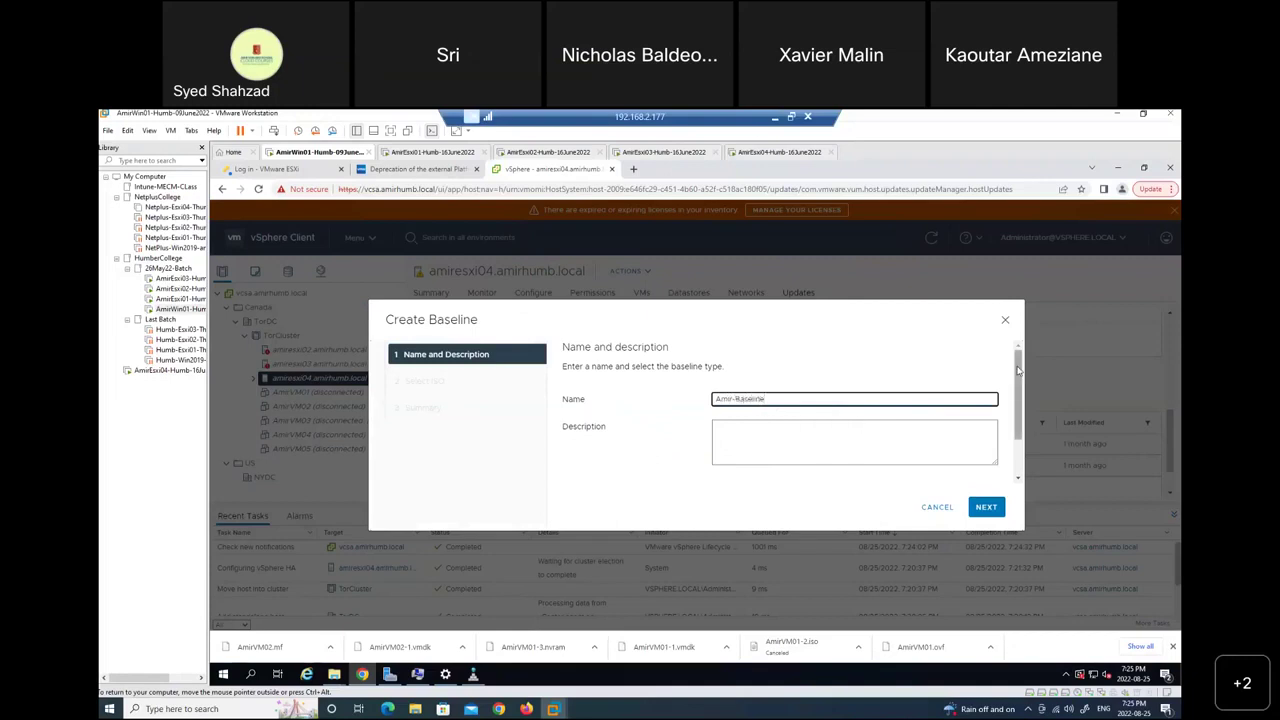
{"action": "left_click_drag", "start_coordinate": [1020, 372], "coordinate": [1023, 427]}
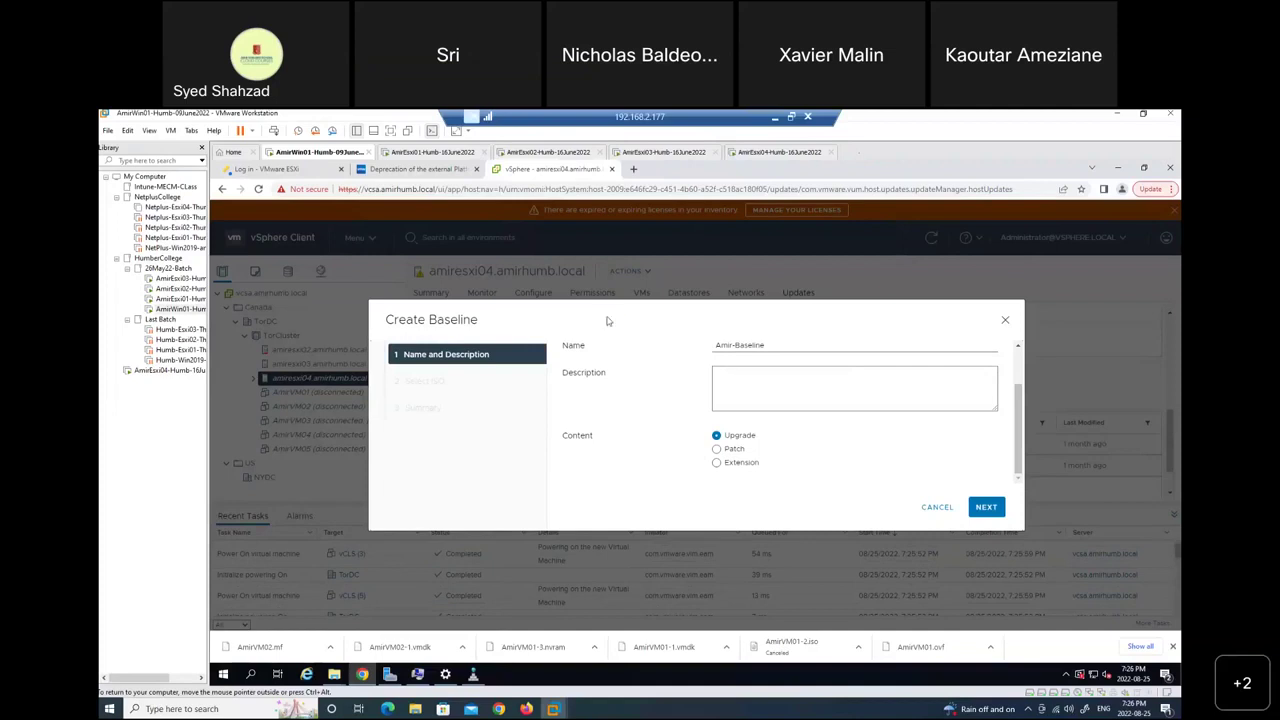
{"action": "left_click", "coordinate": [734, 453]}
Advance to the patch criteria step and try VMware as vendor before leaving it at Any.
{"action": "left_click", "coordinate": [987, 508]}
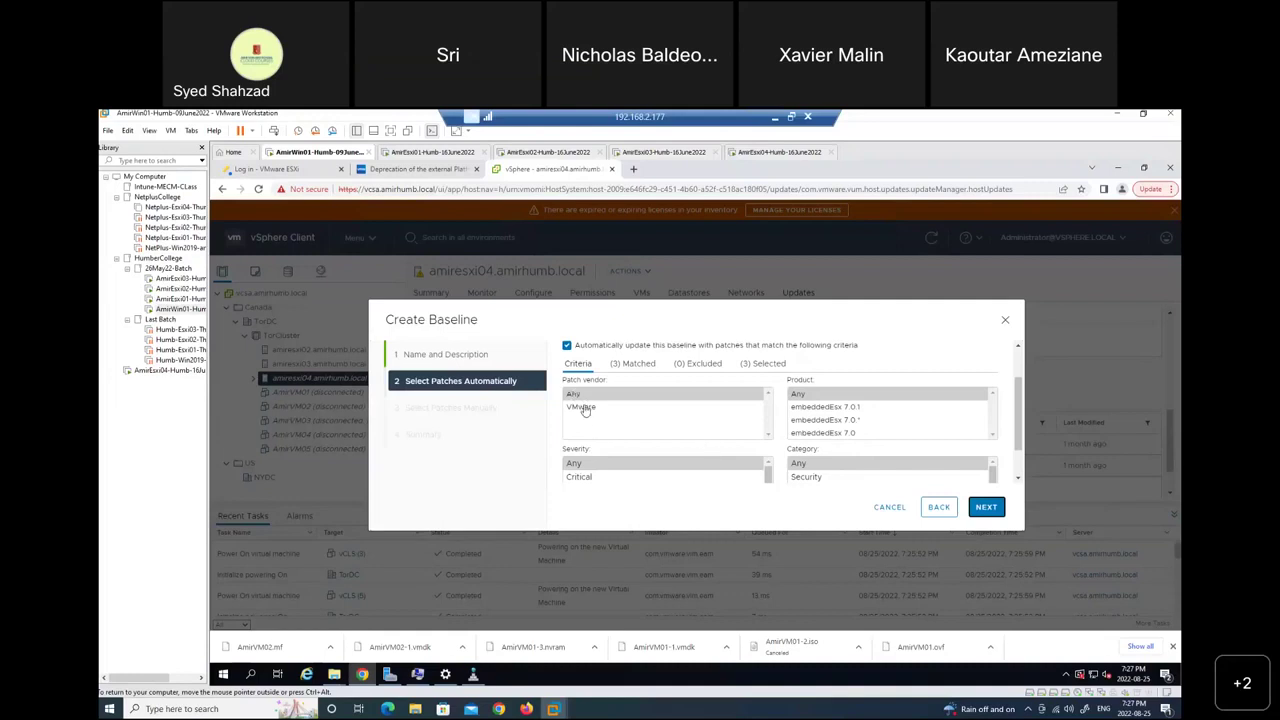
{"action": "left_click", "coordinate": [587, 411]}
{"action": "left_click", "coordinate": [584, 397]}
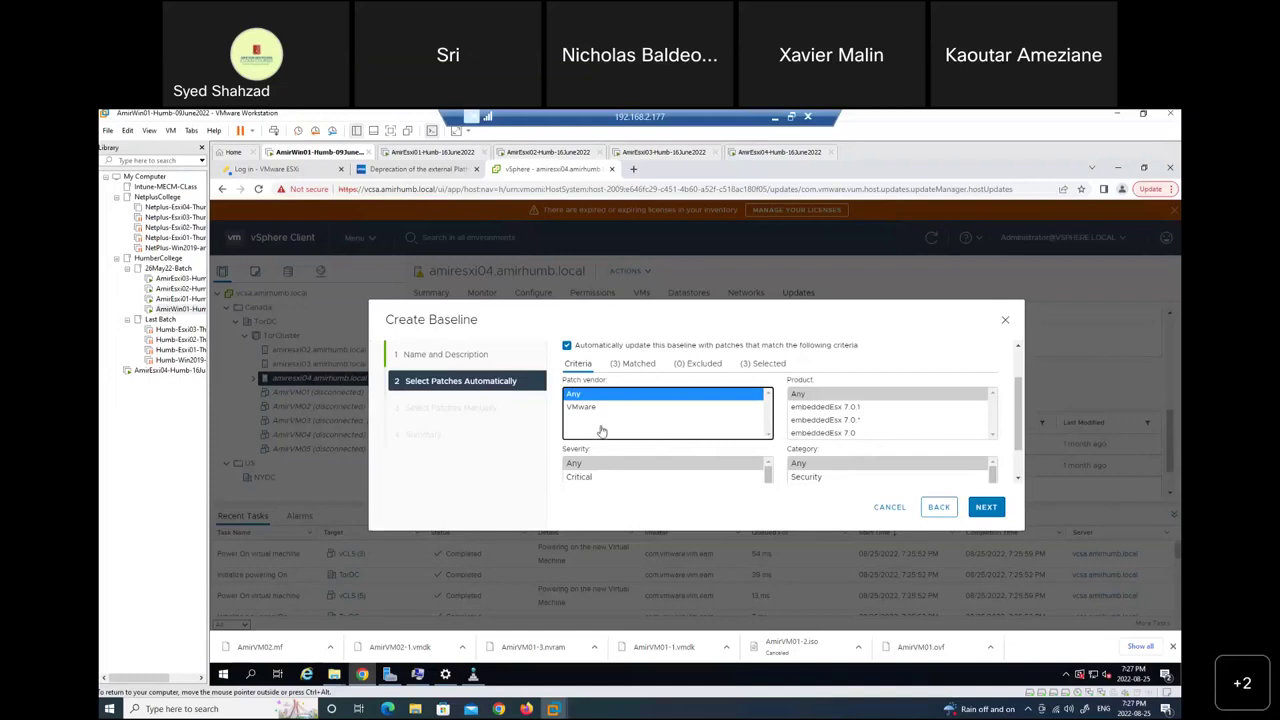
{"action": "left_click", "coordinate": [591, 411]}
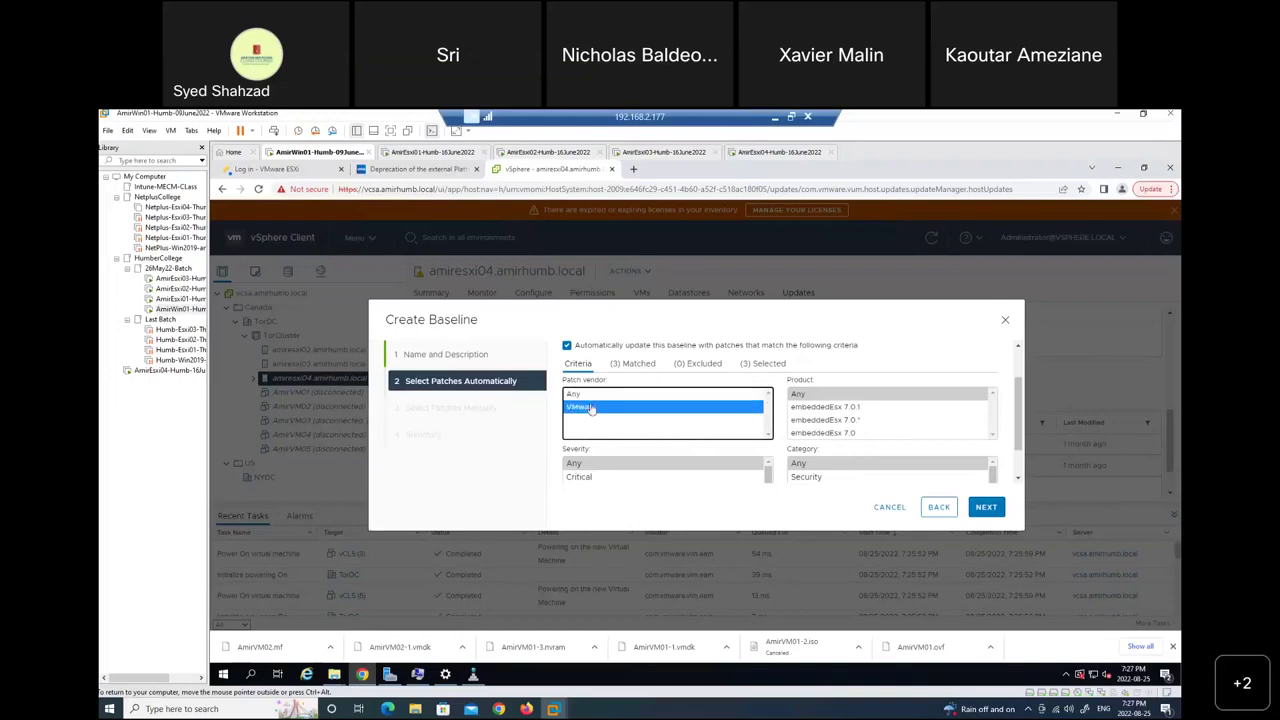
{"action": "left_click", "coordinate": [590, 398]}
{"action": "left_click", "coordinate": [590, 412]}
{"action": "left_click", "coordinate": [590, 399]}
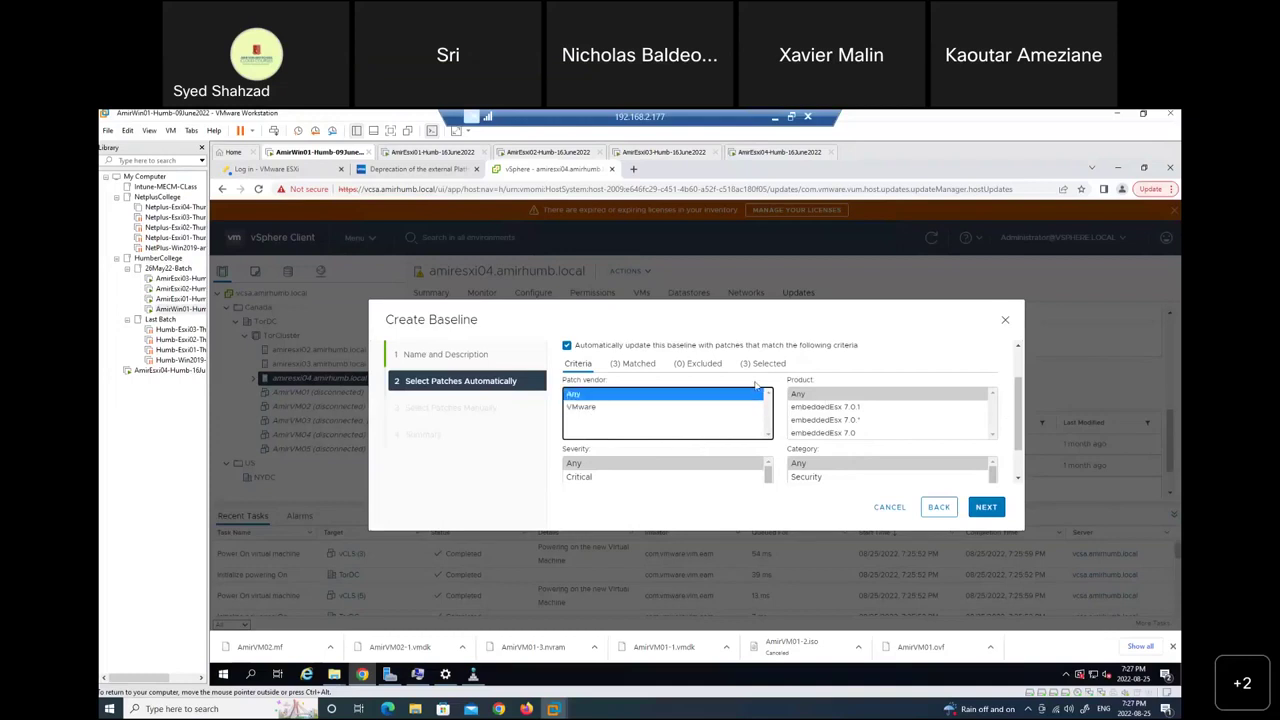
{"action": "scroll", "coordinate": [786, 410], "scroll_direction": "down", "scroll_amount": 1}
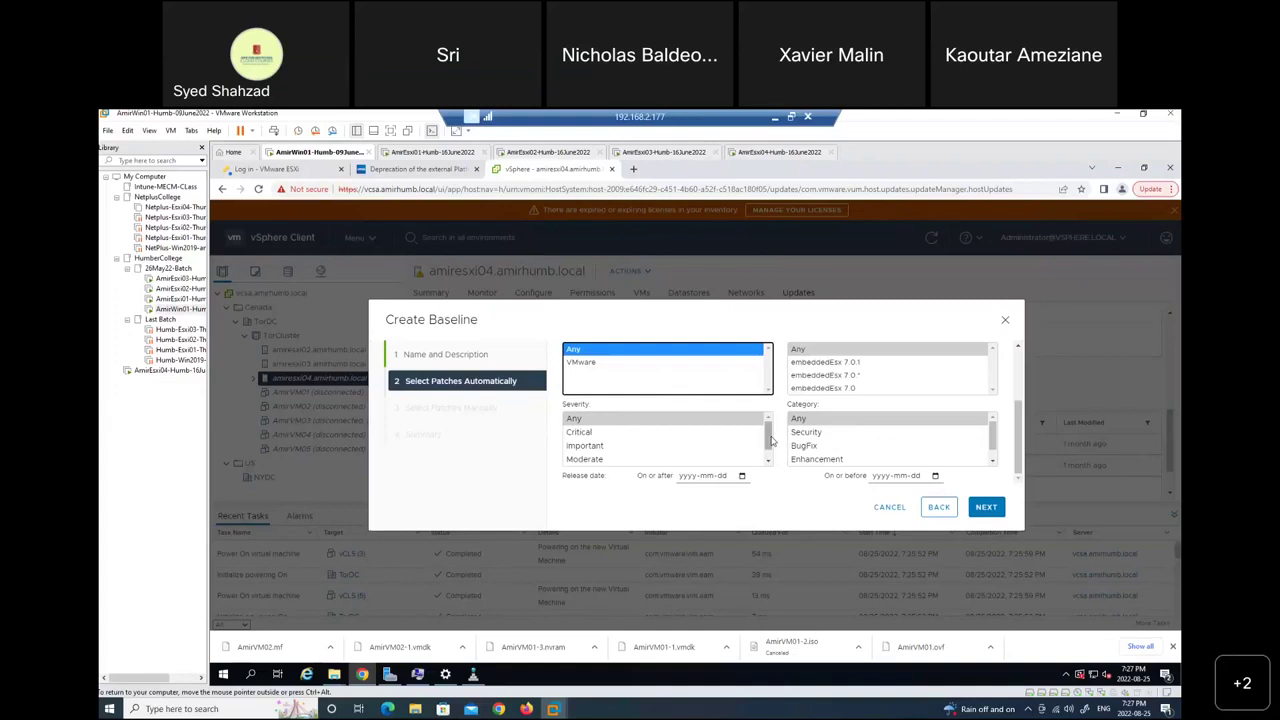
{"action": "scroll", "coordinate": [786, 420], "scroll_direction": "up", "scroll_amount": 2}
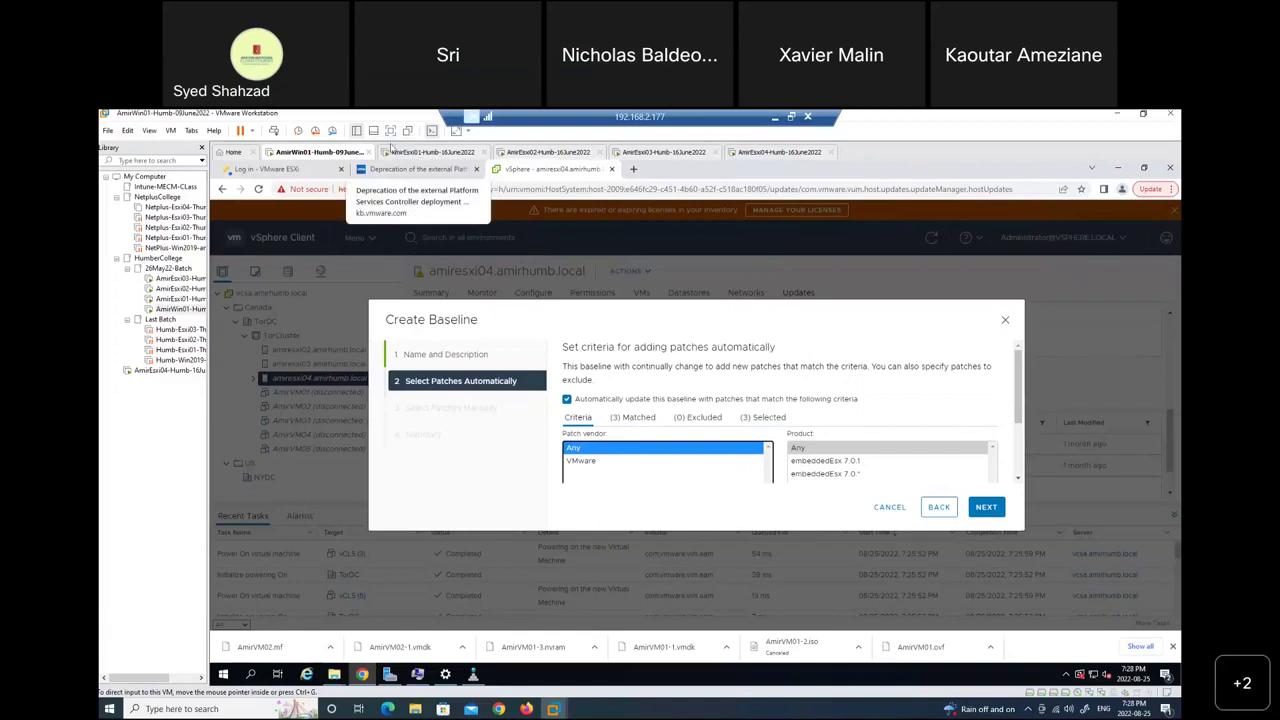
{"action": "left_click", "coordinate": [391, 131]}
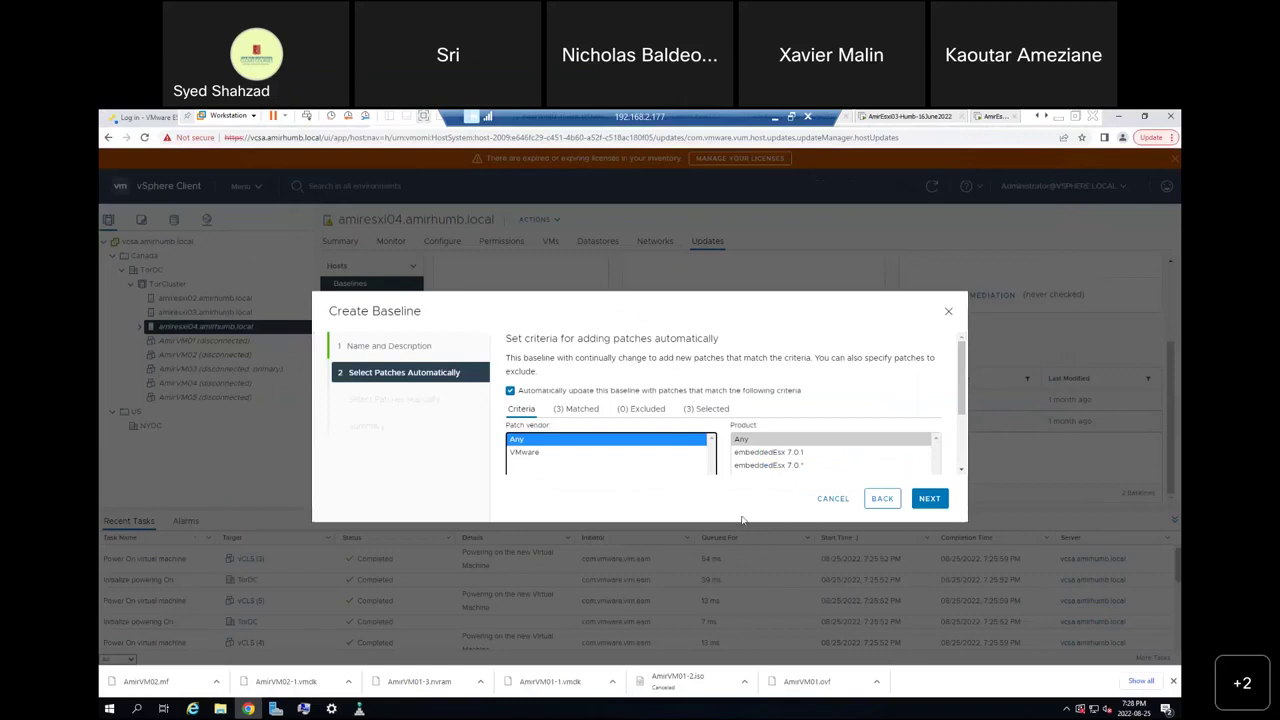
Keep severity at Any and try embeddedEsx 7.0.1, 7.0 and 7.0.* products before reverting to Any.
{"action": "left_click_drag", "start_coordinate": [963, 369], "coordinate": [977, 427]}
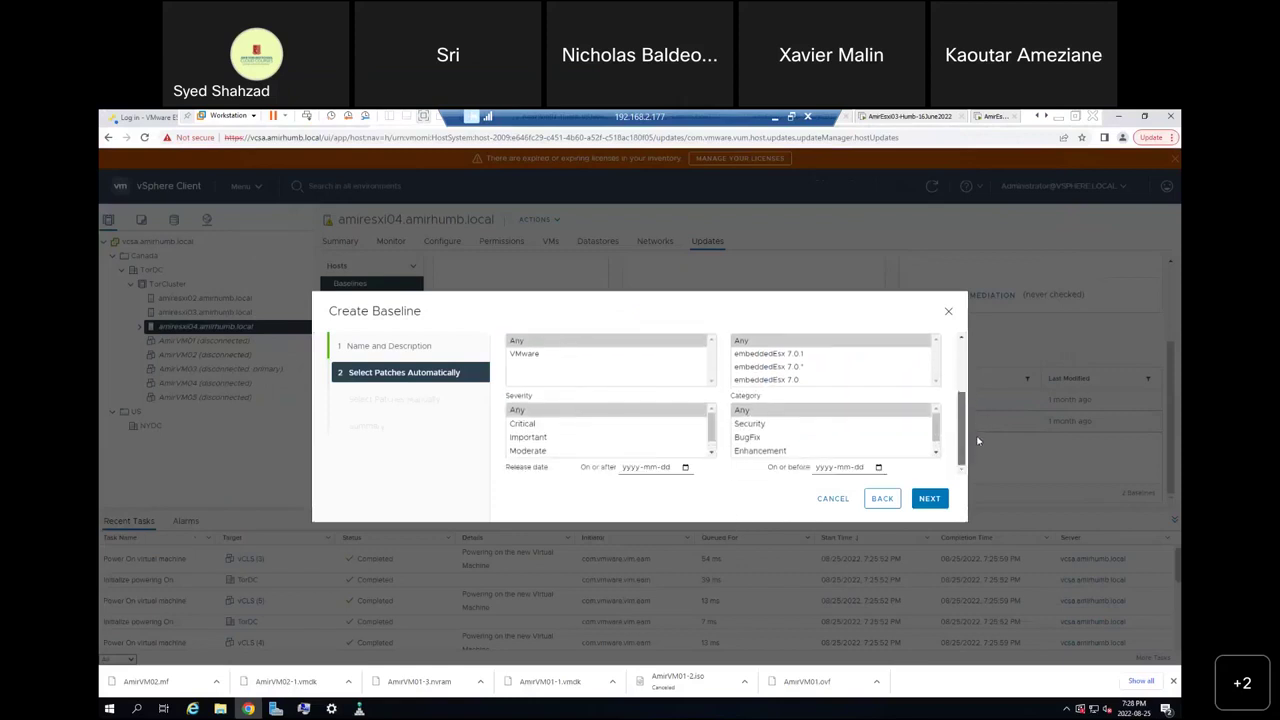
{"action": "left_click", "coordinate": [532, 412]}
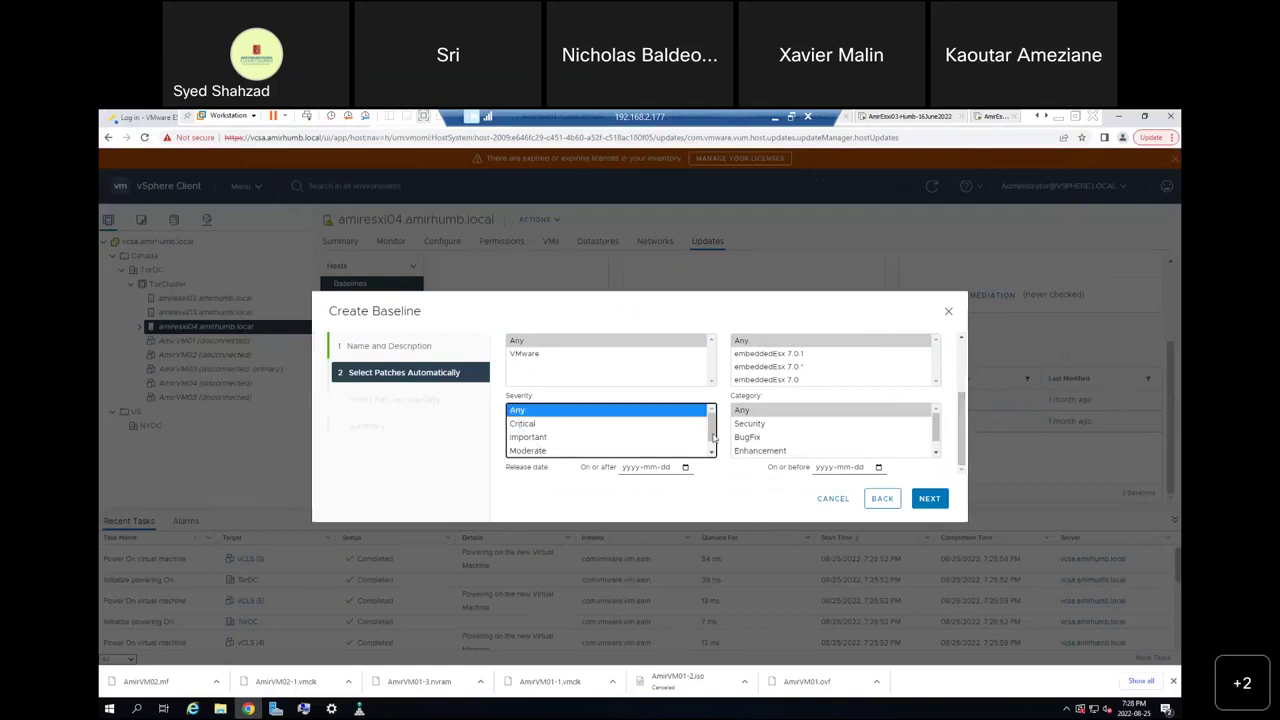
{"action": "left_click_drag", "start_coordinate": [713, 437], "coordinate": [716, 443]}
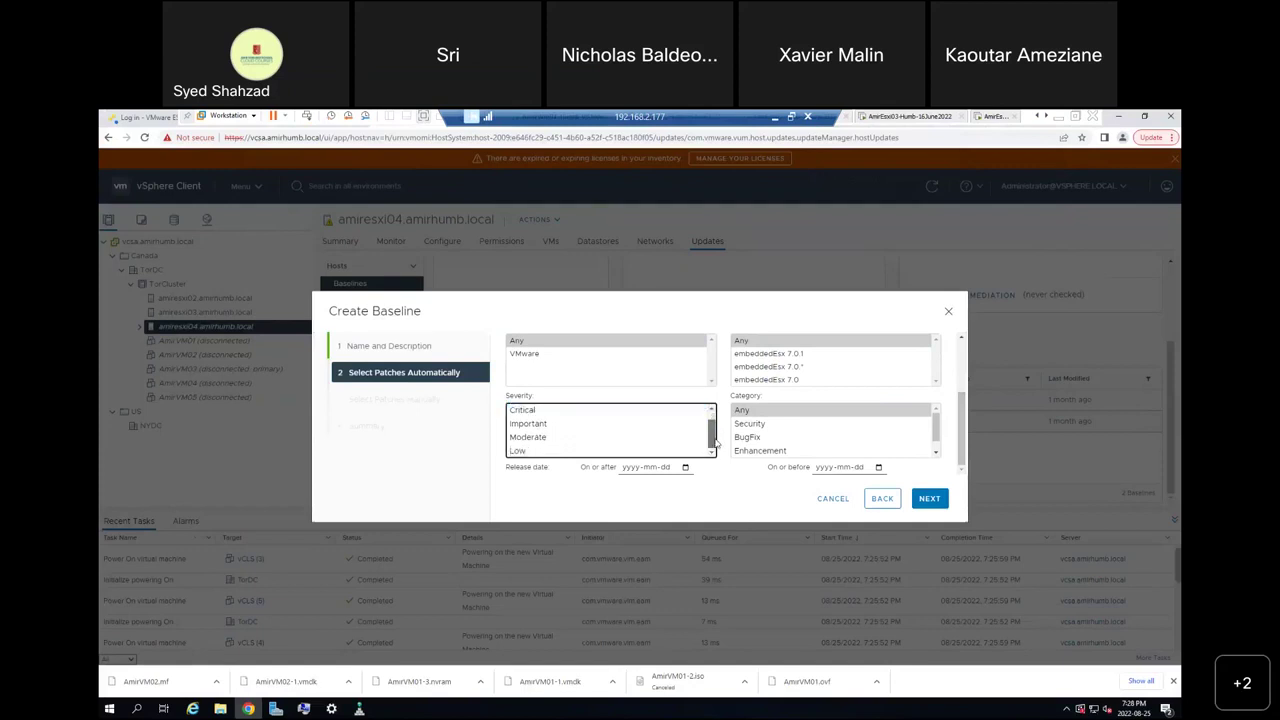
{"action": "scroll", "coordinate": [716, 443], "scroll_direction": "up", "scroll_amount": 1}
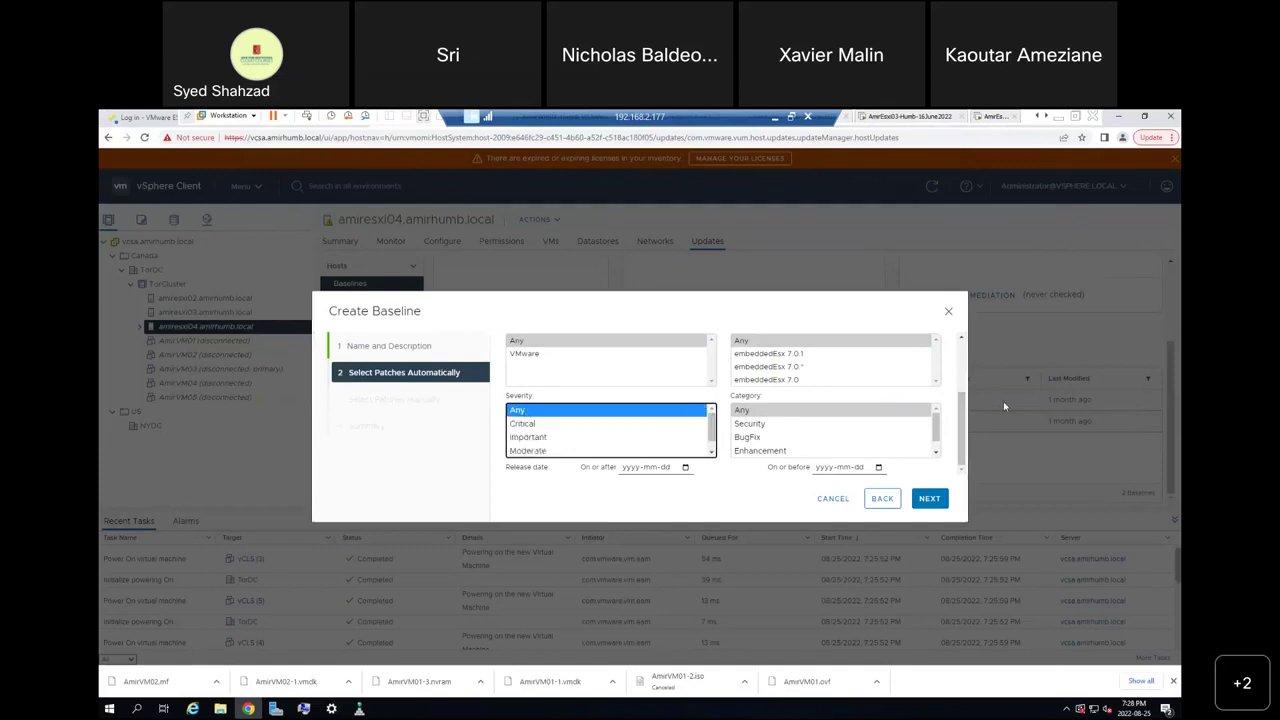
{"action": "mouse_move", "coordinate": [962, 423]}
{"action": "left_mouse_down"}
{"action": "mouse_move", "coordinate": [968, 378]}
{"action": "mouse_move", "coordinate": [968, 399]}
{"action": "left_mouse_up"}
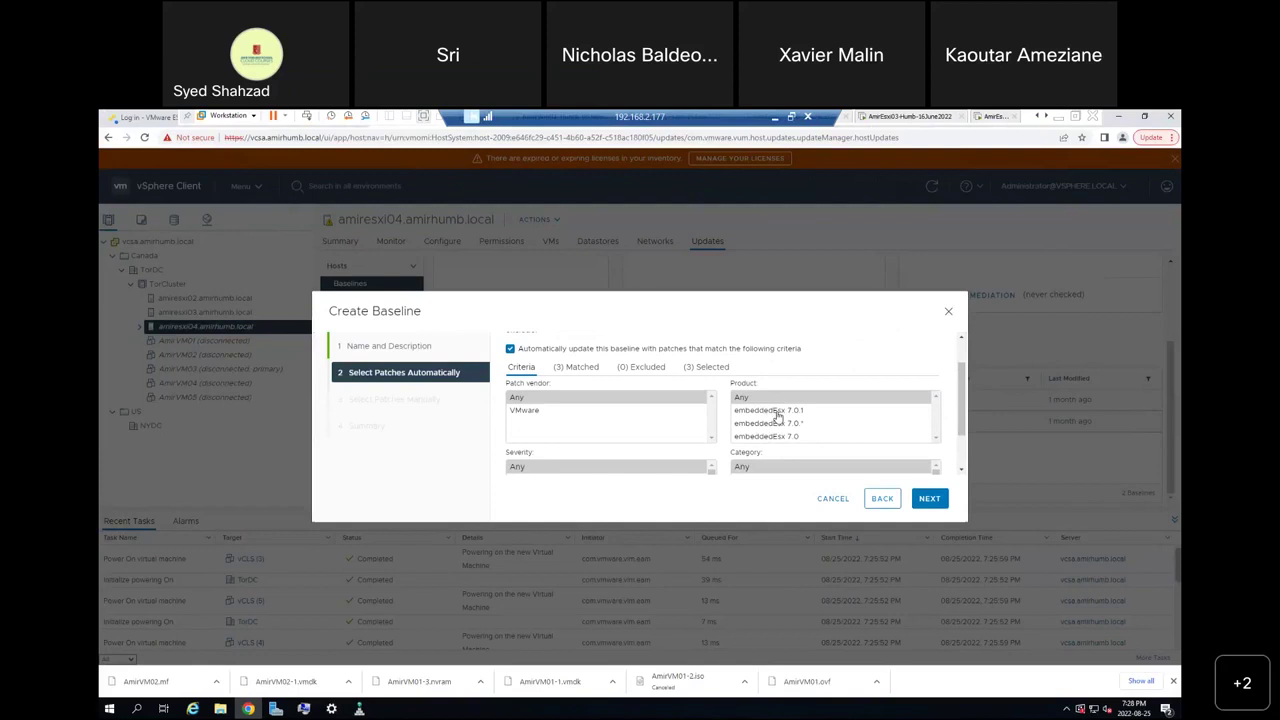
{"action": "left_click", "coordinate": [778, 412]}
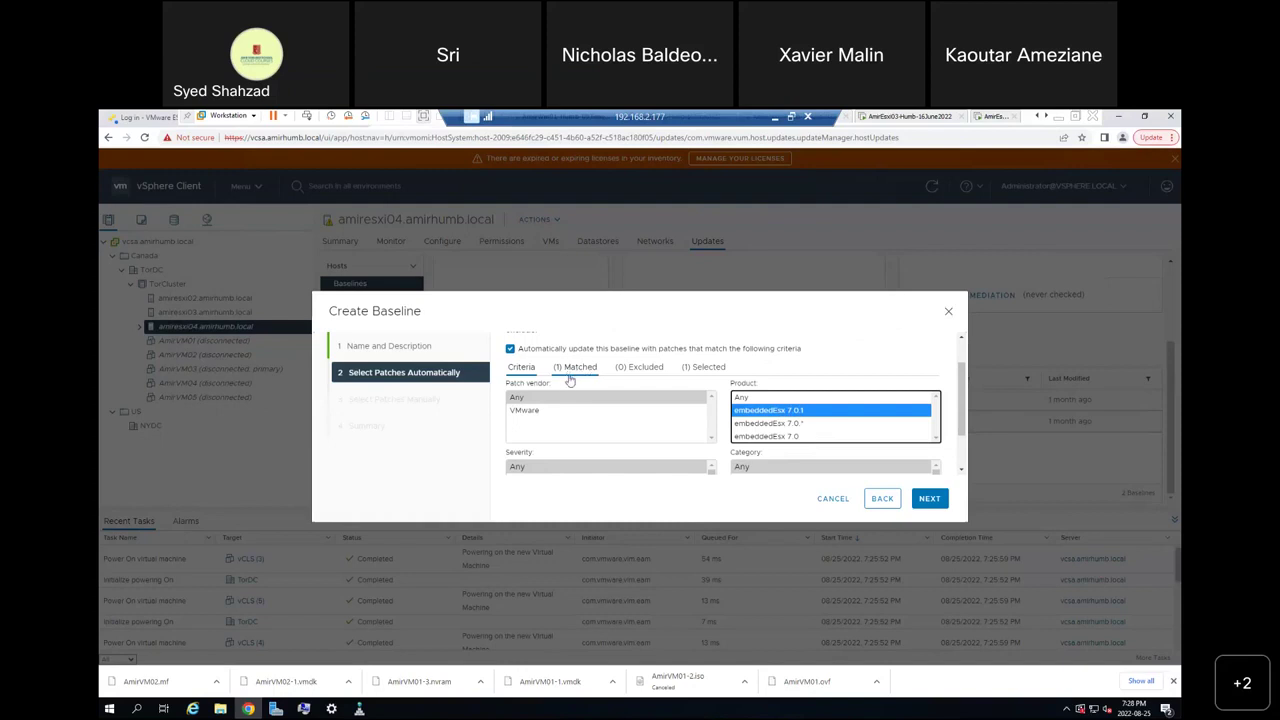
{"action": "left_click", "coordinate": [775, 437]}
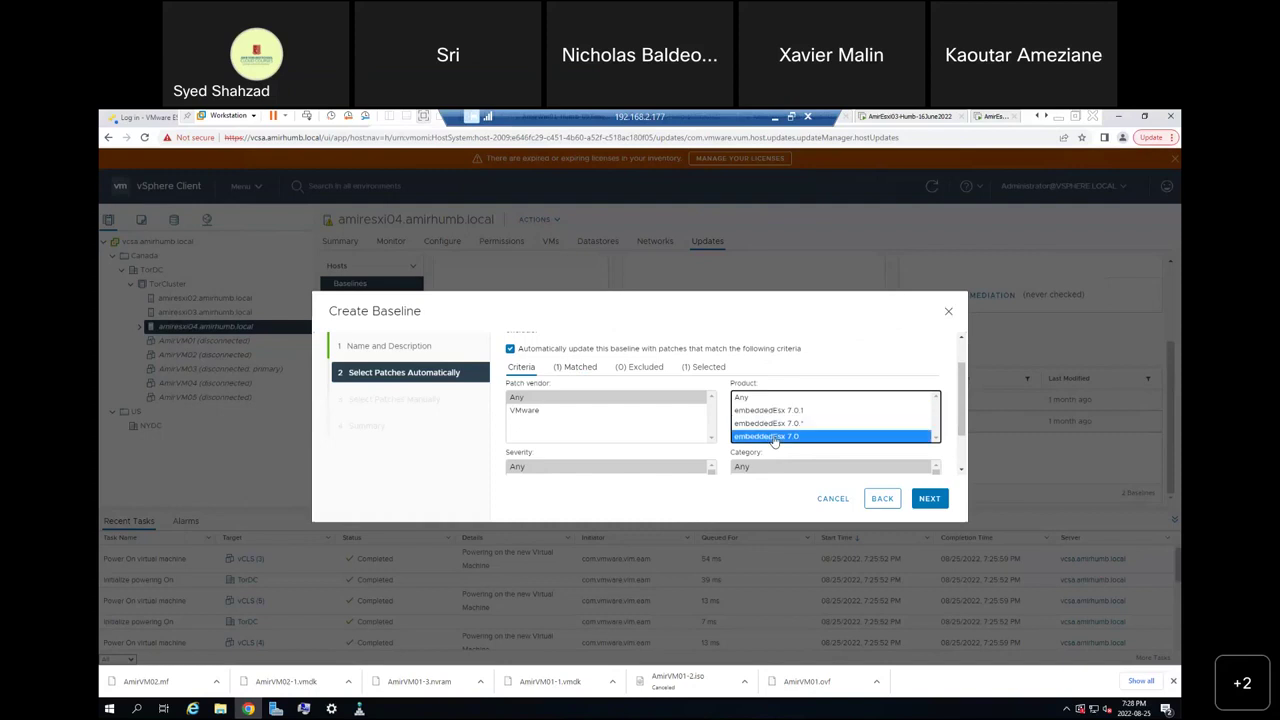
{"action": "left_click", "coordinate": [779, 425]}
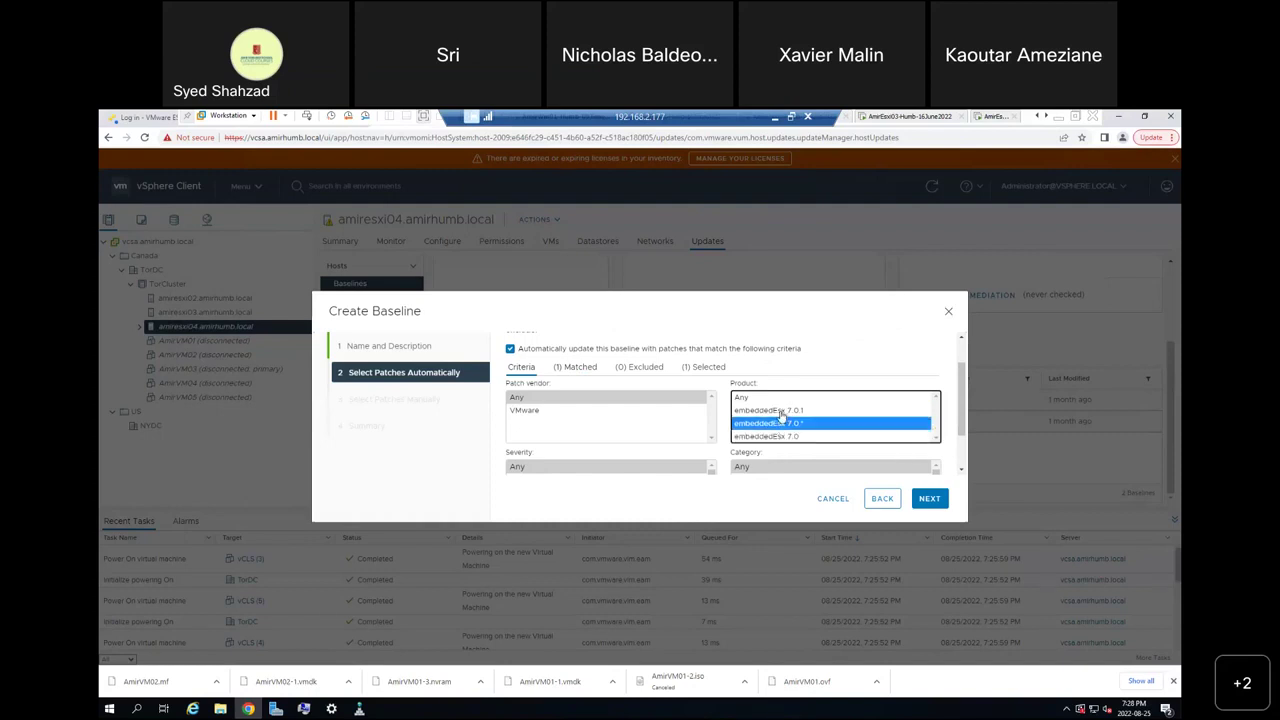
{"action": "left_click", "coordinate": [780, 411]}
{"action": "left_click", "coordinate": [750, 398]}
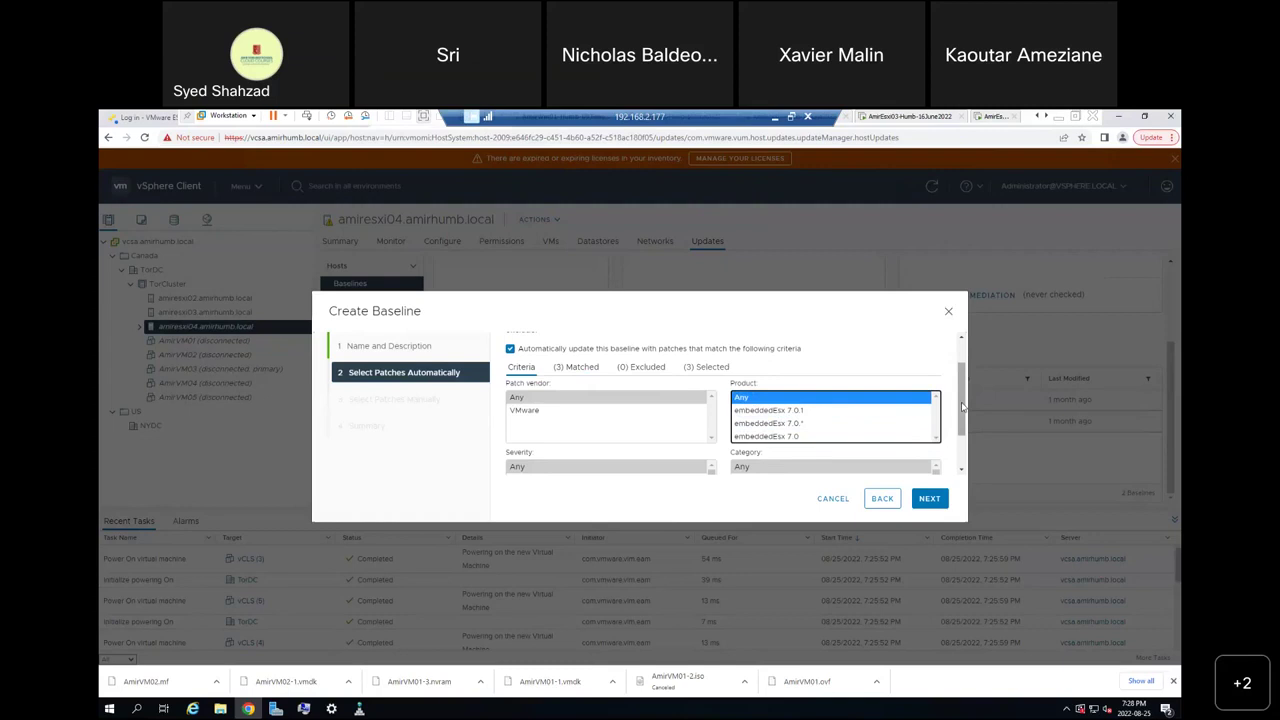
Scroll through the criteria page to confirm 3 patches match, 0 excluded and 3 selected.
{"action": "left_click_drag", "start_coordinate": [963, 408], "coordinate": [969, 440]}
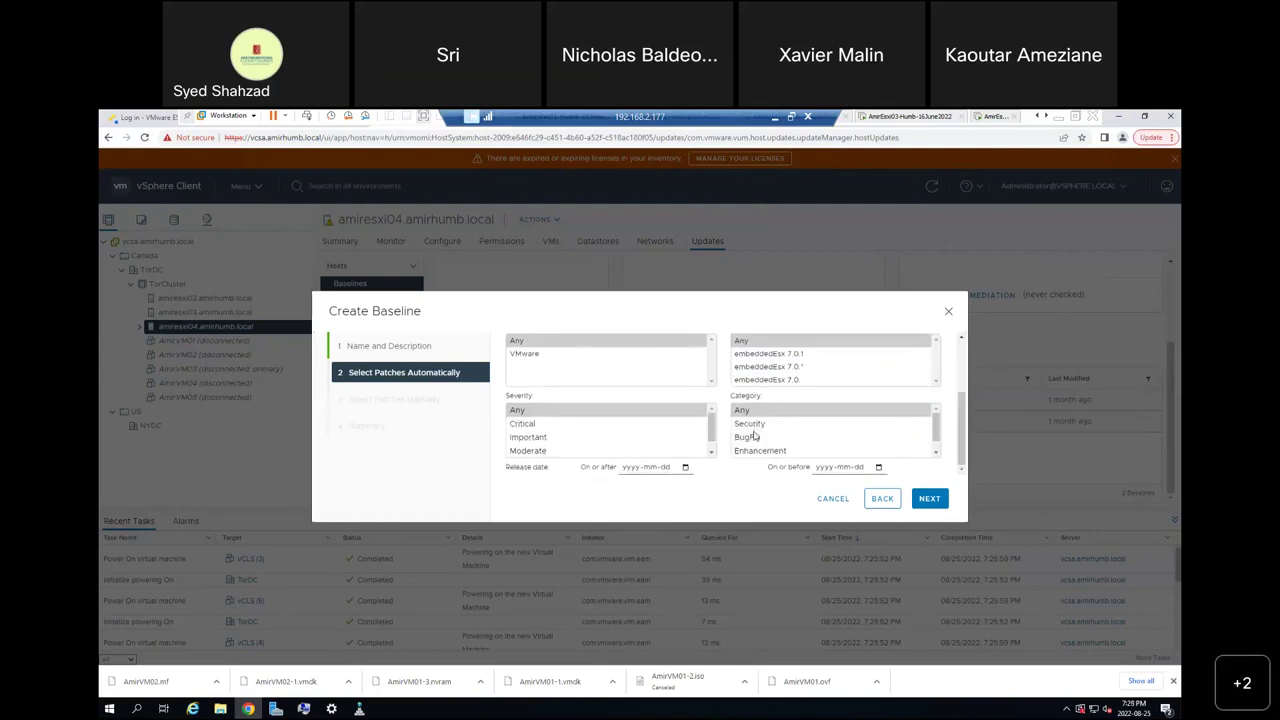
{"action": "left_click", "coordinate": [935, 454]}
{"action": "left_click_drag", "start_coordinate": [936, 437], "coordinate": [936, 426]}
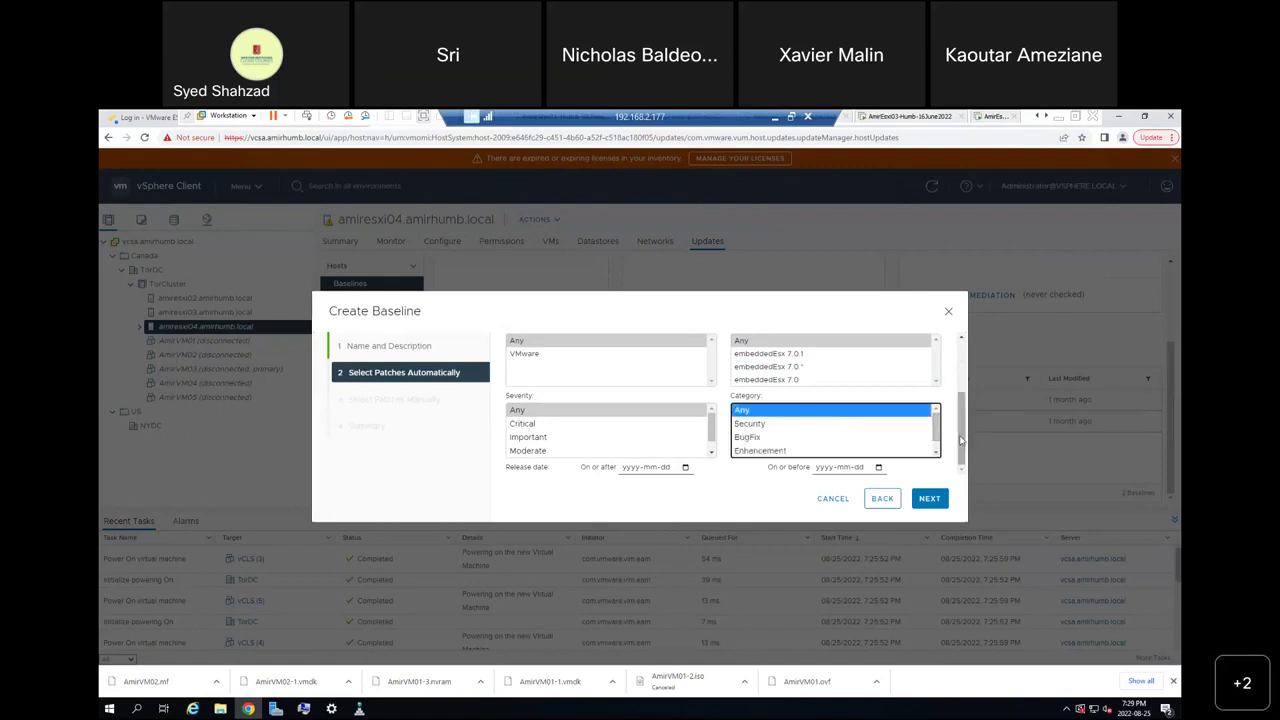
{"action": "scroll", "coordinate": [960, 440], "scroll_direction": "up", "scroll_amount": 3}
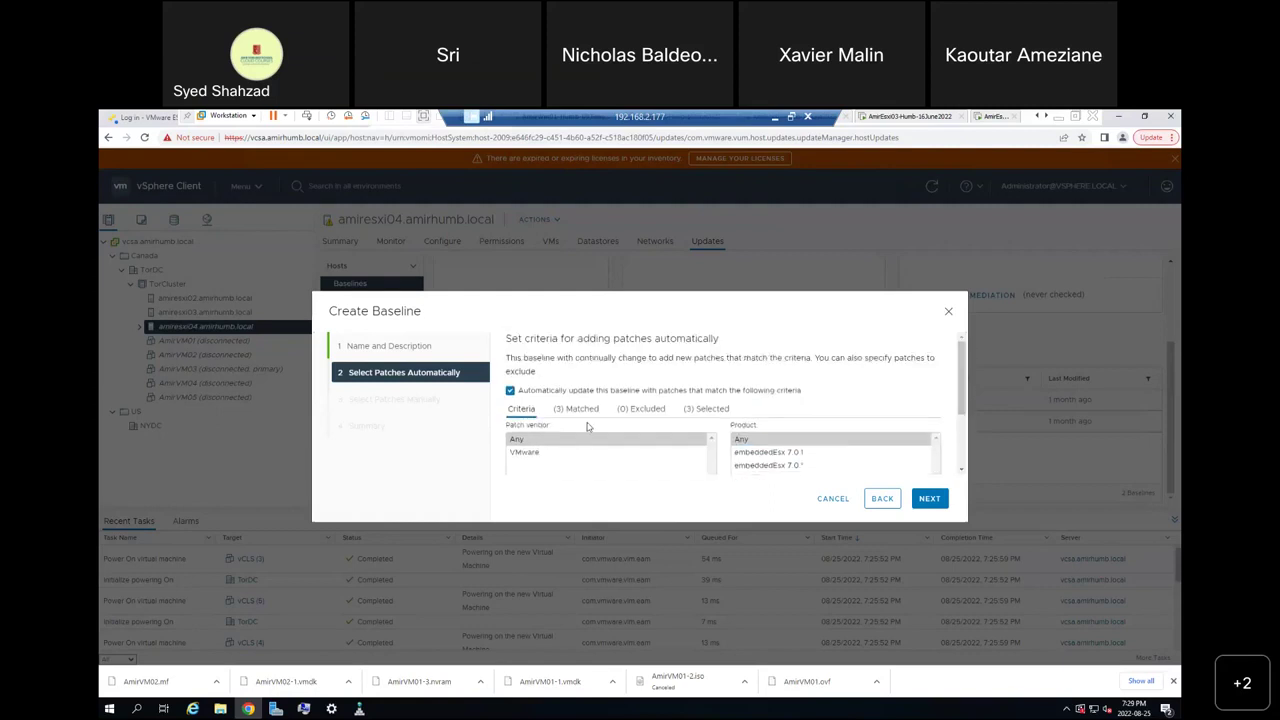
{"action": "scroll", "coordinate": [900, 430], "scroll_direction": "down", "scroll_amount": 3}
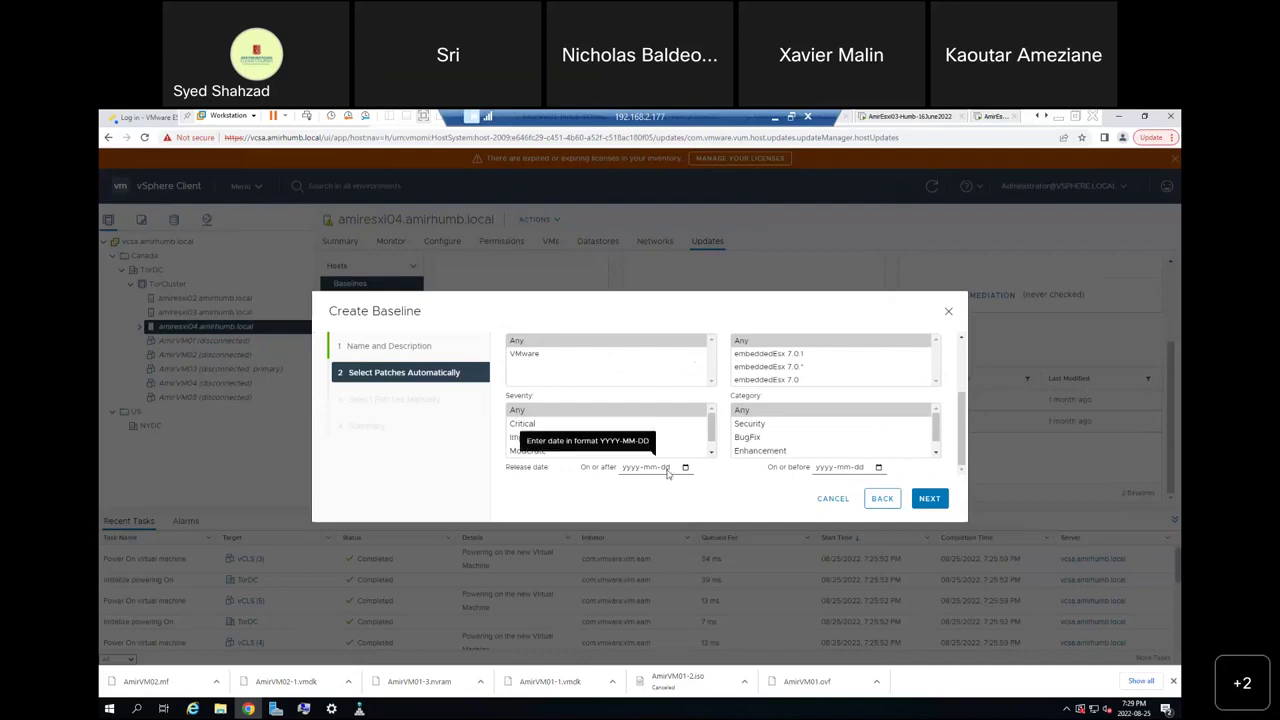
{"action": "scroll", "coordinate": [673, 404], "scroll_direction": "up", "scroll_amount": 3}
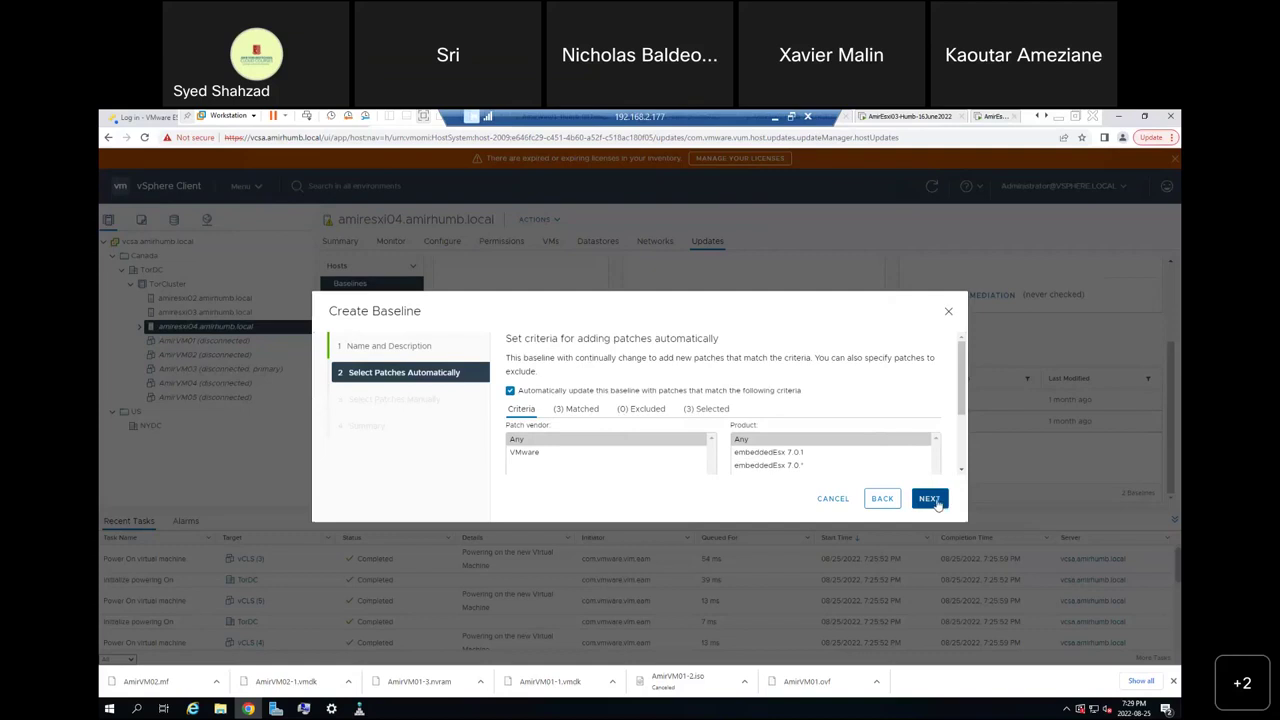
Skip manual patch selection, review the summary, and finish the Amir-Baseline for ESXi 7.0.1, 7.0 and 7.0.*.
{"action": "left_click", "coordinate": [932, 502]}
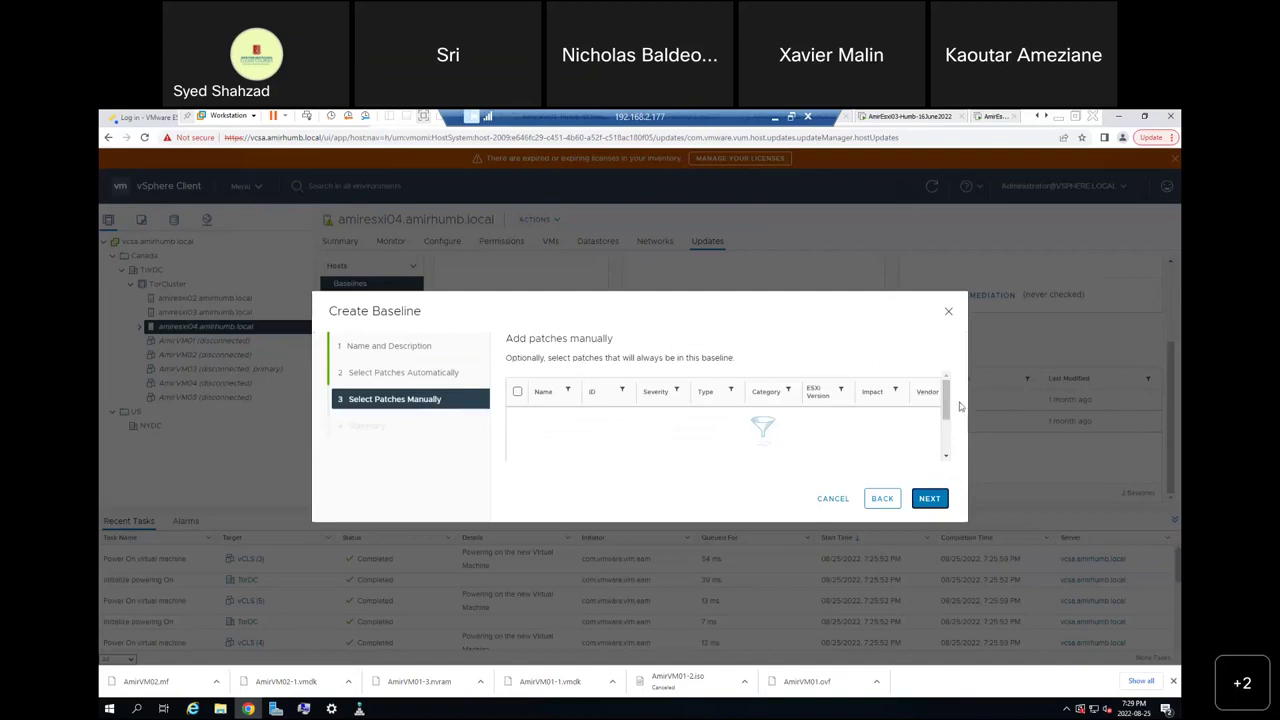
{"action": "mouse_move", "coordinate": [948, 400]}
{"action": "left_mouse_down"}
{"action": "mouse_move", "coordinate": [950, 457]}
{"action": "mouse_move", "coordinate": [949, 391]}
{"action": "left_mouse_up"}
{"action": "left_click", "coordinate": [930, 505]}
{"action": "left_click_drag", "start_coordinate": [966, 362], "coordinate": [973, 438]}
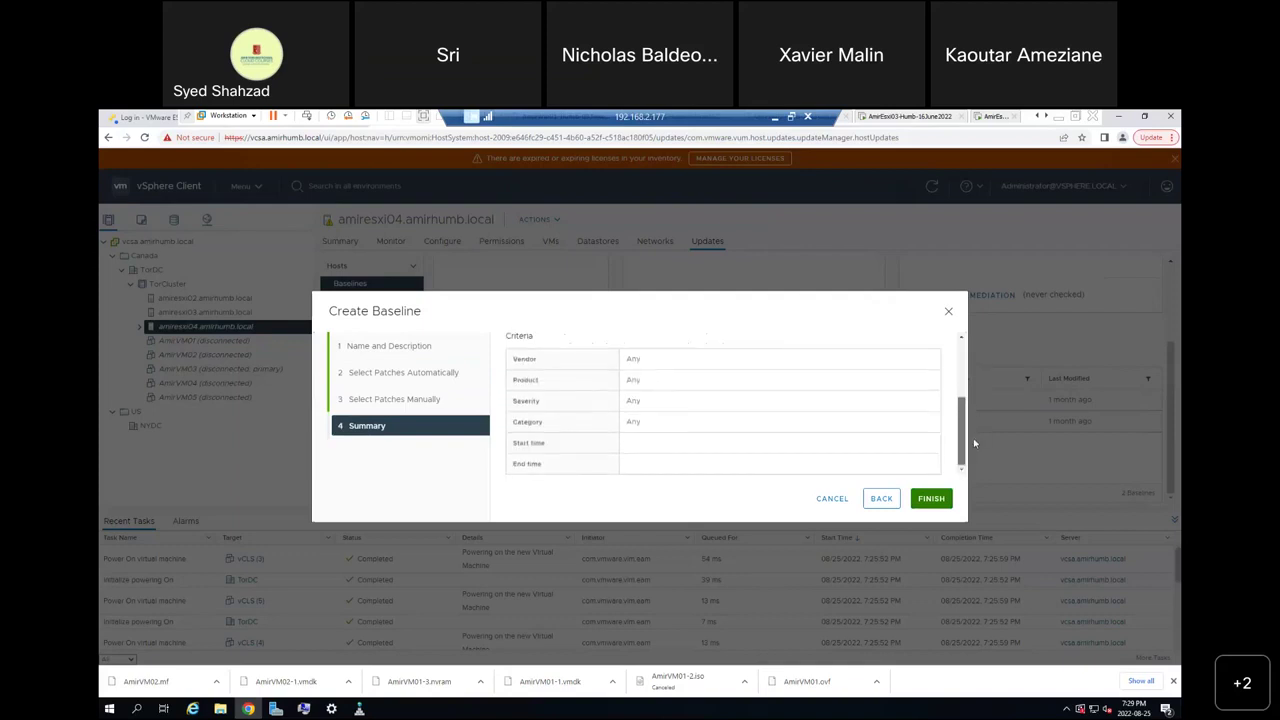
{"action": "left_click", "coordinate": [930, 499]}
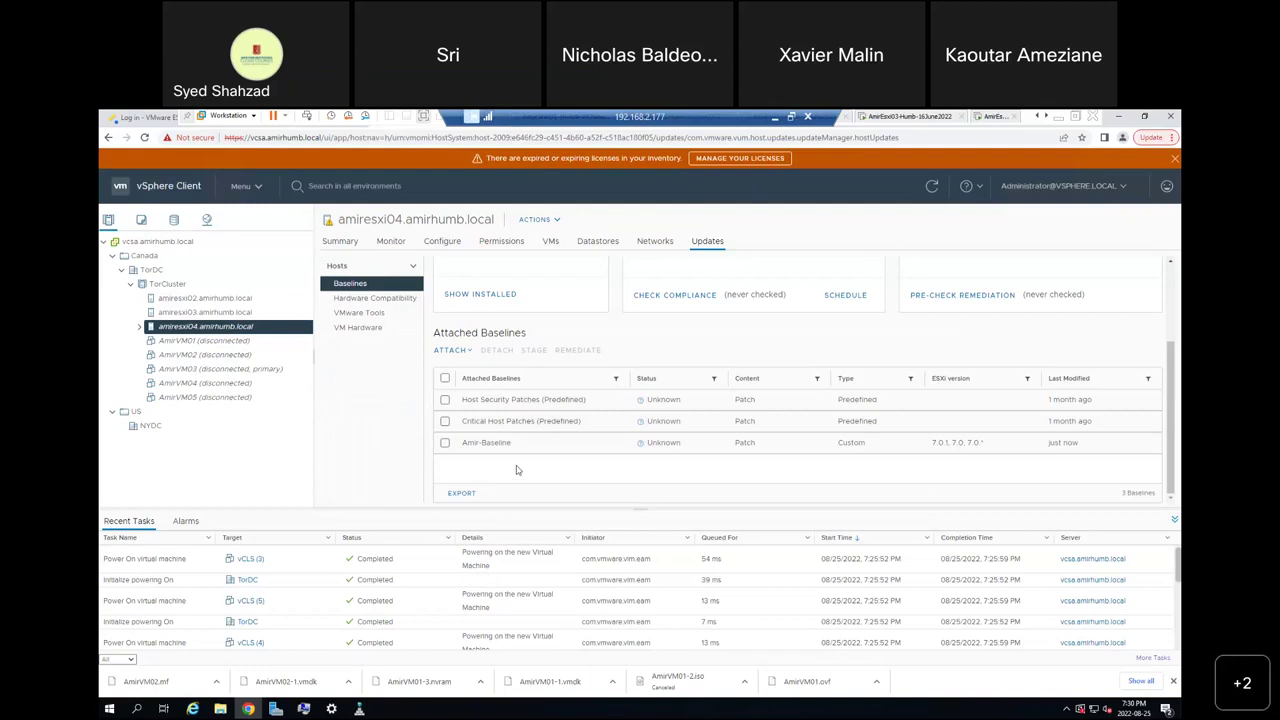
Tick the Amir-Baseline row in amiresxi04's Attached Baselines list.
{"action": "left_click", "coordinate": [444, 443]}
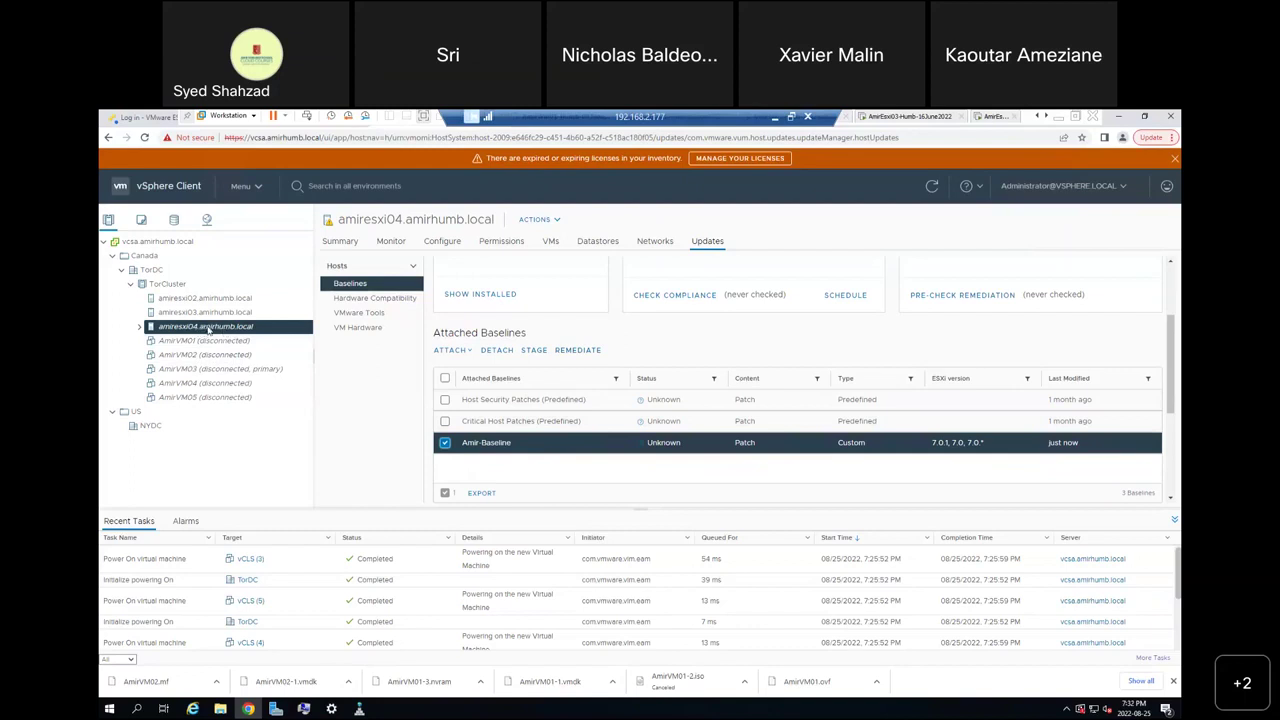
Put amiresxi04 into maintenance mode, leaving its powered-off and suspended VMs in place.
{"action": "right_click", "coordinate": [210, 333]}
{"action": "mouse_move", "coordinate": [286, 333]}
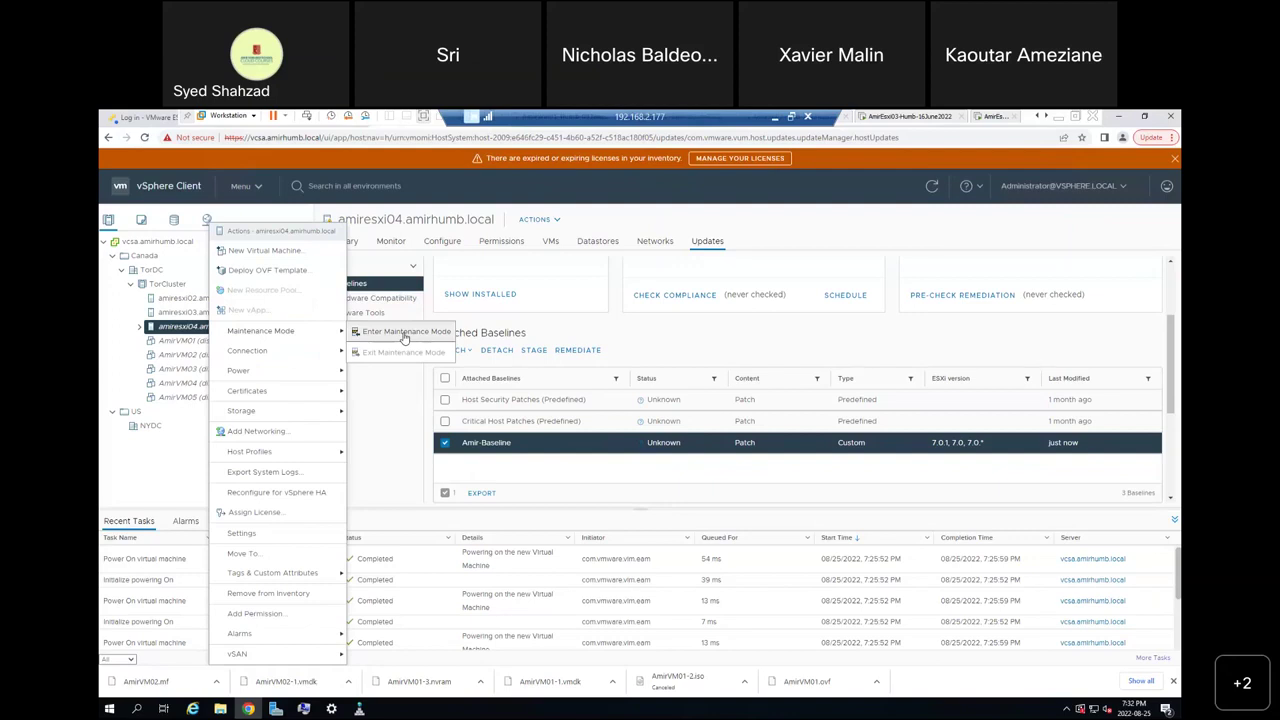
{"action": "left_click", "coordinate": [396, 334]}
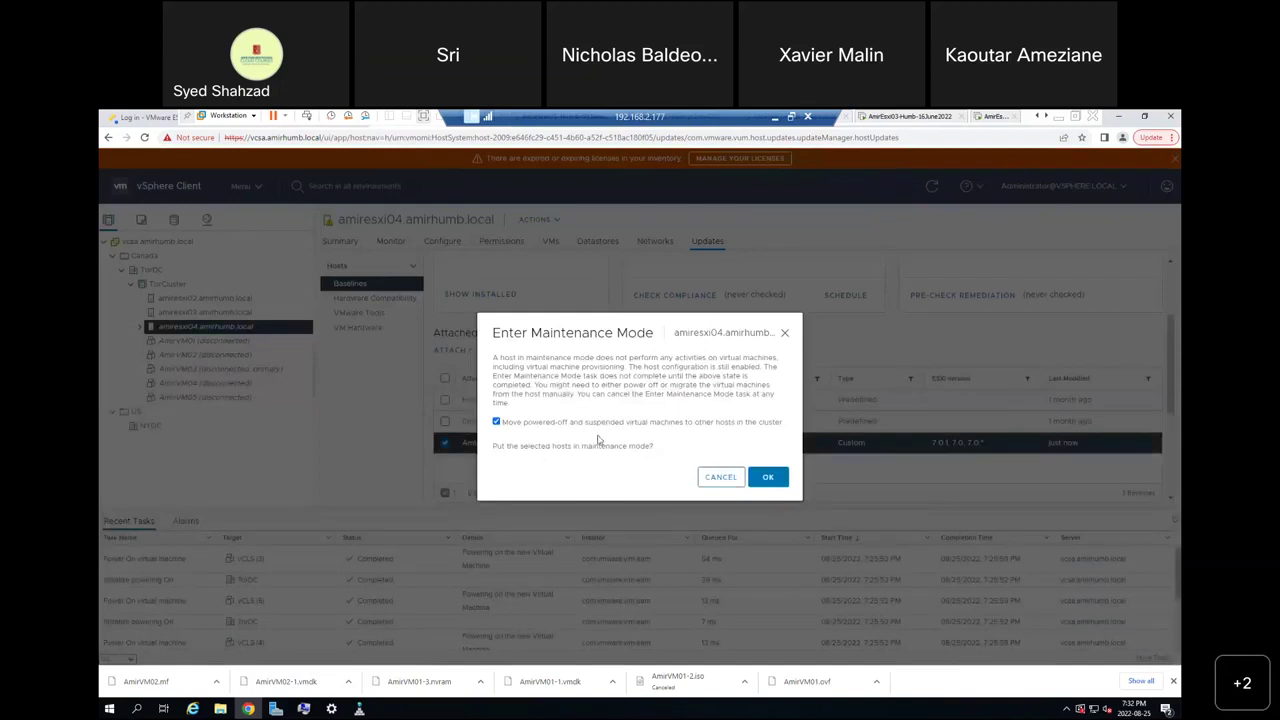
{"action": "left_click", "coordinate": [496, 423]}
{"action": "left_click", "coordinate": [769, 479]}
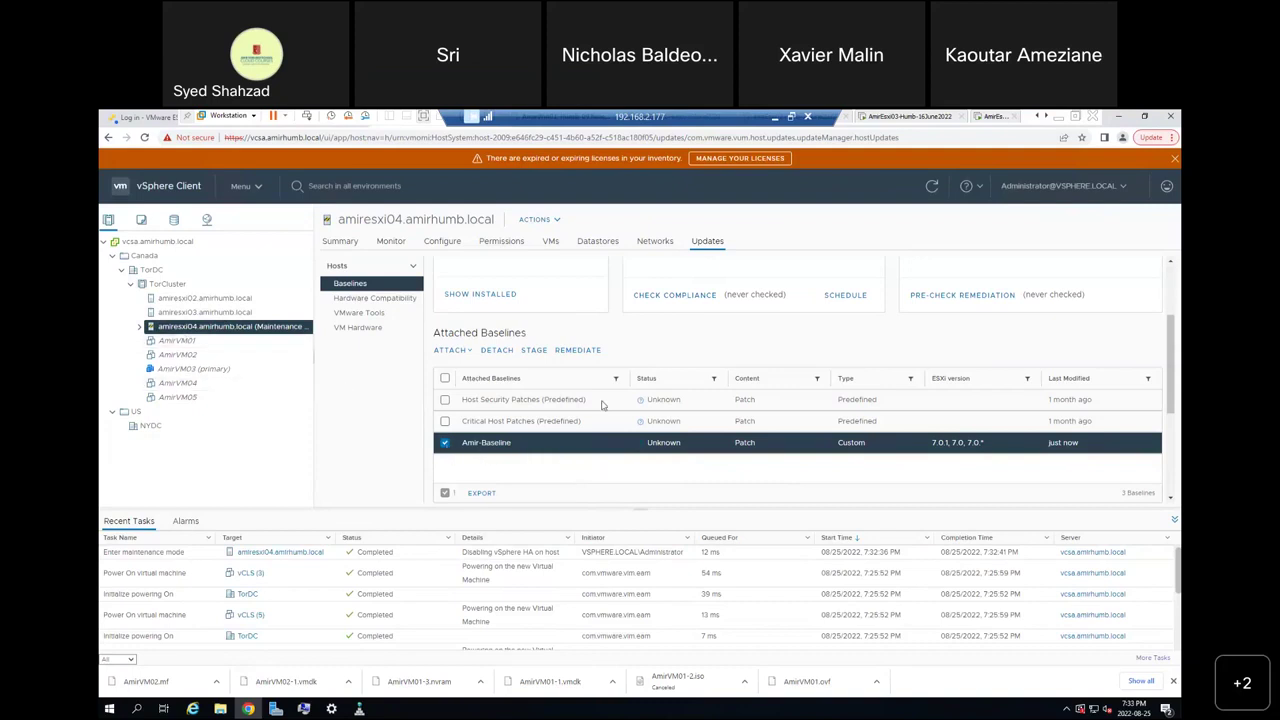
Open remediation of amiresxi04 with Amir-Baseline and review its 3 updates, scheduling and settings.
{"action": "left_click", "coordinate": [583, 352]}
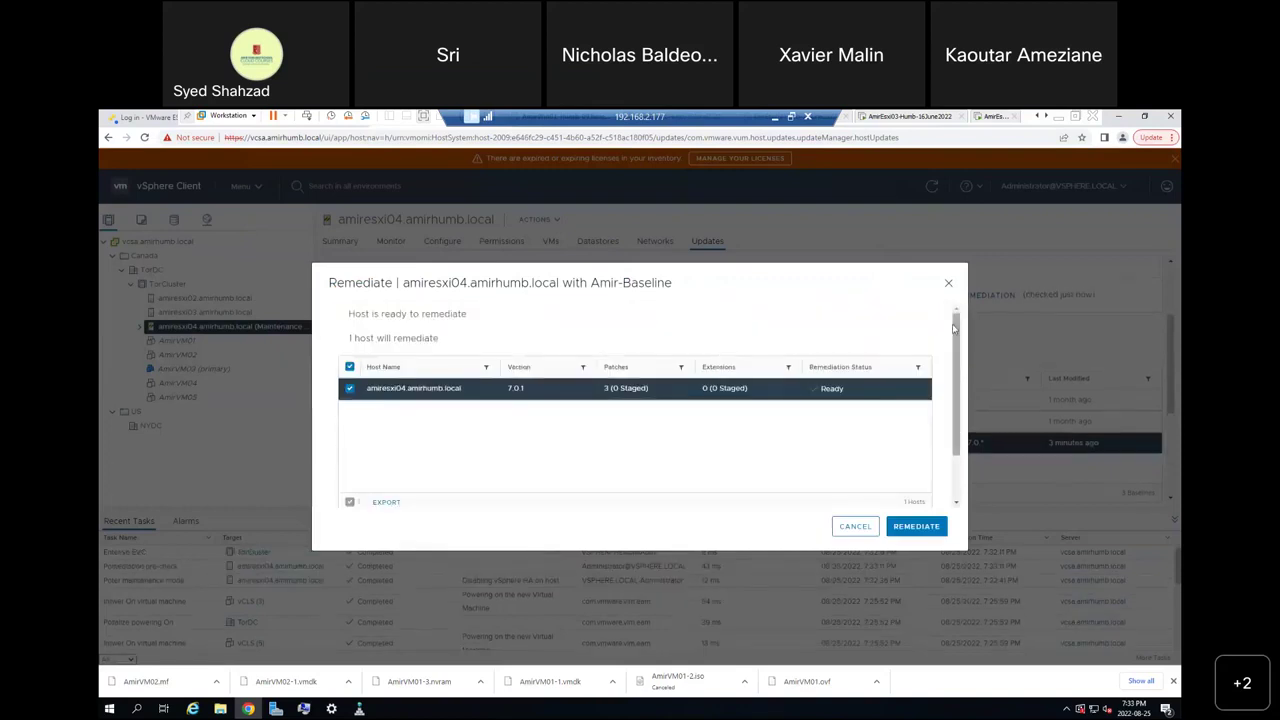
{"action": "scroll", "coordinate": [420, 412], "scroll_direction": "down", "scroll_amount": 2}
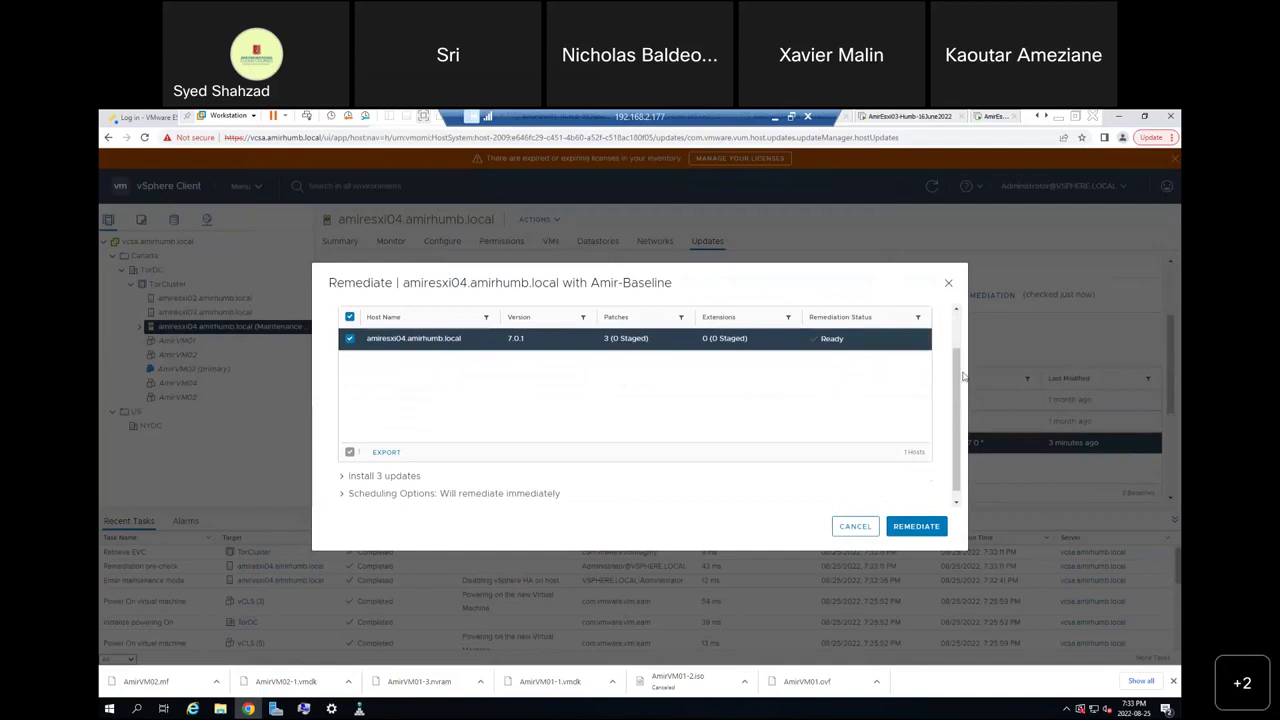
{"action": "left_click_drag", "start_coordinate": [965, 406], "coordinate": [965, 412]}
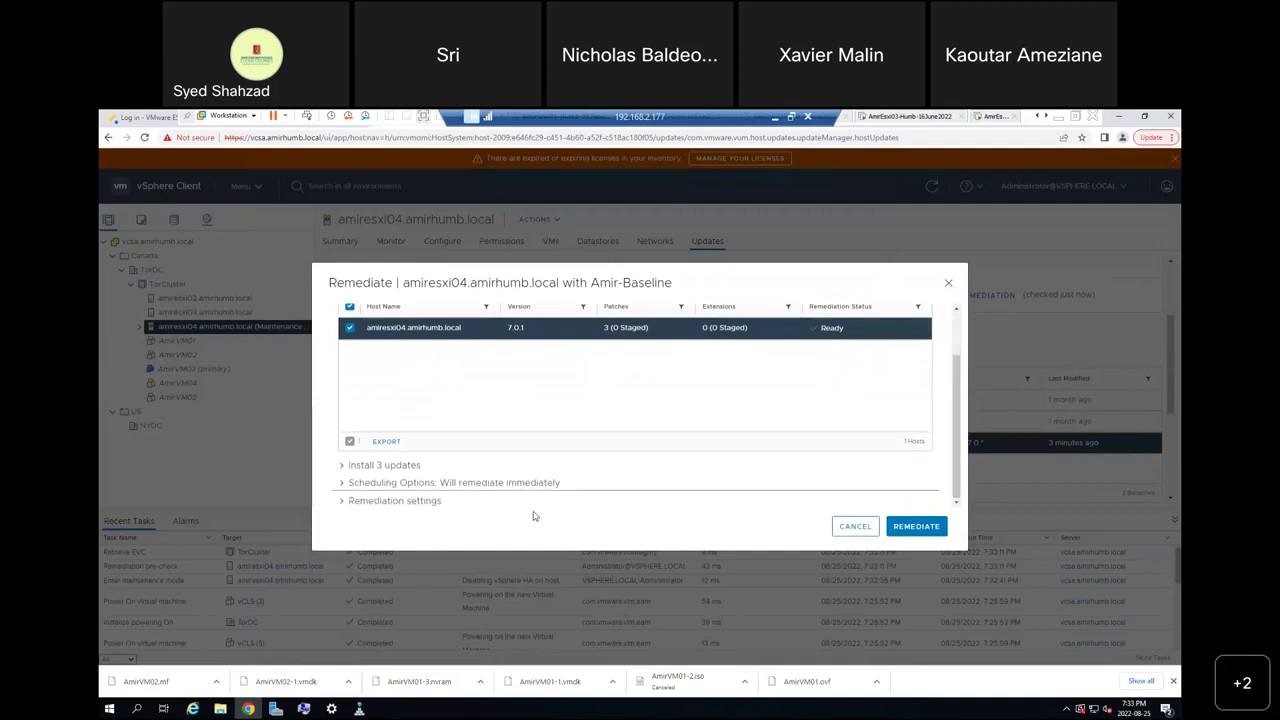
{"action": "left_click", "coordinate": [352, 468]}
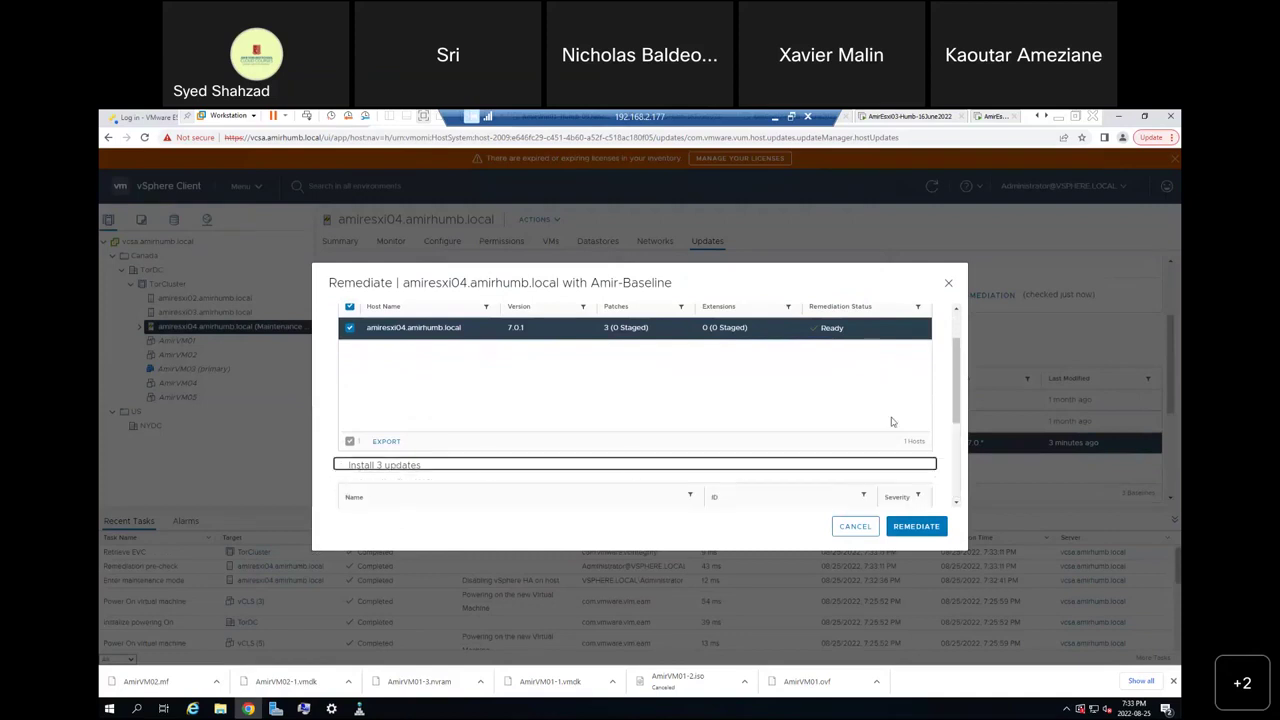
{"action": "left_click_drag", "start_coordinate": [959, 375], "coordinate": [965, 424]}
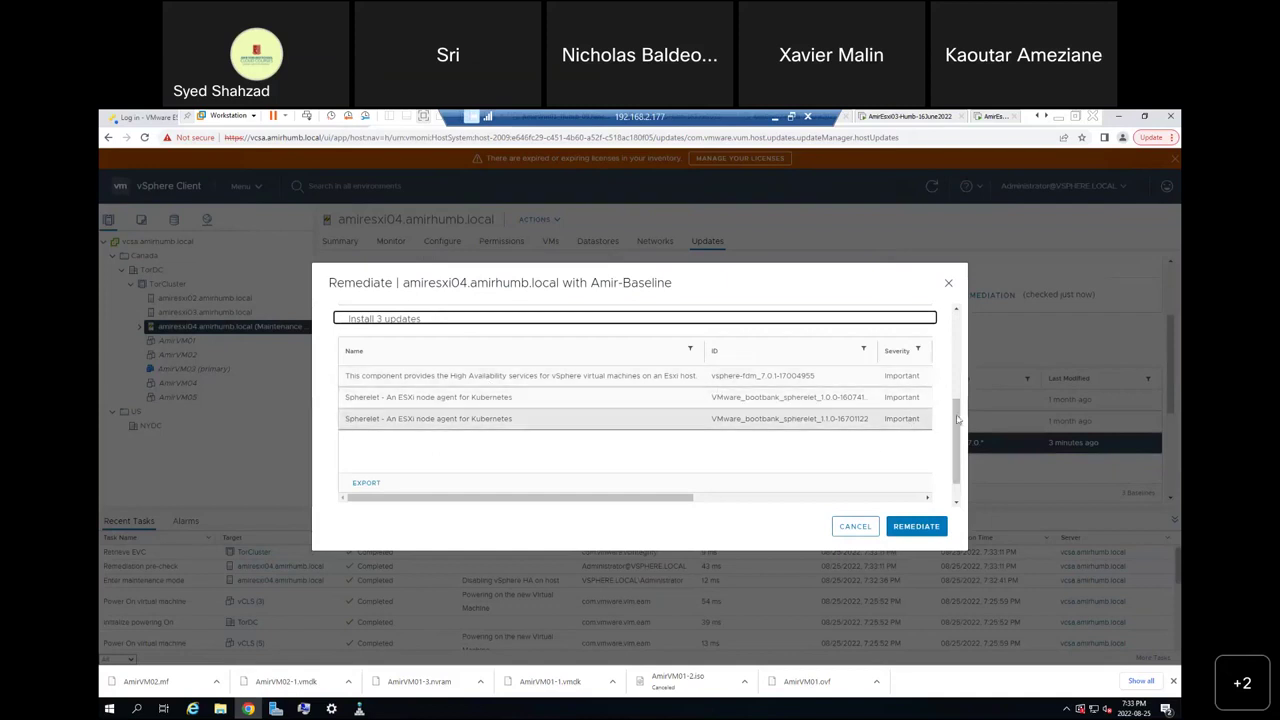
{"action": "left_click_drag", "start_coordinate": [957, 420], "coordinate": [960, 437]}
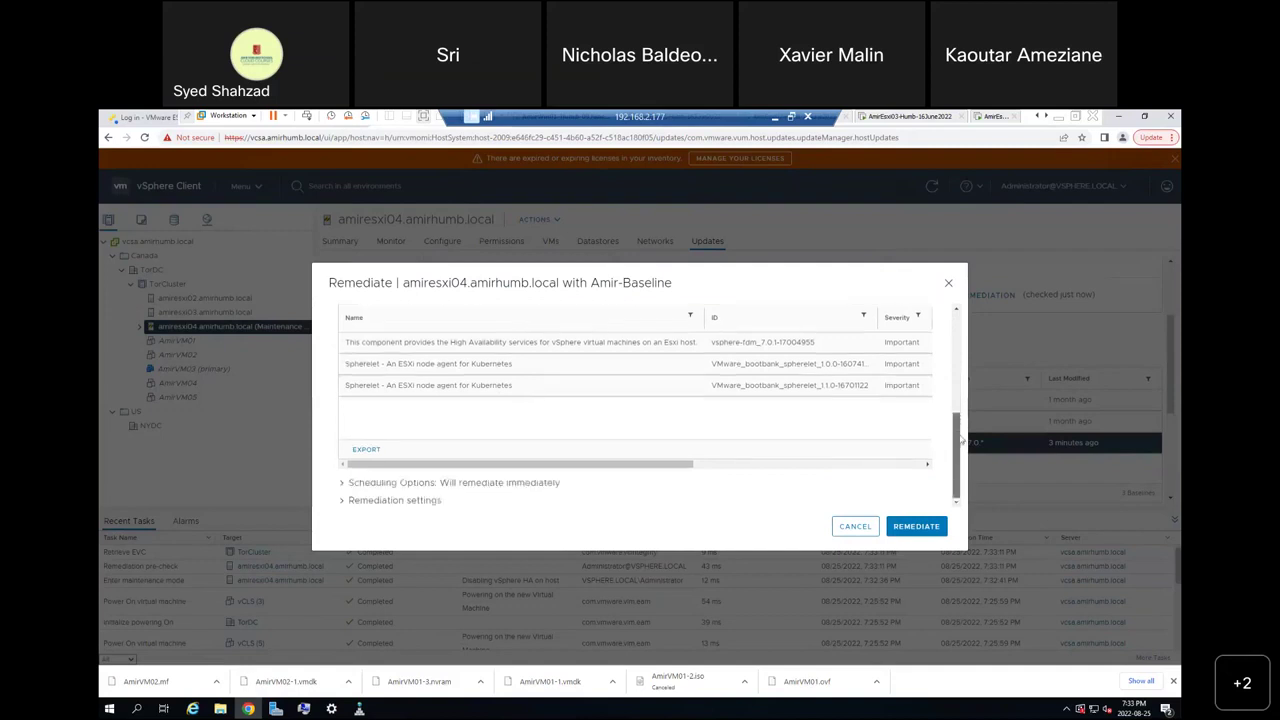
{"action": "left_click", "coordinate": [343, 486]}
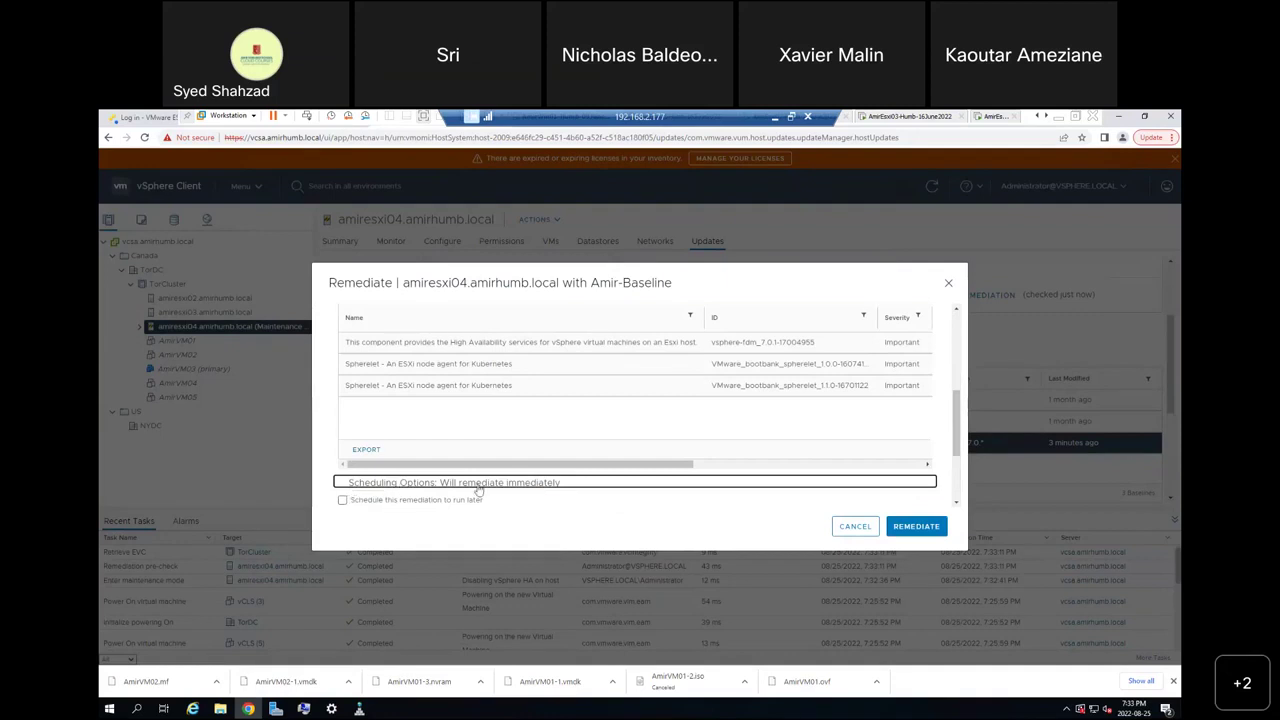
{"action": "left_click_drag", "start_coordinate": [960, 432], "coordinate": [966, 490]}
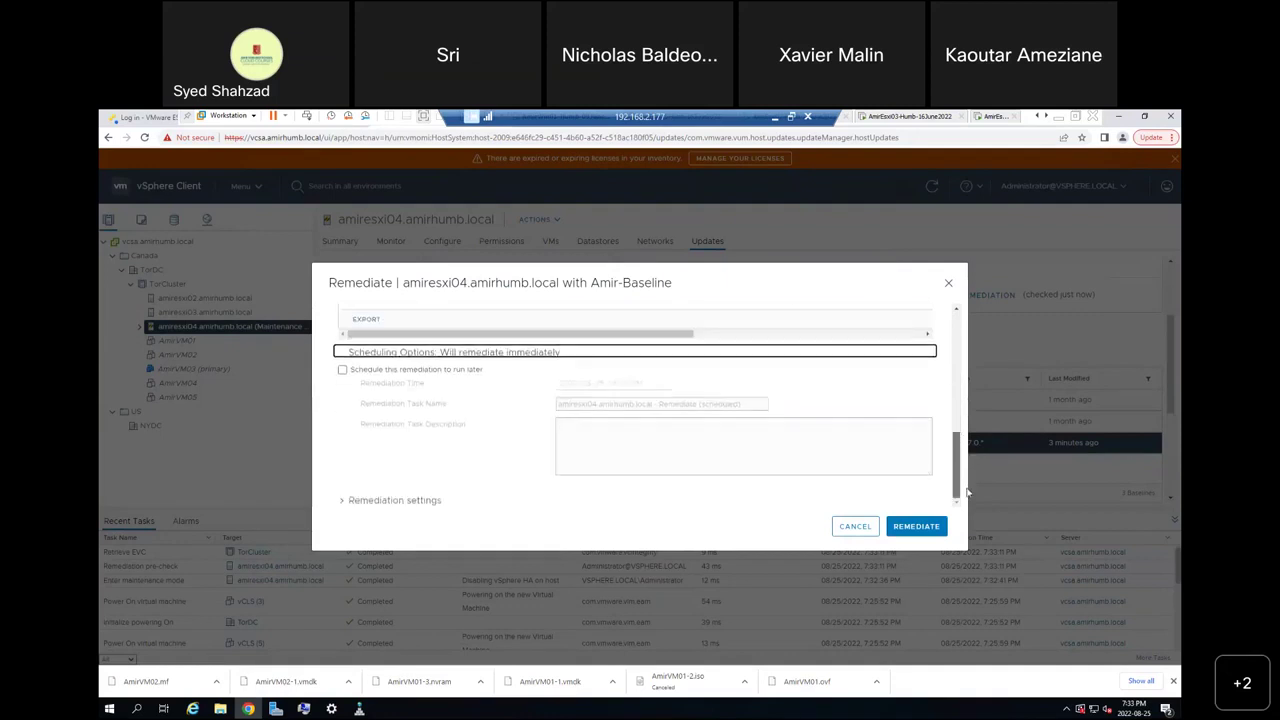
{"action": "left_click", "coordinate": [341, 505]}
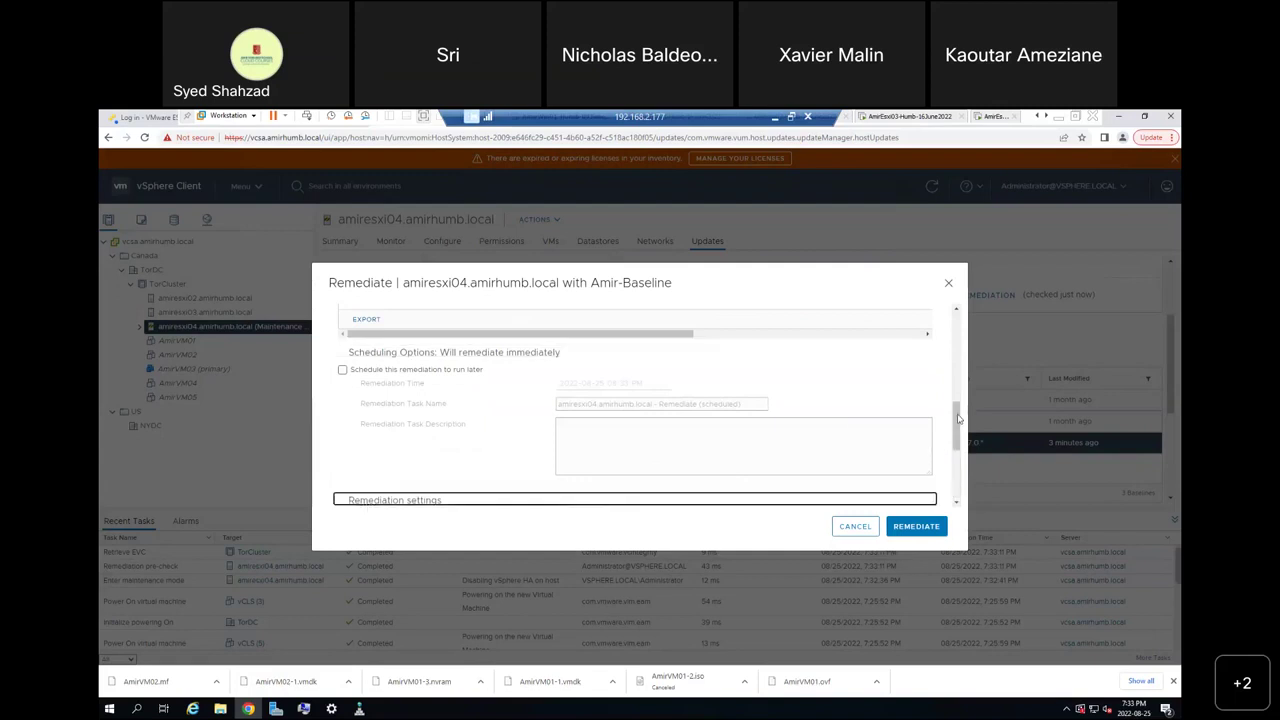
{"action": "left_click_drag", "start_coordinate": [958, 424], "coordinate": [960, 468]}
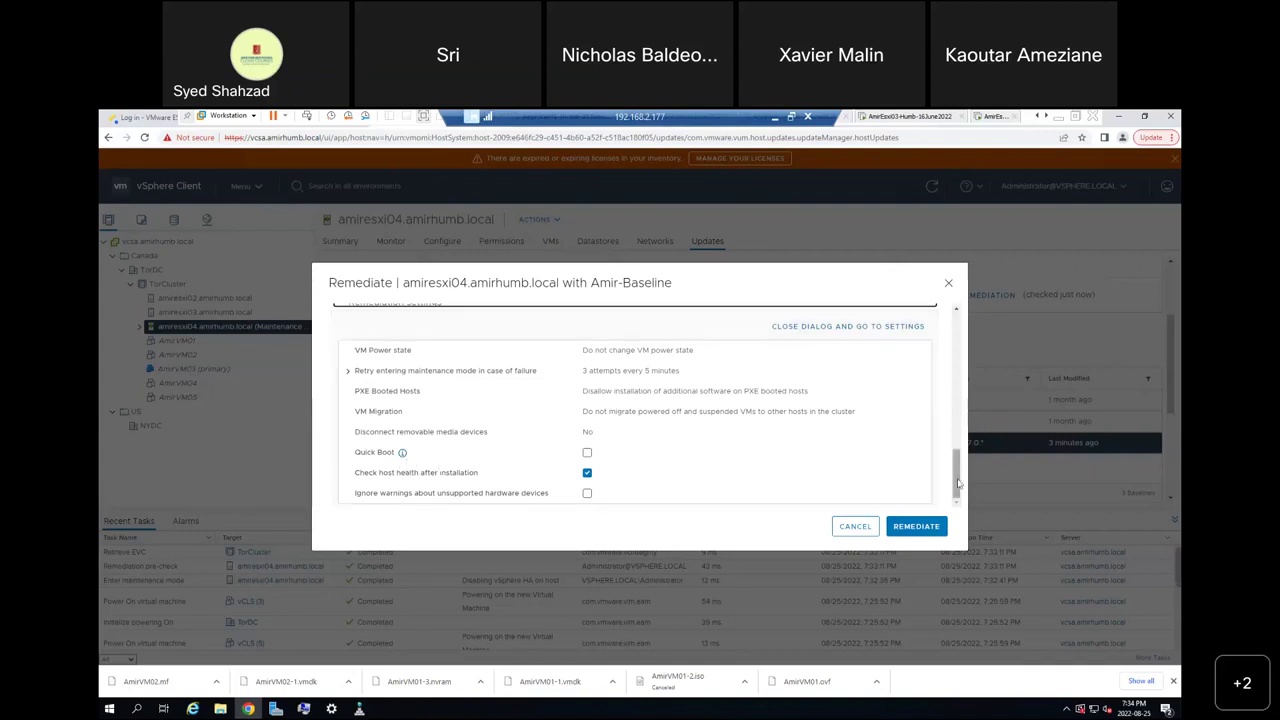
Leave Quick Boot off, ignore unsupported-hardware warnings, and run the remediation.
{"action": "left_click", "coordinate": [403, 455]}
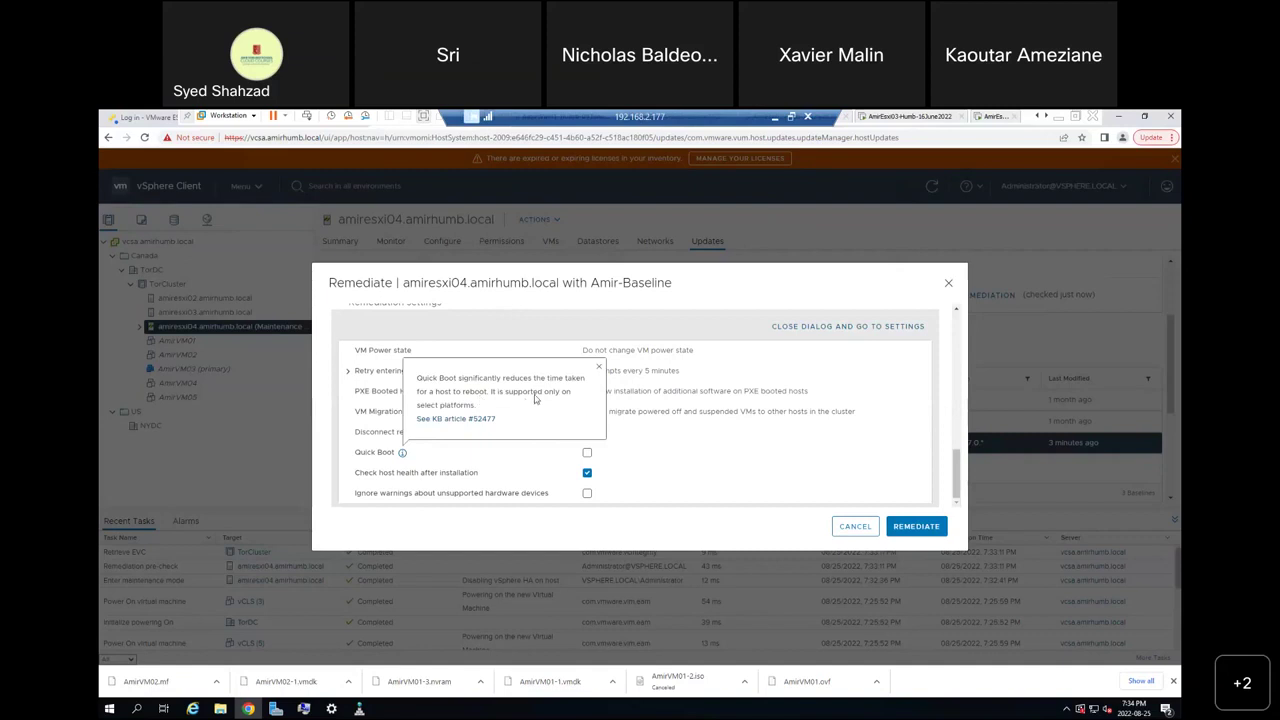
{"action": "left_click", "coordinate": [716, 460]}
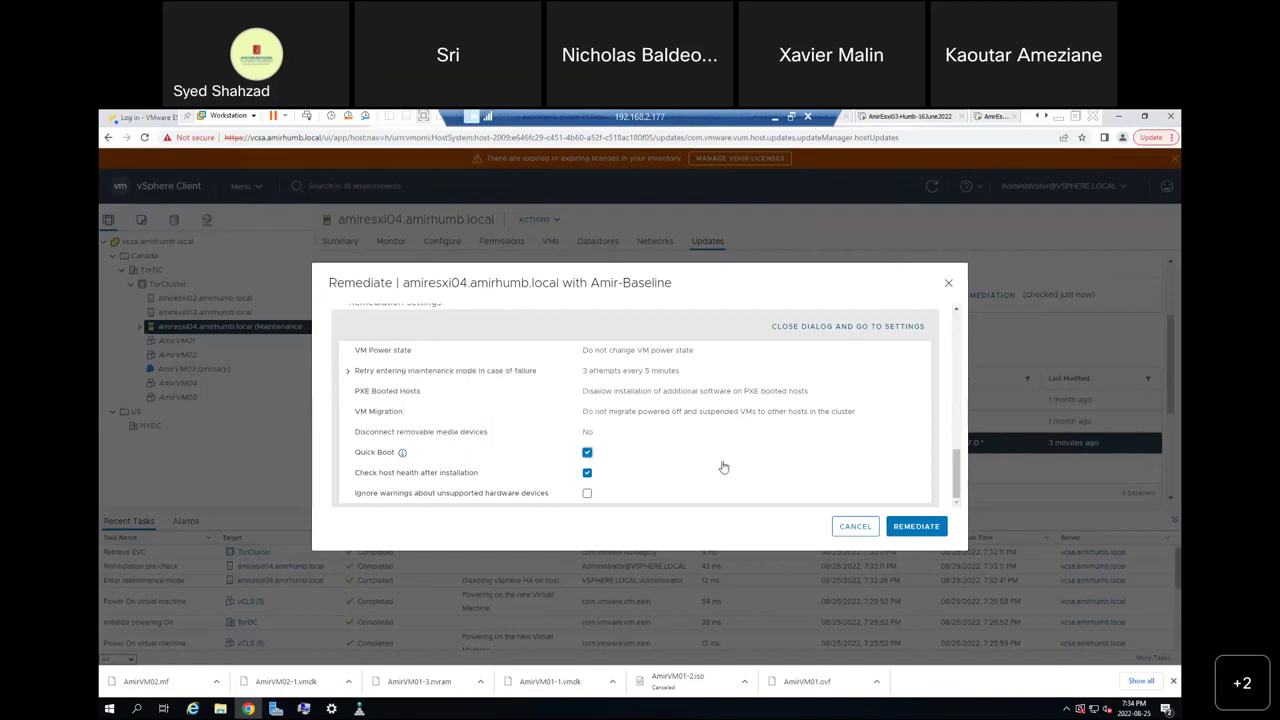
{"action": "left_click", "coordinate": [587, 453]}
{"action": "left_click", "coordinate": [587, 455]}
{"action": "left_click", "coordinate": [588, 505]}
{"action": "left_click", "coordinate": [588, 500]}
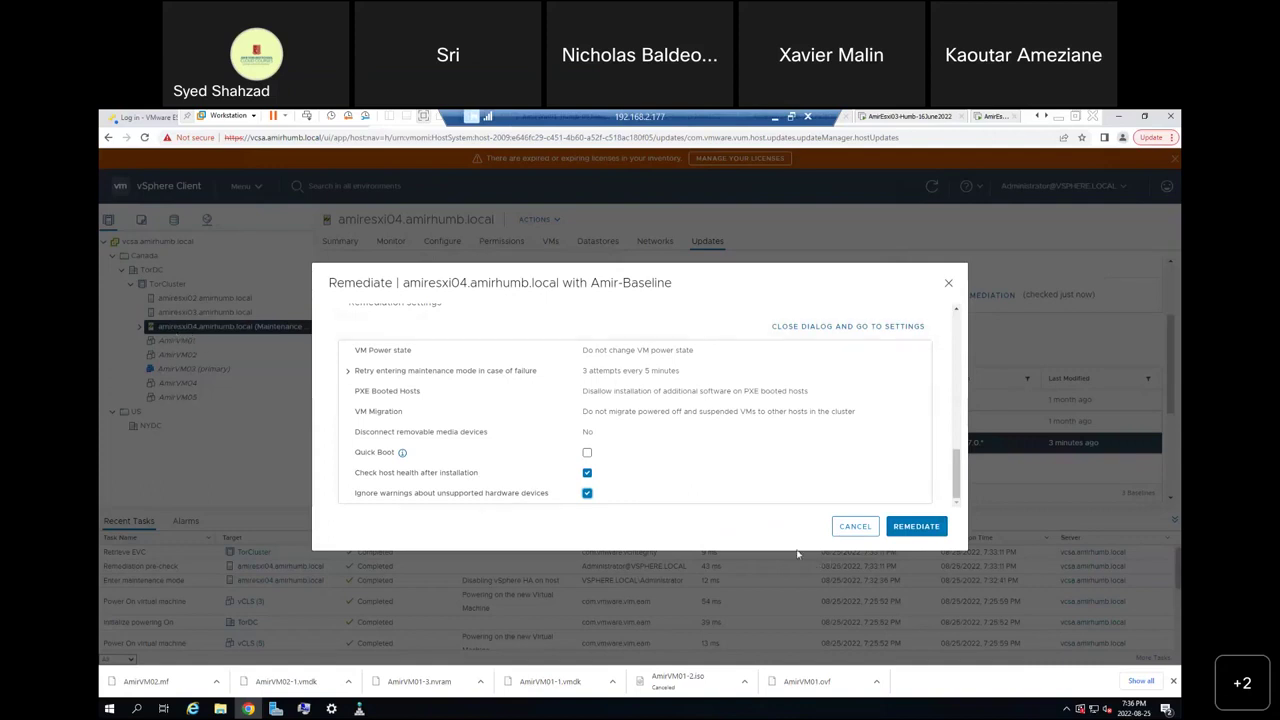
{"action": "left_click", "coordinate": [926, 532]}
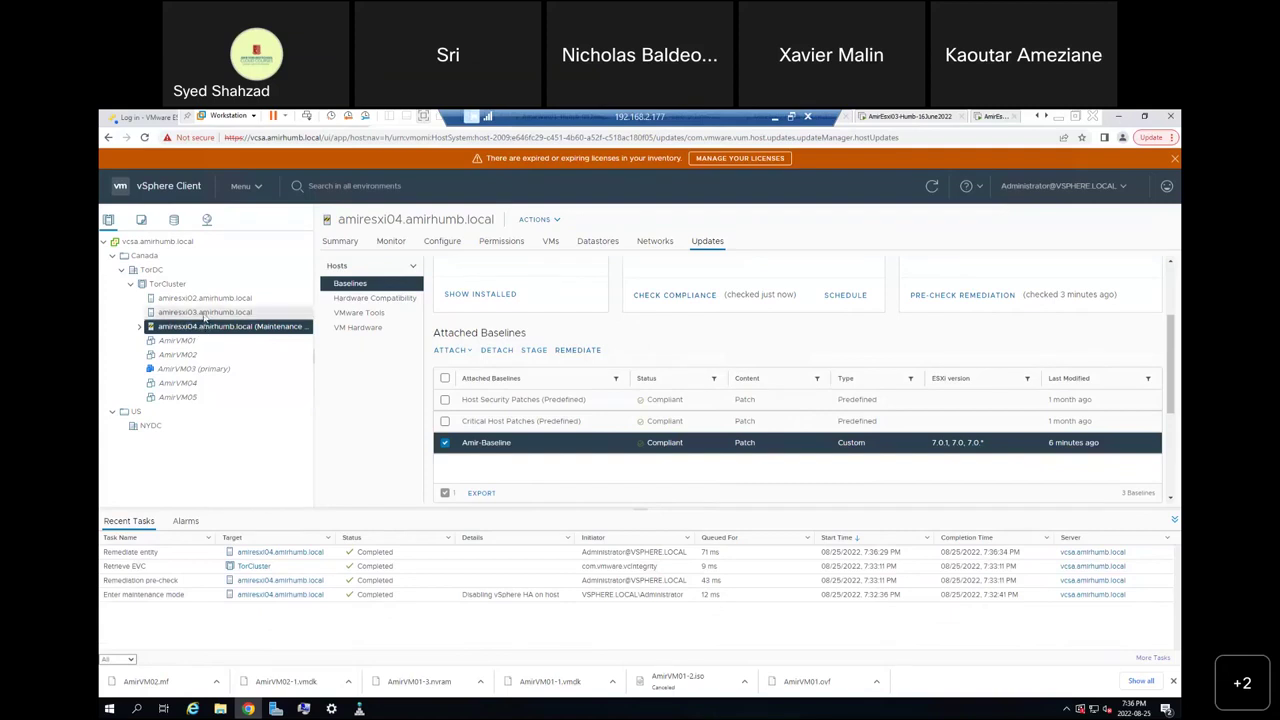
Exit maintenance mode on host amiresxi04.
{"action": "right_click", "coordinate": [202, 332]}
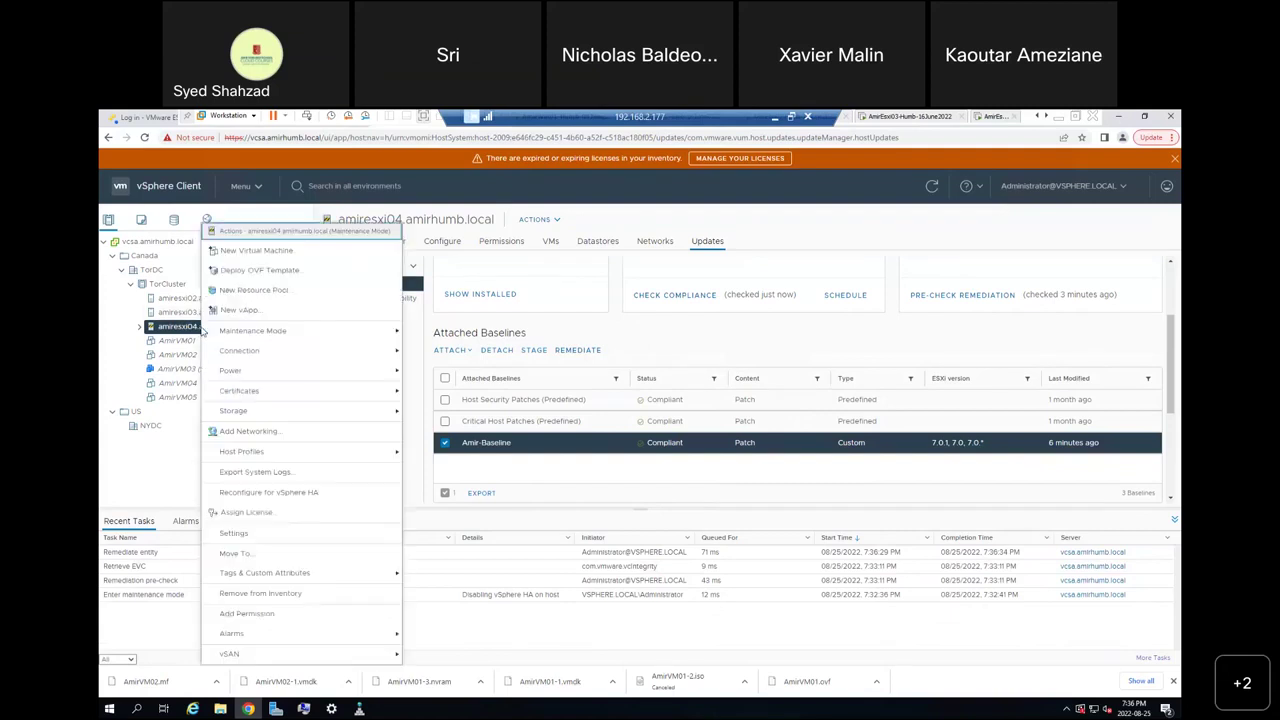
{"action": "mouse_move", "coordinate": [342, 336]}
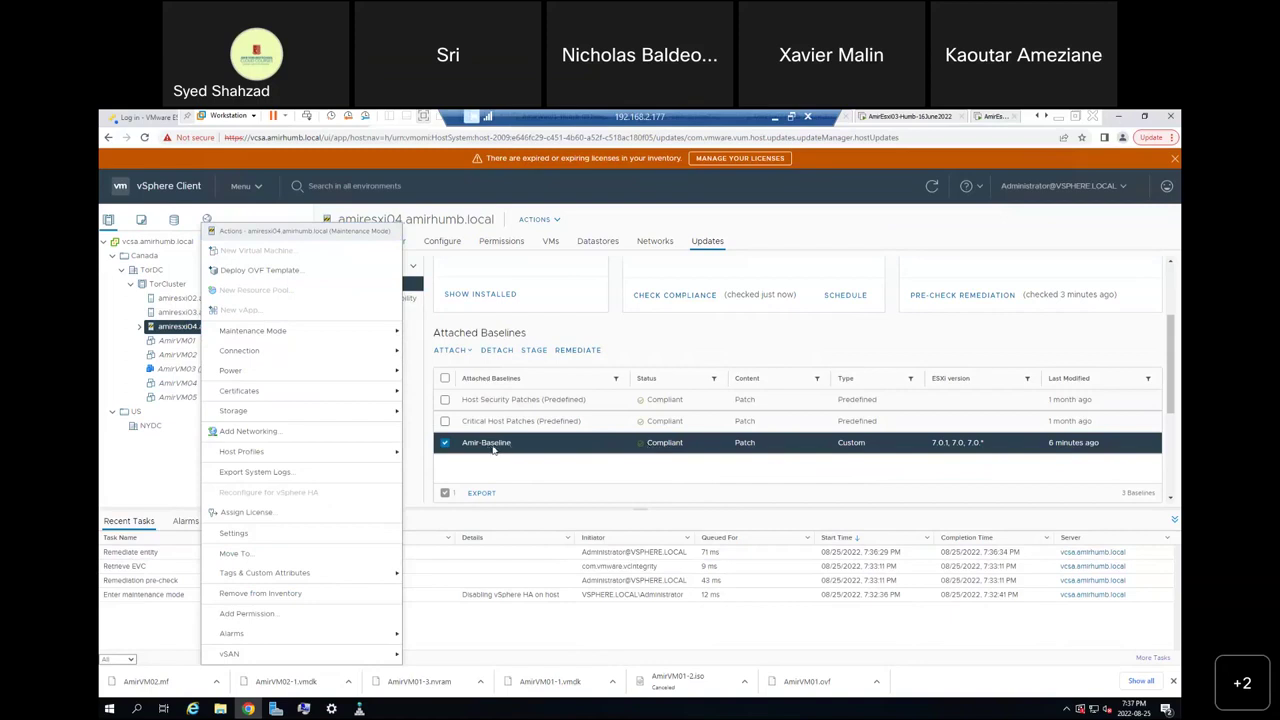
{"action": "mouse_move", "coordinate": [390, 332]}
{"action": "left_click", "coordinate": [441, 353]}
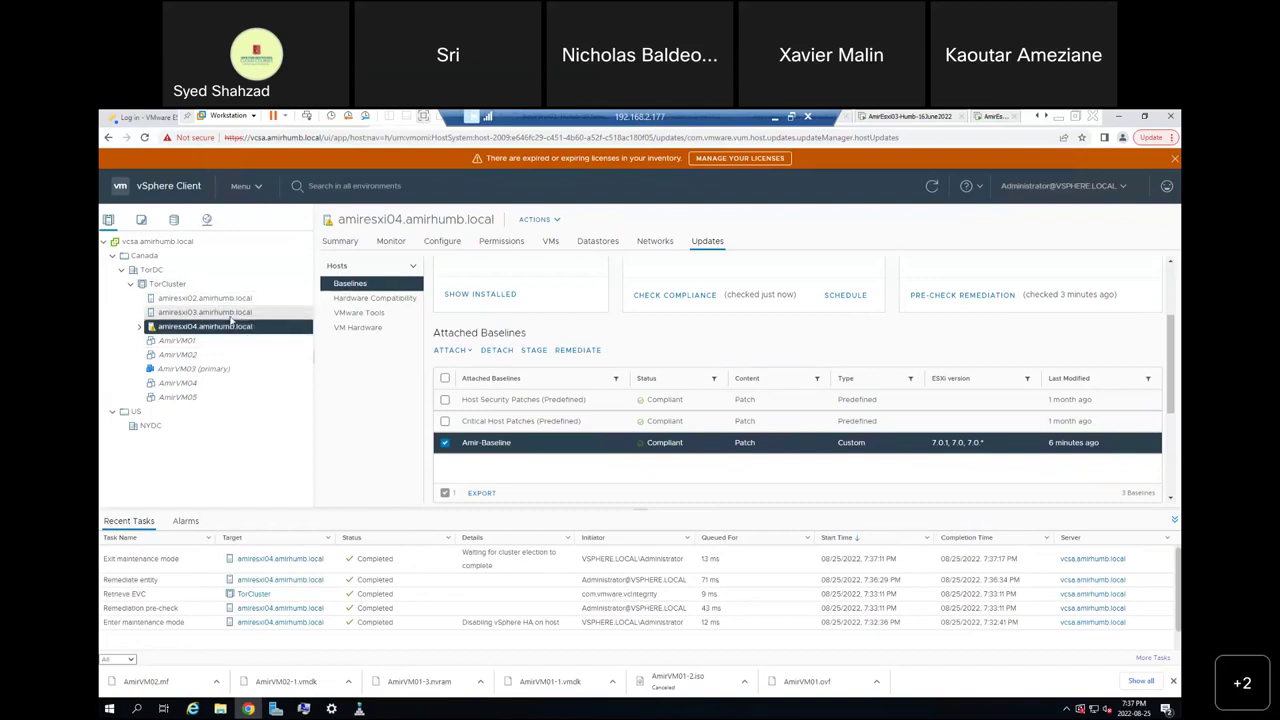
Try creating a Patch baseline 'Amir-Baseline' for amiresxi03, then cancel on the duplicate-name error.
{"action": "left_click", "coordinate": [230, 313]}
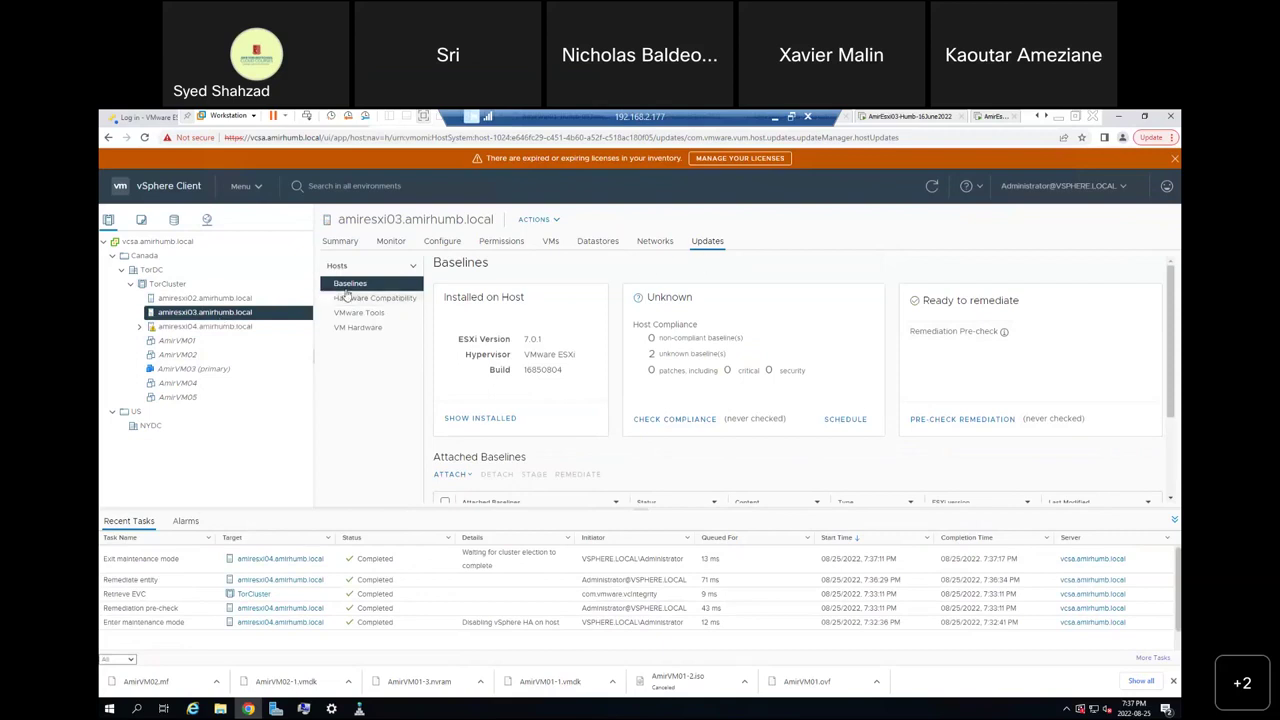
{"action": "scroll", "coordinate": [495, 401], "scroll_direction": "down", "scroll_amount": 1}
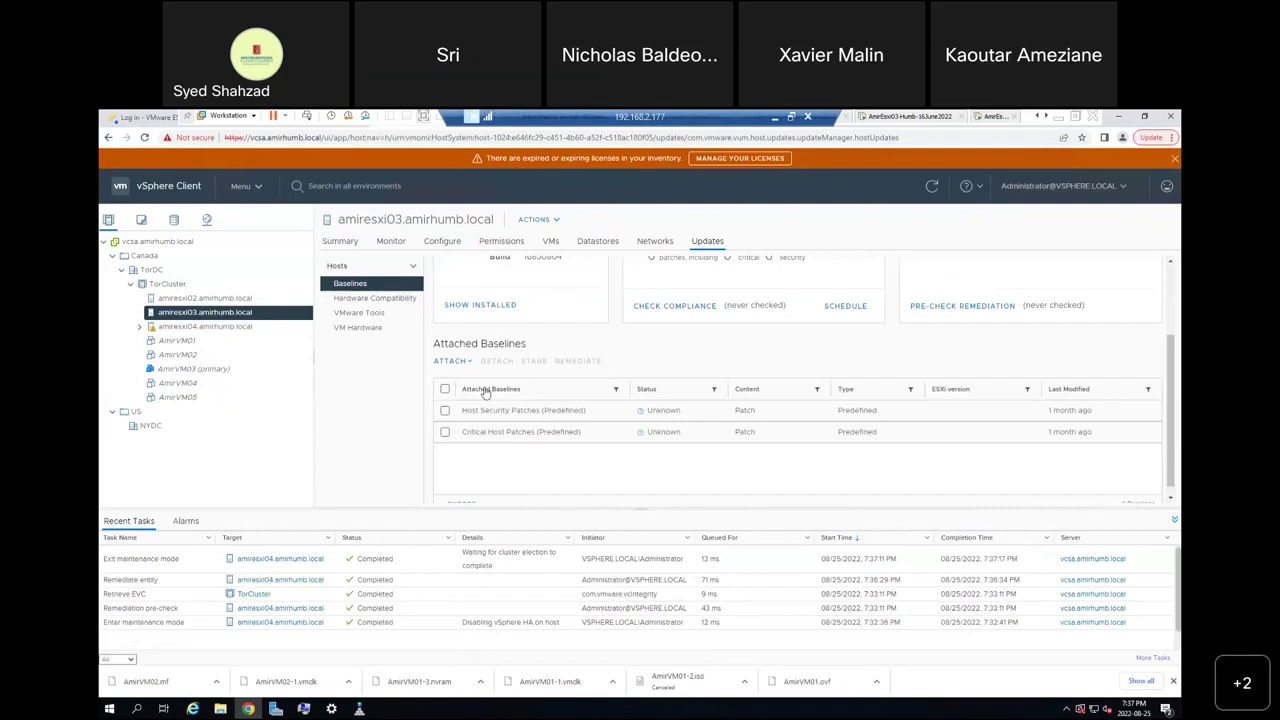
{"action": "left_click", "coordinate": [450, 361]}
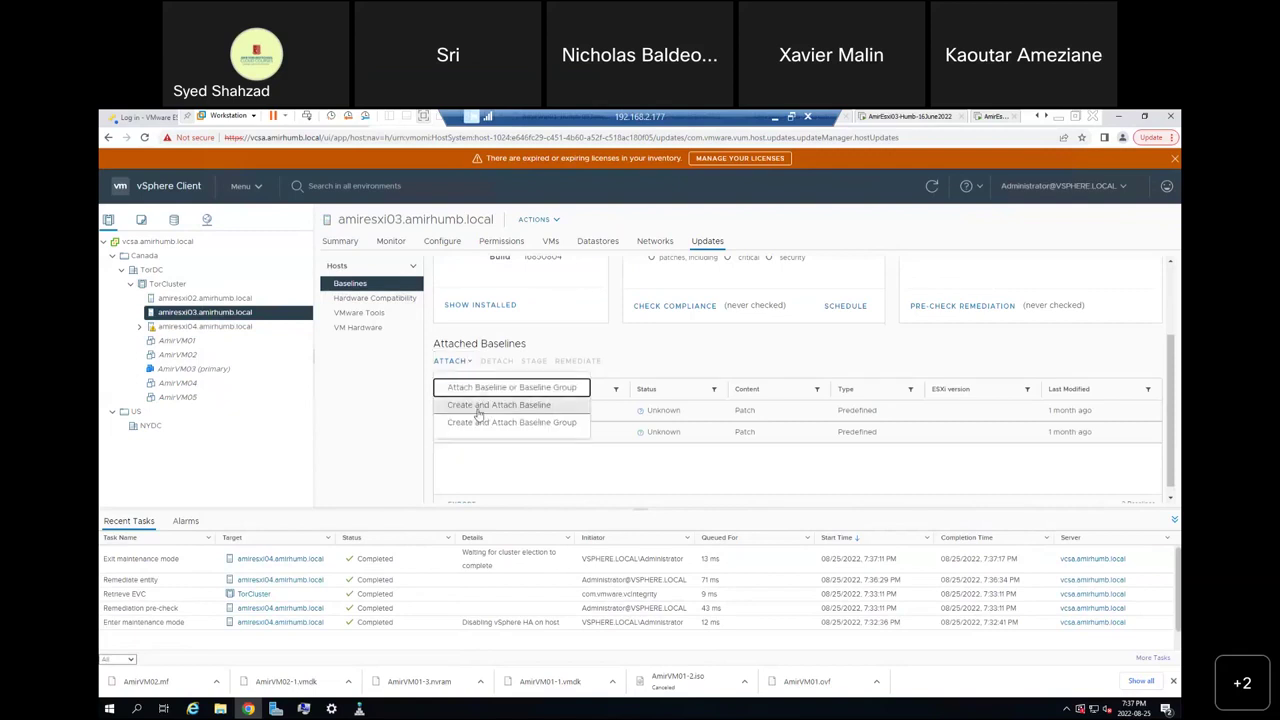
{"action": "left_click", "coordinate": [490, 414]}
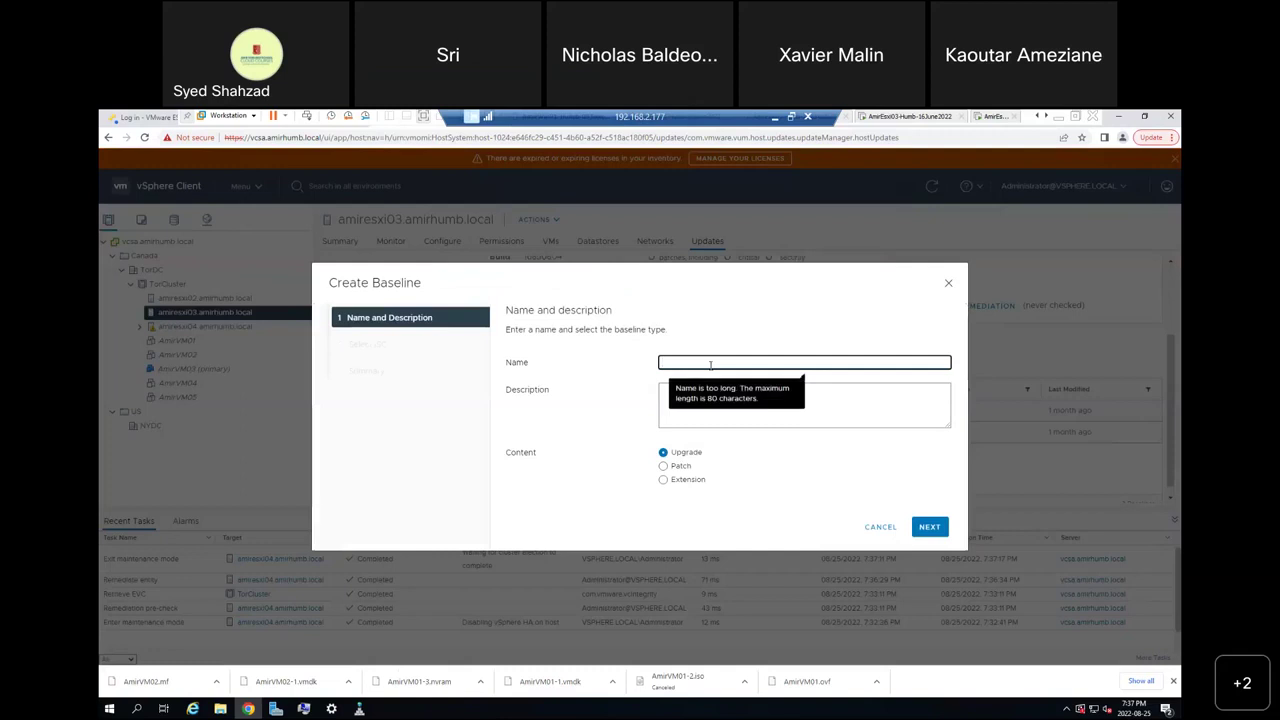
{"action": "type", "text": "Amir-Baseline"}
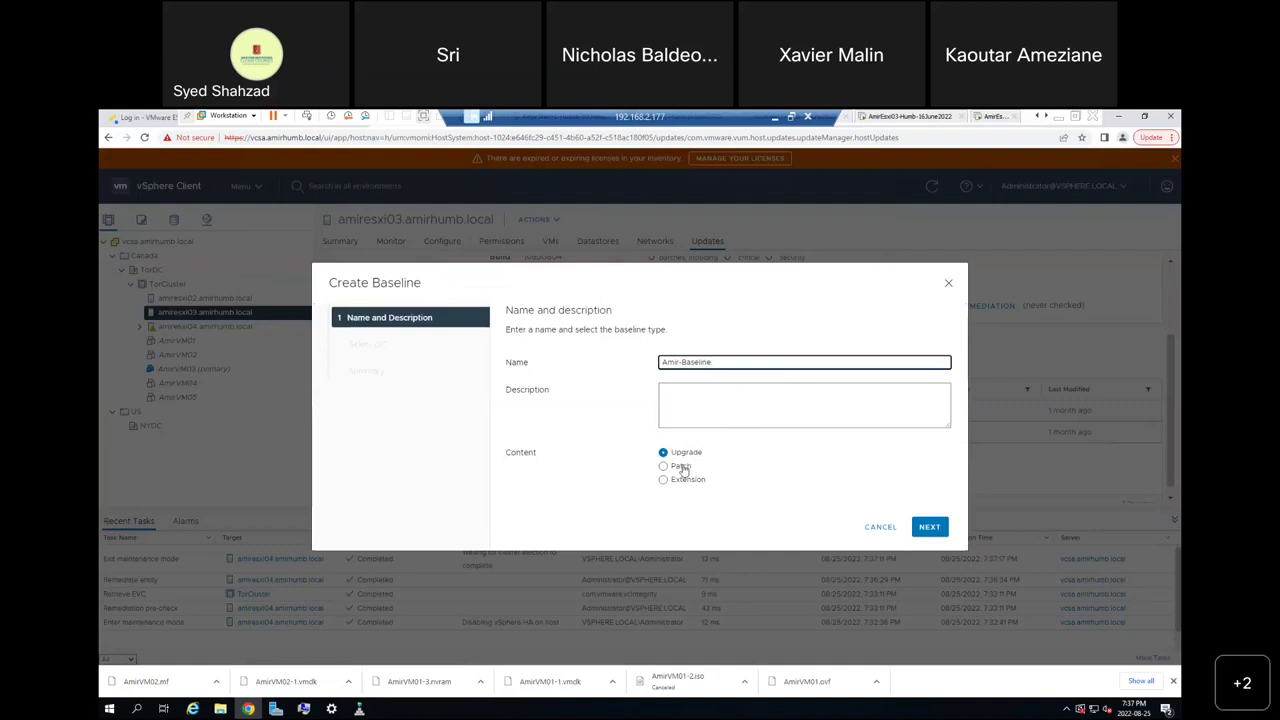
{"action": "left_click", "coordinate": [681, 467]}
{"action": "left_click", "coordinate": [926, 528]}
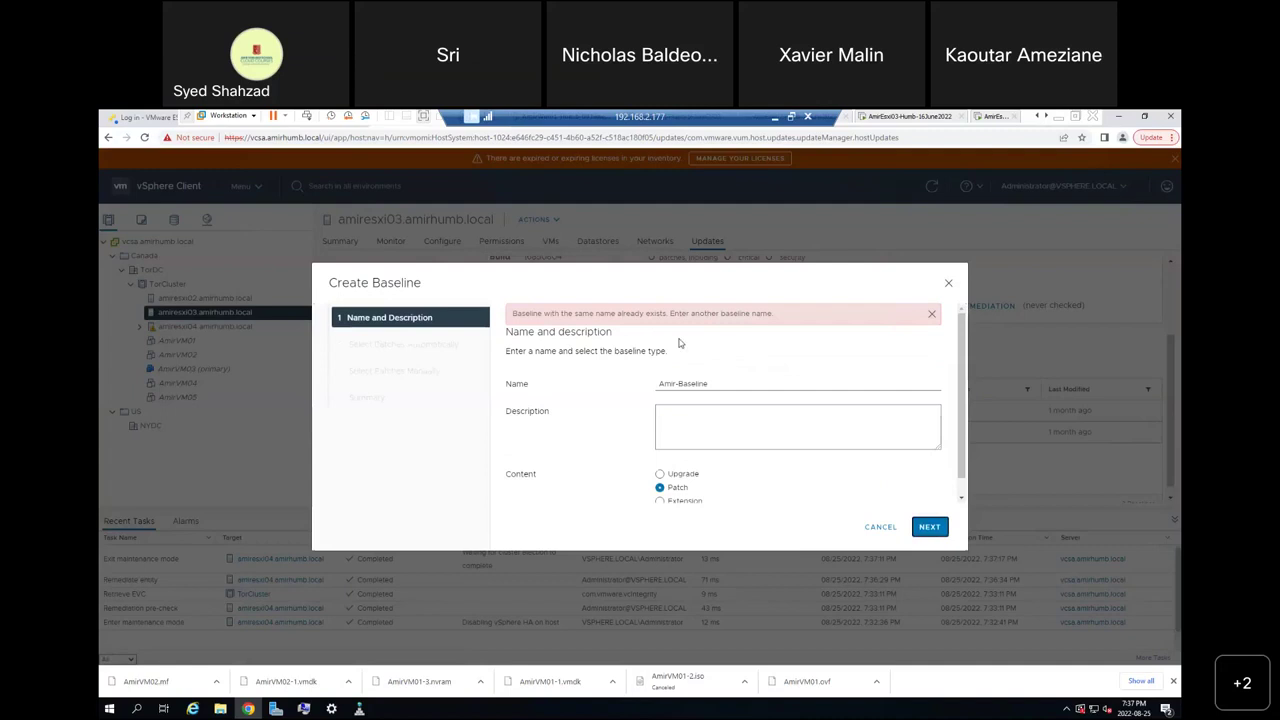
{"action": "left_click", "coordinate": [881, 527]}
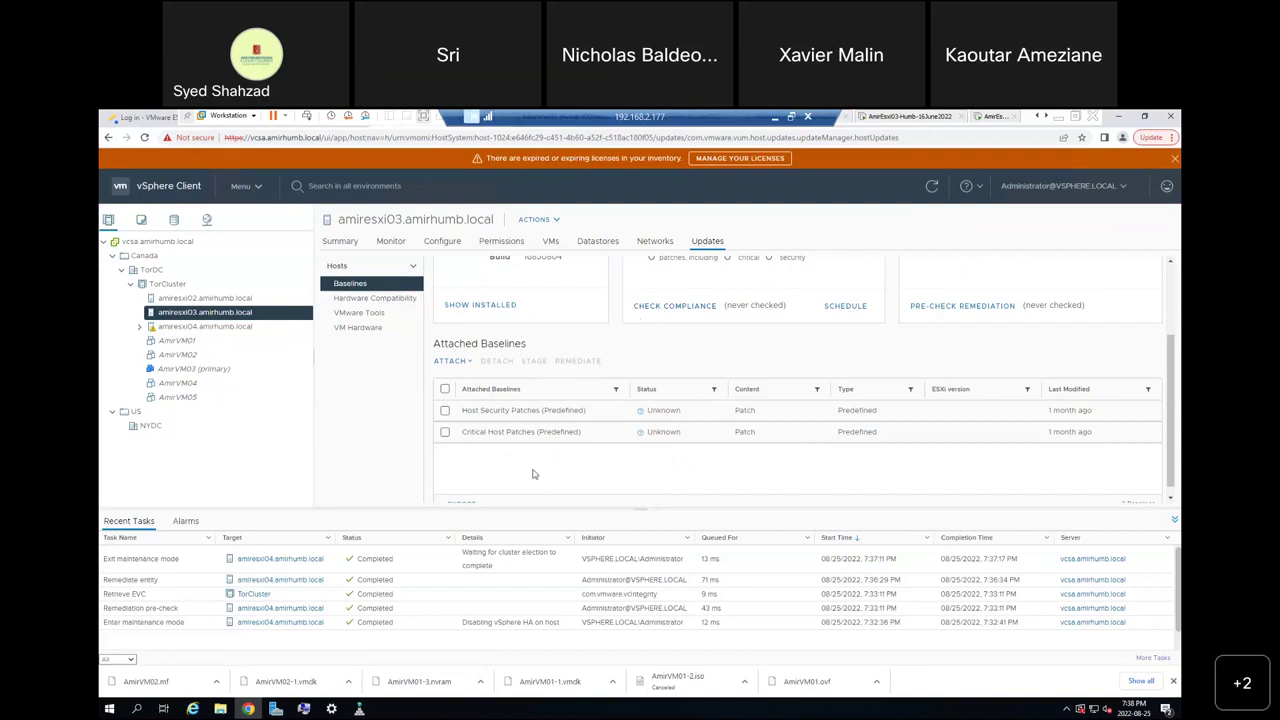
Check amiresxi04's compliant baselines, then open the ATTACH options for amiresxi03.
{"action": "left_click", "coordinate": [226, 330]}
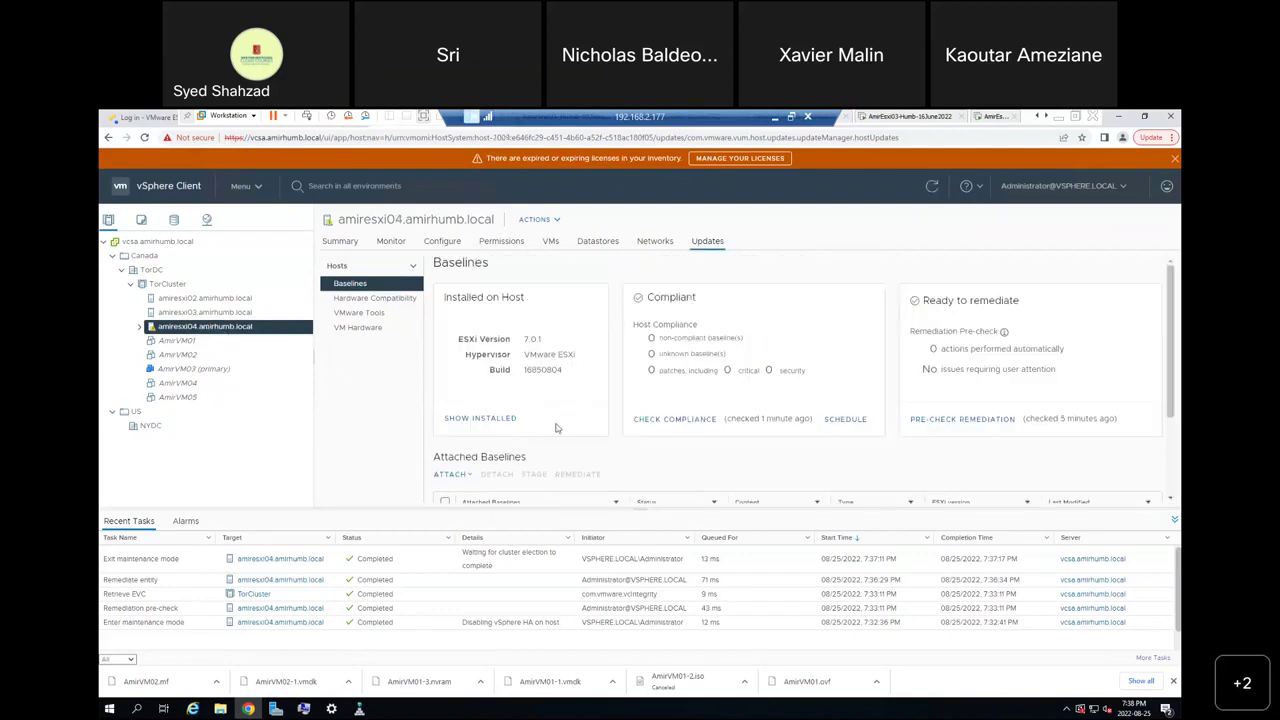
{"action": "scroll", "coordinate": [557, 428], "scroll_direction": "down", "scroll_amount": 3}
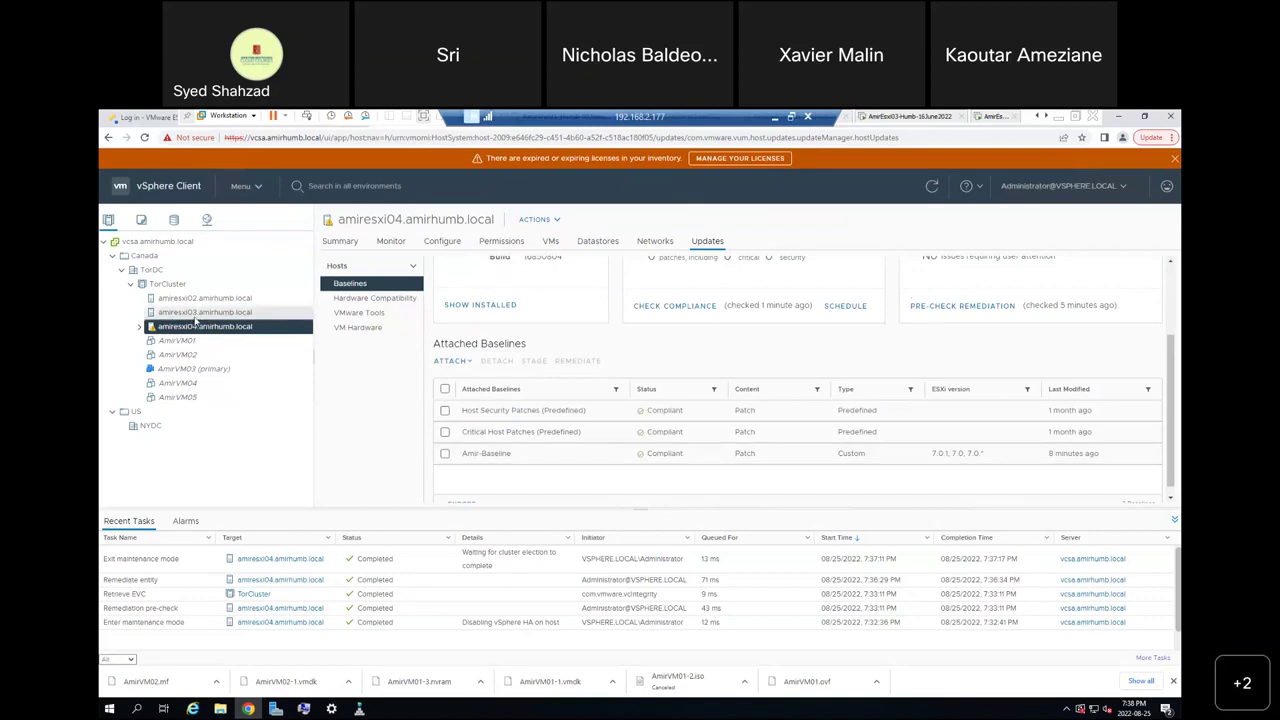
{"action": "left_click", "coordinate": [200, 312]}
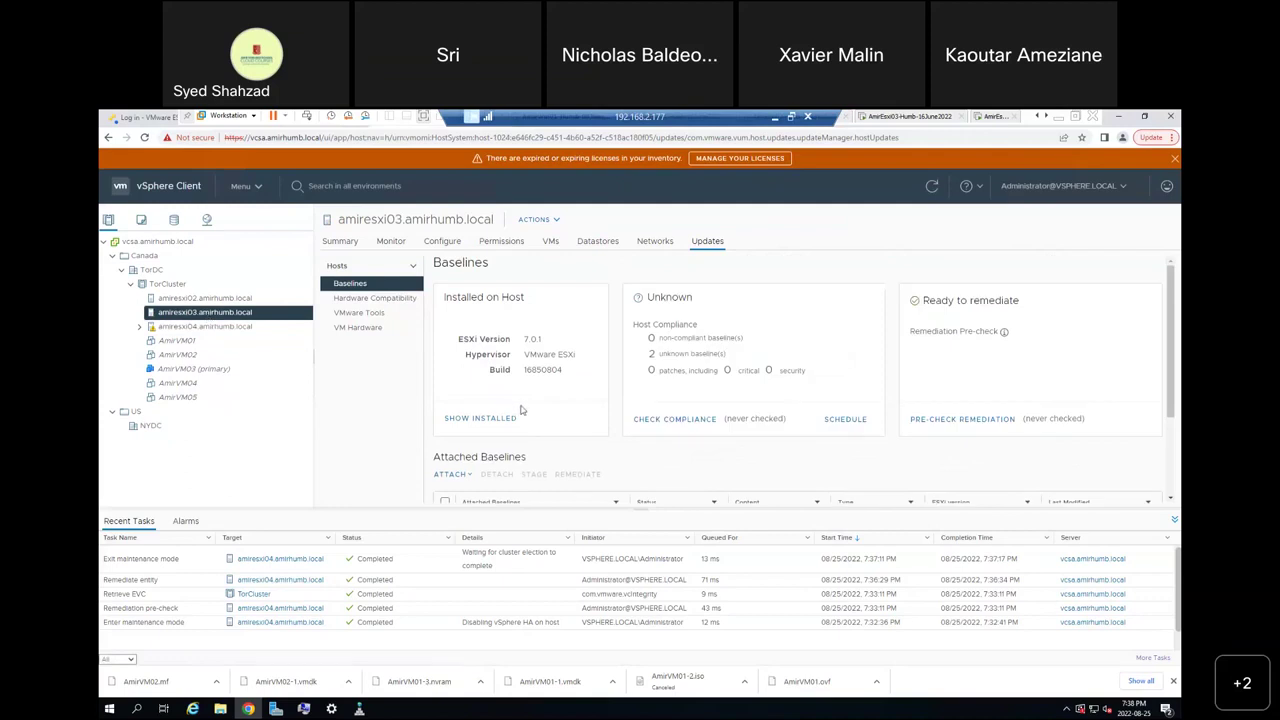
{"action": "scroll", "coordinate": [520, 409], "scroll_direction": "down", "scroll_amount": 3}
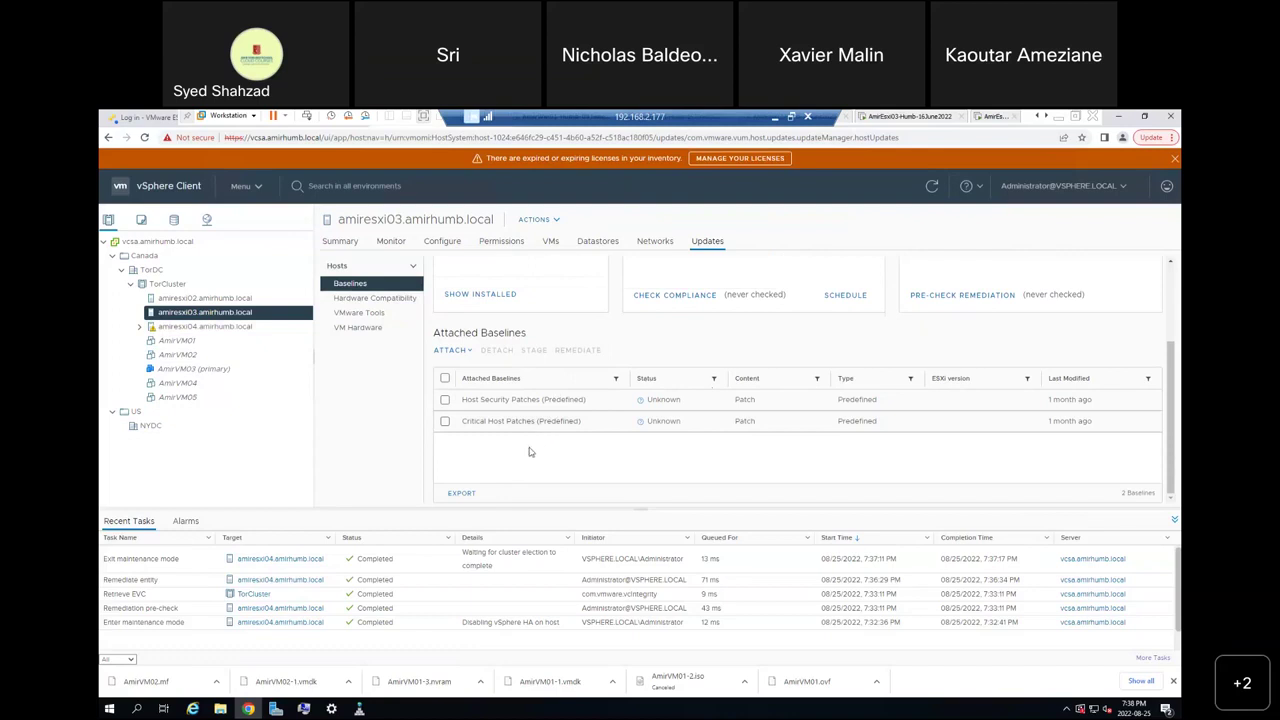
{"action": "left_click", "coordinate": [470, 354]}
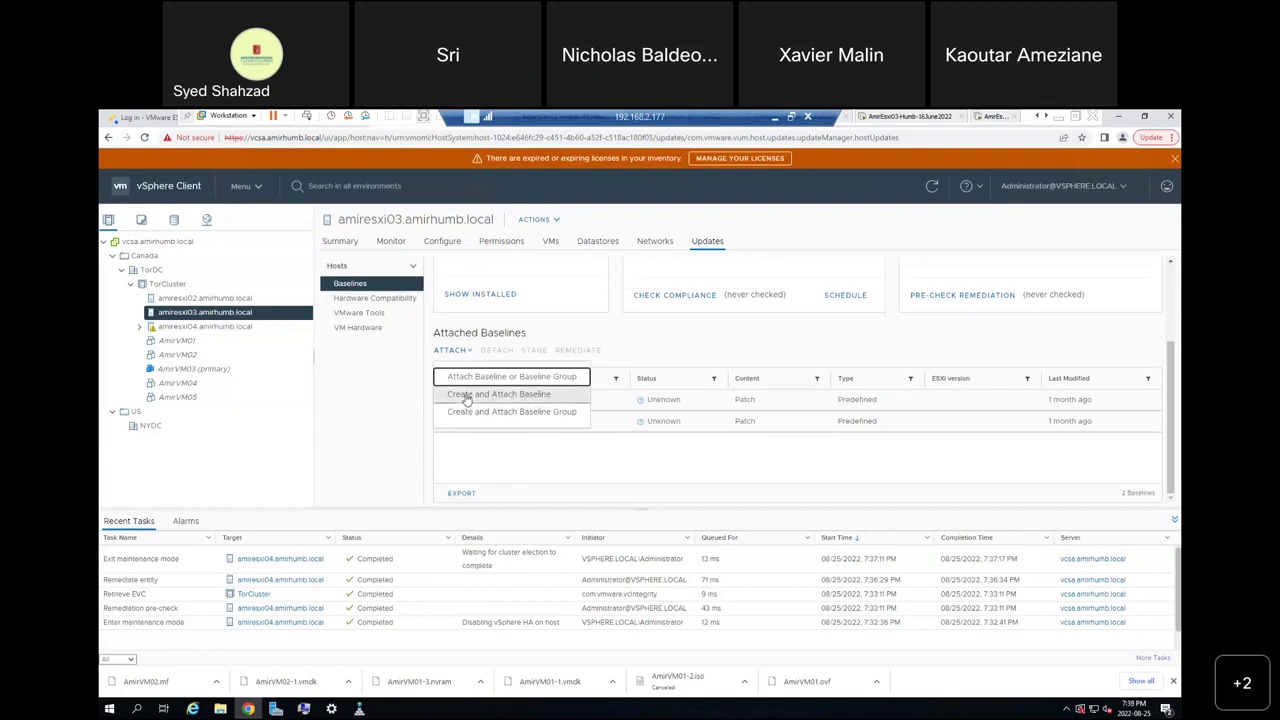
Attach the existing Amir-Baseline to amiresxi03 and tick it in the Attached Baselines list.
{"action": "left_click", "coordinate": [472, 380]}
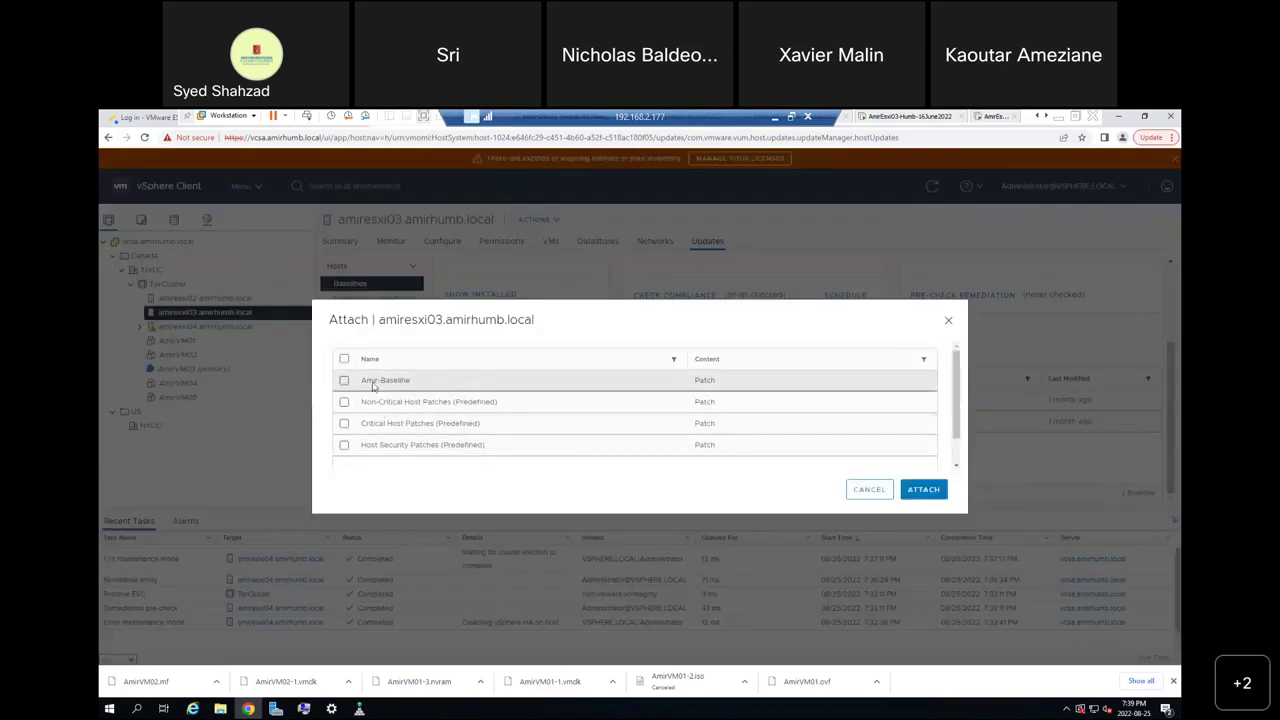
{"action": "left_click", "coordinate": [344, 381]}
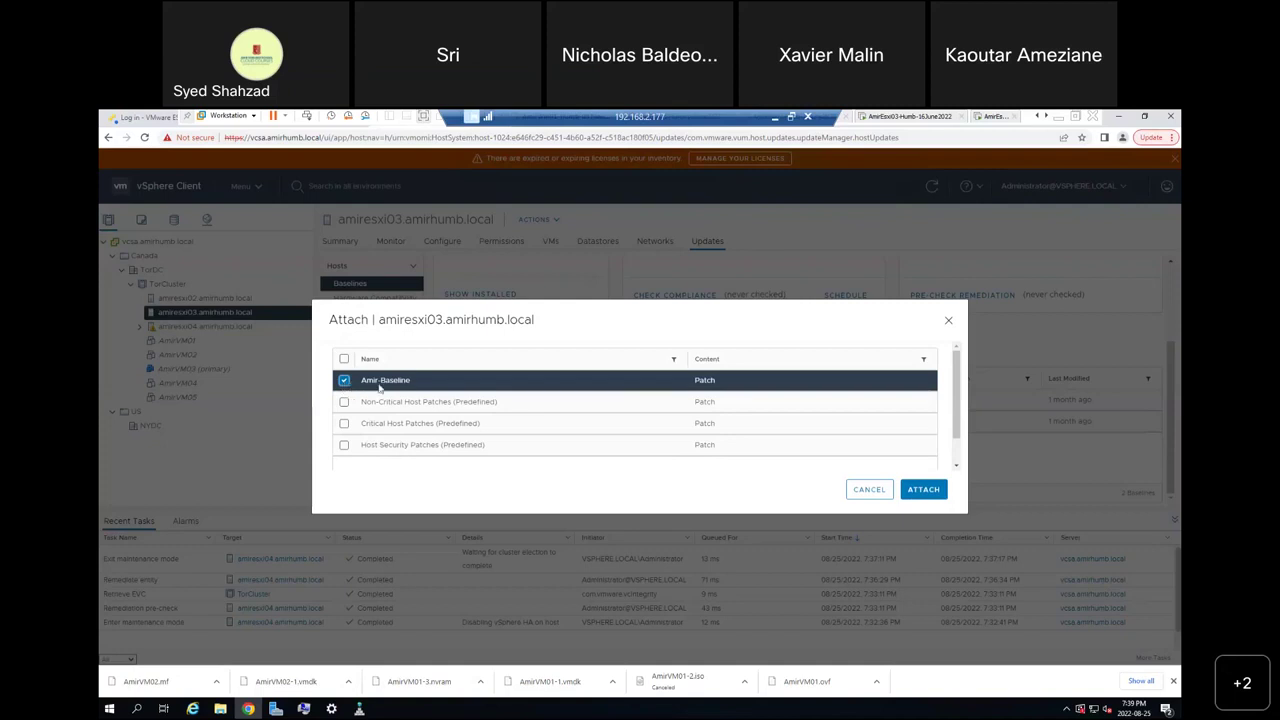
{"action": "left_click", "coordinate": [869, 489]}
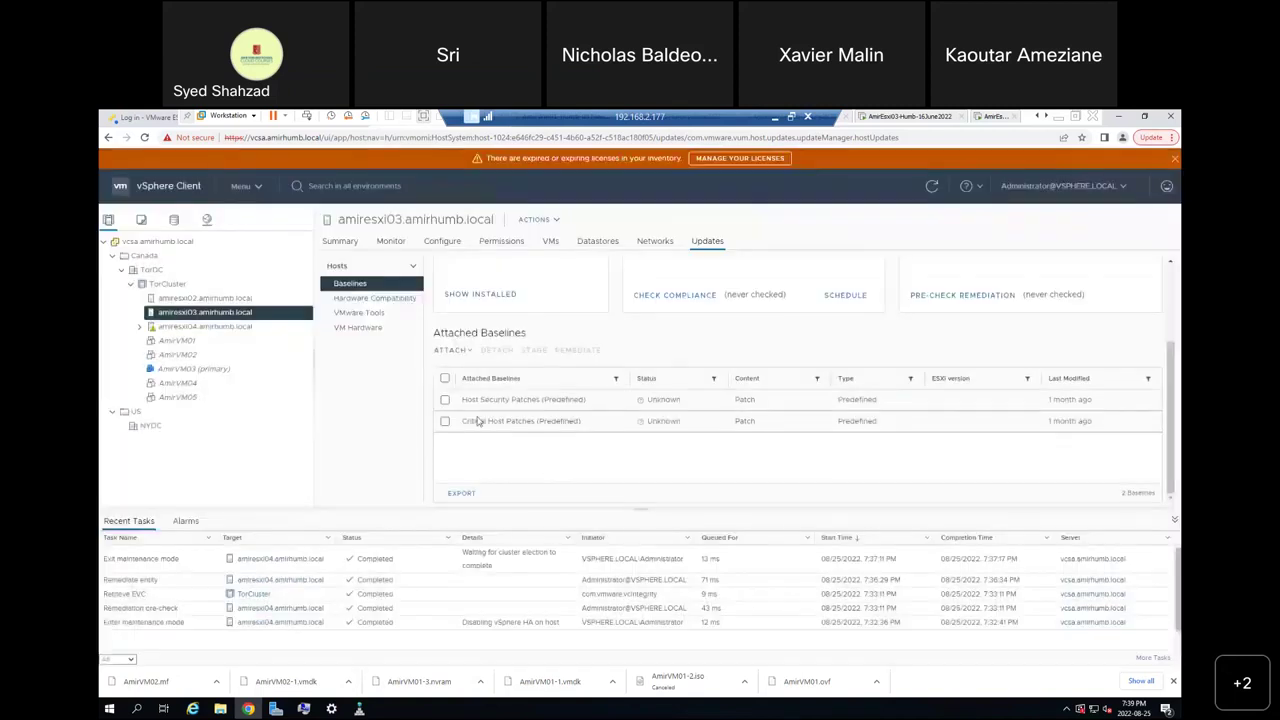
{"action": "left_click", "coordinate": [450, 352]}
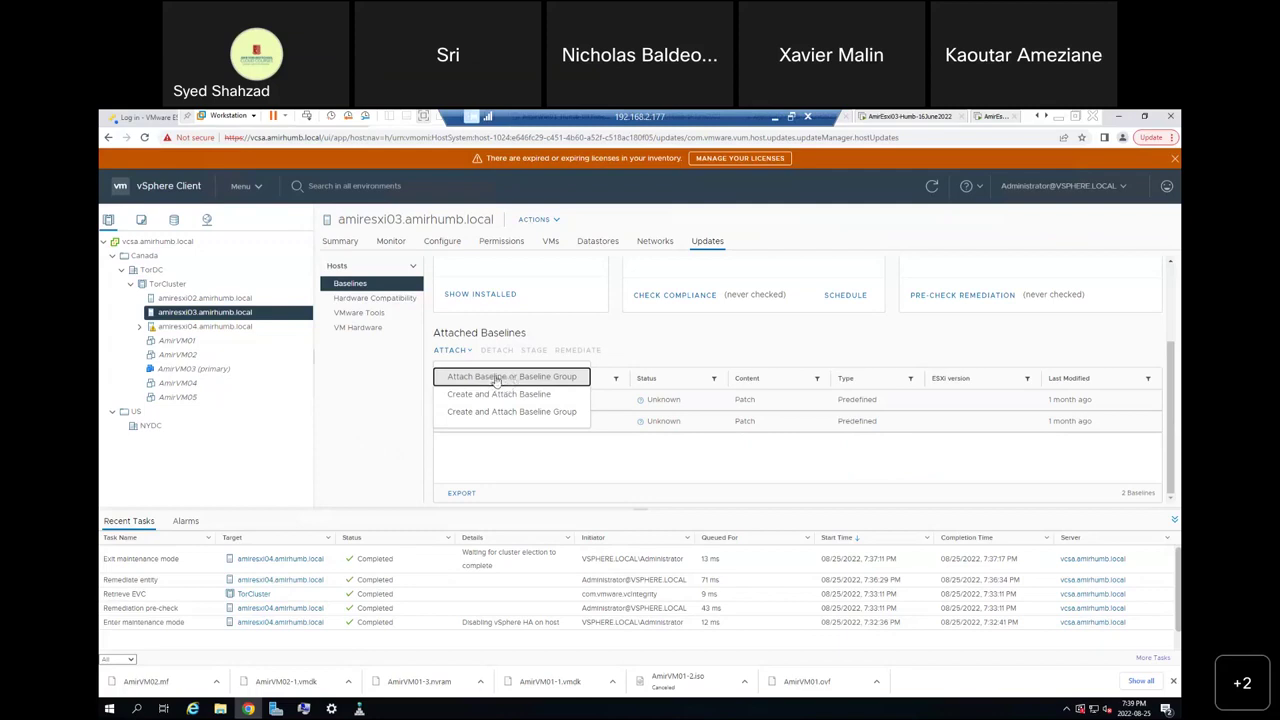
{"action": "left_click", "coordinate": [496, 378]}
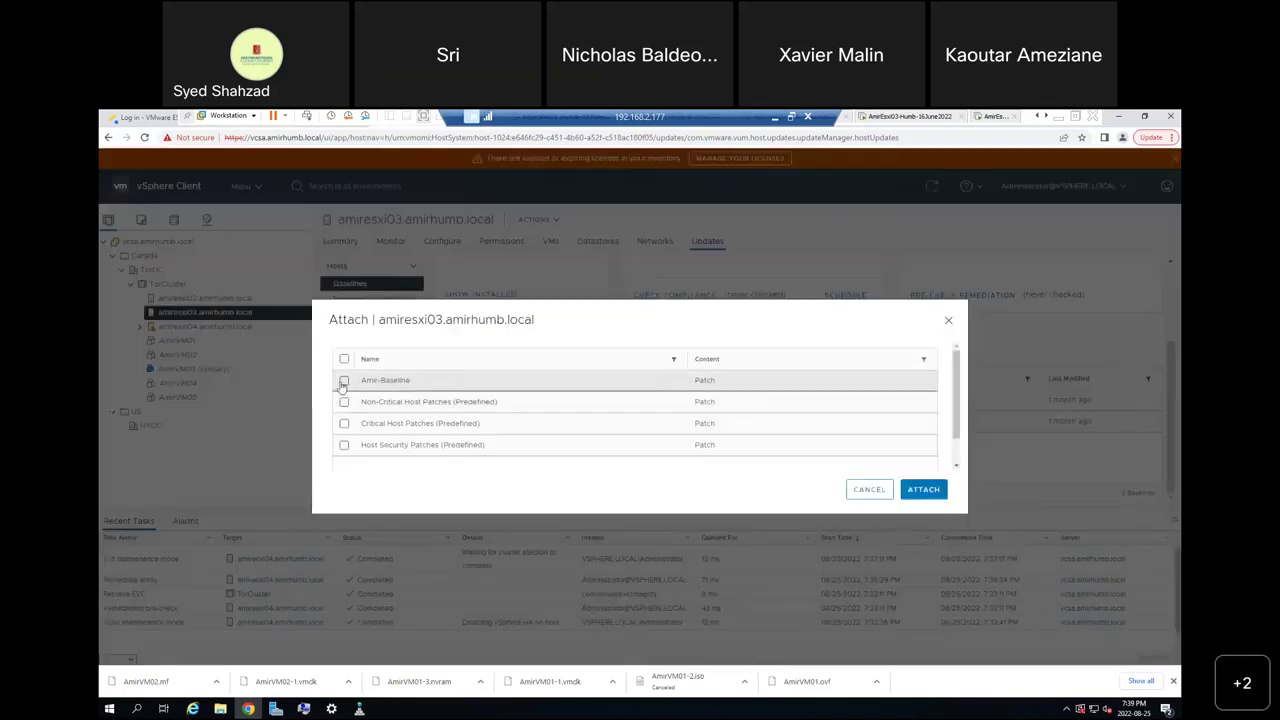
{"action": "left_click", "coordinate": [343, 381]}
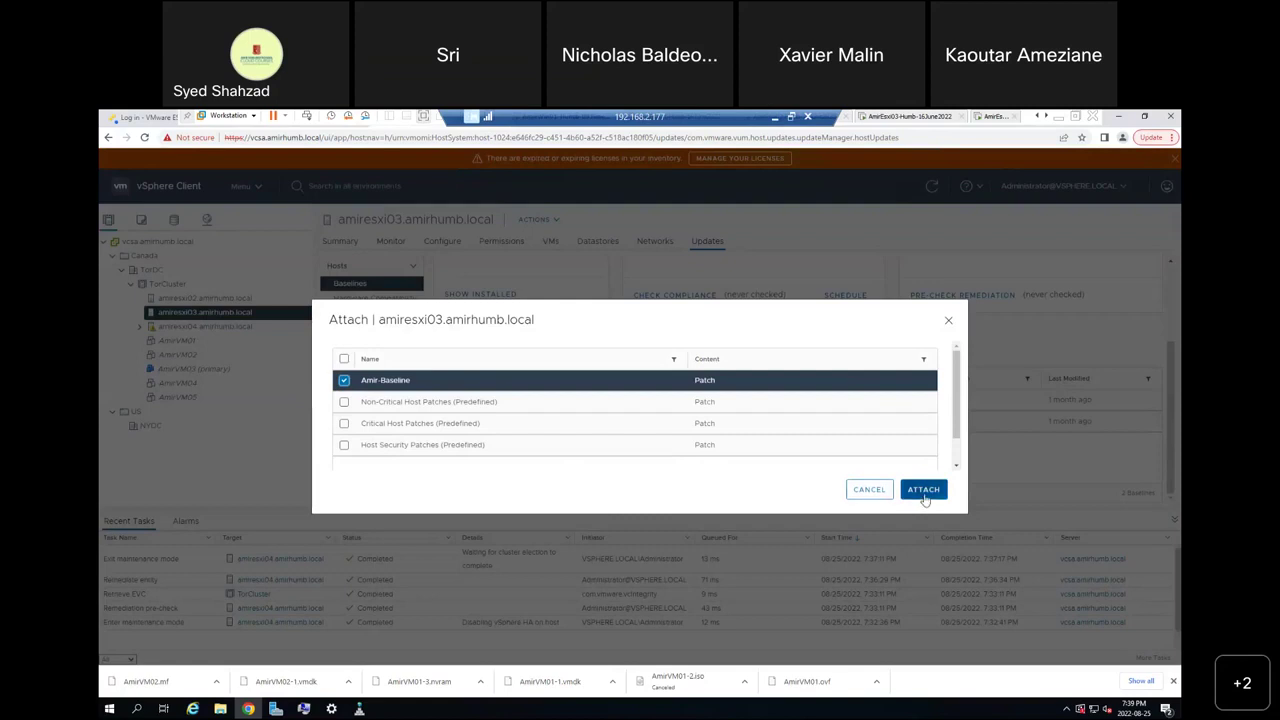
{"action": "left_click", "coordinate": [957, 466]}
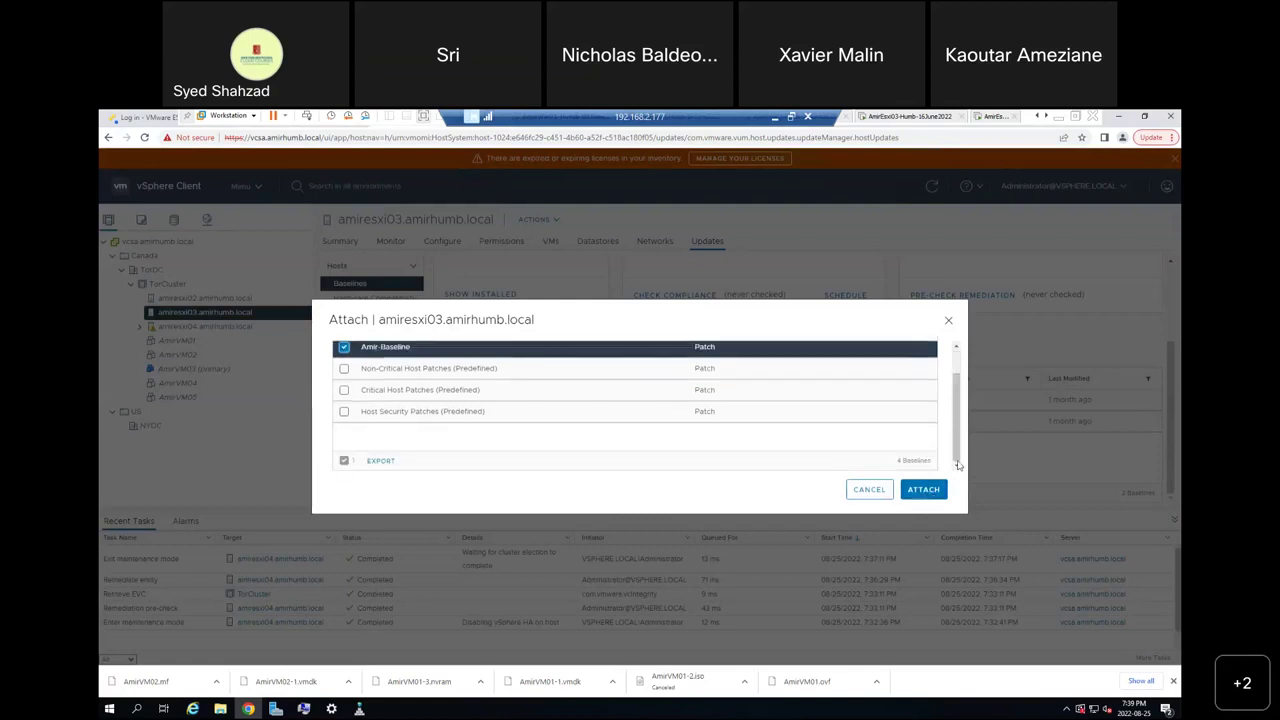
{"action": "left_click", "coordinate": [924, 494]}
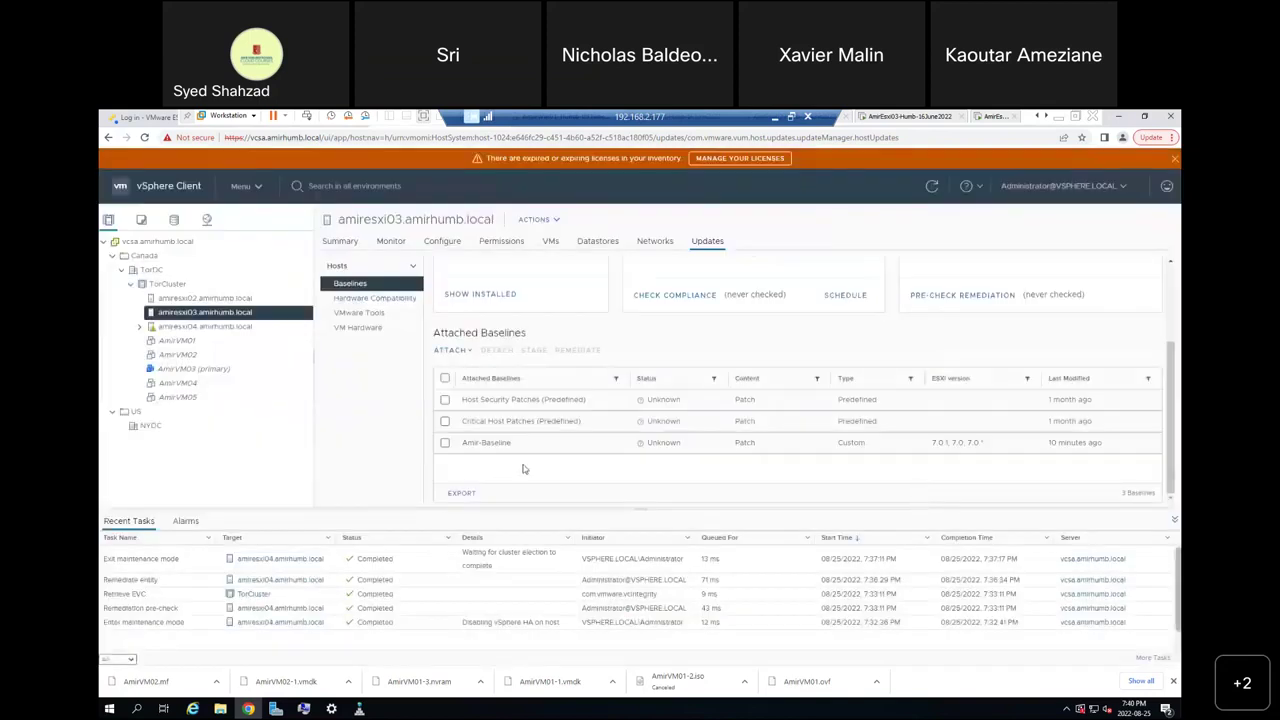
{"action": "left_click", "coordinate": [445, 443]}
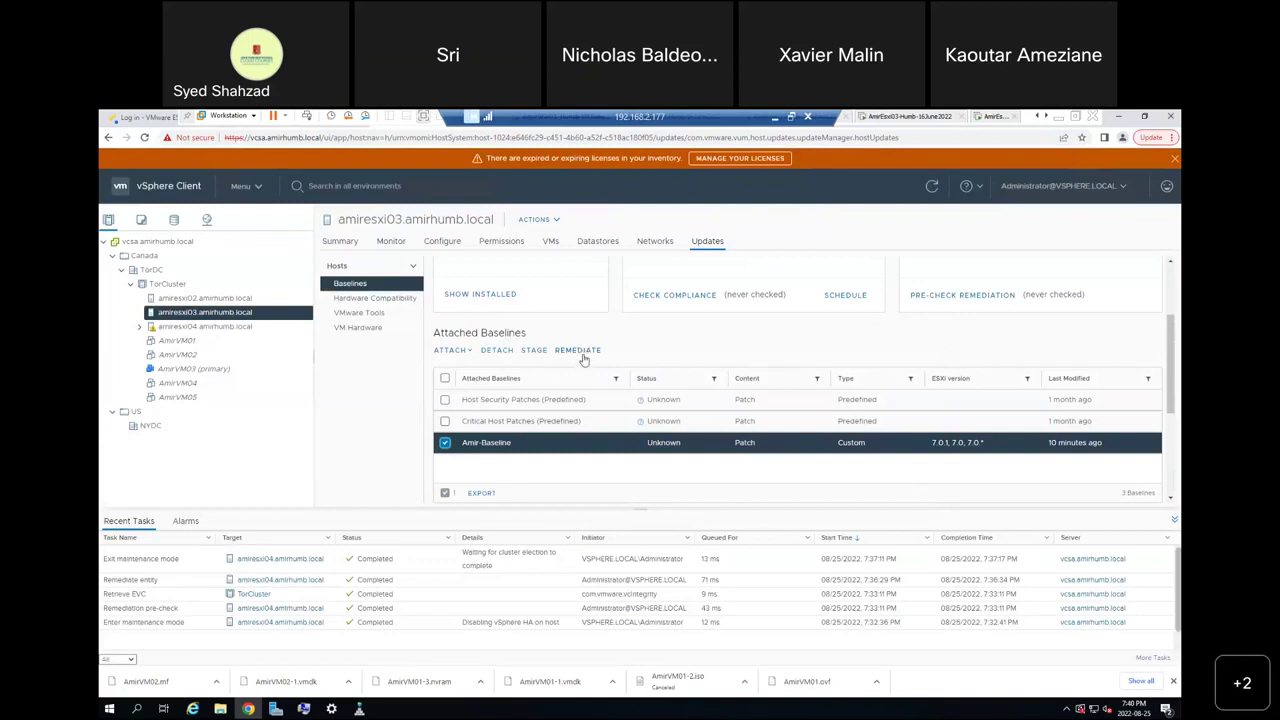
Put amiresxi03 into maintenance mode, keeping powered-off VMs in place, and acknowledge the warning.
{"action": "right_click", "coordinate": [216, 318]}
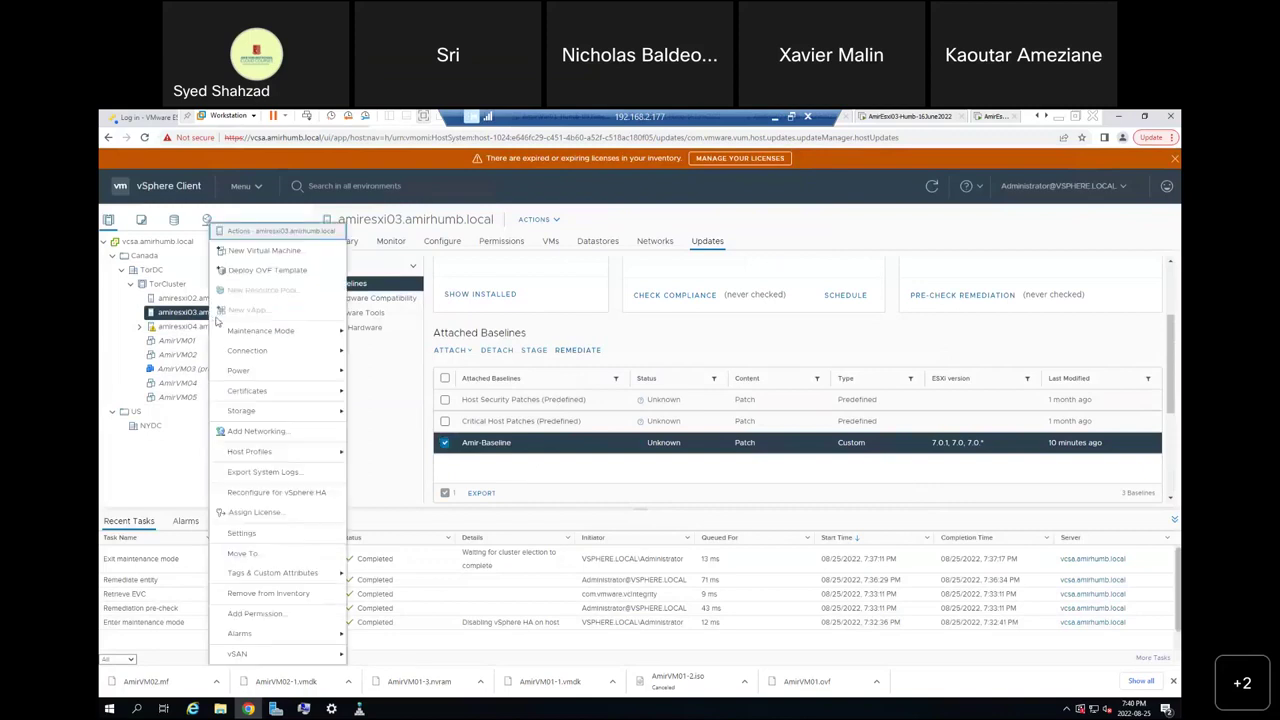
{"action": "mouse_move", "coordinate": [250, 331]}
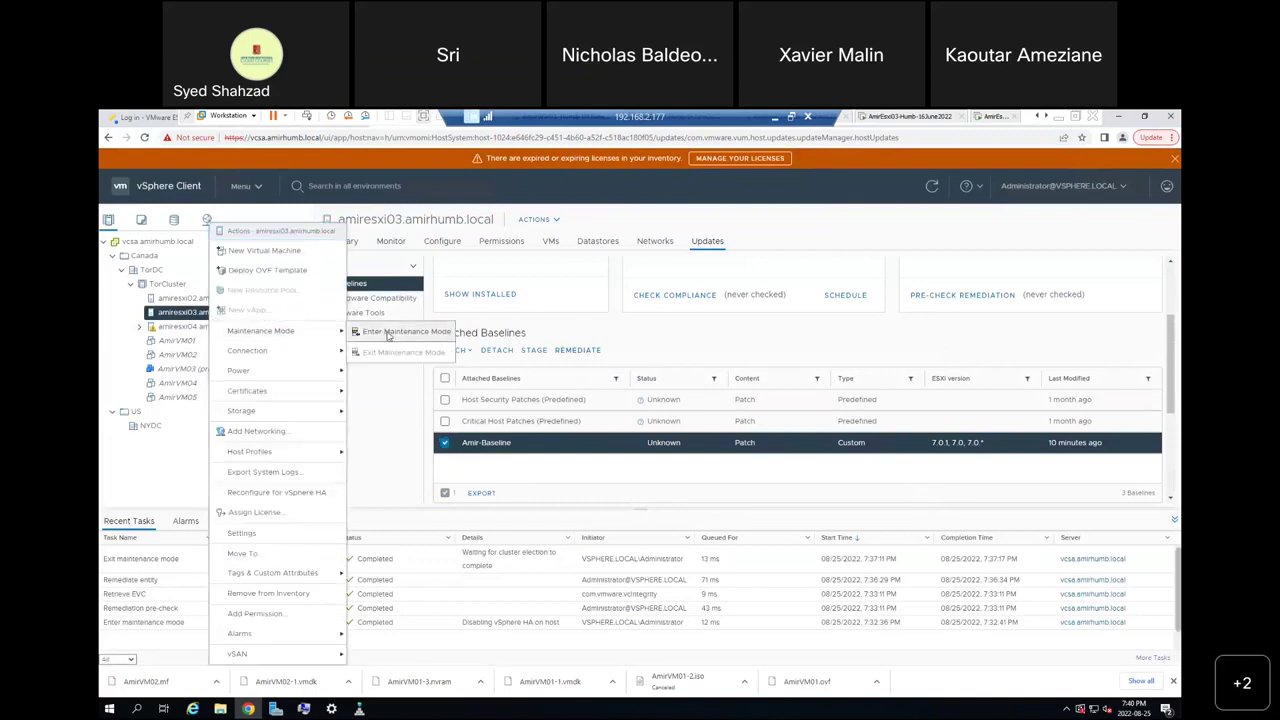
{"action": "left_click", "coordinate": [389, 335]}
{"action": "left_click", "coordinate": [557, 425]}
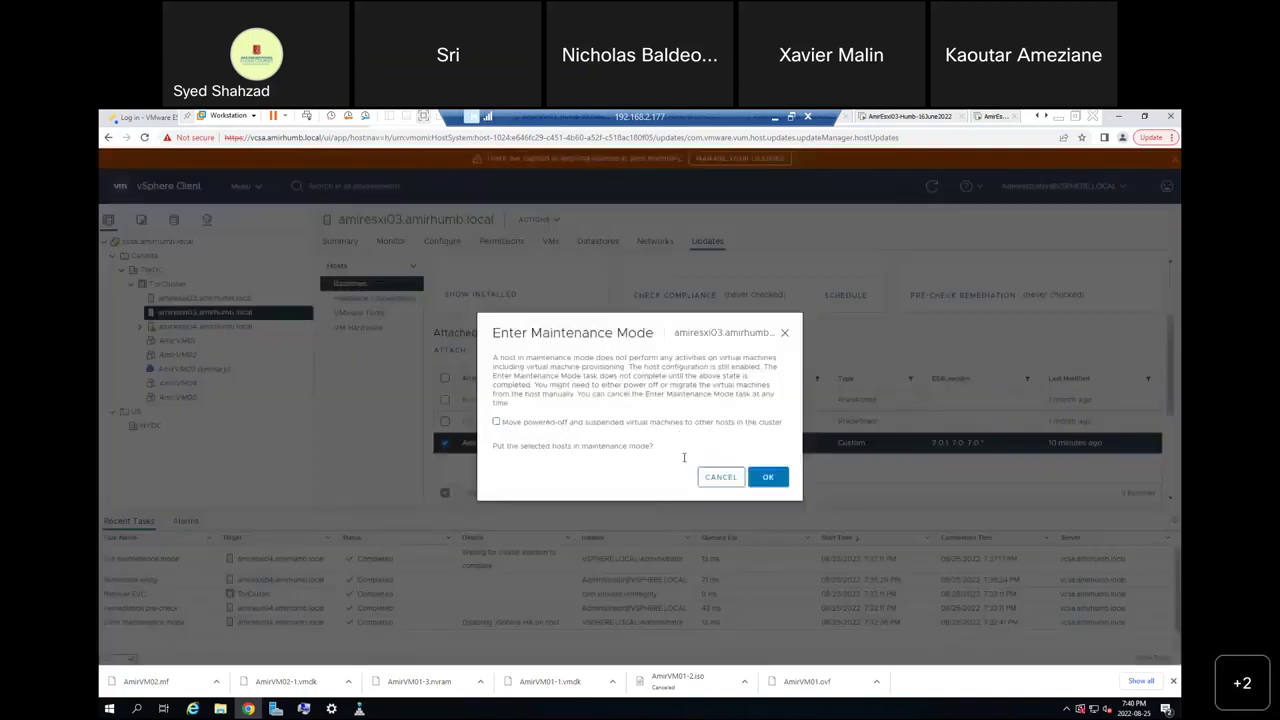
{"action": "left_click", "coordinate": [767, 479]}
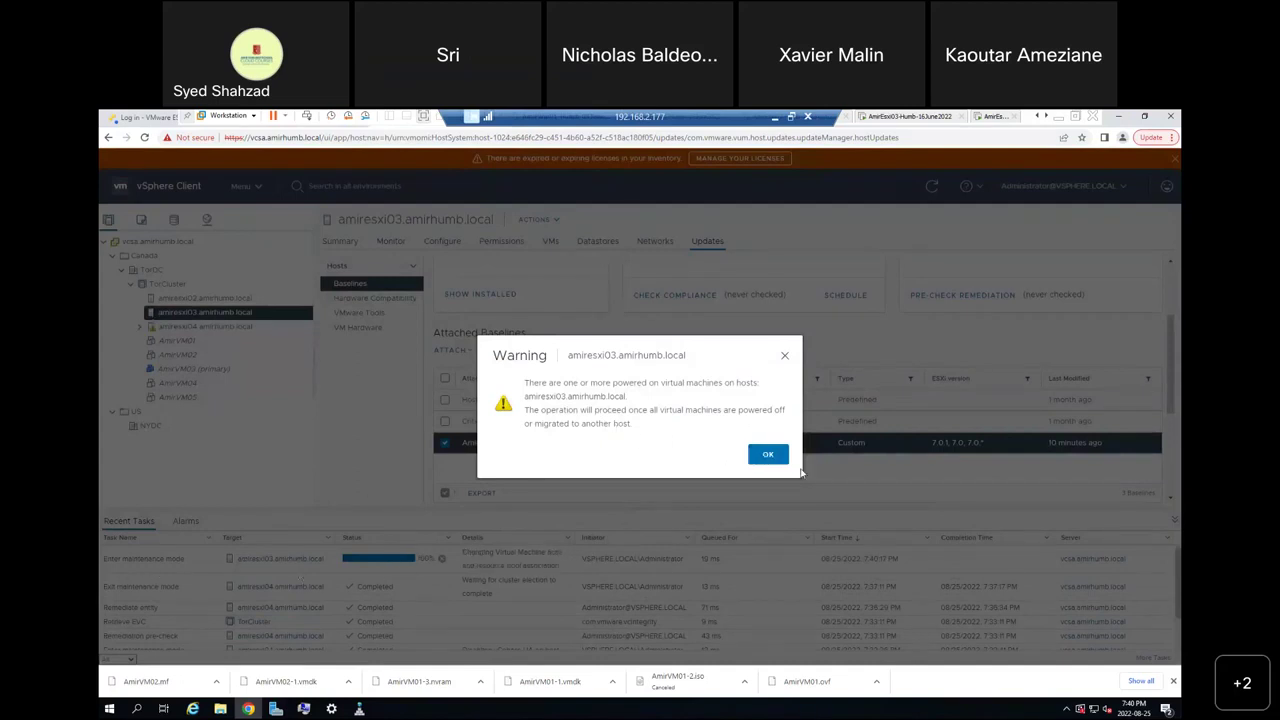
{"action": "left_click", "coordinate": [774, 458]}
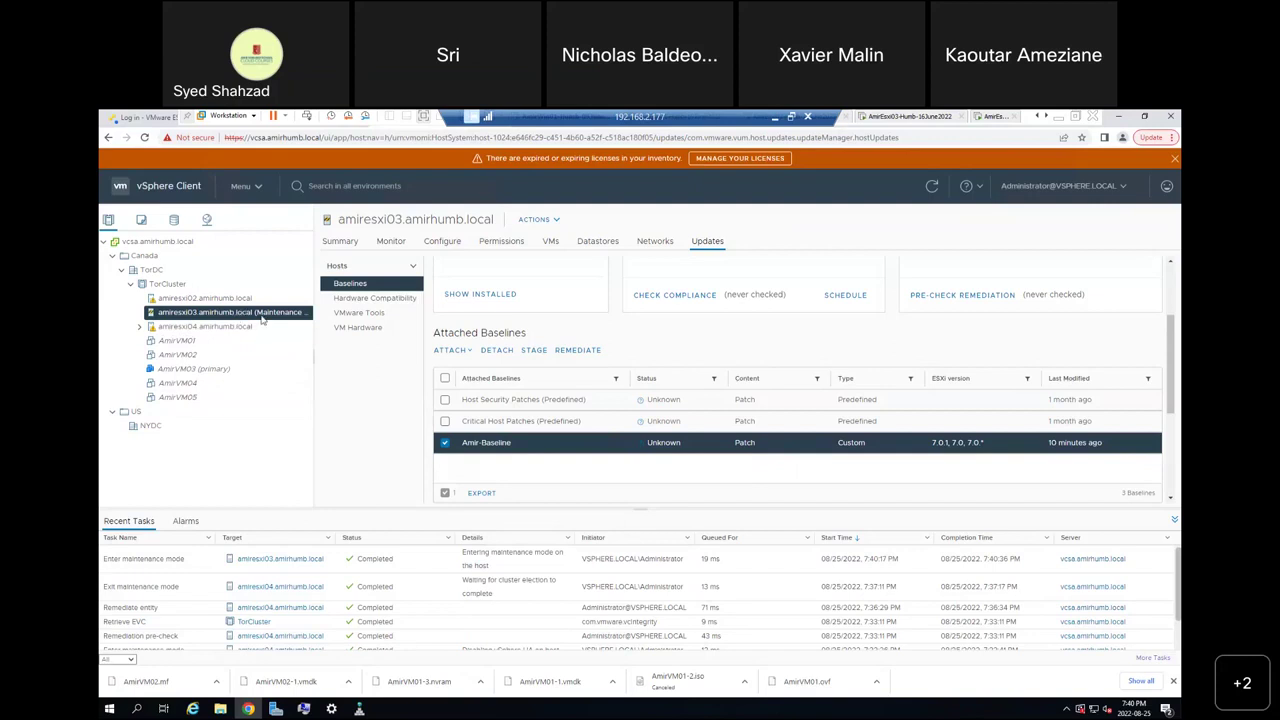
Remediate amiresxi03 with Amir-Baseline, ignoring unsupported-hardware device warnings.
{"action": "left_click", "coordinate": [587, 353]}
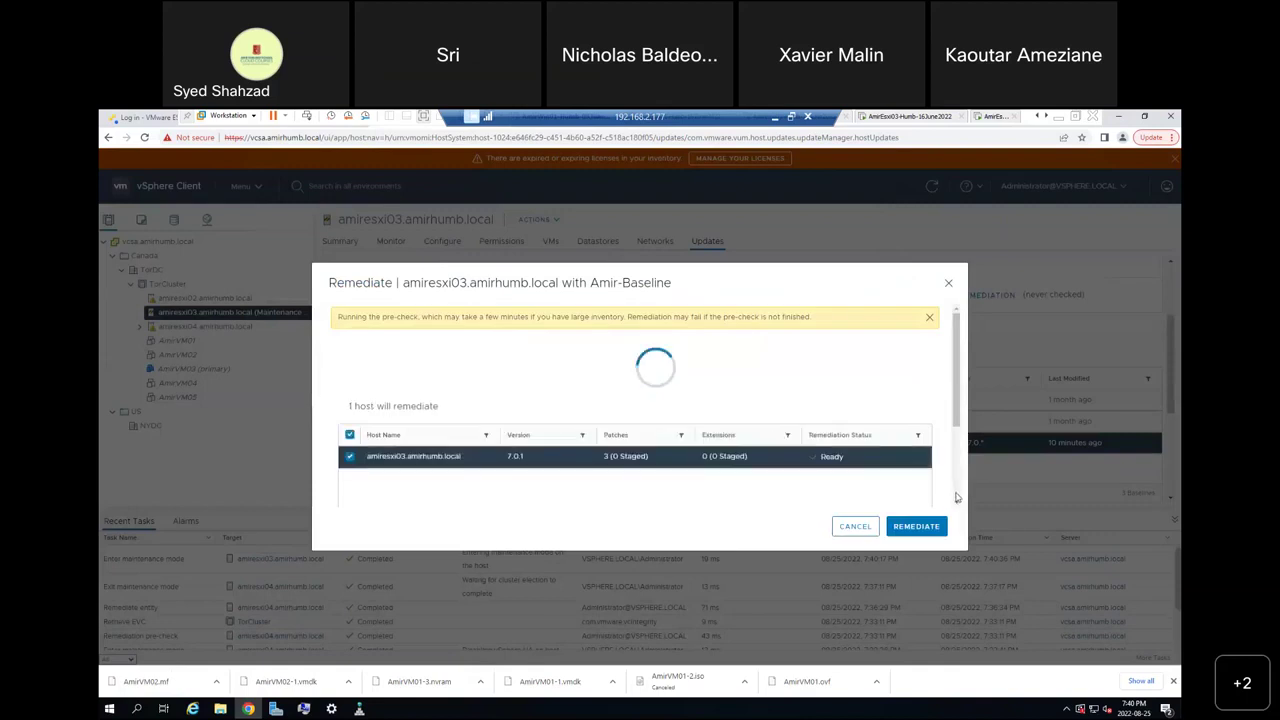
{"action": "scroll", "coordinate": [955, 497], "scroll_direction": "down", "scroll_amount": 3}
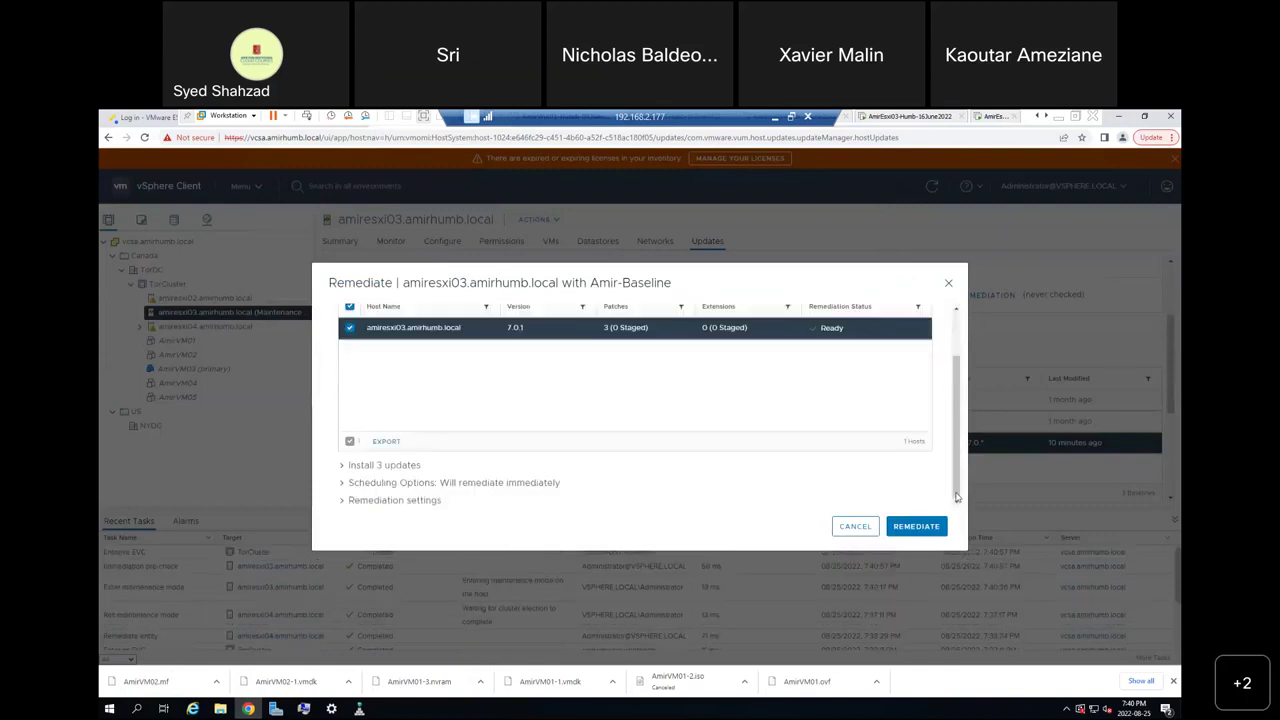
{"action": "left_click", "coordinate": [345, 505]}
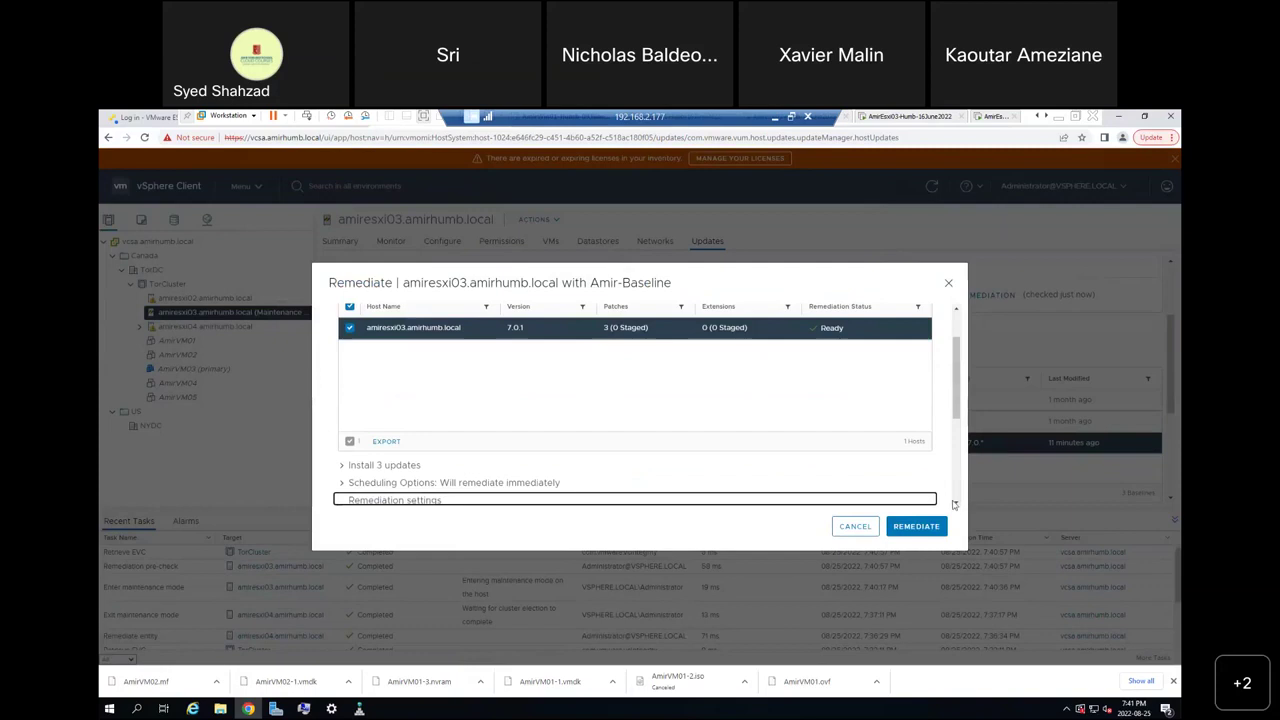
{"action": "scroll", "coordinate": [958, 498], "scroll_direction": "down", "scroll_amount": 5}
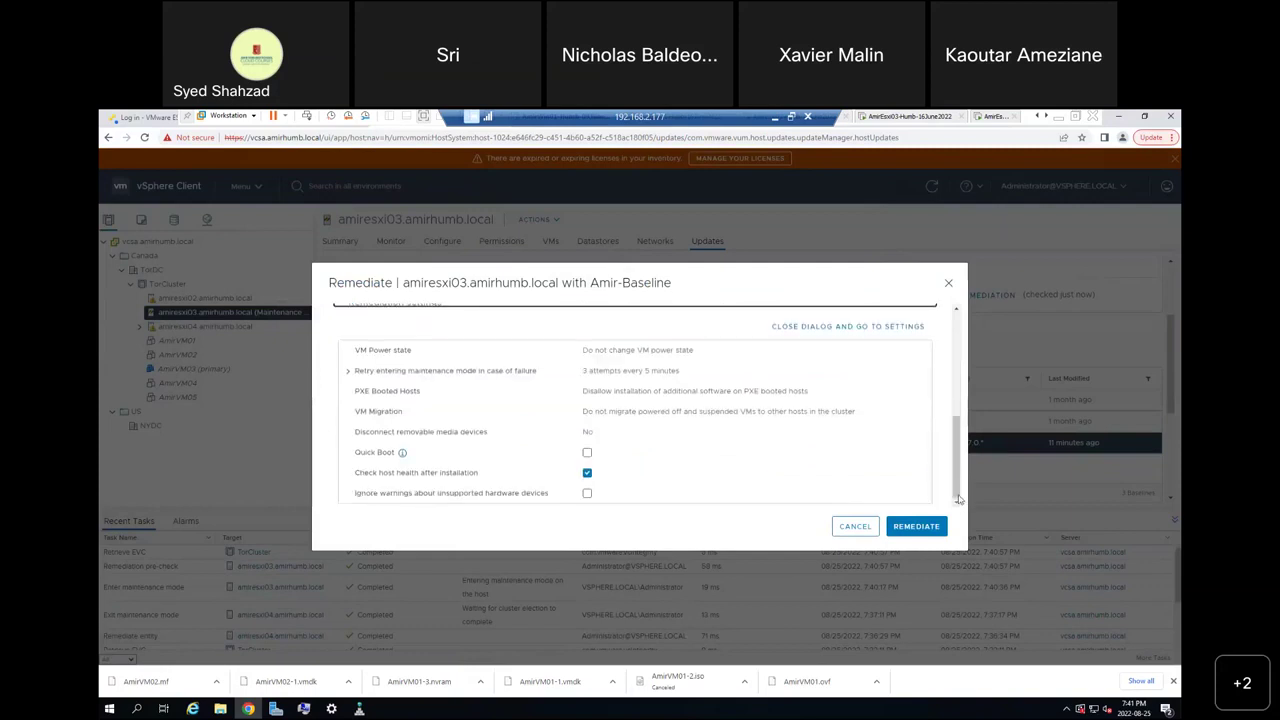
{"action": "left_click", "coordinate": [587, 494]}
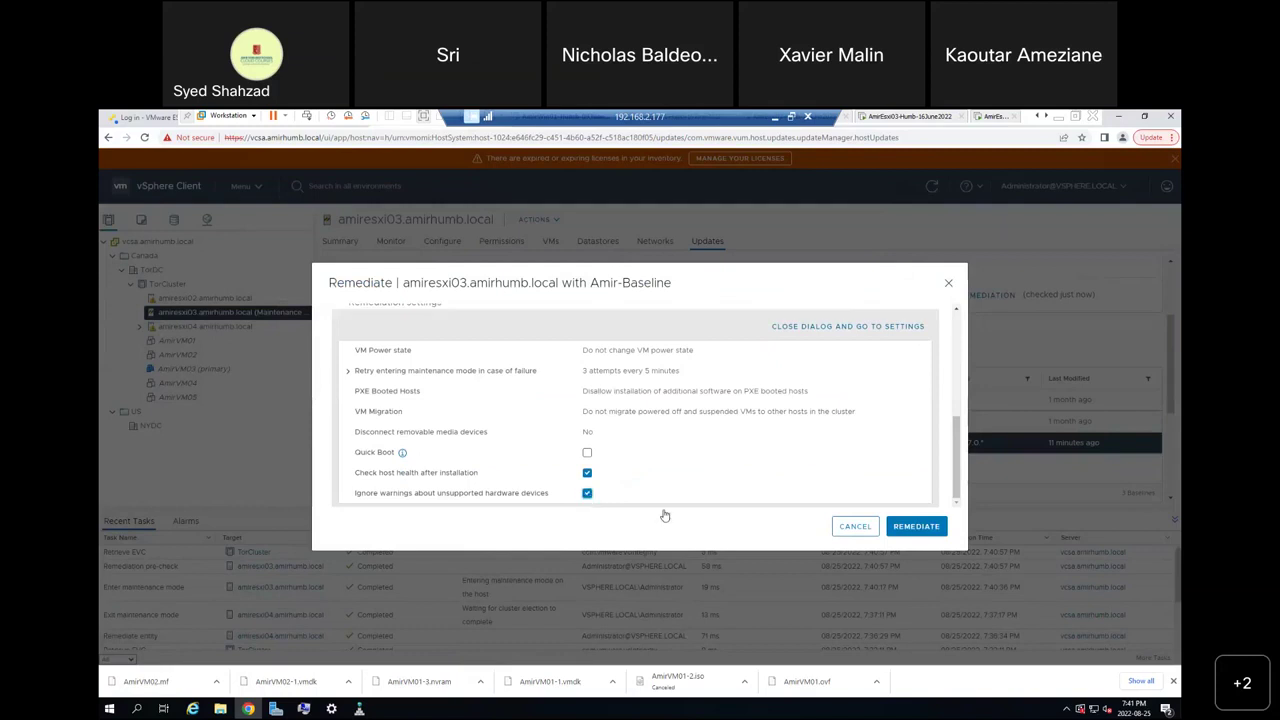
{"action": "left_click", "coordinate": [921, 533]}
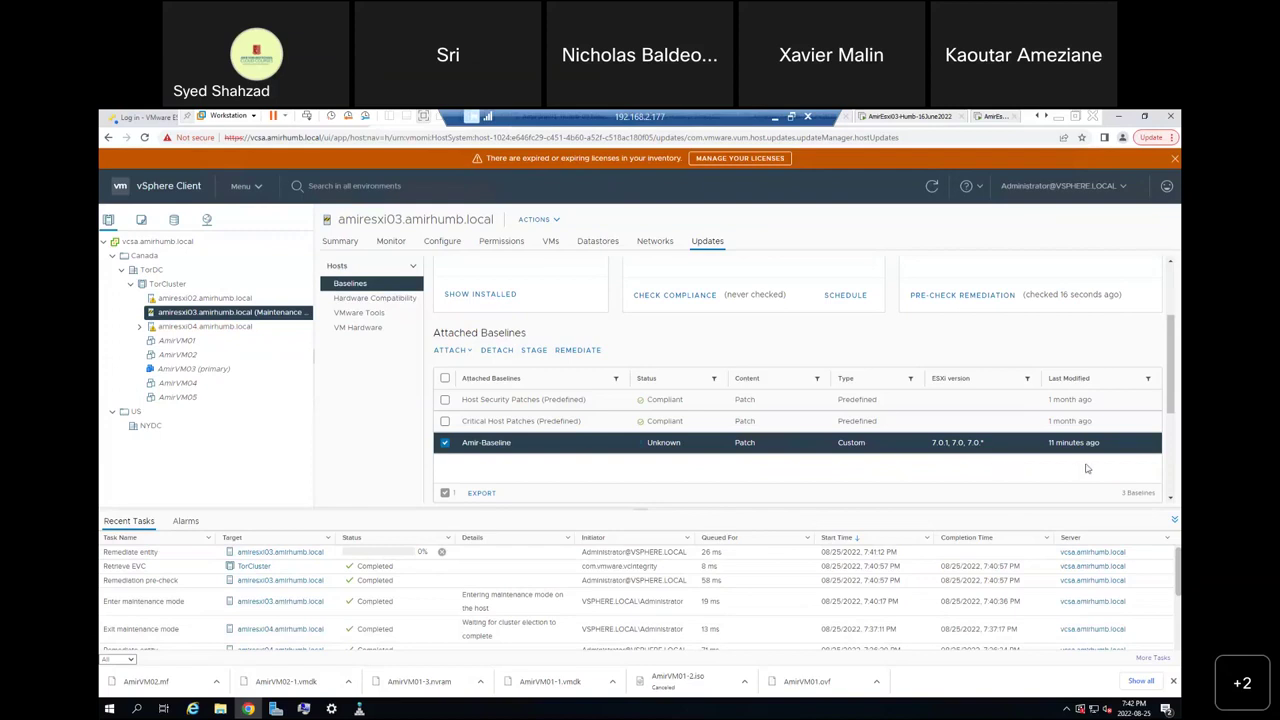
Refresh the view to confirm amiresxi03's remediation completed and shows Compliant.
{"action": "left_click", "coordinate": [931, 190]}
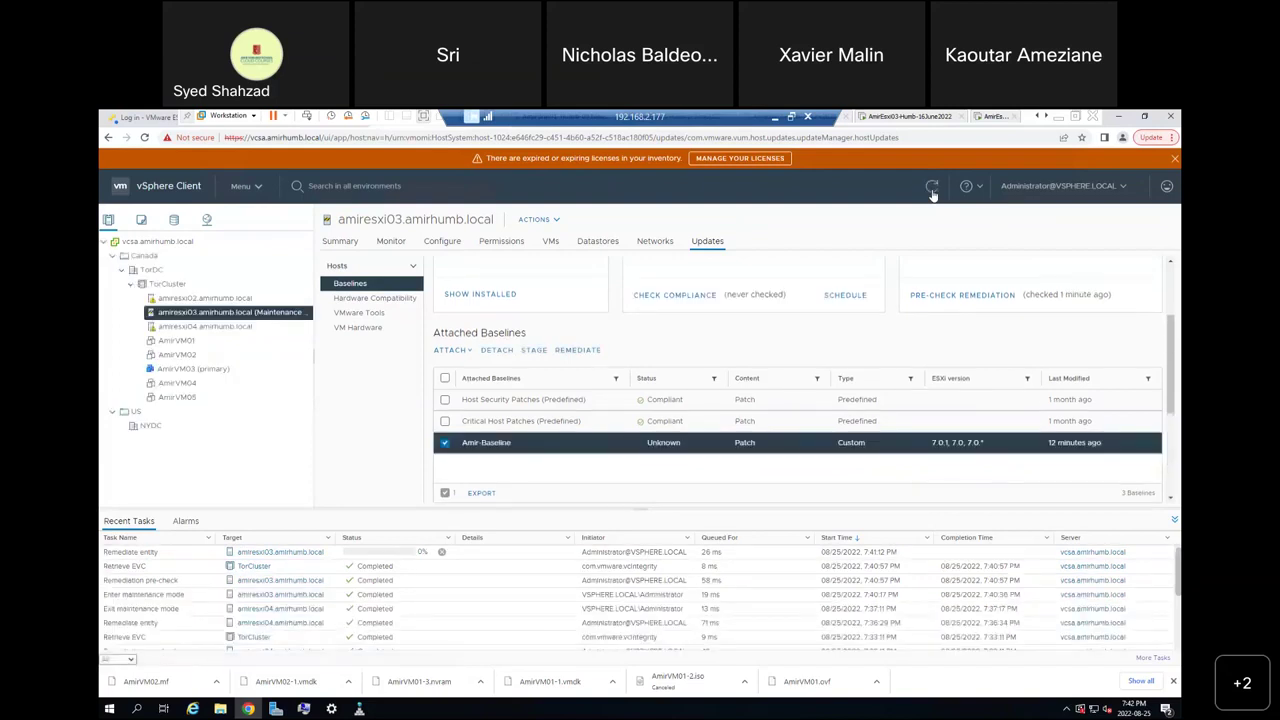
{"action": "left_click", "coordinate": [933, 193]}
{"action": "left_click", "coordinate": [933, 193]}
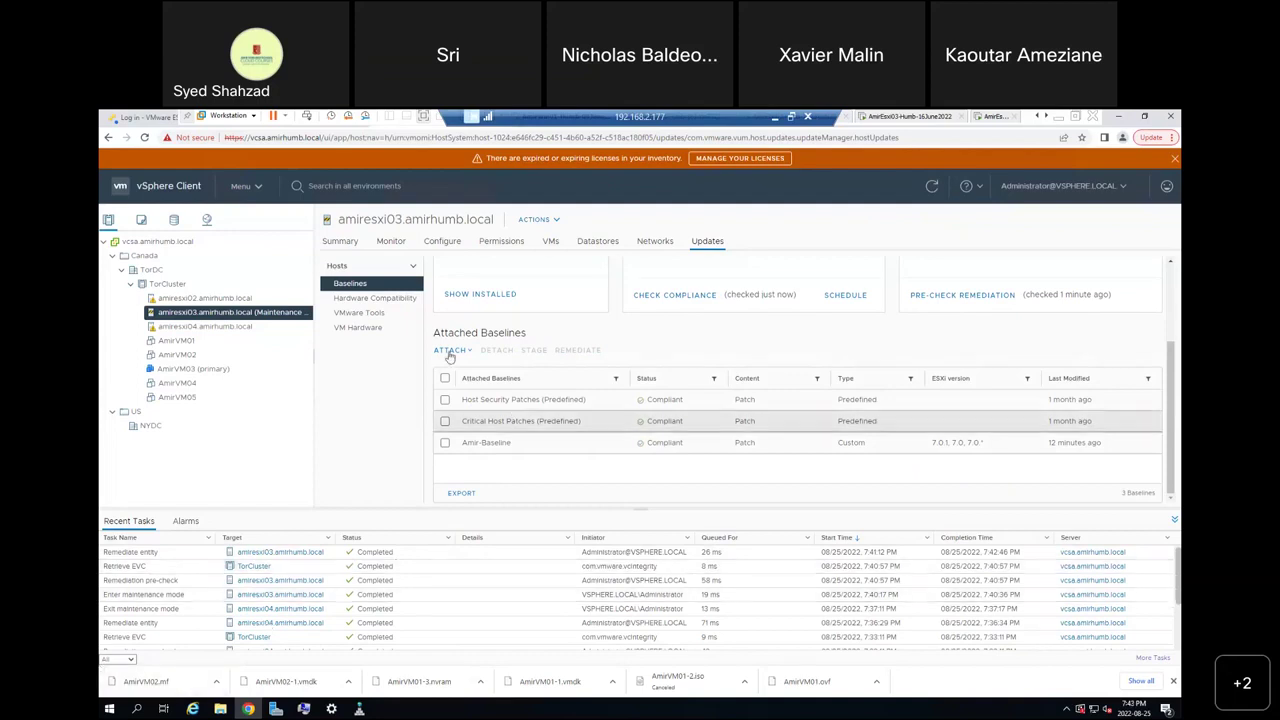
Exit maintenance mode on amiresxi03, then move to amiresxi02's updates page.
{"action": "right_click", "coordinate": [225, 317]}
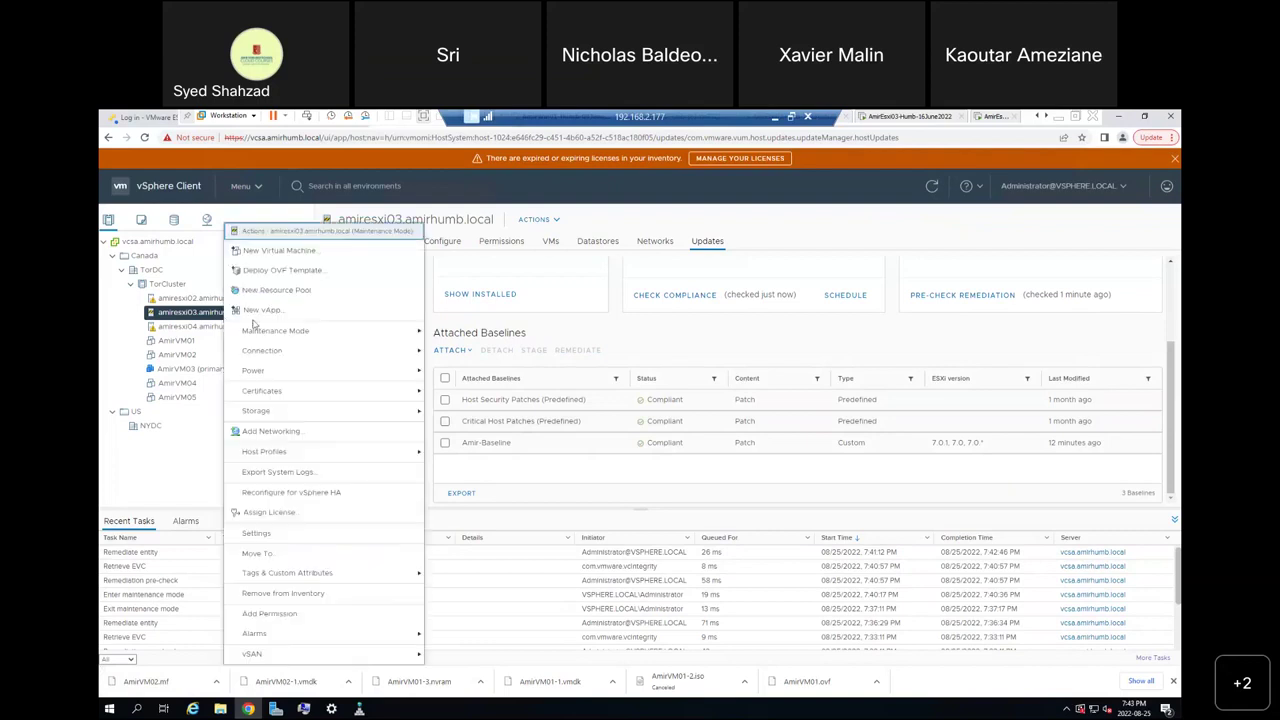
{"action": "mouse_move", "coordinate": [317, 333]}
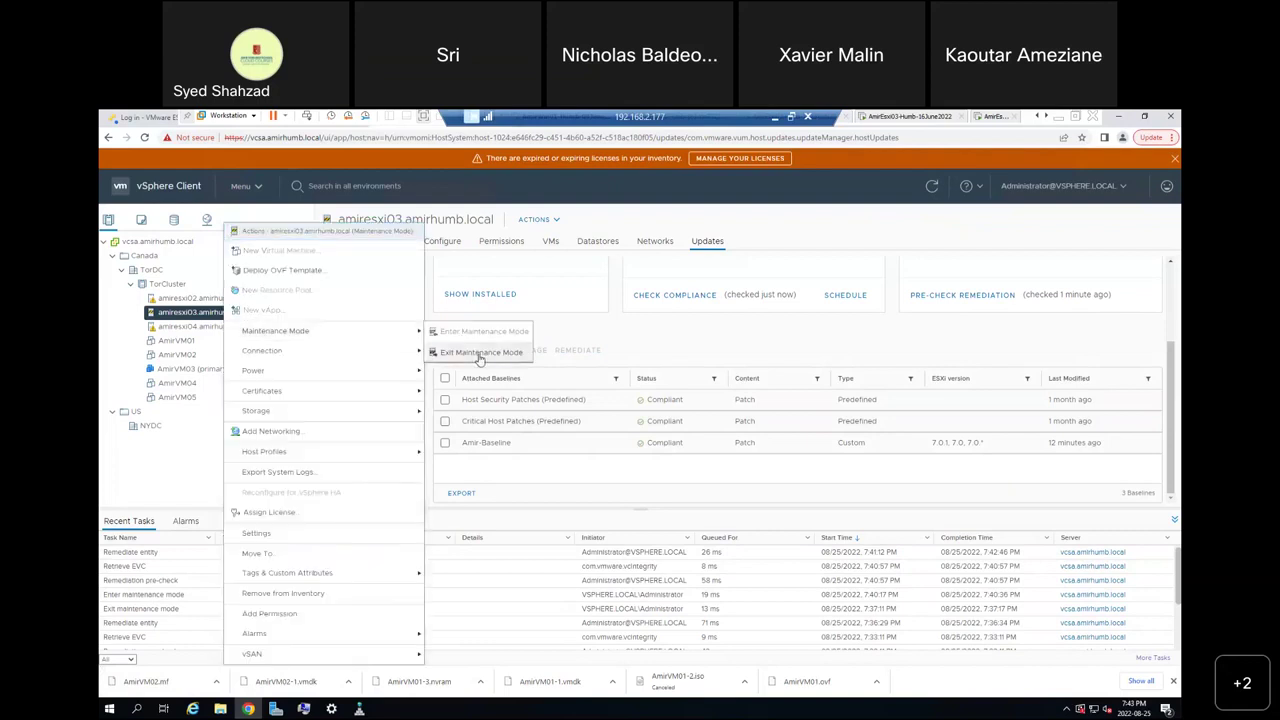
{"action": "left_click", "coordinate": [479, 355]}
{"action": "left_click", "coordinate": [208, 299]}
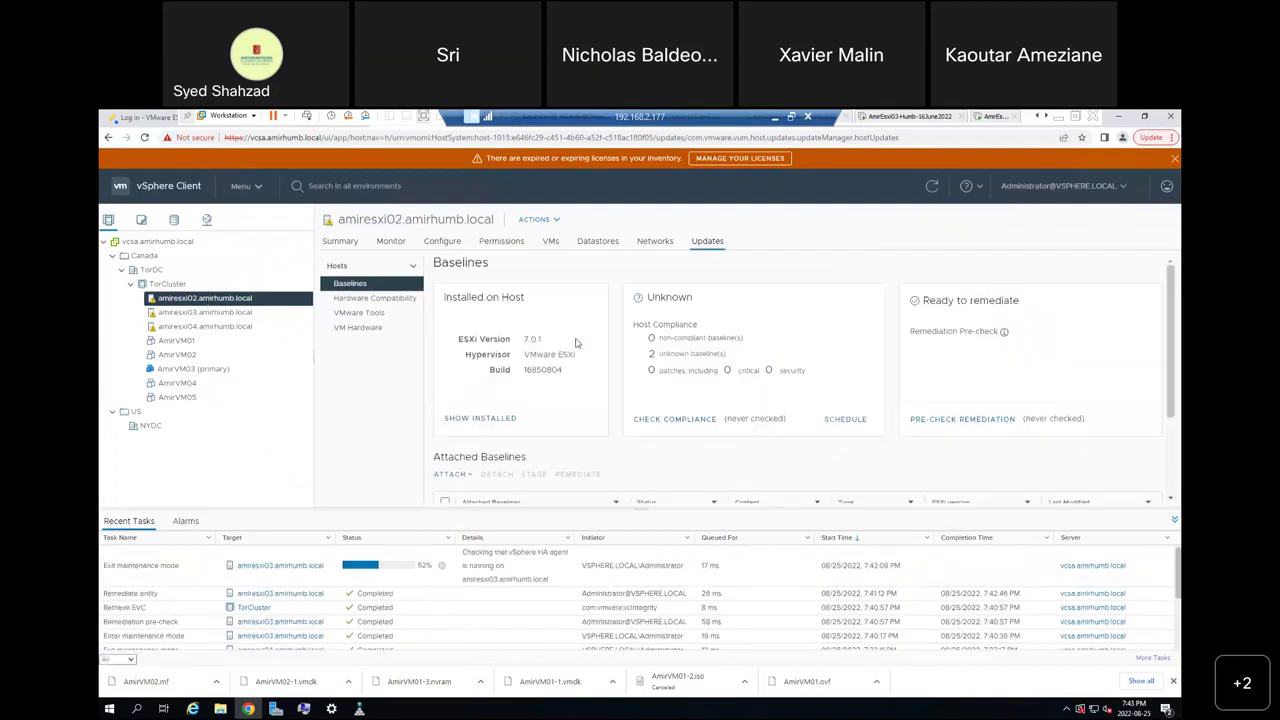
{"action": "scroll", "coordinate": [575, 343], "scroll_direction": "down", "scroll_amount": 2}
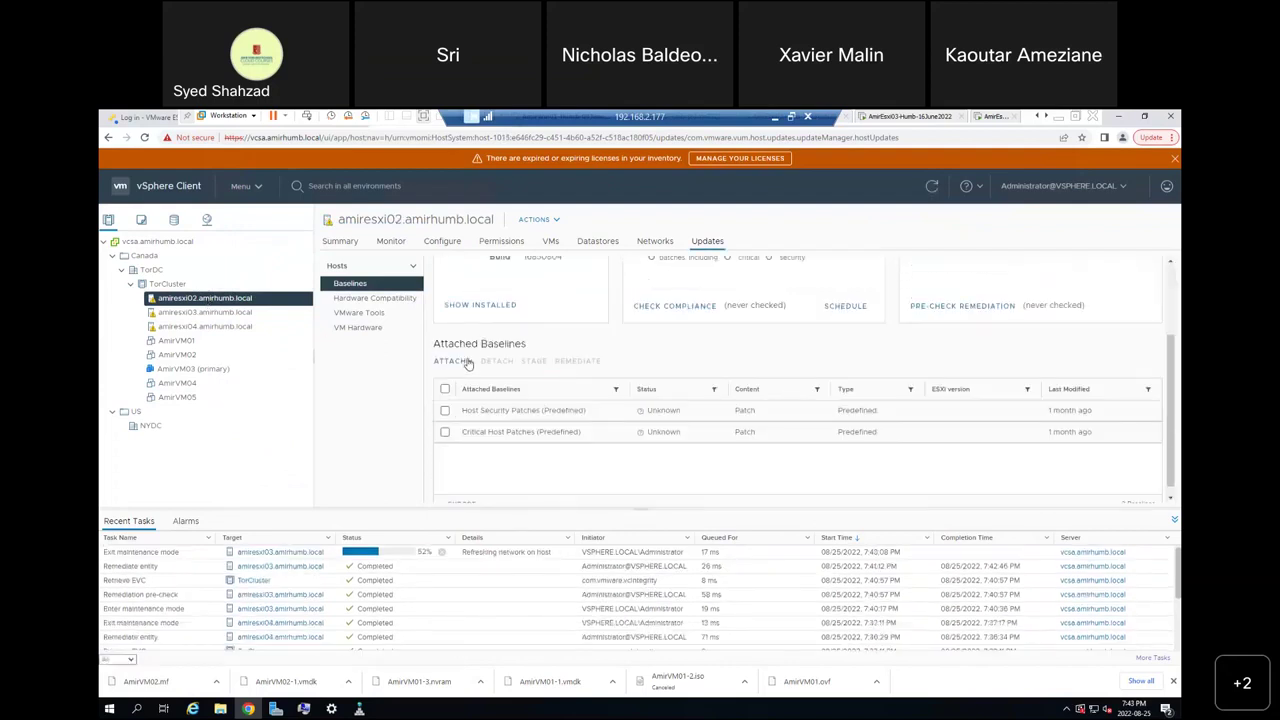
Attach Amir-Baseline to host amiresxi02.
{"action": "left_click", "coordinate": [460, 361]}
{"action": "left_click", "coordinate": [470, 387]}
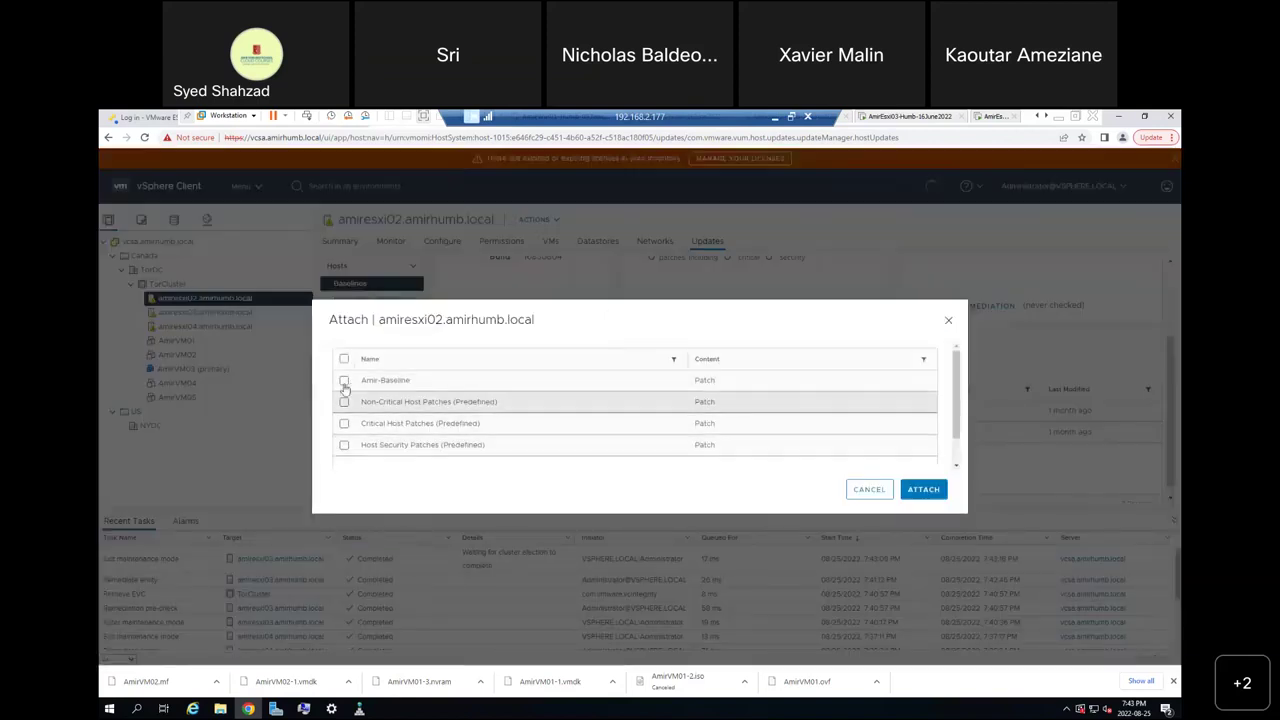
{"action": "left_click", "coordinate": [344, 380]}
{"action": "left_click", "coordinate": [923, 489]}
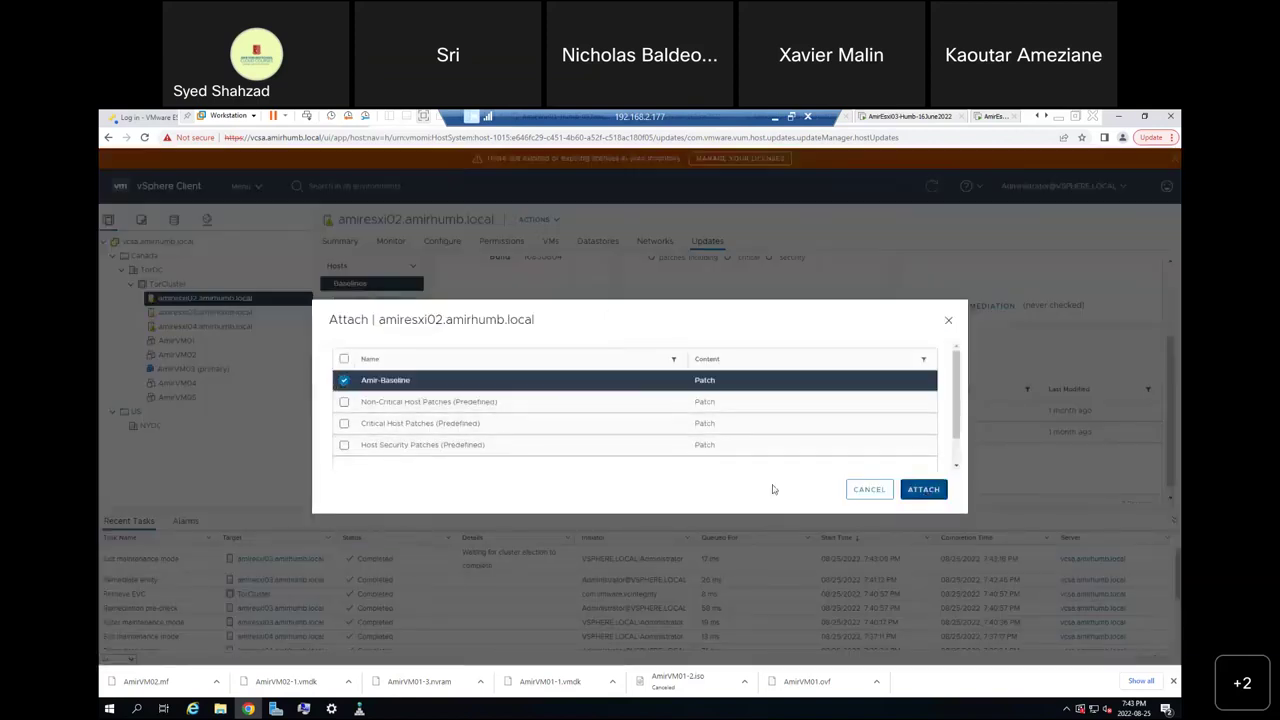
Remediate amiresxi02 with Amir-Baseline, ignoring unsupported hardware device warnings.
{"action": "left_click", "coordinate": [445, 453]}
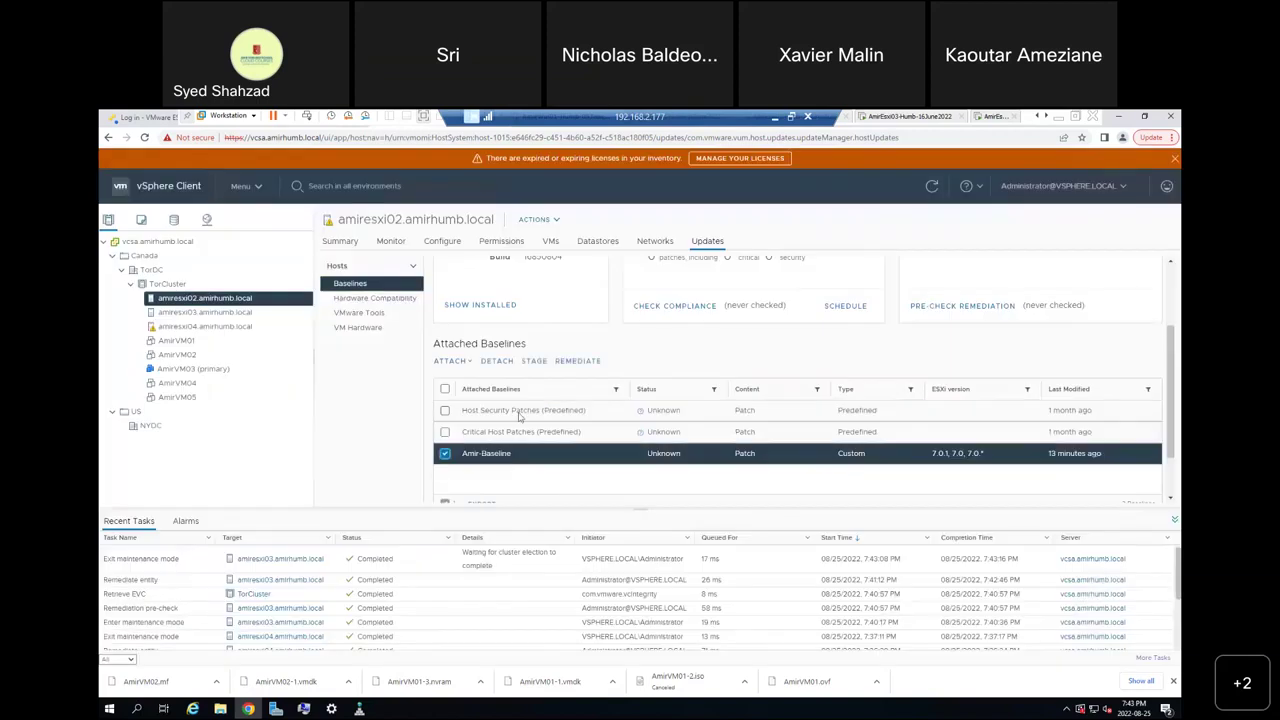
{"action": "left_click", "coordinate": [577, 360]}
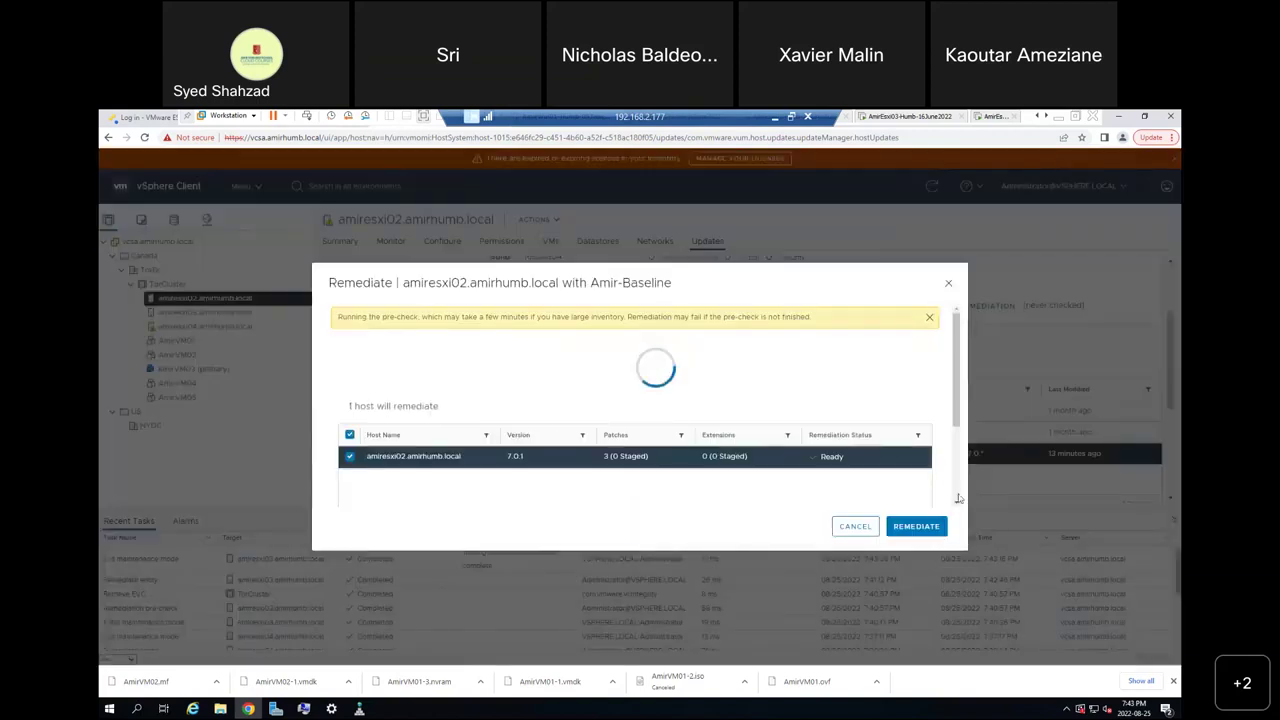
{"action": "scroll", "coordinate": [957, 497], "scroll_direction": "down", "scroll_amount": 2}
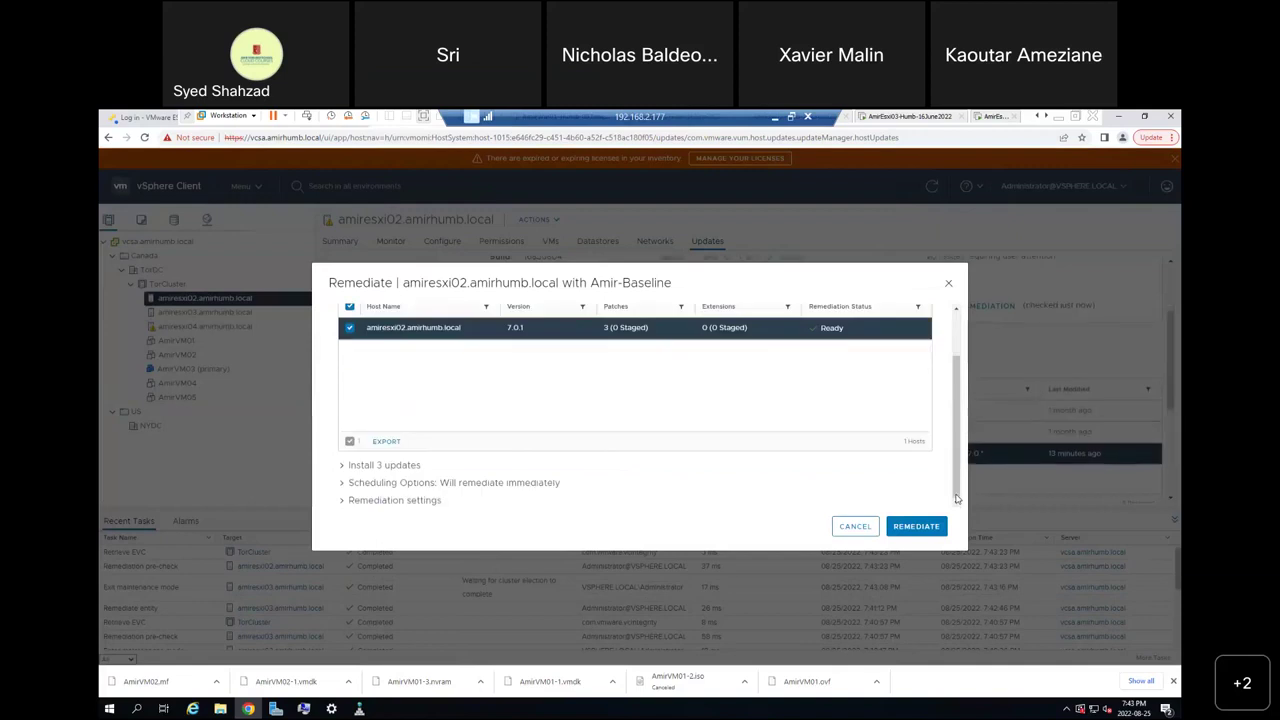
{"action": "left_click", "coordinate": [344, 506]}
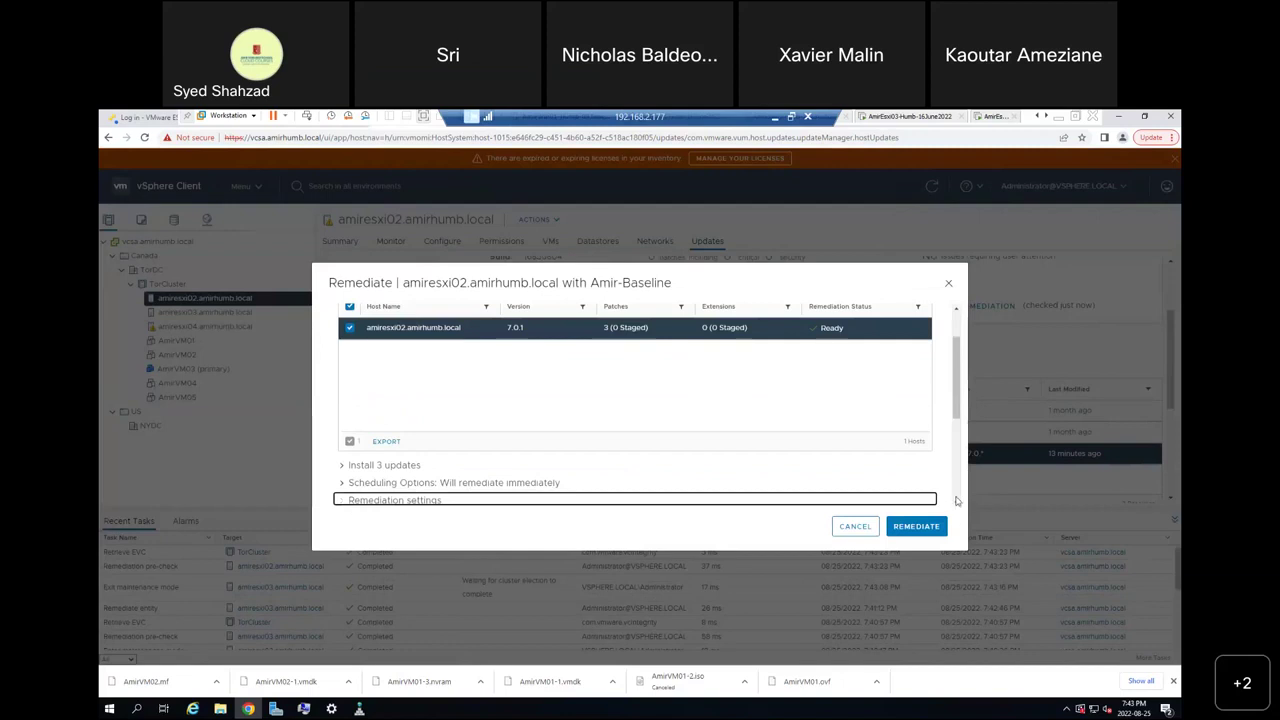
{"action": "scroll", "coordinate": [957, 500], "scroll_direction": "down", "scroll_amount": 5}
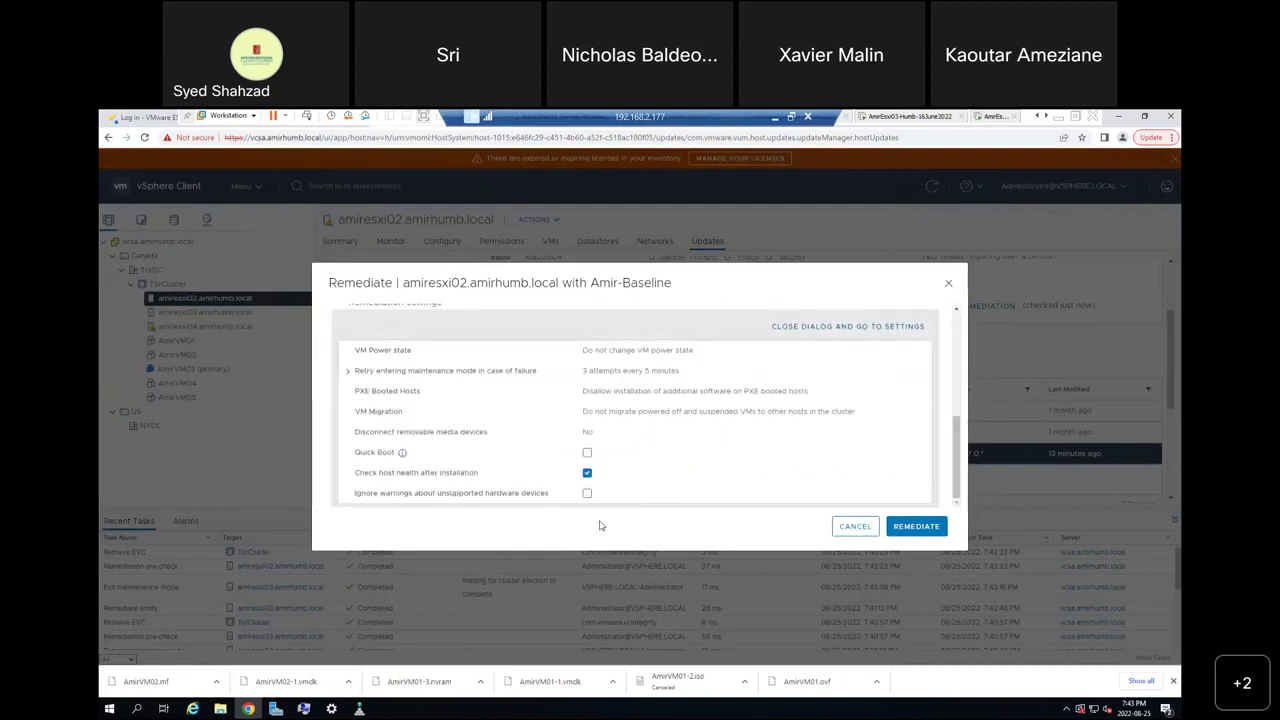
{"action": "left_click", "coordinate": [587, 493]}
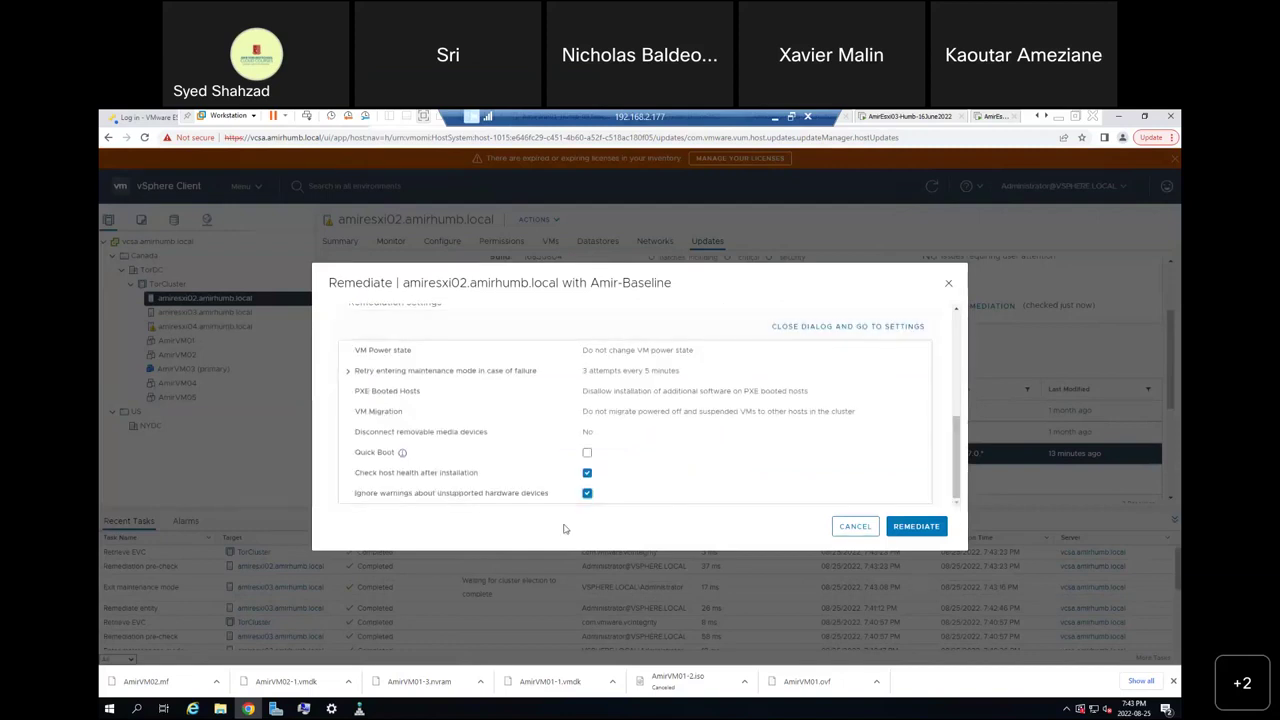
{"action": "left_click", "coordinate": [915, 527]}
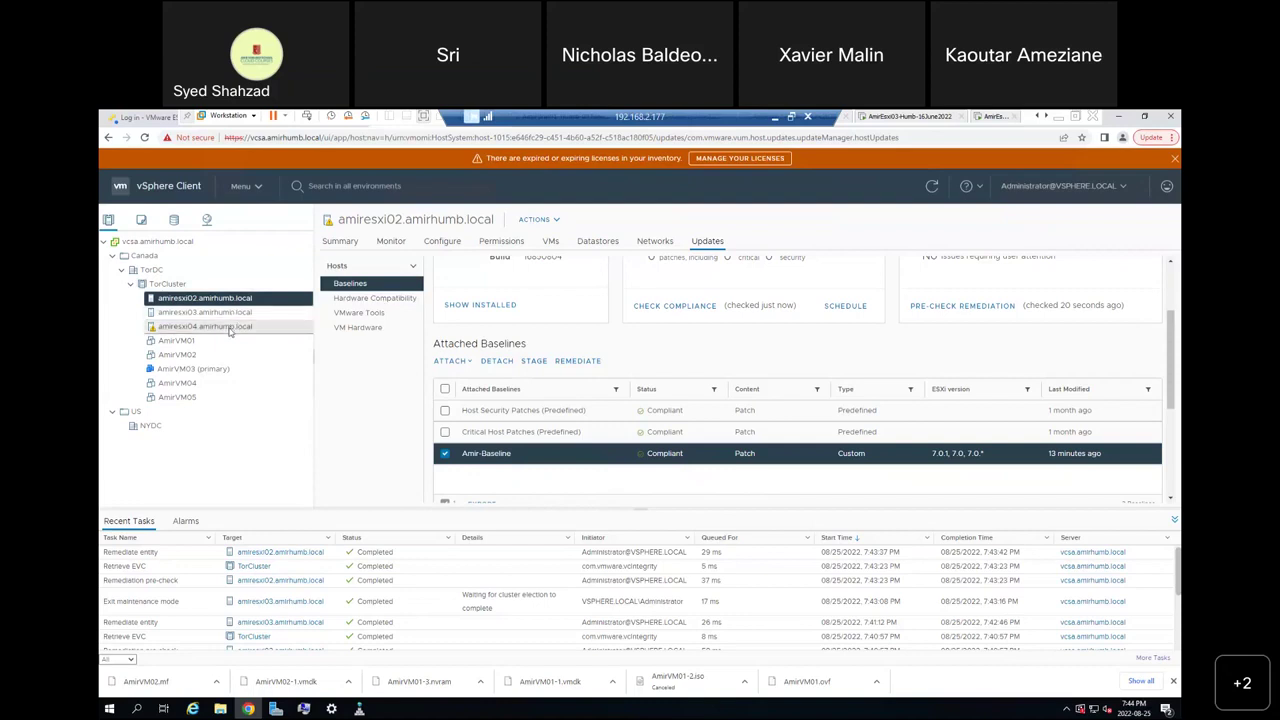
Check the compliance status of amiresxi04, amiresxi02 and amiresxi03.
{"action": "left_click", "coordinate": [230, 330]}
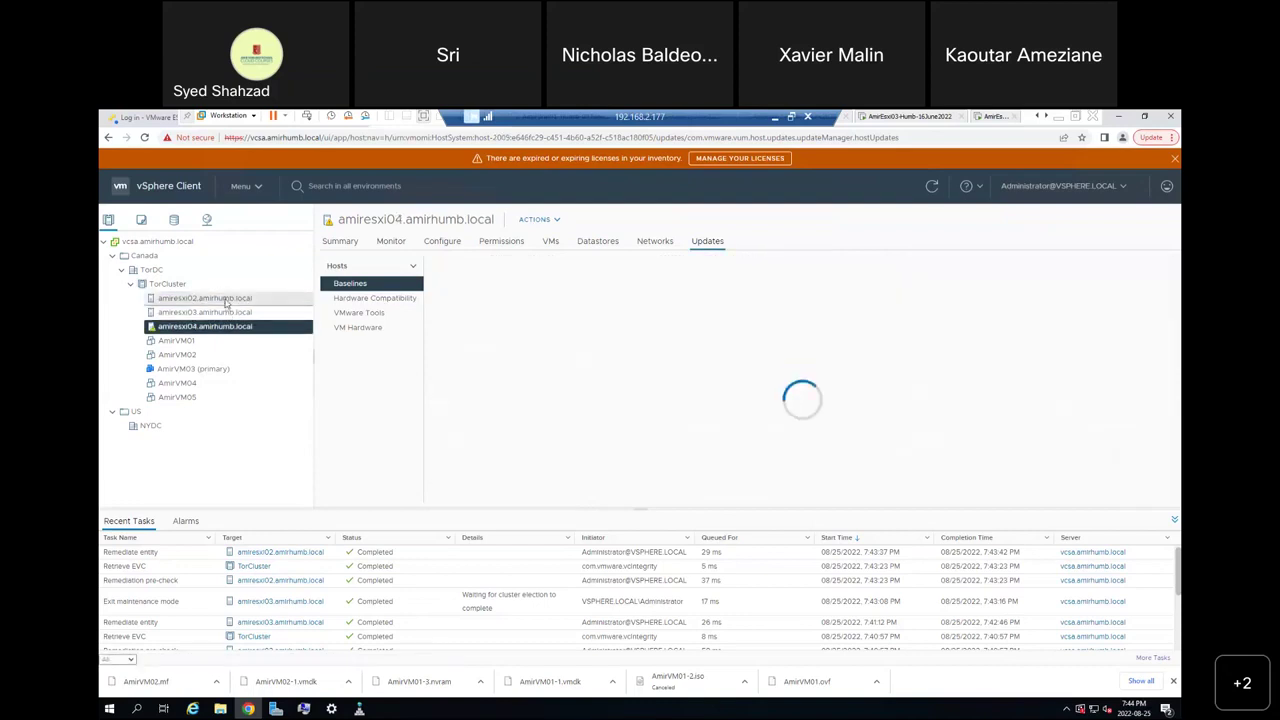
{"action": "left_click", "coordinate": [228, 302]}
{"action": "left_click", "coordinate": [228, 315]}
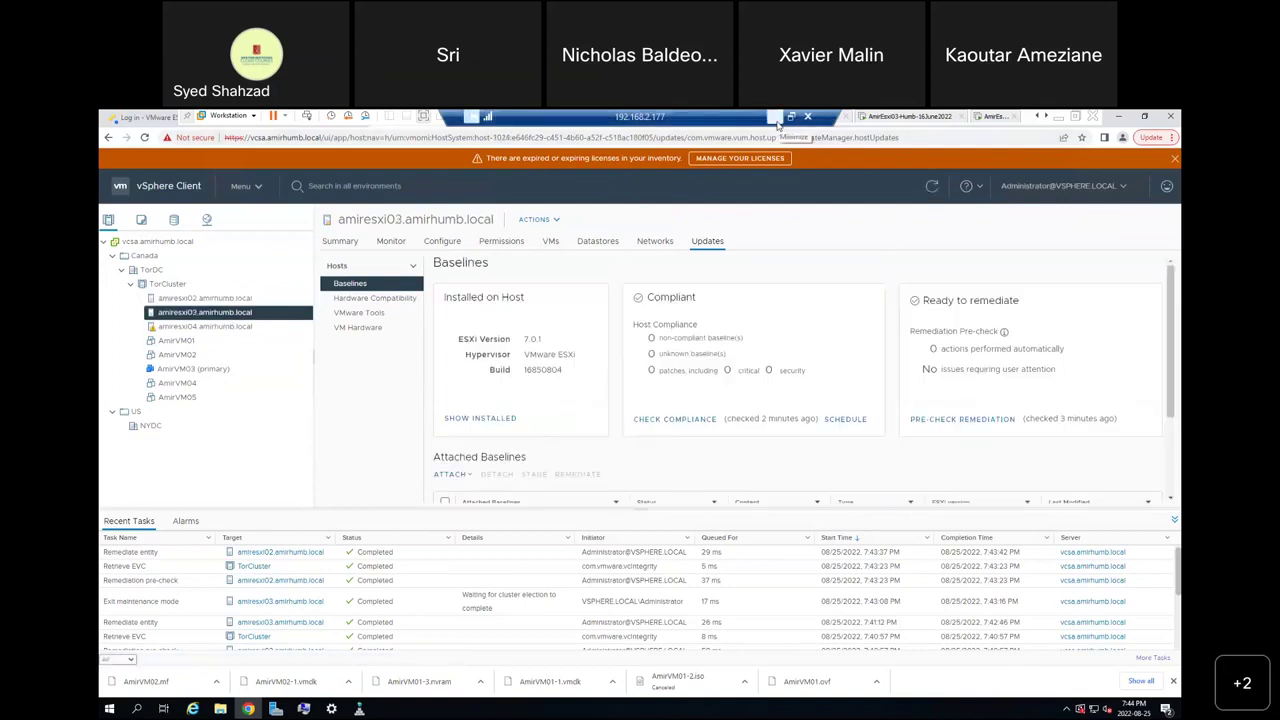
Leave full screen, minimize the remote session, and bring up the vSAN lab diagram in Paint.
{"action": "left_click", "coordinate": [1076, 120]}
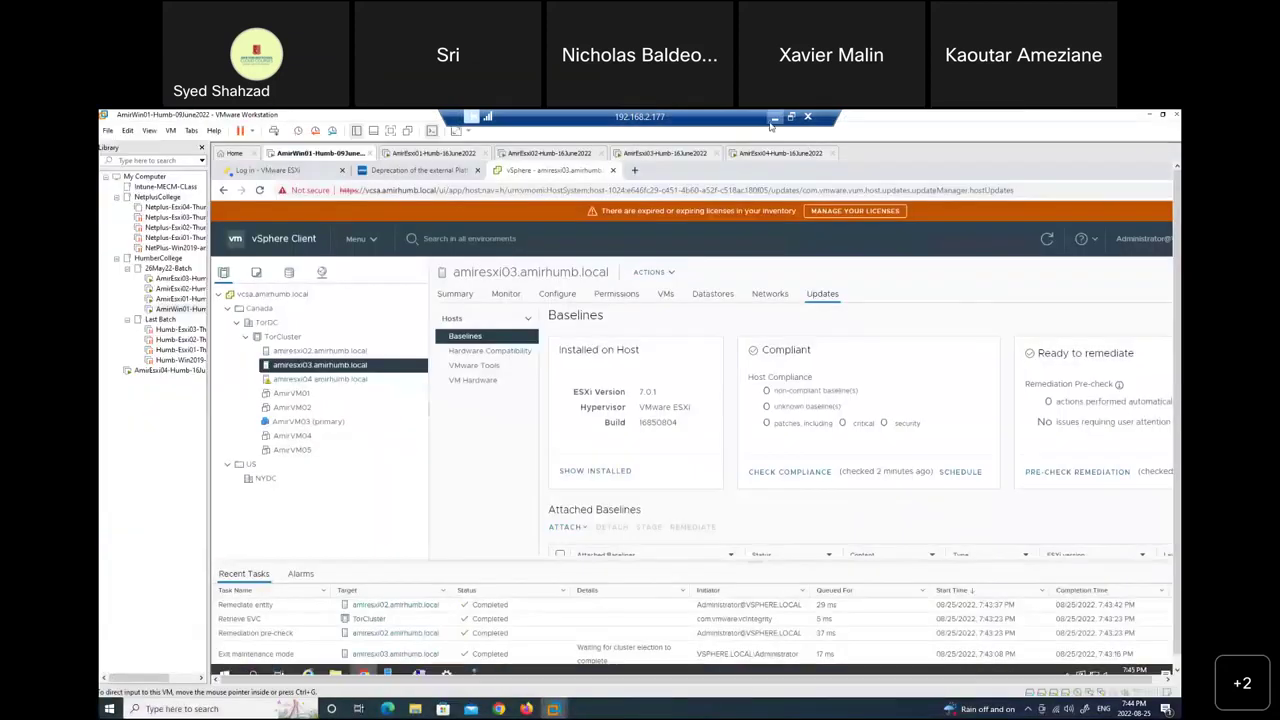
{"action": "left_click", "coordinate": [773, 118]}
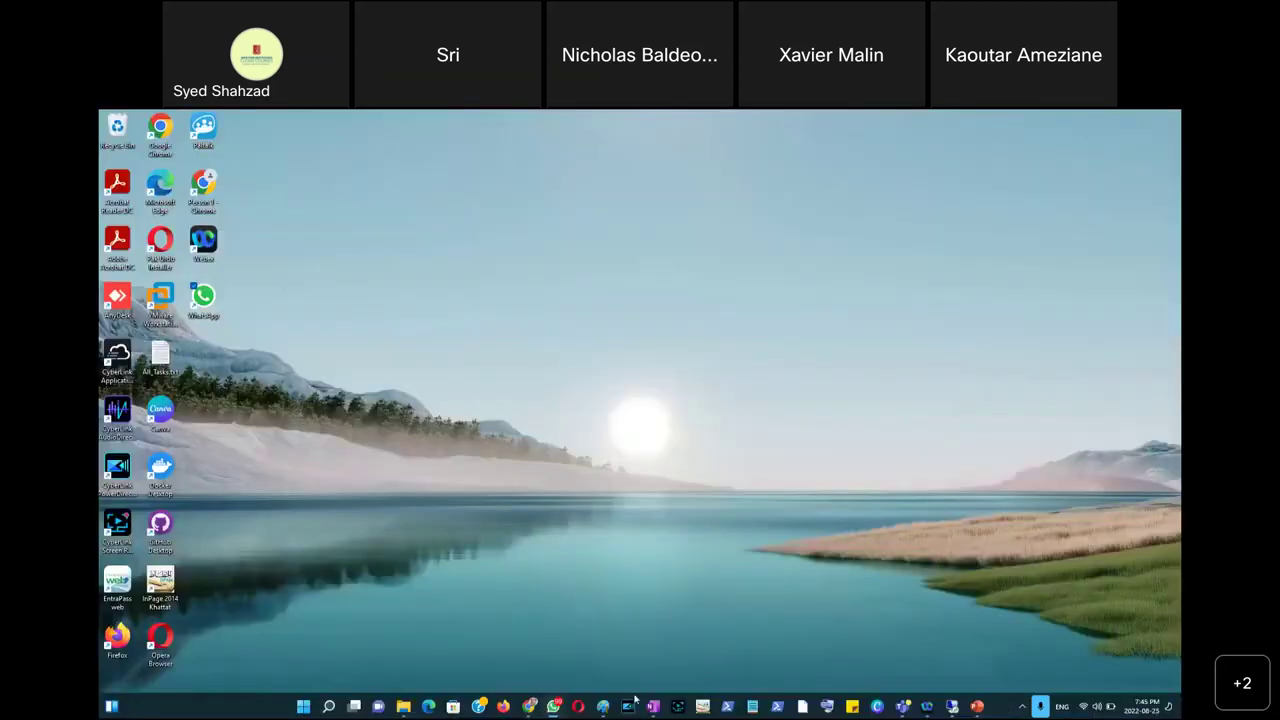
{"action": "left_click", "coordinate": [602, 707]}
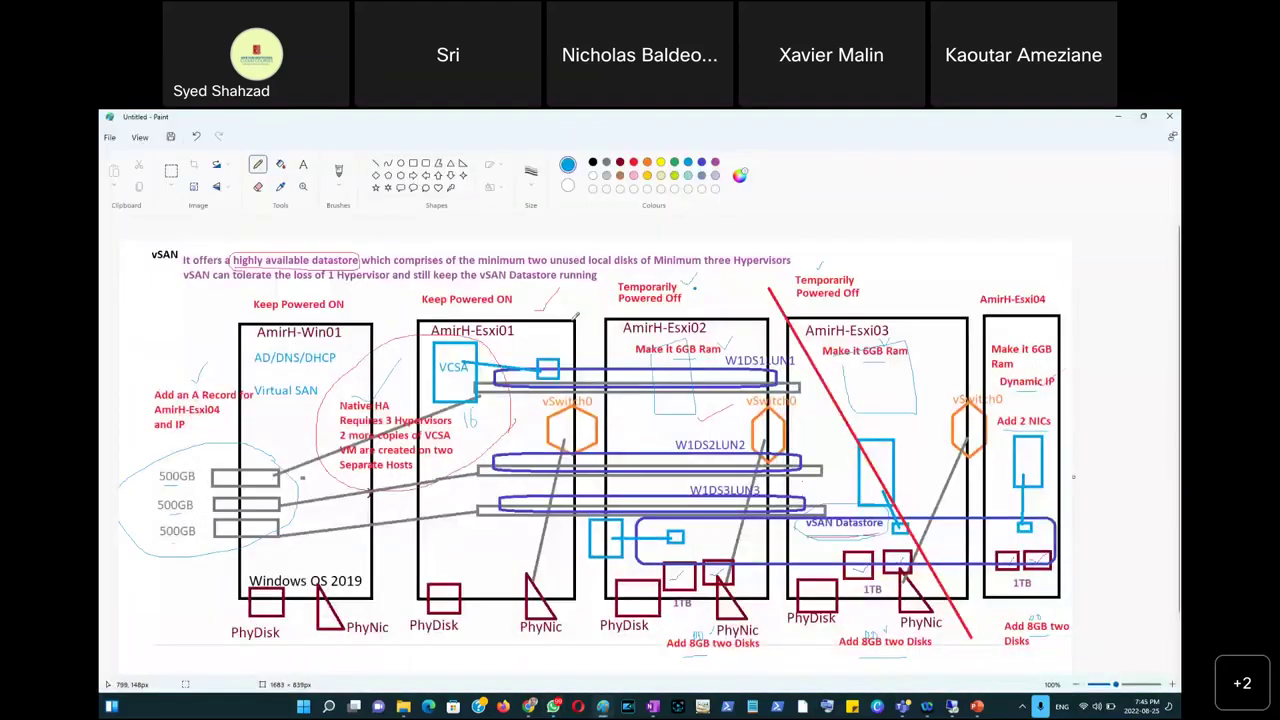
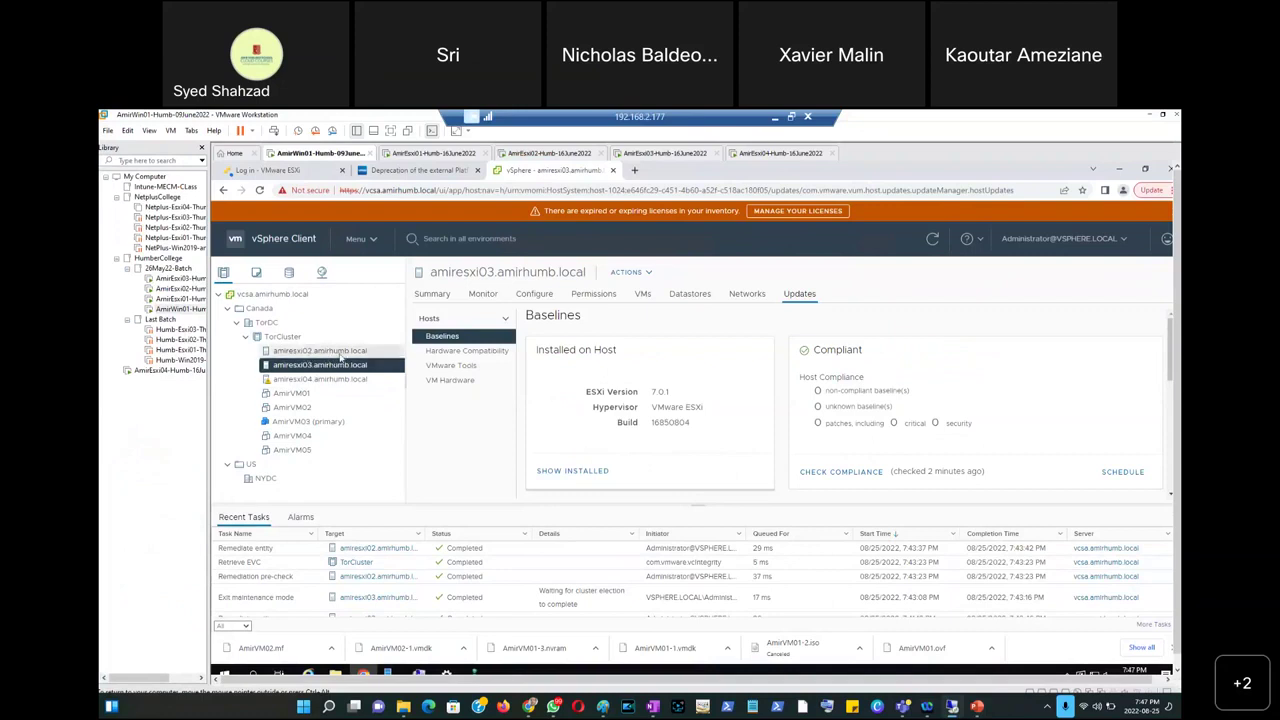
Select host amiresxi02 and open its Configure tab, showing its storage adapters.
{"action": "left_click", "coordinate": [342, 354]}
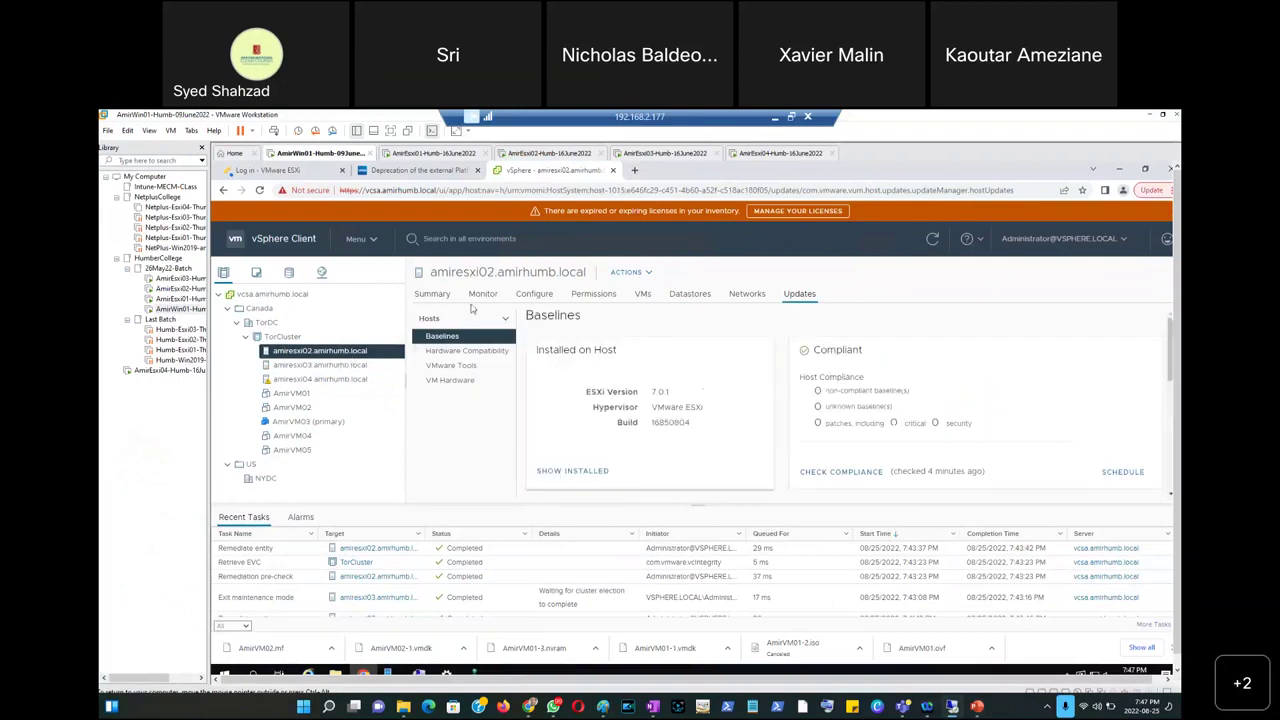
{"action": "left_click", "coordinate": [537, 295]}
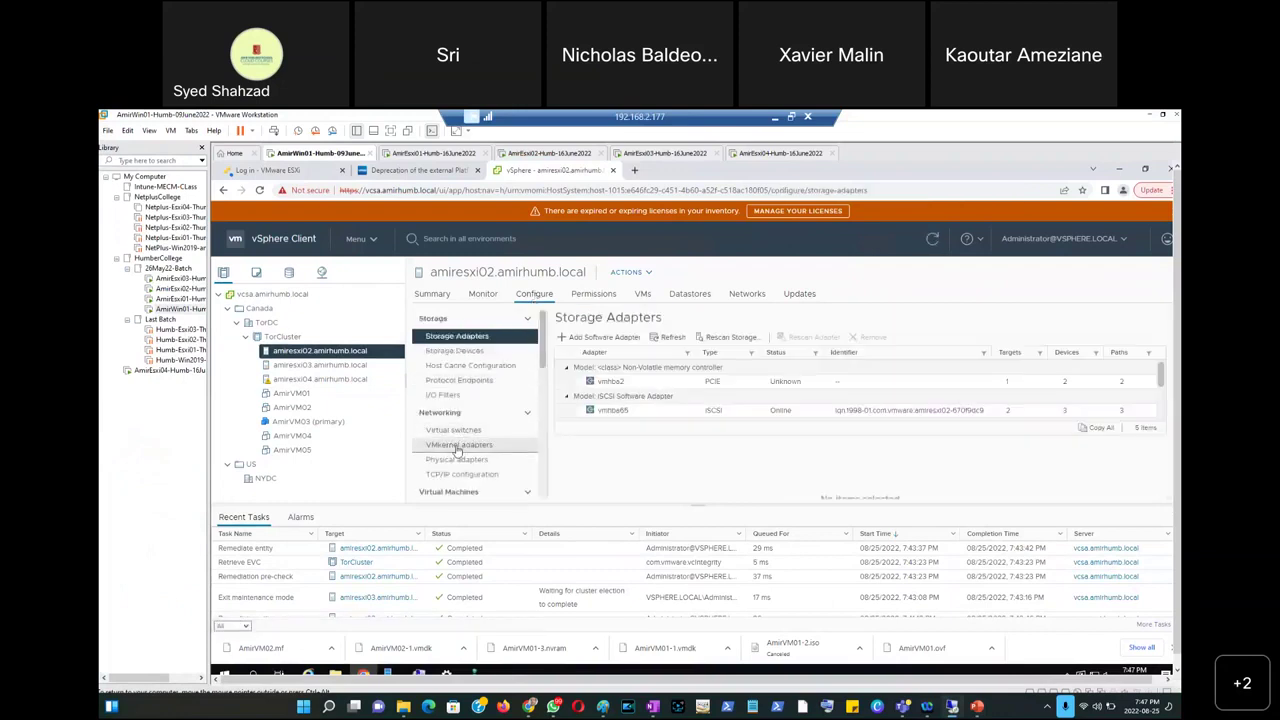
List amiresxi02's VMkernel adapters vmk0, vmk1 and vmk2.
{"action": "left_click", "coordinate": [459, 446]}
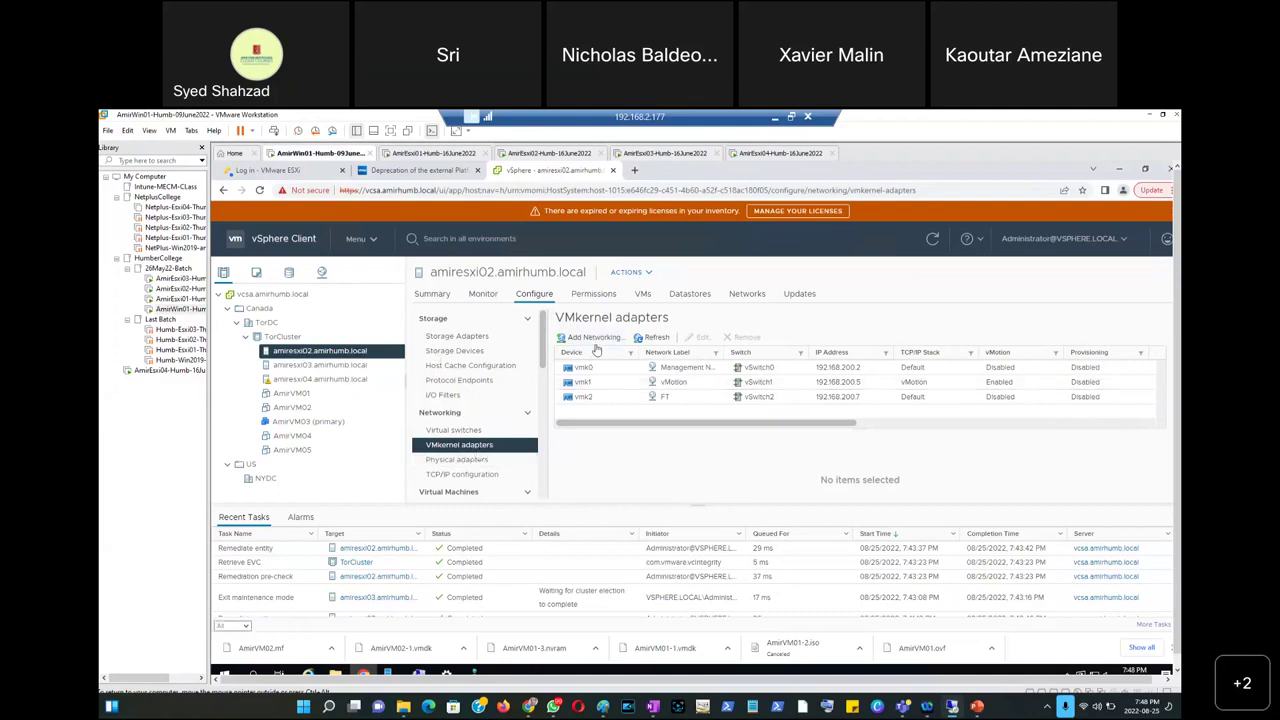
Start adding a VMkernel network adapter to amiresxi02 on a new standard switch.
{"action": "left_click", "coordinate": [592, 338]}
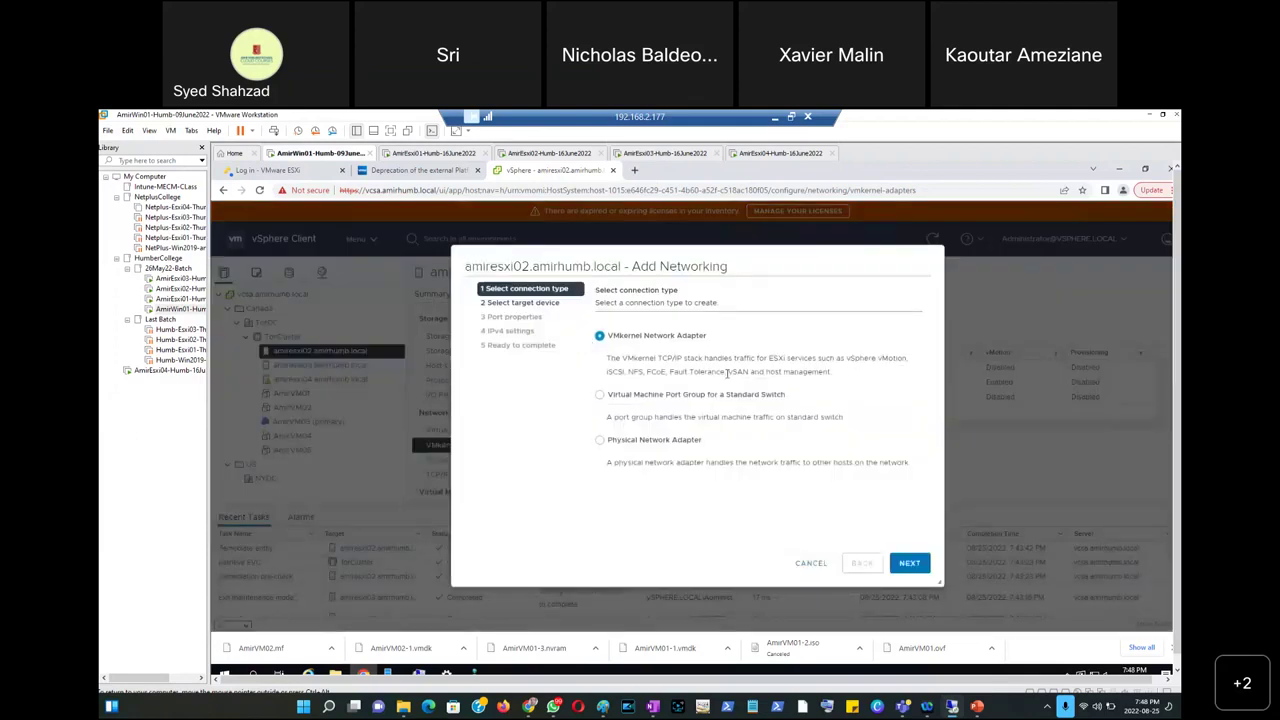
{"action": "double_click", "coordinate": [745, 372]}
{"action": "left_click", "coordinate": [910, 563]}
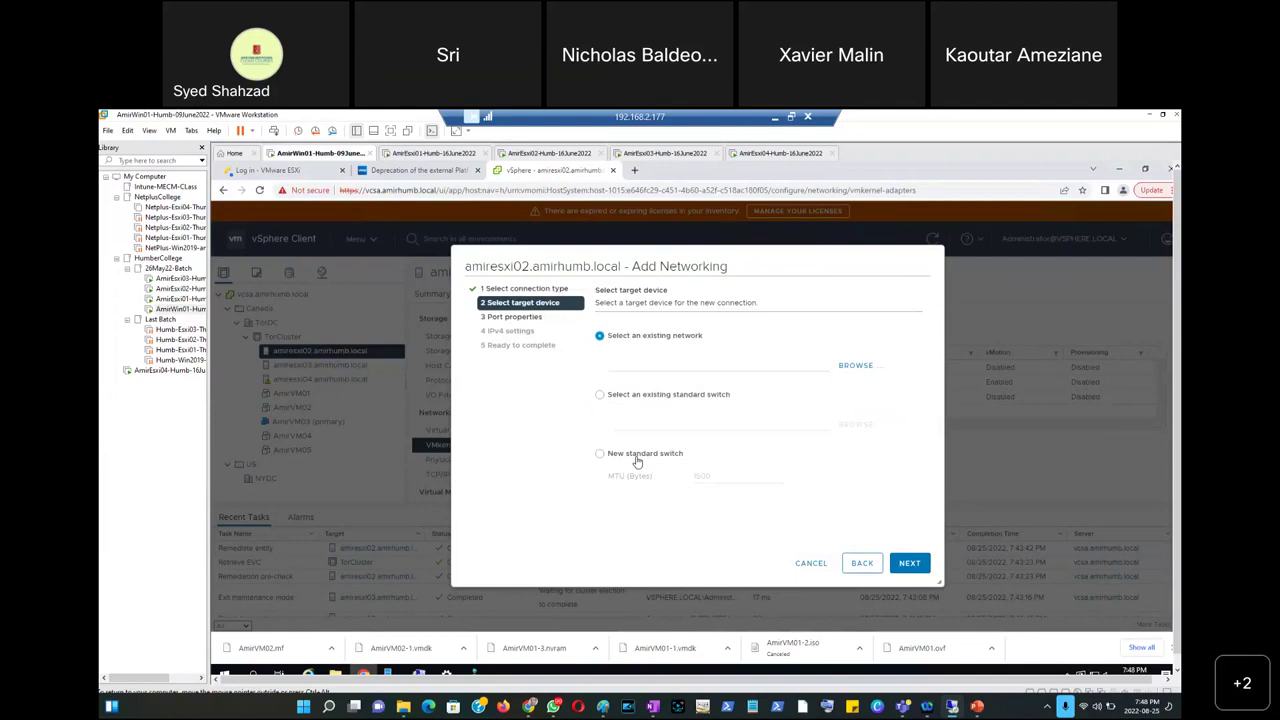
{"action": "left_click", "coordinate": [637, 461]}
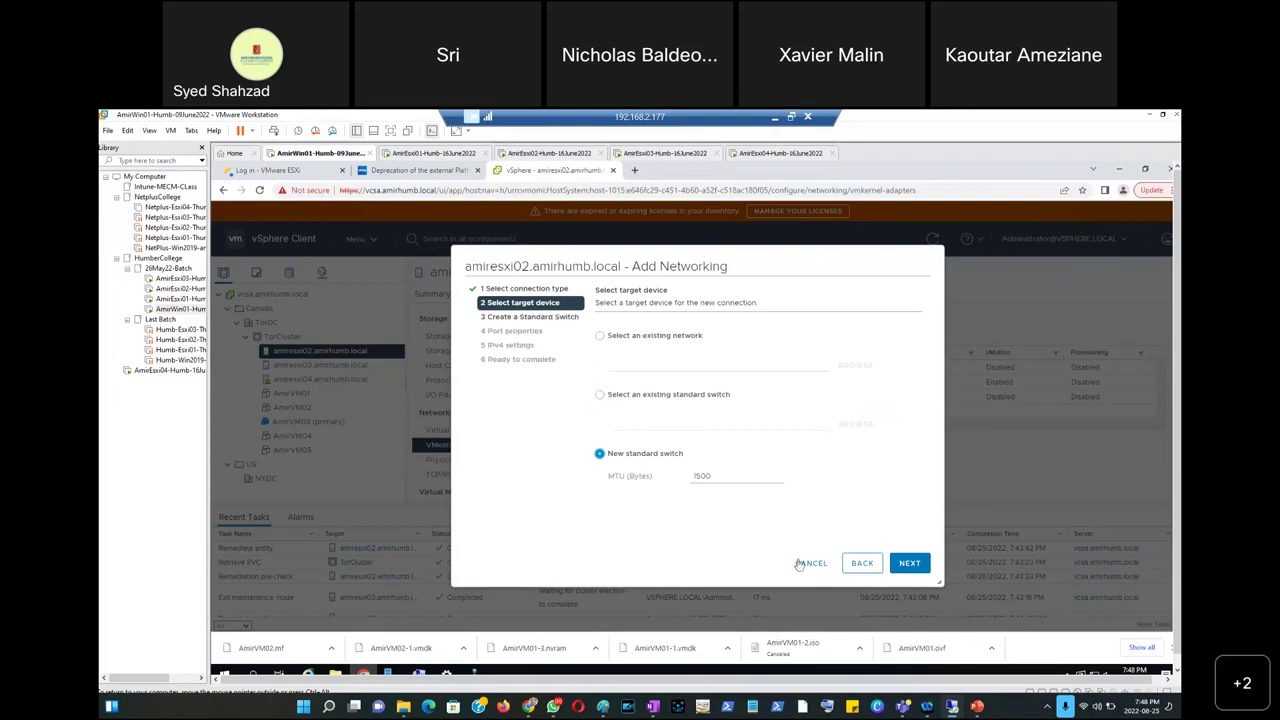
{"action": "left_click", "coordinate": [907, 565]}
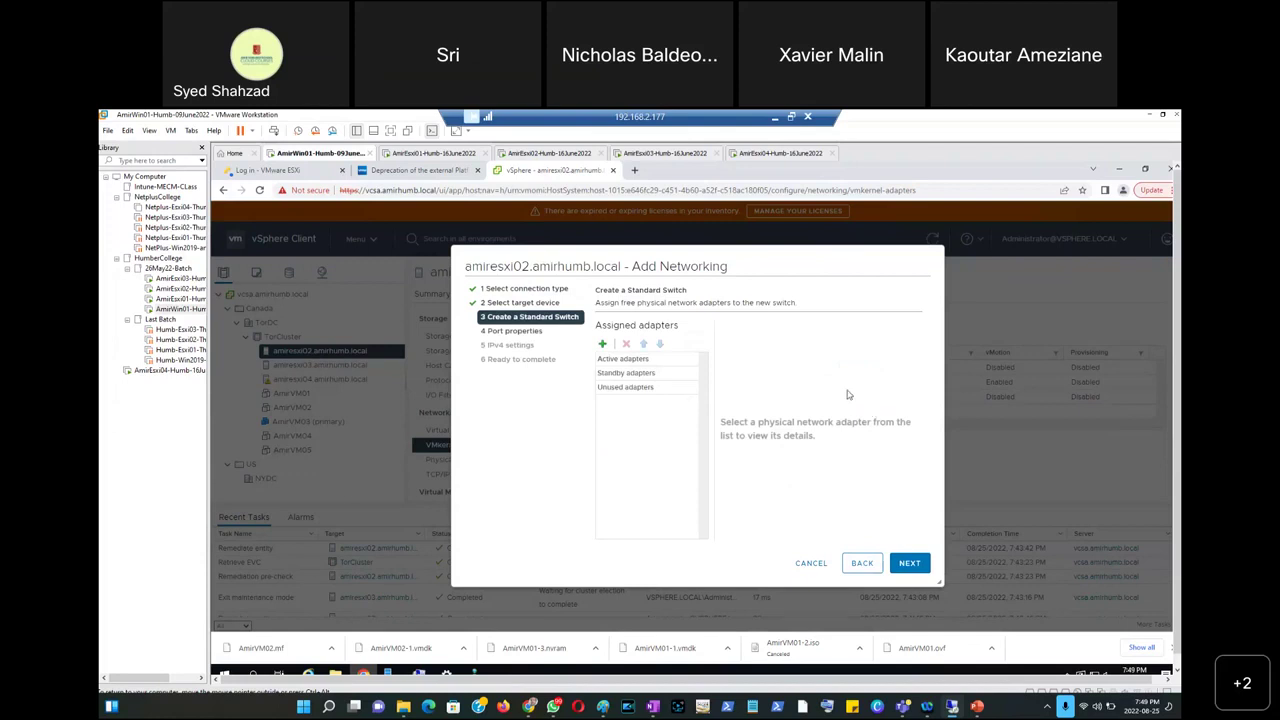
Assign vmnic6 and vmnic7 as active adapters of the new switch.
{"action": "left_click", "coordinate": [603, 346]}
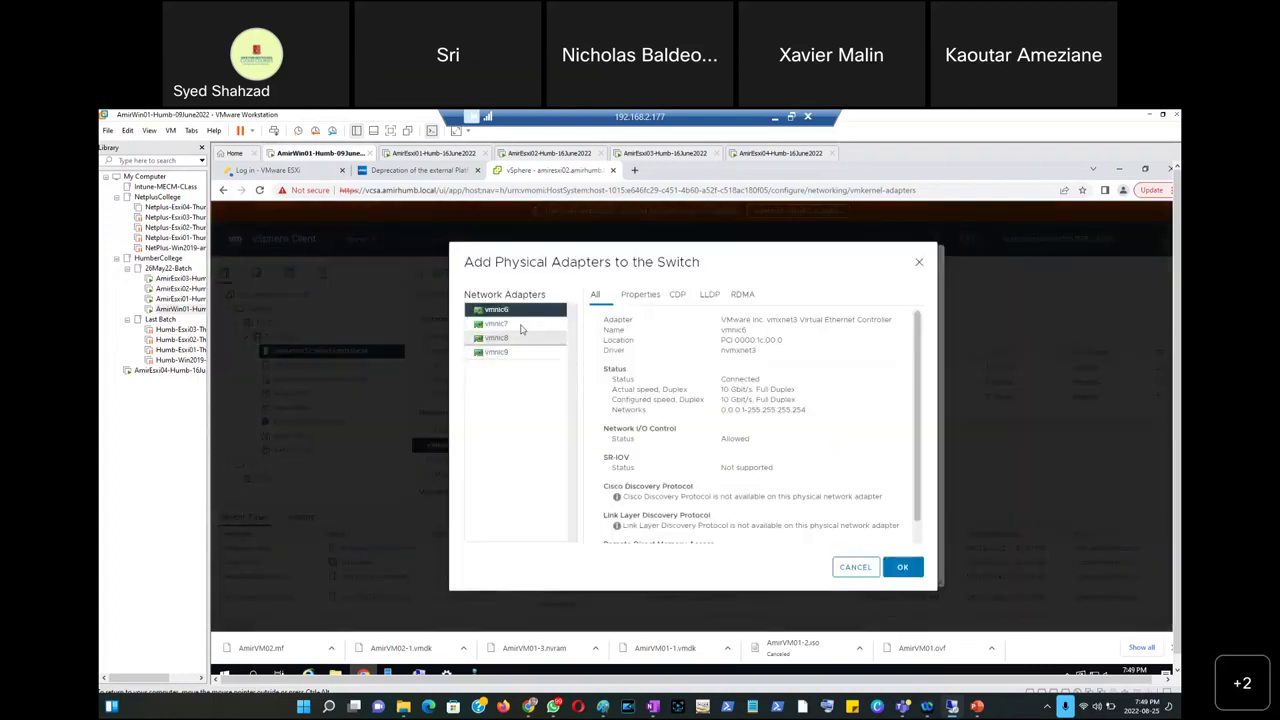
{"action": "left_click", "coordinate": [523, 324]}
{"action": "left_click", "coordinate": [521, 312]}
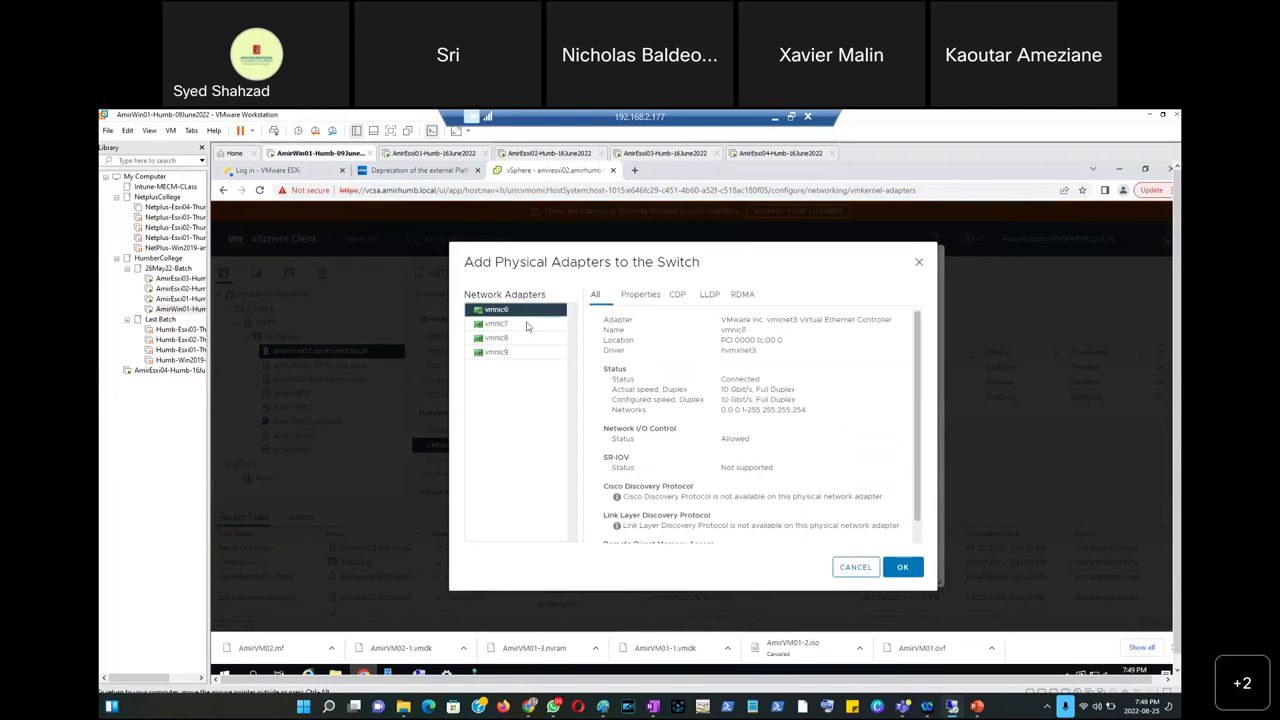
{"action": "left_click", "coordinate": [528, 337], "text": "shift"}
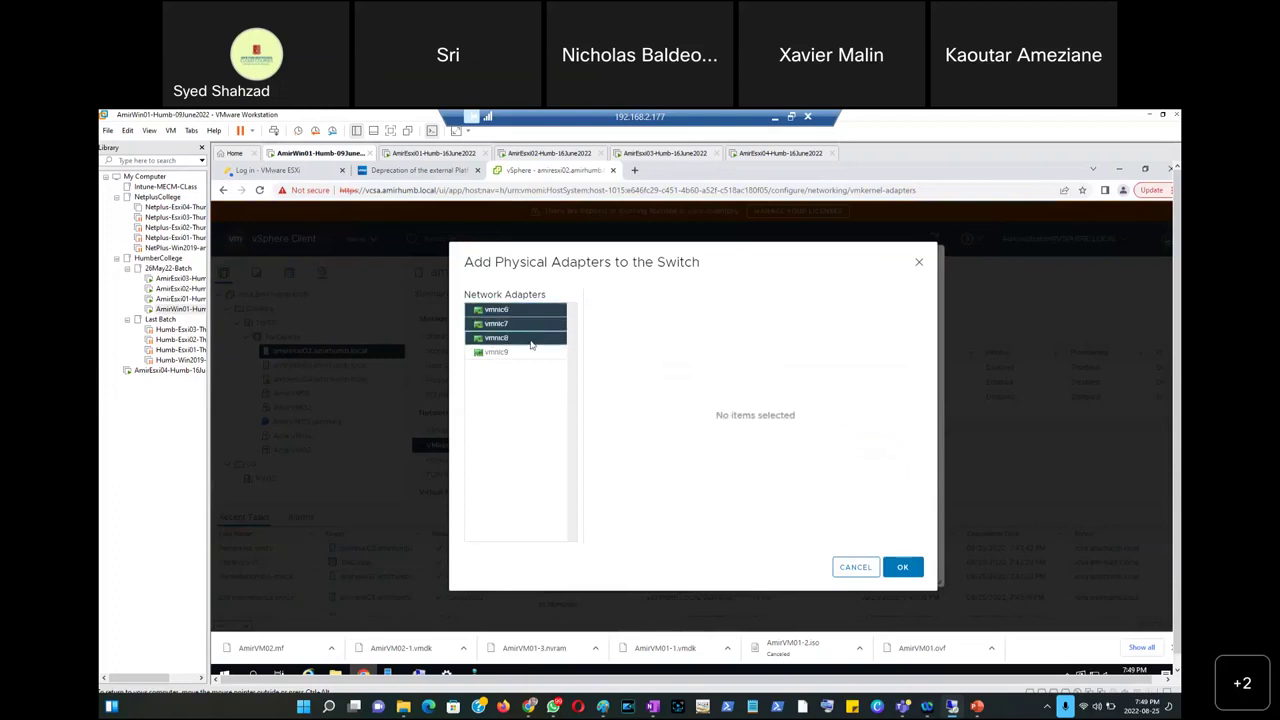
{"action": "left_click", "coordinate": [531, 341]}
{"action": "left_click", "coordinate": [528, 312]}
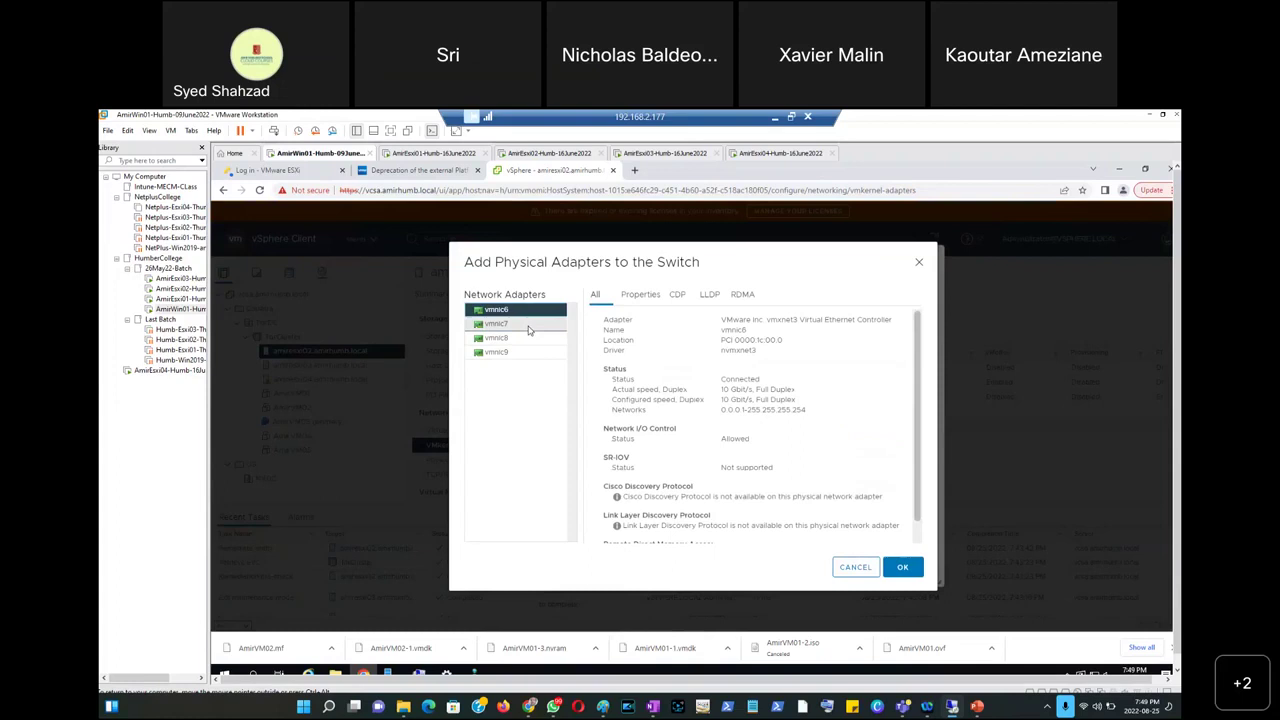
{"action": "left_click", "coordinate": [528, 326], "text": "shift"}
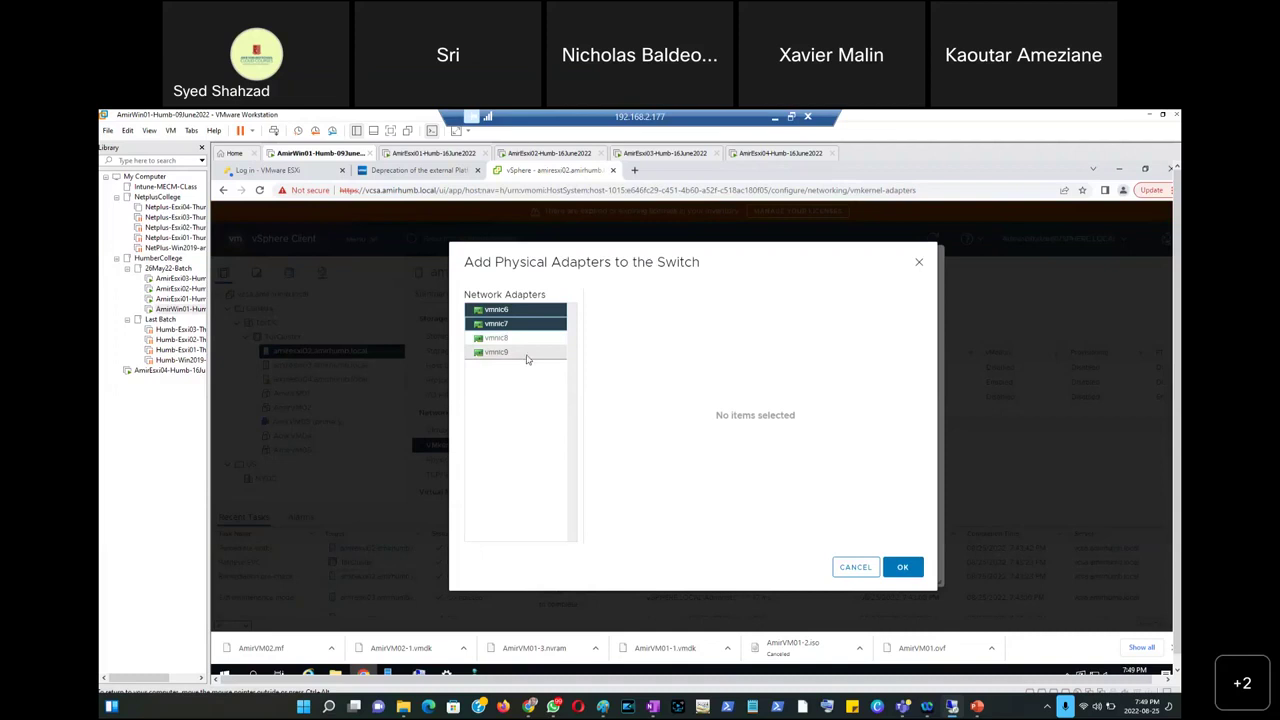
{"action": "left_click", "coordinate": [903, 567]}
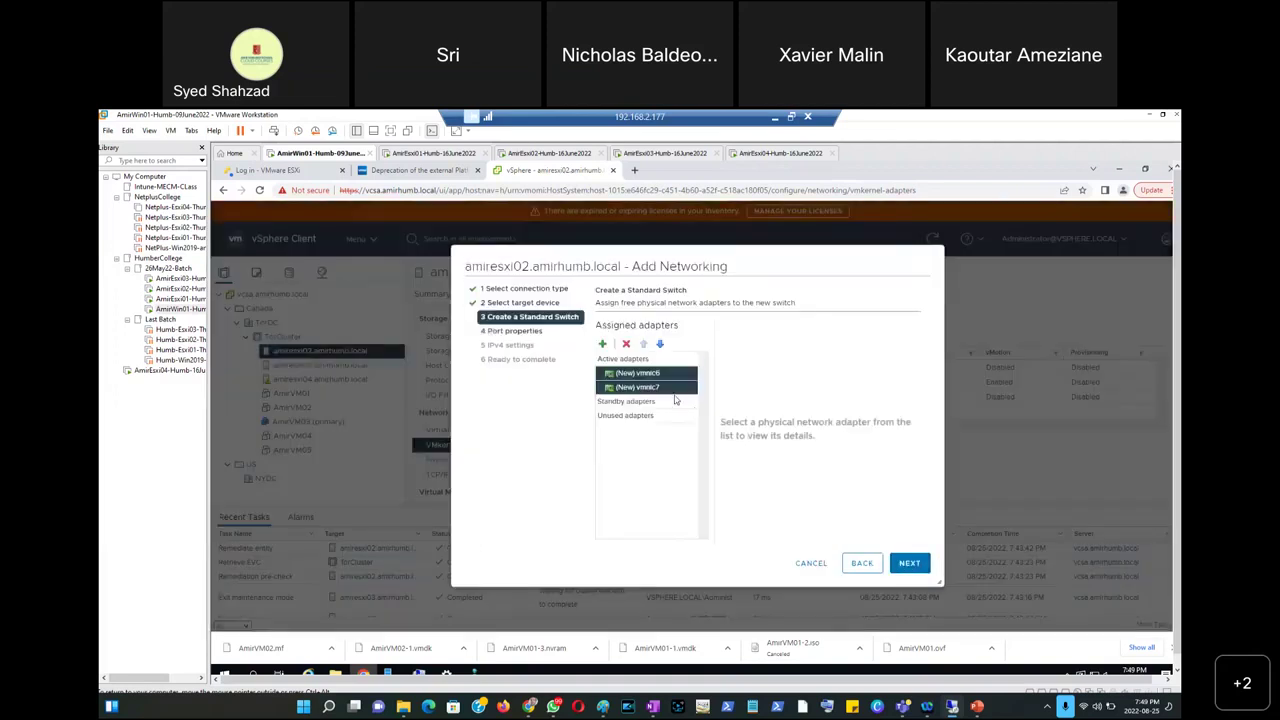
Label the new port group vSAN and enable the vSAN service on it.
{"action": "left_click", "coordinate": [912, 564]}
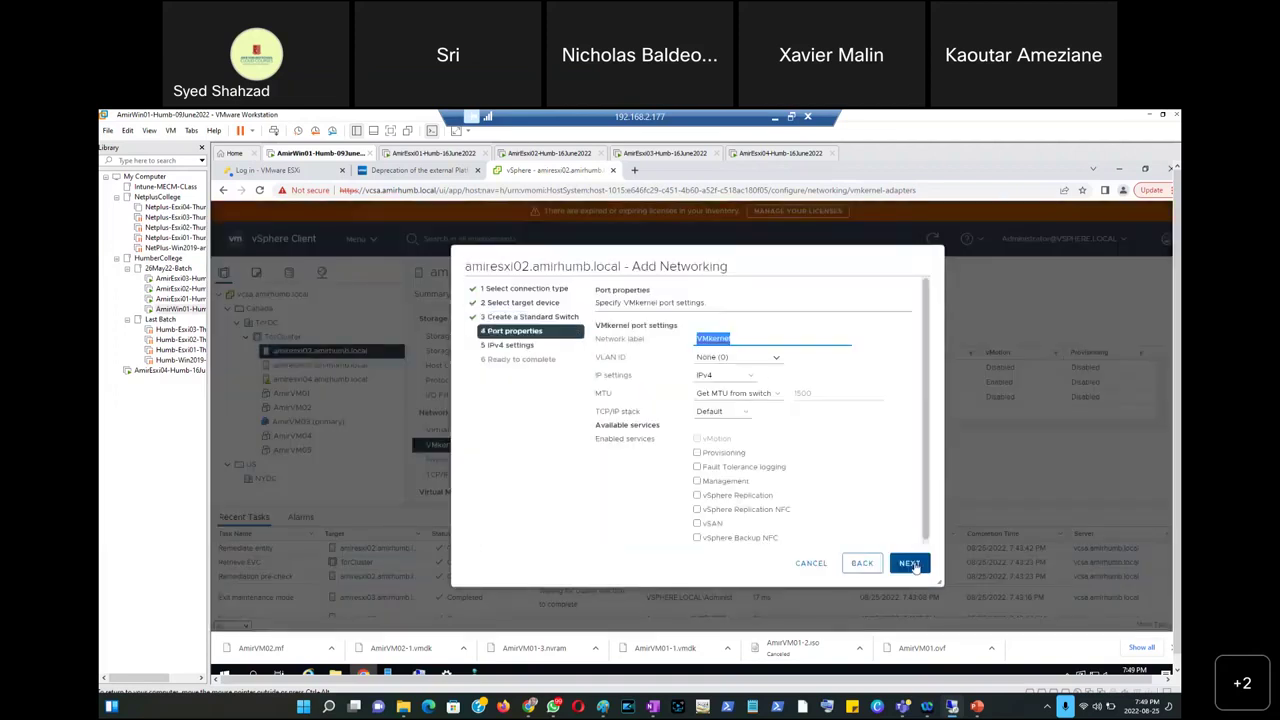
{"action": "type", "text": "vSAN"}
{"action": "left_click", "coordinate": [697, 523]}
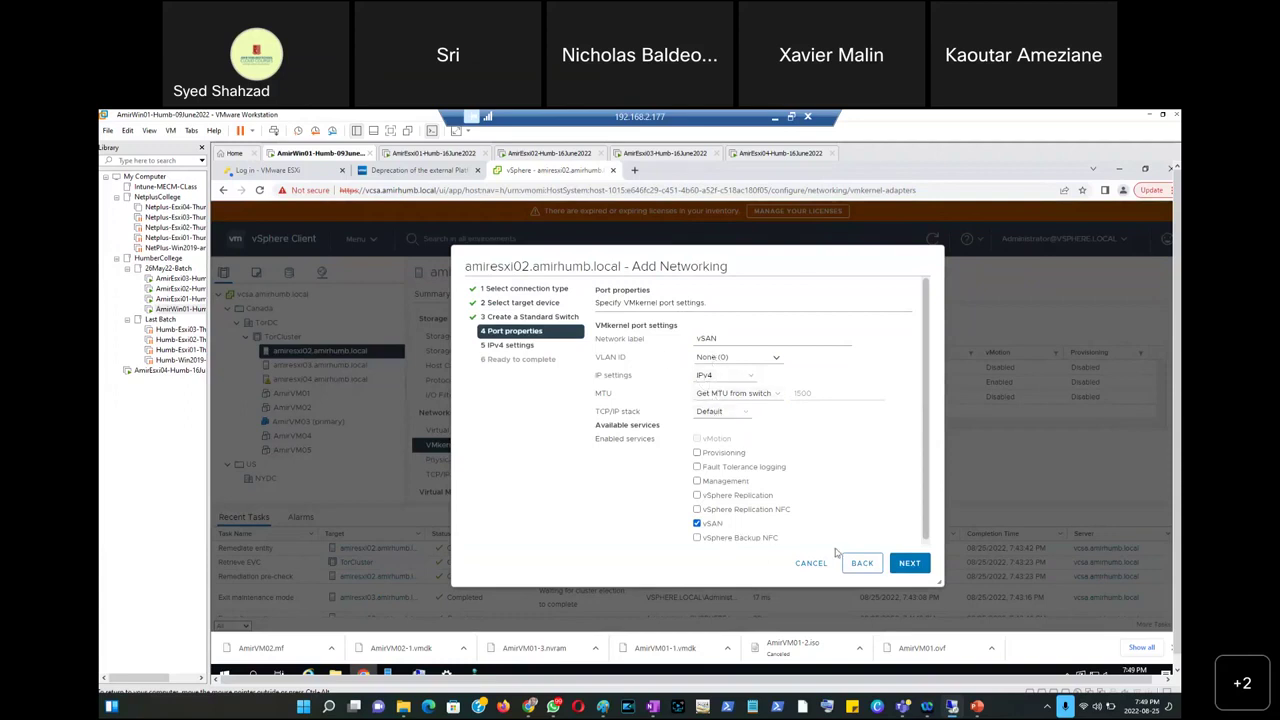
{"action": "left_click", "coordinate": [909, 564]}
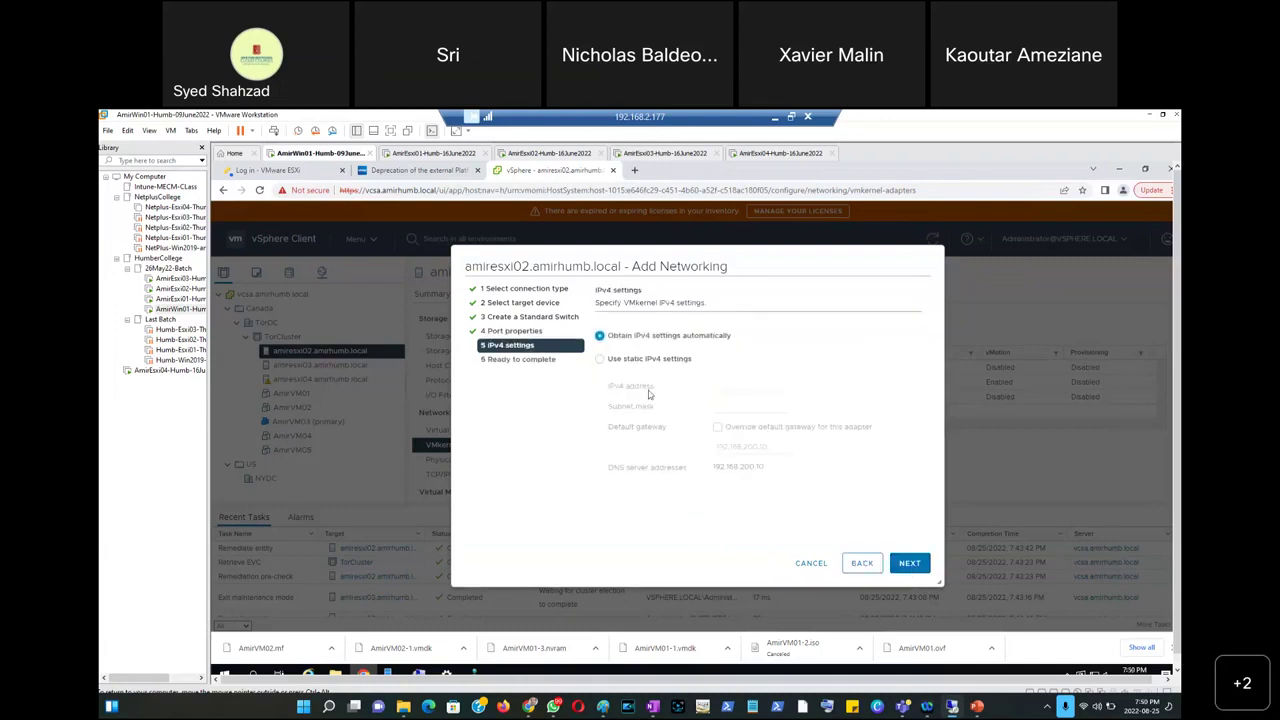
Give the adapter static IP 192.168.200.11, mask 255.255.255.0, and finish the wizard.
{"action": "left_click", "coordinate": [637, 360]}
{"action": "left_click", "coordinate": [718, 387]}
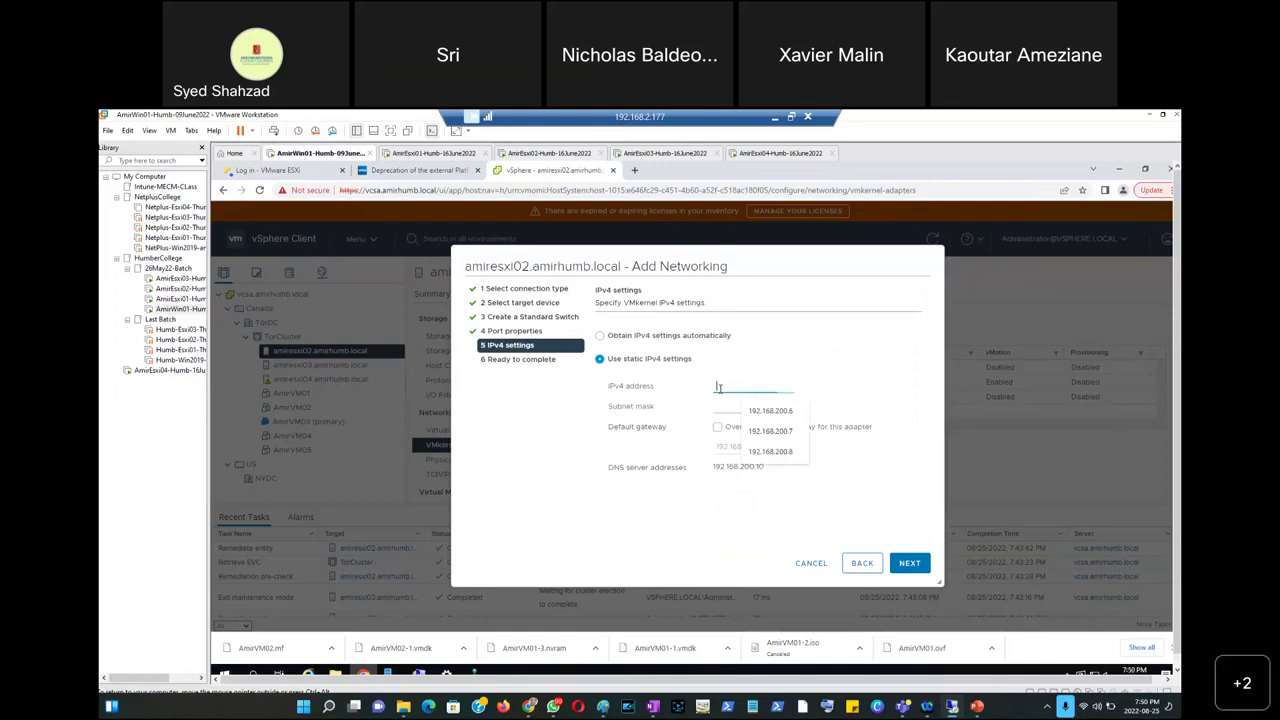
{"action": "left_click", "coordinate": [771, 412]}
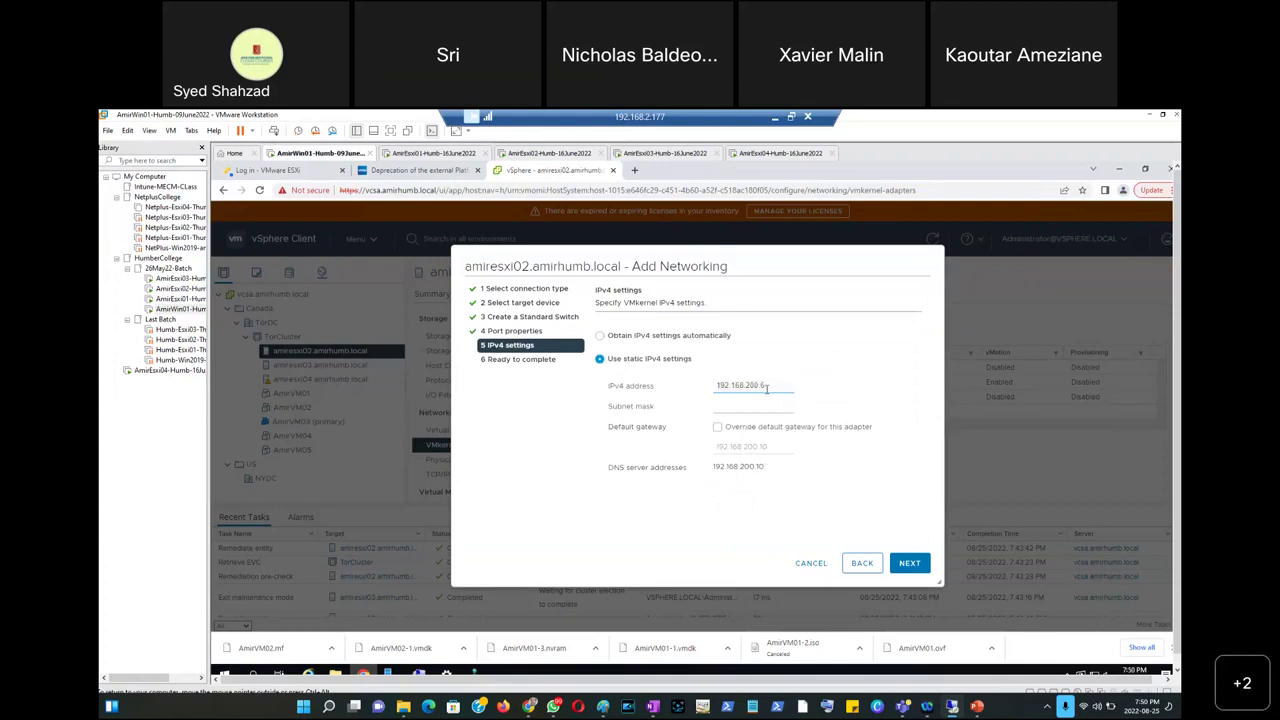
{"action": "key", "text": "BackSpace"}
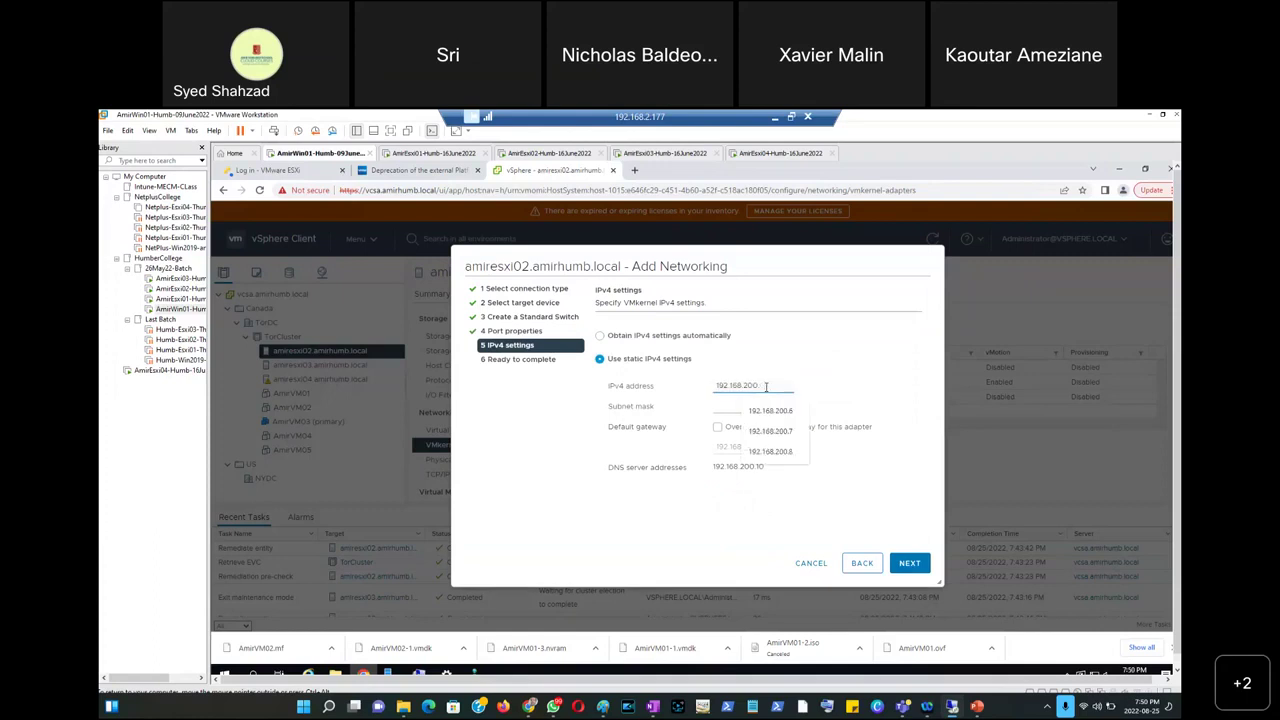
{"action": "type", "text": "11"}
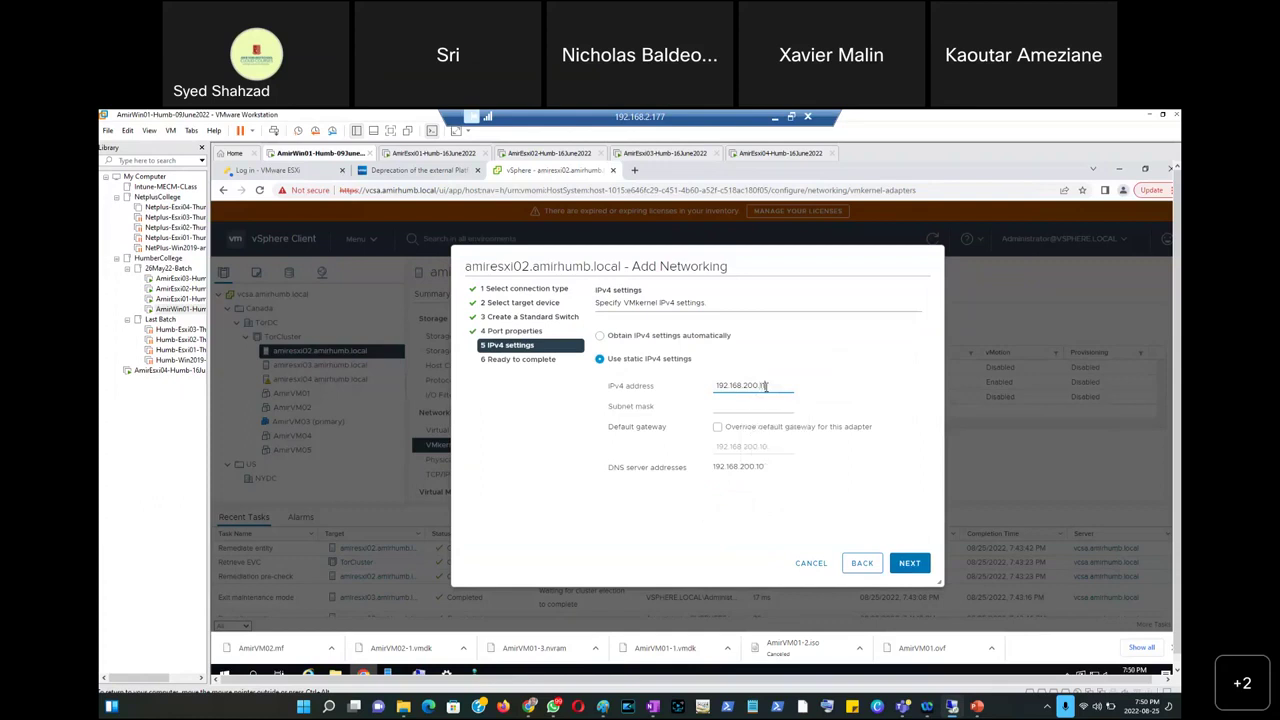
{"action": "left_click", "coordinate": [759, 406]}
{"action": "left_click", "coordinate": [765, 429]}
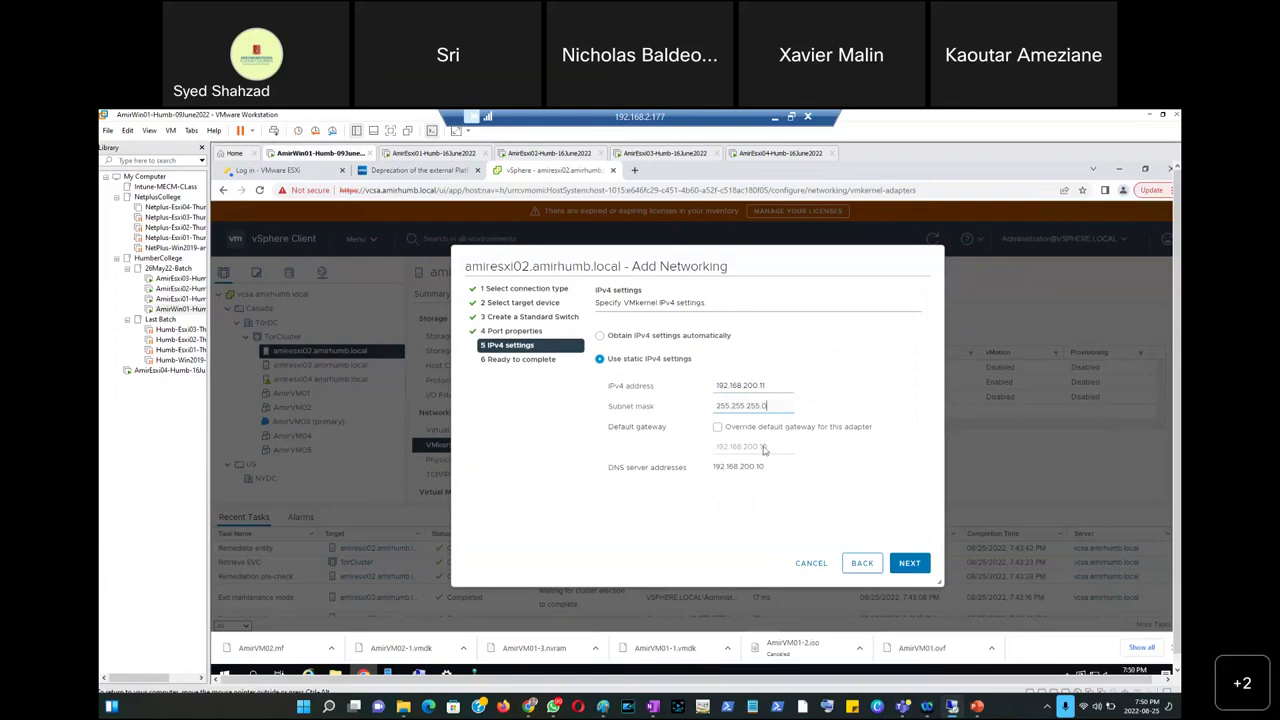
{"action": "left_click", "coordinate": [909, 564]}
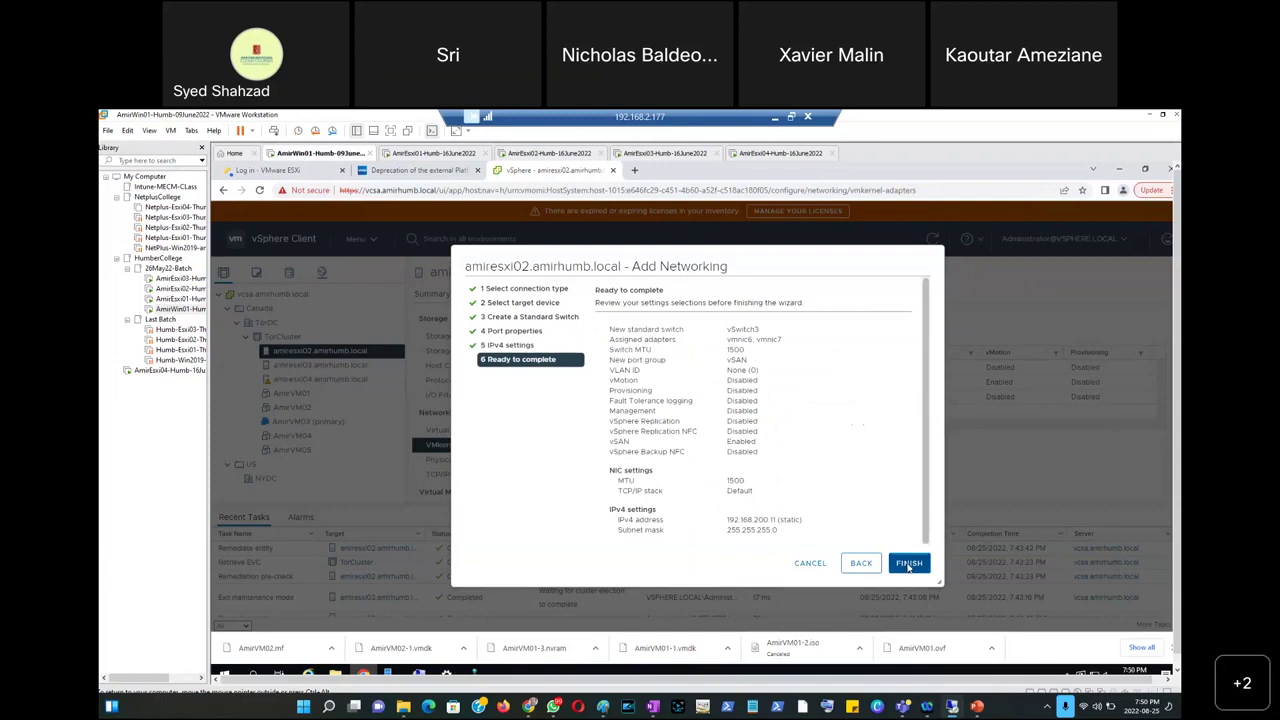
{"action": "left_click", "coordinate": [909, 564]}
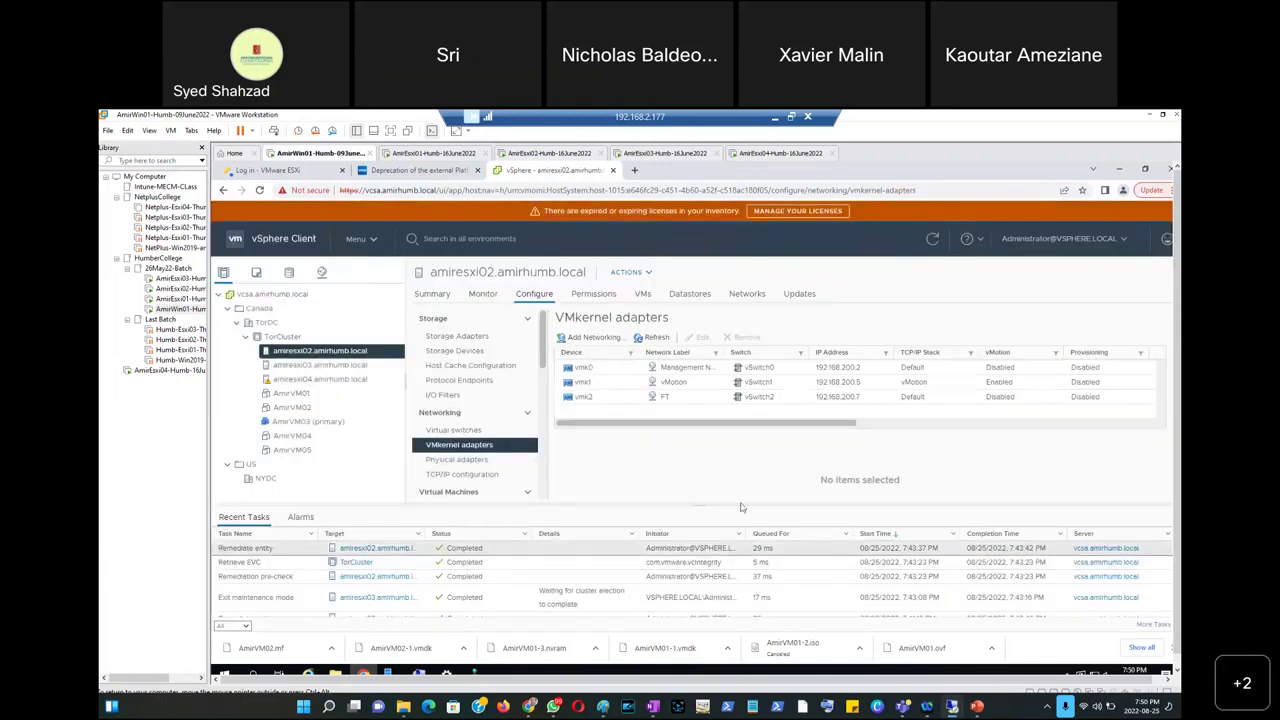
On amiresxi03, start a VMkernel adapter on a new standard switch using vmnic6 and vmnic7.
{"action": "left_click", "coordinate": [322, 365]}
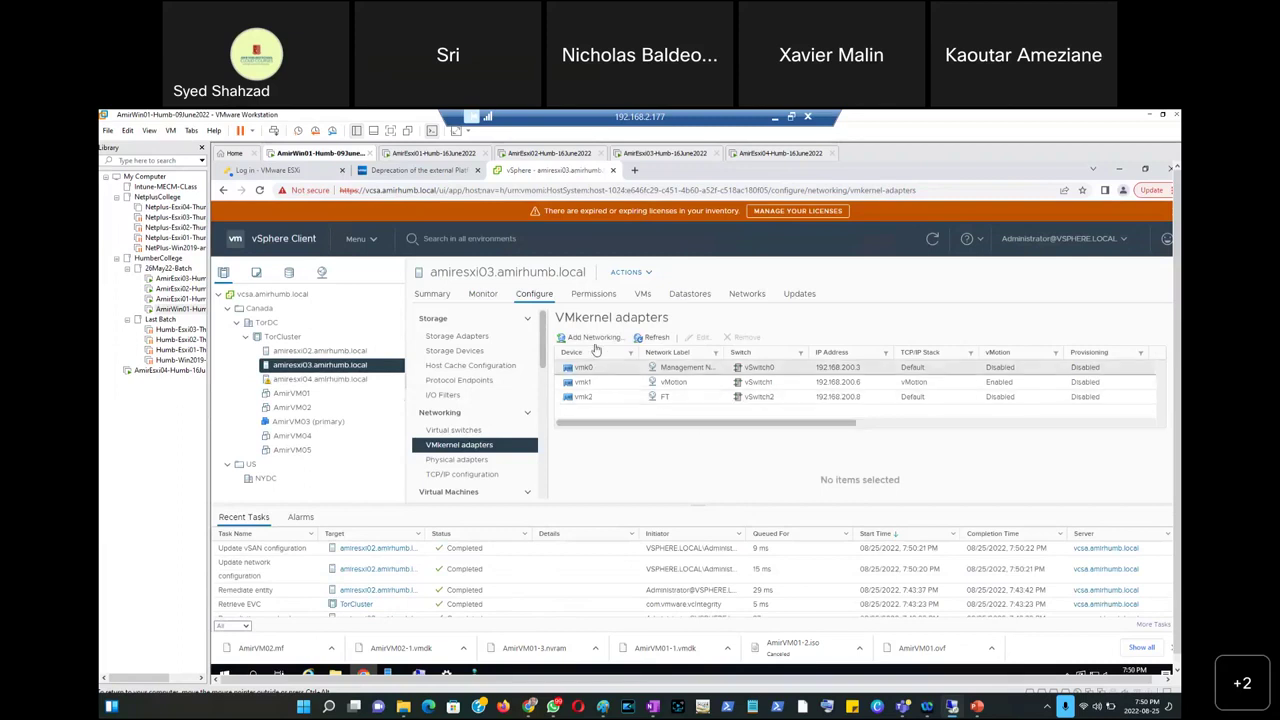
{"action": "left_click", "coordinate": [592, 338]}
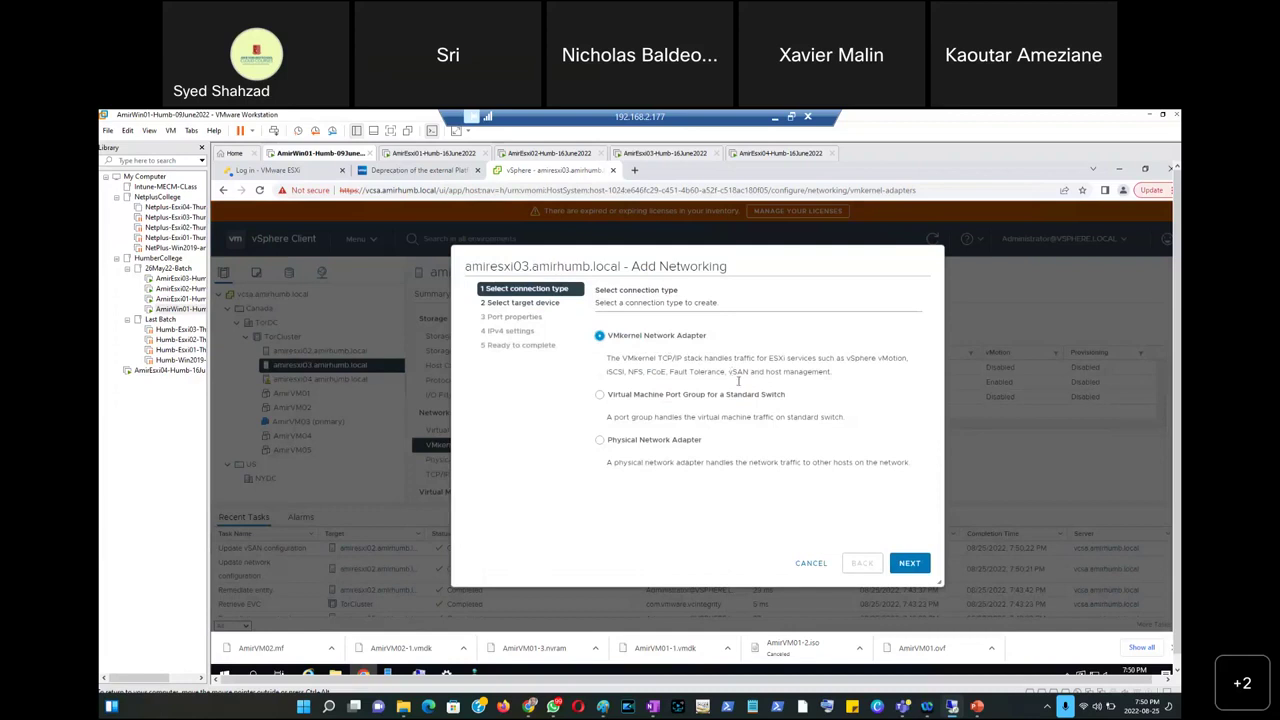
{"action": "left_click", "coordinate": [909, 563]}
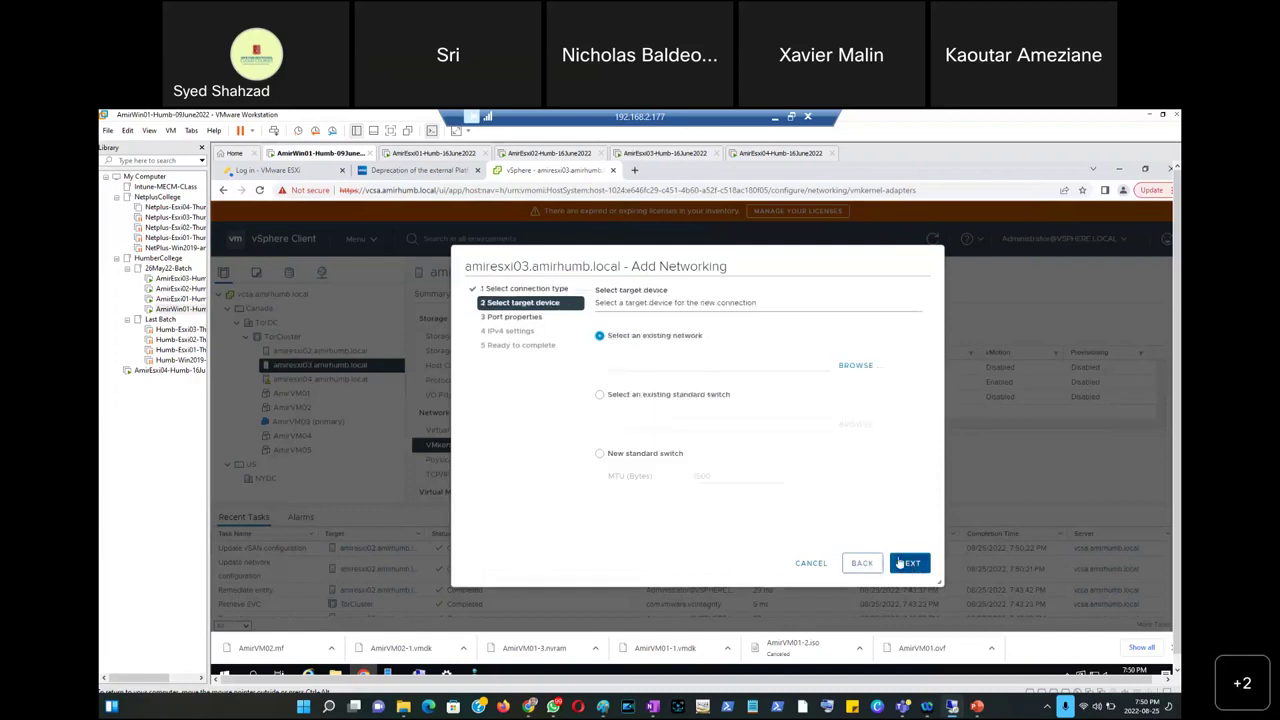
{"action": "left_click", "coordinate": [632, 458]}
{"action": "left_click", "coordinate": [910, 564]}
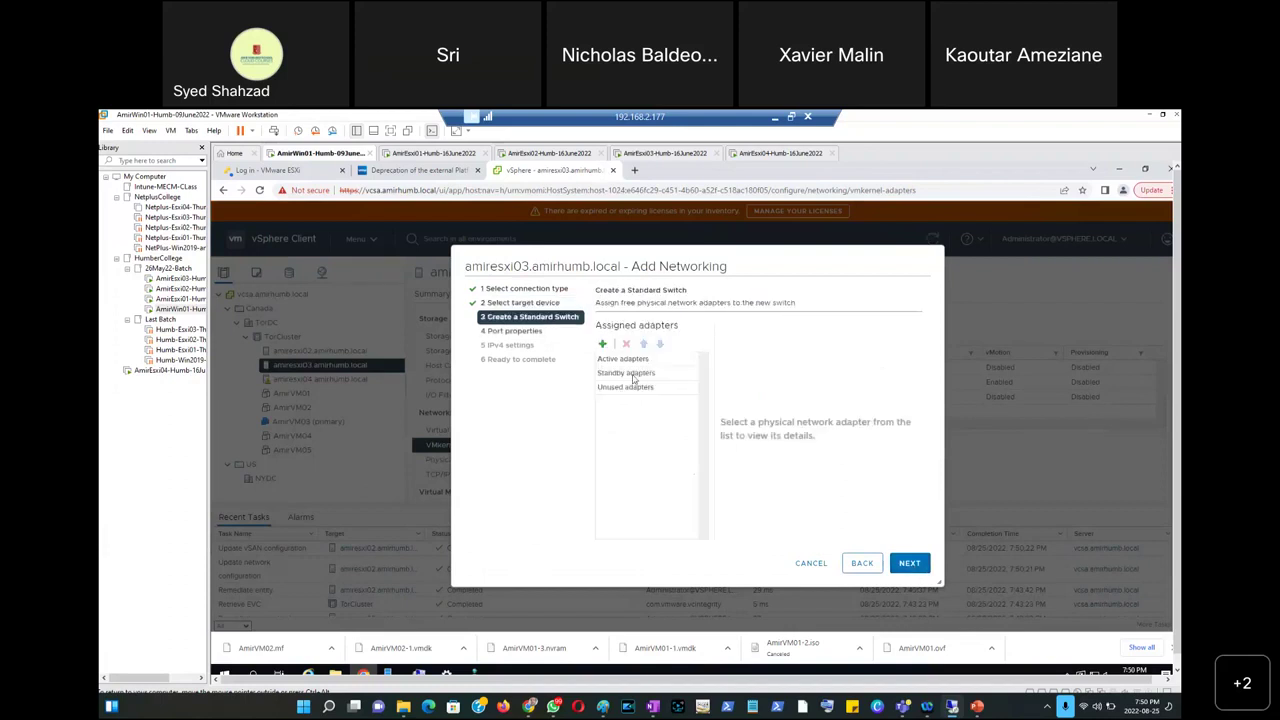
{"action": "left_click", "coordinate": [602, 345]}
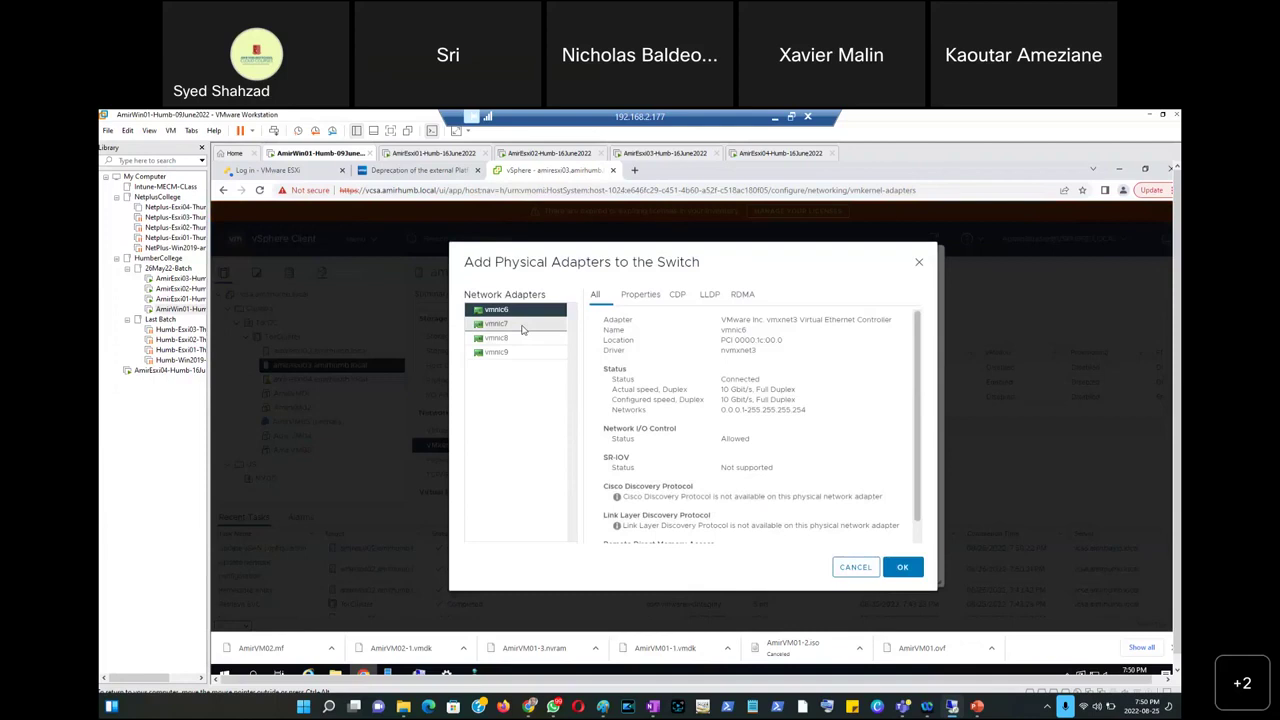
{"action": "left_click", "coordinate": [522, 330], "text": "ctrl"}
{"action": "left_click", "coordinate": [905, 568]}
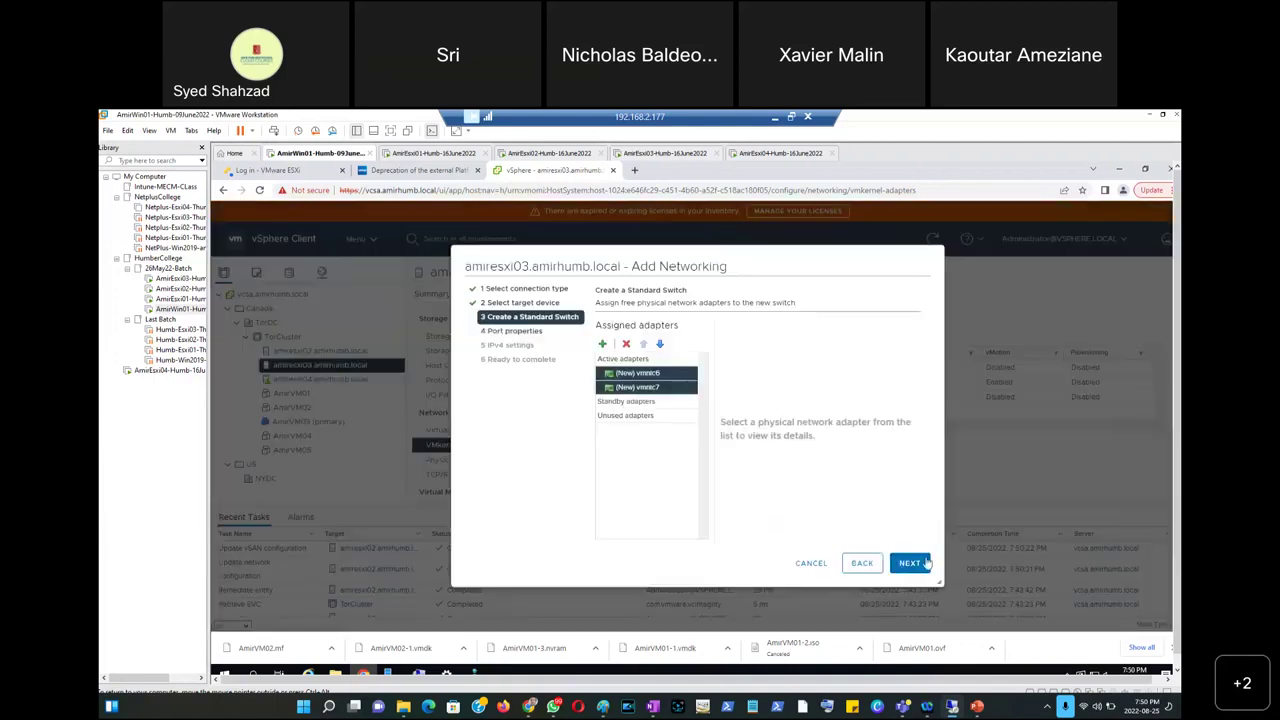
Label the port group vSAN and enable vSAN traffic on the adapter.
{"action": "left_click", "coordinate": [922, 566]}
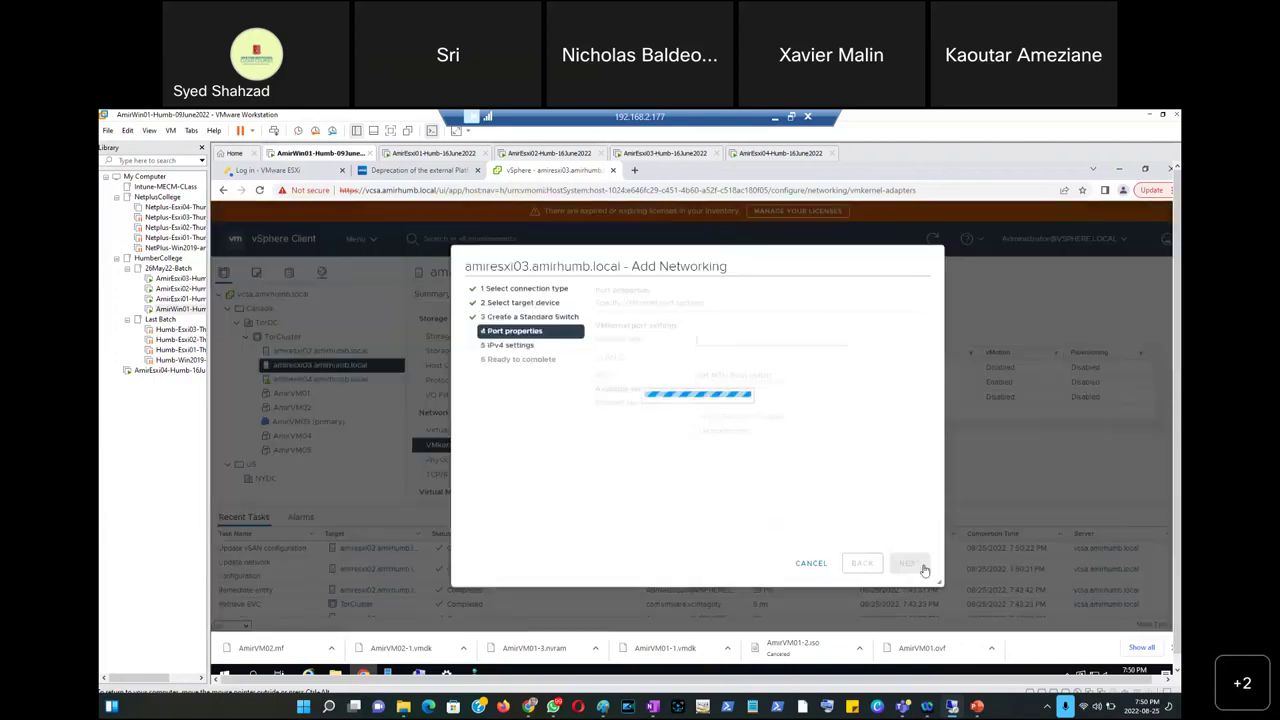
{"action": "type", "text": "vSAN"}
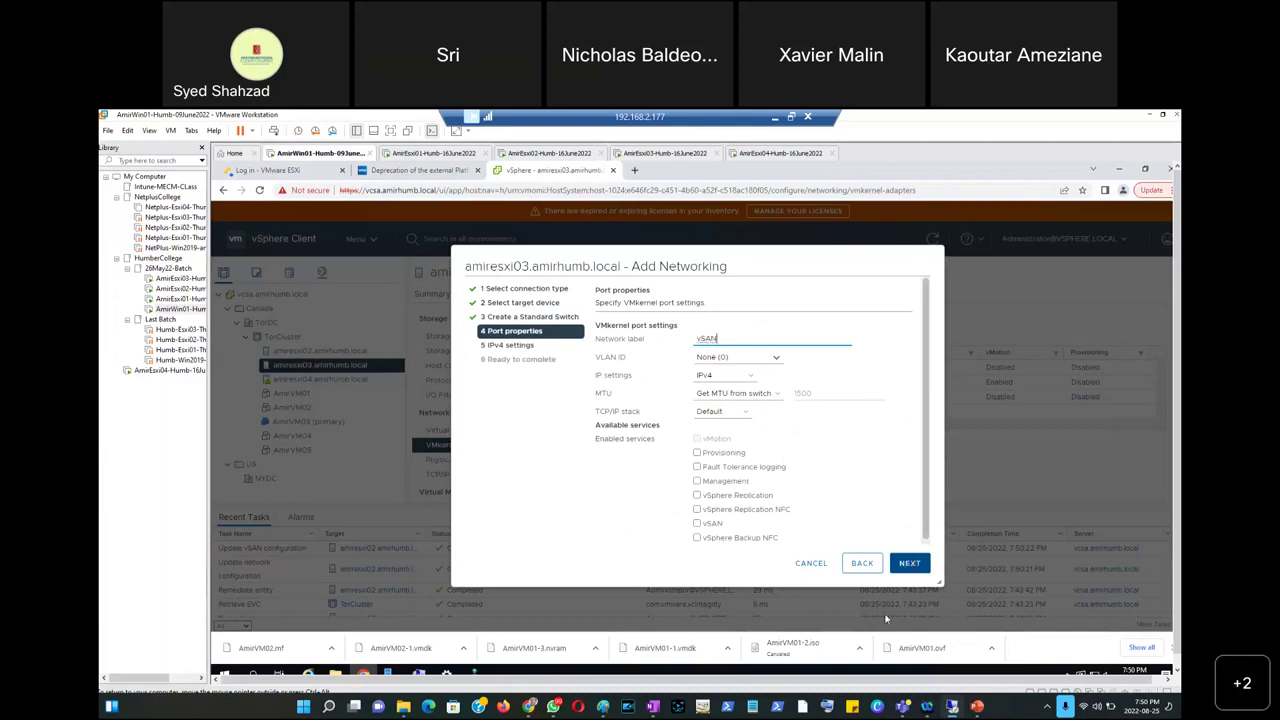
{"action": "left_click", "coordinate": [698, 527]}
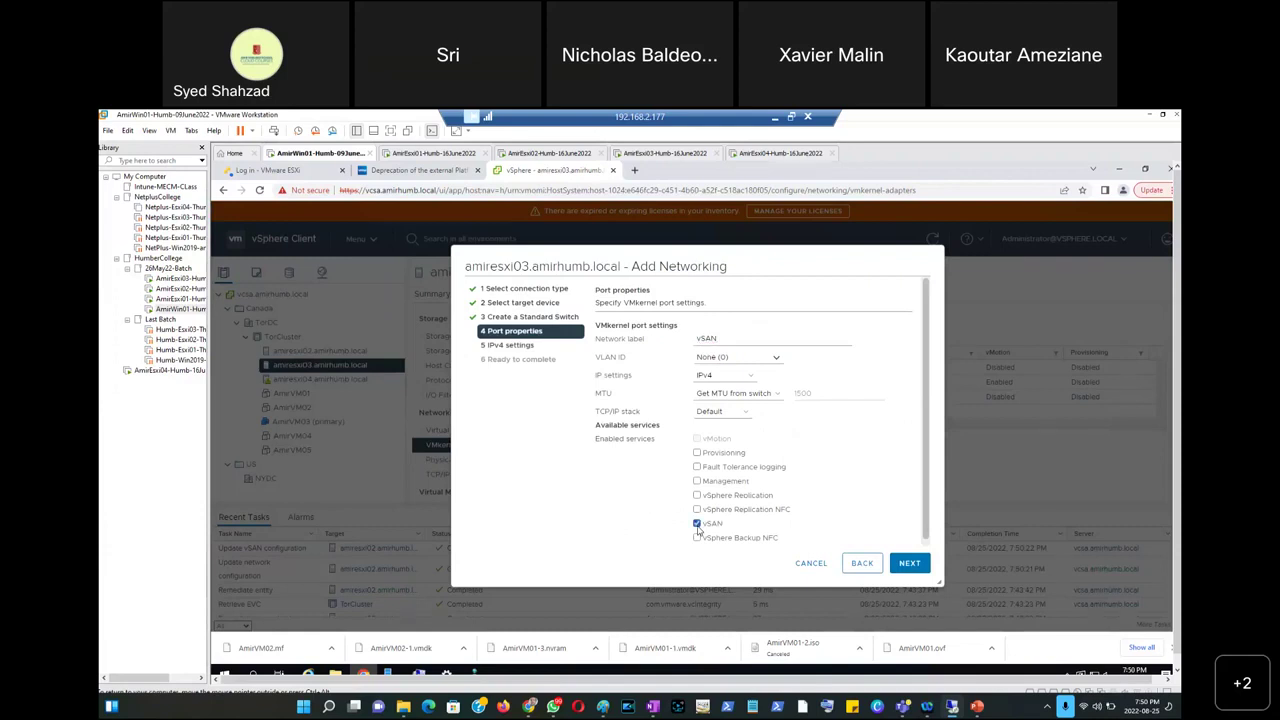
{"action": "left_click", "coordinate": [909, 563]}
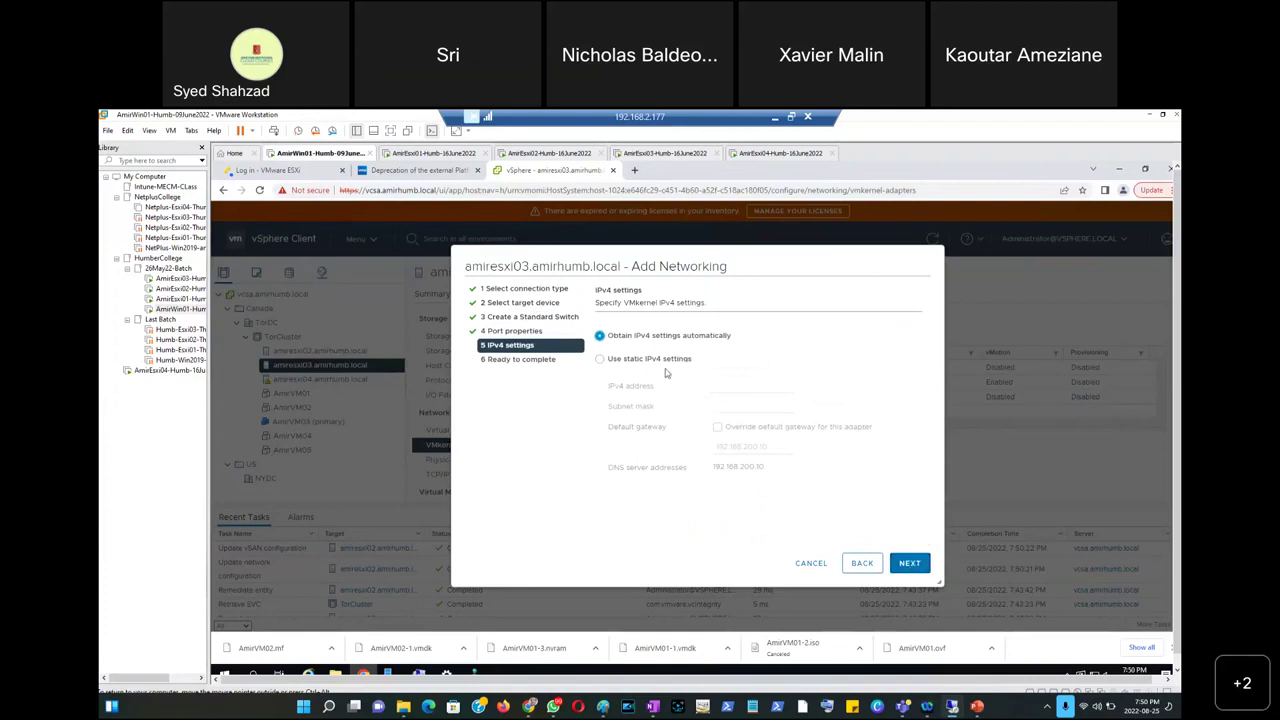
Set static IP 192.168.200.12 with mask 255.255.255.0 and create the adapter.
{"action": "left_click", "coordinate": [658, 364]}
{"action": "left_click", "coordinate": [718, 384]}
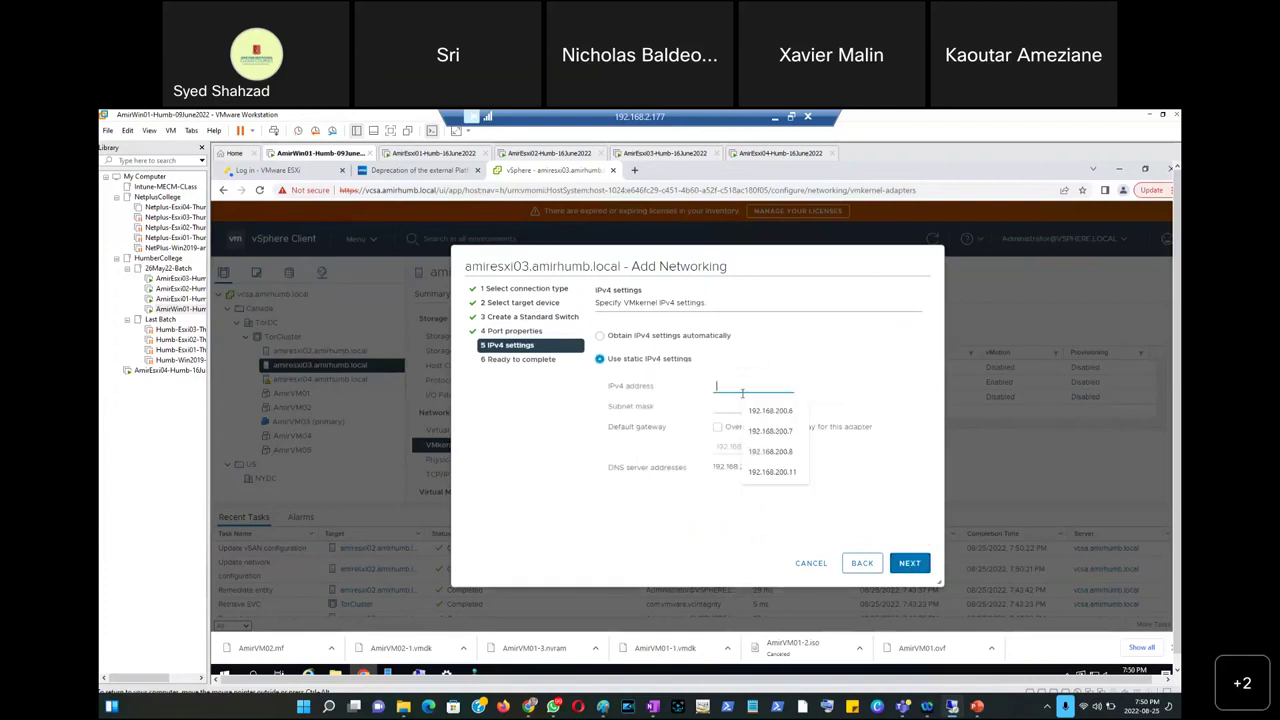
{"action": "left_click", "coordinate": [777, 412]}
{"action": "key", "text": "BackSpace"}
{"action": "type", "text": "12"}
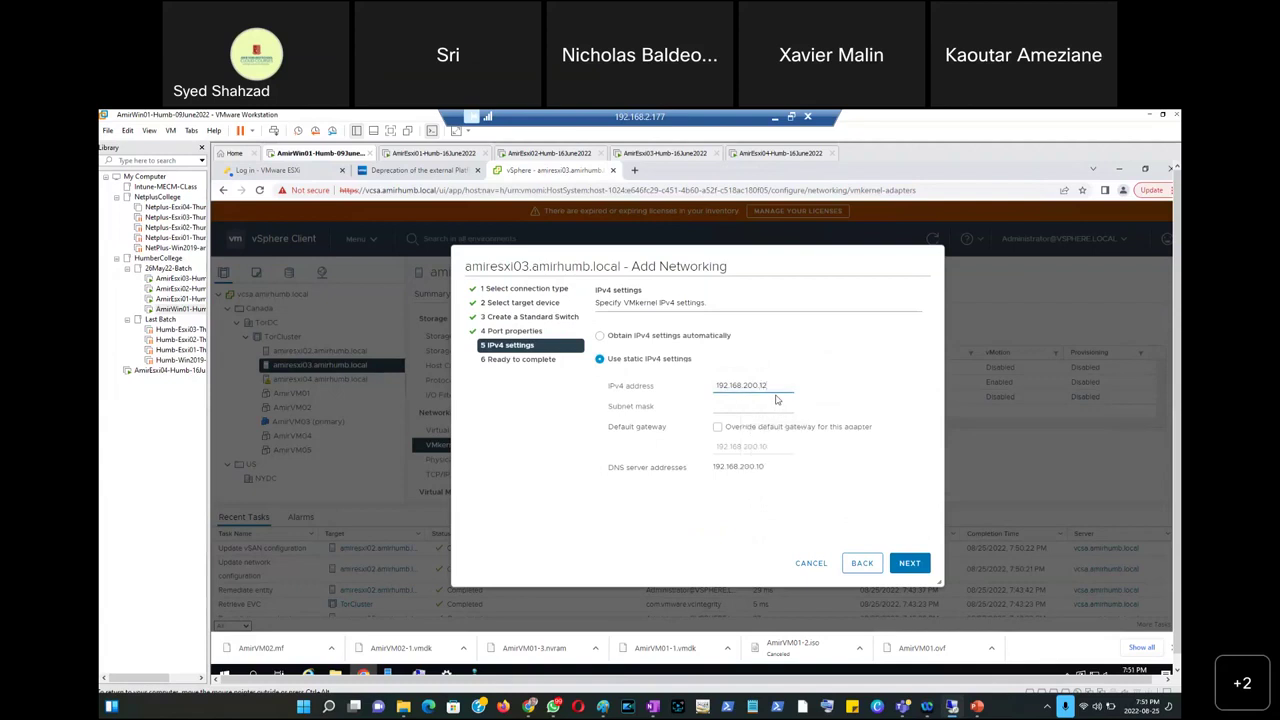
{"action": "left_click", "coordinate": [773, 407]}
{"action": "left_click", "coordinate": [776, 429]}
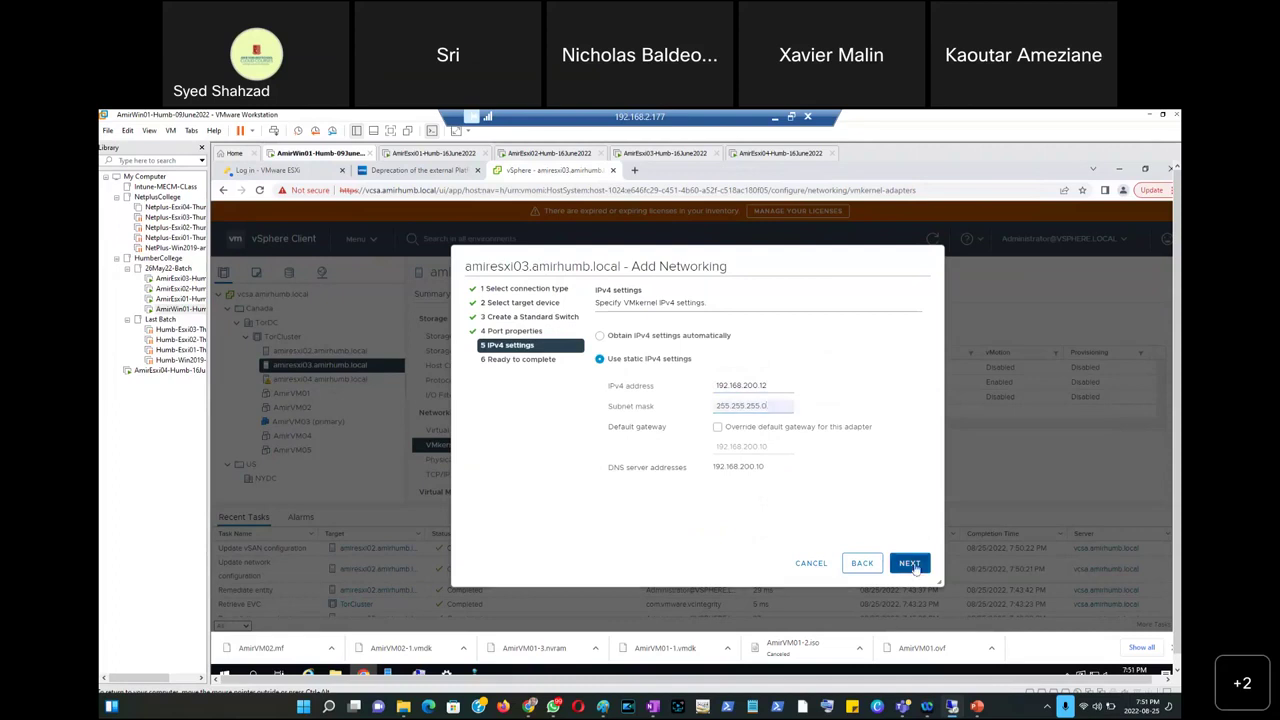
{"action": "left_click", "coordinate": [911, 564]}
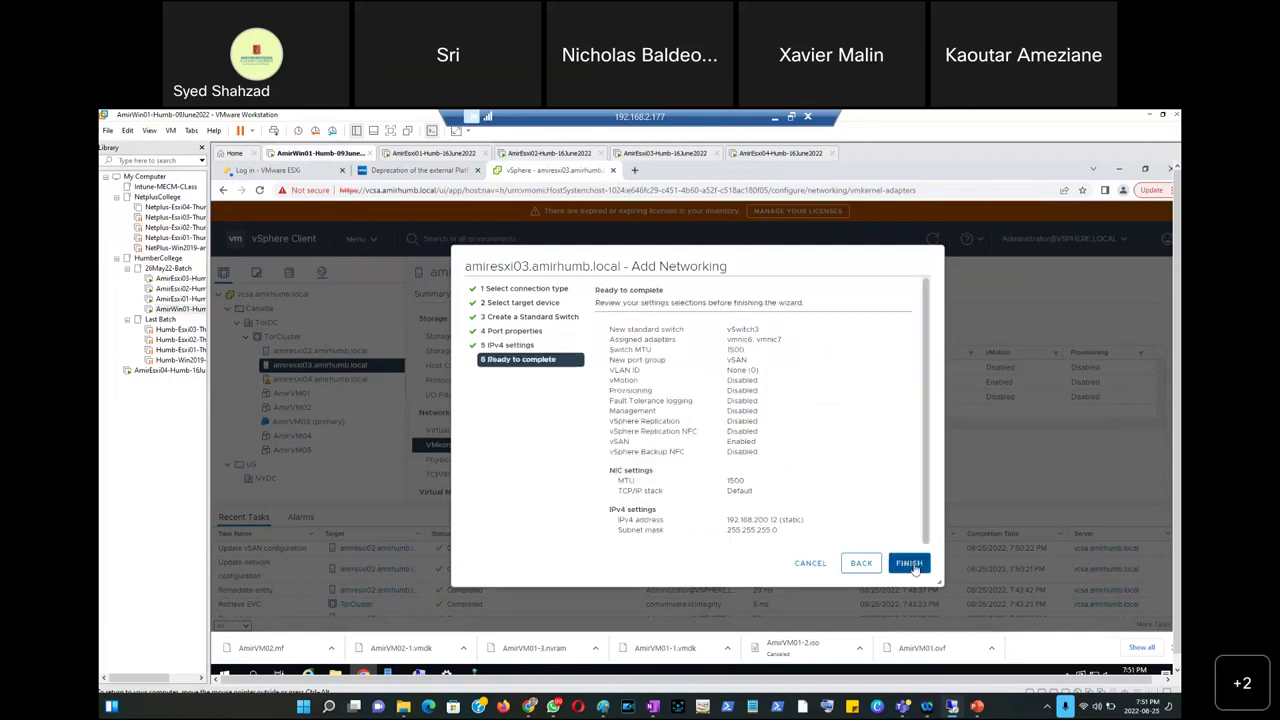
{"action": "left_click", "coordinate": [911, 564]}
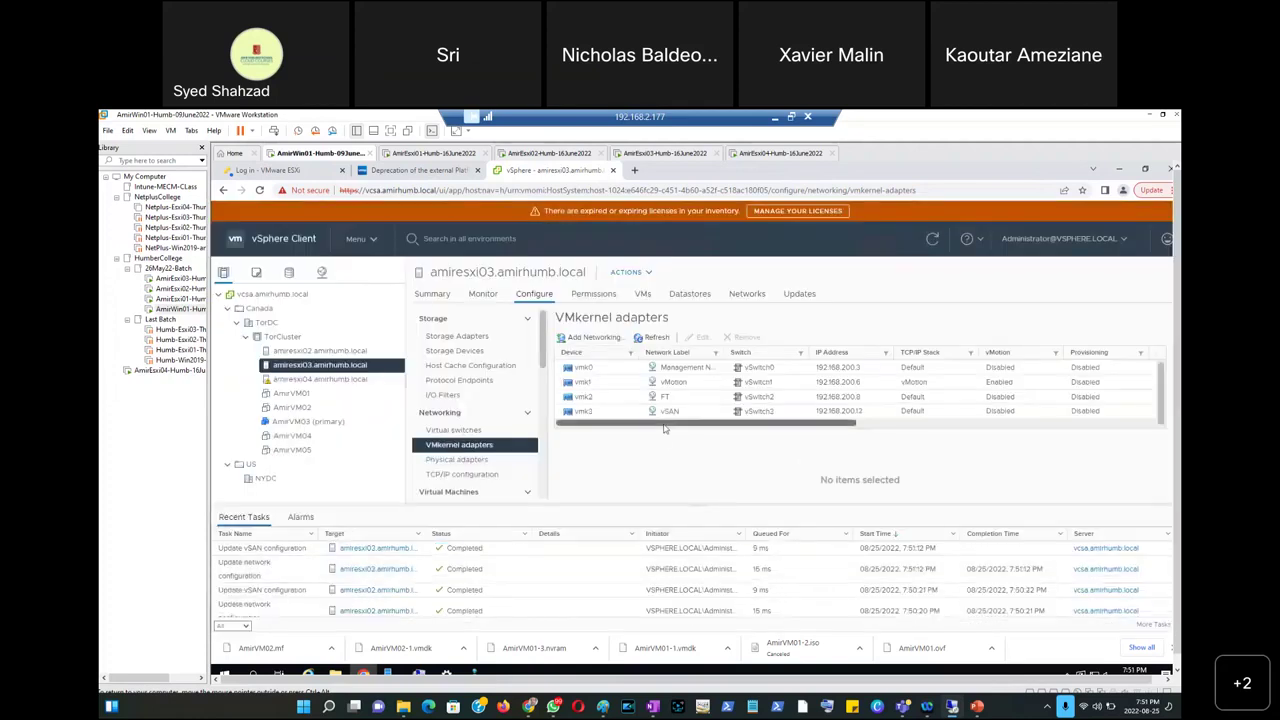
Check amiresxi02's new vSAN adapter, then view amiresxi04's VMkernel adapters, showing only vmk0.
{"action": "left_click", "coordinate": [314, 357]}
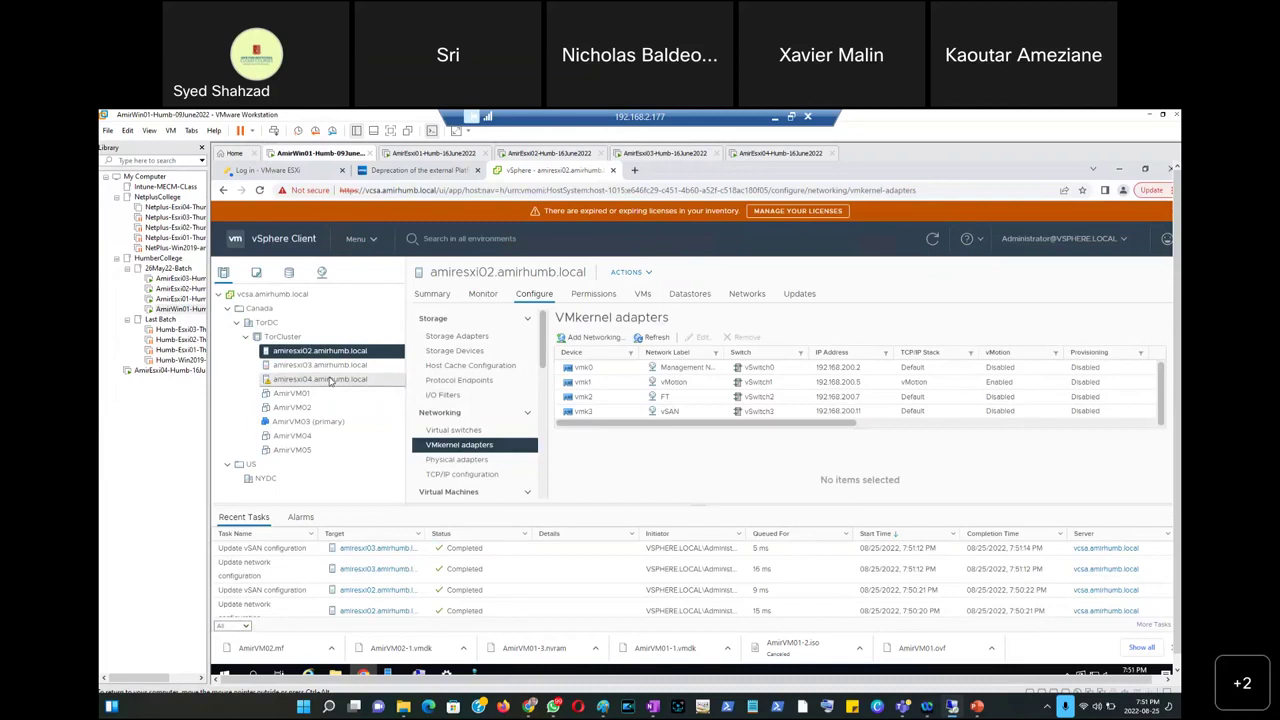
{"action": "left_click", "coordinate": [330, 380]}
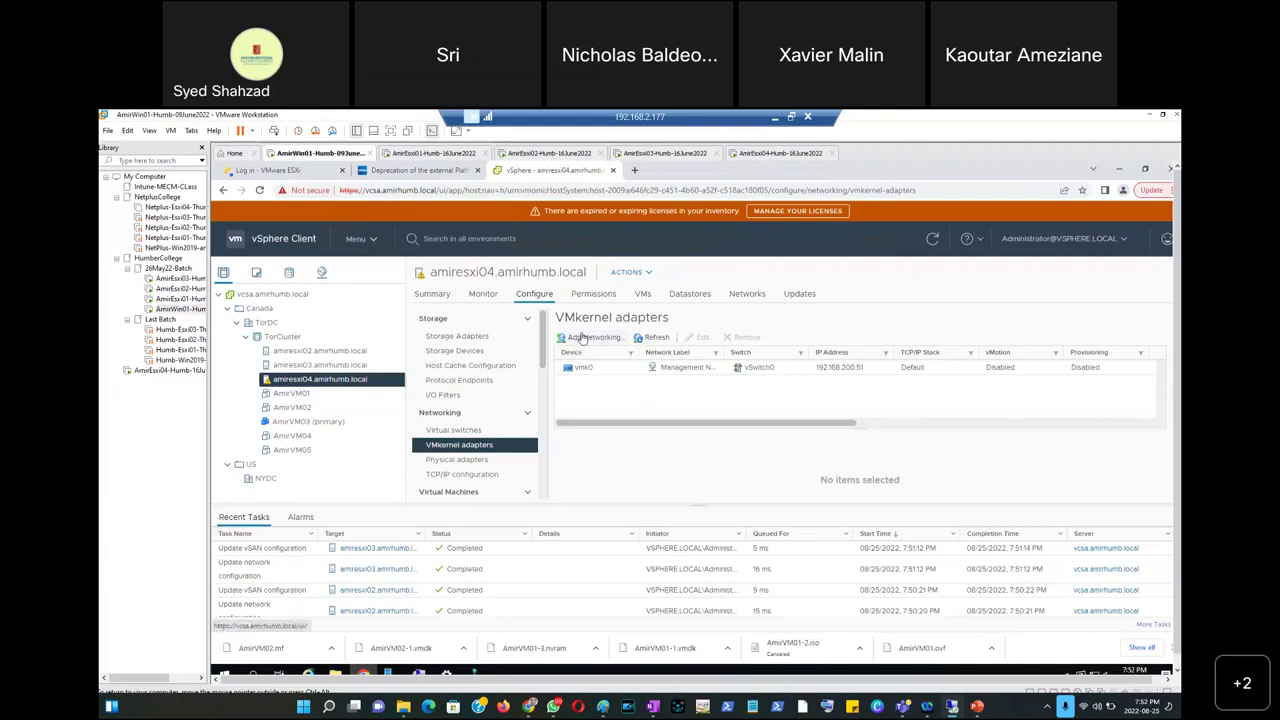
On amiresxi04, start a VMkernel adapter on a new standard switch with vmnic1 and vmnic2 active.
{"action": "left_click", "coordinate": [583, 337]}
{"action": "left_click", "coordinate": [647, 441]}
{"action": "left_click", "coordinate": [636, 337]}
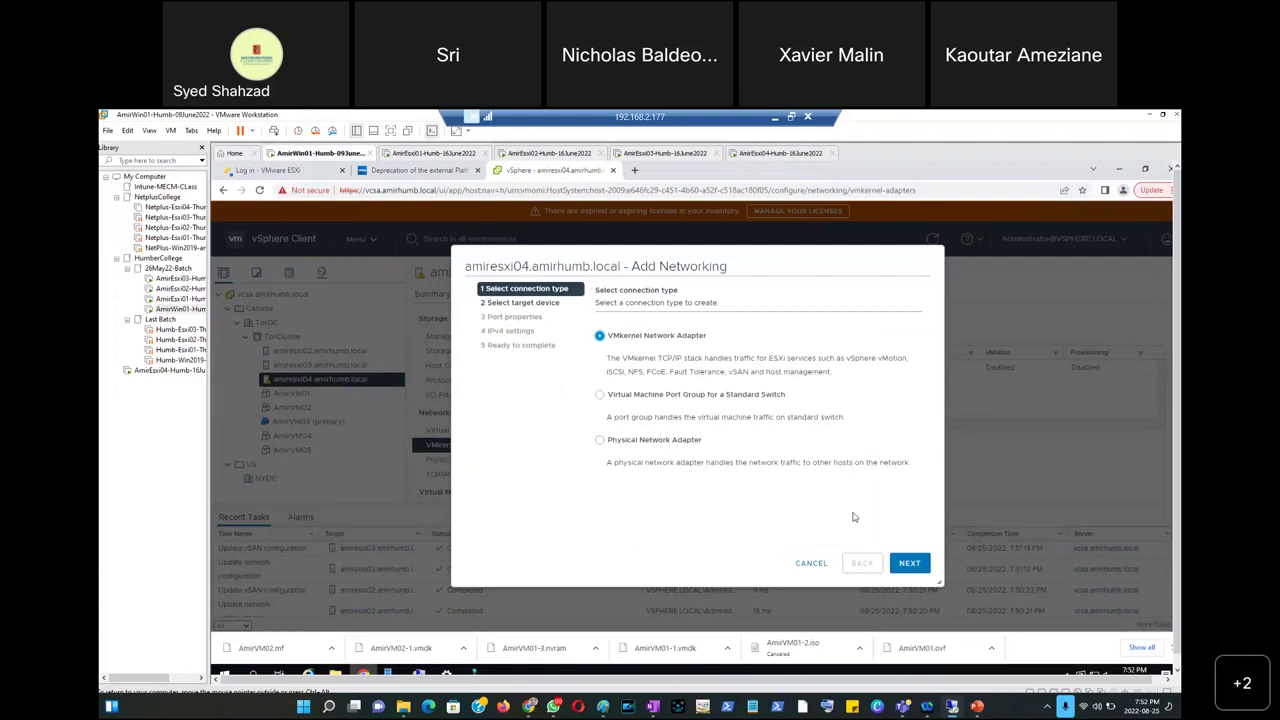
{"action": "left_click", "coordinate": [910, 563]}
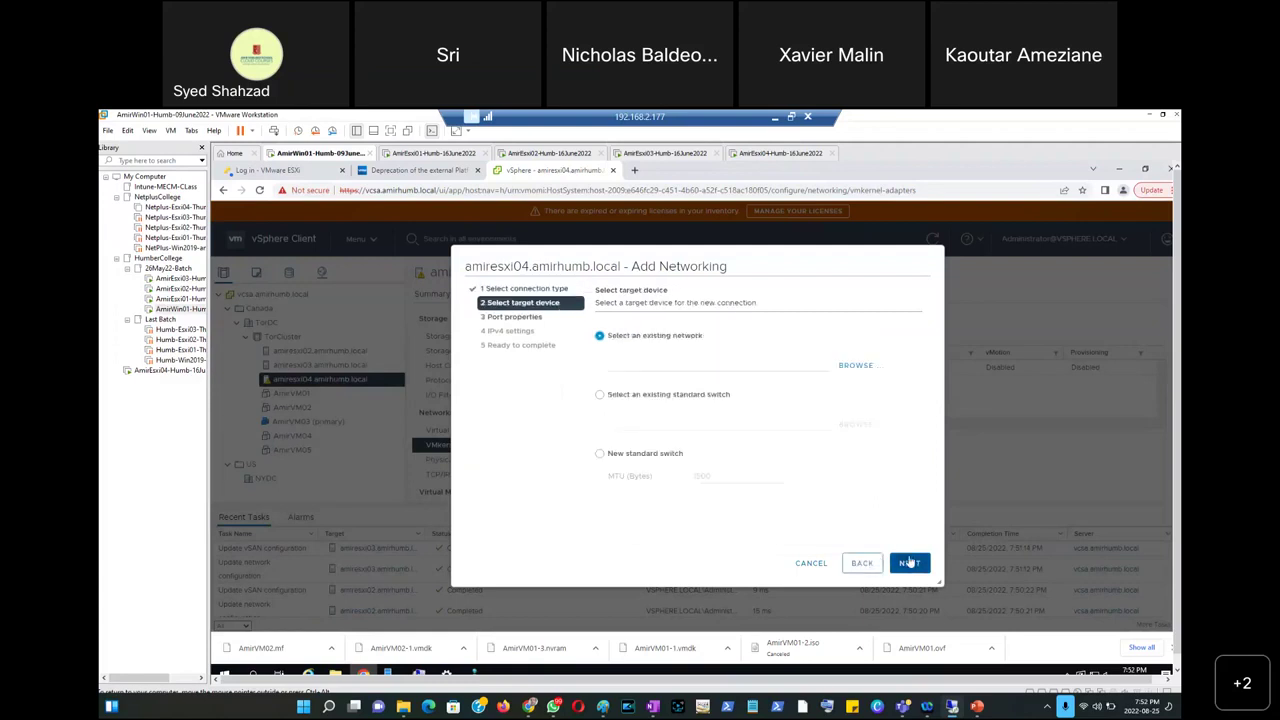
{"action": "left_click", "coordinate": [641, 454]}
{"action": "left_click", "coordinate": [908, 566]}
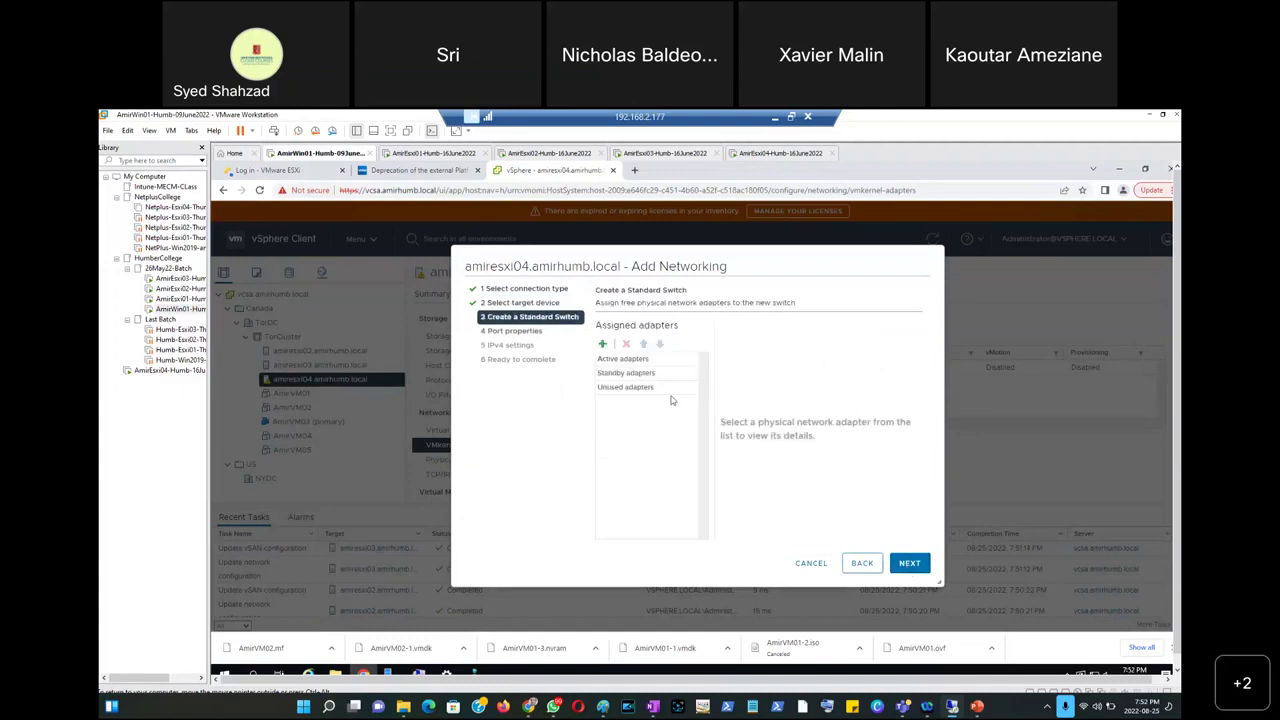
{"action": "left_click", "coordinate": [604, 345]}
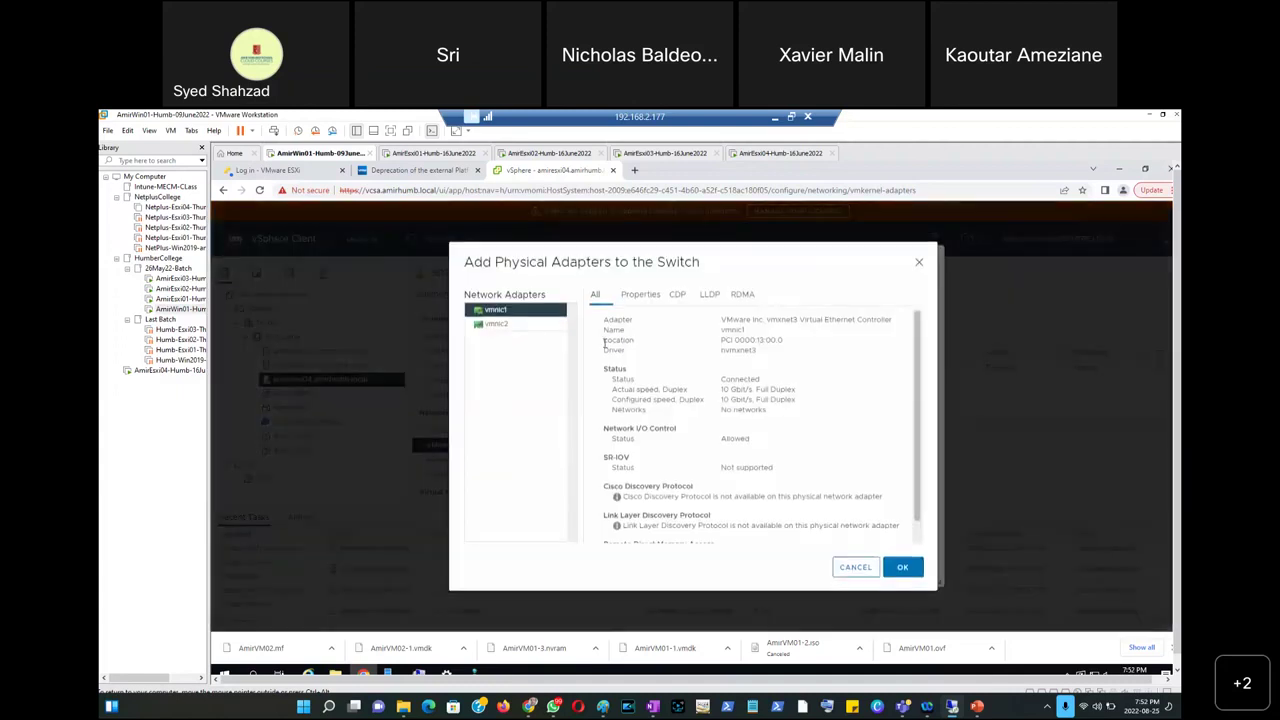
{"action": "left_click", "coordinate": [535, 325], "text": "ctrl"}
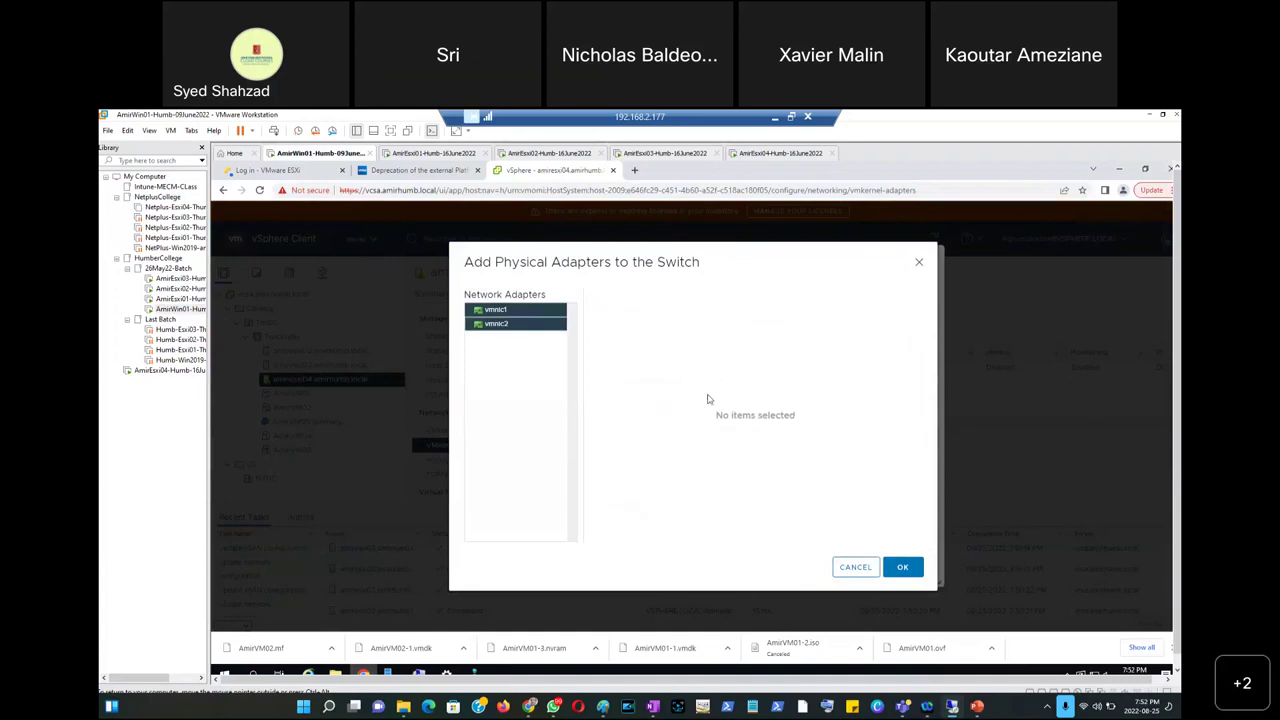
{"action": "left_click", "coordinate": [903, 570]}
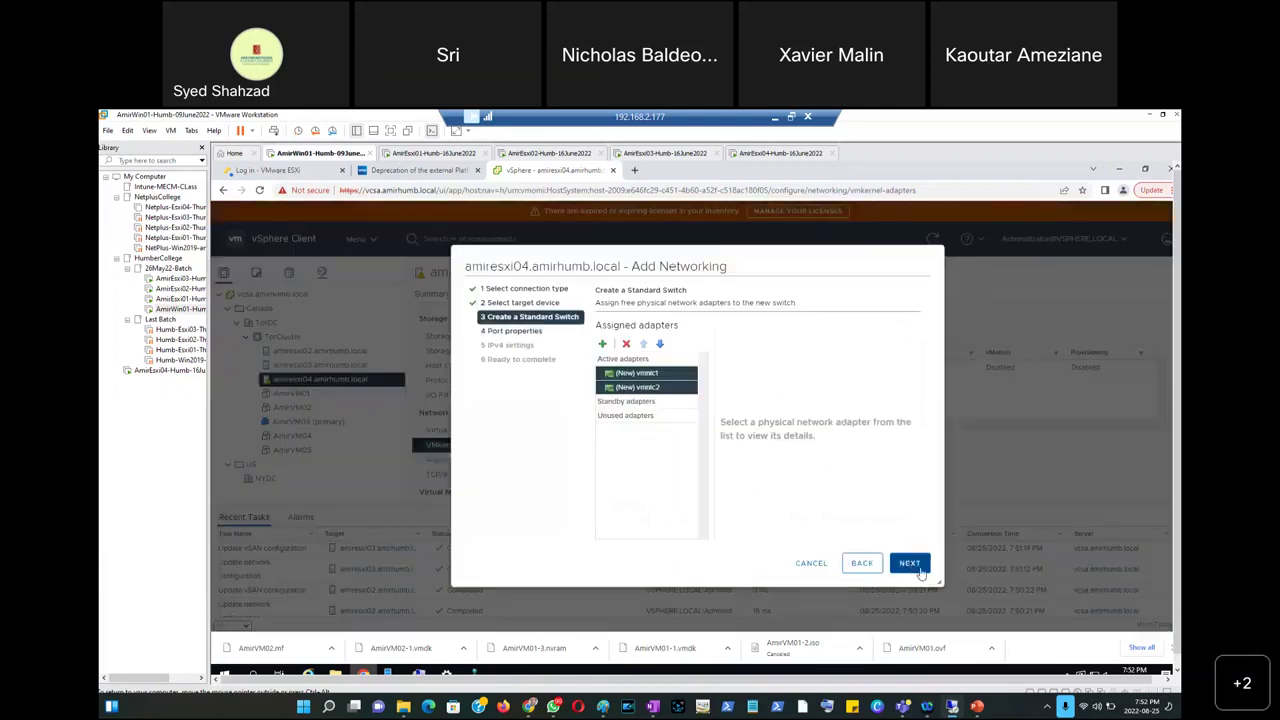
Label the port group vSAN and enable the vSAN service.
{"action": "left_click", "coordinate": [909, 563]}
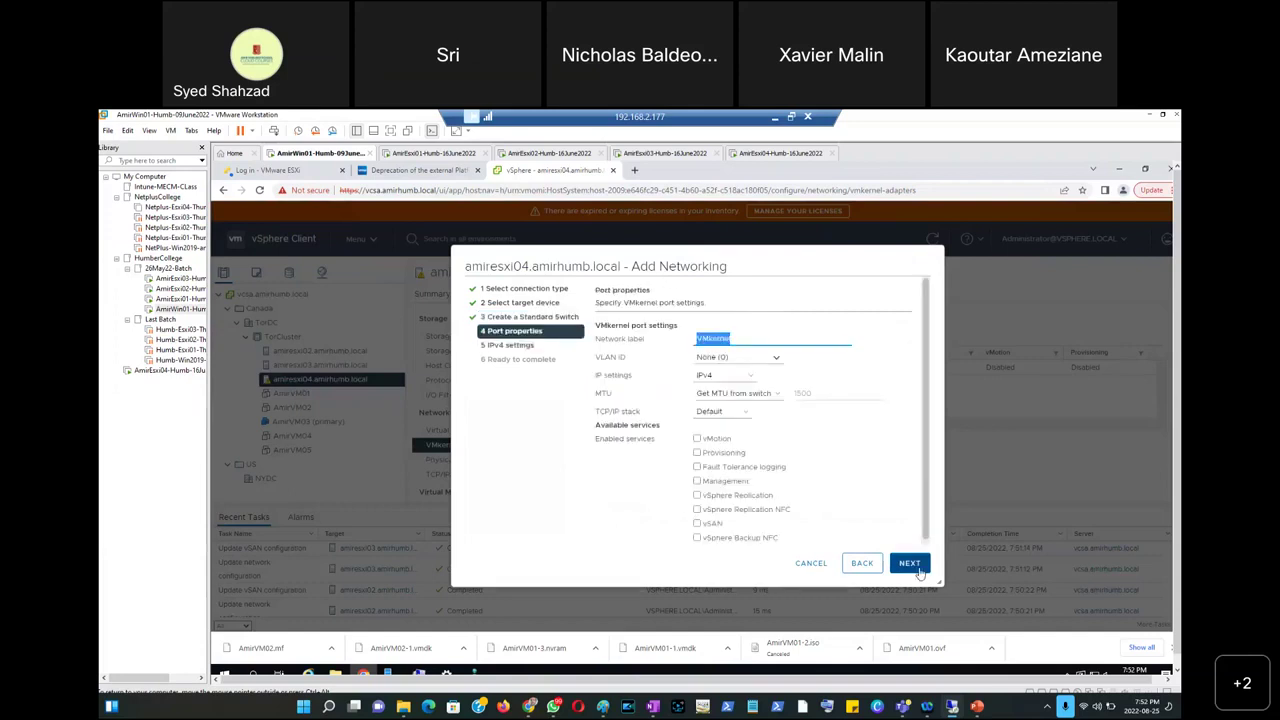
{"action": "type", "text": "vSAN"}
{"action": "left_click", "coordinate": [712, 523]}
{"action": "left_click", "coordinate": [909, 564]}
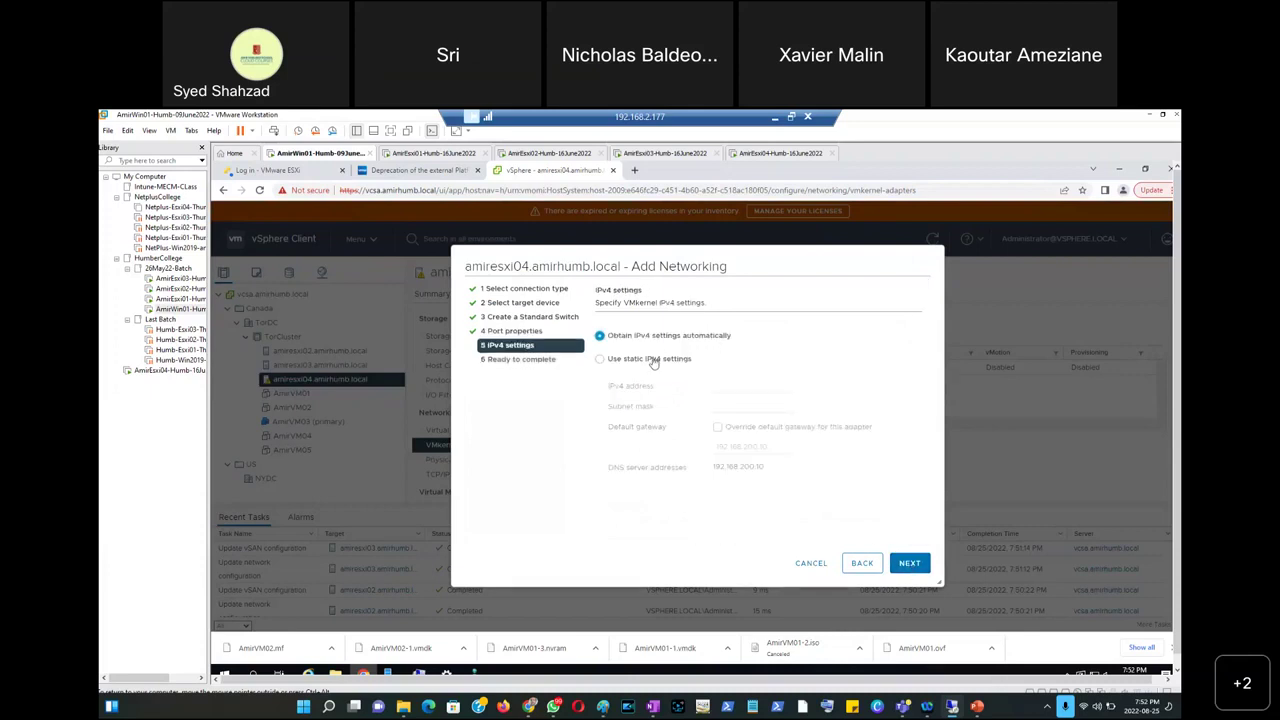
Set static IP 192.168.200.13 with mask 255.255.255.0 and create the adapter.
{"action": "left_click", "coordinate": [650, 359]}
{"action": "left_click", "coordinate": [745, 386]}
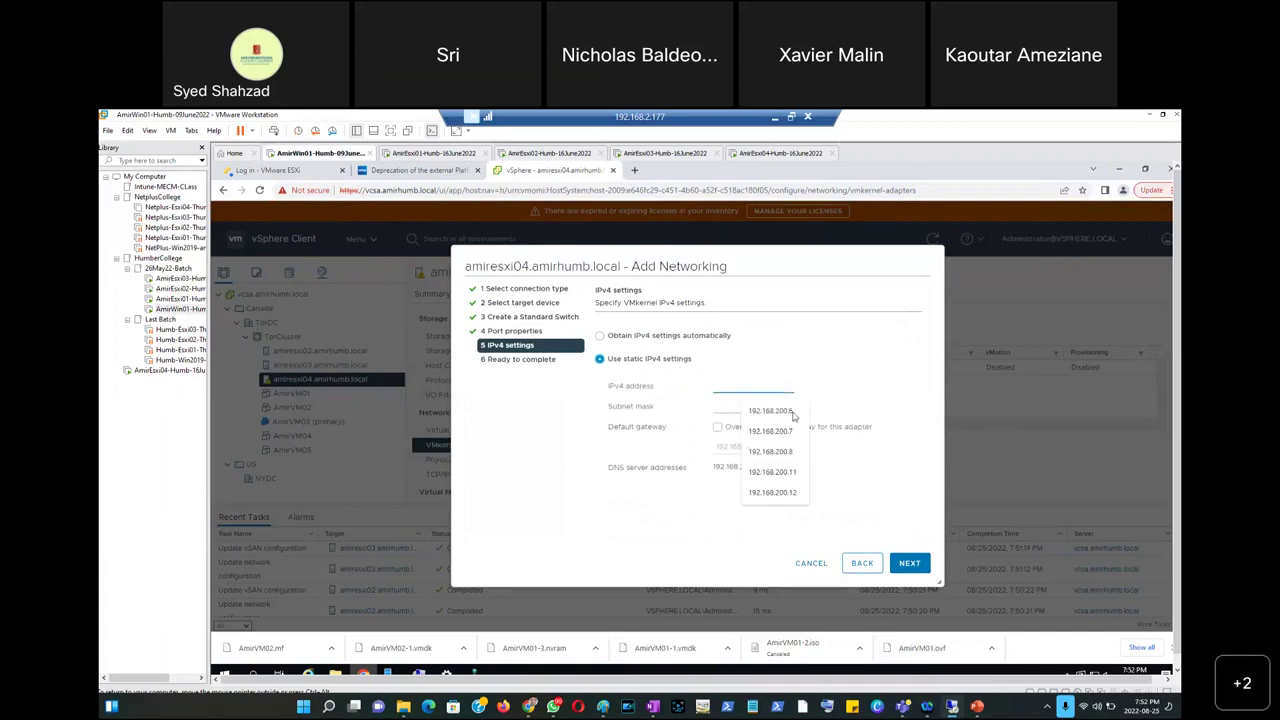
{"action": "left_click", "coordinate": [772, 410]}
{"action": "key", "text": "BackSpace"}
{"action": "type", "text": "13"}
{"action": "left_click", "coordinate": [760, 406]}
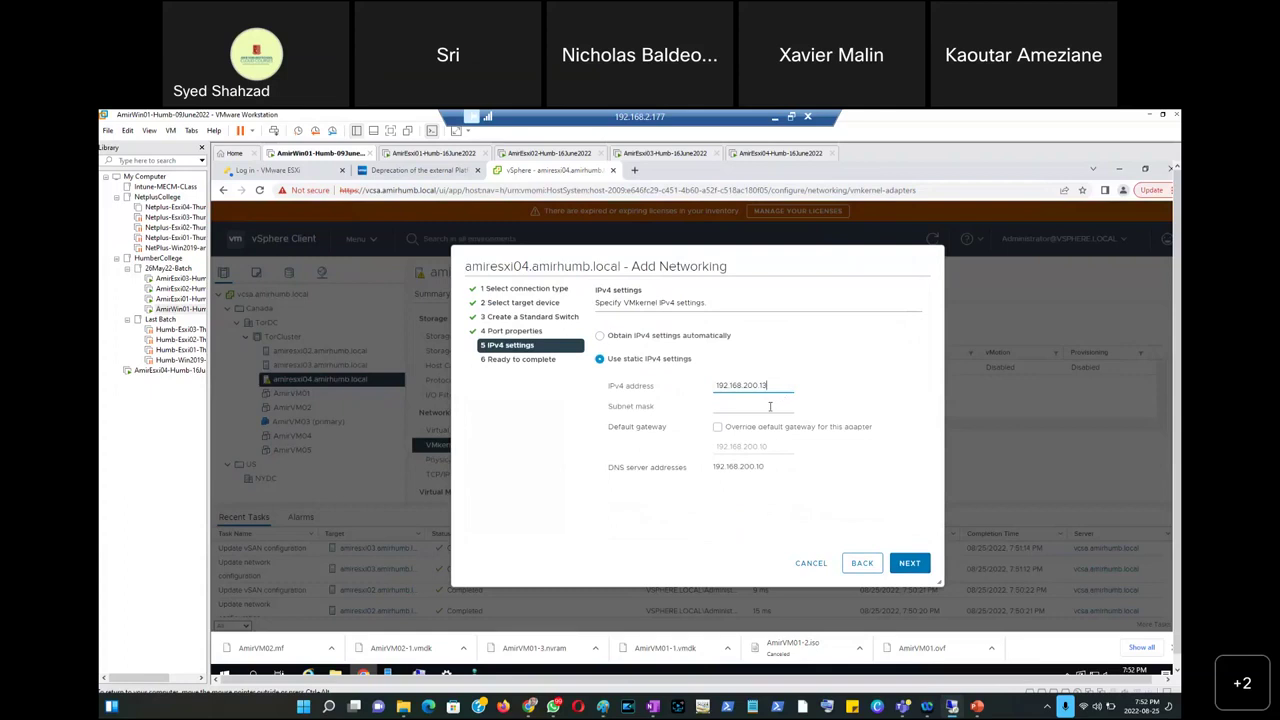
{"action": "left_click", "coordinate": [789, 451]}
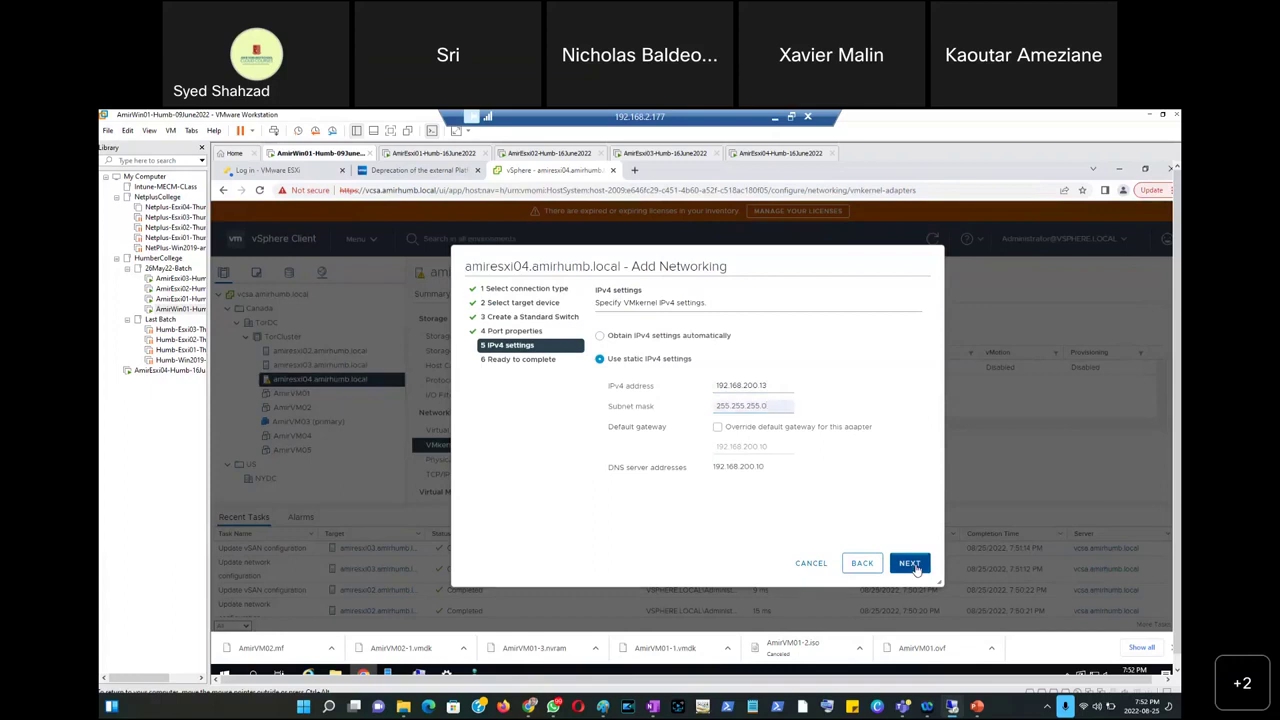
{"action": "left_click", "coordinate": [910, 564]}
{"action": "left_click", "coordinate": [910, 564]}
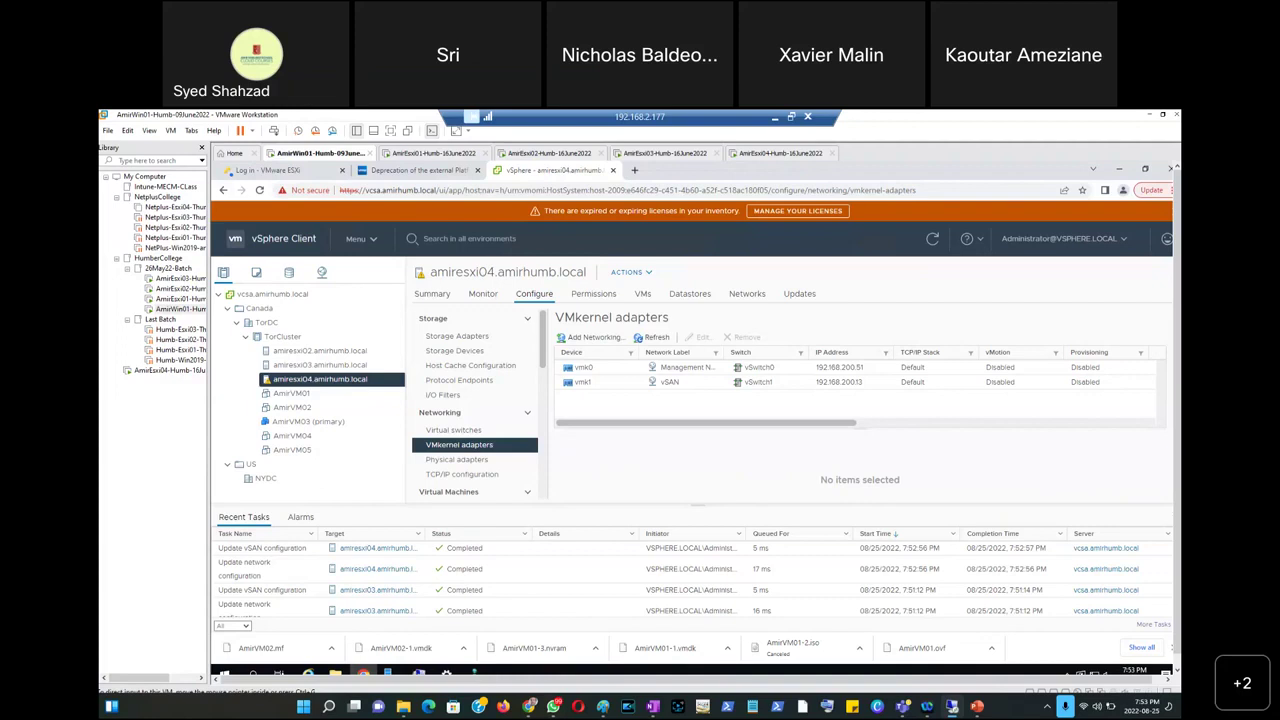
{"action": "mouse_move", "coordinate": [652, 708]}
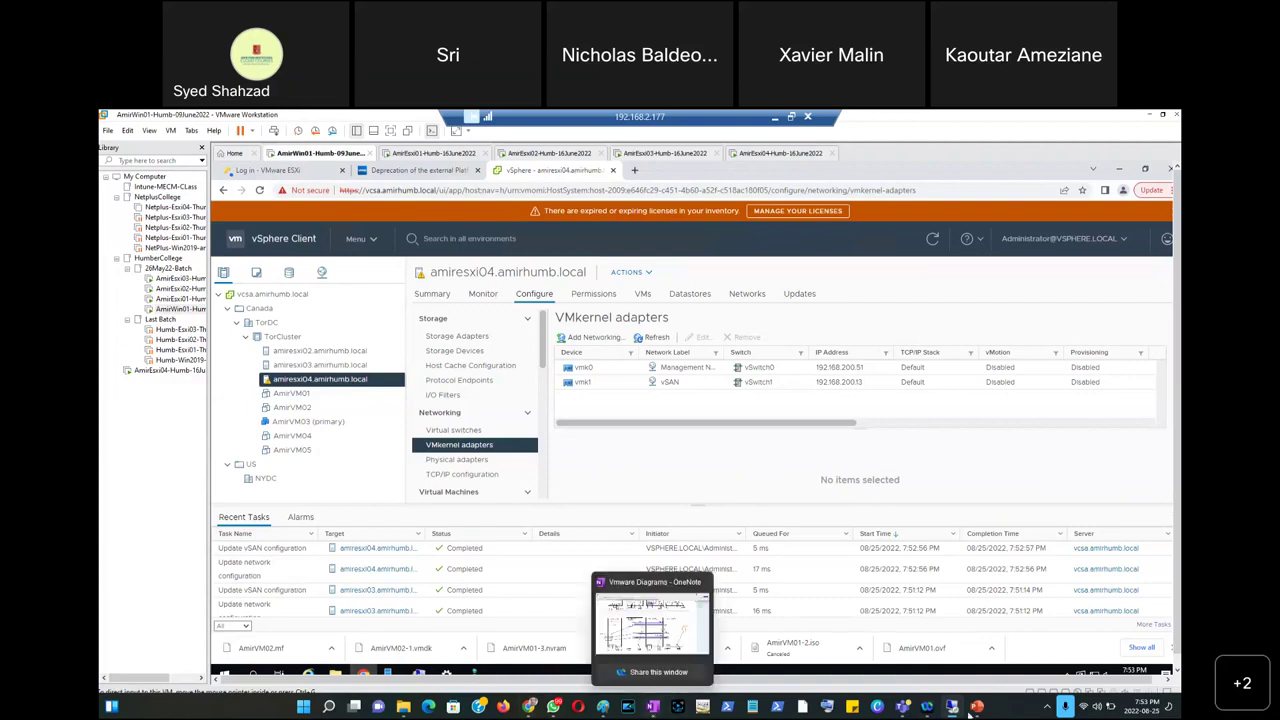
Review the VMkernel port item on the Lab Steps & Precautions slide, then return to the VM.
{"action": "left_click", "coordinate": [975, 709]}
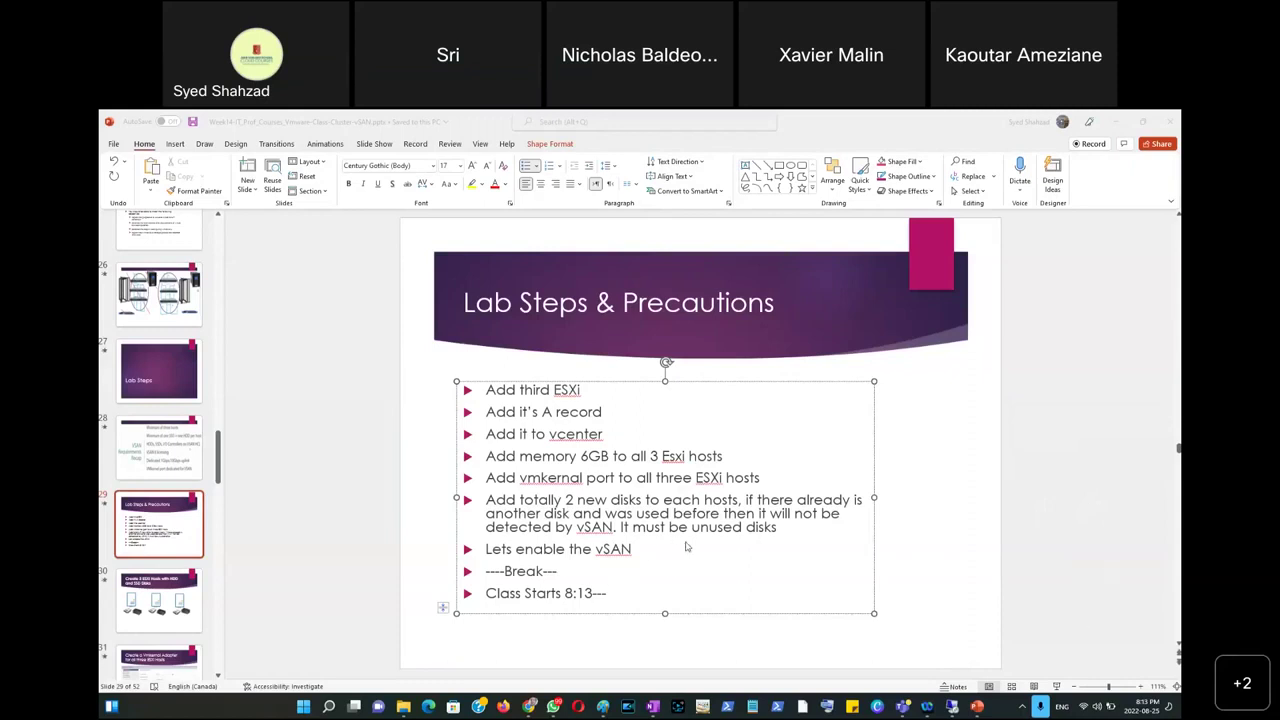
{"action": "left_click", "coordinate": [779, 529]}
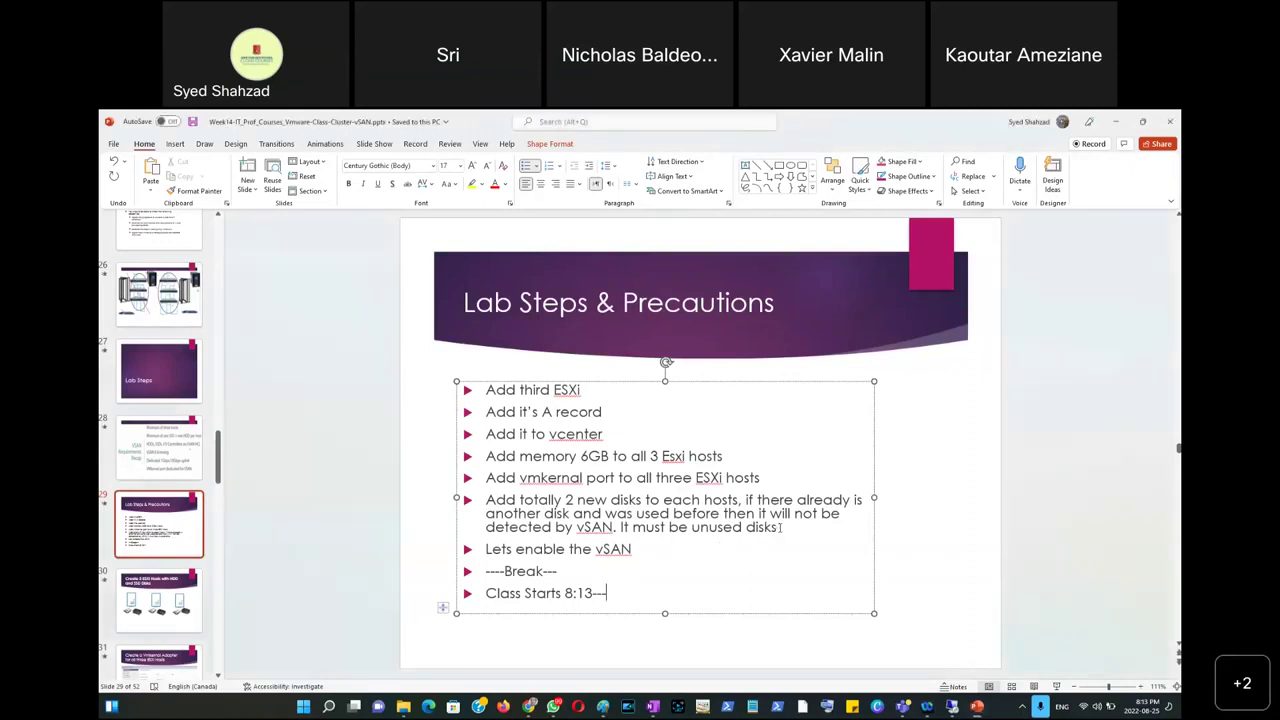
{"action": "left_click", "coordinate": [769, 478]}
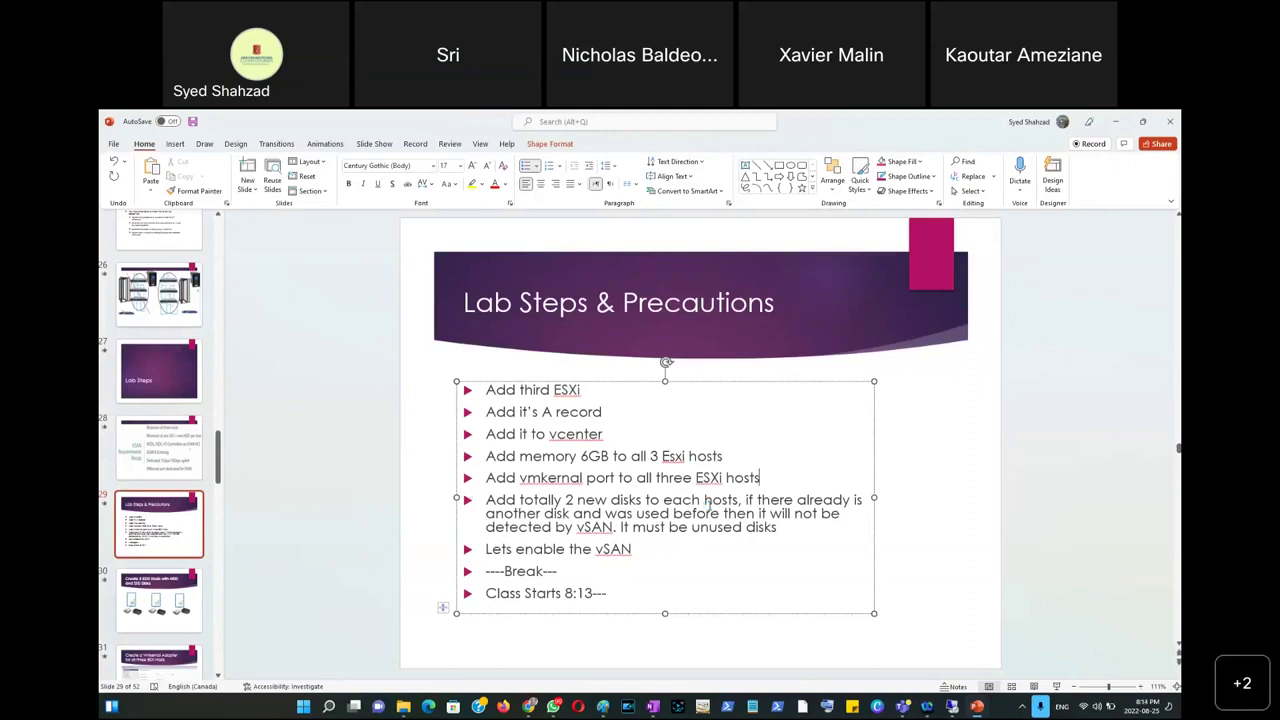
{"action": "left_click", "coordinate": [952, 707]}
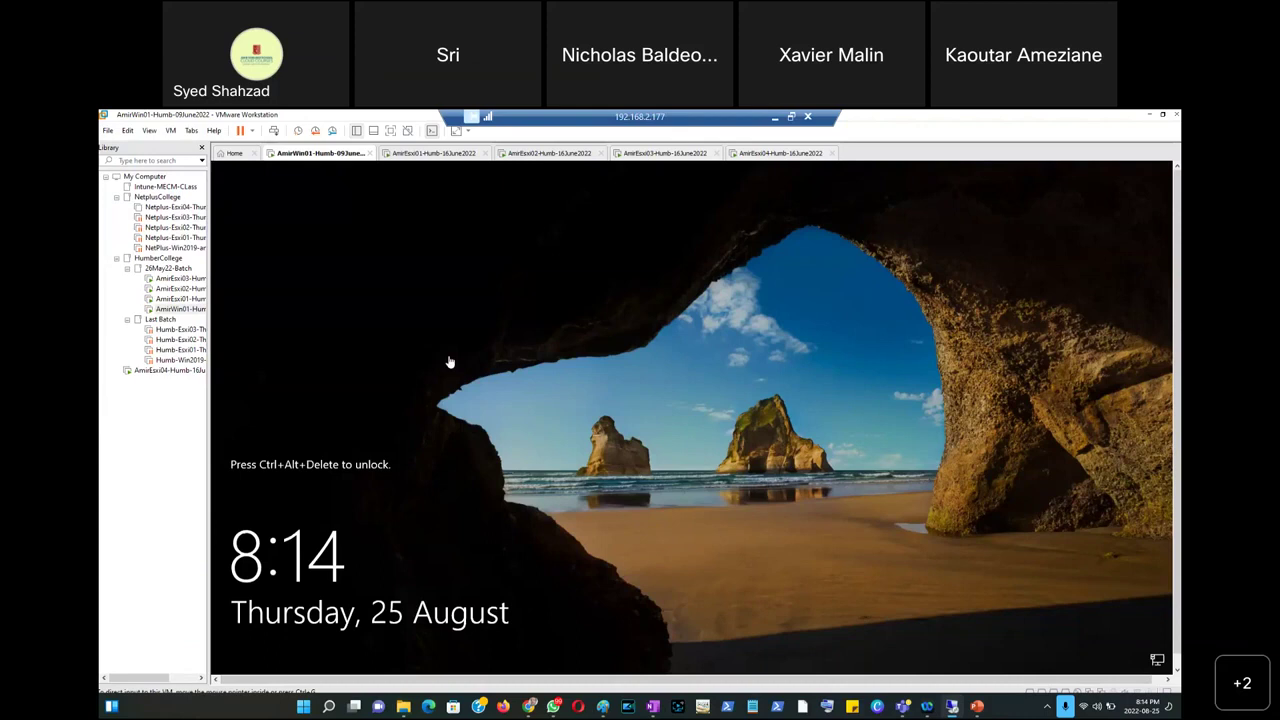
Unlock the Windows VM by signing in with the account password.
{"action": "left_click", "coordinate": [274, 131]}
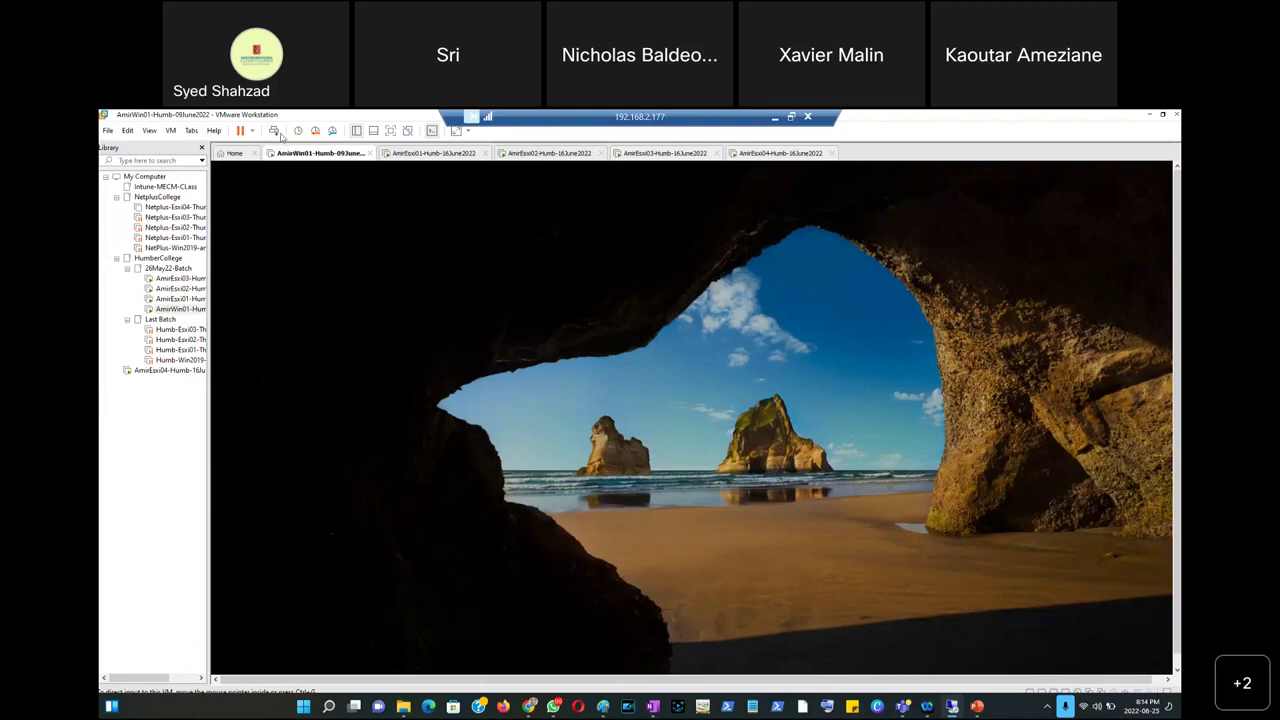
{"action": "left_click", "coordinate": [682, 468]}
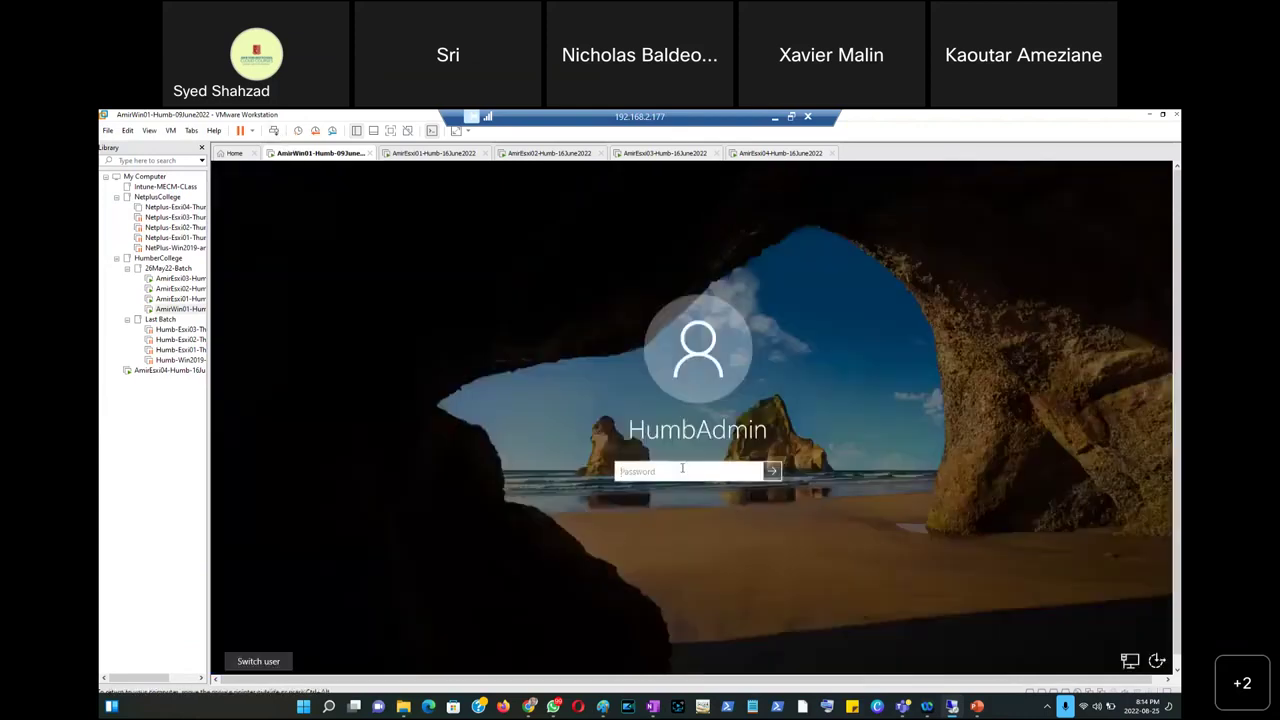
{"action": "type", "text": "•"}
{"action": "key", "text": "Return"}
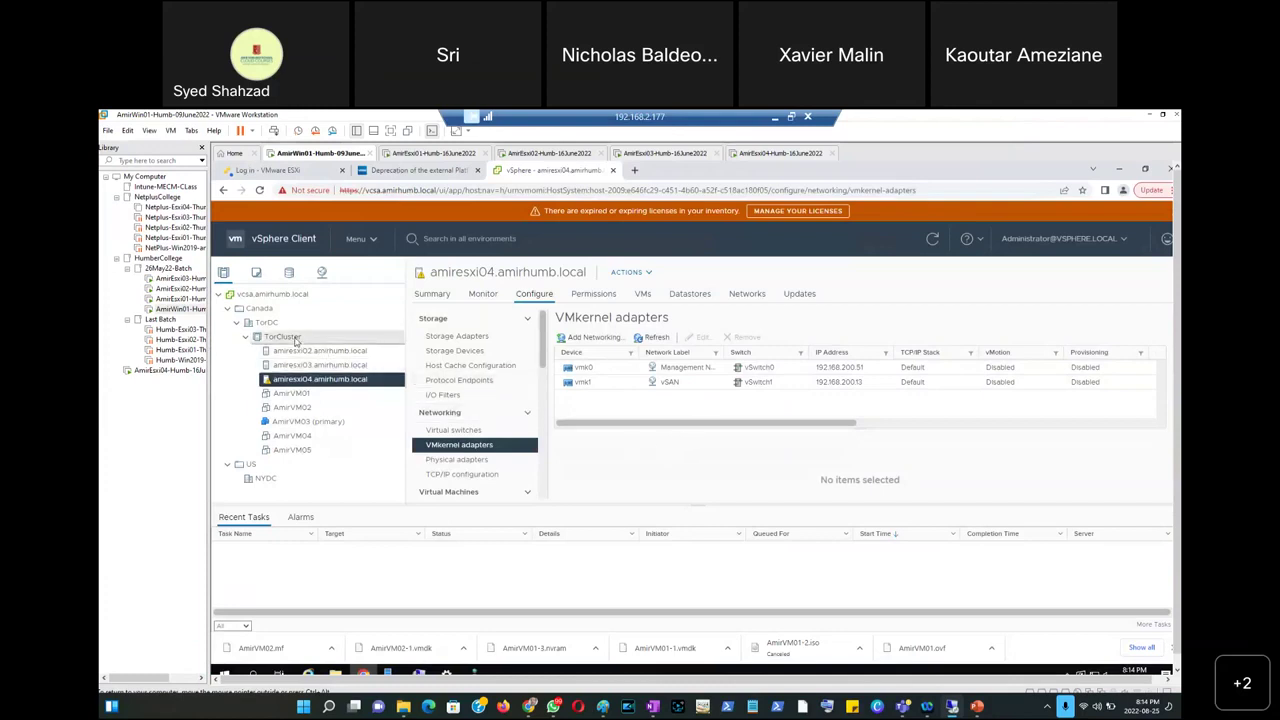
Open TorCluster's Configure > vSAN > Services page in full-screen view.
{"action": "left_click", "coordinate": [283, 337]}
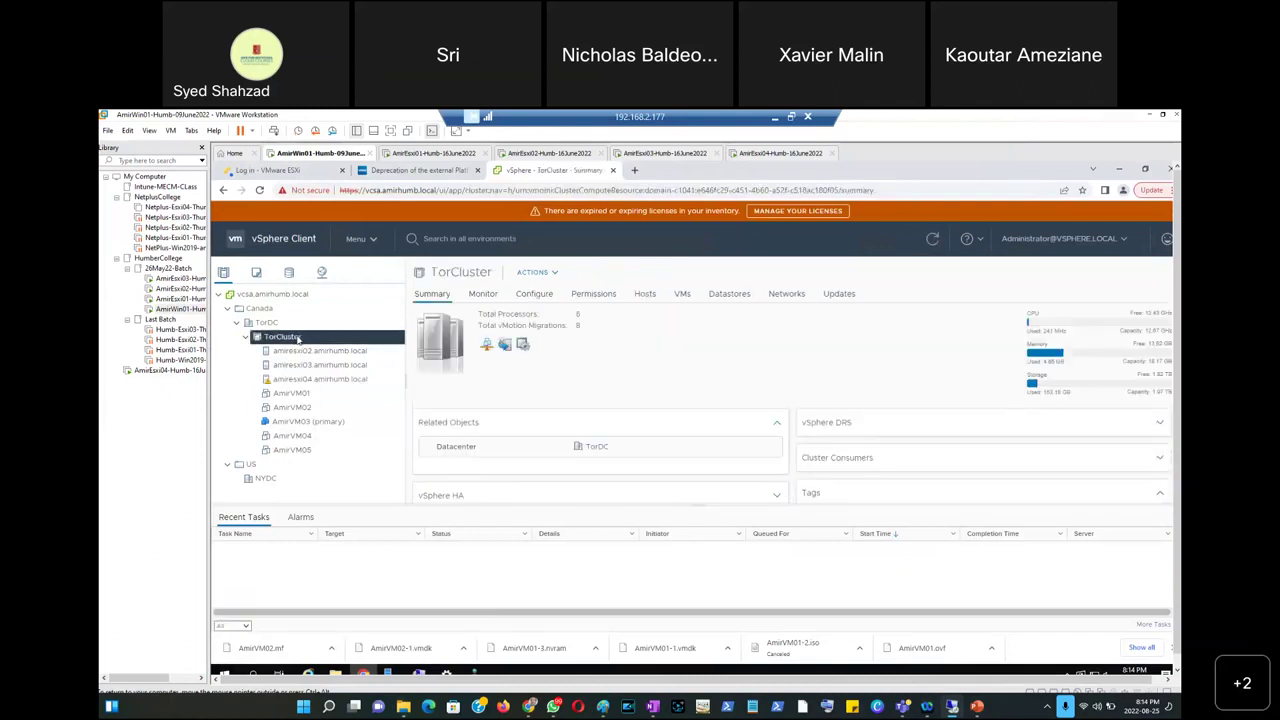
{"action": "left_click", "coordinate": [536, 295]}
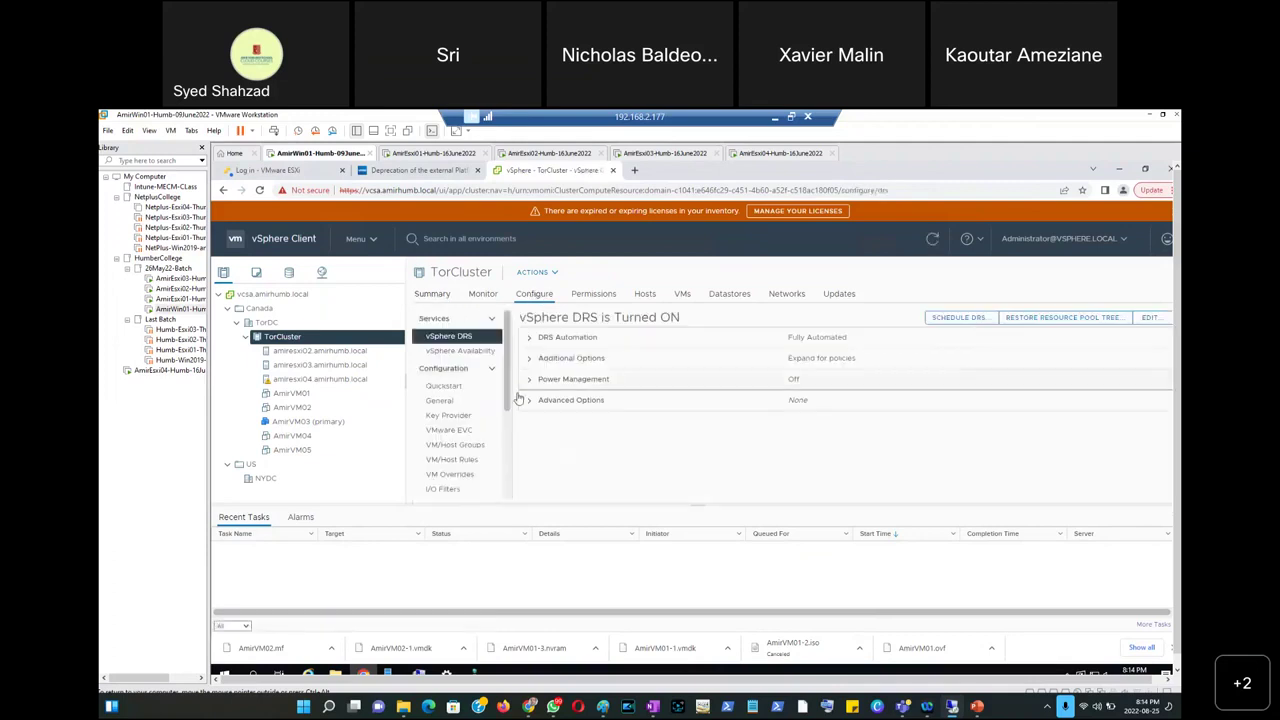
{"action": "left_click", "coordinate": [391, 133]}
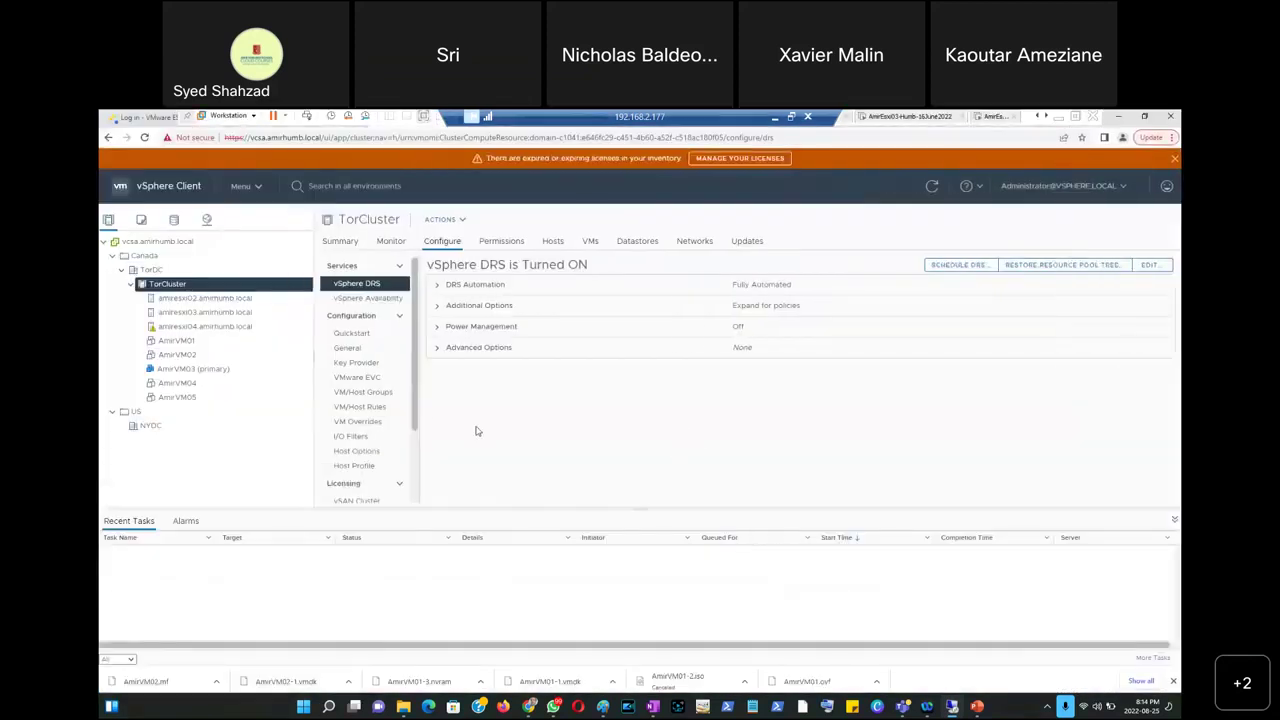
{"action": "left_click_drag", "start_coordinate": [420, 394], "coordinate": [420, 466]}
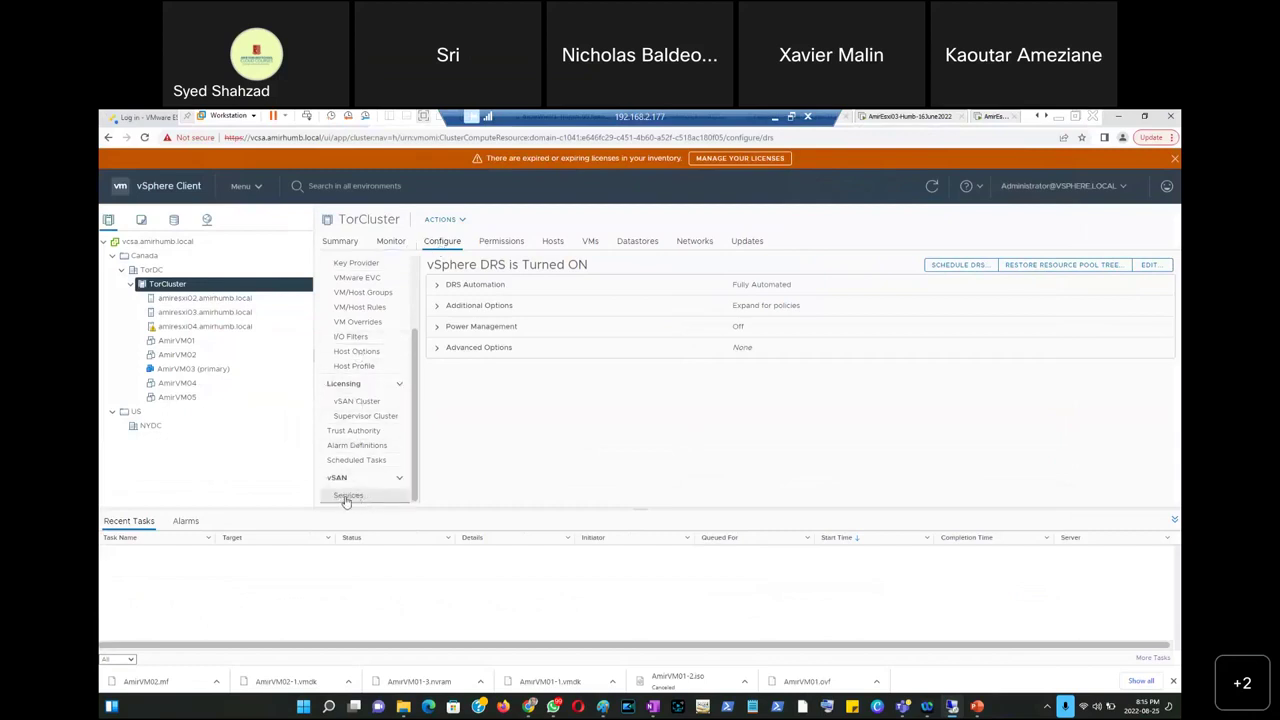
{"action": "left_click", "coordinate": [345, 497]}
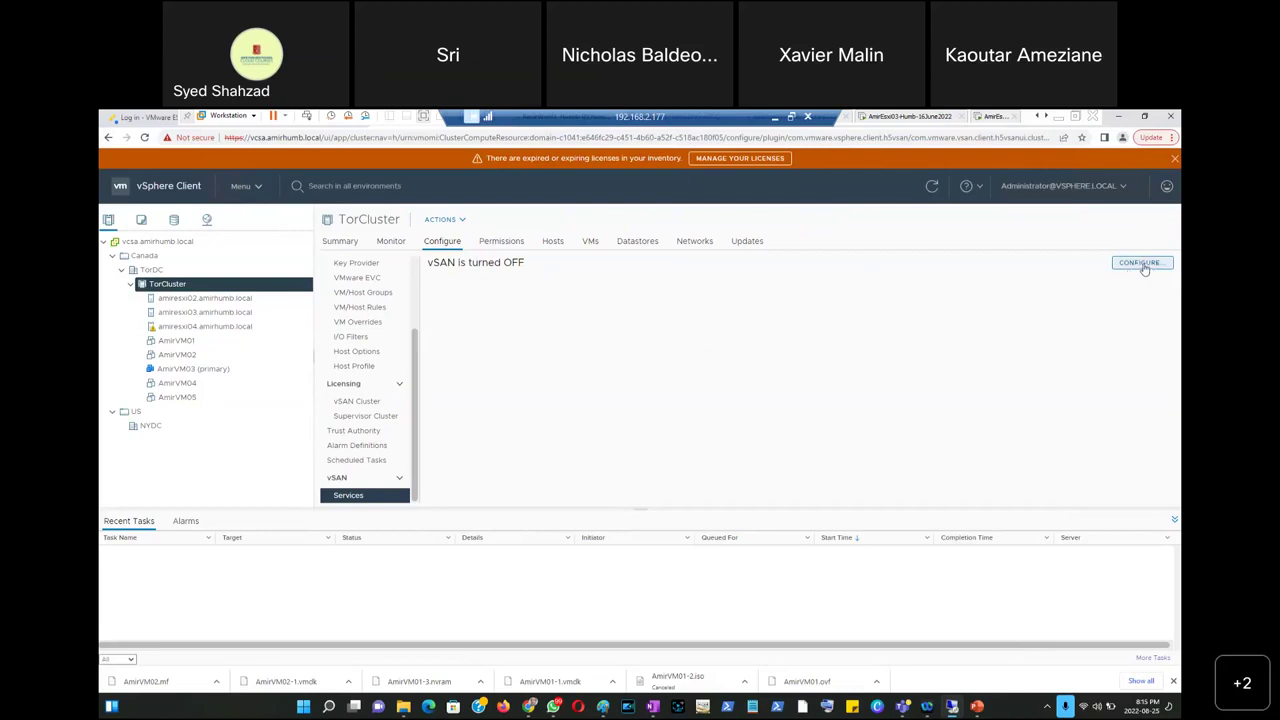
Launch the Configure vSAN wizard for TorCluster, then return to PowerPoint slide 26's server rack diagram.
{"action": "left_click", "coordinate": [1143, 264]}
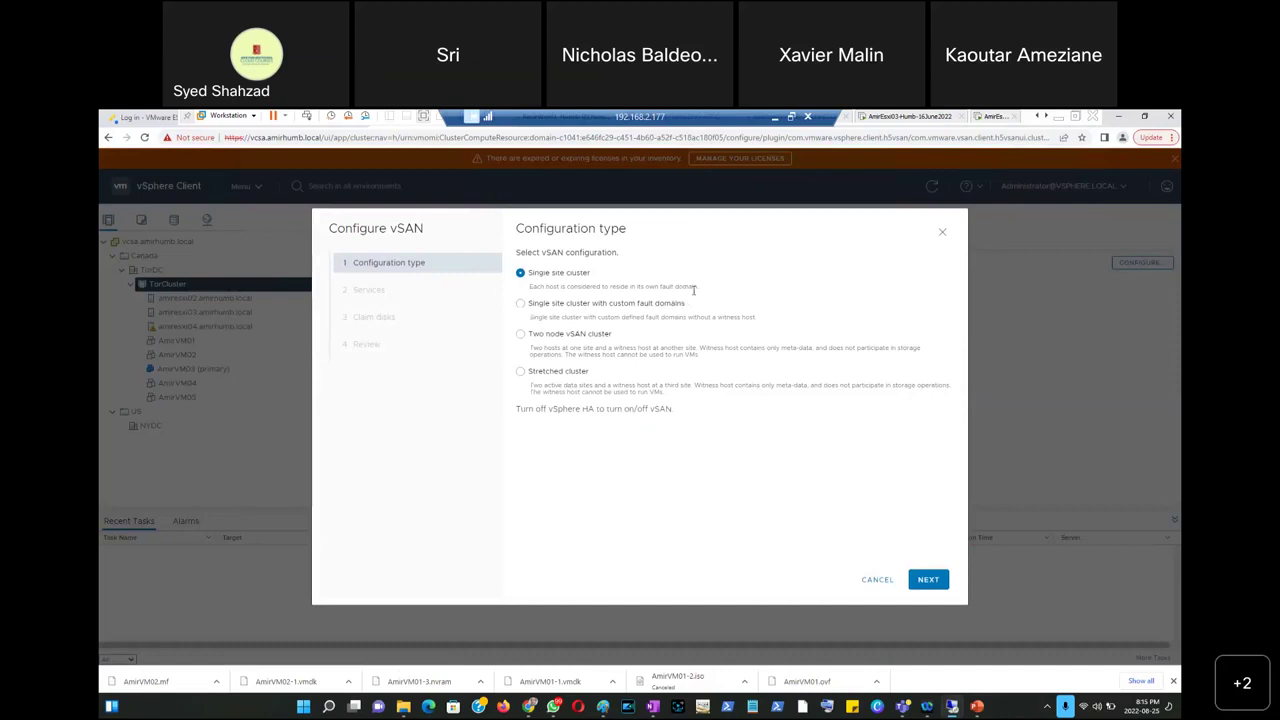
{"action": "left_click", "coordinate": [776, 118]}
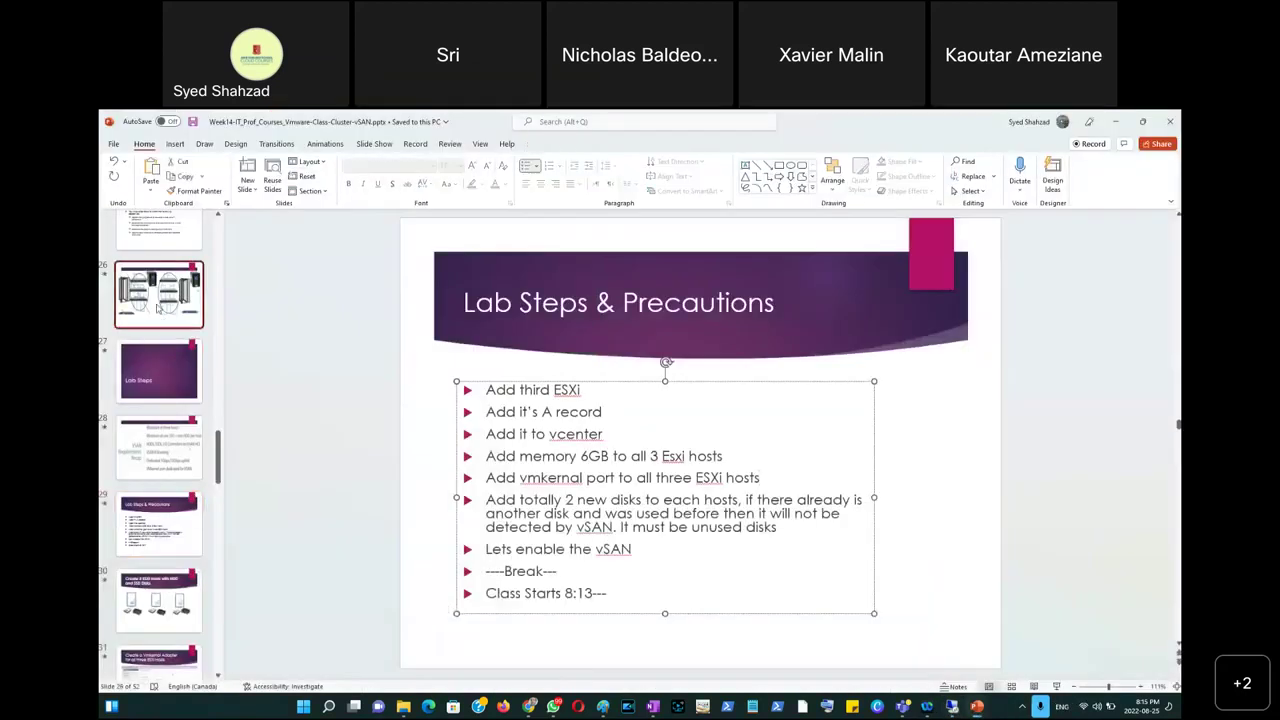
{"action": "left_click", "coordinate": [157, 310]}
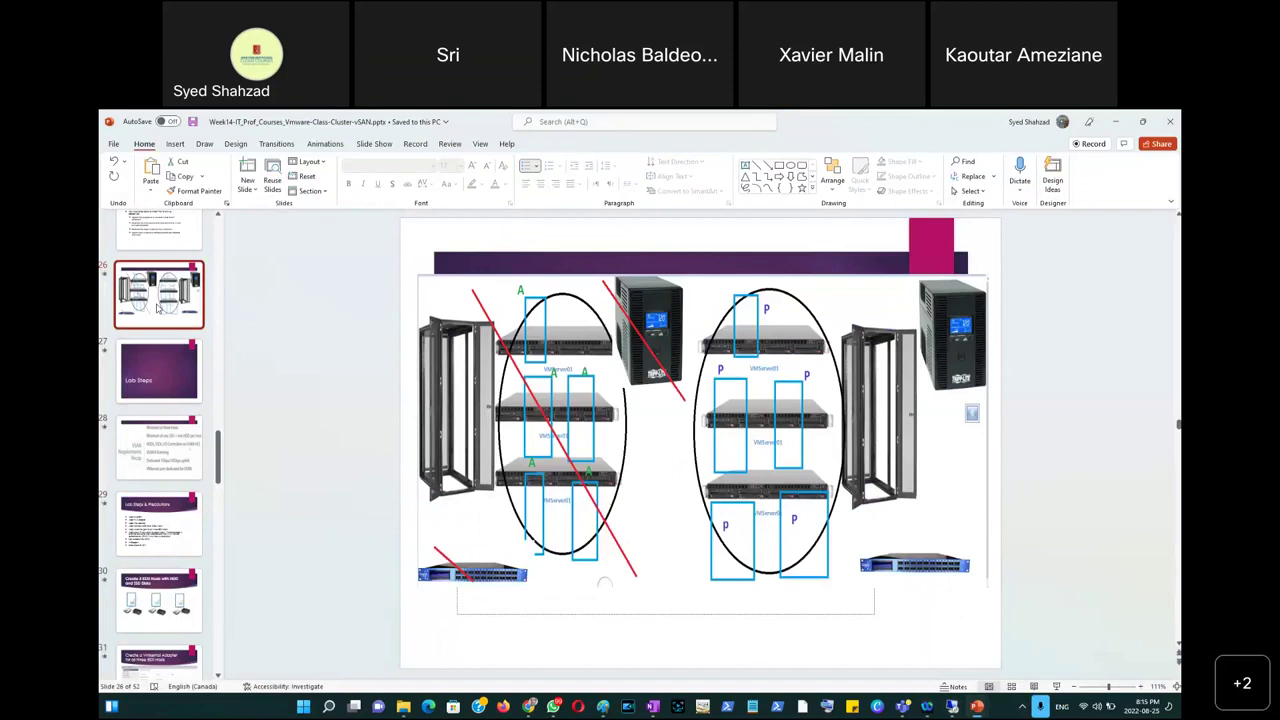
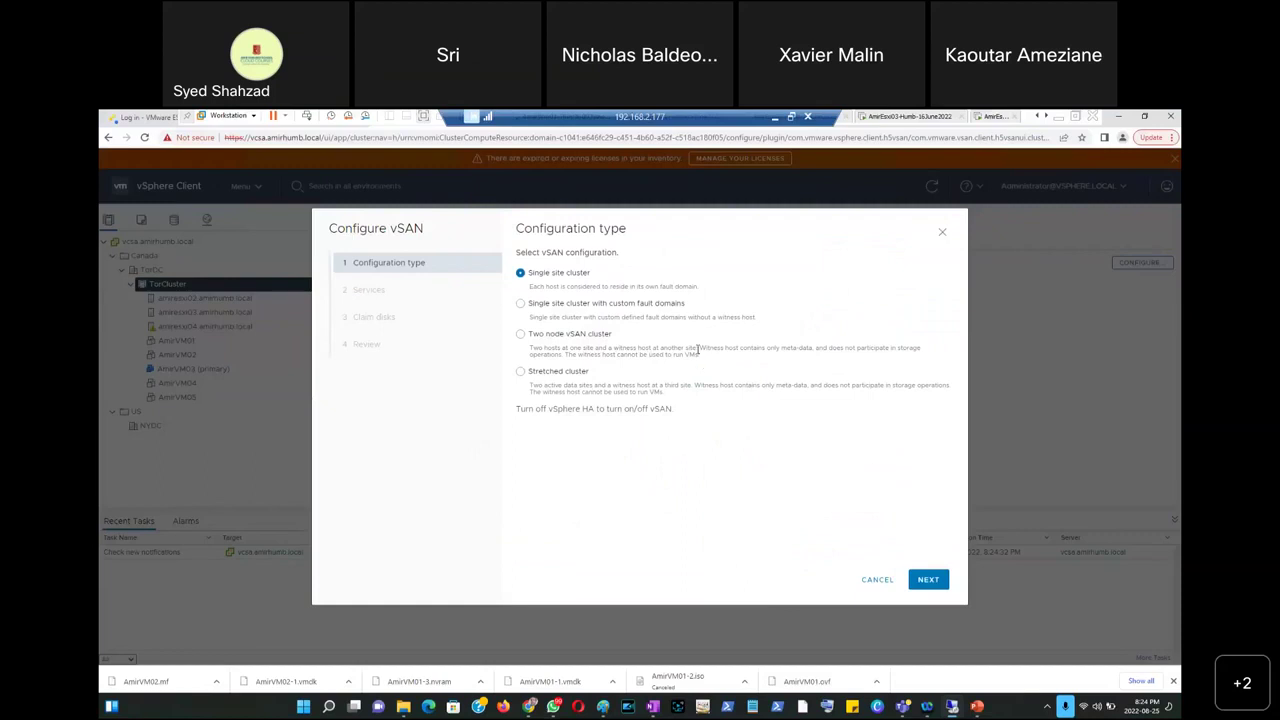
Highlight words in the Two node vSAN description, then minimize the remote console to reveal Paint.
{"action": "double_click", "coordinate": [585, 347]}
{"action": "double_click", "coordinate": [690, 347]}
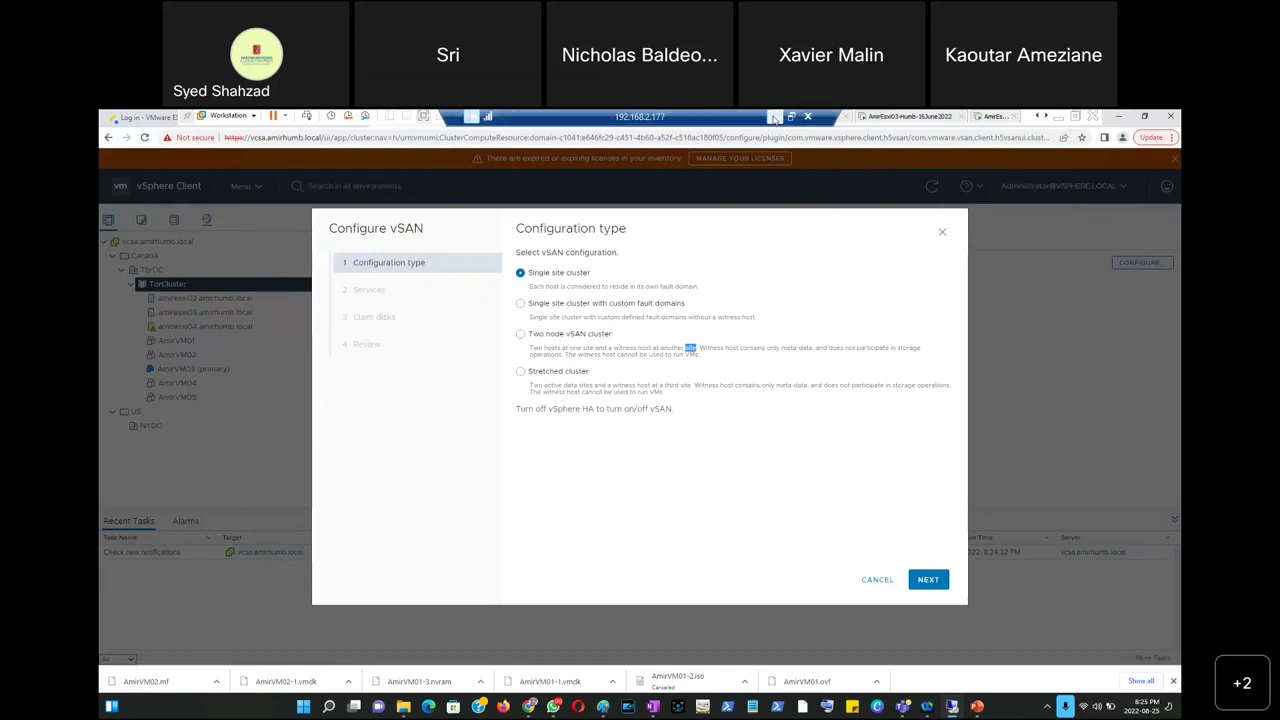
{"action": "left_click", "coordinate": [774, 118]}
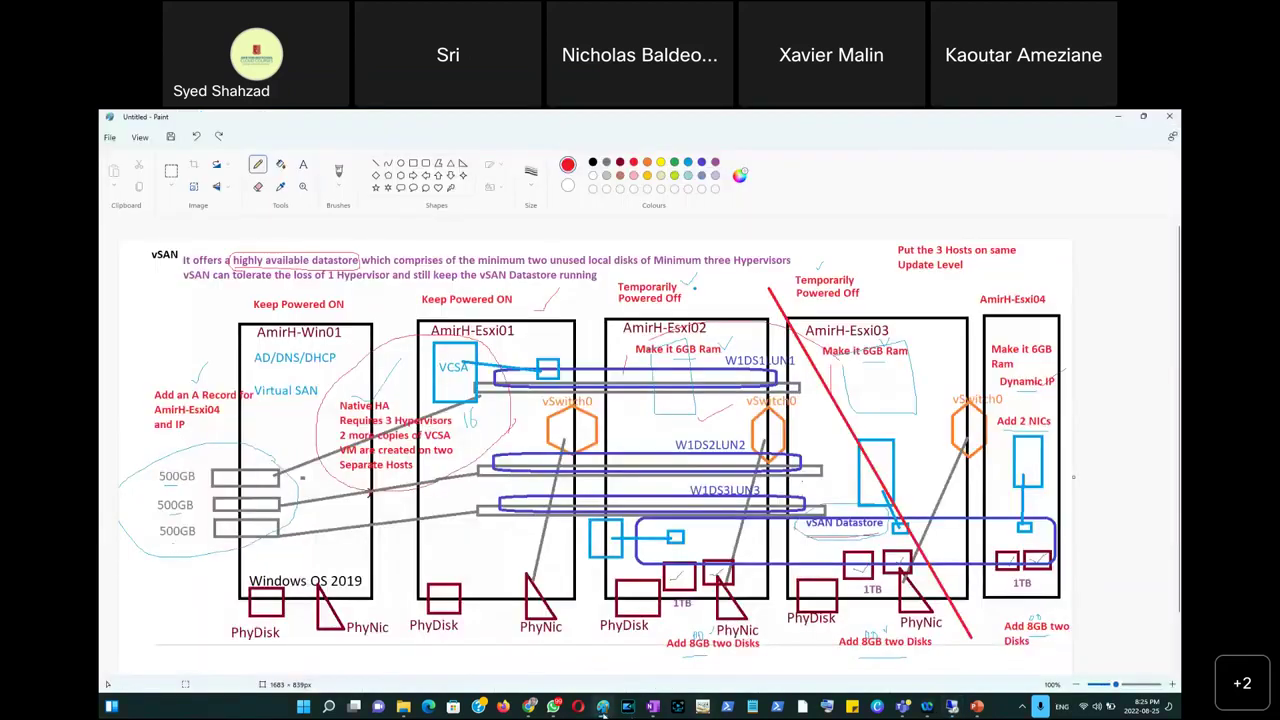
Open a new maximized Paint window and draw two triangles, left and right.
{"action": "right_click", "coordinate": [603, 707]}
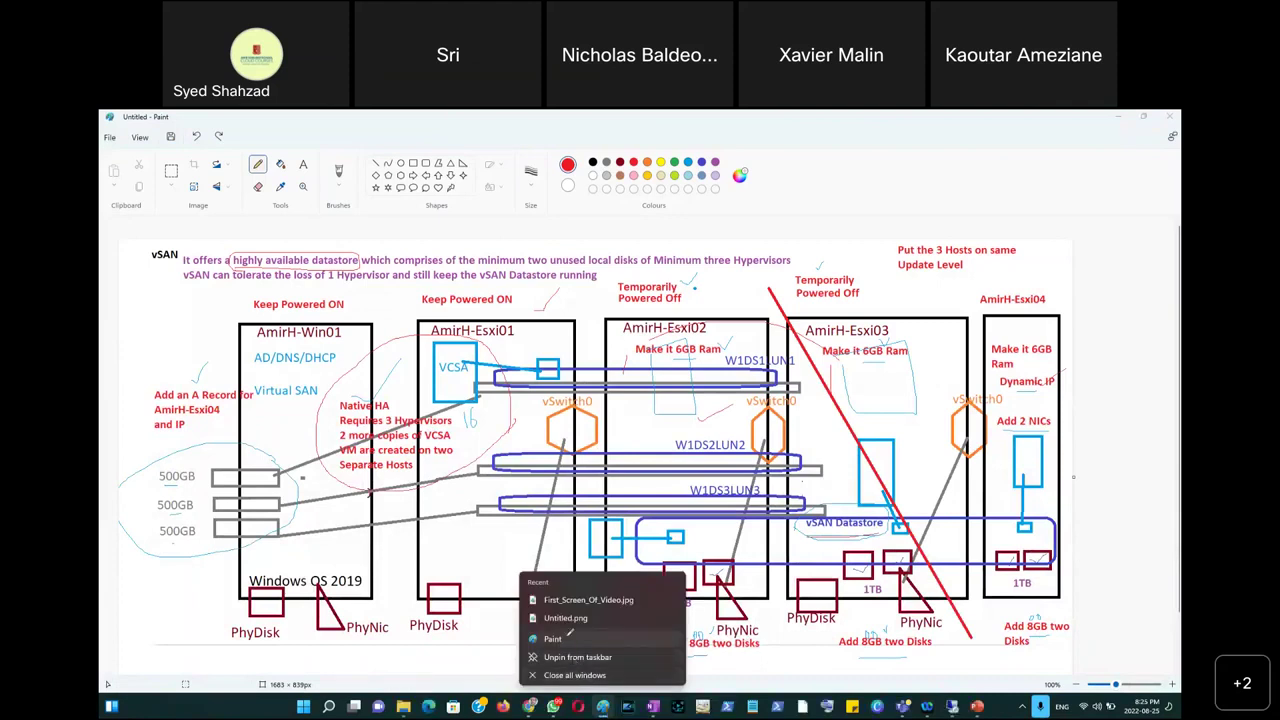
{"action": "left_click", "coordinate": [569, 636]}
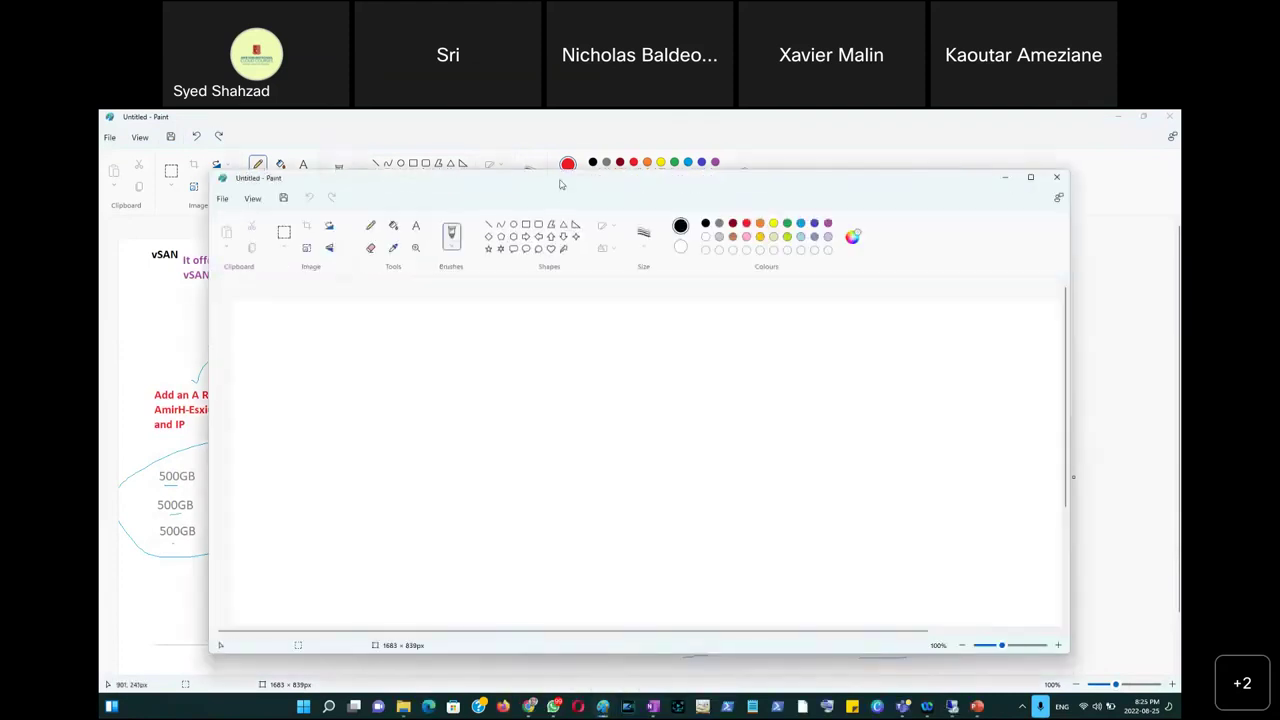
{"action": "double_click", "coordinate": [560, 184]}
{"action": "left_click", "coordinate": [450, 163]}
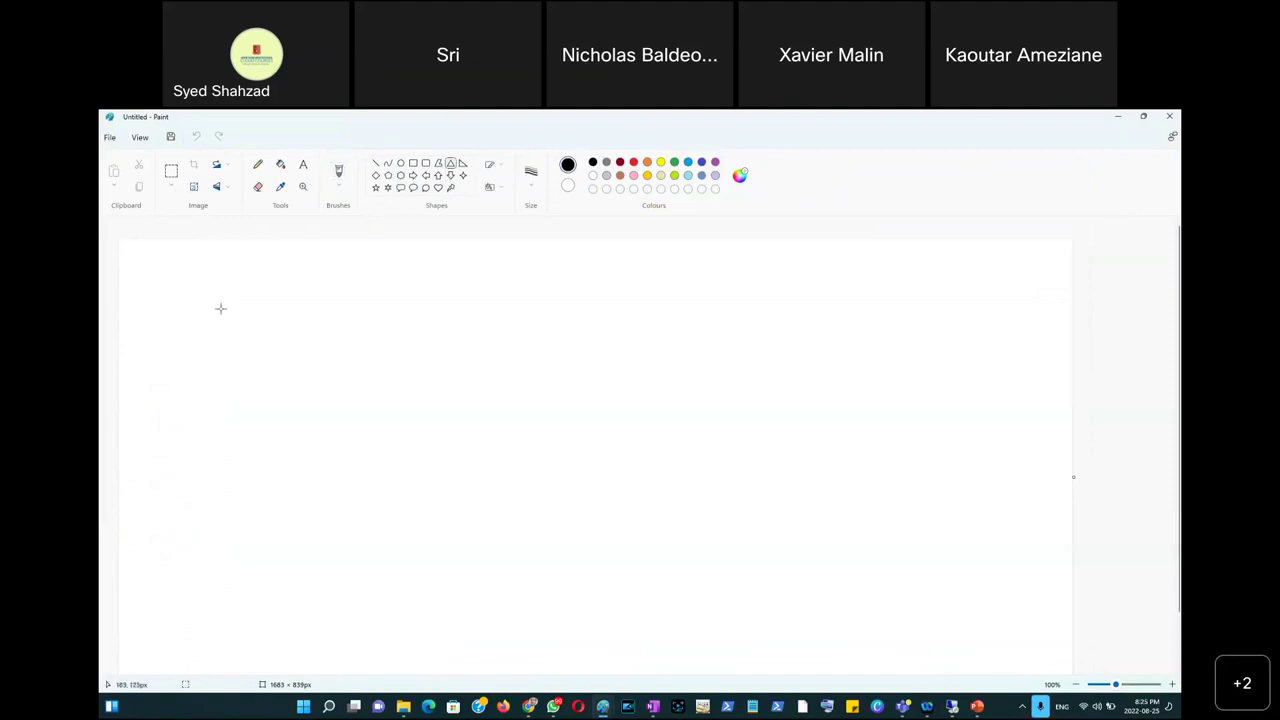
{"action": "left_click_drag", "start_coordinate": [200, 327], "coordinate": [411, 489]}
{"action": "left_click_drag", "start_coordinate": [811, 322], "coordinate": [998, 477]}
Label the left triangle Tor and the right triangle Ham.
{"action": "left_click", "coordinate": [303, 172]}
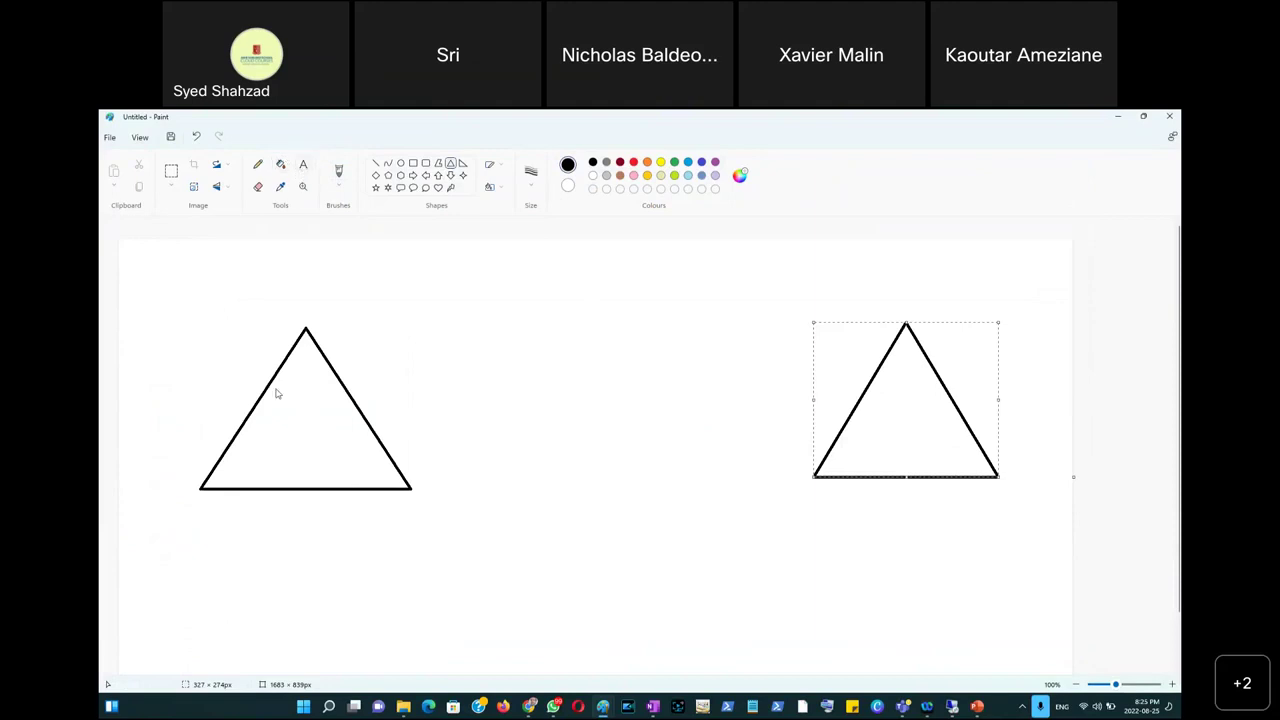
{"action": "left_click", "coordinate": [857, 448]}
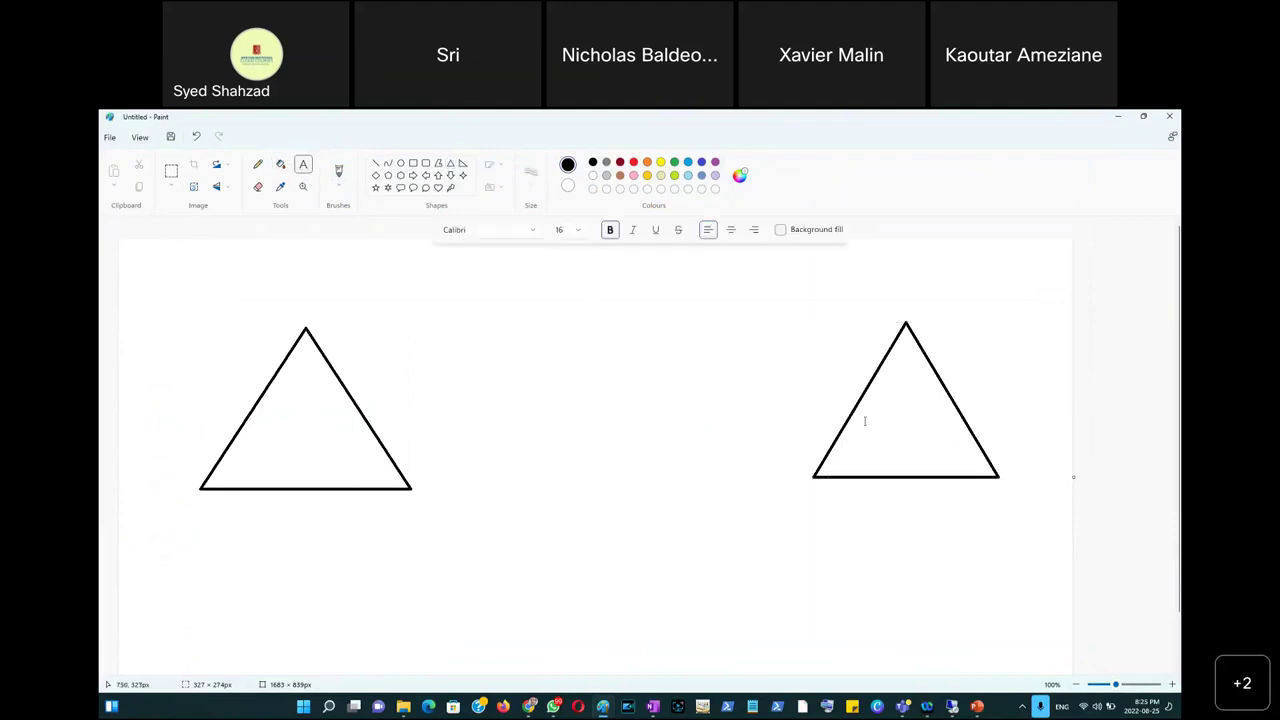
{"action": "left_click", "coordinate": [278, 402]}
{"action": "left_click", "coordinate": [316, 319]}
{"action": "type", "text": "Tor"}
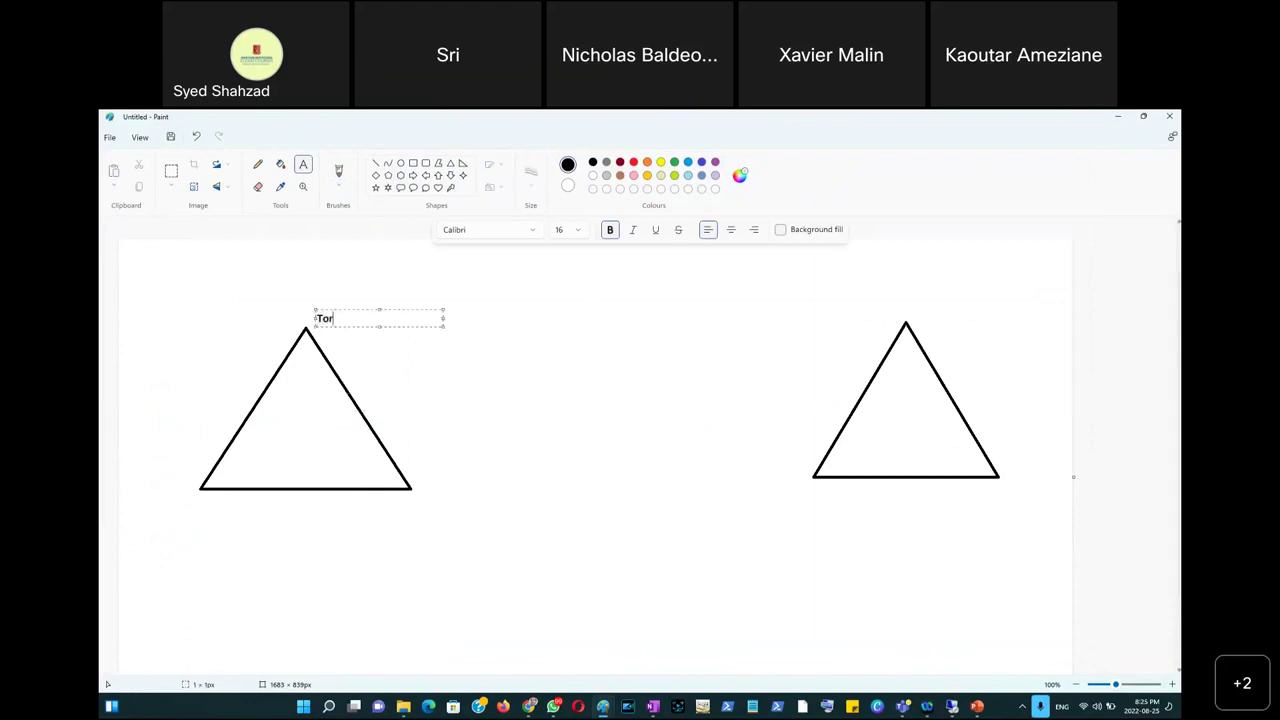
{"action": "left_click", "coordinate": [864, 314]}
{"action": "type", "text": "Ham"}
Add the text W inside the Ham triangle and Two Hosts inside the Tor triangle.
{"action": "left_click", "coordinate": [682, 343]}
{"action": "left_click", "coordinate": [875, 429]}
{"action": "type", "text": "W"}
{"action": "left_click", "coordinate": [278, 430]}
{"action": "type", "text": "Two Hostsa"}
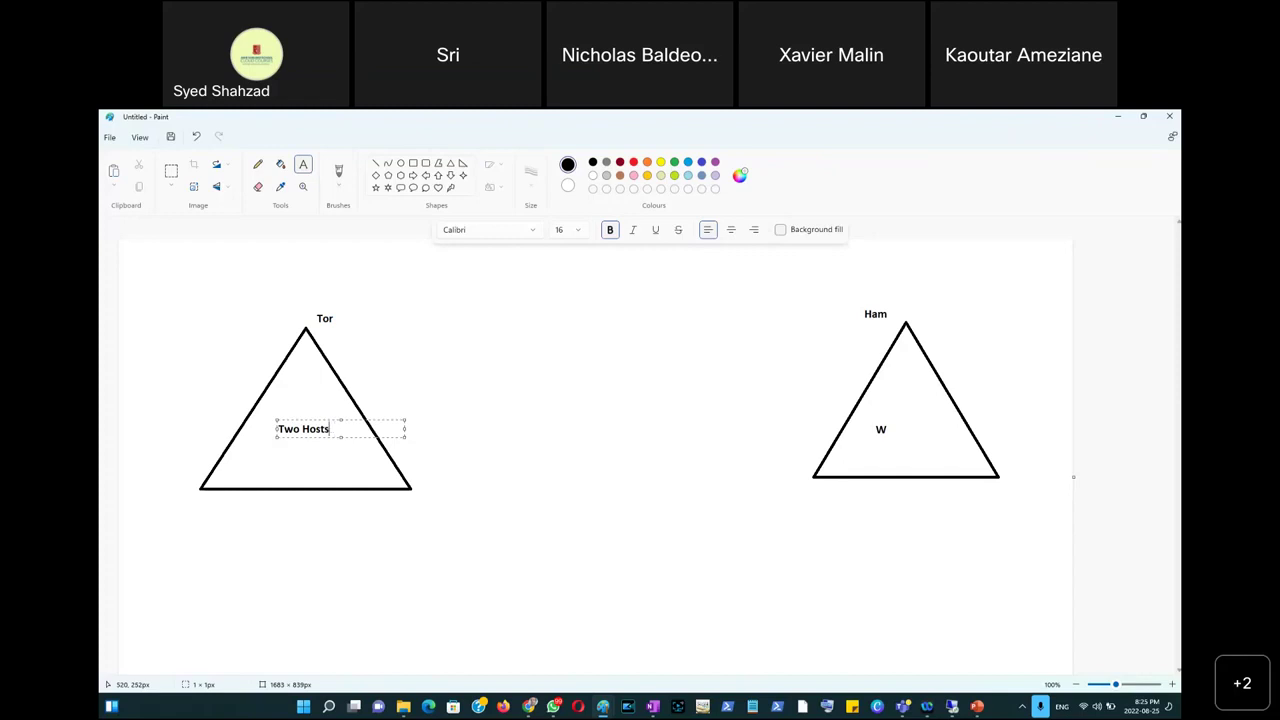
{"action": "left_click", "coordinate": [417, 381]}
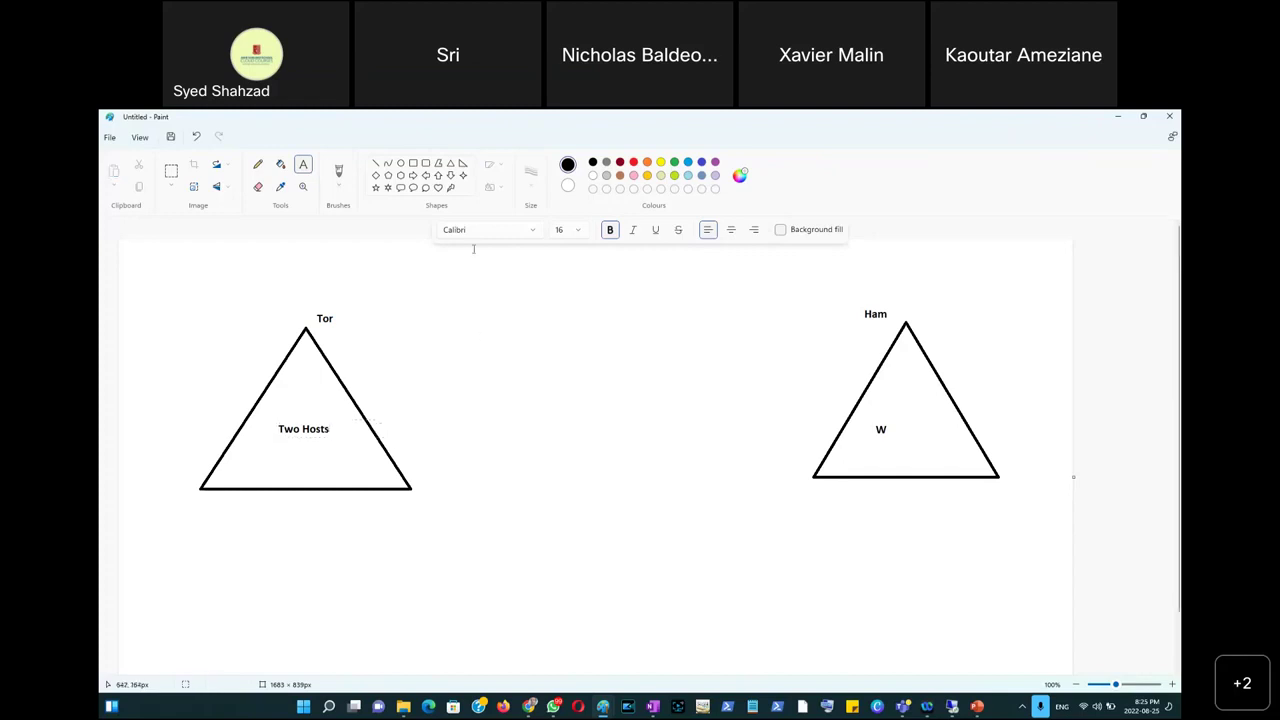
Draw two host rectangles in the Tor triangle and one below W in Ham.
{"action": "left_click", "coordinate": [416, 164]}
{"action": "left_click_drag", "start_coordinate": [268, 441], "coordinate": [303, 523]}
{"action": "left_click_drag", "start_coordinate": [314, 441], "coordinate": [353, 521]}
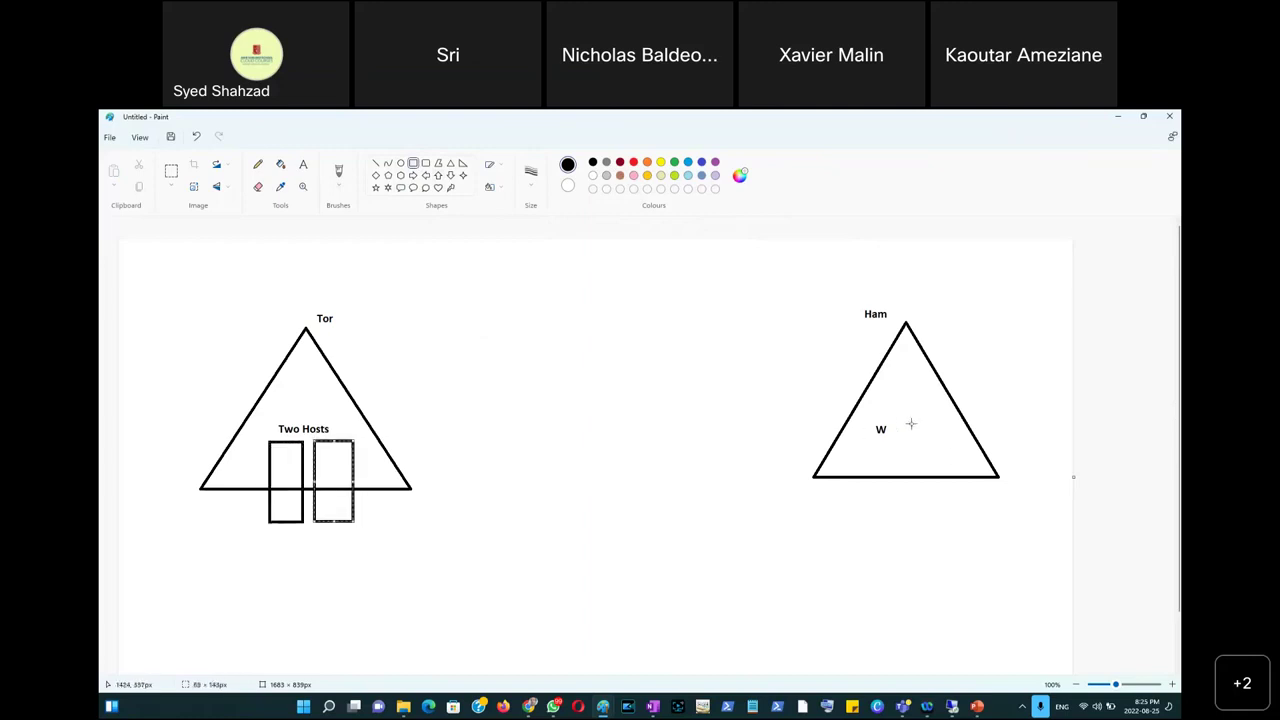
{"action": "left_click_drag", "start_coordinate": [891, 425], "coordinate": [929, 512]}
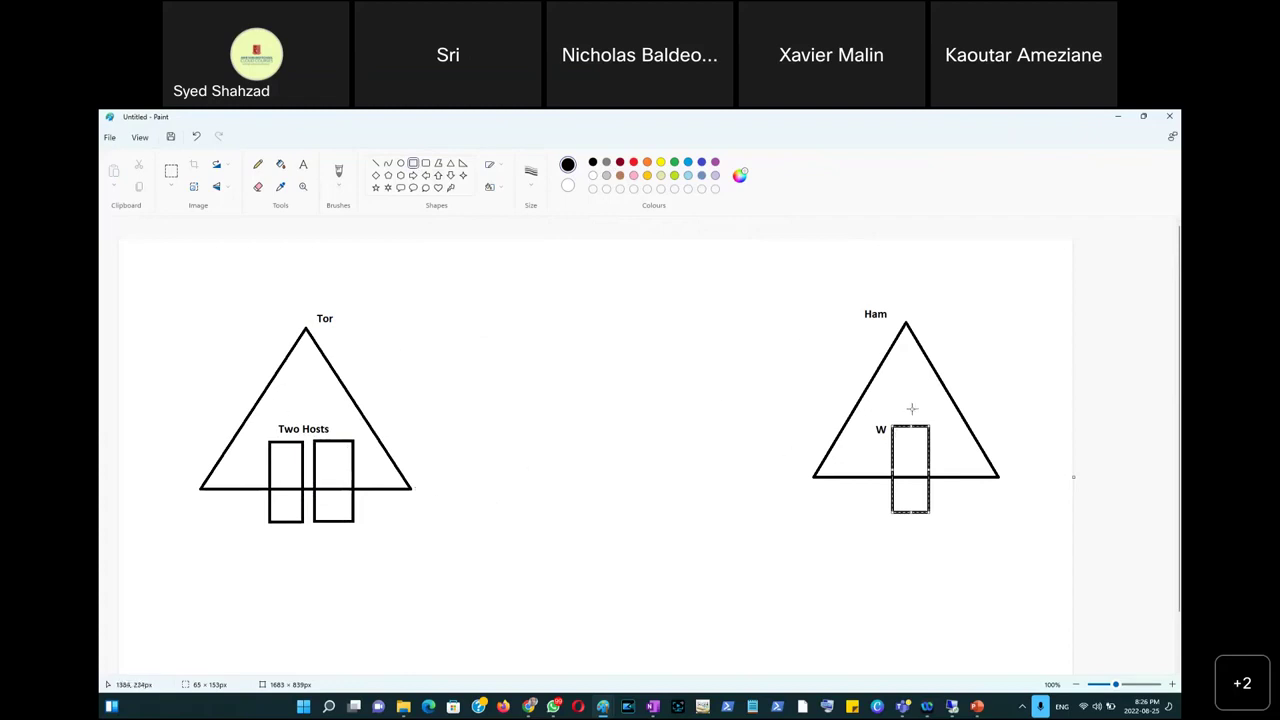
Undo a stray rectangle near Tor and switch back to the remote vSphere session.
{"action": "left_click", "coordinate": [904, 400]}
{"action": "left_click_drag", "start_coordinate": [271, 341], "coordinate": [325, 372]}
{"action": "left_click_drag", "start_coordinate": [387, 408], "coordinate": [387, 407]}
{"action": "key", "text": "ctrl+z"}
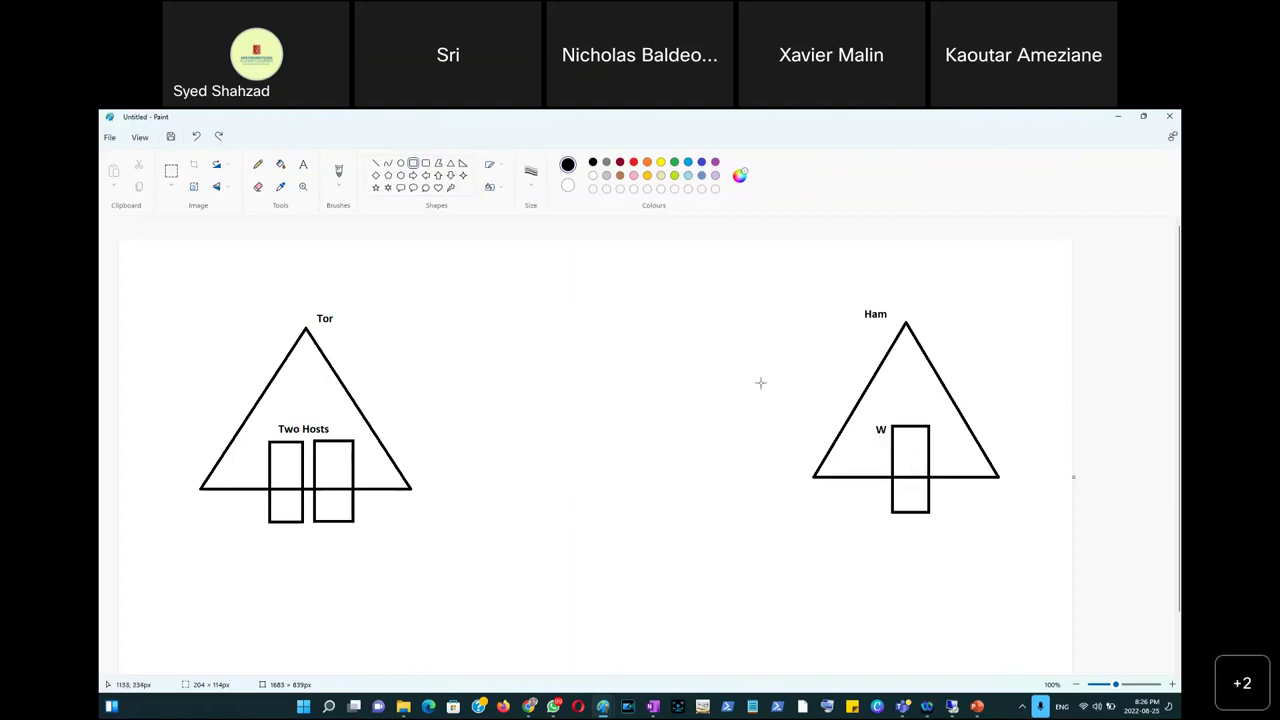
{"action": "key", "text": "alt+Tab"}
{"action": "key", "text": "Tab"}
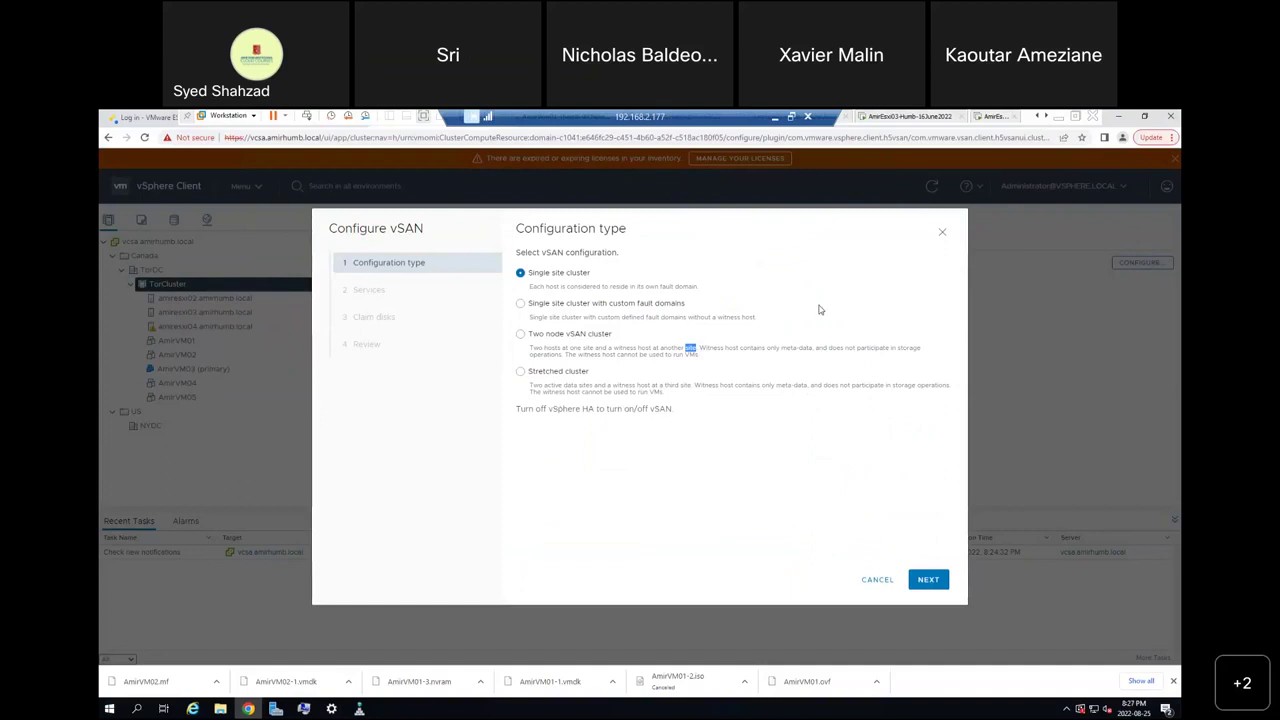
Add a third triangle at the bottom centre with two small host rectangles.
{"action": "left_click", "coordinate": [775, 118]}
{"action": "left_click", "coordinate": [450, 165]}
{"action": "left_click", "coordinate": [478, 619]}
{"action": "left_click_drag", "start_coordinate": [507, 539], "coordinate": [604, 504]}
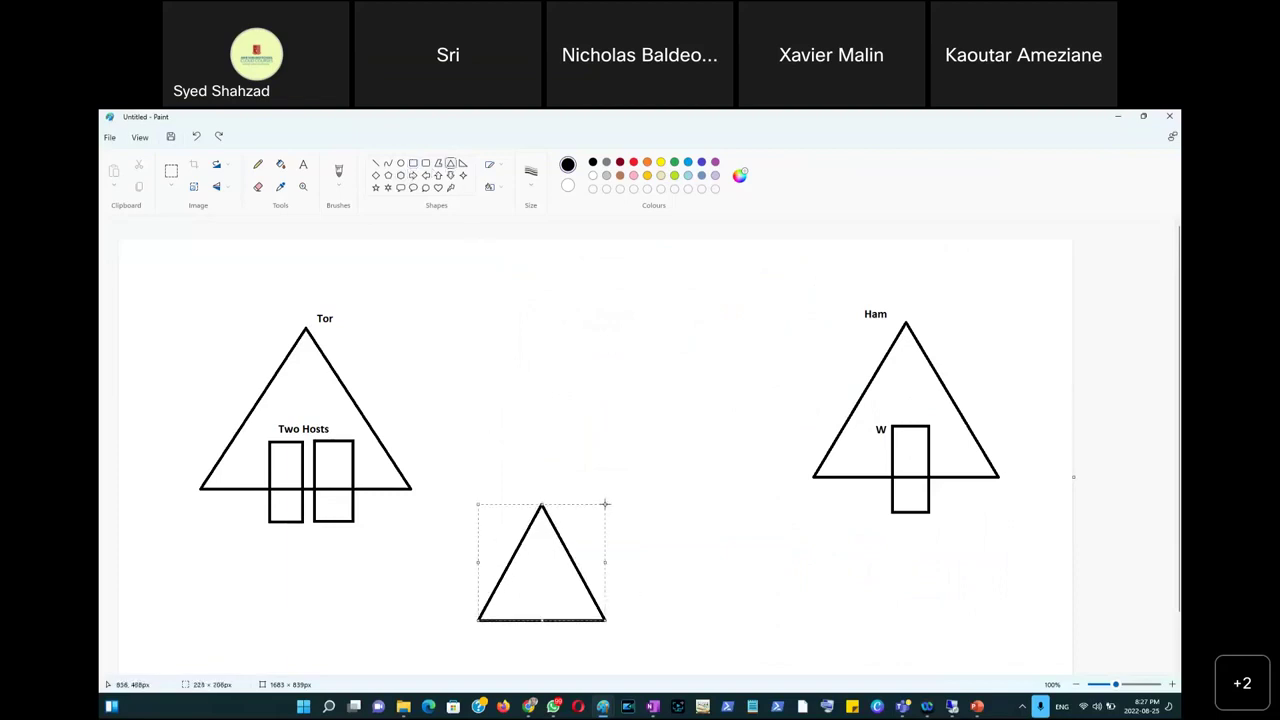
{"action": "left_click", "coordinate": [500, 261]}
{"action": "left_click", "coordinate": [414, 163]}
{"action": "left_click_drag", "start_coordinate": [509, 595], "coordinate": [537, 646]}
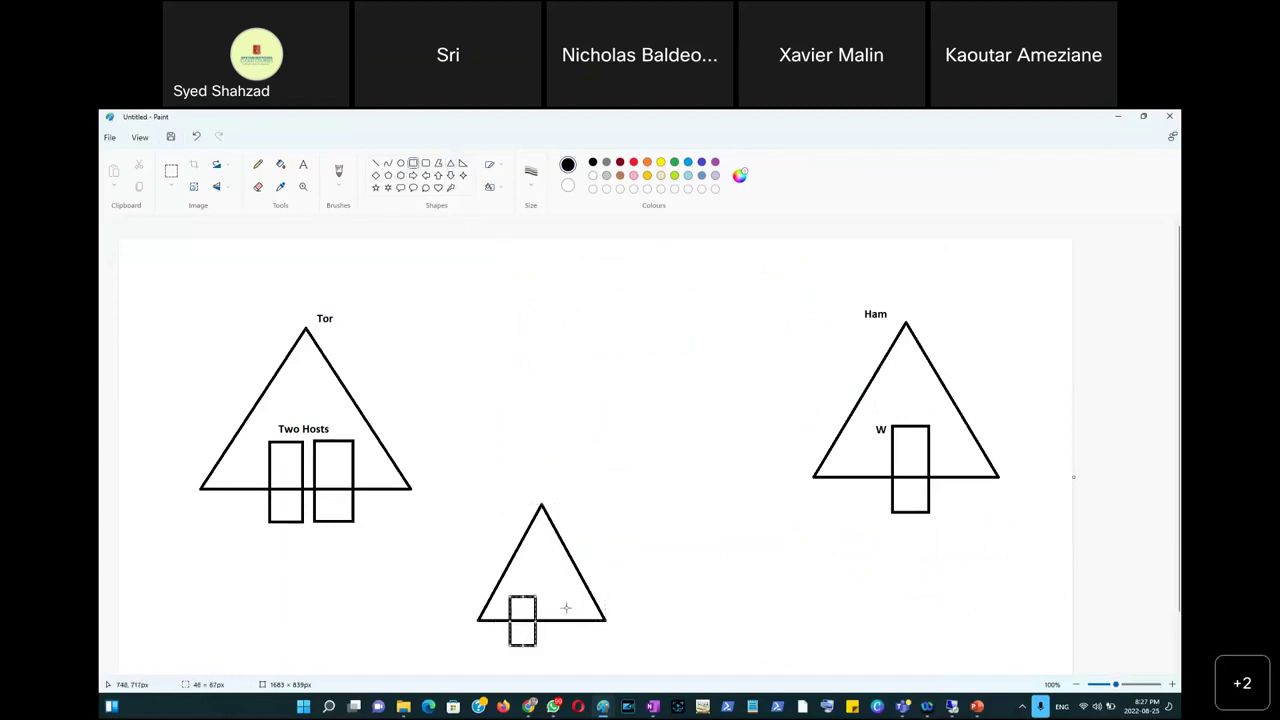
{"action": "left_click_drag", "start_coordinate": [548, 596], "coordinate": [575, 646]}
Label the bottom triangle MIssassaiga.
{"action": "left_click", "coordinate": [303, 164]}
{"action": "left_click", "coordinate": [517, 488]}
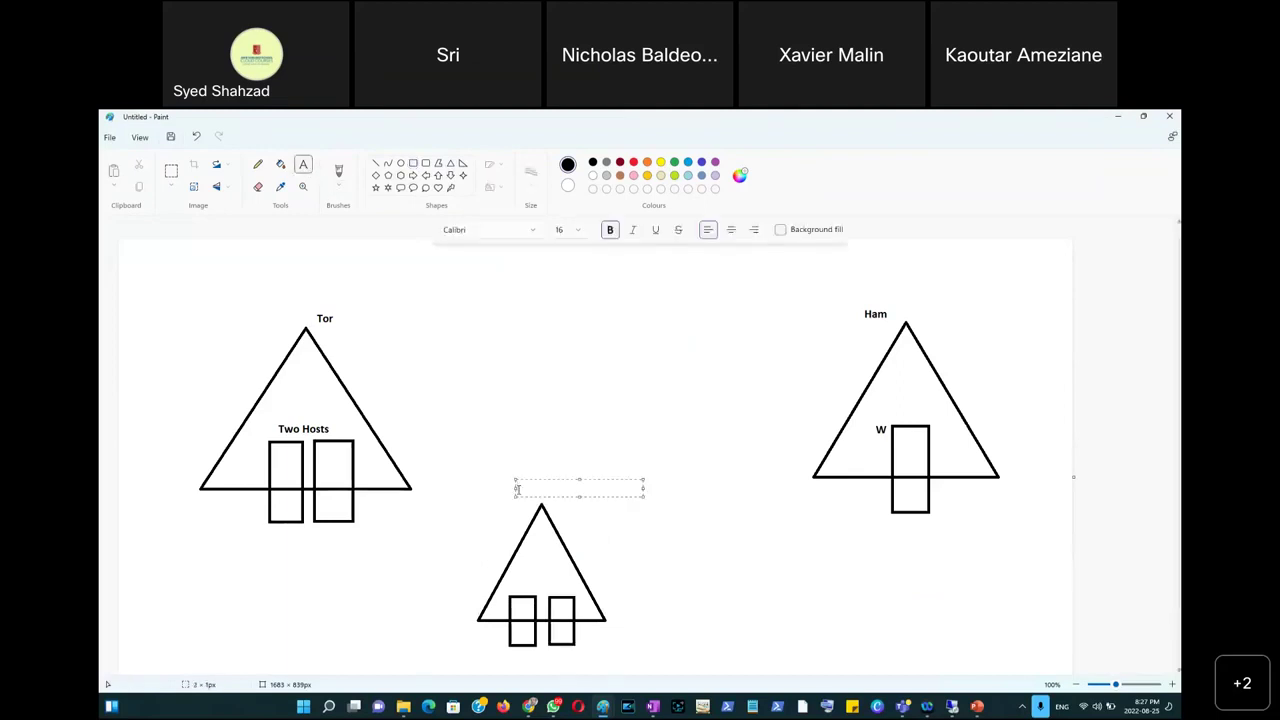
{"action": "type", "text": "MIssassaiga"}
{"action": "left_click", "coordinate": [596, 404]}
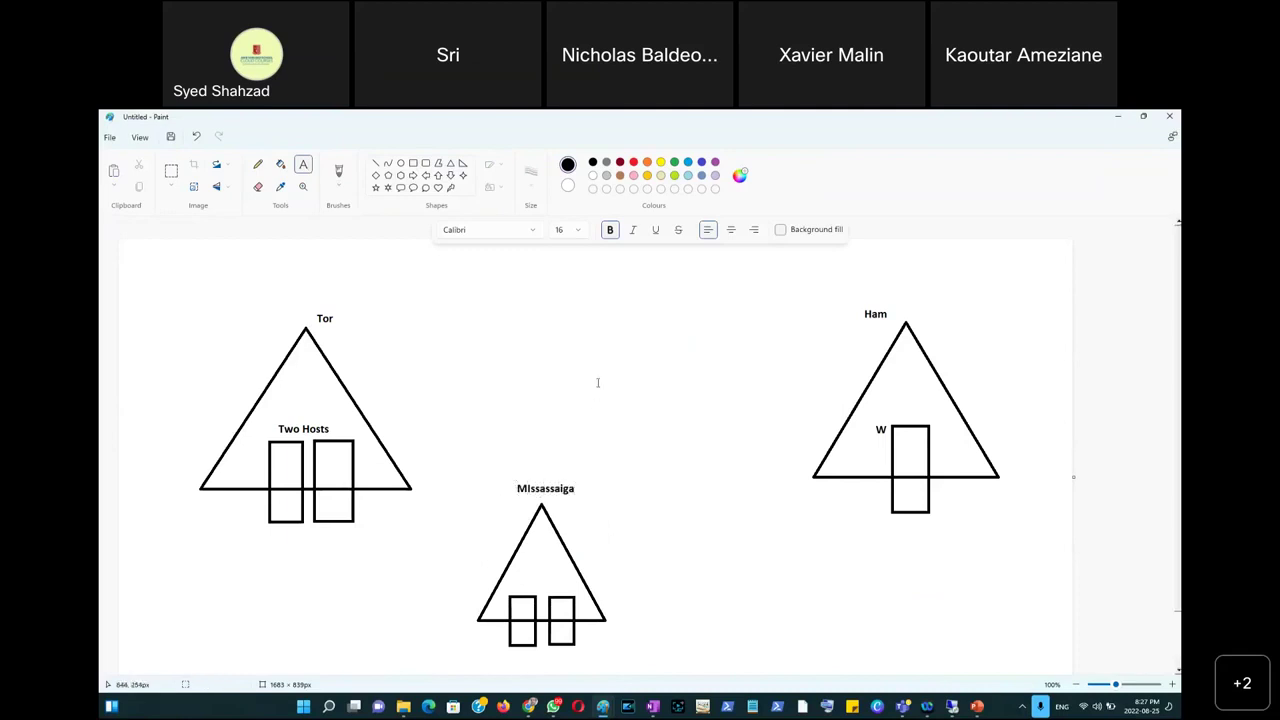
Draw freehand pencil lines linking Tor, Ham and MIssassaiga, then return to vSphere.
{"action": "left_click", "coordinate": [258, 166]}
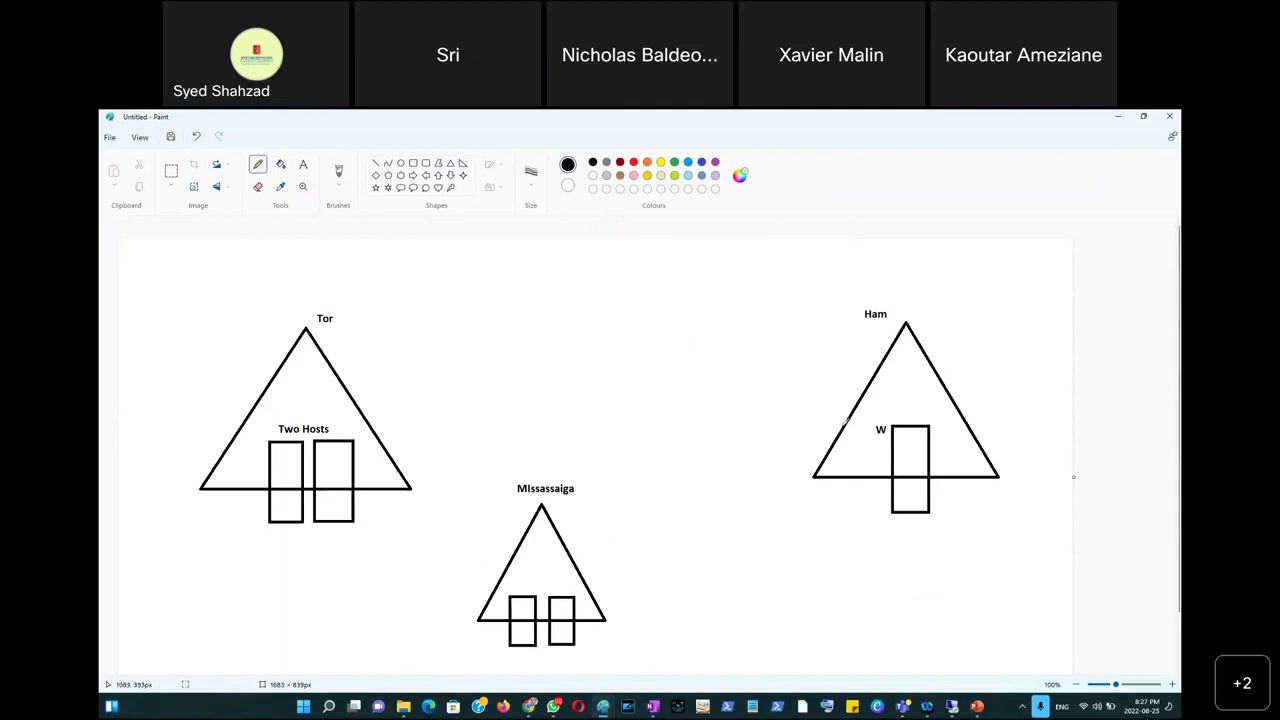
{"action": "left_click_drag", "start_coordinate": [884, 422], "coordinate": [401, 423]}
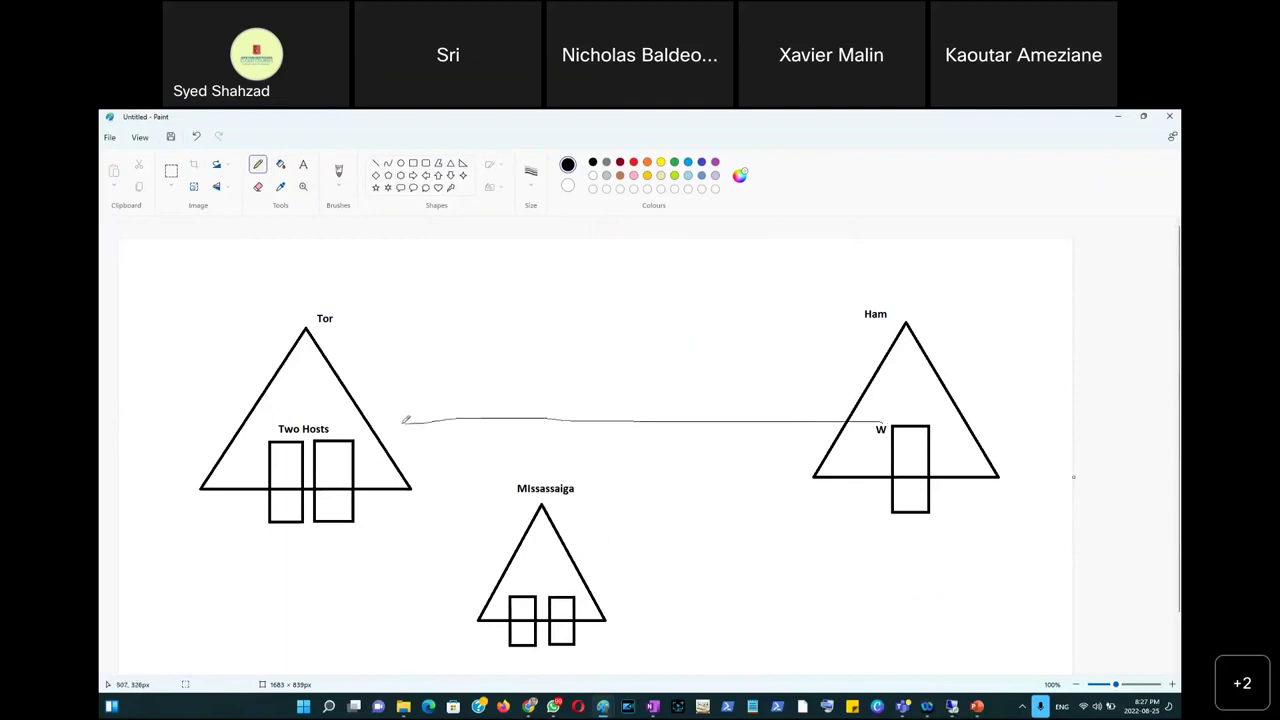
{"action": "left_click_drag", "start_coordinate": [892, 452], "coordinate": [818, 474]}
{"action": "left_click_drag", "start_coordinate": [665, 537], "coordinate": [572, 566]}
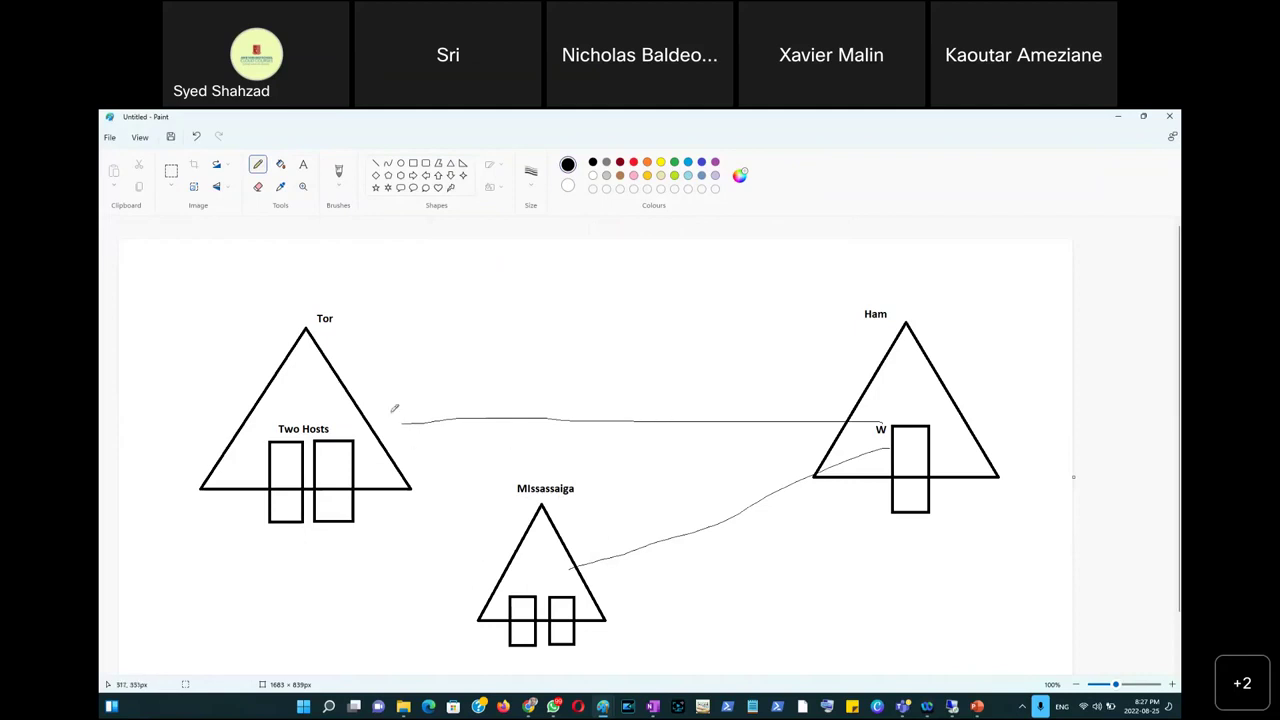
{"action": "left_click_drag", "start_coordinate": [222, 374], "coordinate": [515, 490]}
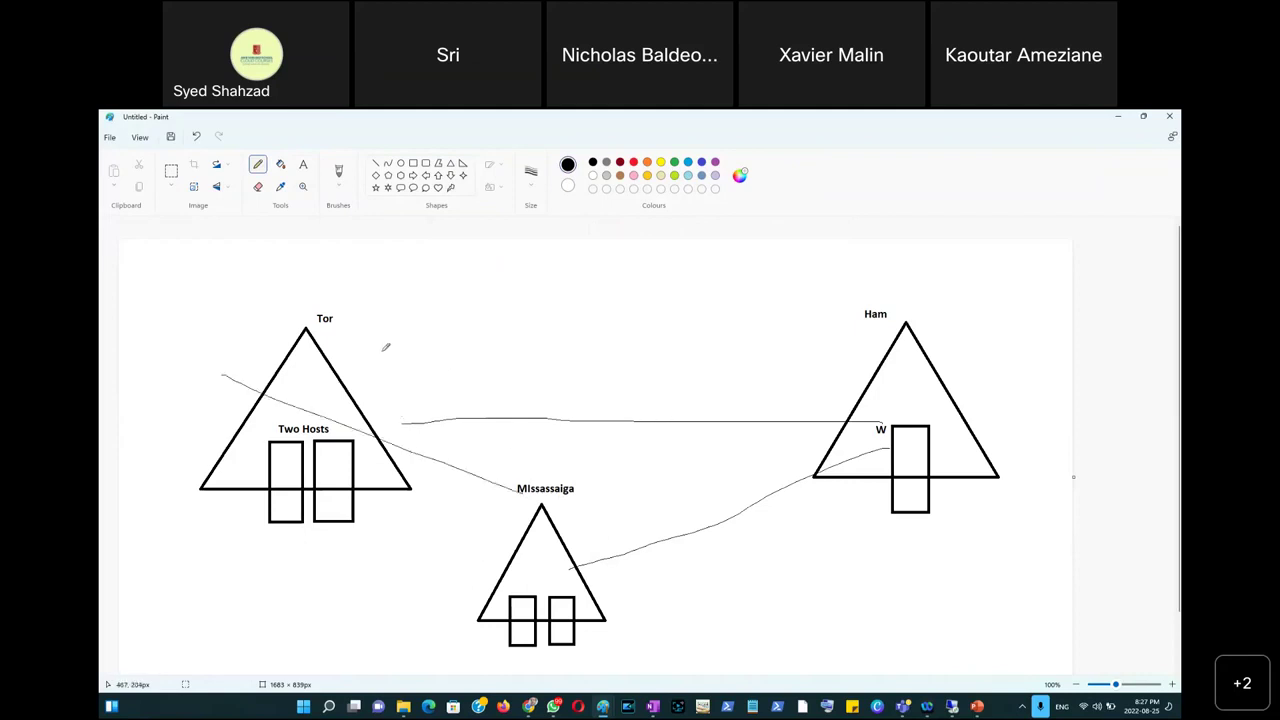
{"action": "left_click_drag", "start_coordinate": [382, 349], "coordinate": [246, 478]}
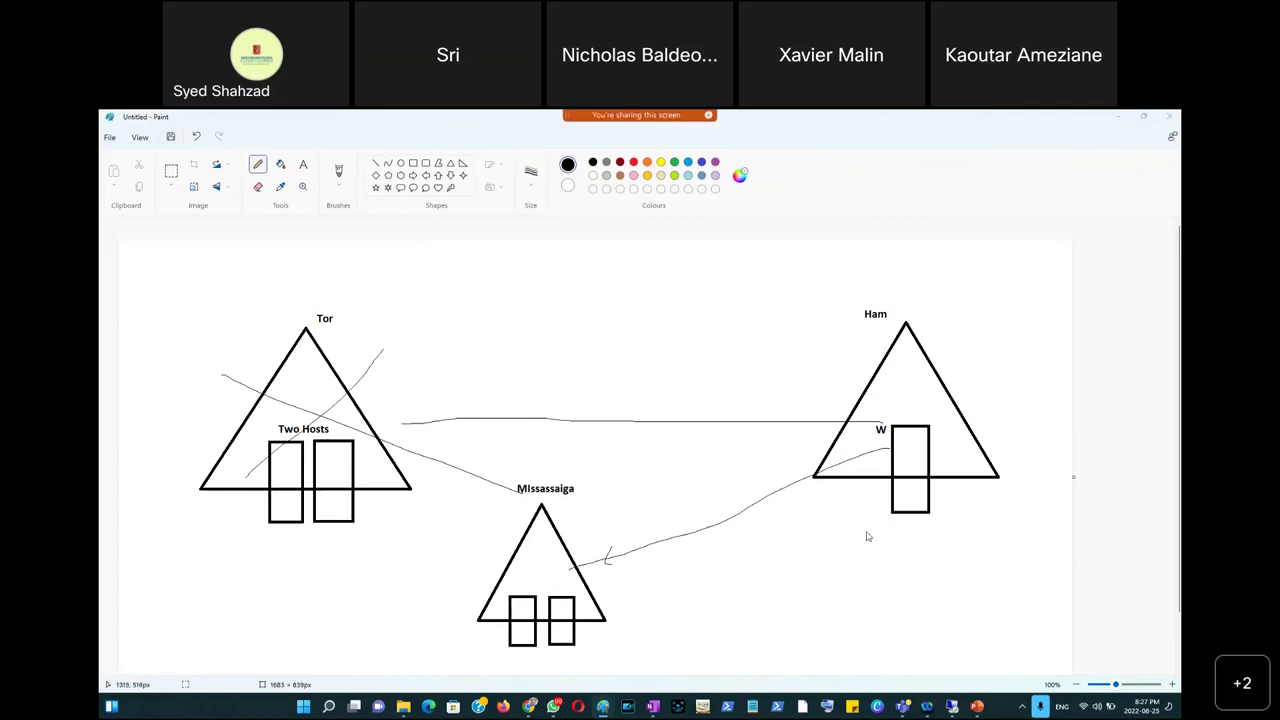
{"action": "key", "text": "alt+Tab"}
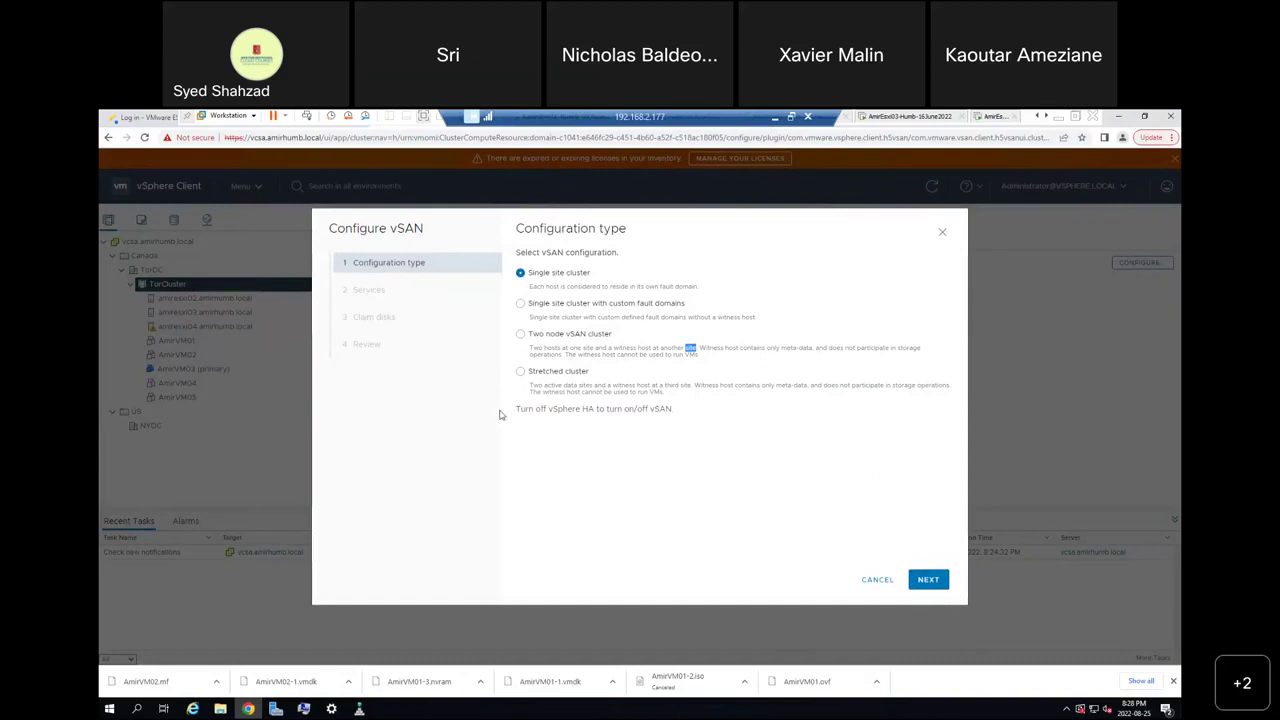
Try advancing past Configuration type, hit the 'Turn off vSphere HA' warning, and cancel the wizard.
{"action": "double_click", "coordinate": [590, 408]}
{"action": "left_click", "coordinate": [930, 581]}
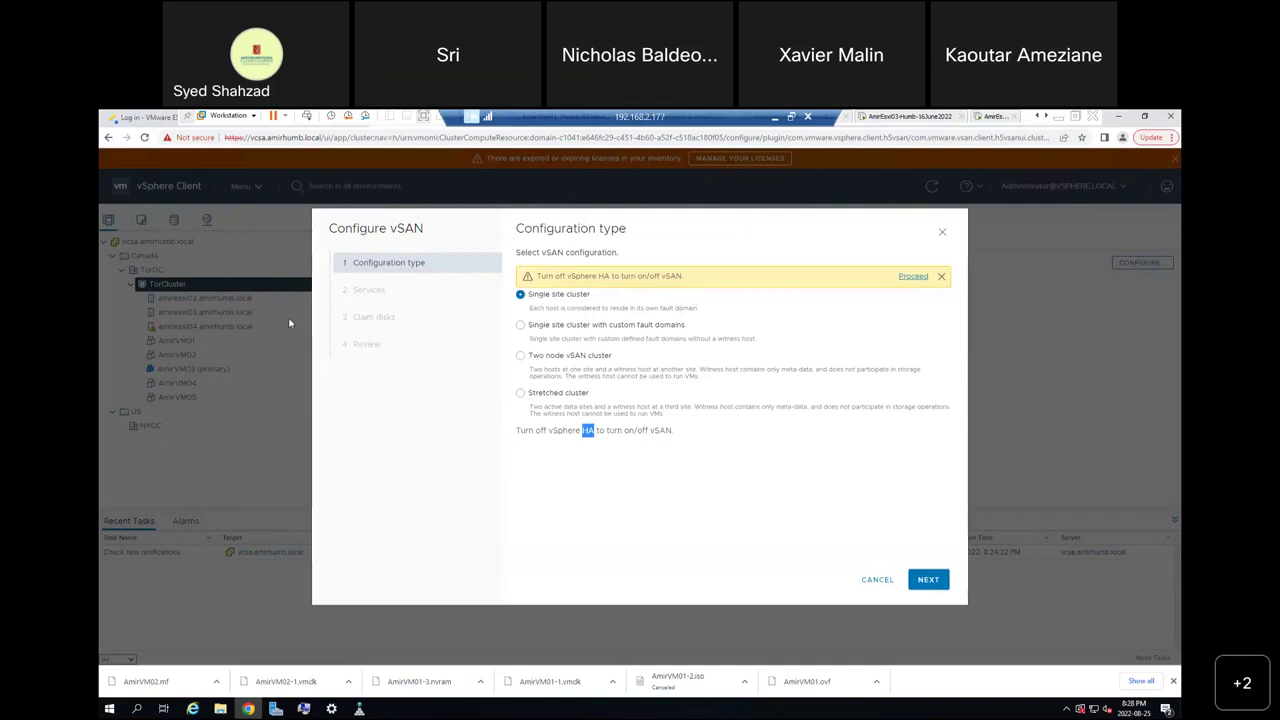
{"action": "left_click", "coordinate": [877, 581]}
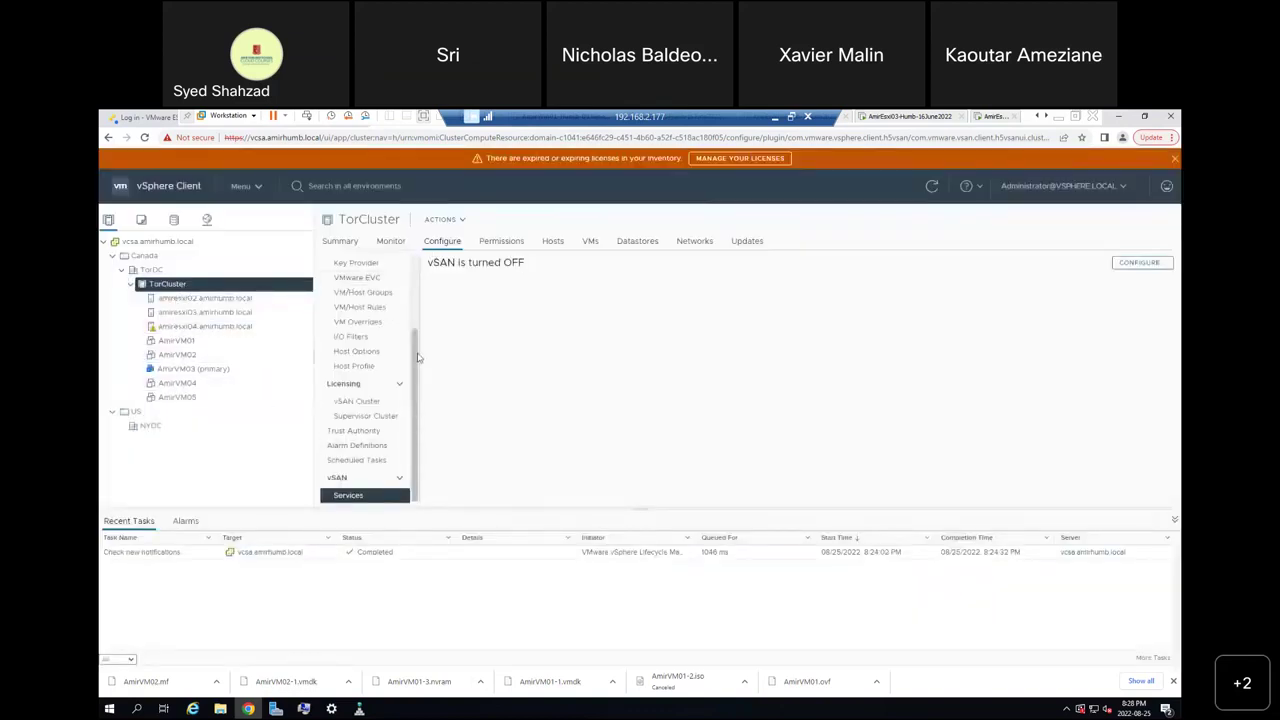
Turn vSphere HA off in TorCluster's vSphere Availability settings.
{"action": "left_click_drag", "start_coordinate": [417, 340], "coordinate": [417, 258]}
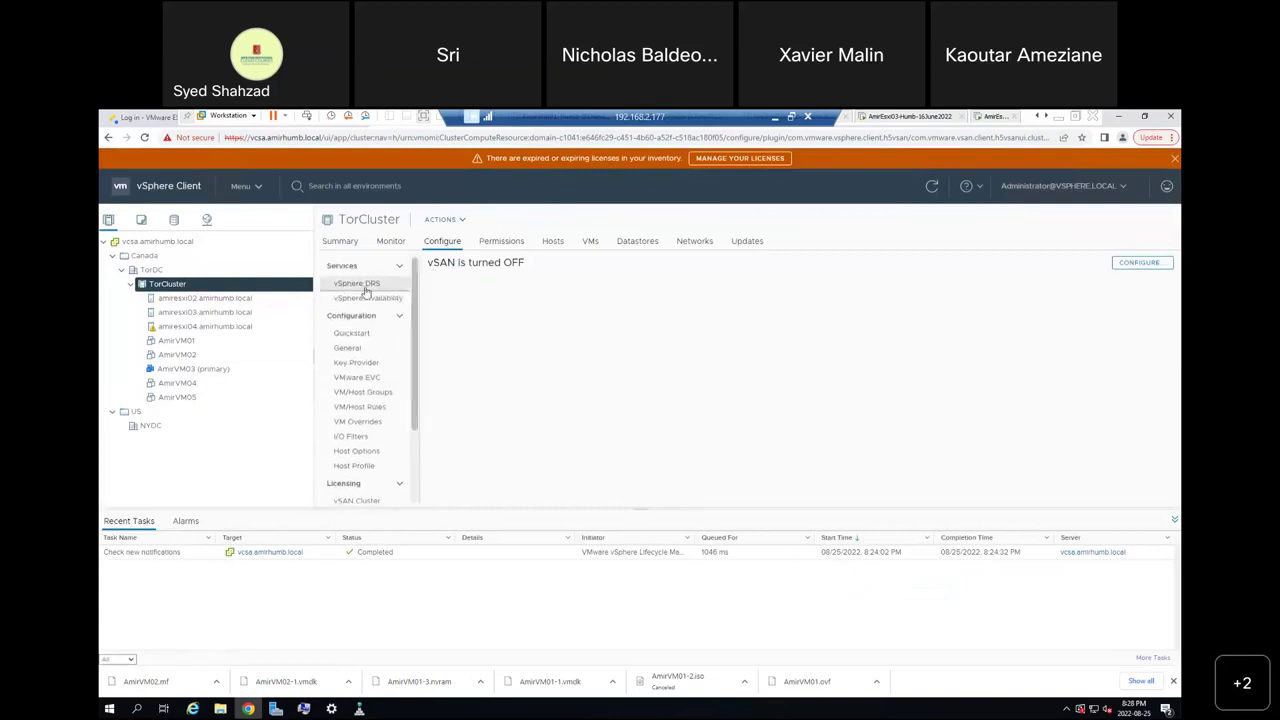
{"action": "left_click", "coordinate": [378, 300]}
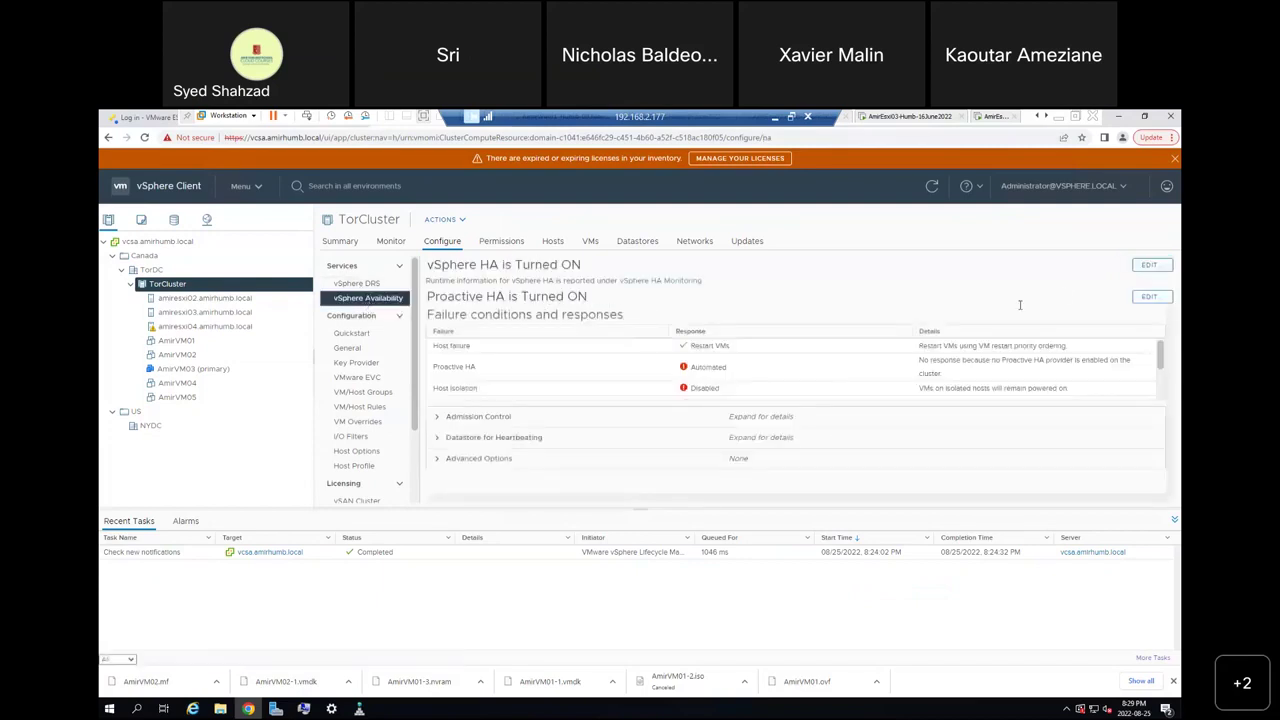
{"action": "left_click", "coordinate": [1148, 265]}
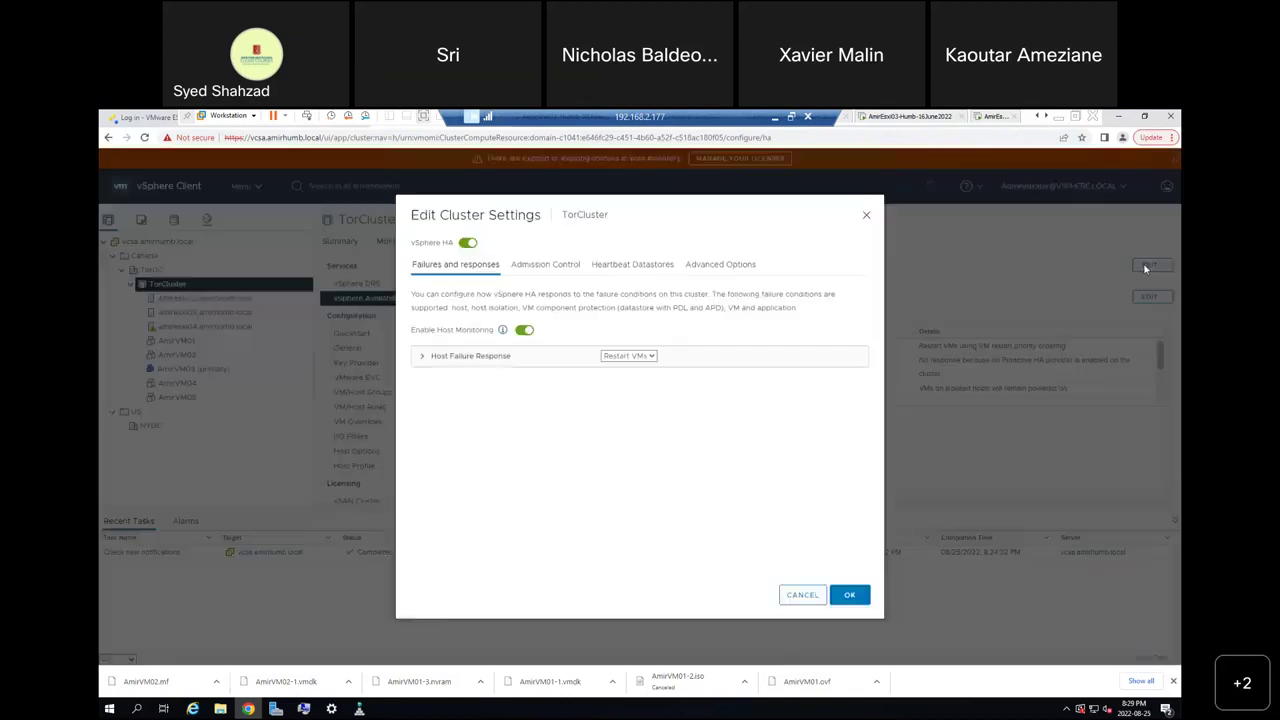
{"action": "left_click", "coordinate": [467, 244]}
{"action": "left_click", "coordinate": [849, 594]}
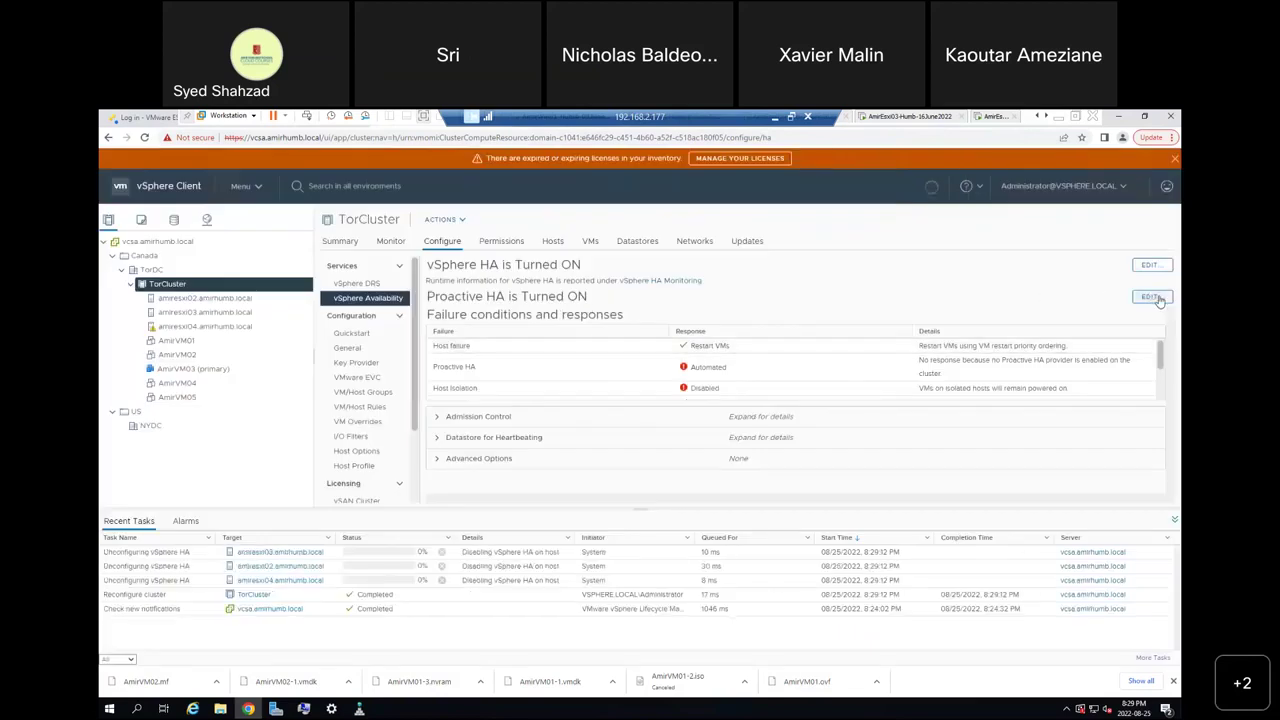
Switch Proactive HA status off and save.
{"action": "left_click", "coordinate": [1152, 297]}
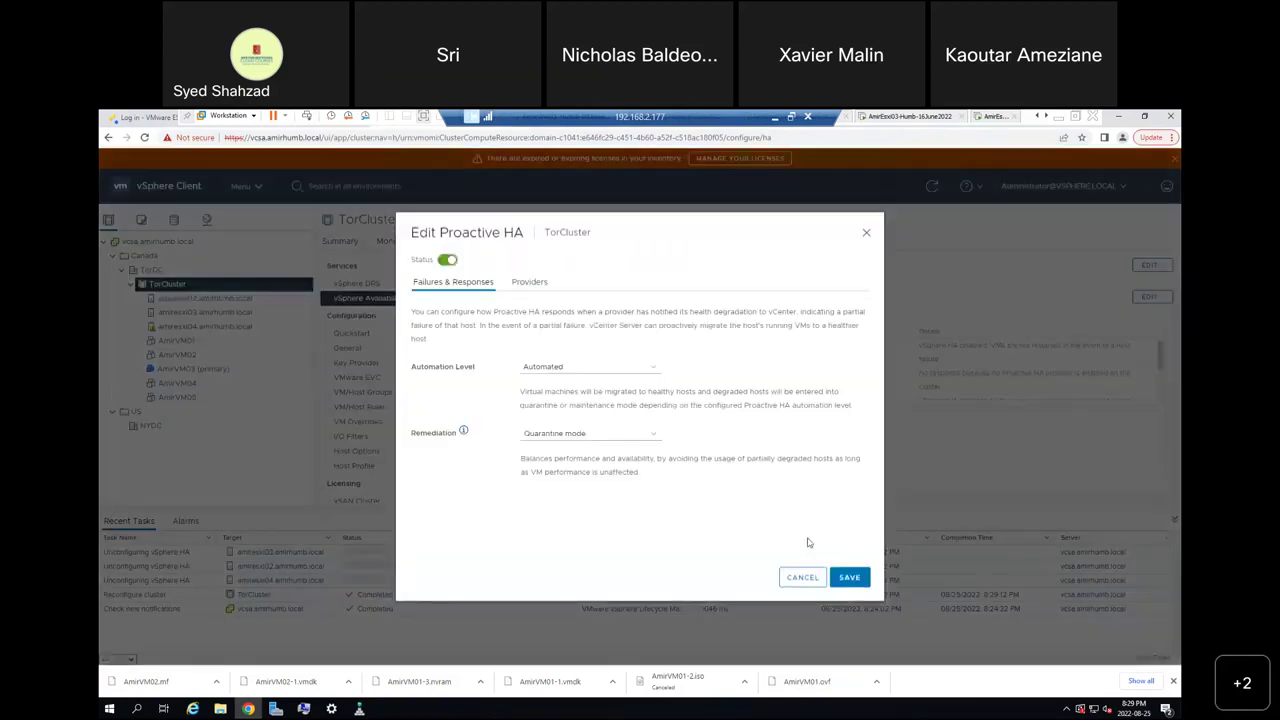
{"action": "left_click", "coordinate": [448, 260]}
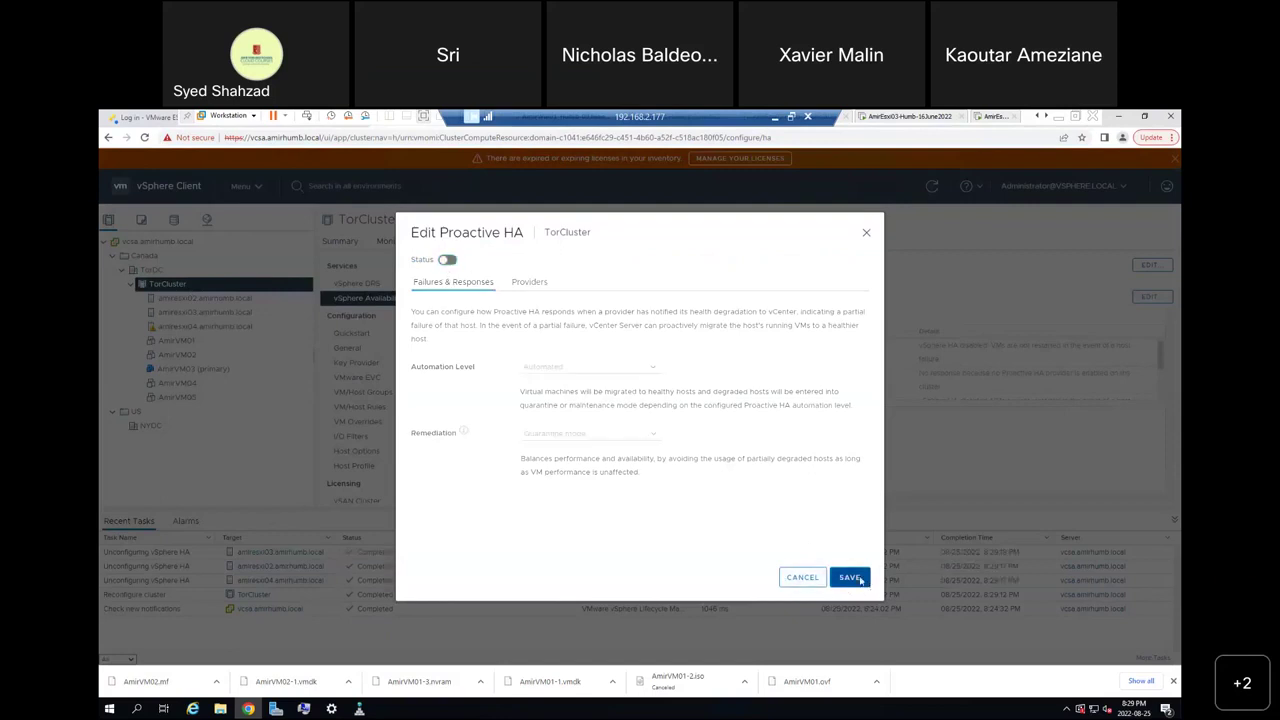
{"action": "left_click", "coordinate": [849, 578]}
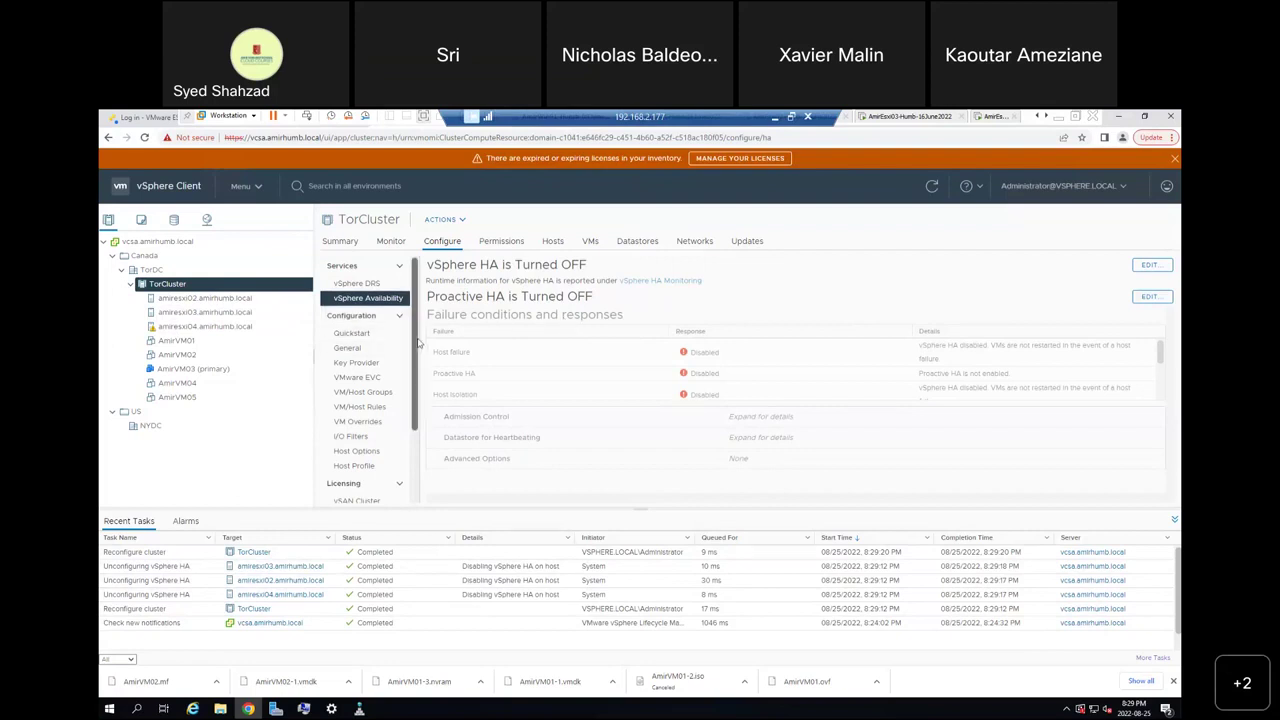
Go to vSAN > Services and relaunch Configure vSAN for TorCluster, Single site cluster selected.
{"action": "scroll", "coordinate": [412, 422], "scroll_direction": "down", "scroll_amount": 1}
{"action": "scroll", "coordinate": [412, 422], "scroll_direction": "down", "scroll_amount": 1}
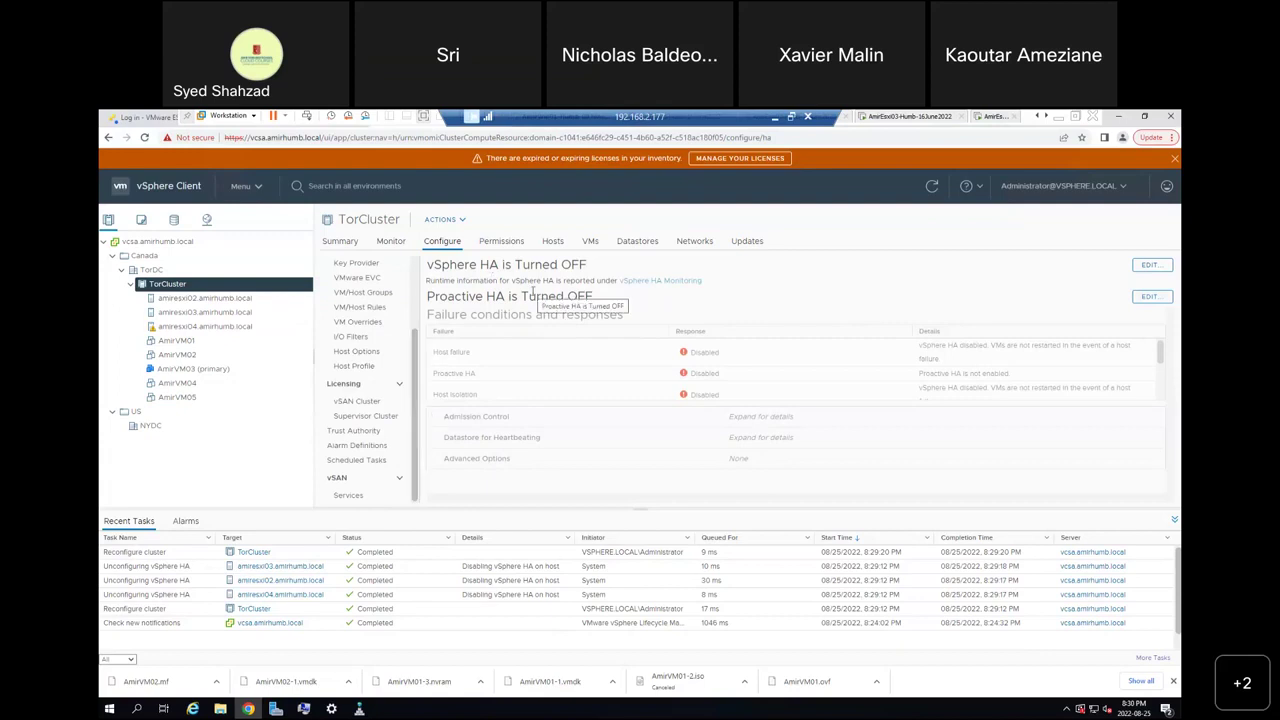
{"action": "left_click", "coordinate": [350, 497]}
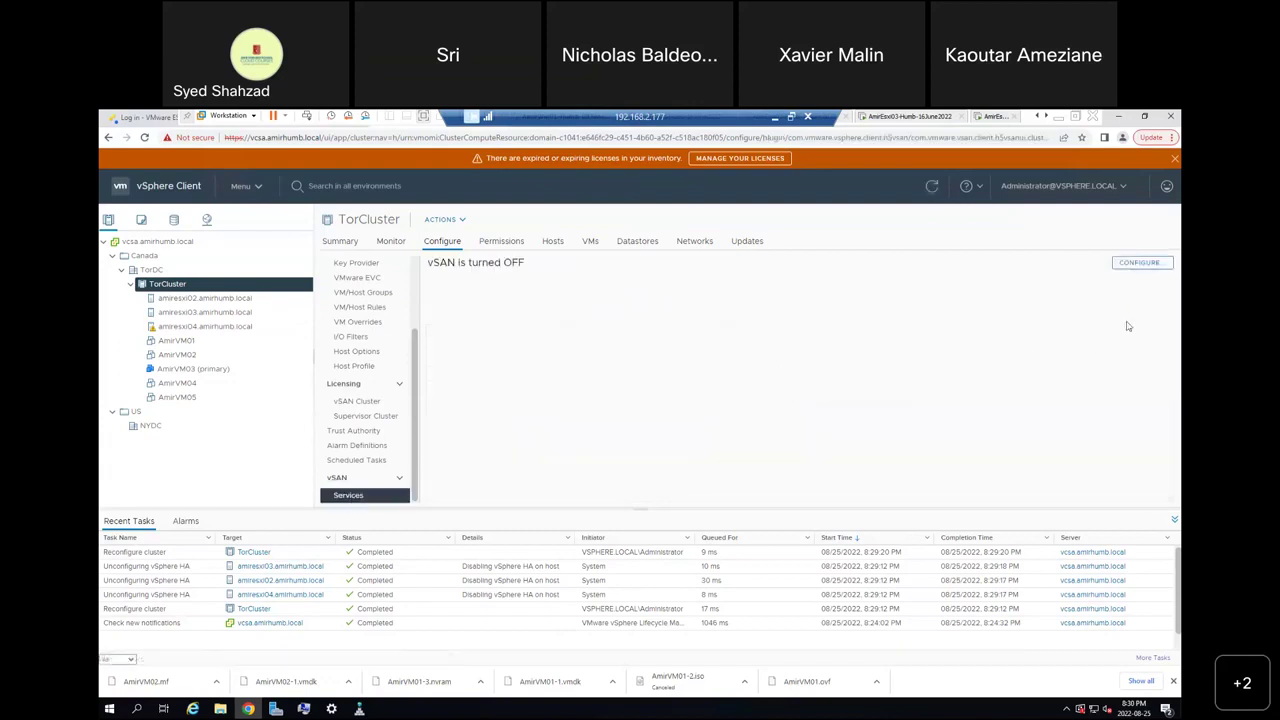
{"action": "left_click", "coordinate": [1141, 262]}
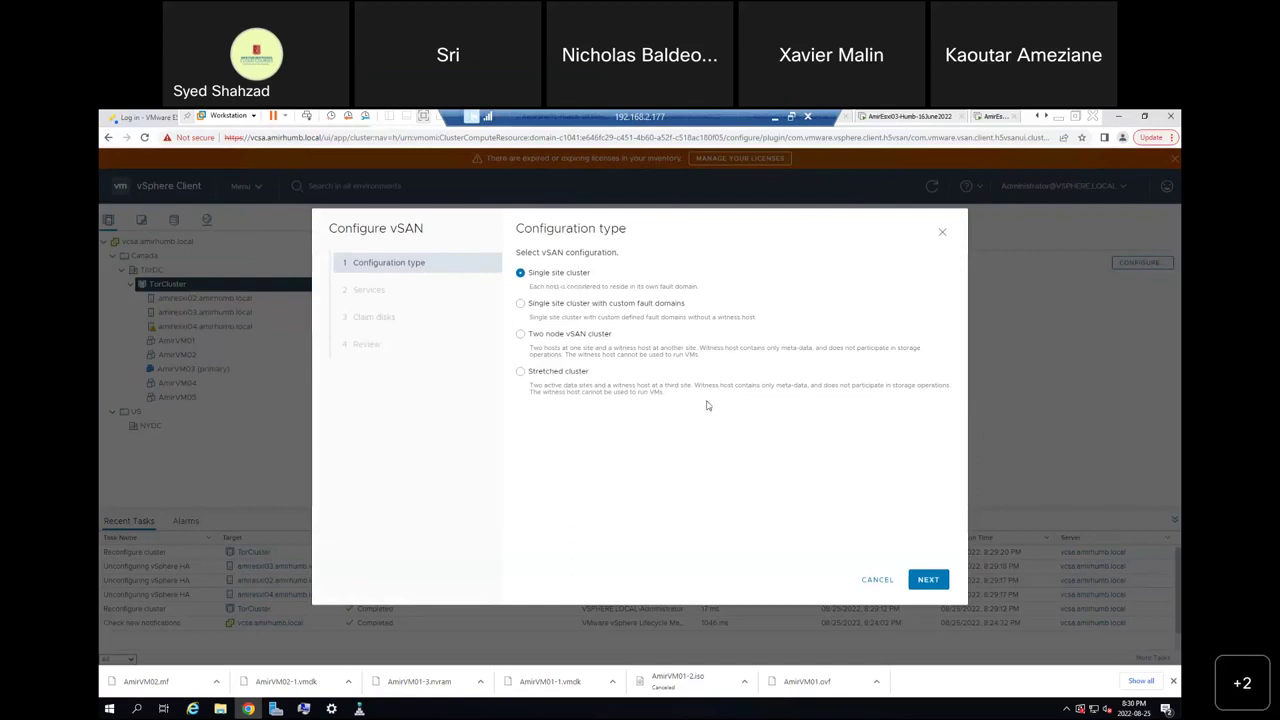
Move to the Services step and review Space efficiency options, keeping None.
{"action": "left_click", "coordinate": [924, 586]}
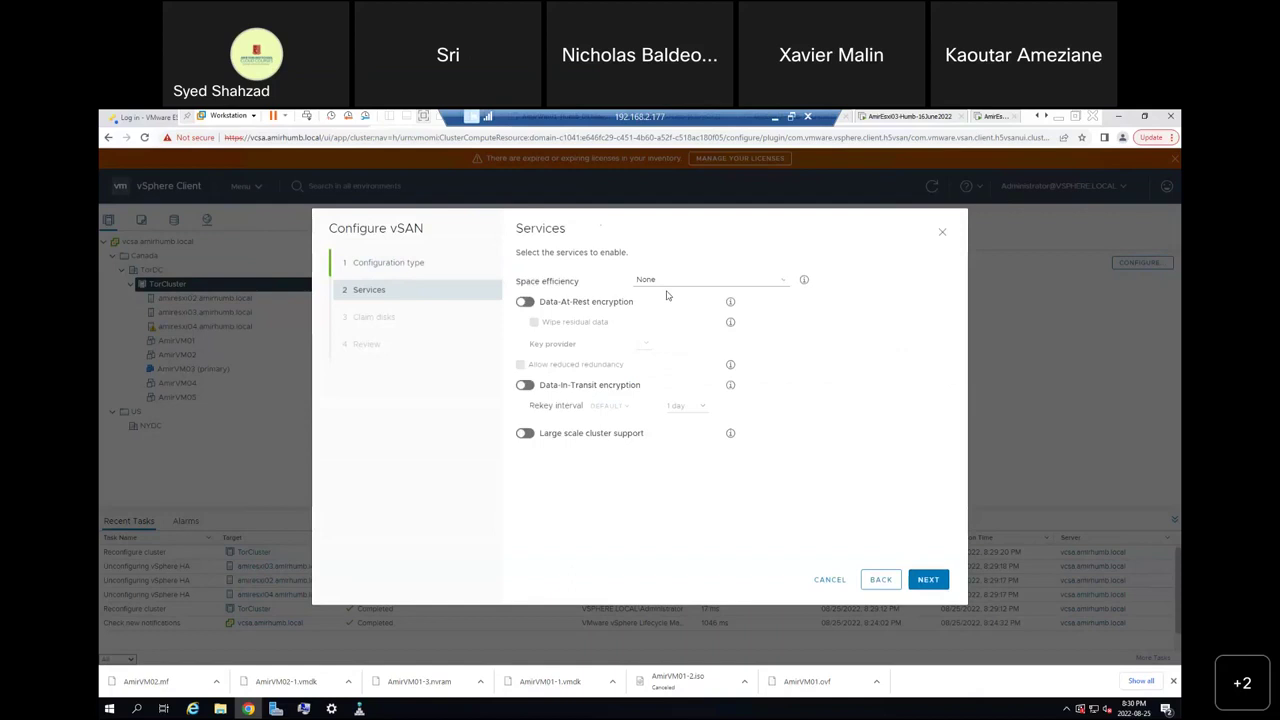
{"action": "left_click", "coordinate": [784, 285]}
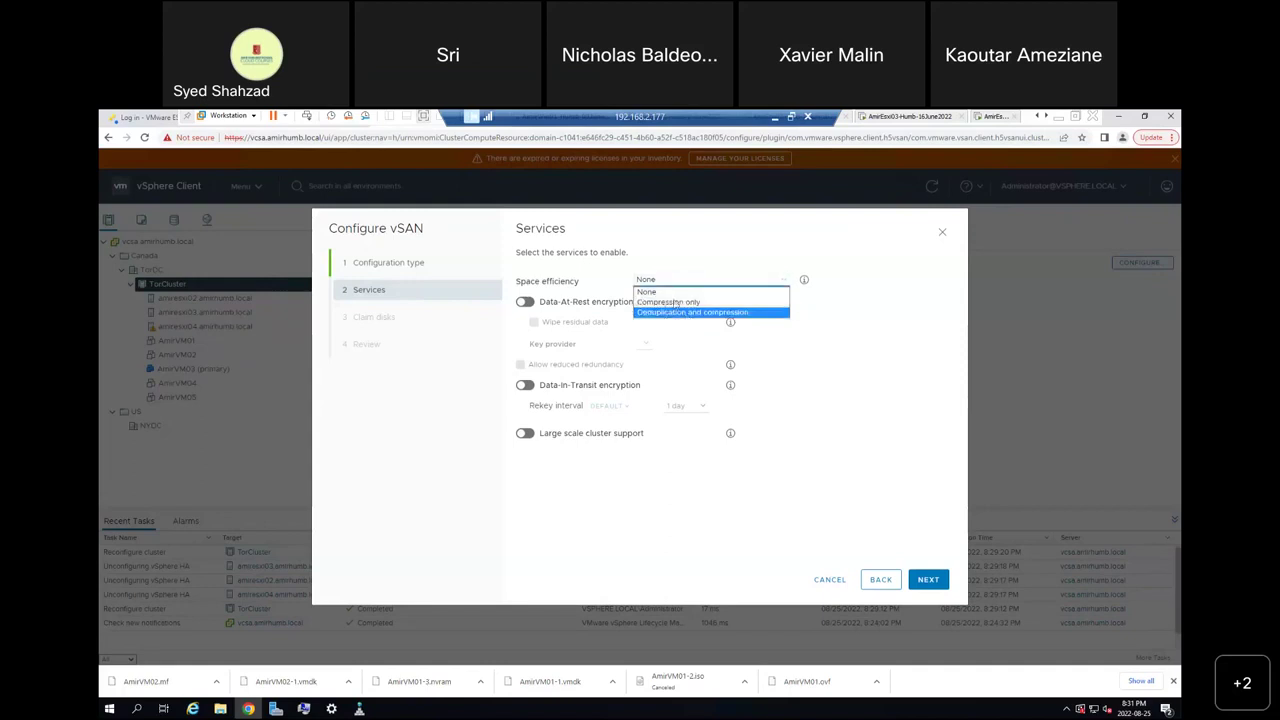
{"action": "left_click", "coordinate": [669, 293]}
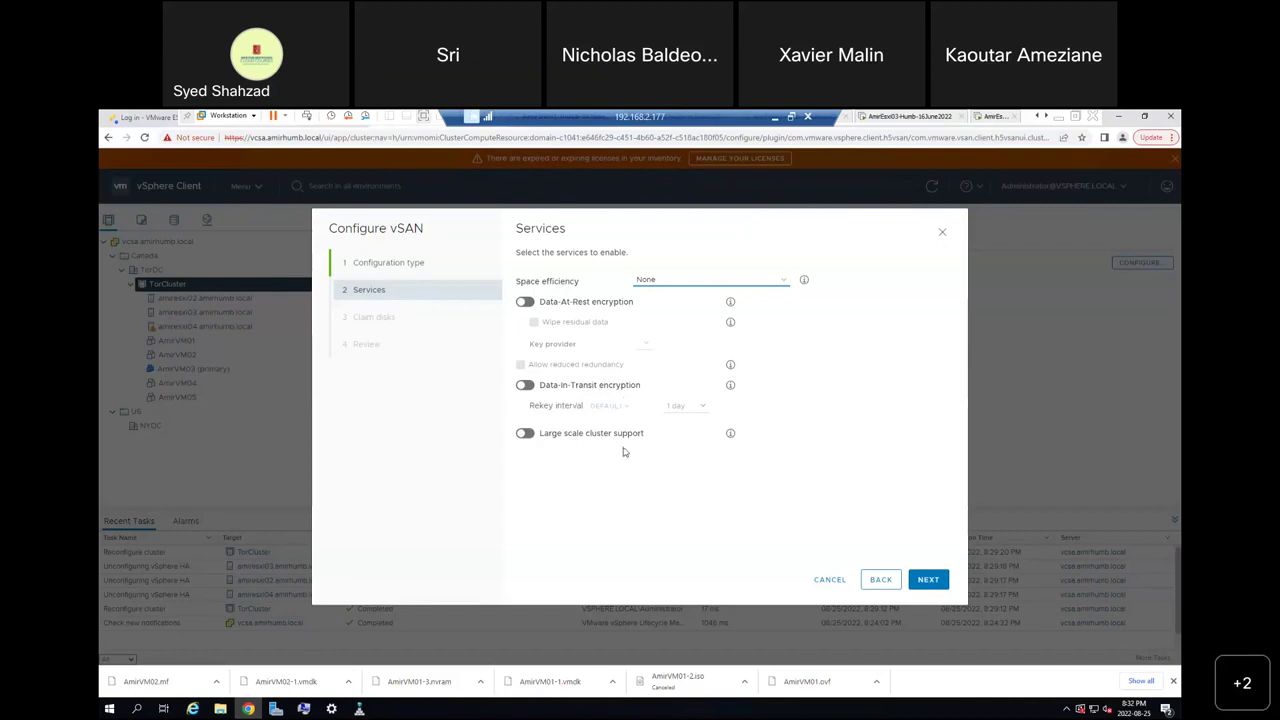
Read and dismiss the Large scale cluster support explanation, then continue to Claim disks.
{"action": "left_click", "coordinate": [731, 436]}
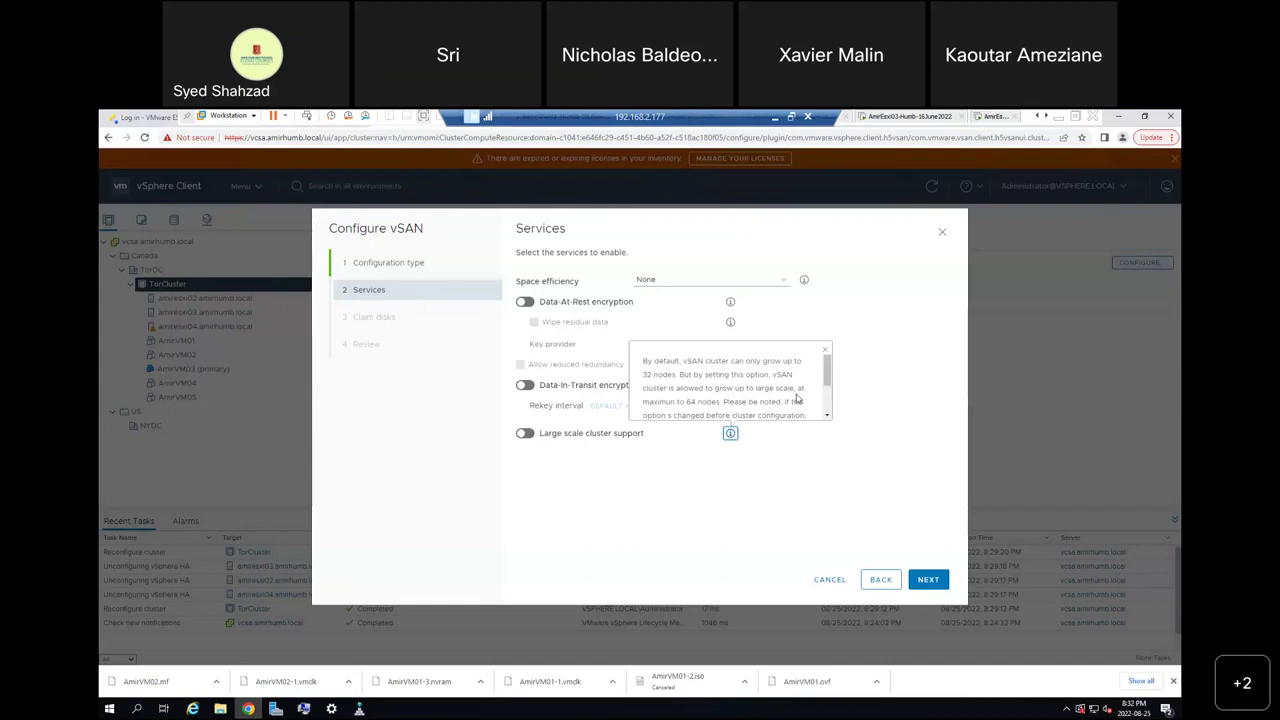
{"action": "left_click", "coordinate": [827, 416]}
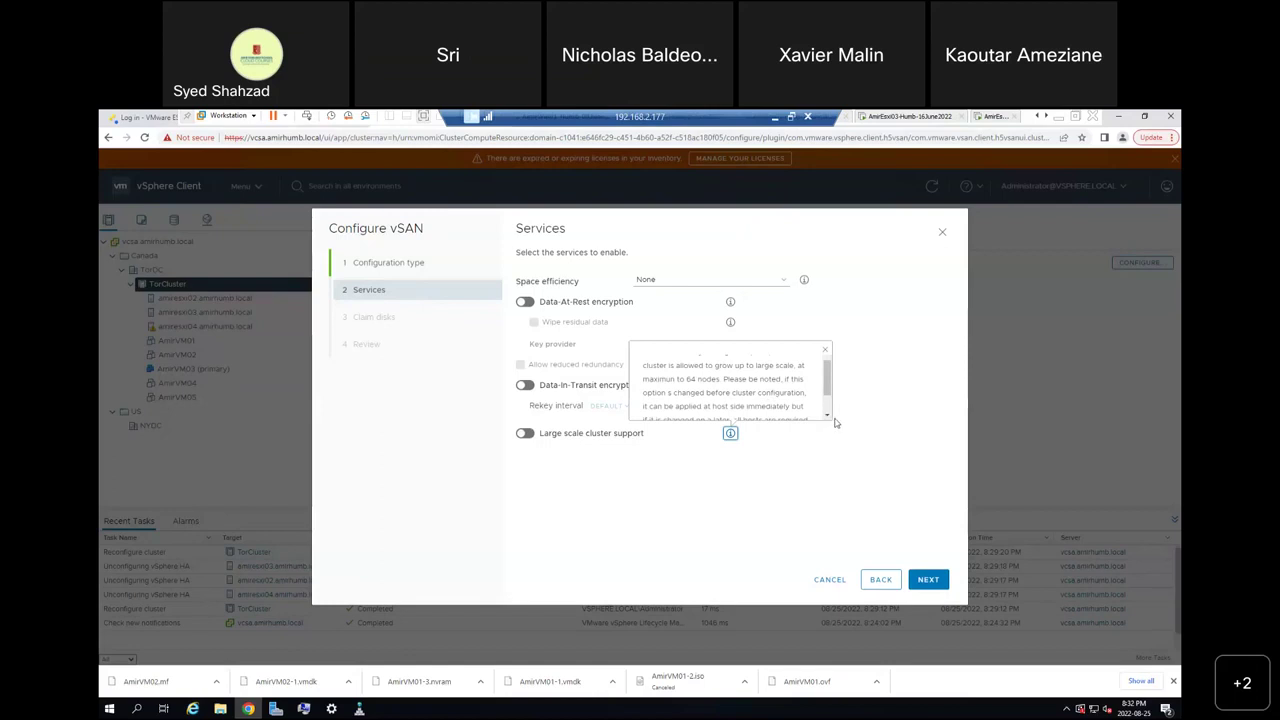
{"action": "left_click", "coordinate": [827, 417]}
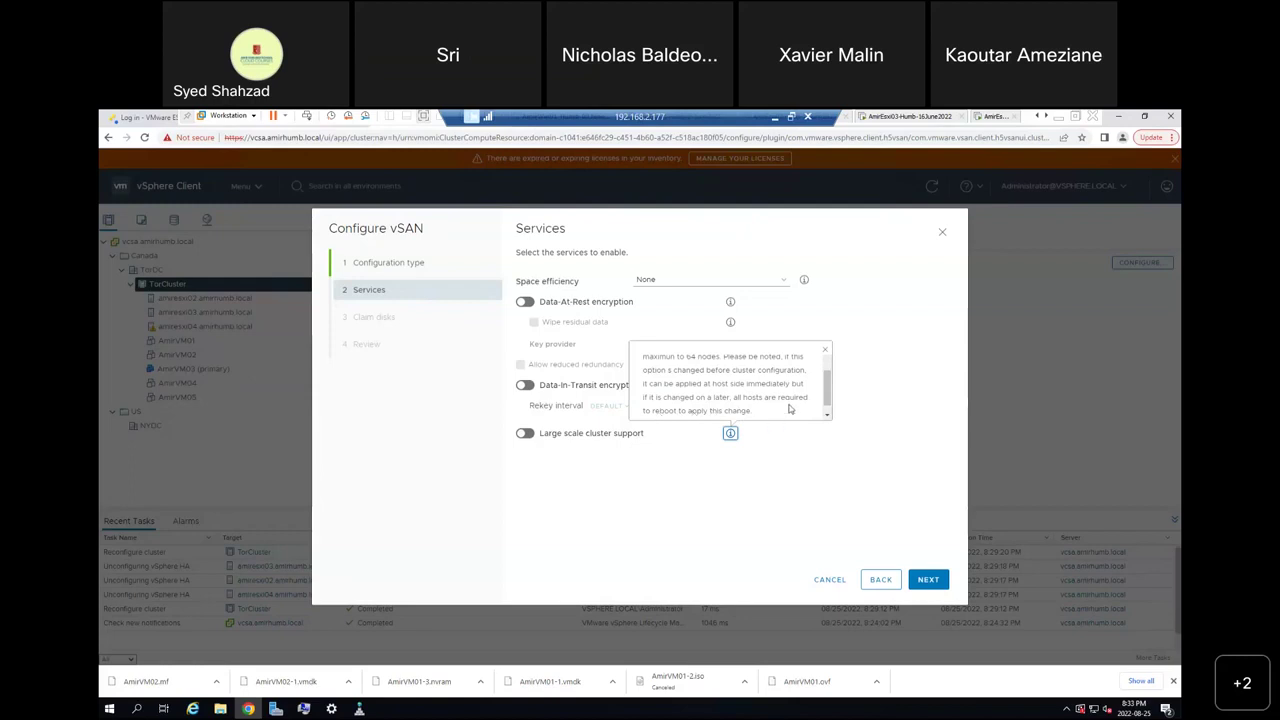
{"action": "left_click", "coordinate": [685, 479]}
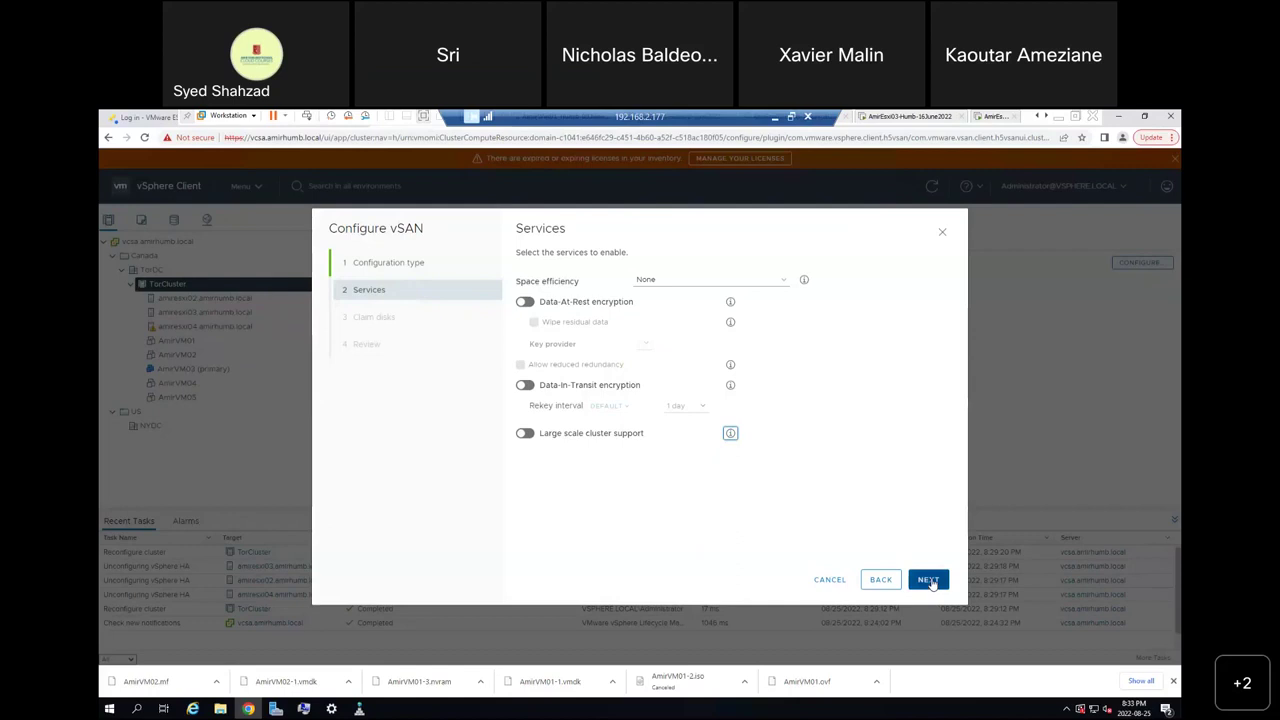
{"action": "left_click", "coordinate": [929, 581]}
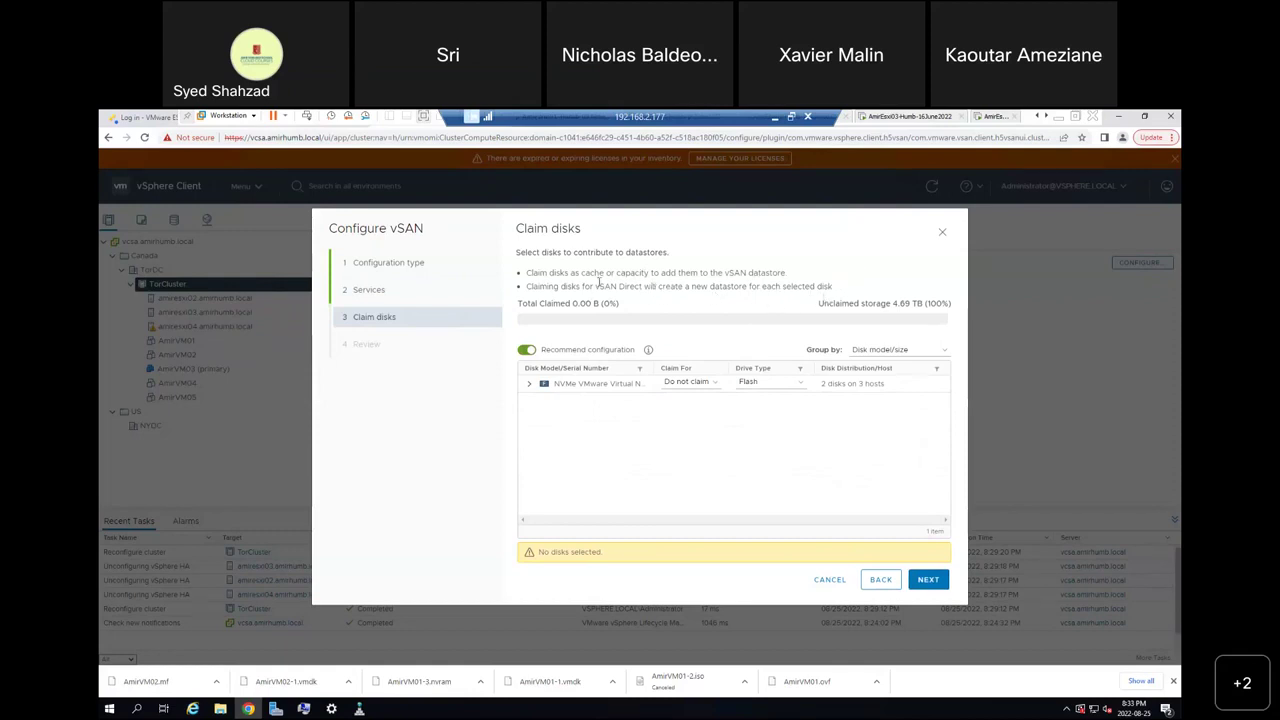
Highlight 'vSAN Direct' in the Claim disks description and open the Group by choices.
{"action": "left_click_drag", "start_coordinate": [596, 287], "coordinate": [643, 287]}
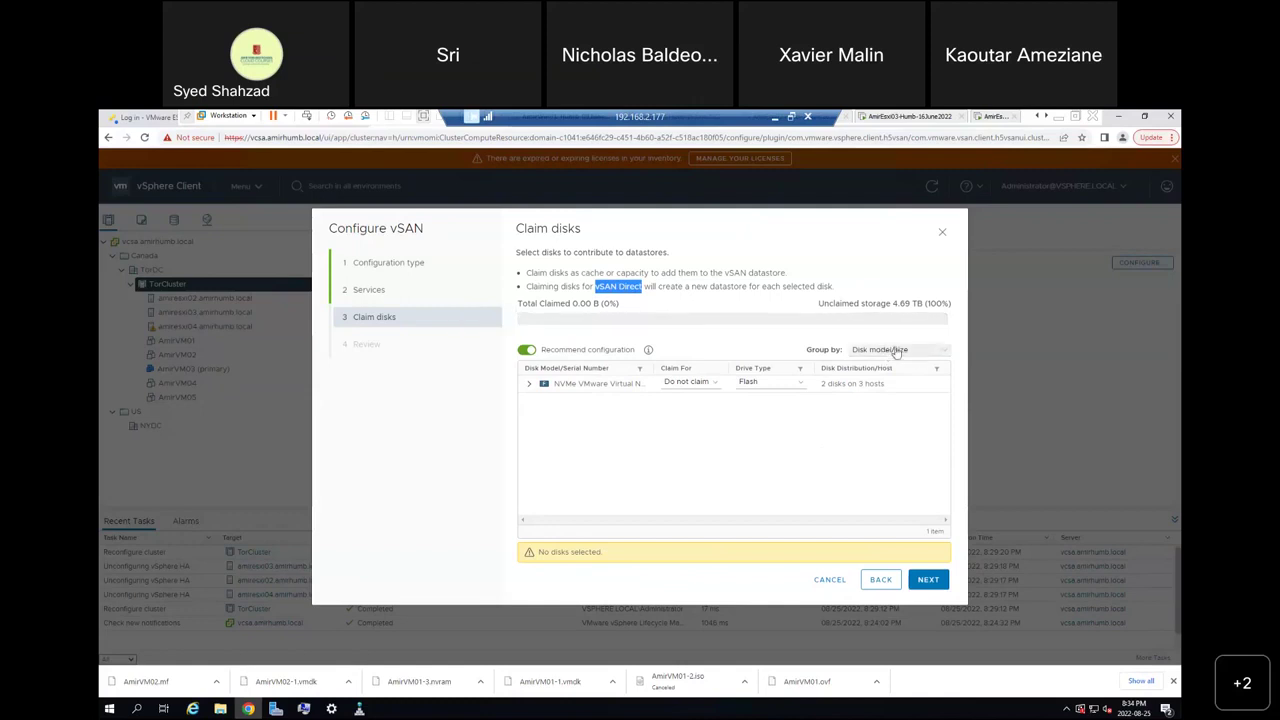
{"action": "left_click", "coordinate": [885, 350]}
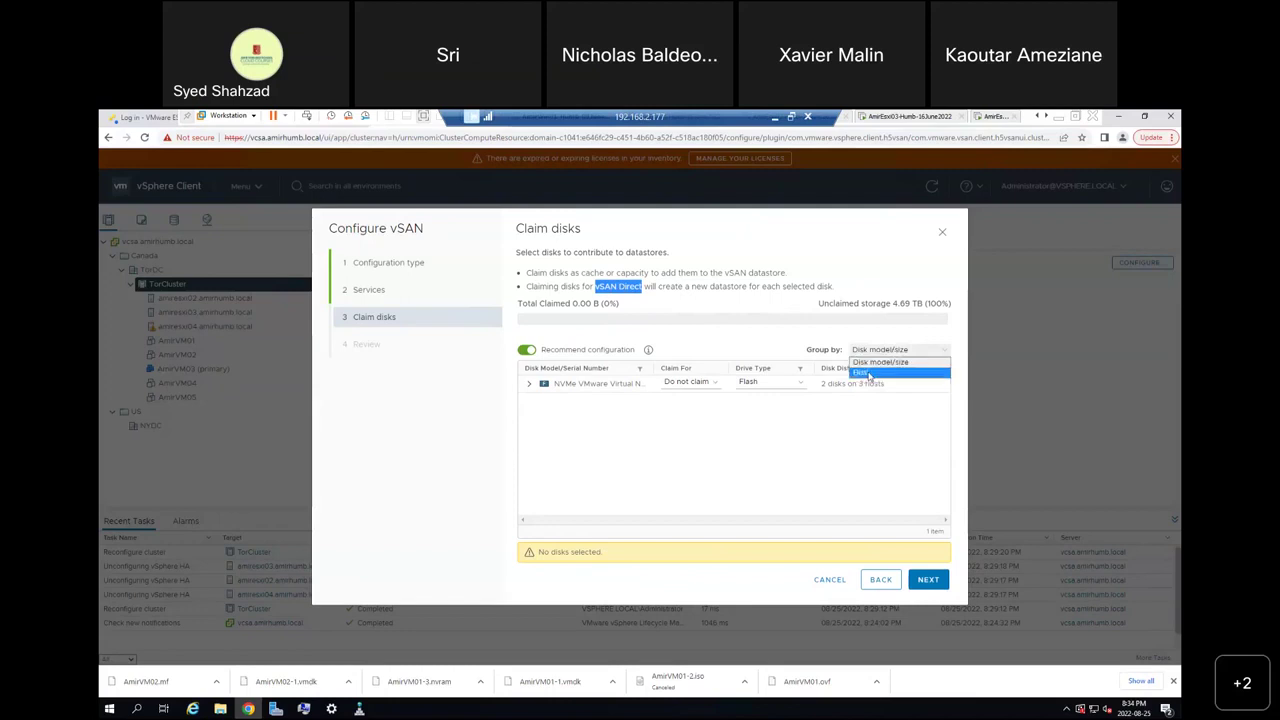
Group the Claim disks table by Host, then collapse and re-expand all three host rows.
{"action": "left_click", "coordinate": [879, 374]}
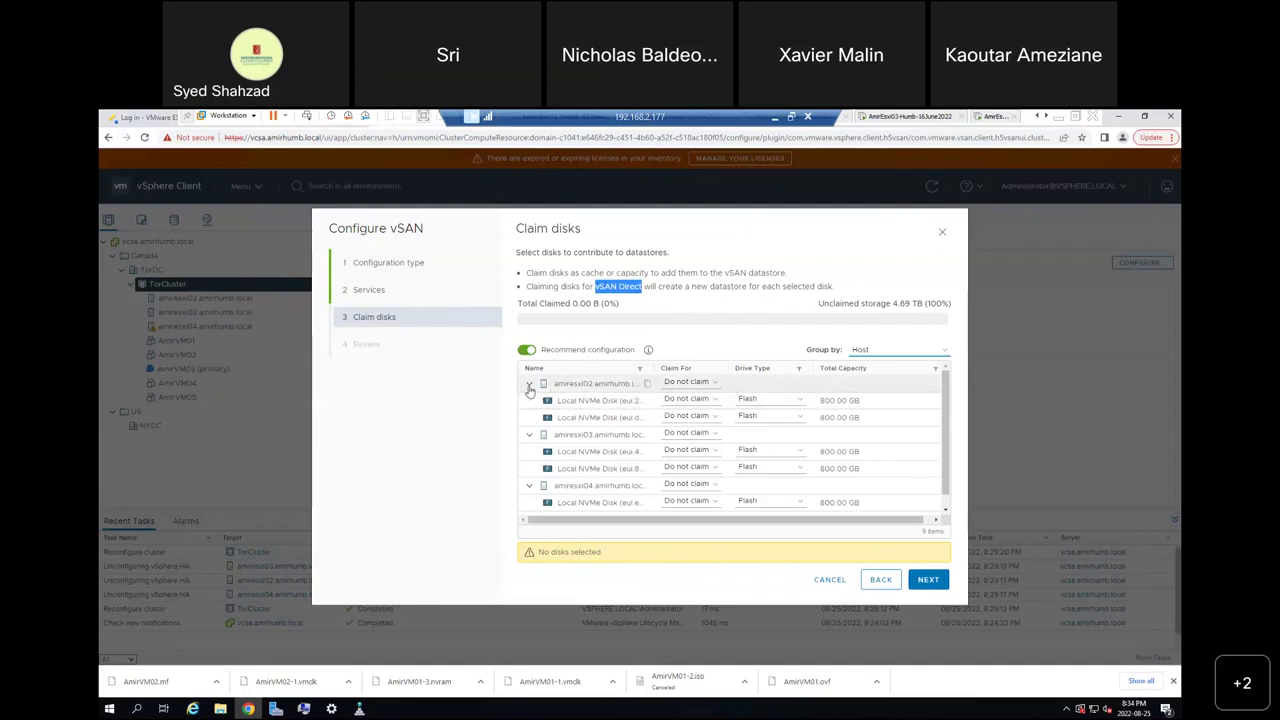
{"action": "left_click", "coordinate": [530, 390]}
{"action": "left_click", "coordinate": [530, 401]}
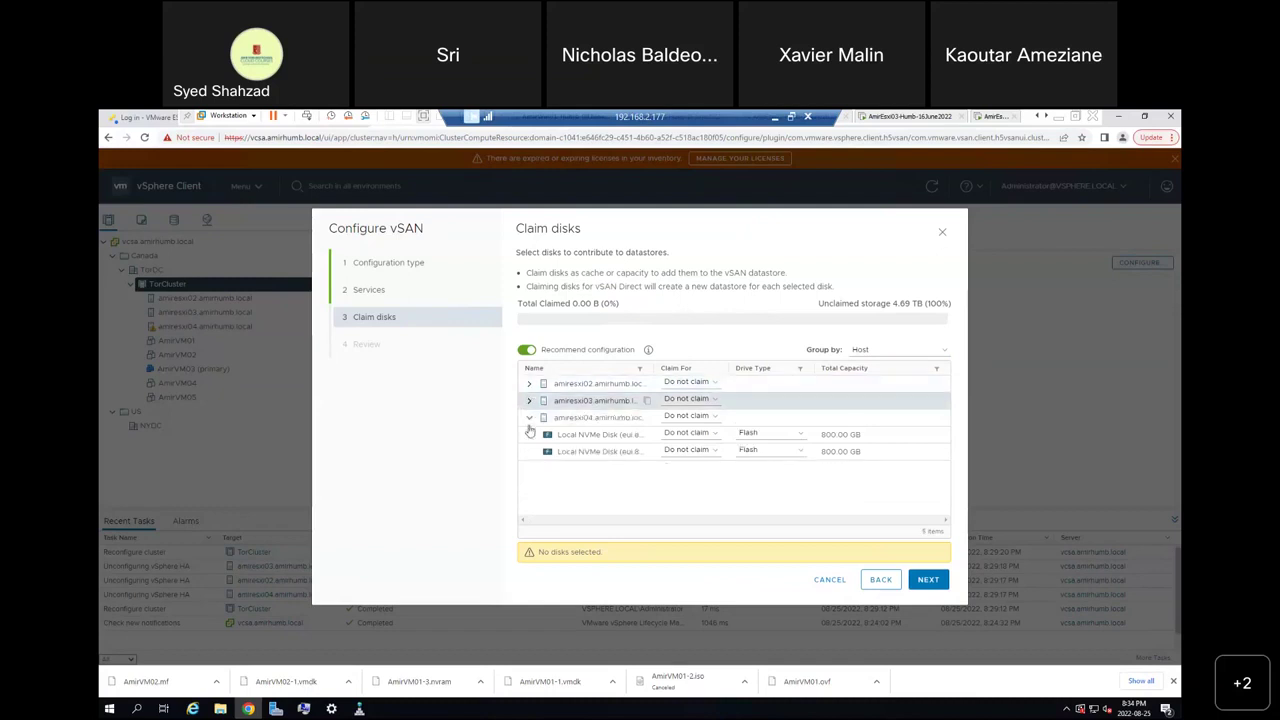
{"action": "left_click", "coordinate": [529, 418]}
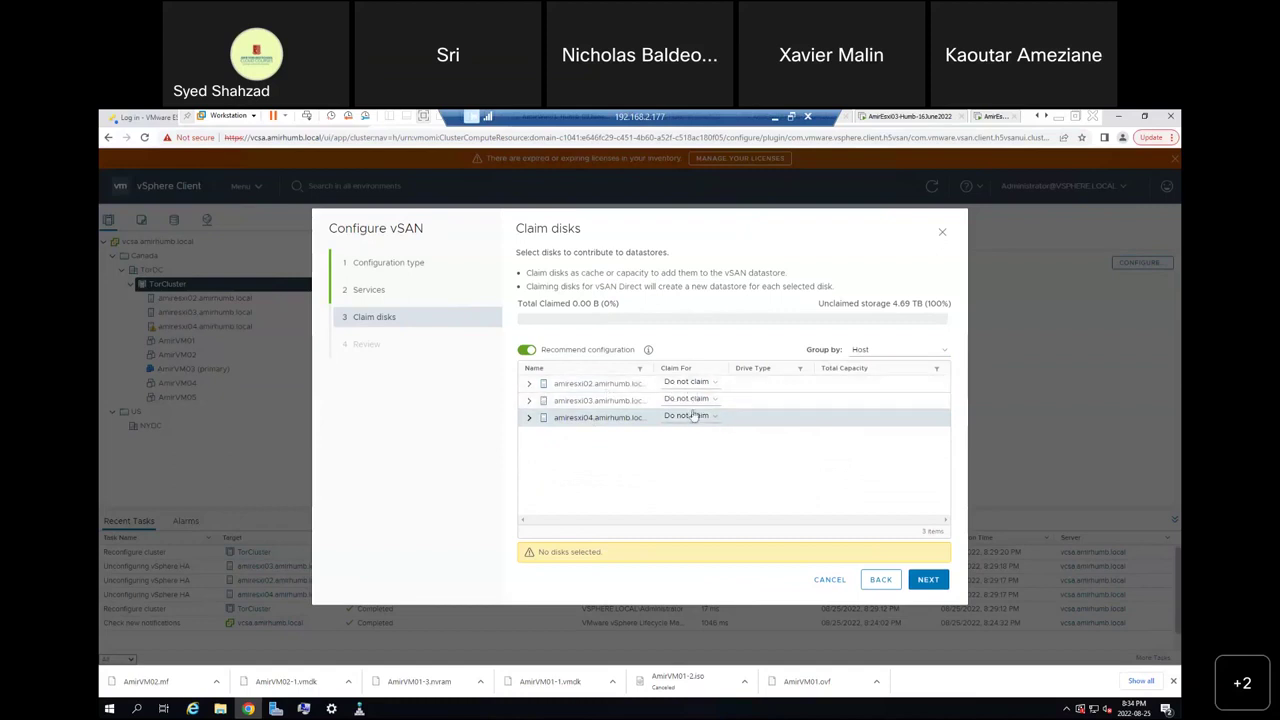
{"action": "left_click", "coordinate": [530, 385]}
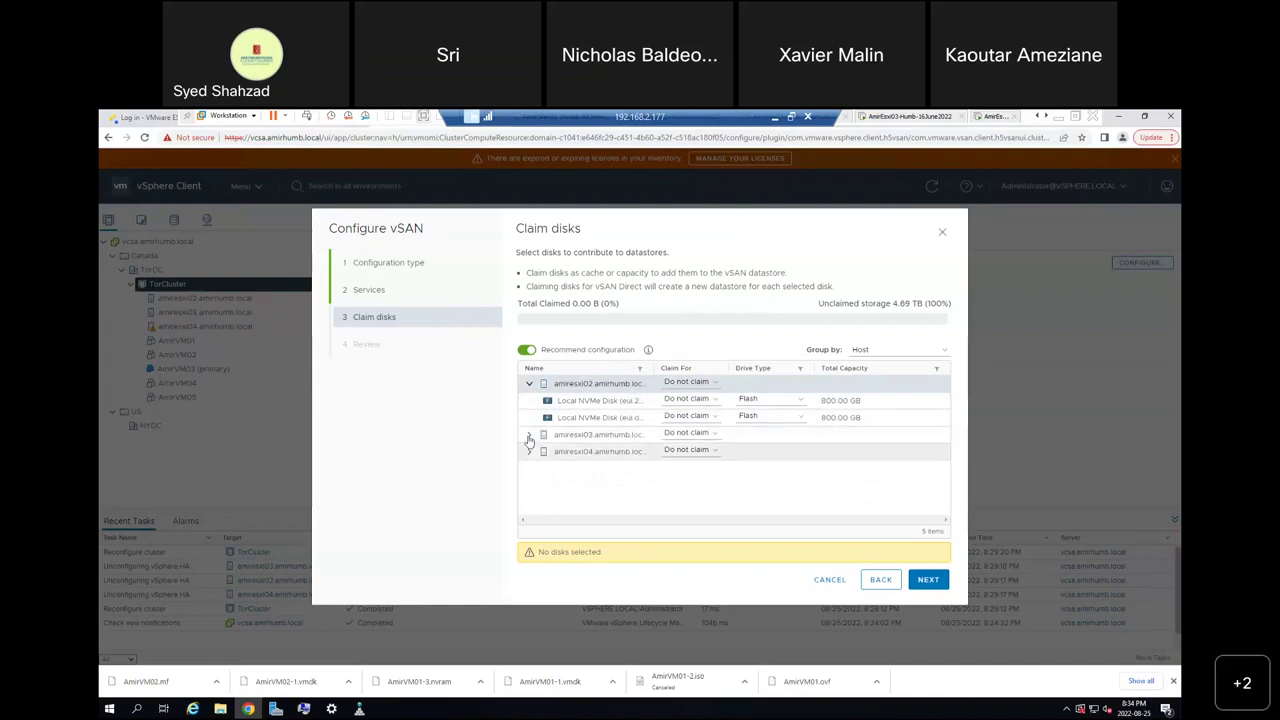
{"action": "left_click", "coordinate": [529, 437]}
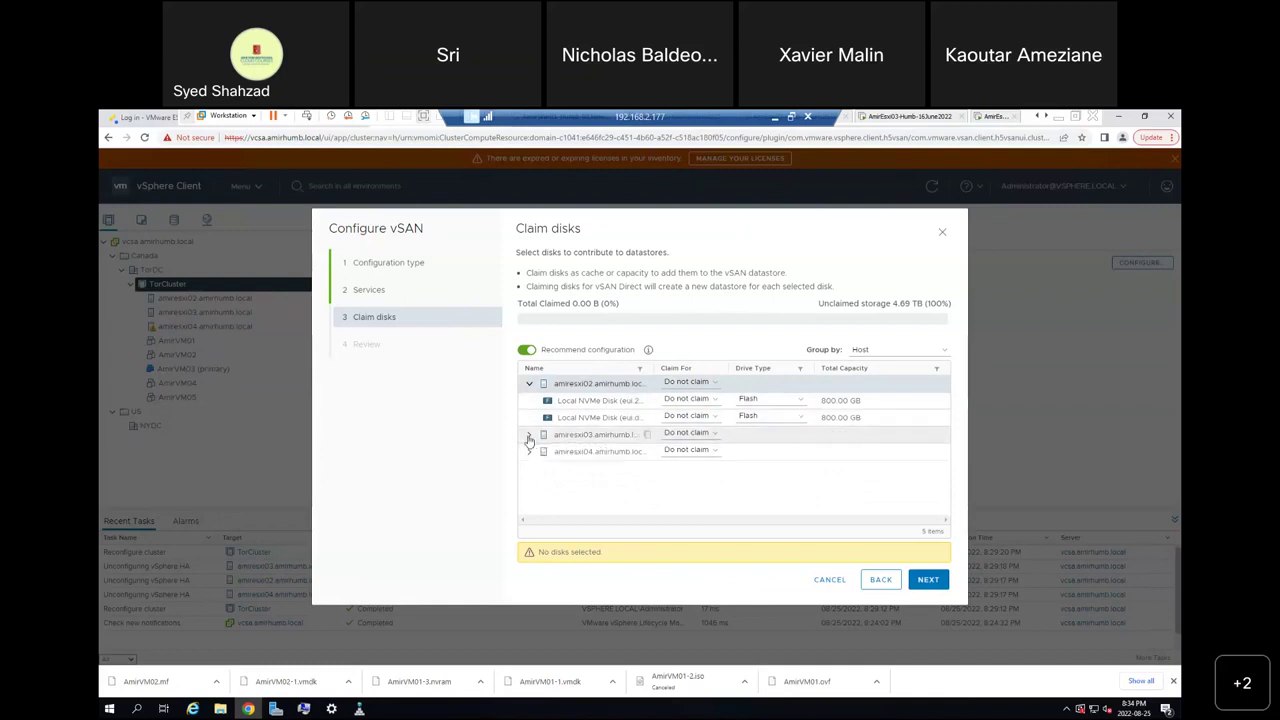
{"action": "left_click", "coordinate": [529, 485]}
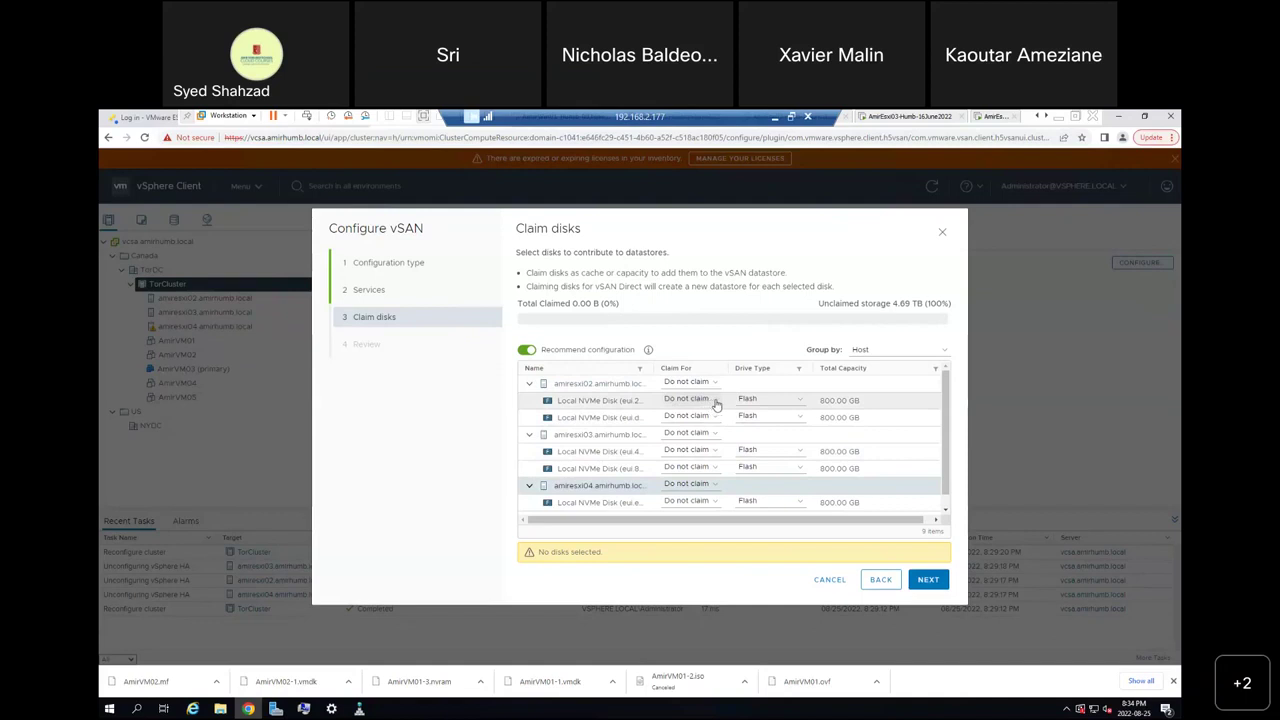
Review the first NVMe disk's options, leaving it unclaimed and typed as Flash.
{"action": "left_click", "coordinate": [714, 400]}
{"action": "left_click", "coordinate": [716, 402]}
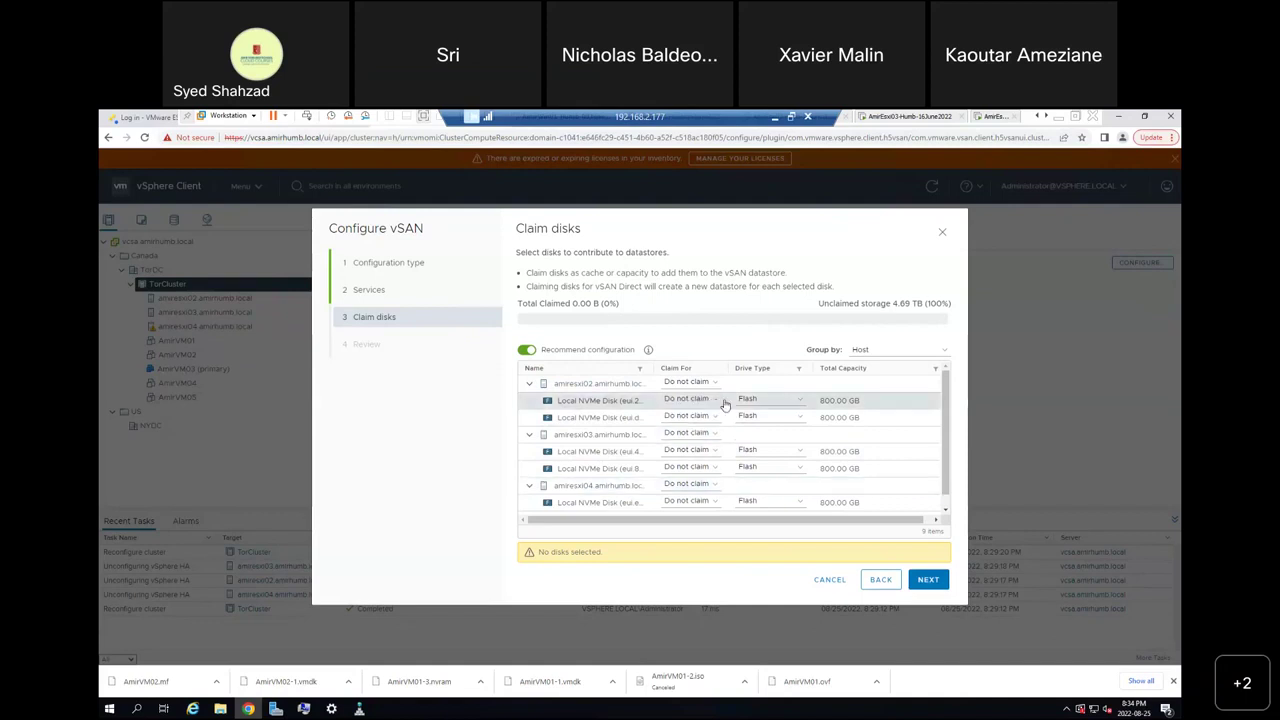
{"action": "left_click", "coordinate": [803, 404]}
{"action": "left_click", "coordinate": [803, 404]}
Set the first host's second 800 GB NVMe disk's drive type to Marked as HDD.
{"action": "left_click", "coordinate": [800, 417]}
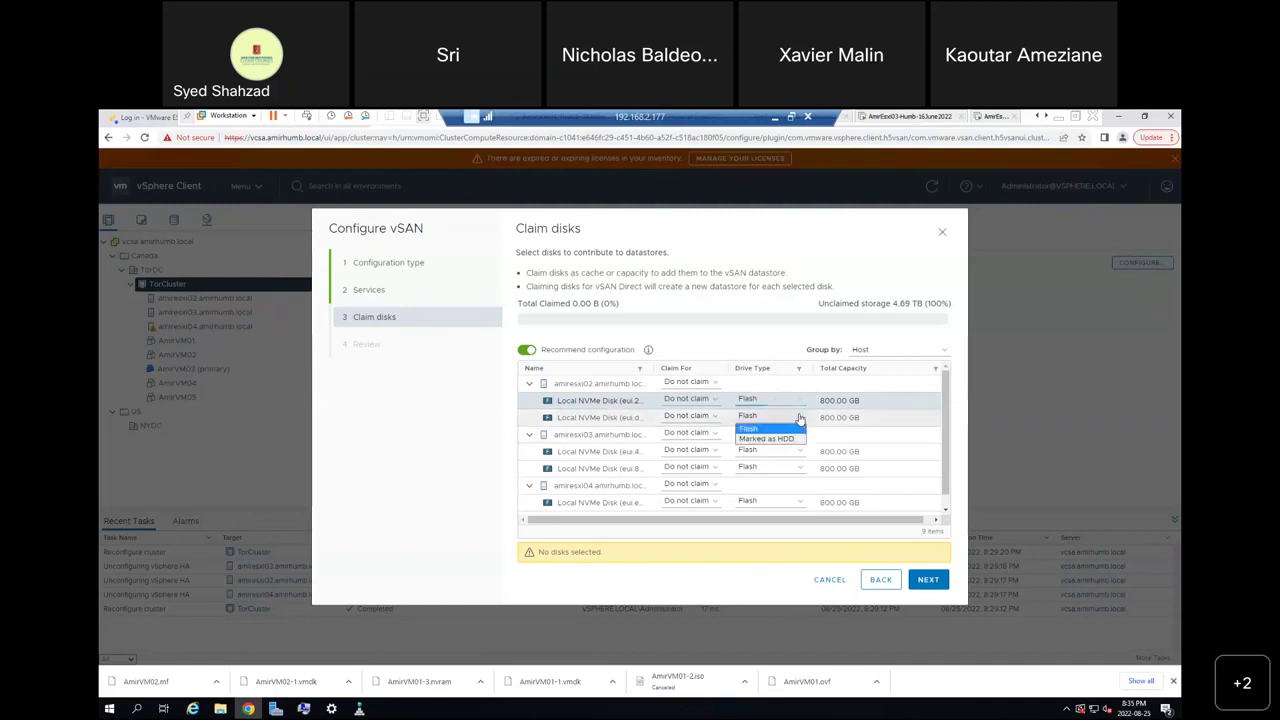
{"action": "left_click", "coordinate": [785, 435]}
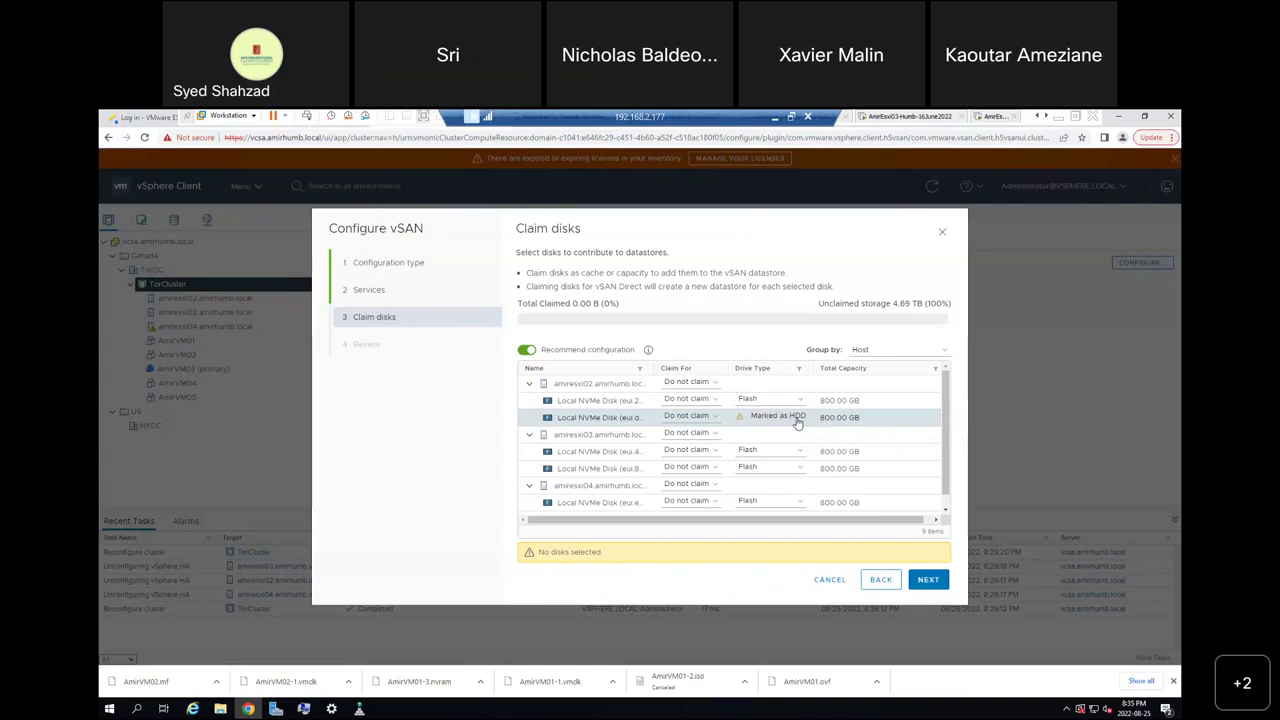
{"action": "left_click", "coordinate": [798, 424]}
{"action": "left_click", "coordinate": [798, 424]}
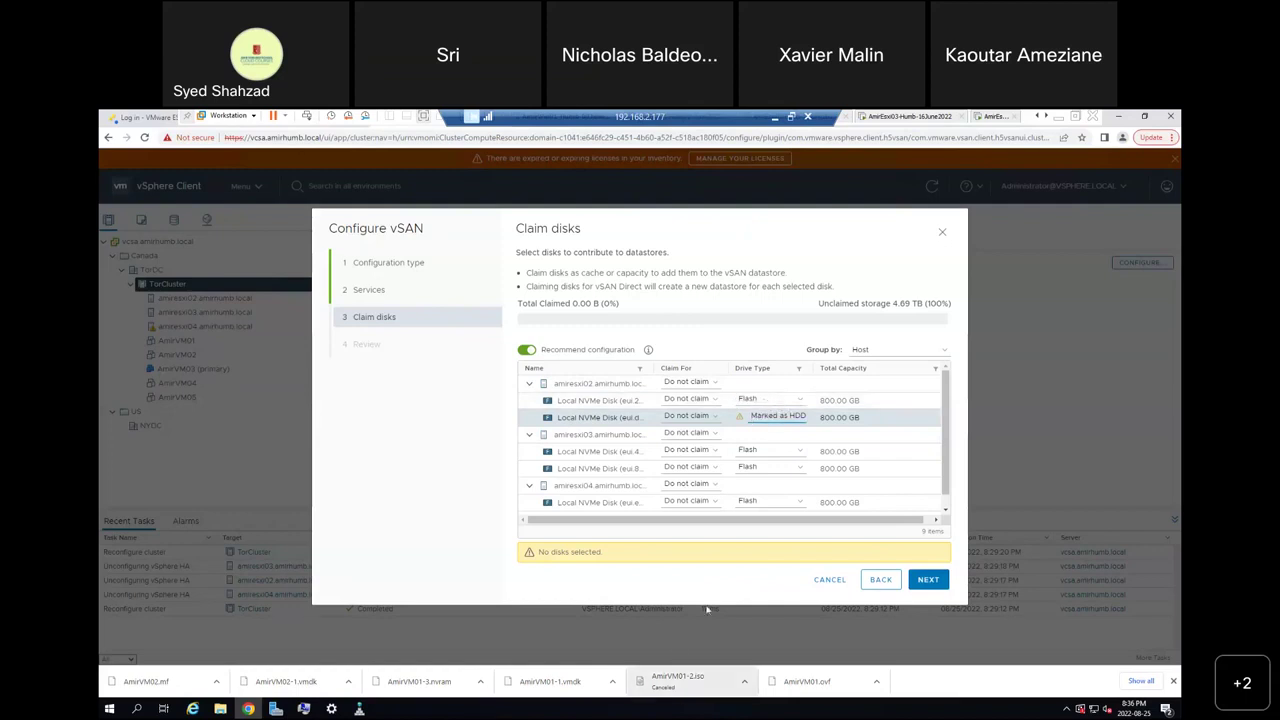
{"action": "left_click", "coordinate": [773, 119]}
Bring up the vSAN lab diagram in Paint and add red freehand notes beside the 1TB disks.
{"action": "mouse_move", "coordinate": [602, 708]}
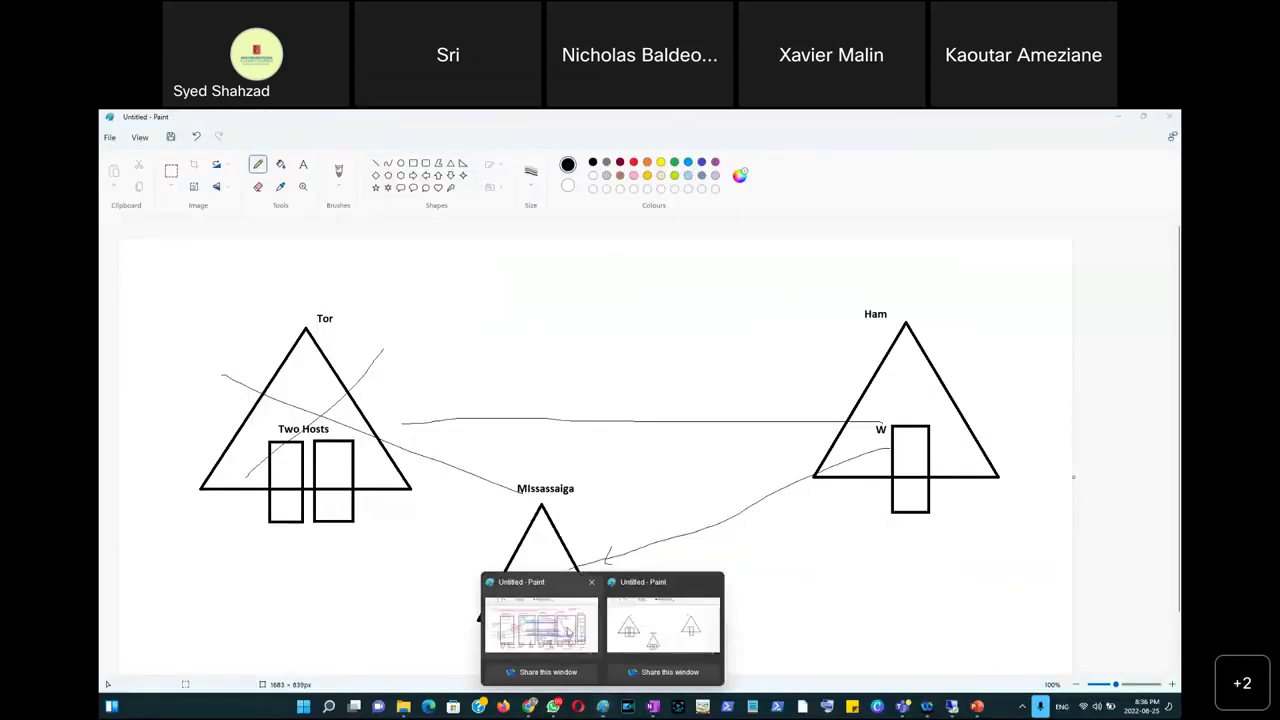
{"action": "left_click", "coordinate": [567, 631]}
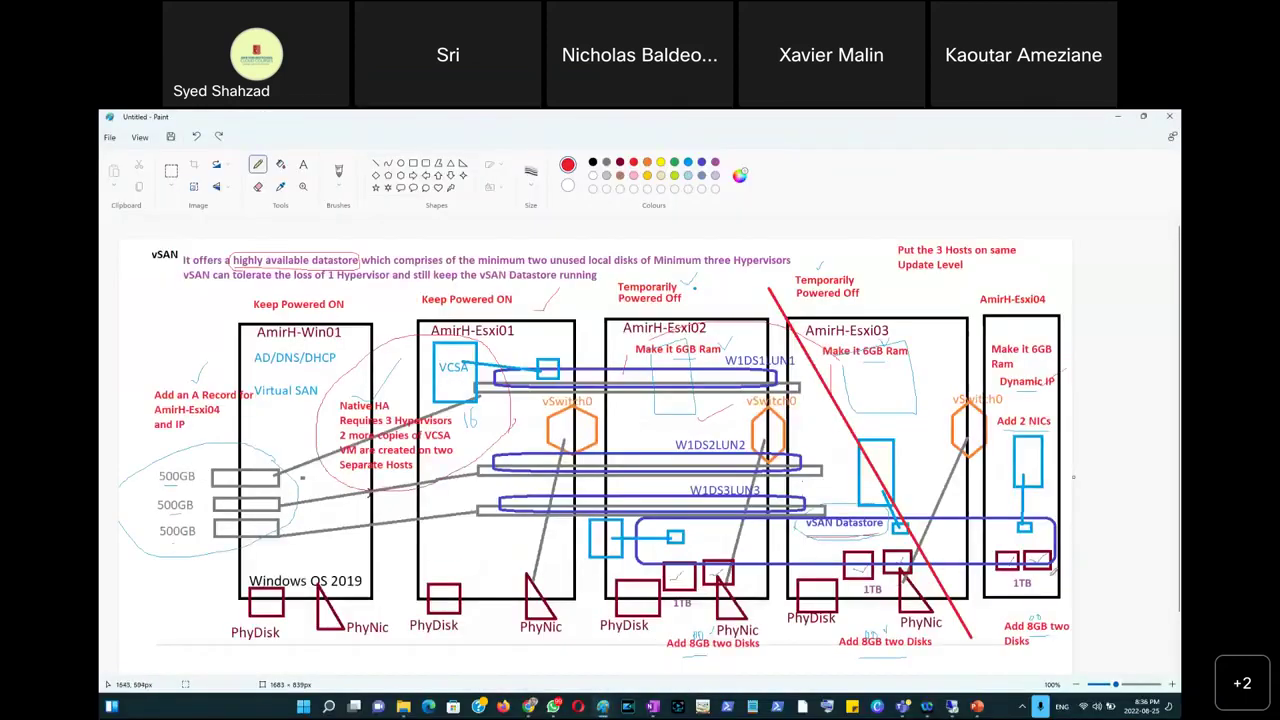
{"action": "mouse_move", "coordinate": [1031, 581]}
{"action": "left_mouse_down"}
{"action": "mouse_move", "coordinate": [1047, 586]}
{"action": "mouse_move", "coordinate": [992, 595]}
{"action": "mouse_move", "coordinate": [1002, 587]}
{"action": "left_mouse_up"}
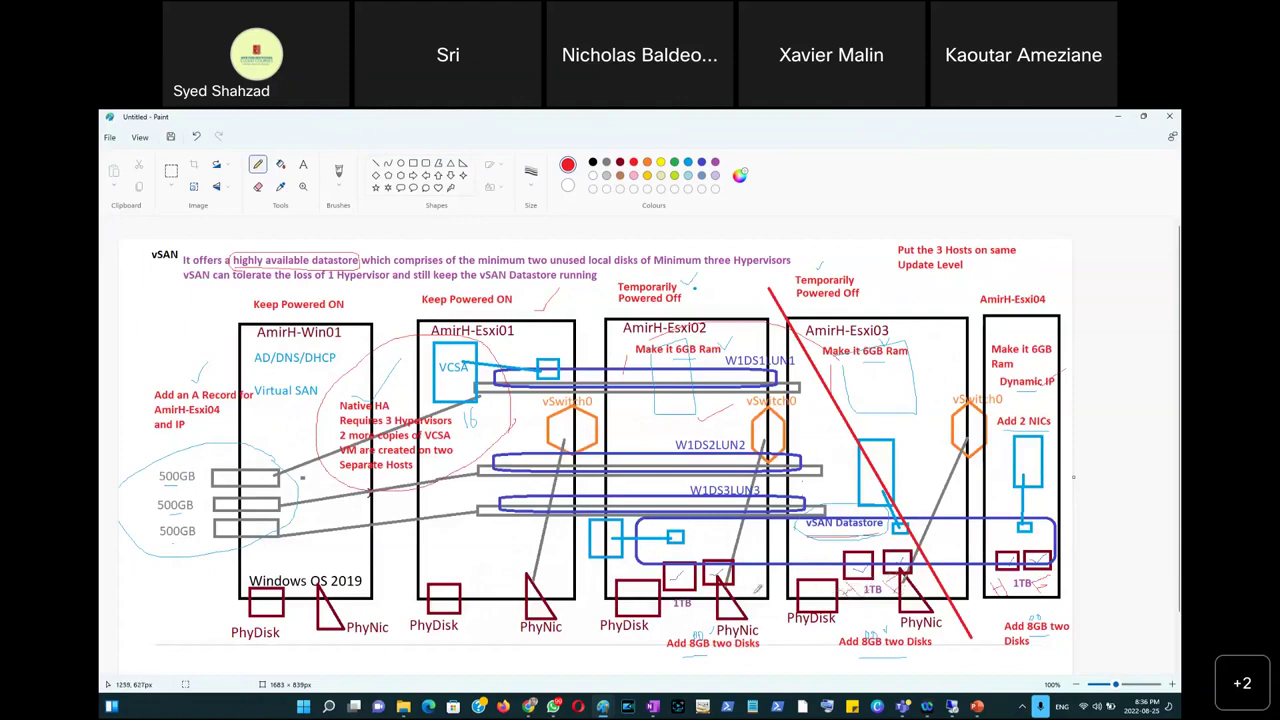
{"action": "mouse_move", "coordinate": [741, 587]}
{"action": "left_mouse_down"}
{"action": "mouse_move", "coordinate": [739, 604]}
{"action": "mouse_move", "coordinate": [756, 585]}
{"action": "mouse_move", "coordinate": [687, 601]}
{"action": "left_mouse_up"}
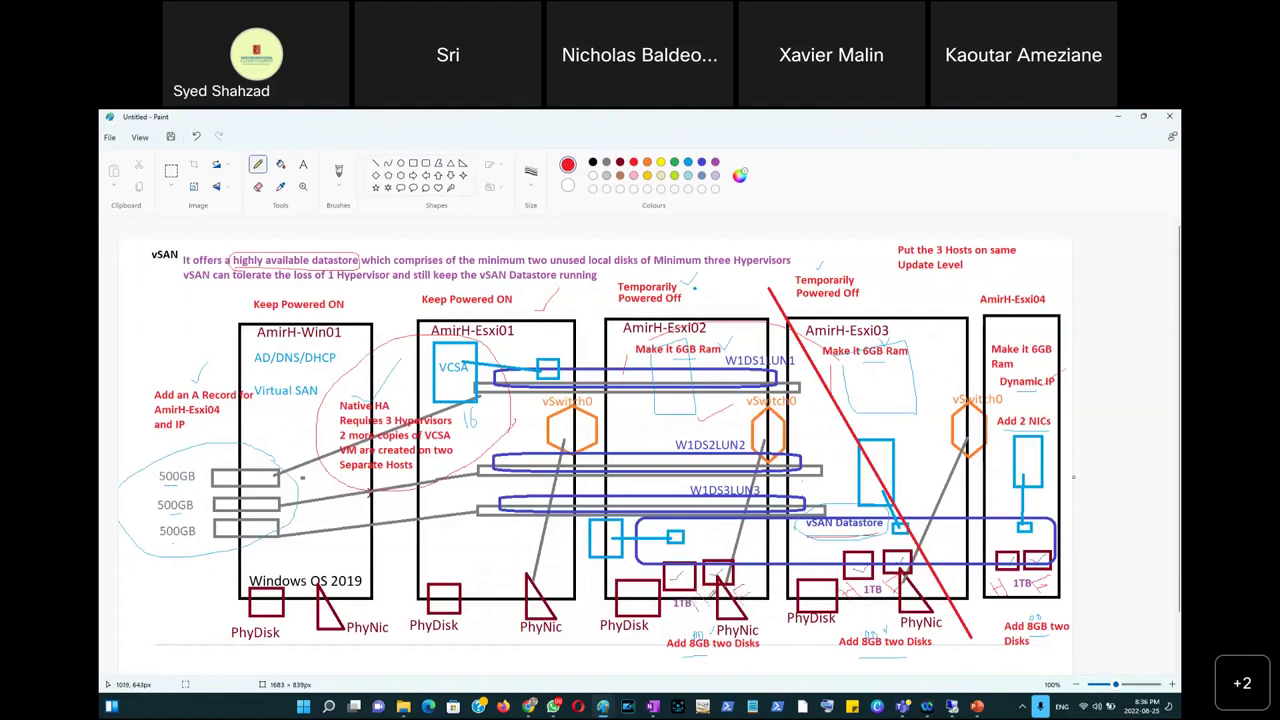
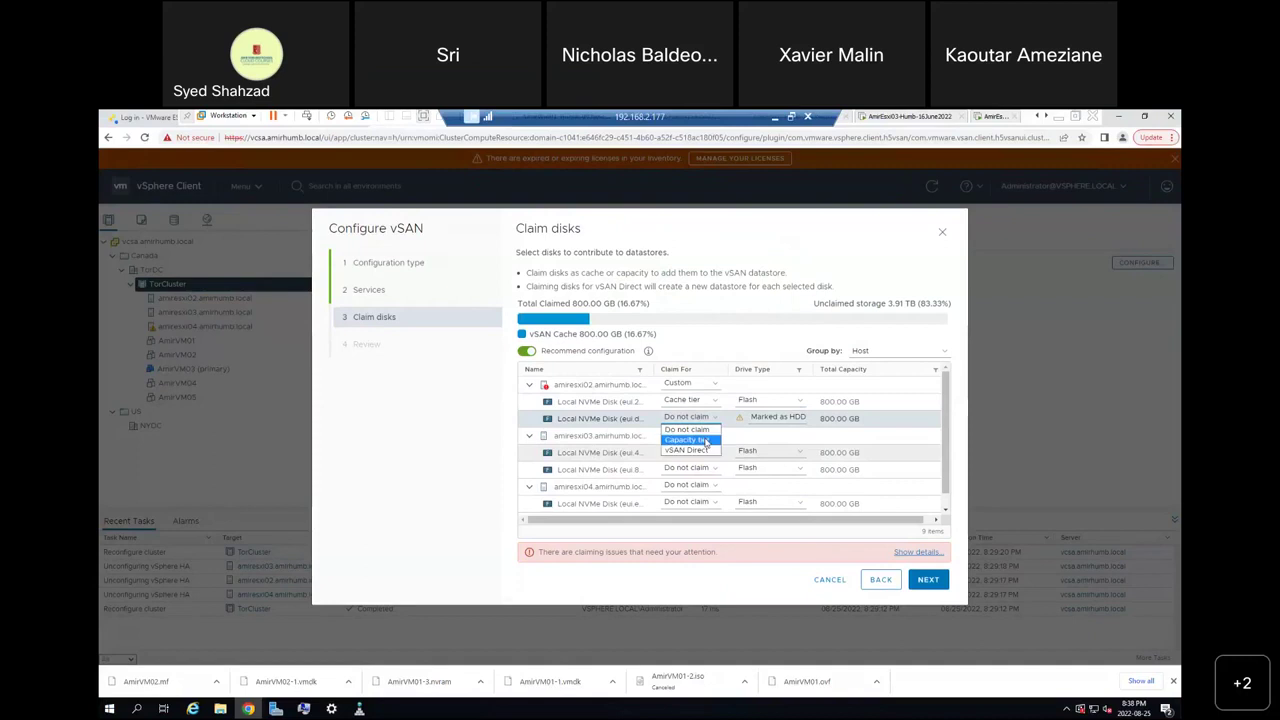
Claim the first host's second 800 GB disk for the capacity tier.
{"action": "left_click", "coordinate": [705, 441]}
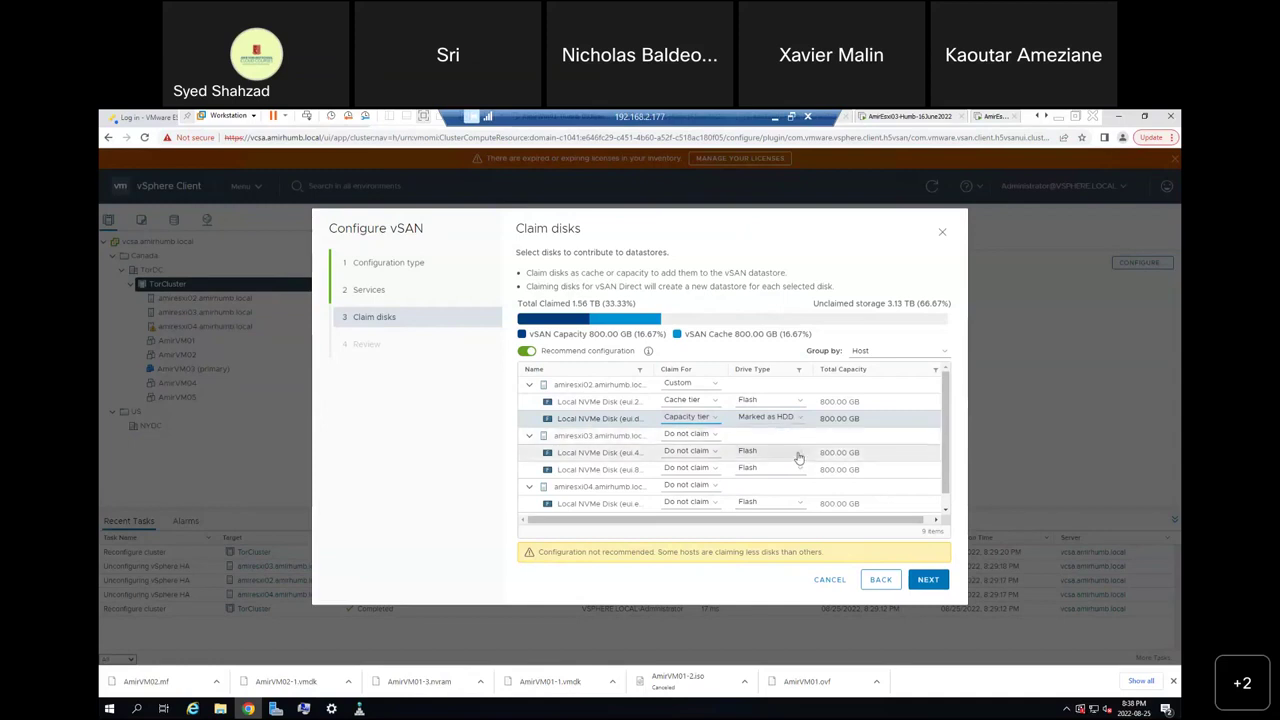
Set the second host's eui.8 disk drive type to Marked as HDD.
{"action": "left_click", "coordinate": [798, 454]}
{"action": "left_click", "coordinate": [794, 482]}
{"action": "left_click", "coordinate": [798, 469]}
{"action": "left_click", "coordinate": [788, 492]}
{"action": "left_click", "coordinate": [712, 451]}
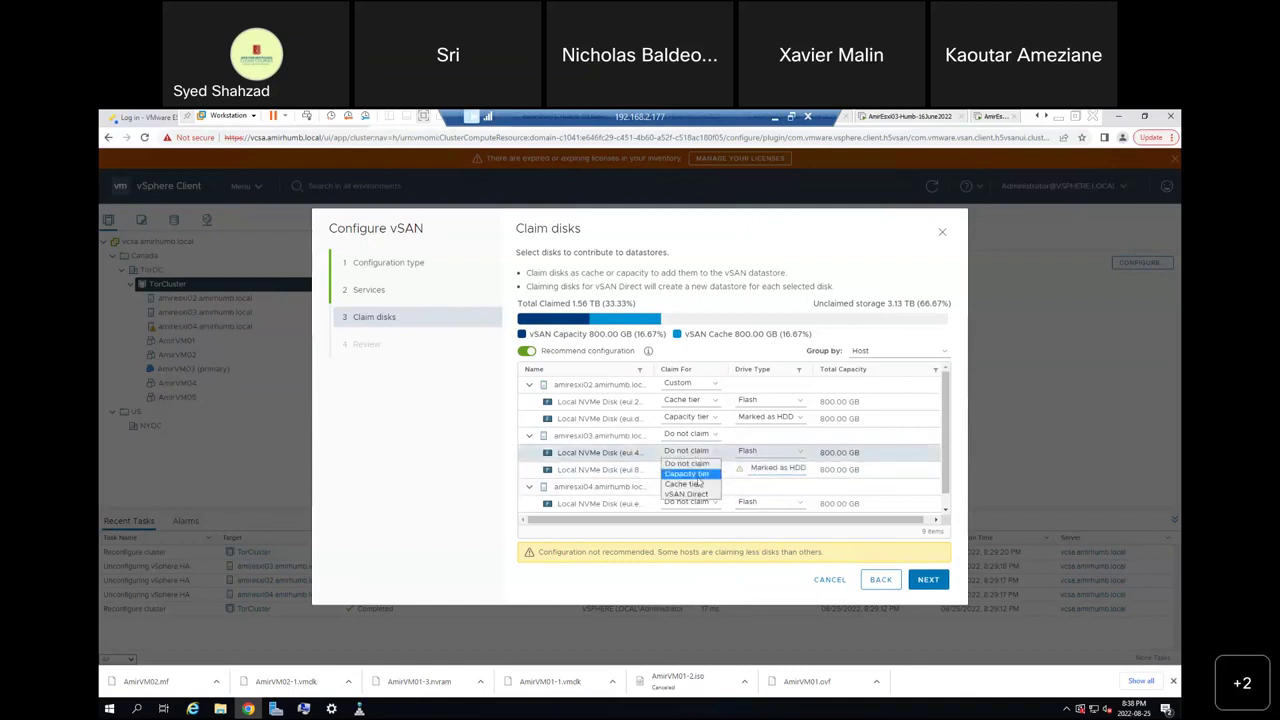
Claim eui.4 for the cache tier and eui.8 for the capacity tier.
{"action": "left_click", "coordinate": [698, 478]}
{"action": "left_click", "coordinate": [711, 453]}
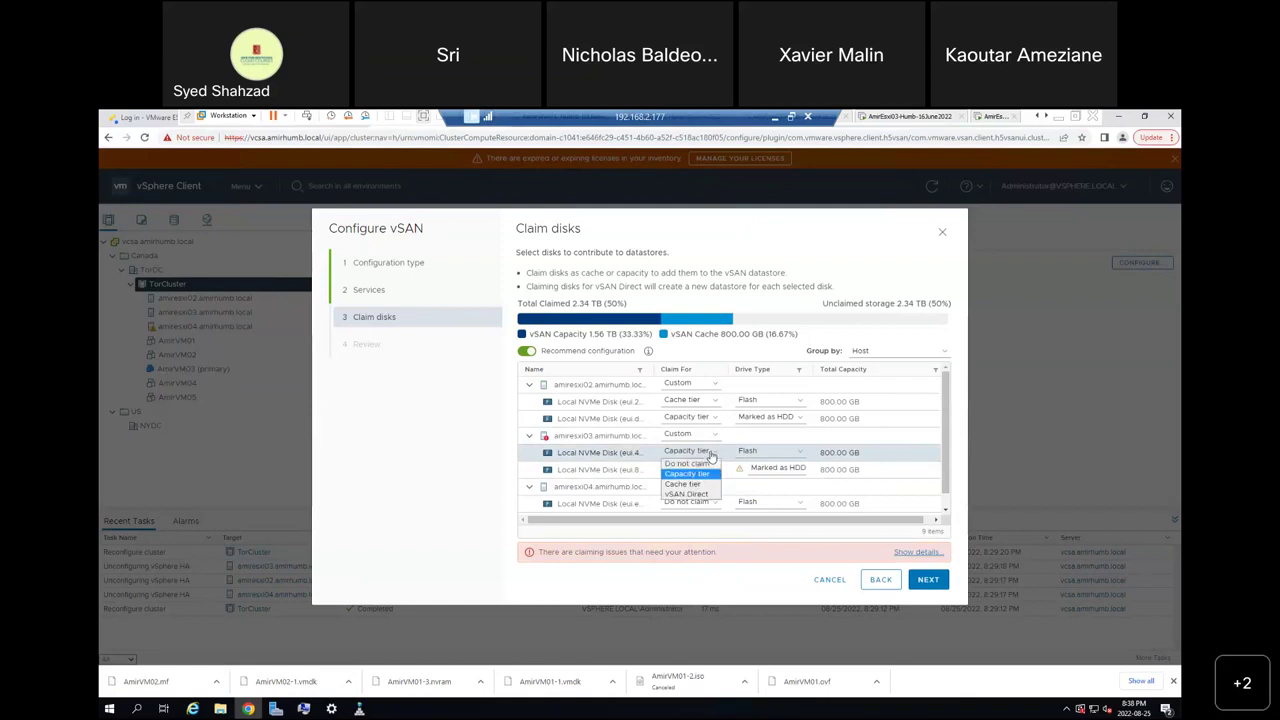
{"action": "left_click", "coordinate": [697, 485]}
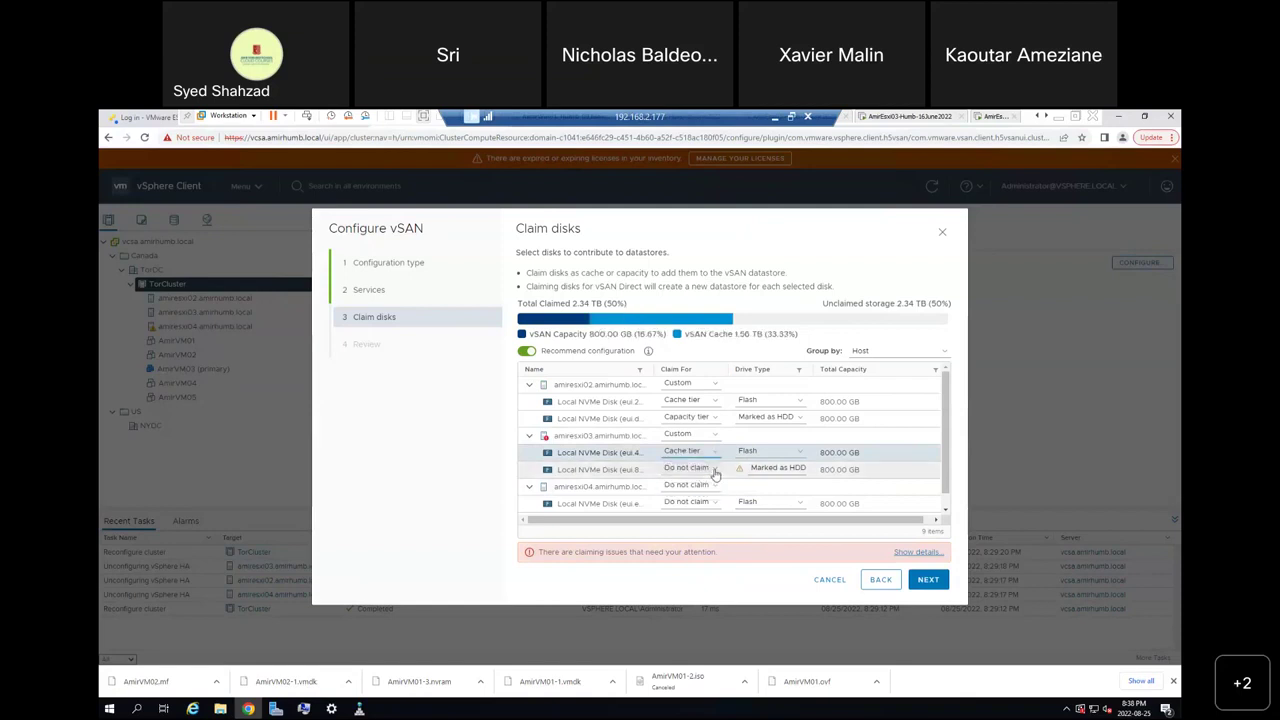
{"action": "left_click", "coordinate": [714, 474]}
{"action": "left_click", "coordinate": [706, 495]}
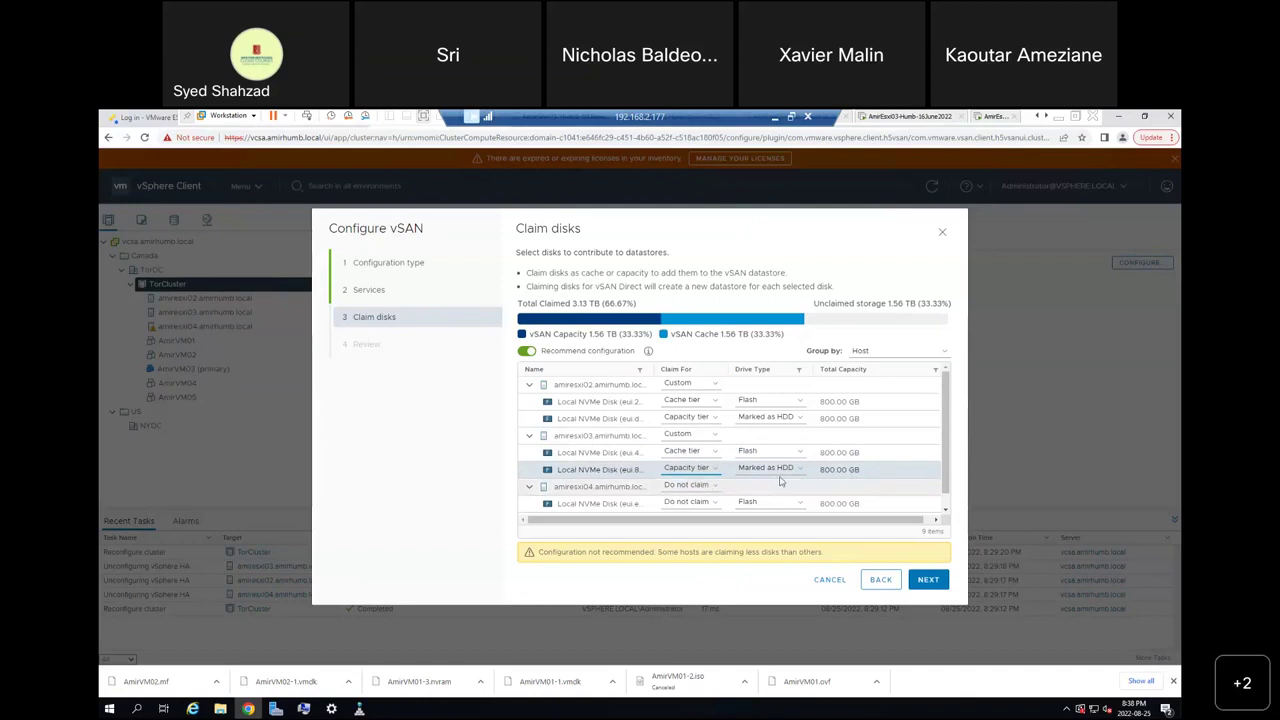
Try vSAN Direct on eui.4, then put it back on the cache tier.
{"action": "left_click", "coordinate": [714, 457]}
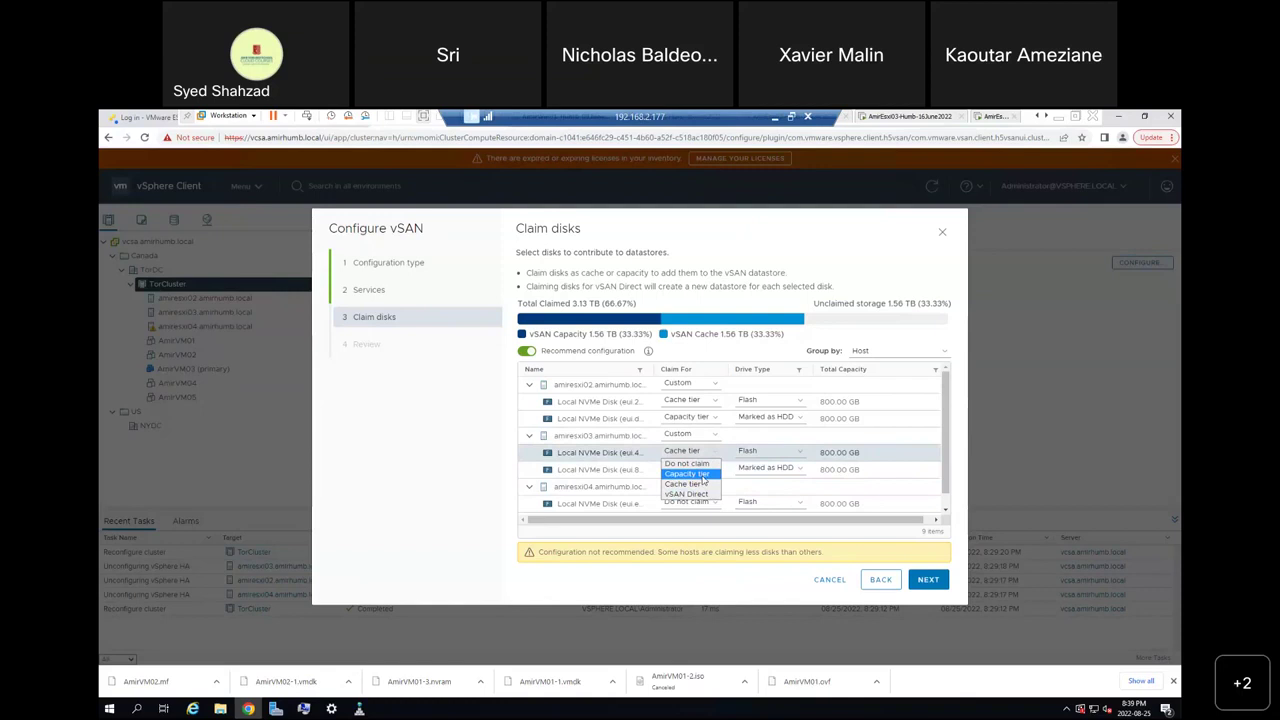
{"action": "left_click", "coordinate": [701, 495]}
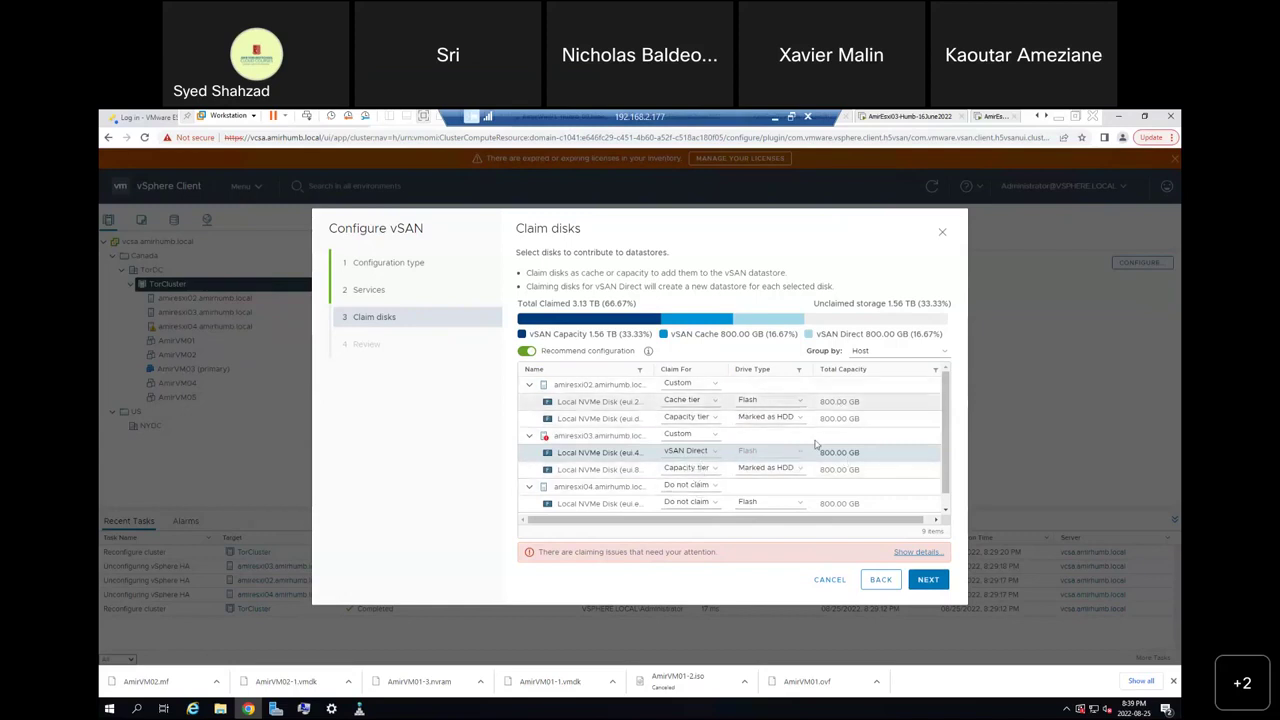
{"action": "left_click", "coordinate": [711, 452]}
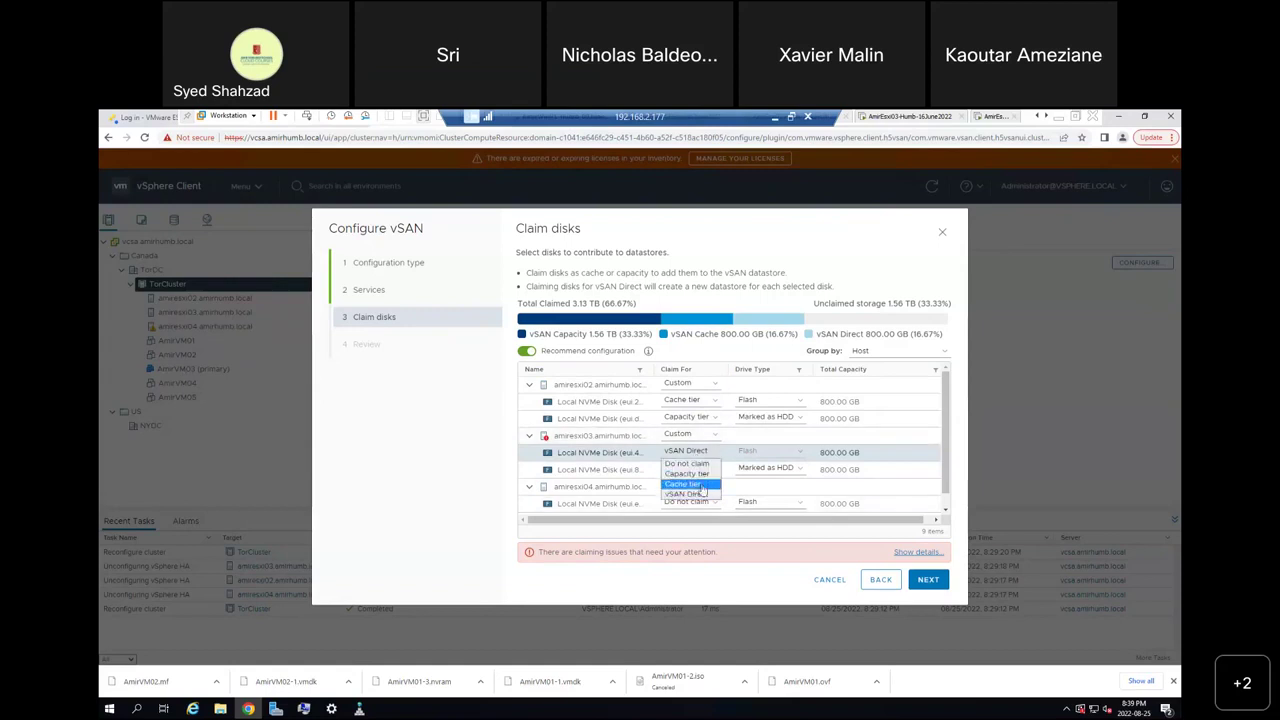
{"action": "left_click", "coordinate": [703, 487]}
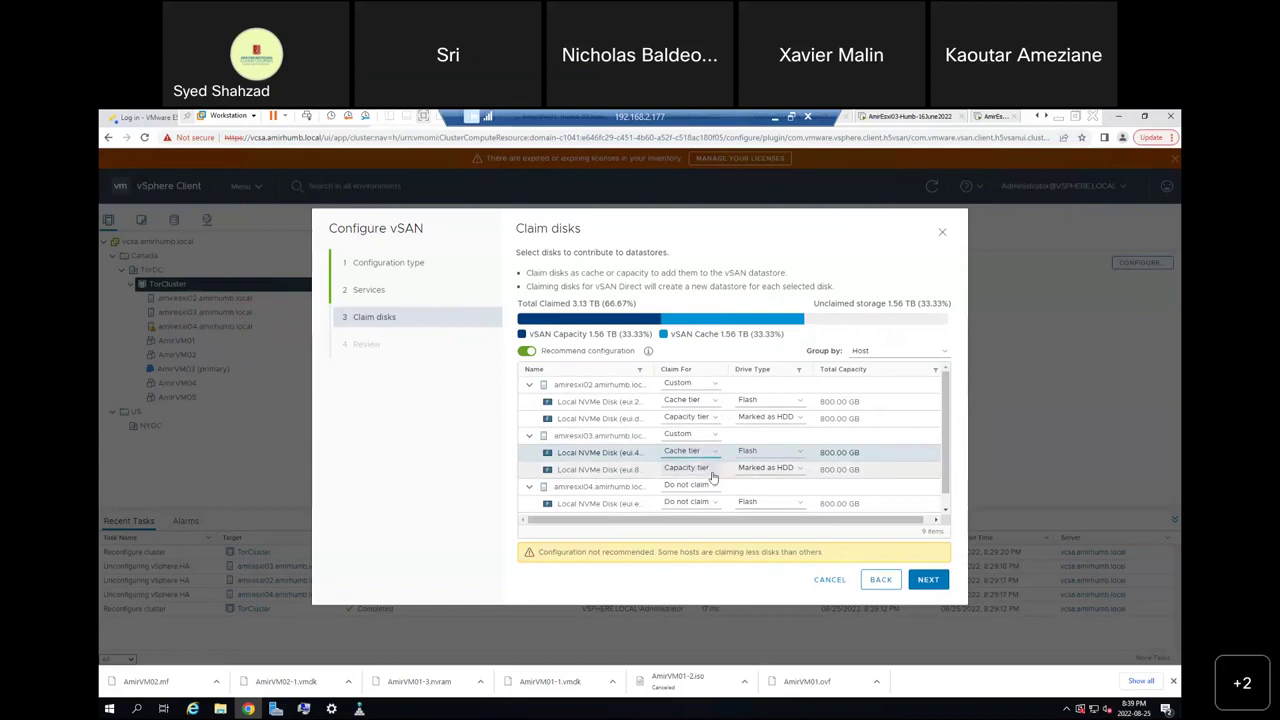
{"action": "scroll", "coordinate": [950, 495], "scroll_direction": "down", "scroll_amount": 2}
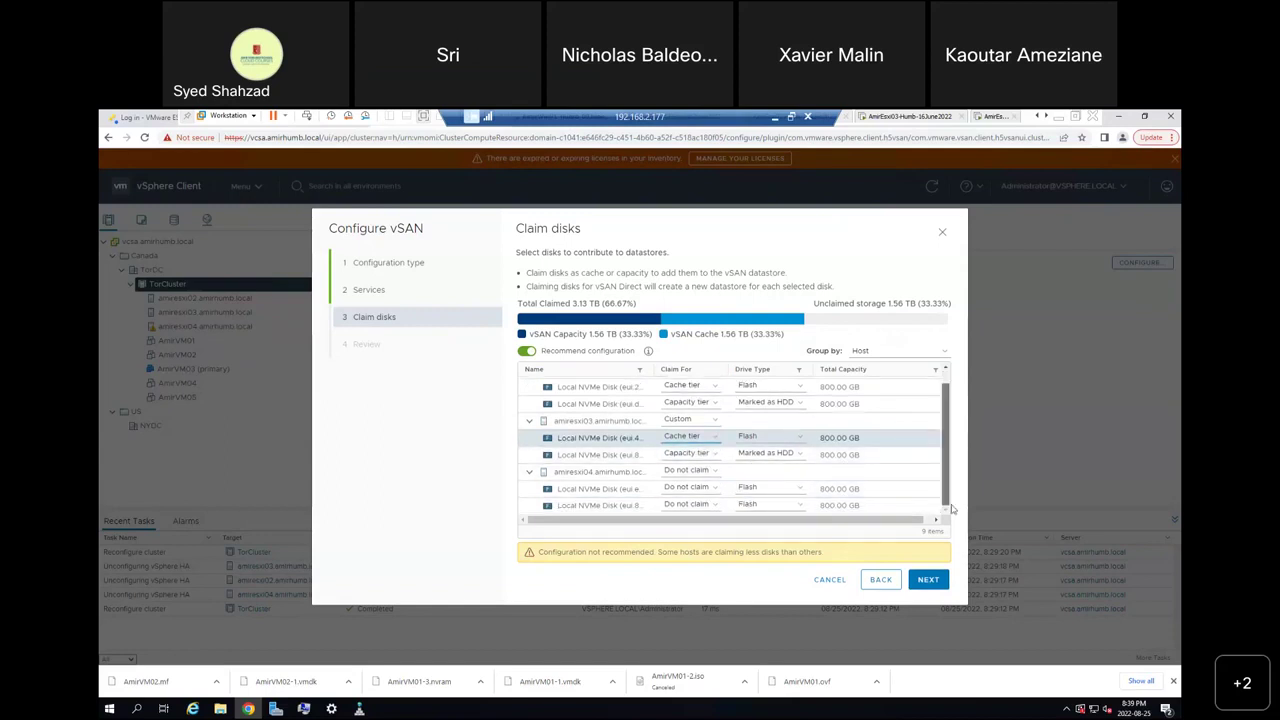
Mark the third host's last disk as HDD, then claim eui.e for cache and the last disk for capacity.
{"action": "left_click", "coordinate": [797, 508]}
{"action": "left_click", "coordinate": [787, 528]}
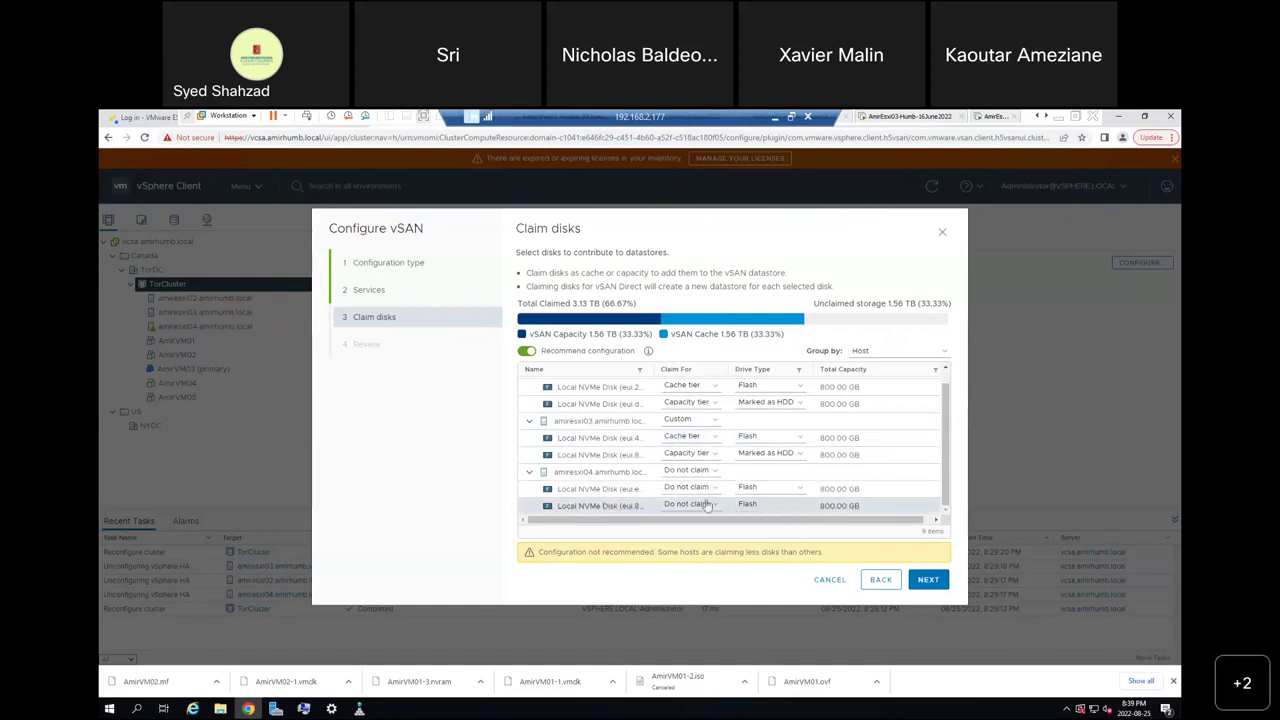
{"action": "left_click", "coordinate": [707, 507]}
{"action": "left_click", "coordinate": [685, 521]}
{"action": "left_click", "coordinate": [714, 508]}
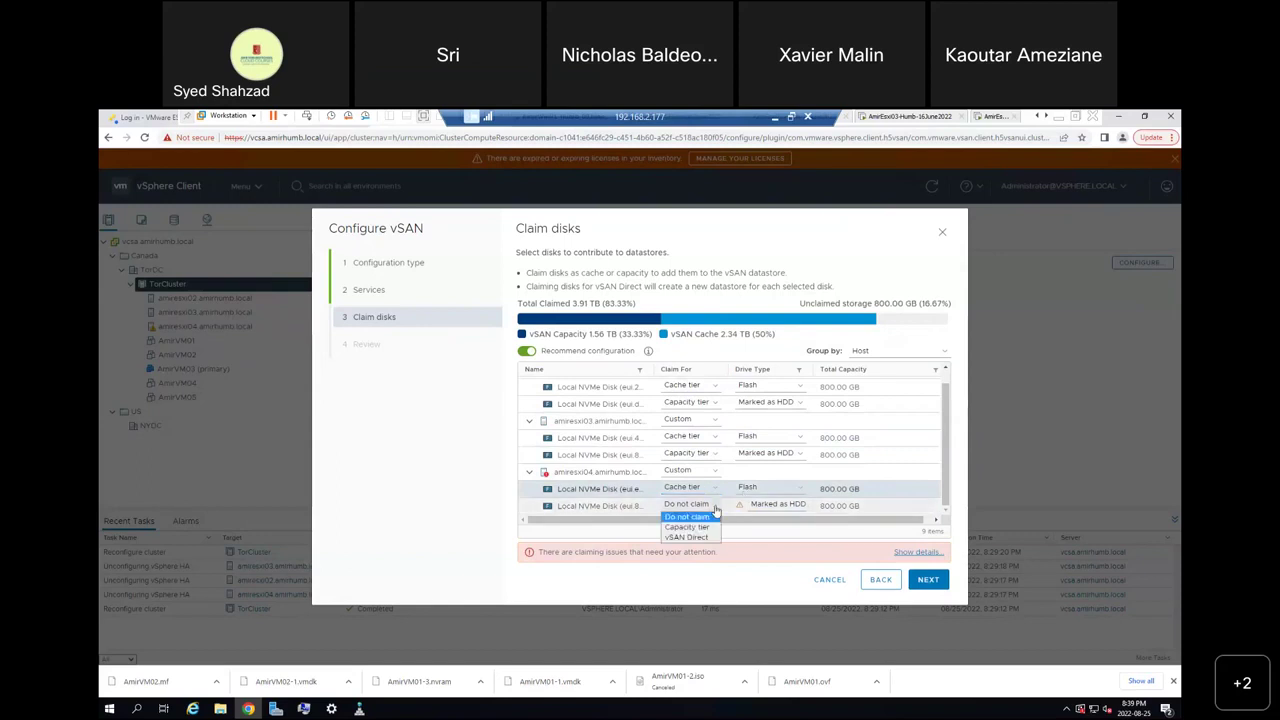
{"action": "left_click", "coordinate": [689, 528]}
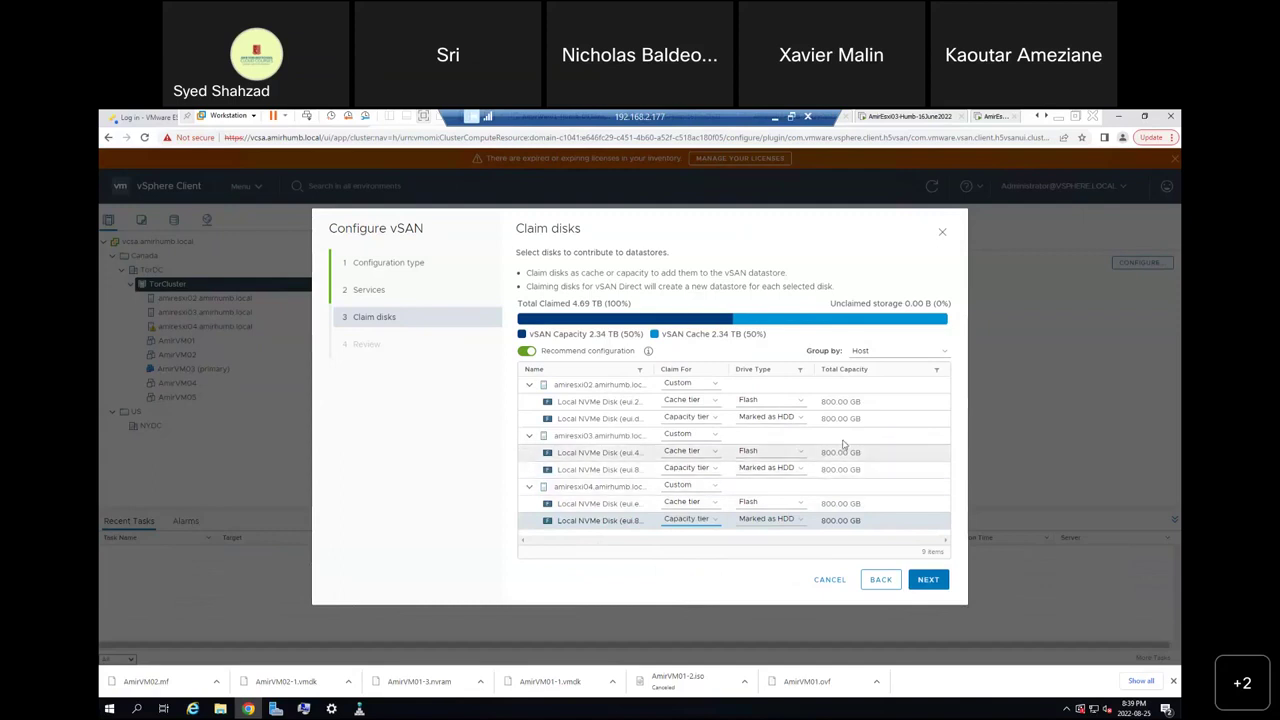
Decline marking the capacity disk as Flash, keep it on capacity tier, and advance to Review.
{"action": "left_click", "coordinate": [795, 420]}
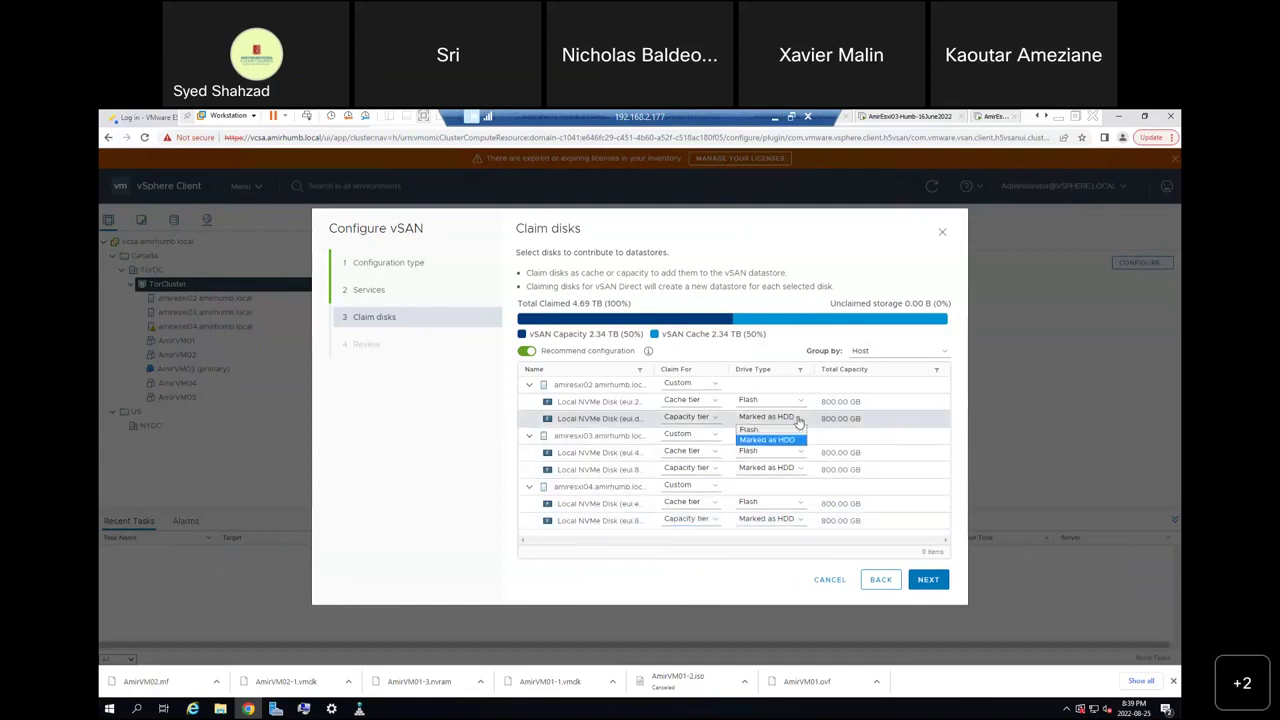
{"action": "left_click", "coordinate": [777, 433]}
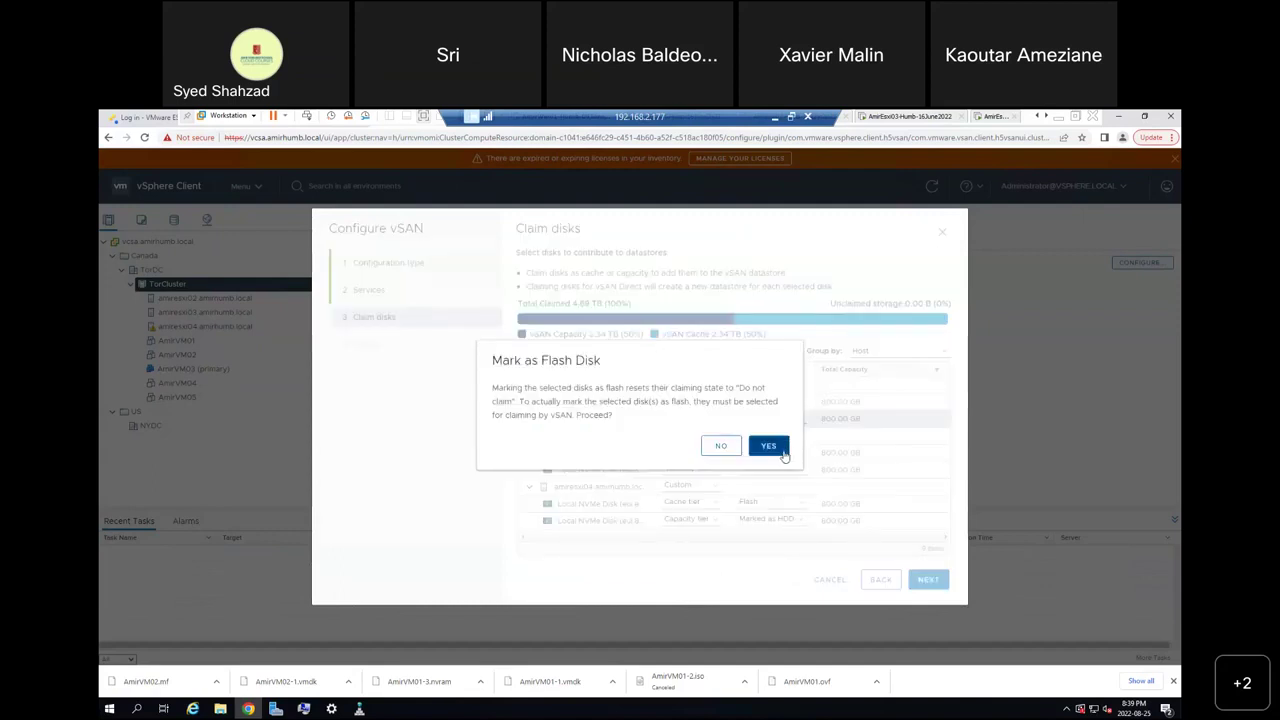
{"action": "left_click", "coordinate": [721, 448]}
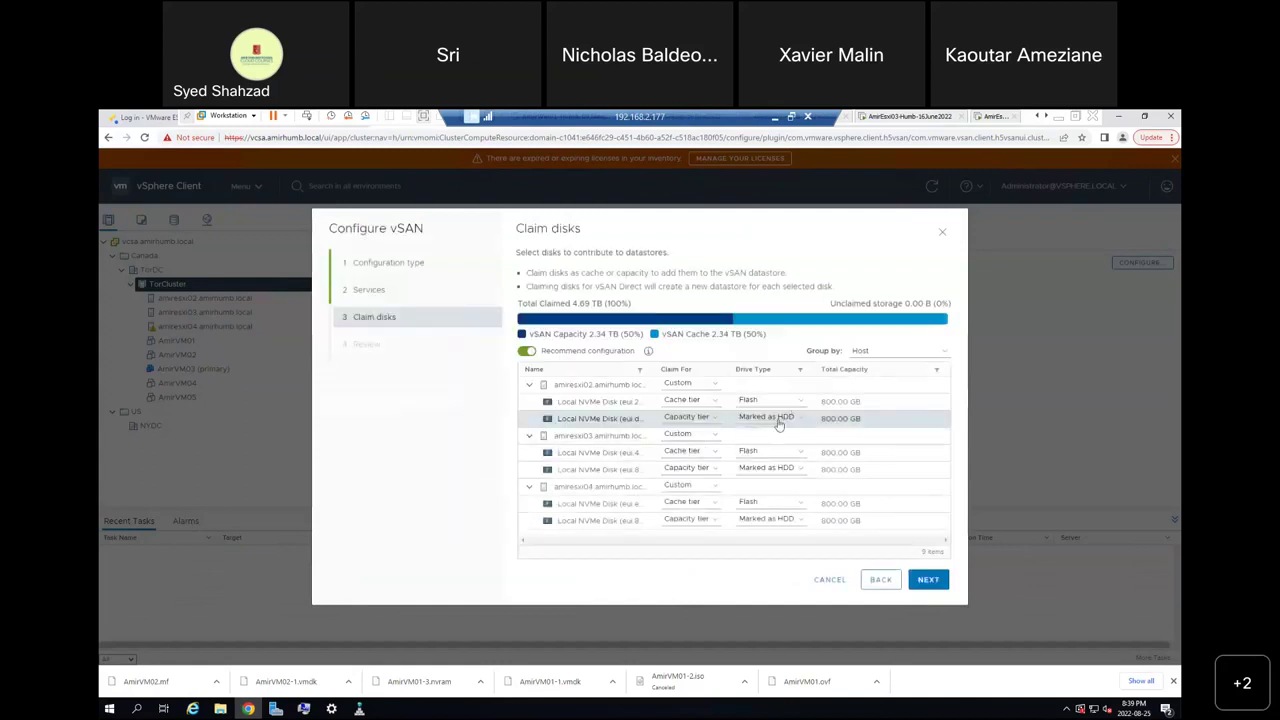
{"action": "left_click", "coordinate": [716, 426]}
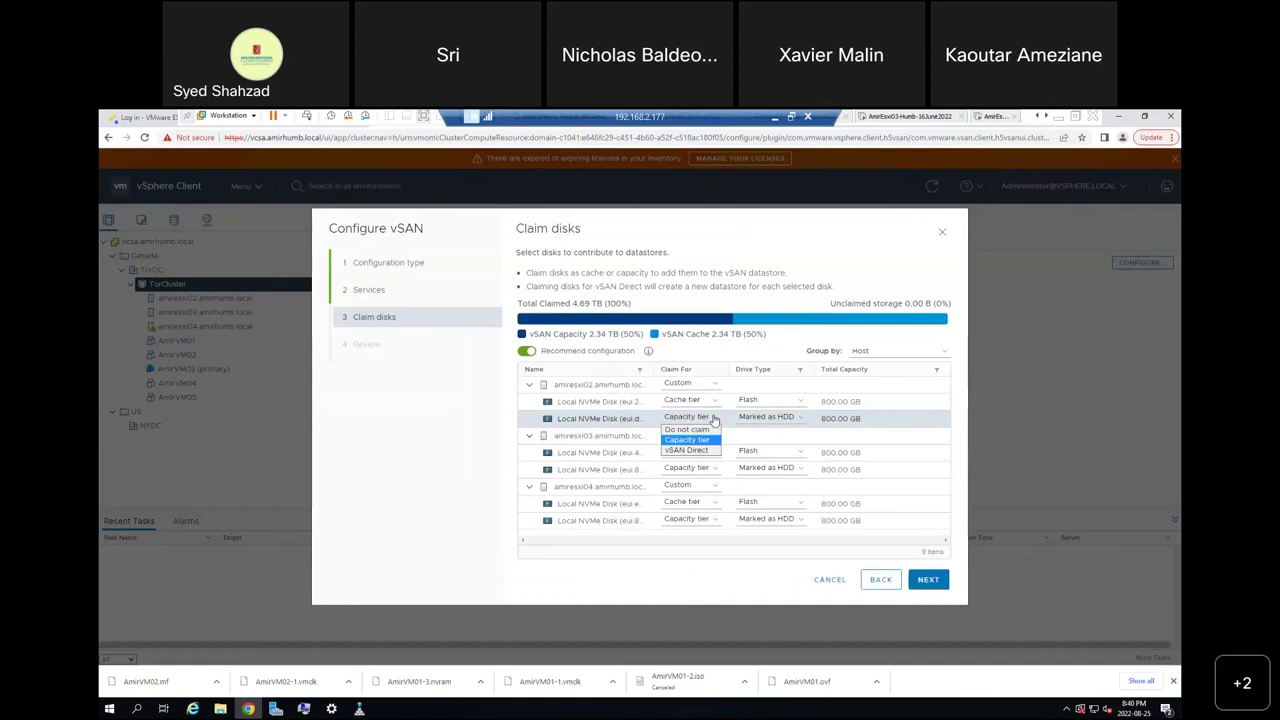
{"action": "left_click", "coordinate": [714, 420]}
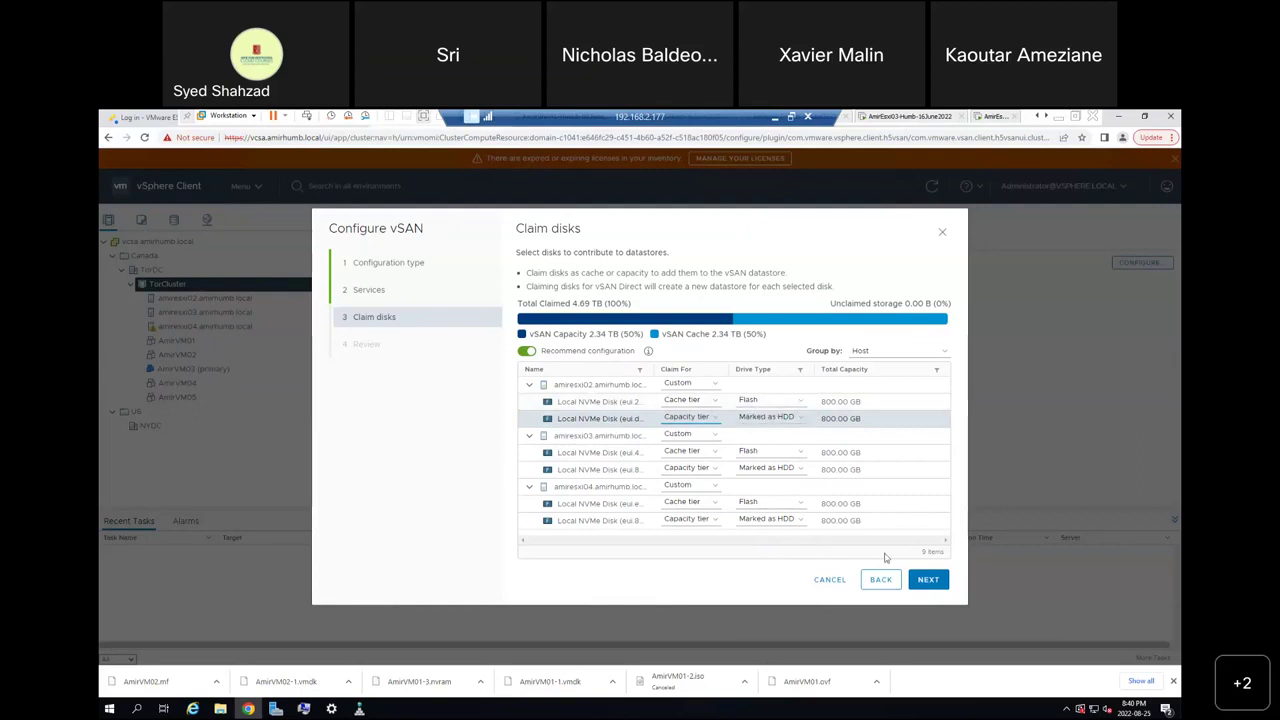
{"action": "left_click", "coordinate": [929, 580]}
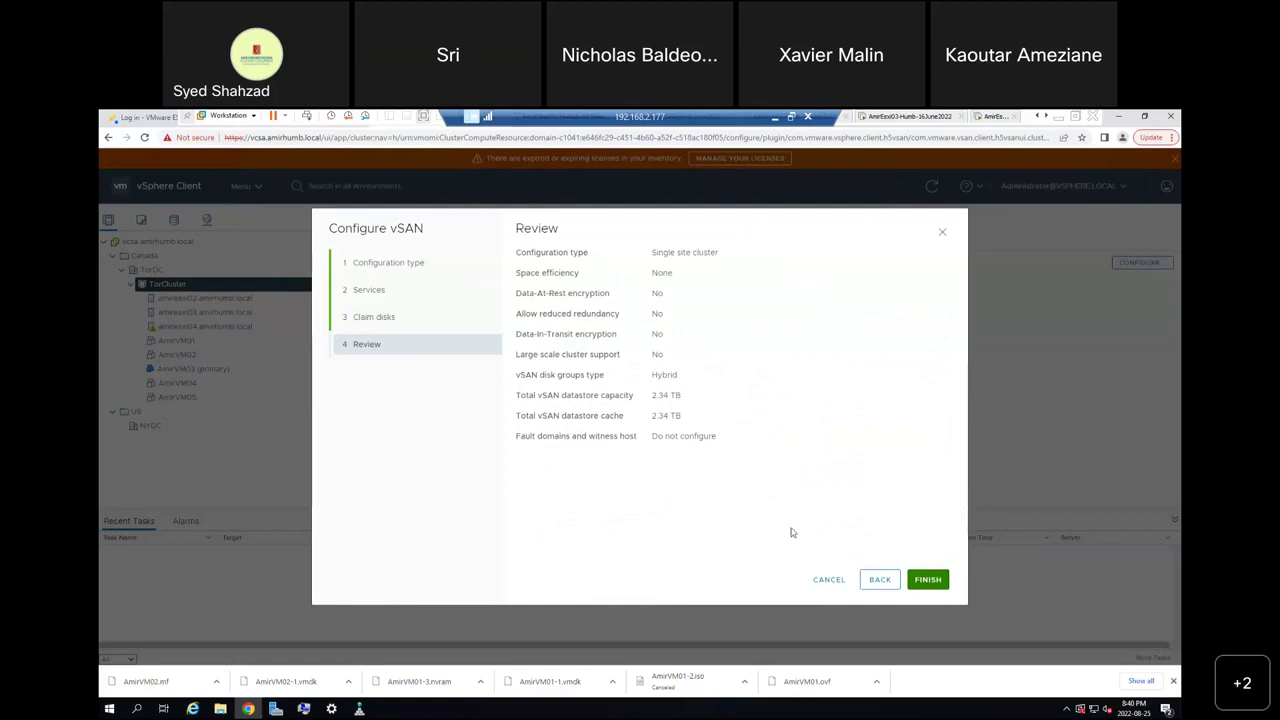
Finish the Configure vSAN wizard to apply the hybrid disk group configuration.
{"action": "left_click", "coordinate": [933, 587]}
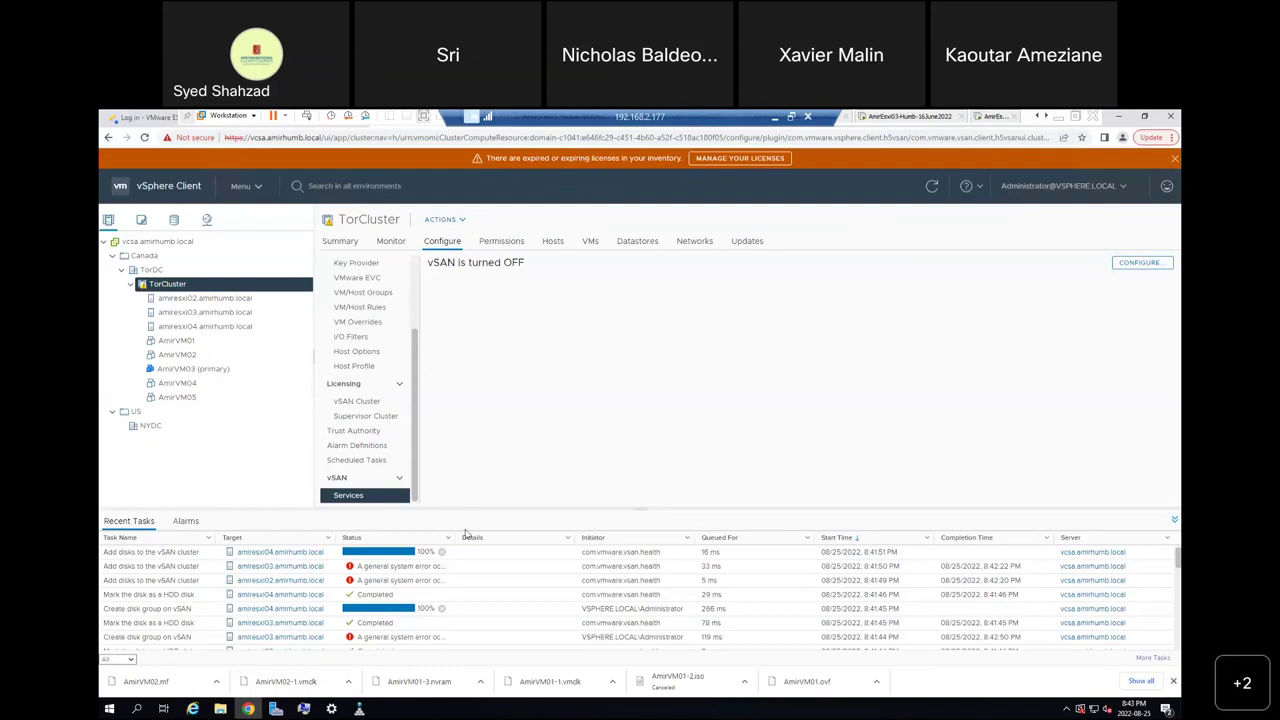
Widen the task Status column and back out of the browser's Save page dialog.
{"action": "left_click_drag", "start_coordinate": [453, 541], "coordinate": [975, 555]}
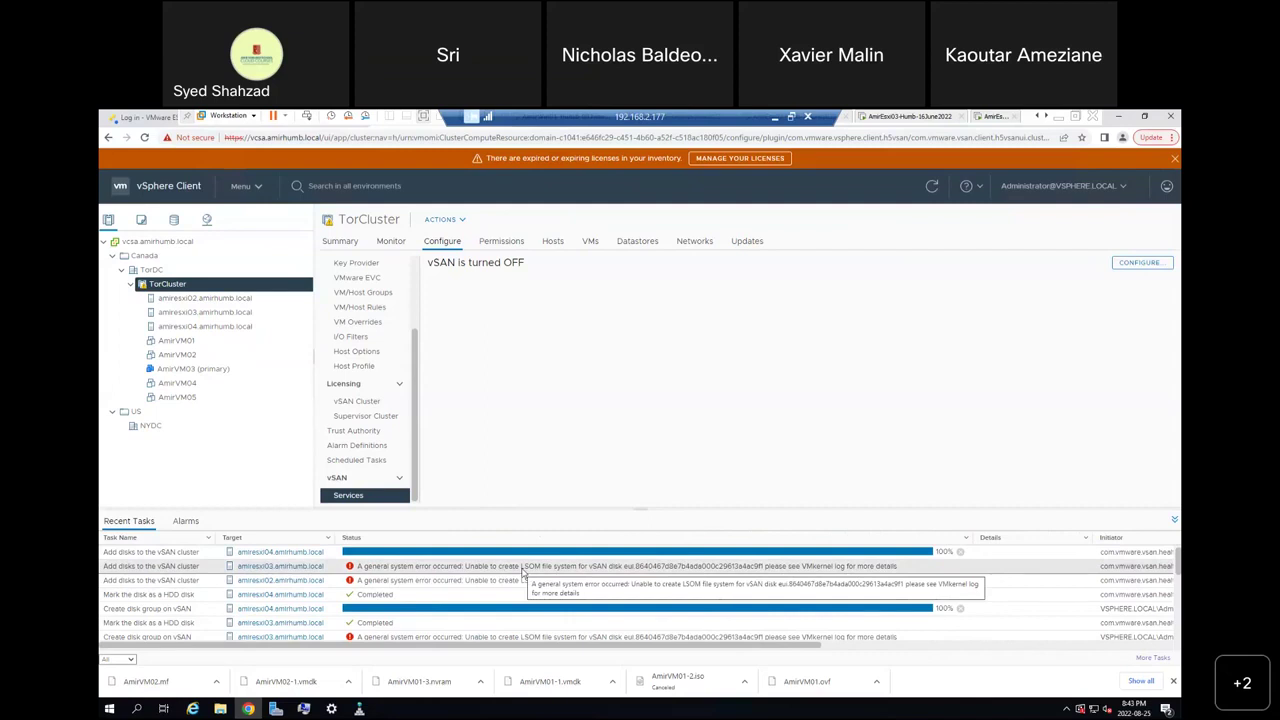
{"action": "right_click", "coordinate": [522, 572]}
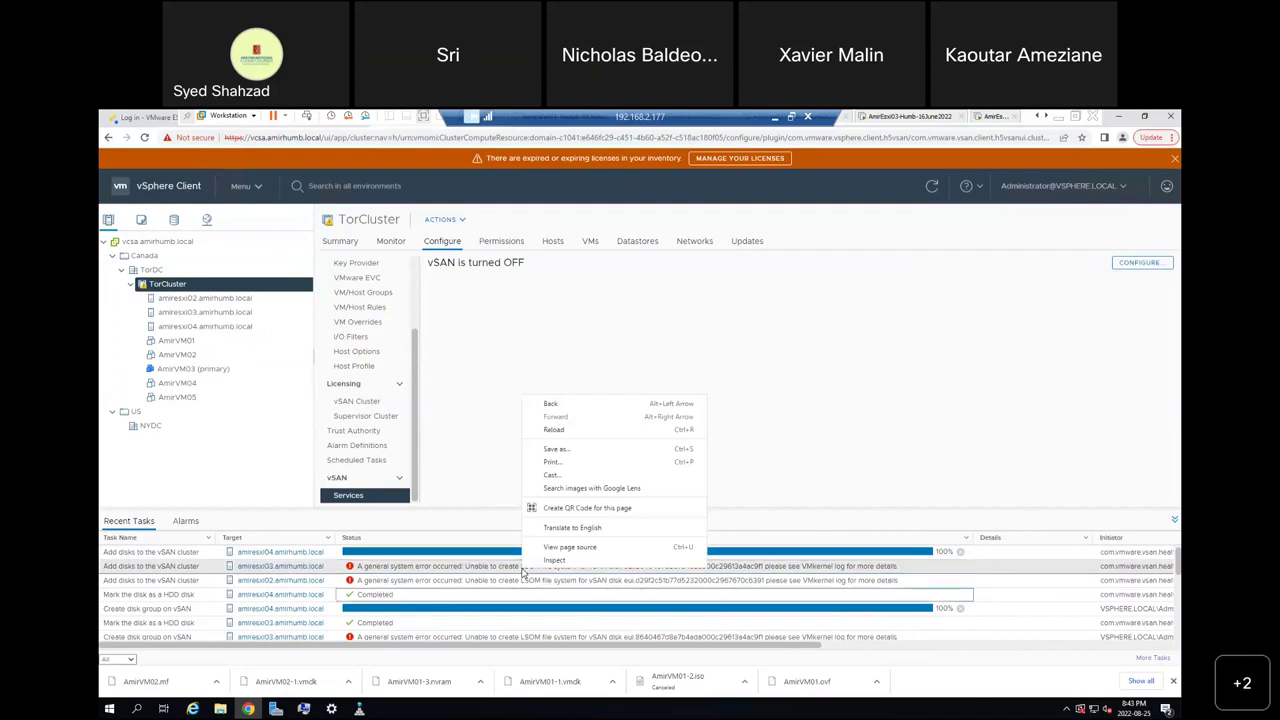
{"action": "left_click", "coordinate": [556, 449]}
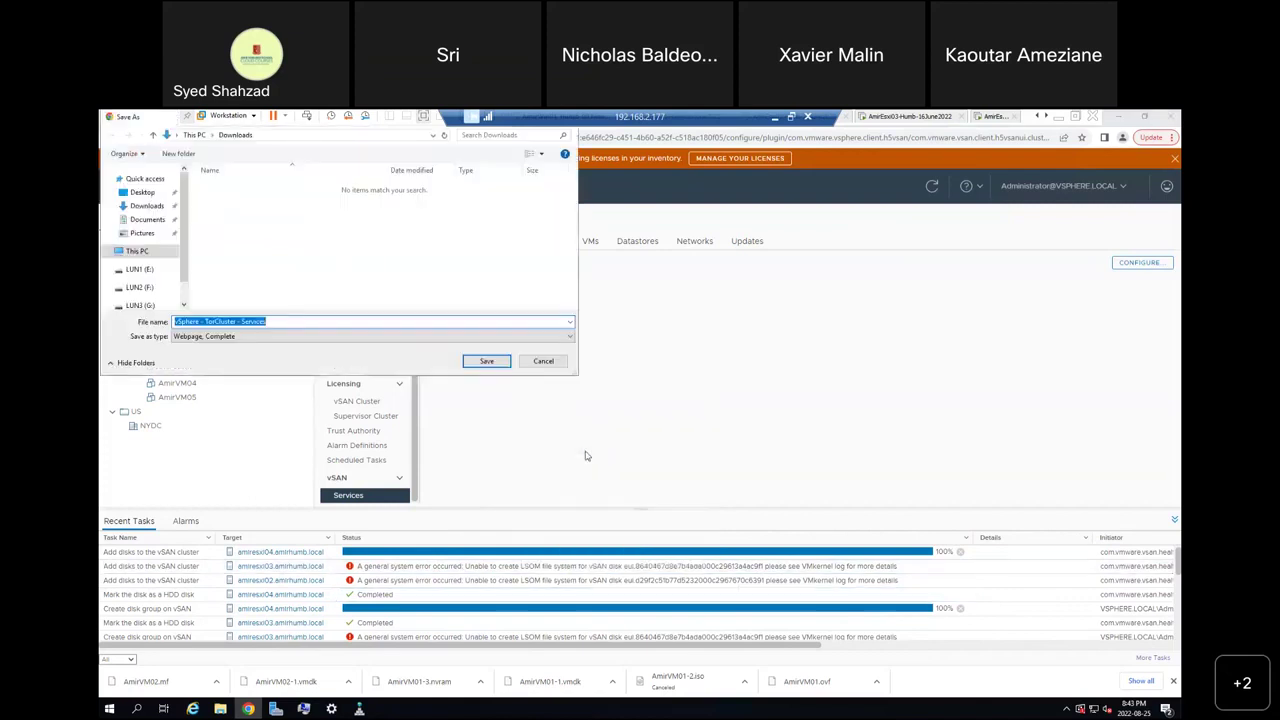
{"action": "left_click", "coordinate": [541, 362]}
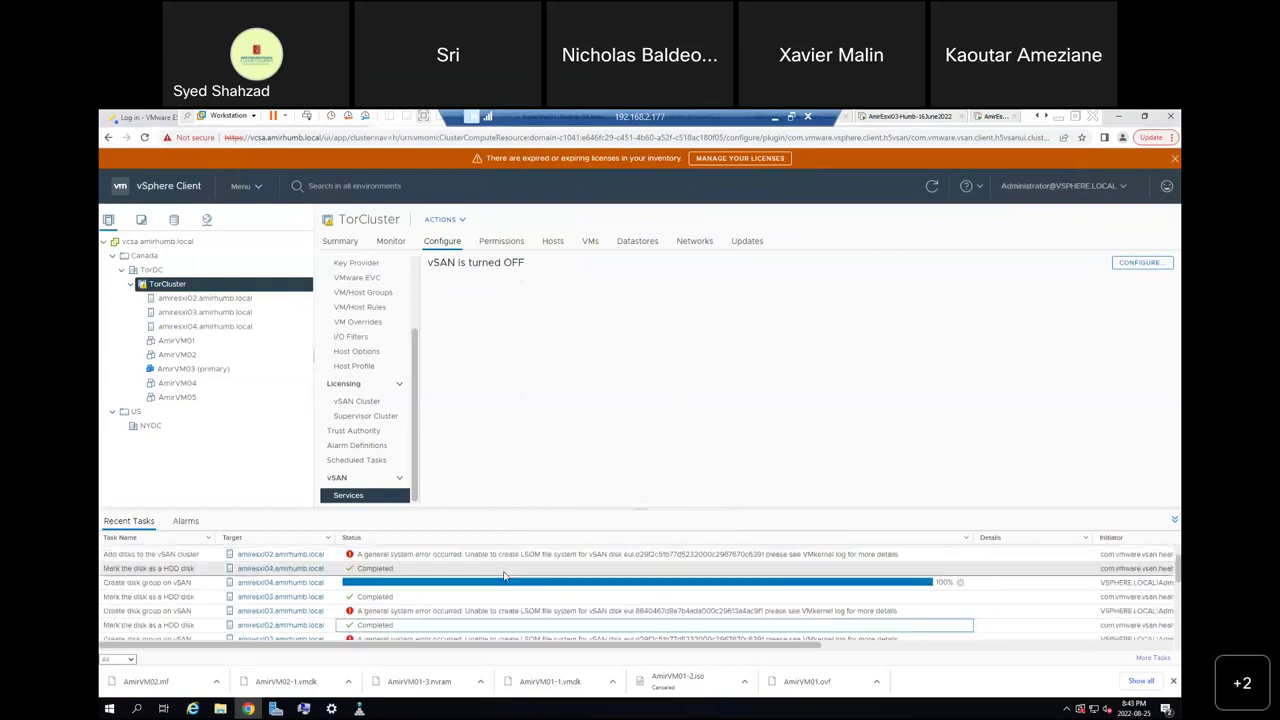
Narrow the Status column to reveal timing columns and enlarge the Recent Tasks pane.
{"action": "scroll", "coordinate": [504, 576], "scroll_direction": "down", "scroll_amount": 1}
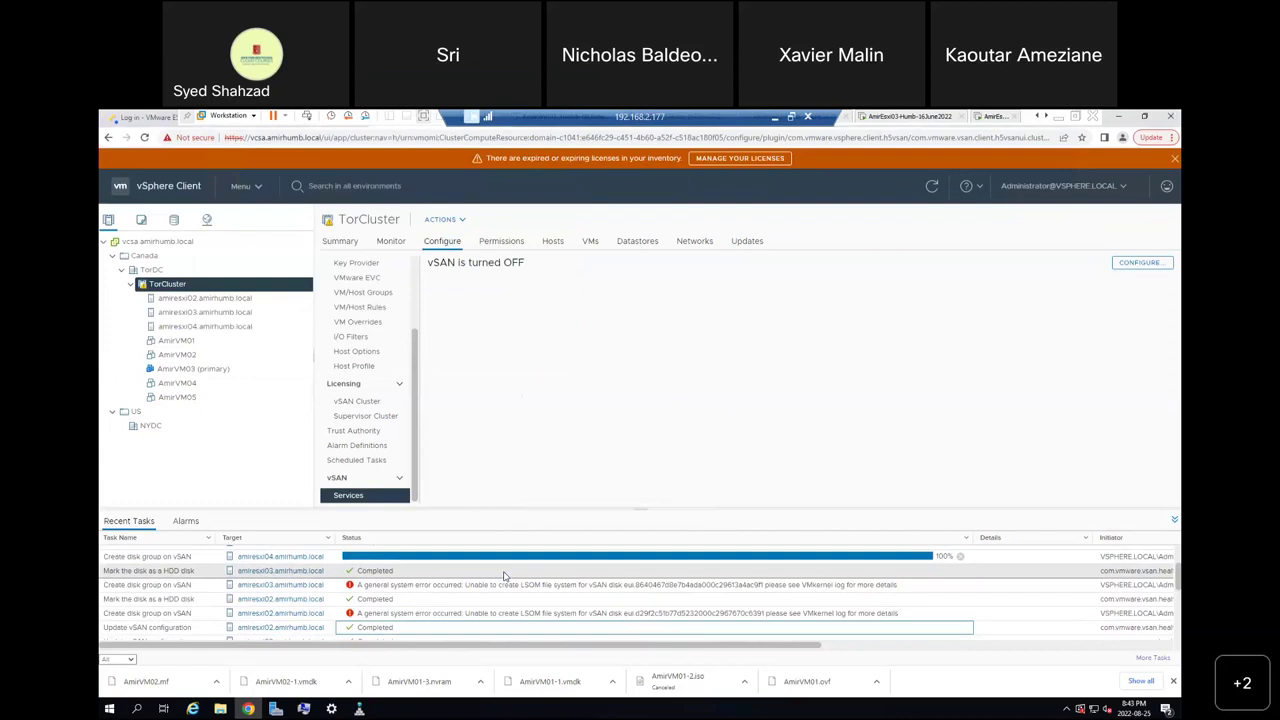
{"action": "scroll", "coordinate": [504, 576], "scroll_direction": "down", "scroll_amount": 2}
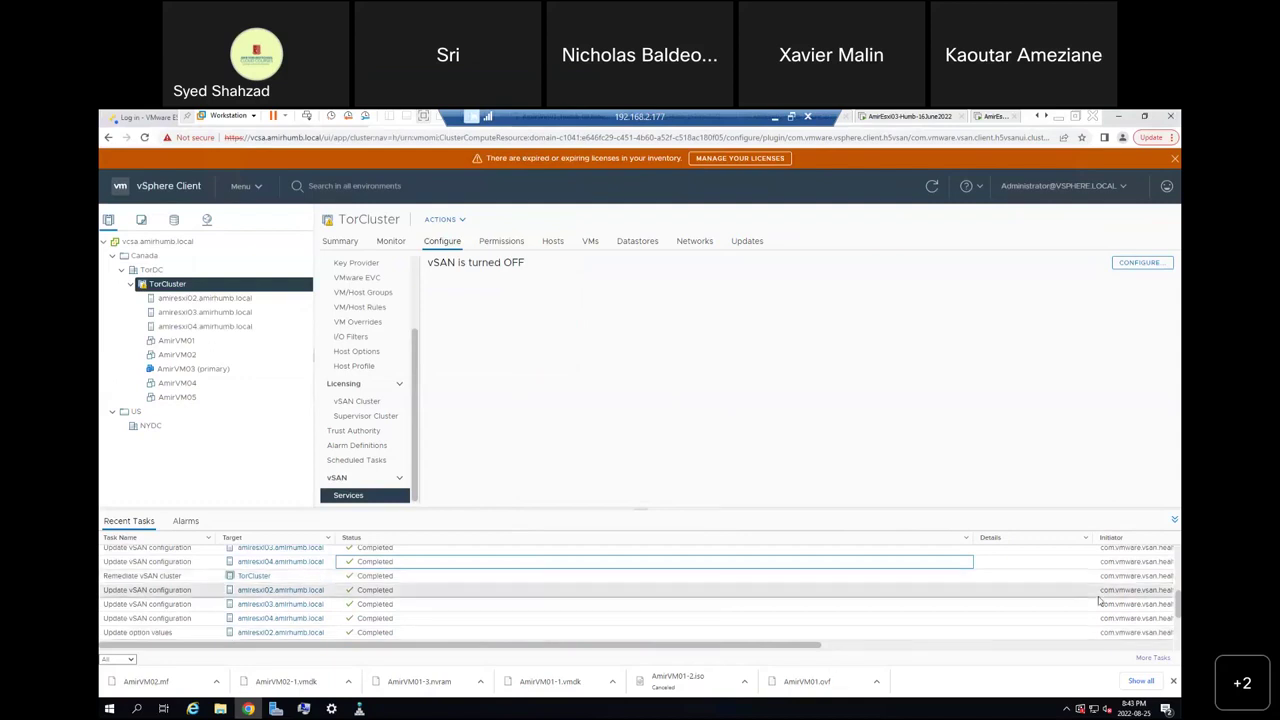
{"action": "key", "text": "Down"}
{"action": "key", "text": "Down"}
{"action": "left_click_drag", "start_coordinate": [1178, 607], "coordinate": [1178, 563]}
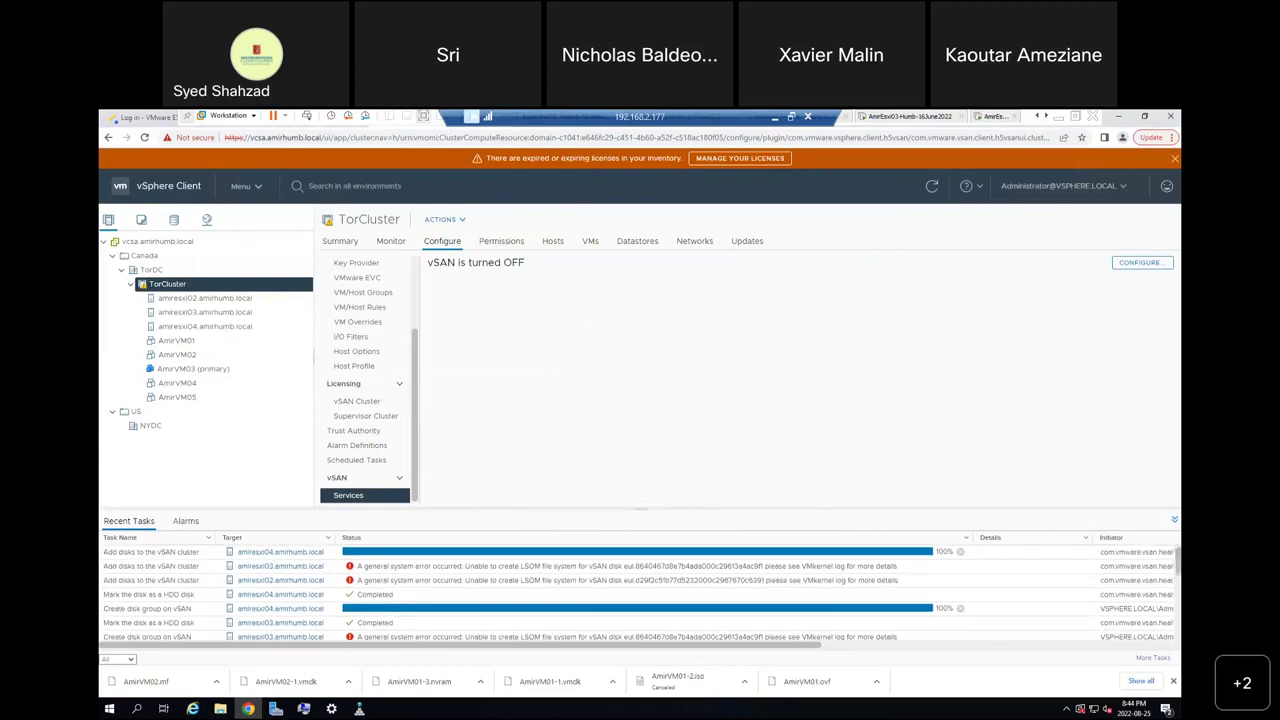
{"action": "scroll", "coordinate": [600, 586], "scroll_direction": "down", "scroll_amount": 3}
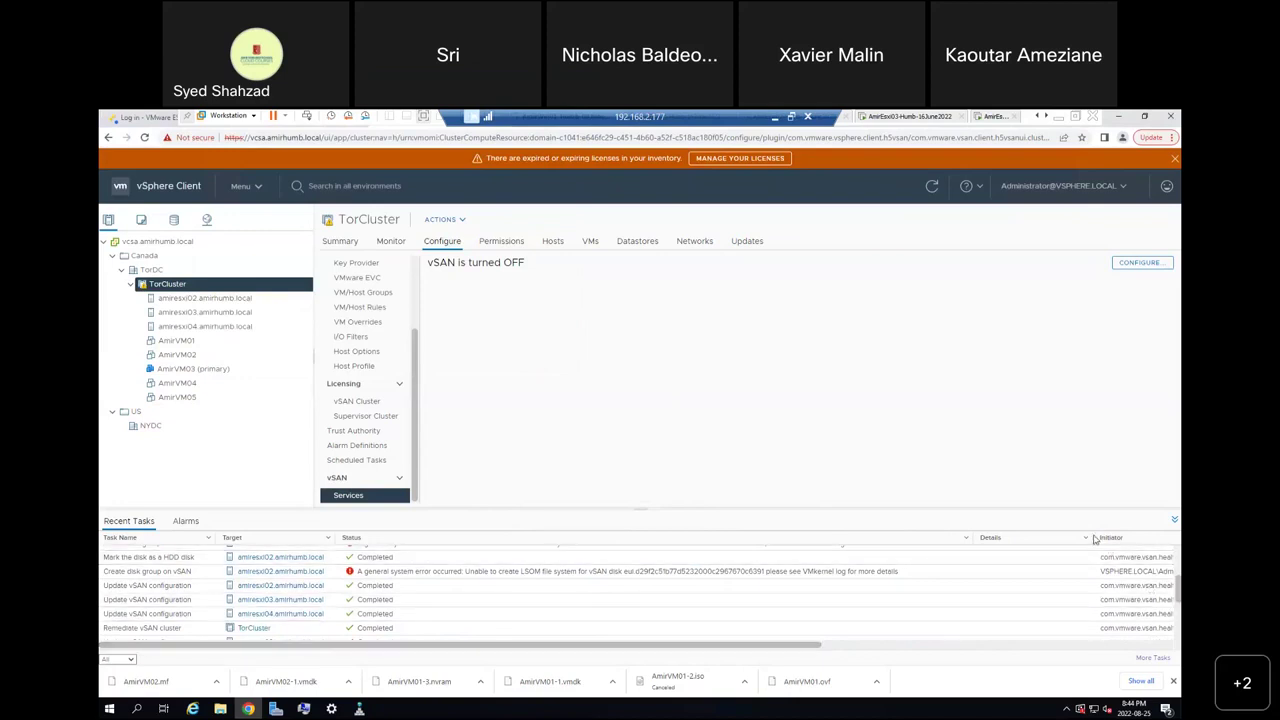
{"action": "left_click", "coordinate": [977, 541]}
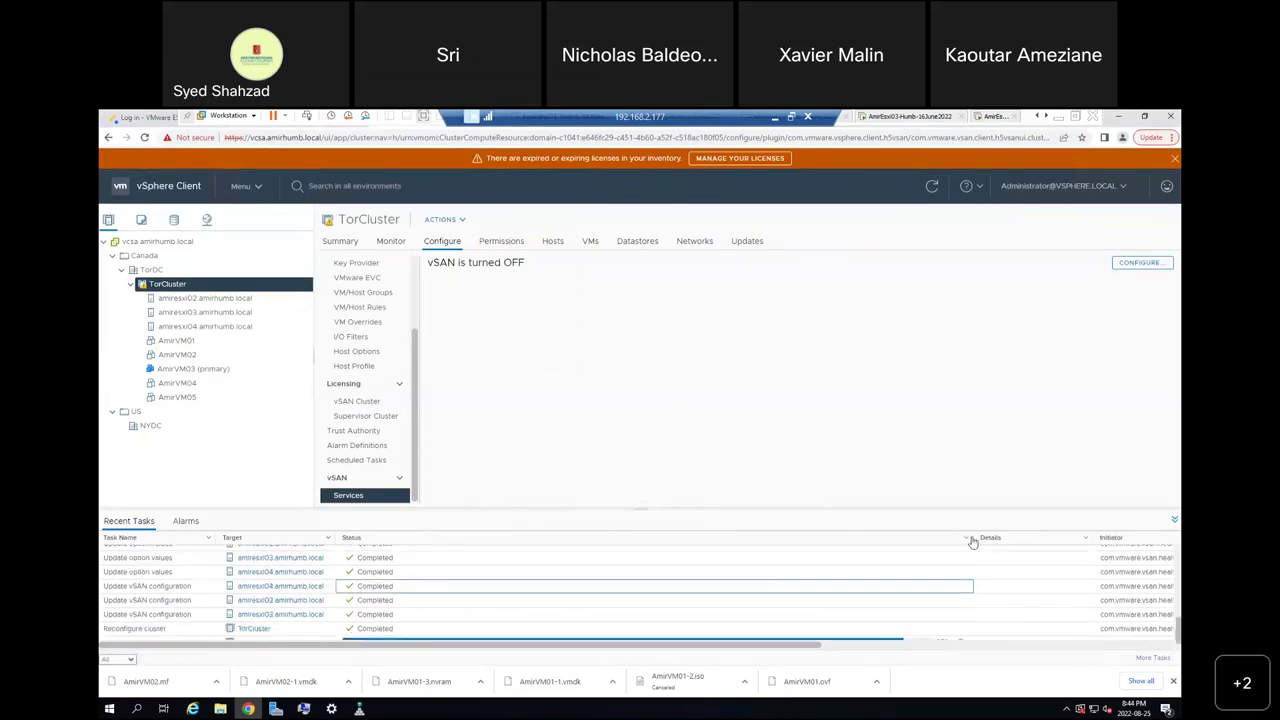
{"action": "left_click_drag", "start_coordinate": [972, 537], "coordinate": [466, 537]}
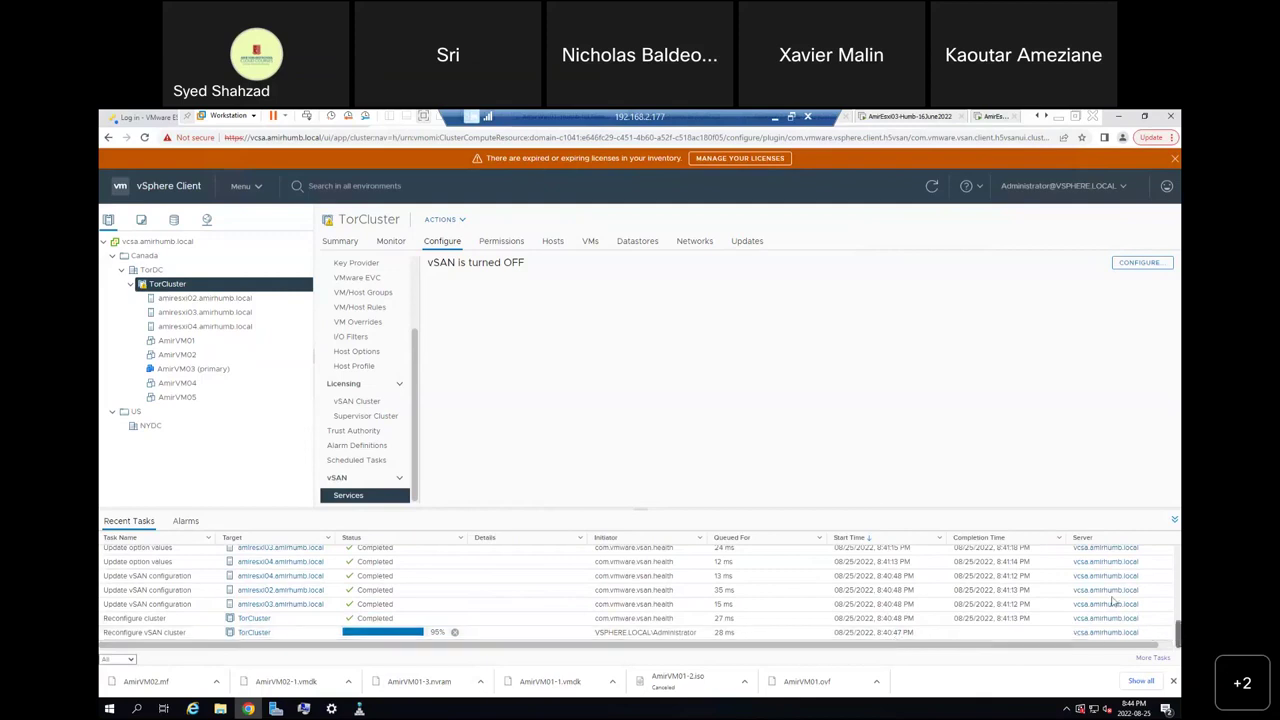
{"action": "left_click_drag", "start_coordinate": [641, 509], "coordinate": [640, 339]}
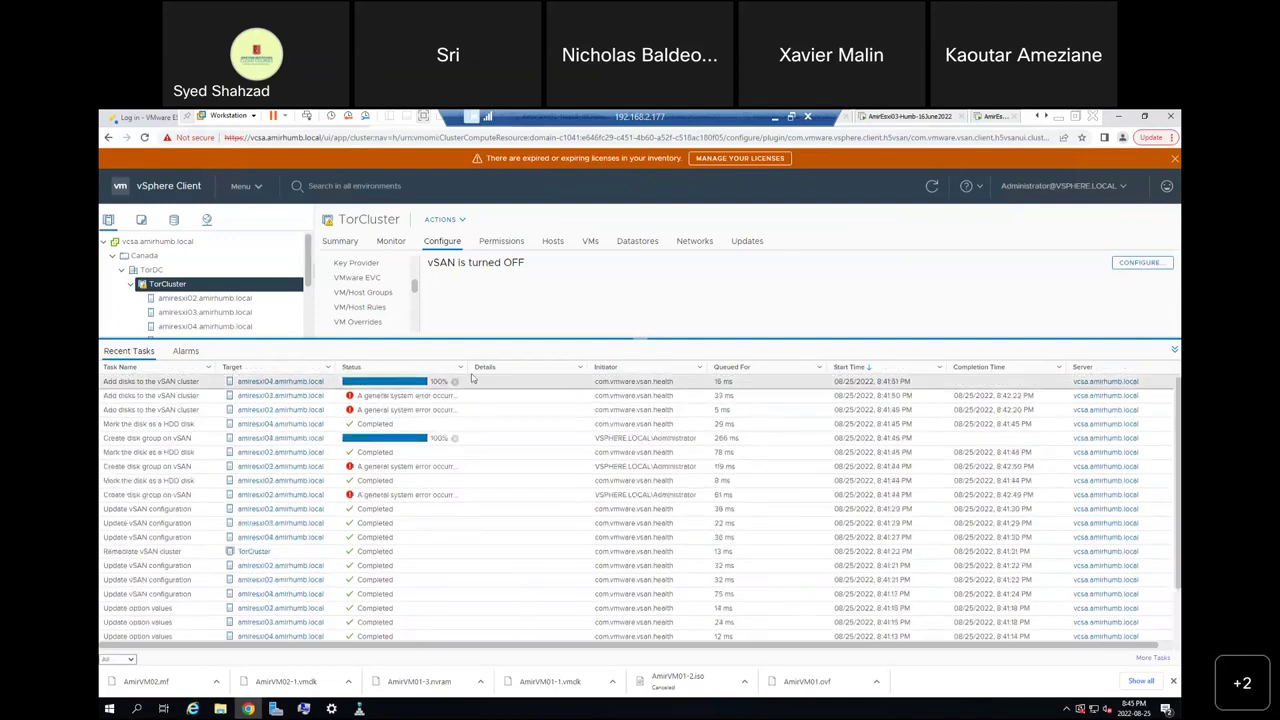
Show the full LSOM file system error text and bring up the matching VMware Communities thread.
{"action": "left_click_drag", "start_coordinate": [466, 368], "coordinate": [940, 381]}
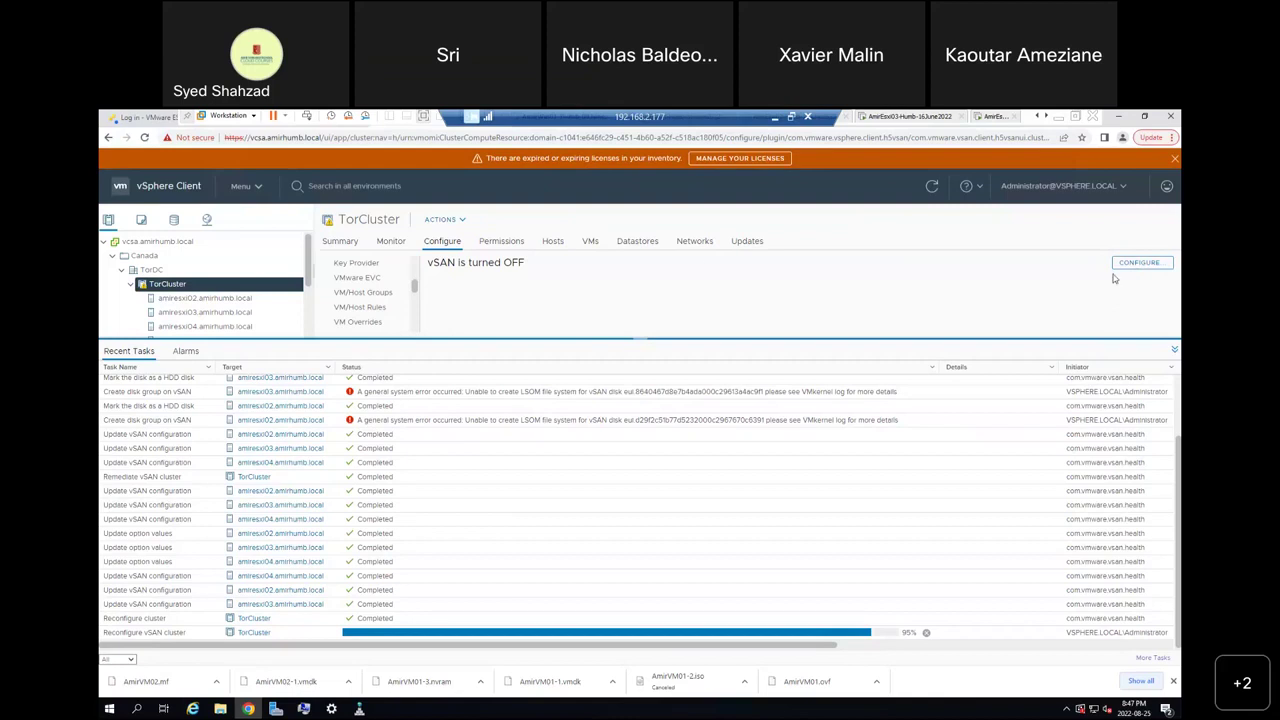
{"action": "left_click_drag", "start_coordinate": [696, 260], "coordinate": [697, 236]}
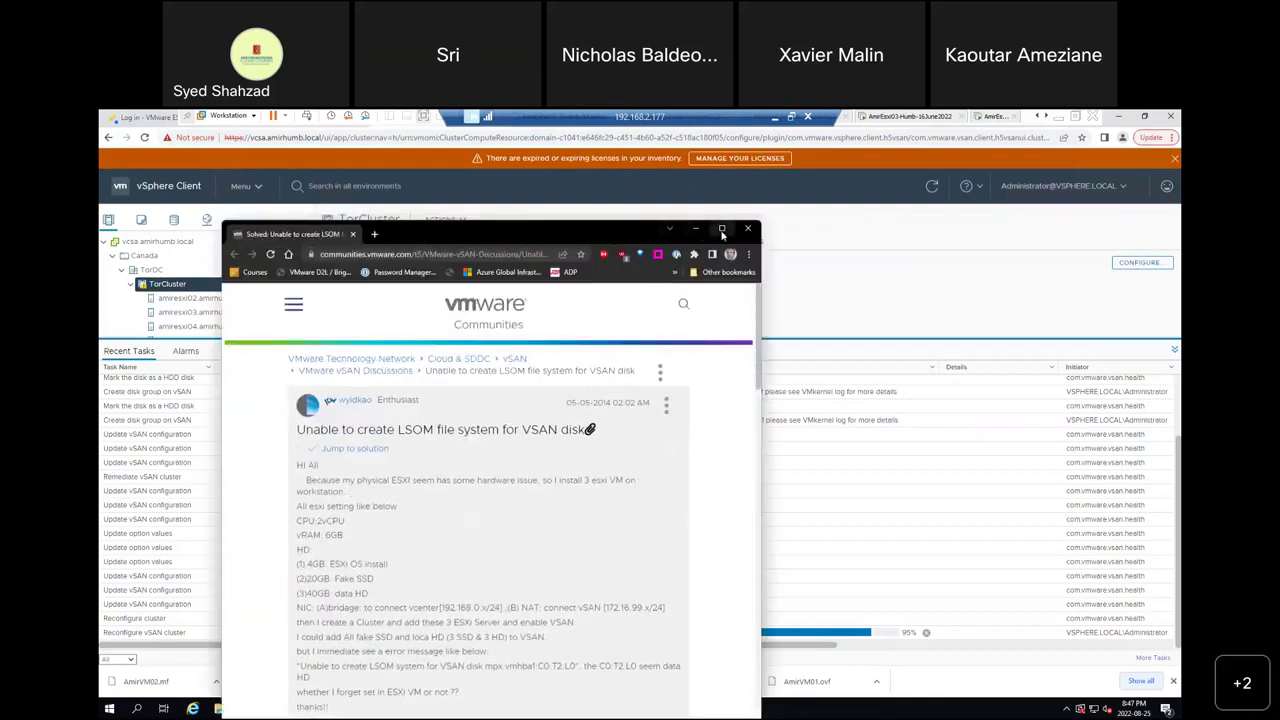
Maximize the LSOM error thread, read down to the NTP time-drift solution, then minimize it.
{"action": "left_click", "coordinate": [722, 229]}
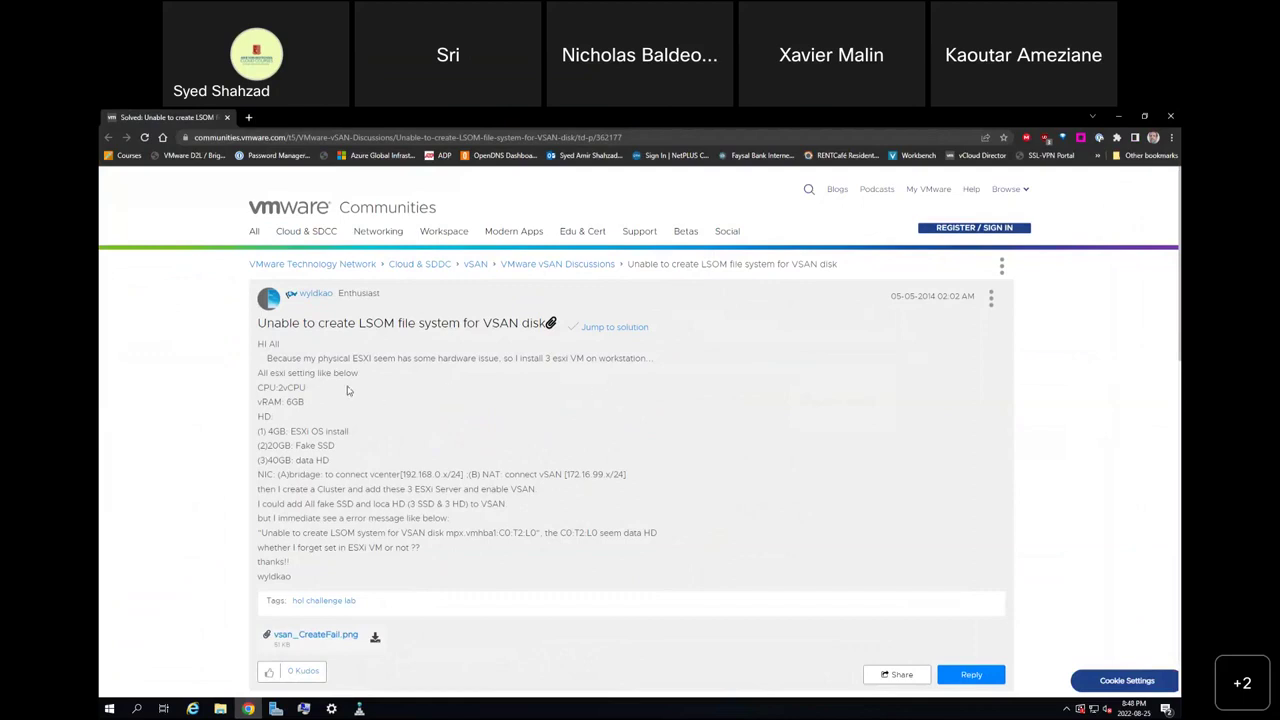
{"action": "scroll", "coordinate": [388, 467], "scroll_direction": "down", "scroll_amount": 3}
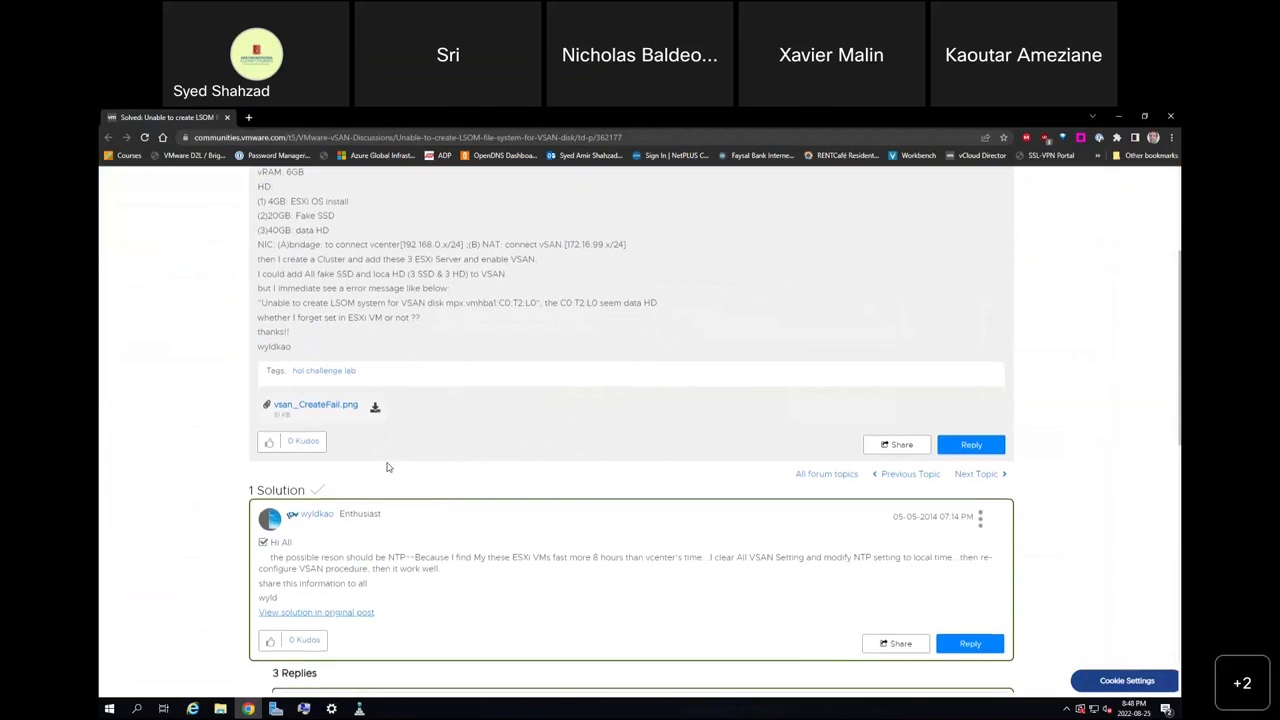
{"action": "scroll", "coordinate": [388, 467], "scroll_direction": "down", "scroll_amount": 1}
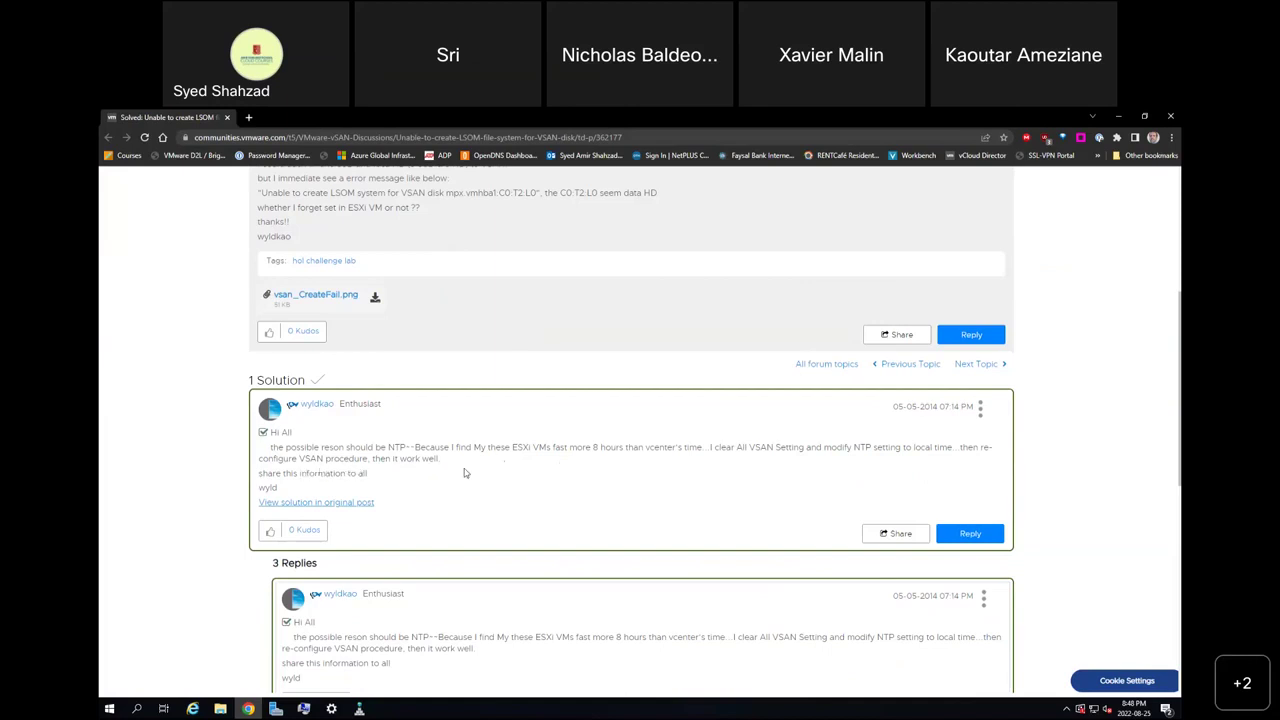
{"action": "scroll", "coordinate": [464, 473], "scroll_direction": "down", "scroll_amount": 3}
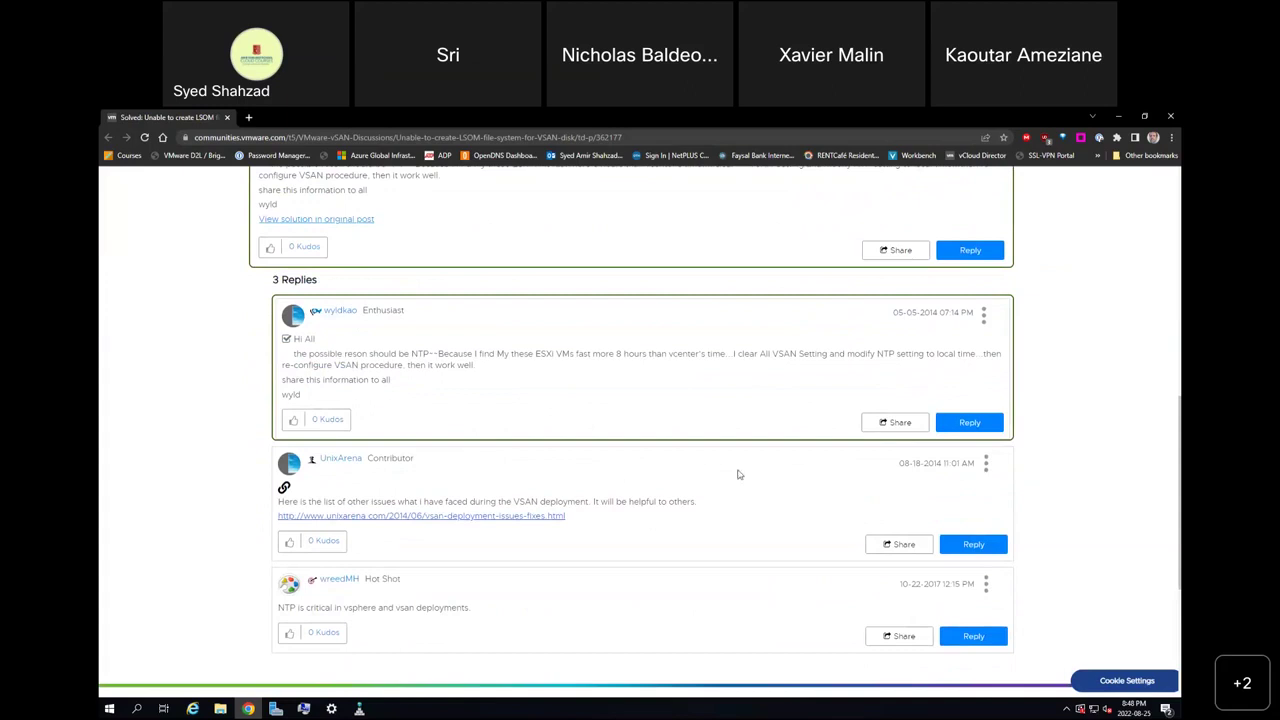
{"action": "left_click", "coordinate": [1118, 117]}
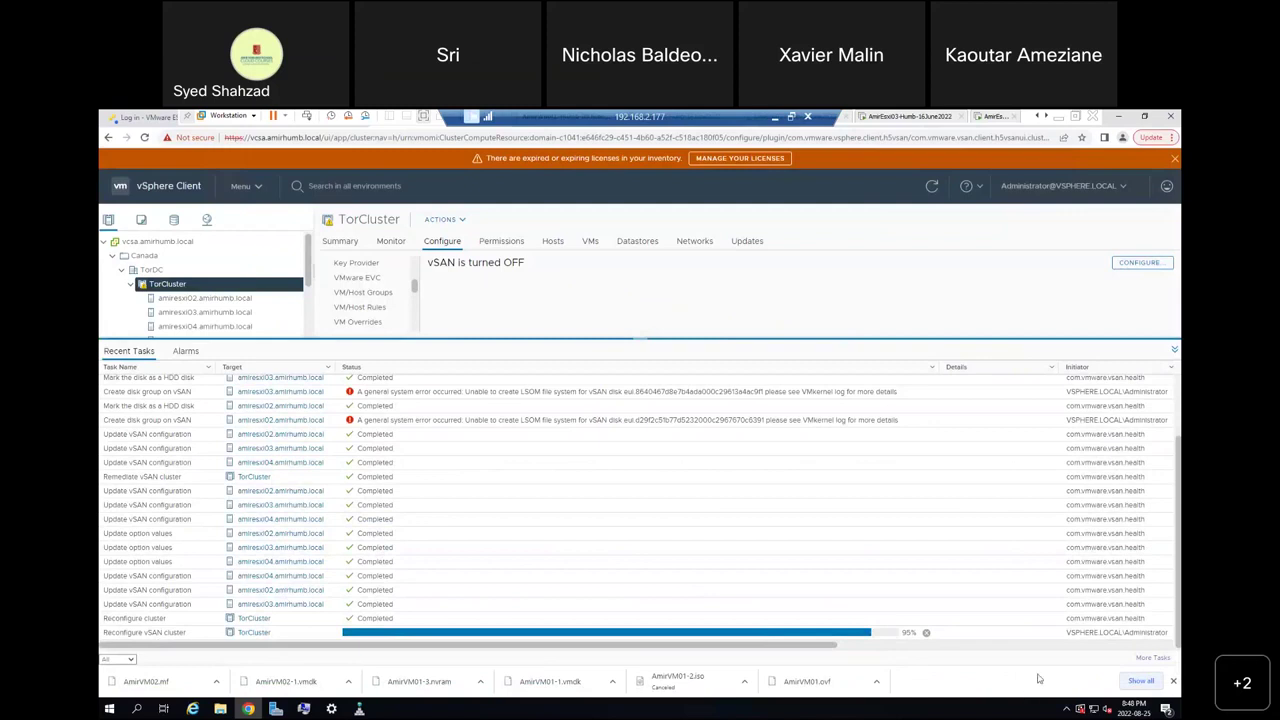
Exit full-screen, hide the Library pane, and open host amiresxi02.amirhumb.local.
{"action": "left_click", "coordinate": [1075, 118]}
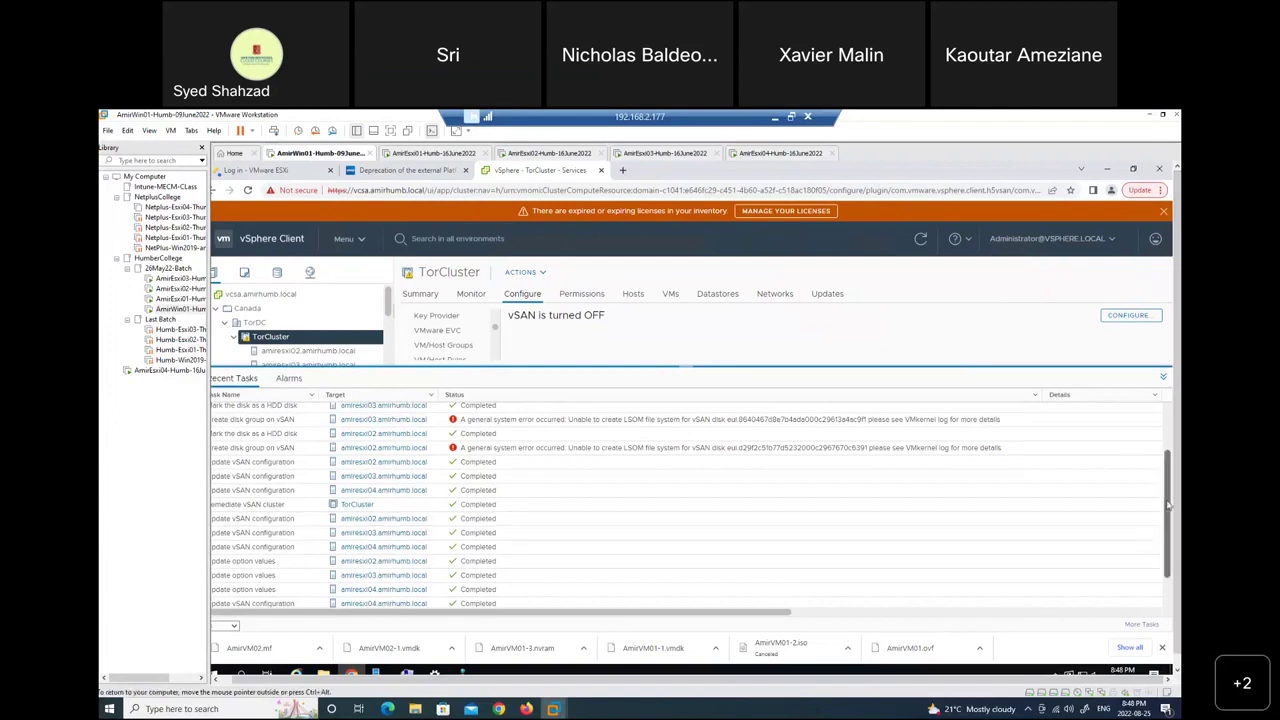
{"action": "scroll", "coordinate": [1162, 517], "scroll_direction": "down", "scroll_amount": 2}
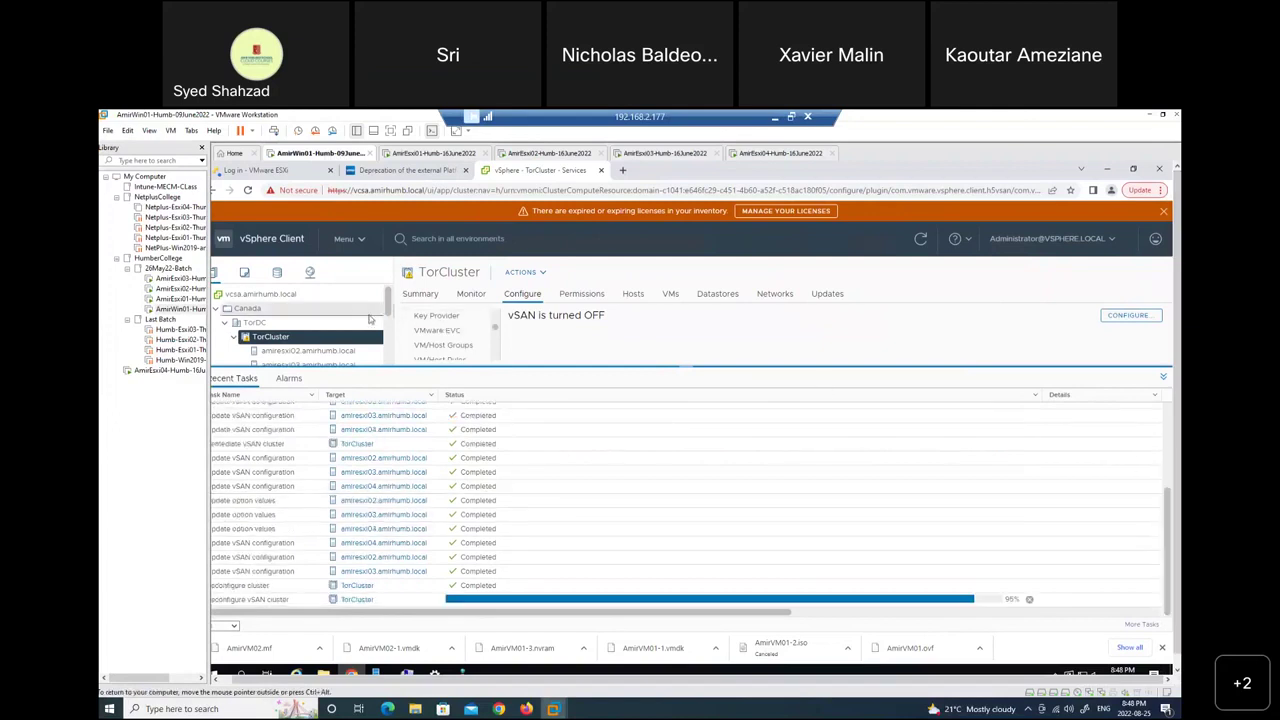
{"action": "left_click", "coordinate": [201, 148]}
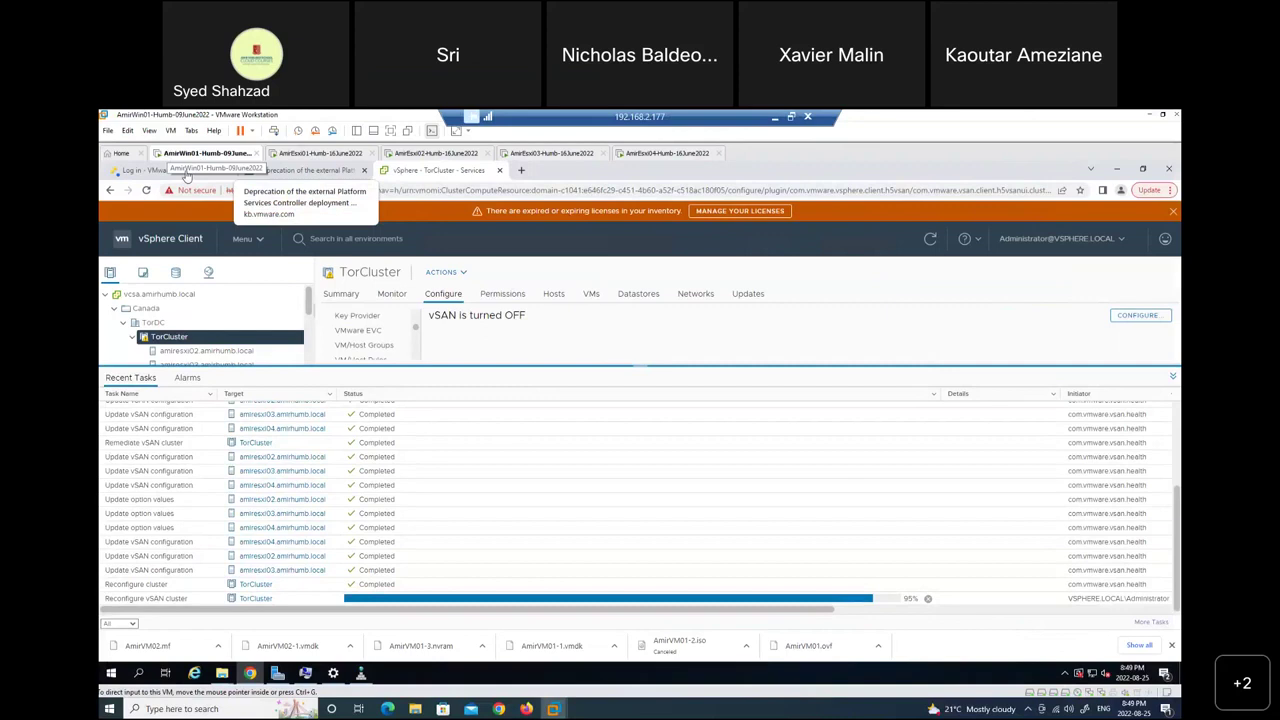
{"action": "left_click", "coordinate": [222, 353]}
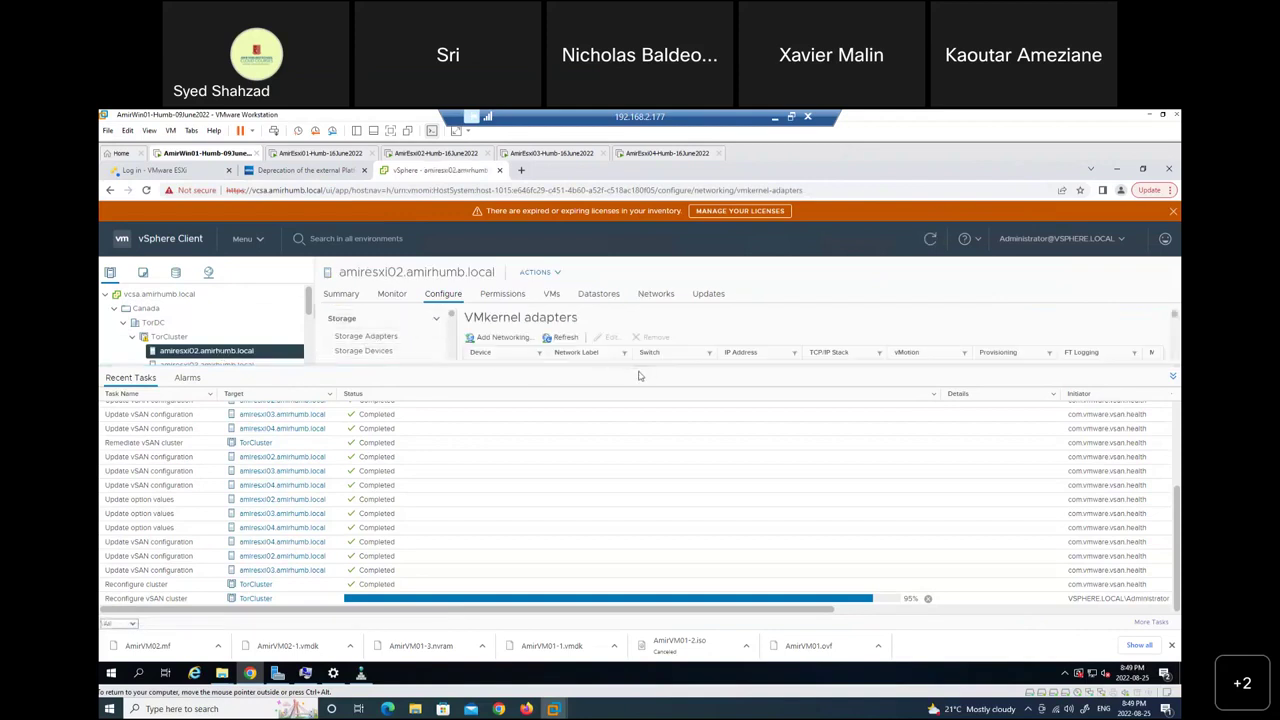
Shrink Recent Tasks, review the host Summary, then show Storage Adapters vmhba2 and vmhba65.
{"action": "left_click_drag", "start_coordinate": [655, 367], "coordinate": [667, 518]}
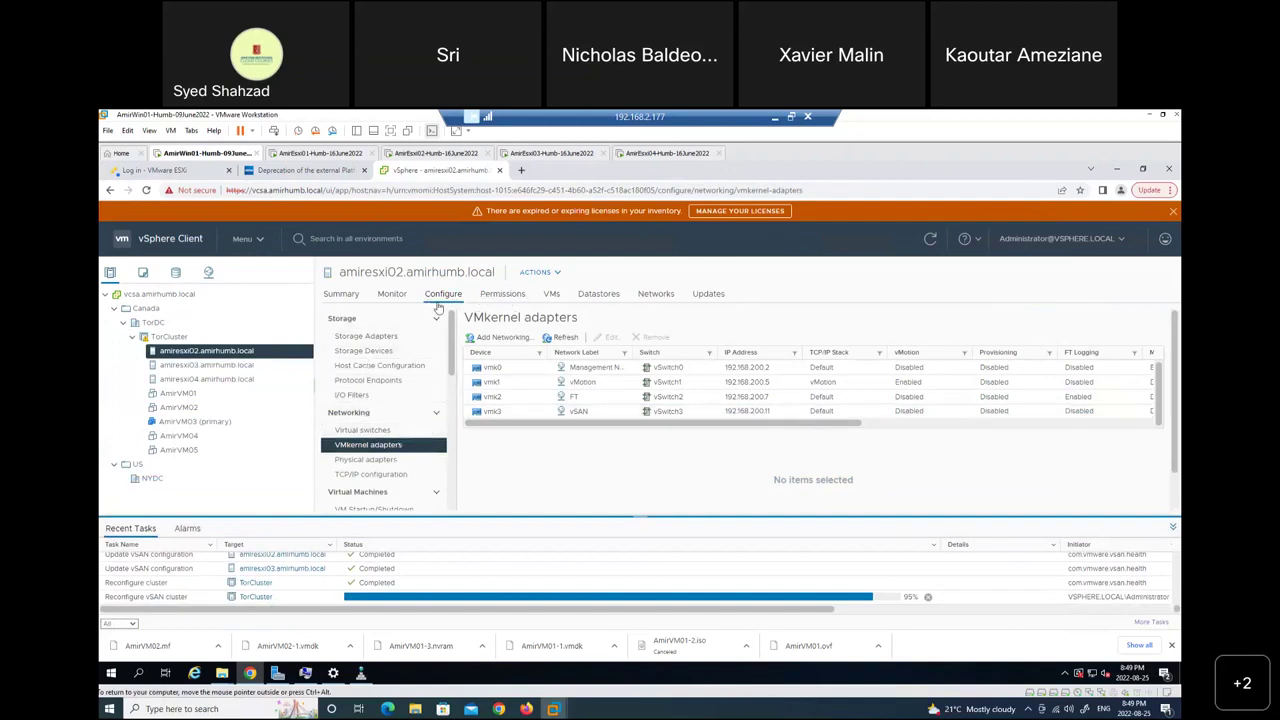
{"action": "left_click", "coordinate": [340, 296]}
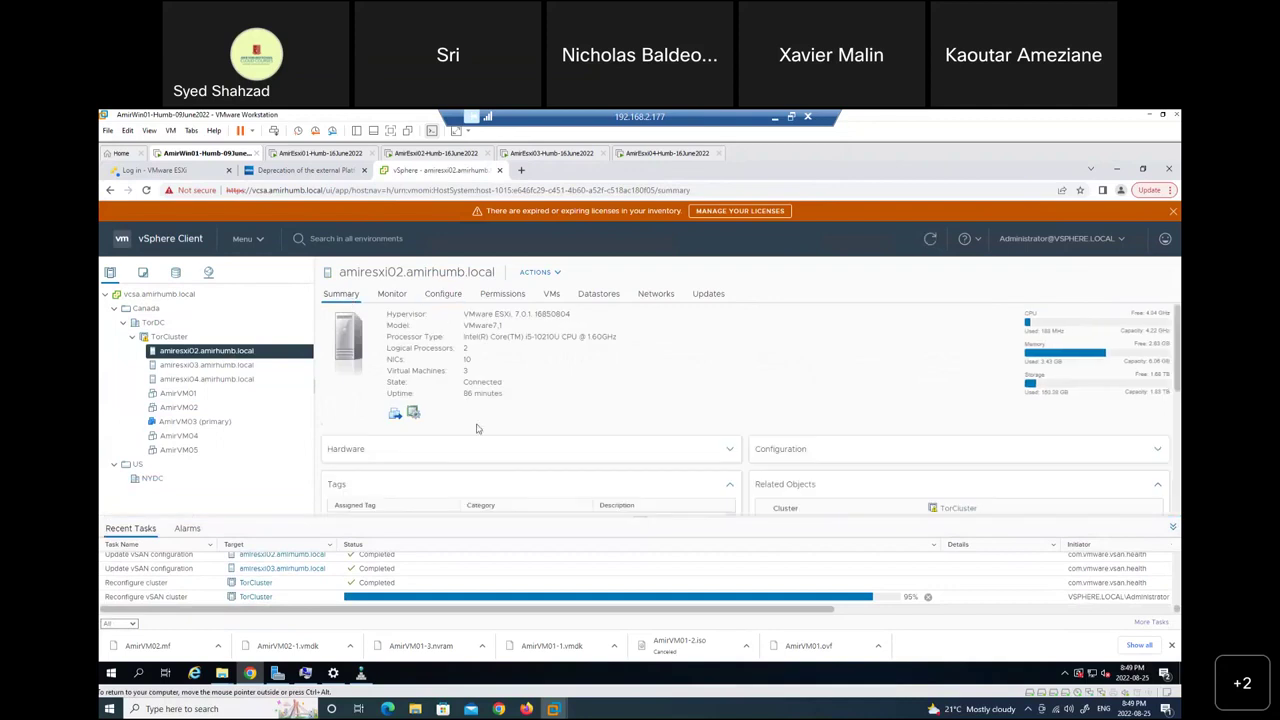
{"action": "scroll", "coordinate": [476, 428], "scroll_direction": "down", "scroll_amount": 2}
{"action": "scroll", "coordinate": [476, 428], "scroll_direction": "down", "scroll_amount": 2}
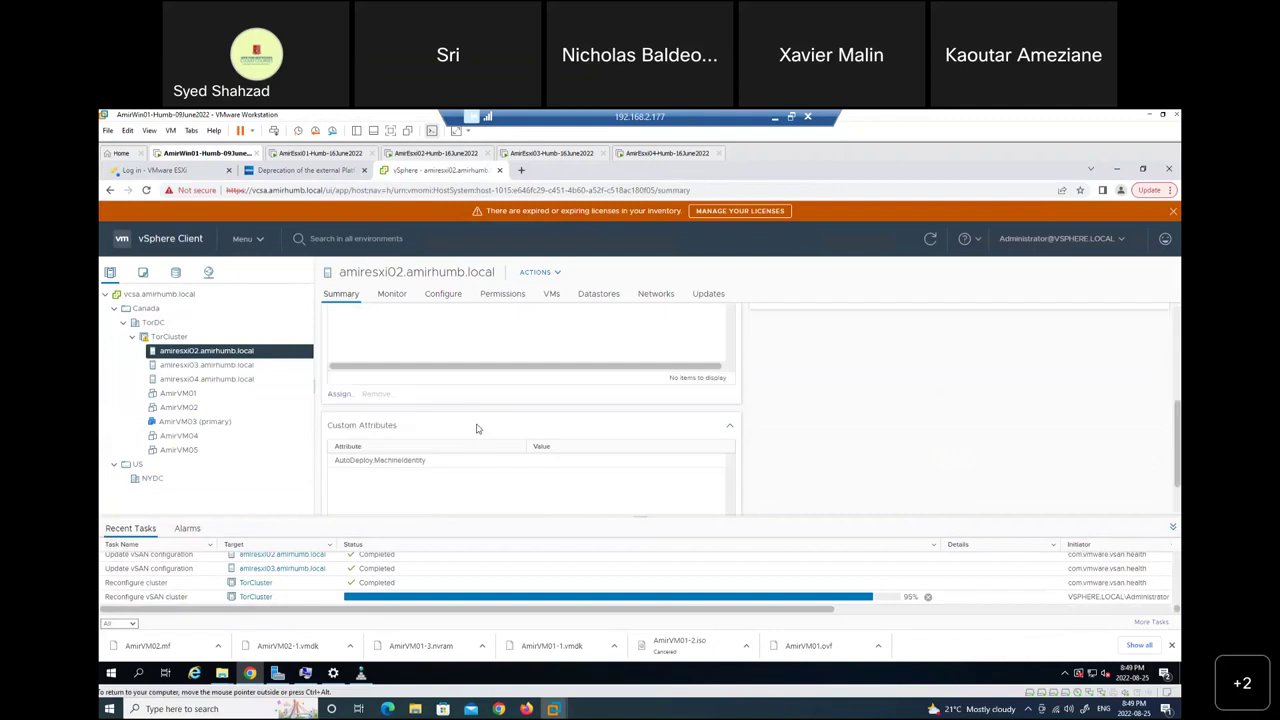
{"action": "scroll", "coordinate": [476, 428], "scroll_direction": "down", "scroll_amount": 1}
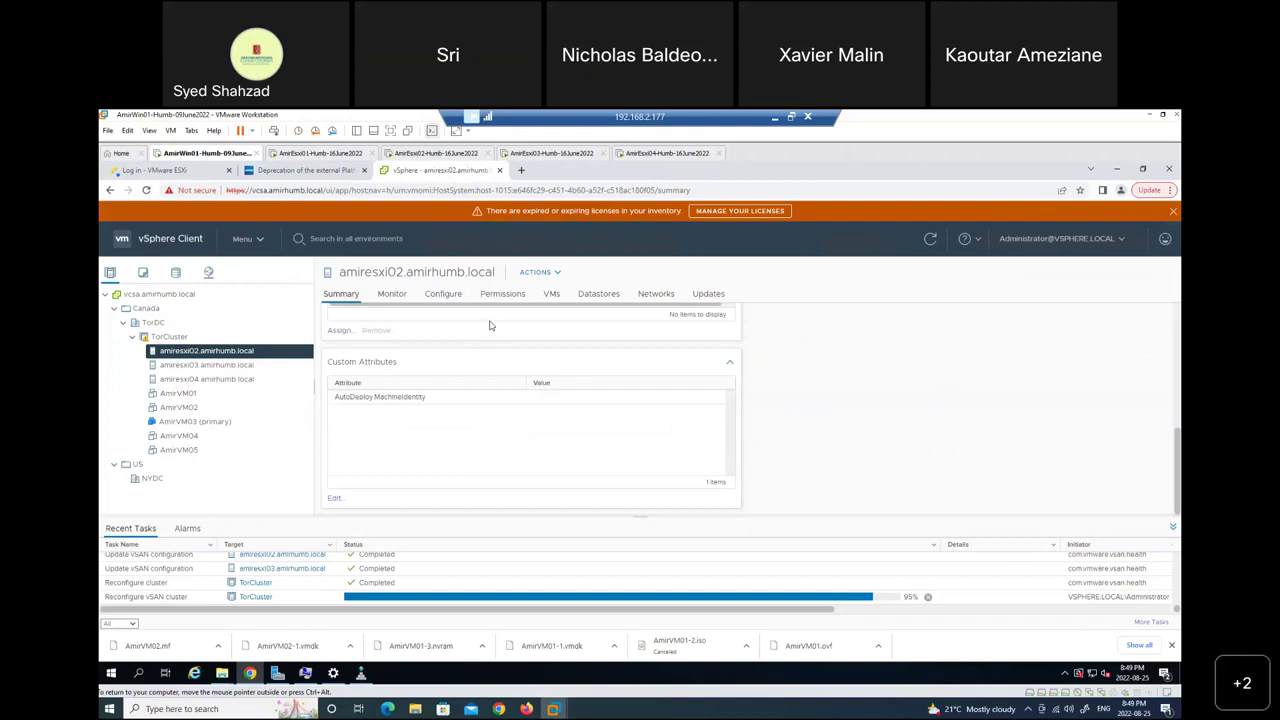
{"action": "left_click", "coordinate": [442, 299]}
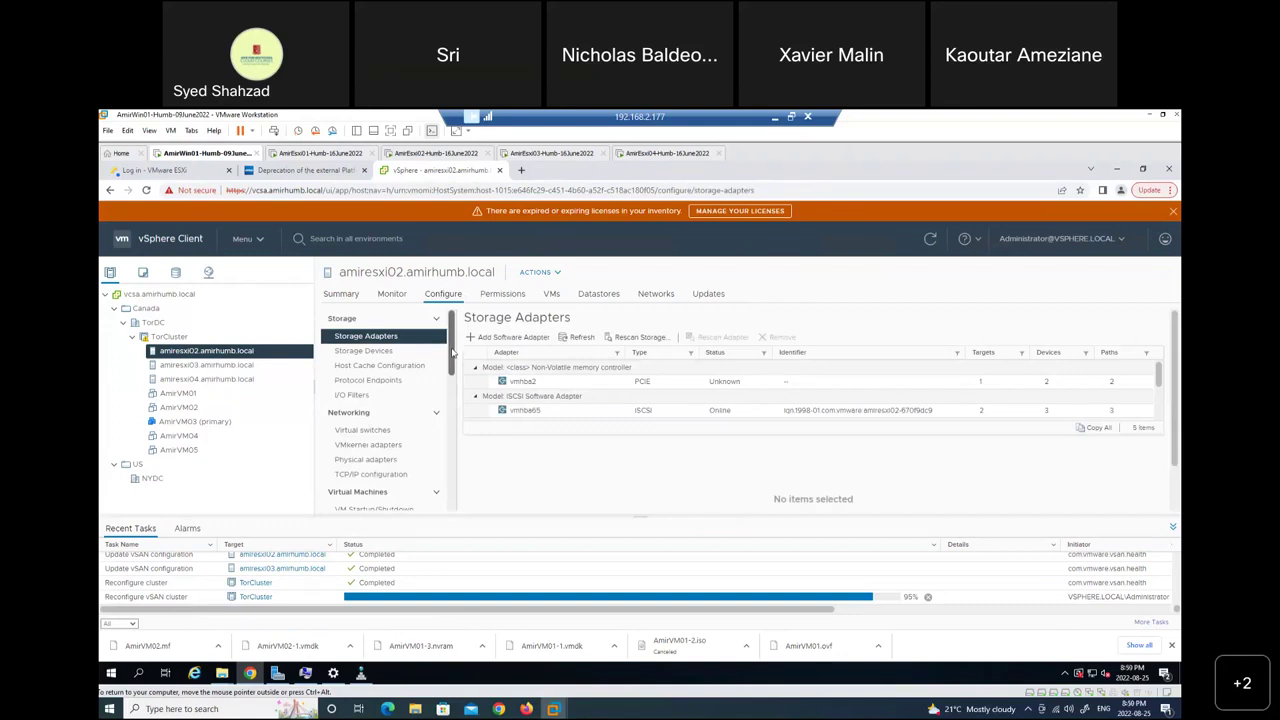
Review Time Configuration on amiresxi03 and amiresxi04: manual sync, NTP client disabled, service stopped.
{"action": "scroll", "coordinate": [454, 402], "scroll_direction": "down", "scroll_amount": 2}
{"action": "left_click_drag", "start_coordinate": [454, 402], "coordinate": [456, 447]}
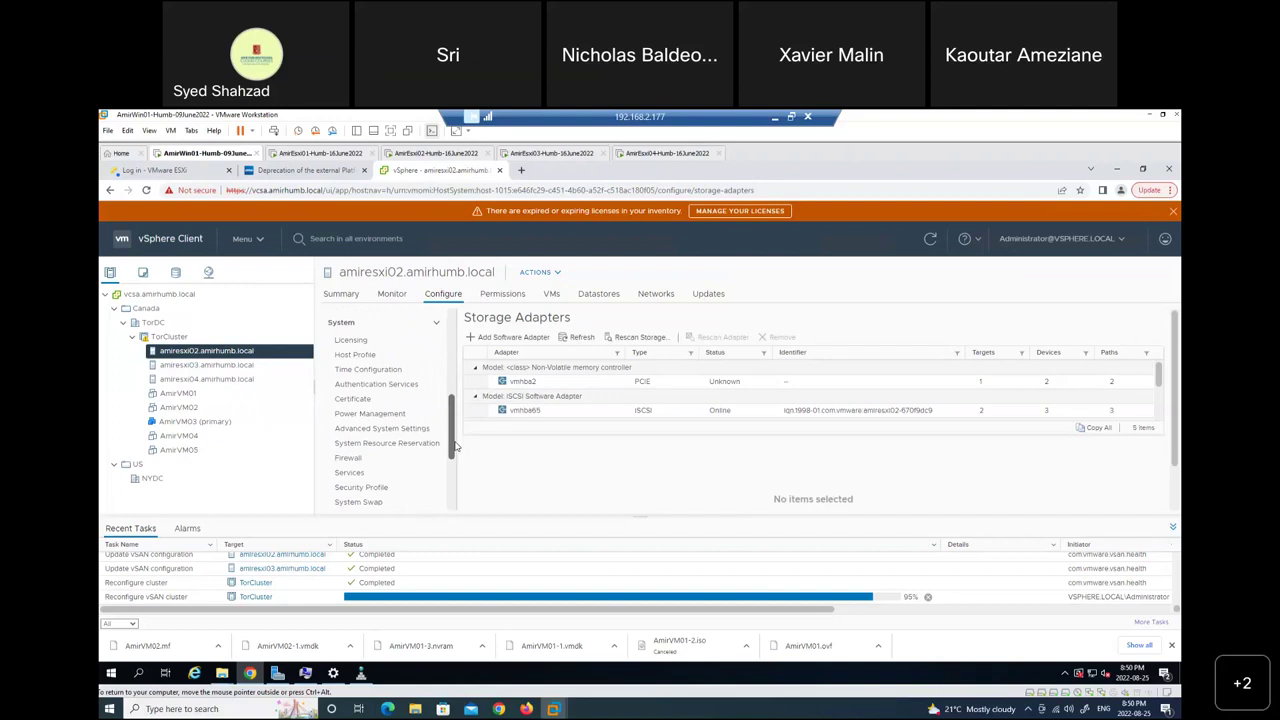
{"action": "left_click", "coordinate": [377, 370]}
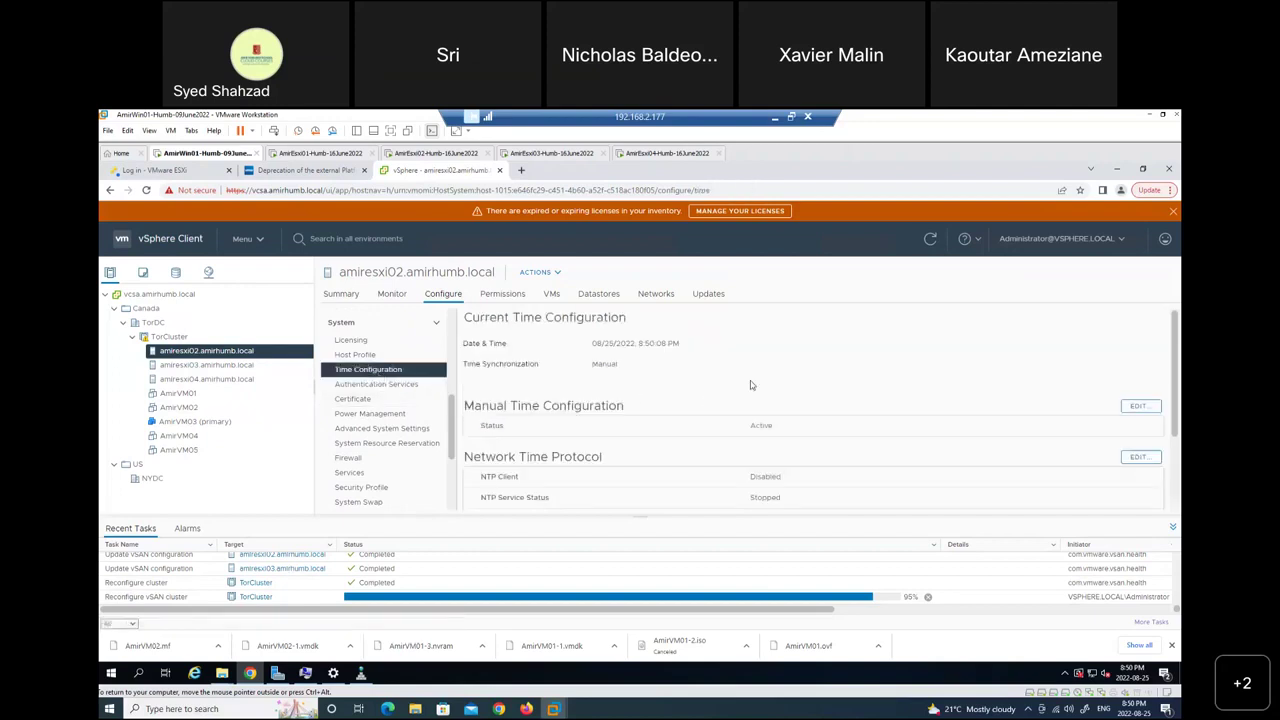
{"action": "left_click", "coordinate": [211, 366]}
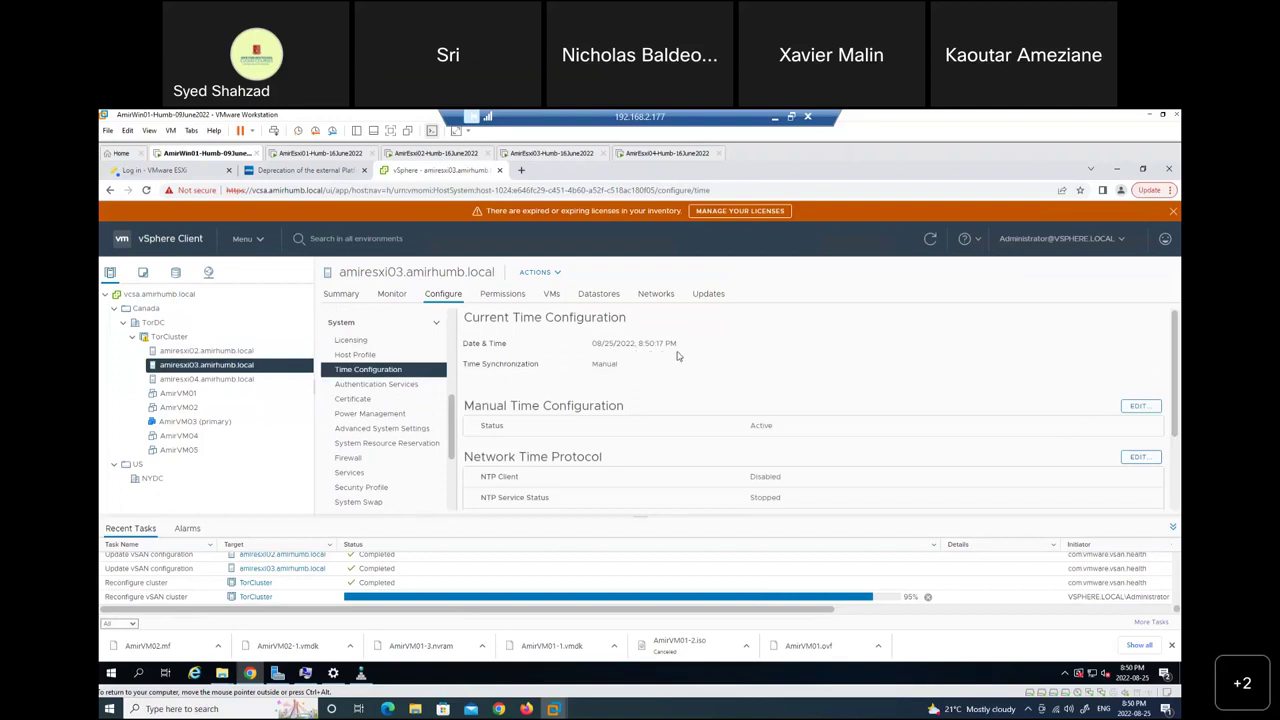
{"action": "left_click", "coordinate": [212, 380]}
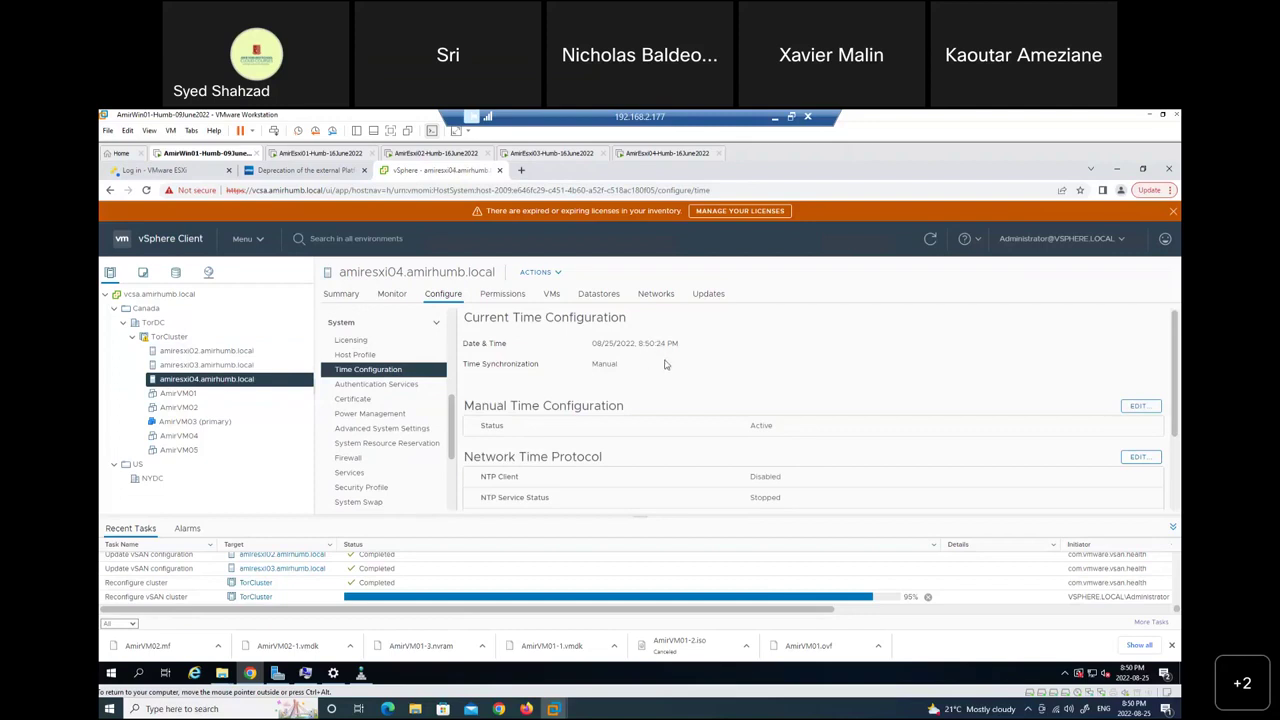
{"action": "scroll", "coordinate": [665, 365], "scroll_direction": "down", "scroll_amount": 2}
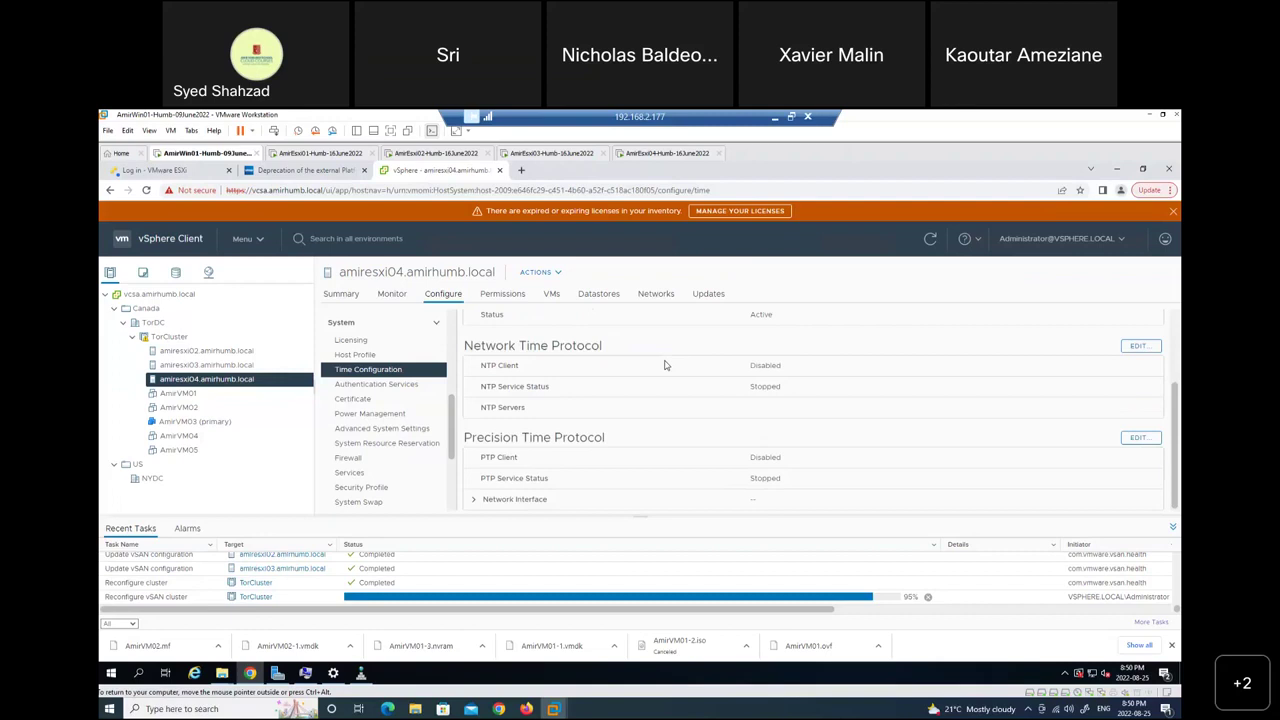
{"action": "scroll", "coordinate": [664, 365], "scroll_direction": "up", "scroll_amount": 2}
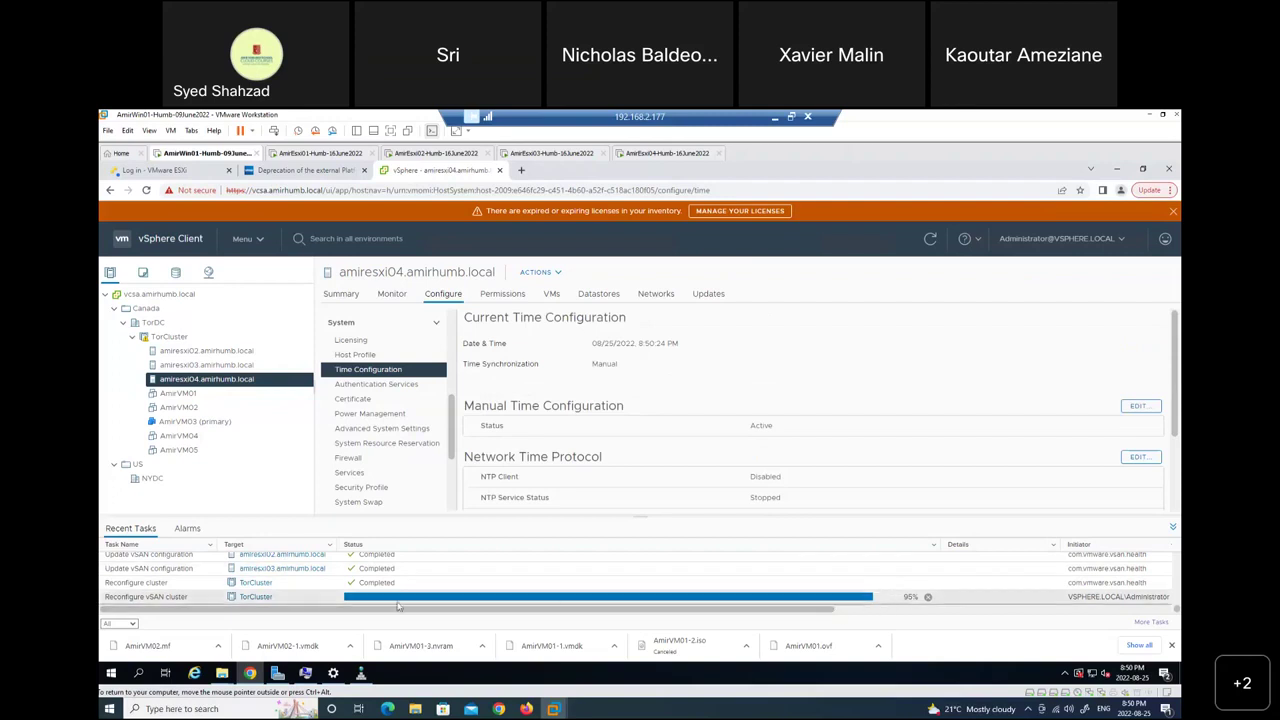
Refresh the task list twice and scroll through the vSAN disk group tasks.
{"action": "left_click", "coordinate": [931, 242]}
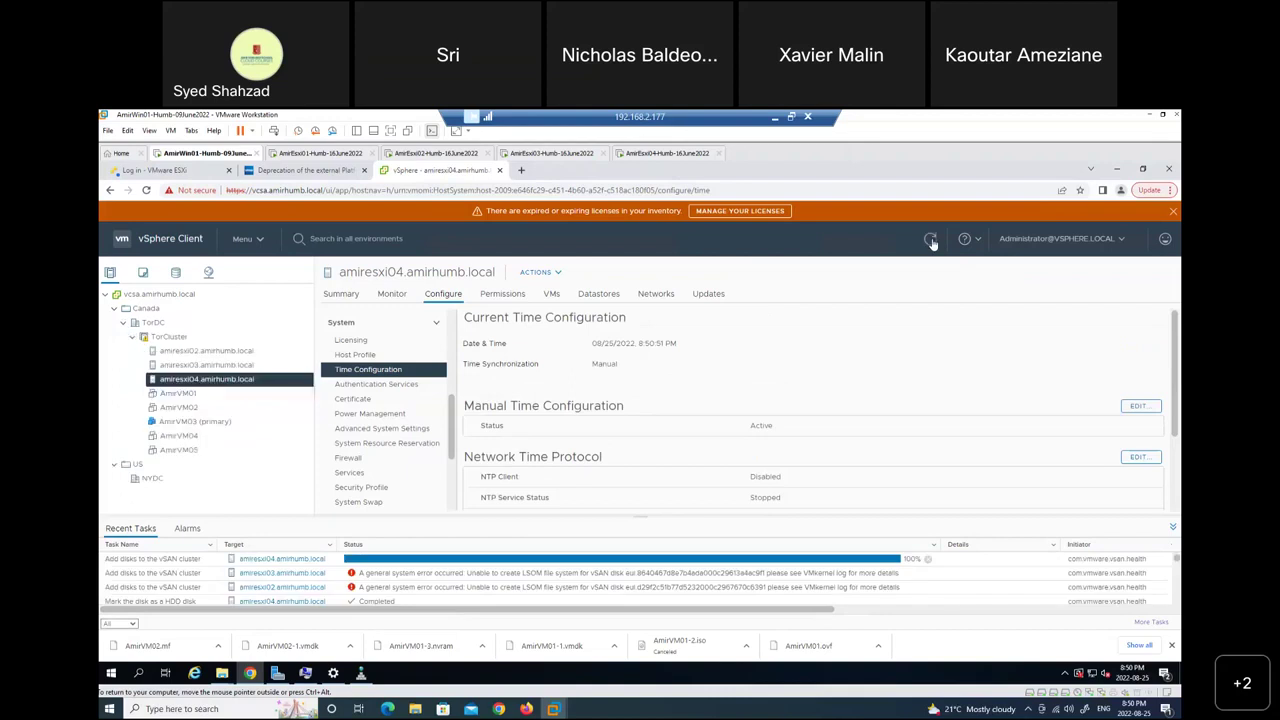
{"action": "left_click", "coordinate": [931, 242]}
{"action": "left_click_drag", "start_coordinate": [1177, 558], "coordinate": [1177, 608]}
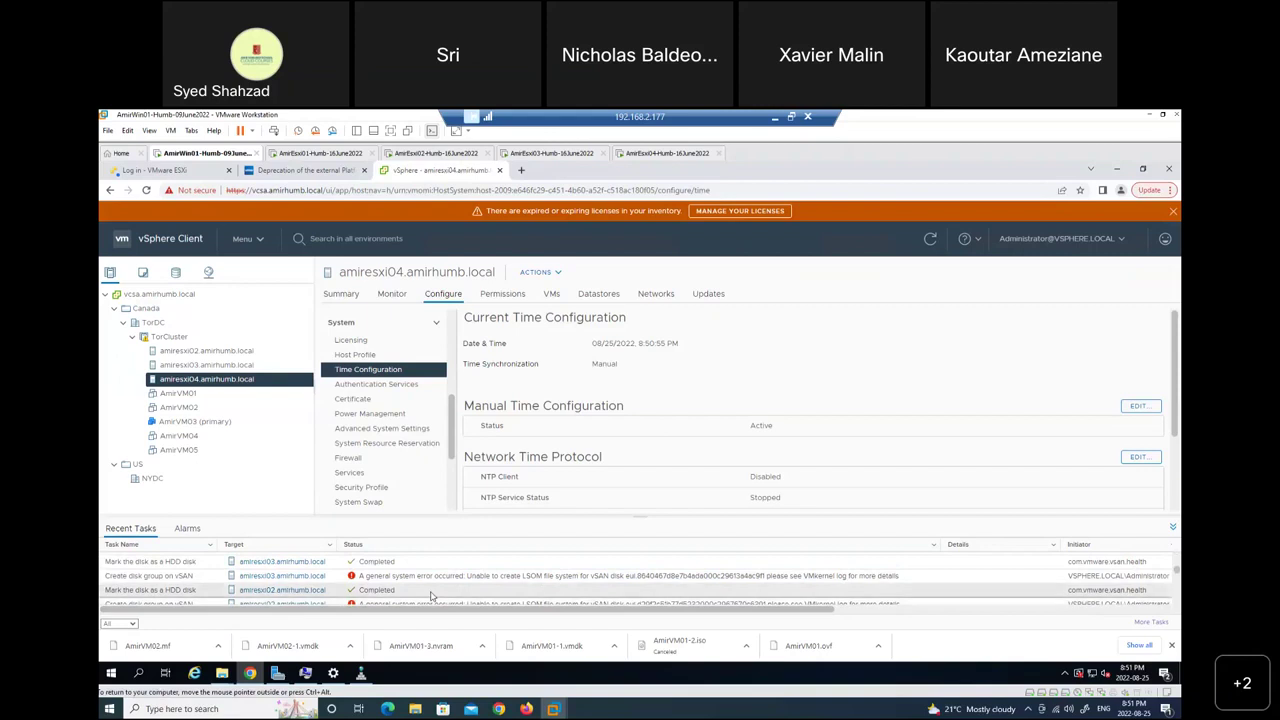
{"action": "scroll", "coordinate": [364, 581], "scroll_direction": "down", "scroll_amount": 3}
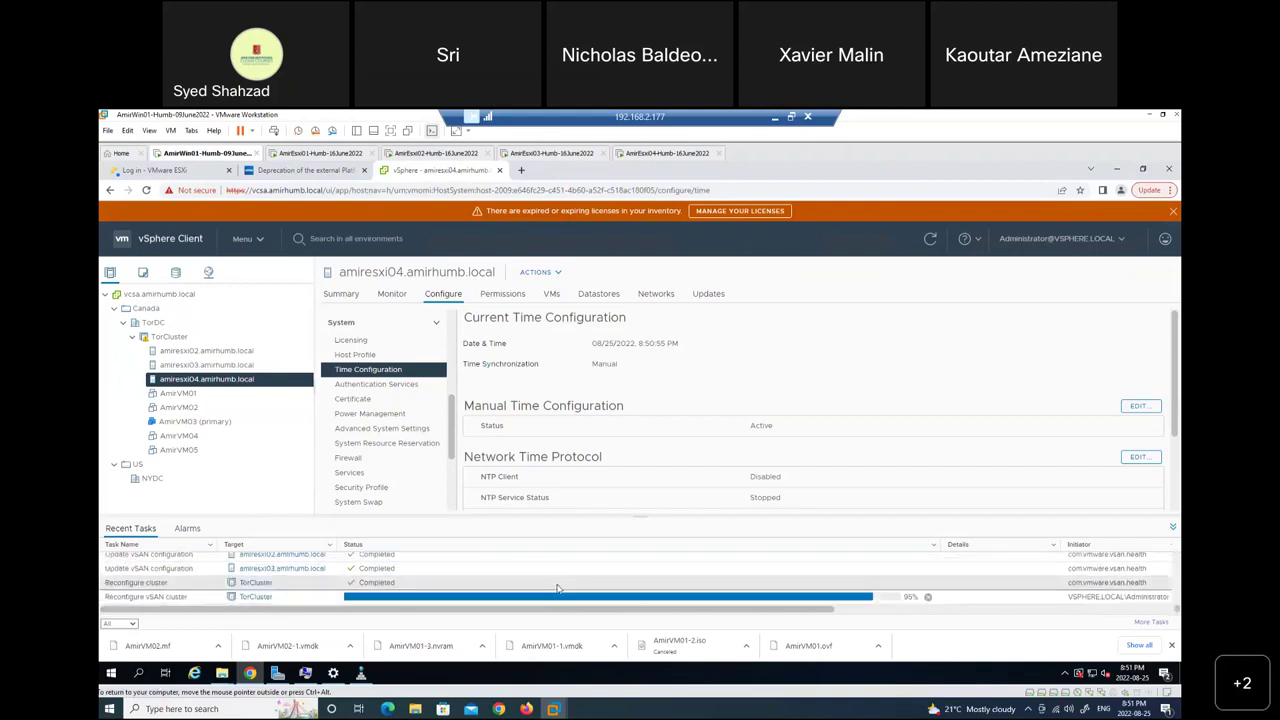
Enlarge the Recent Tasks panel to read the LSOM errors, then rebalance the panes.
{"action": "left_click_drag", "start_coordinate": [810, 612], "coordinate": [1137, 619]}
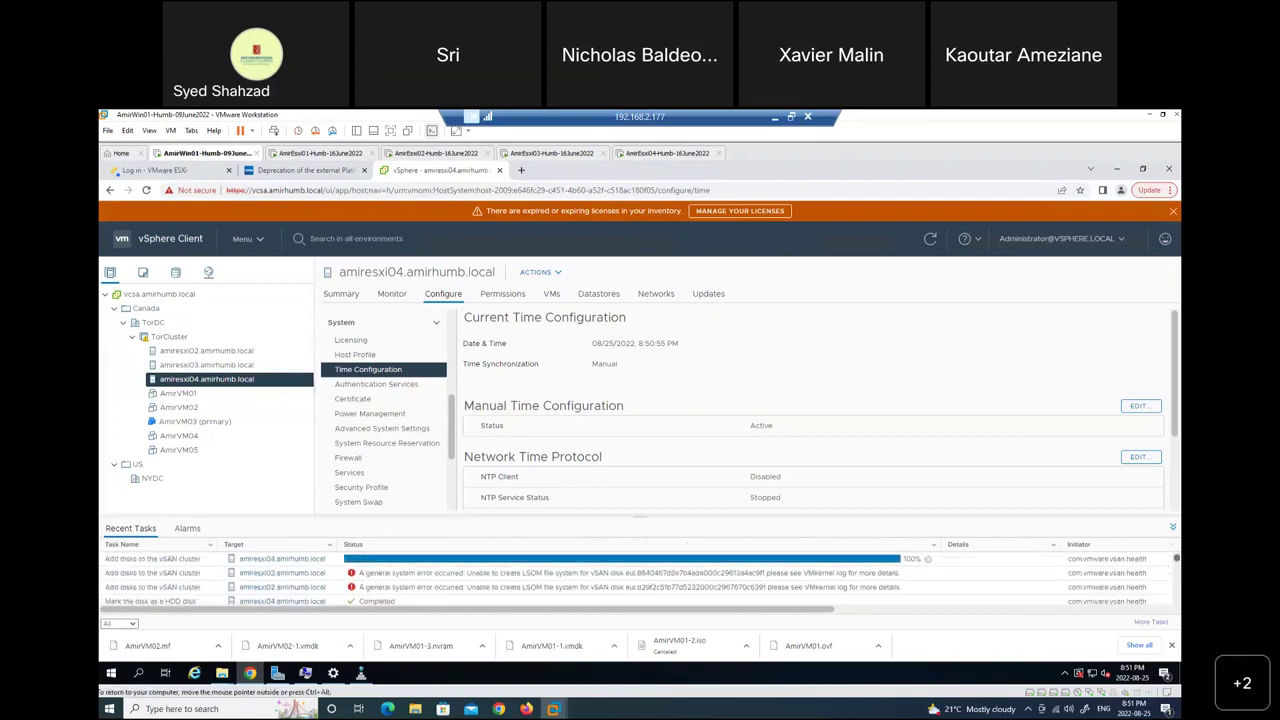
{"action": "left_click_drag", "start_coordinate": [636, 517], "coordinate": [635, 383]}
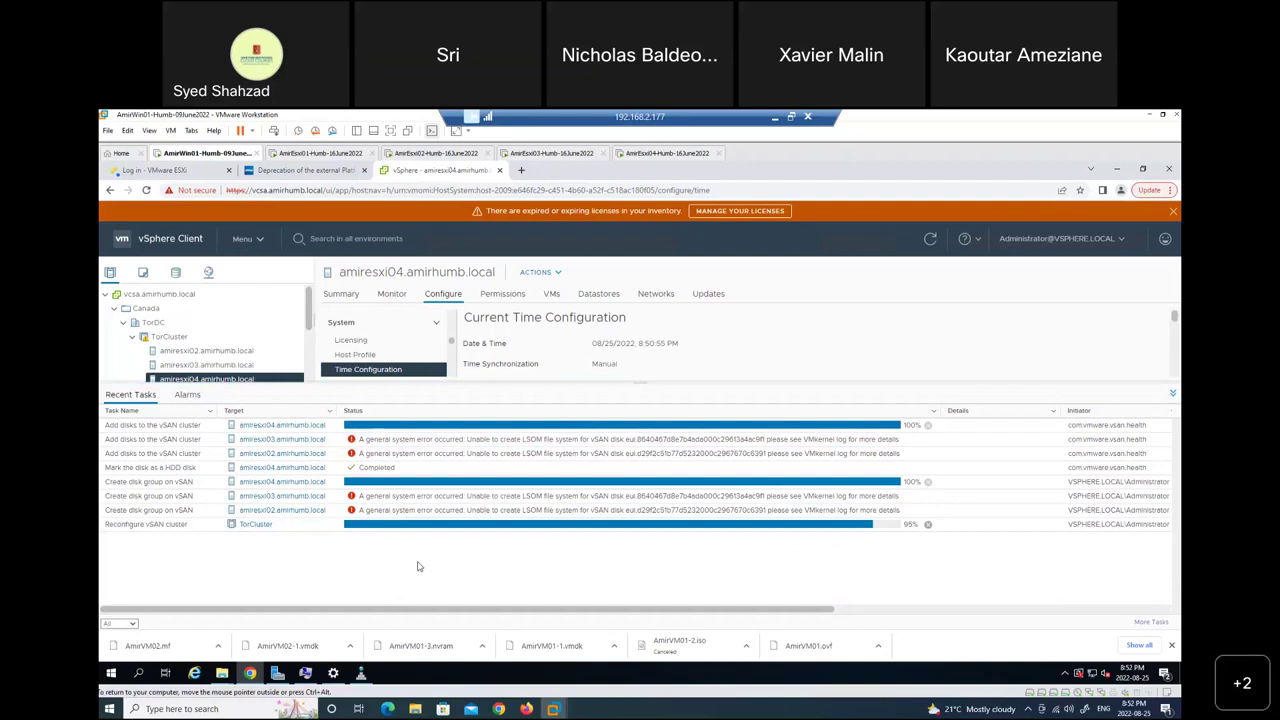
{"action": "left_click_drag", "start_coordinate": [360, 611], "coordinate": [215, 620]}
{"action": "left_click_drag", "start_coordinate": [638, 381], "coordinate": [644, 440]}
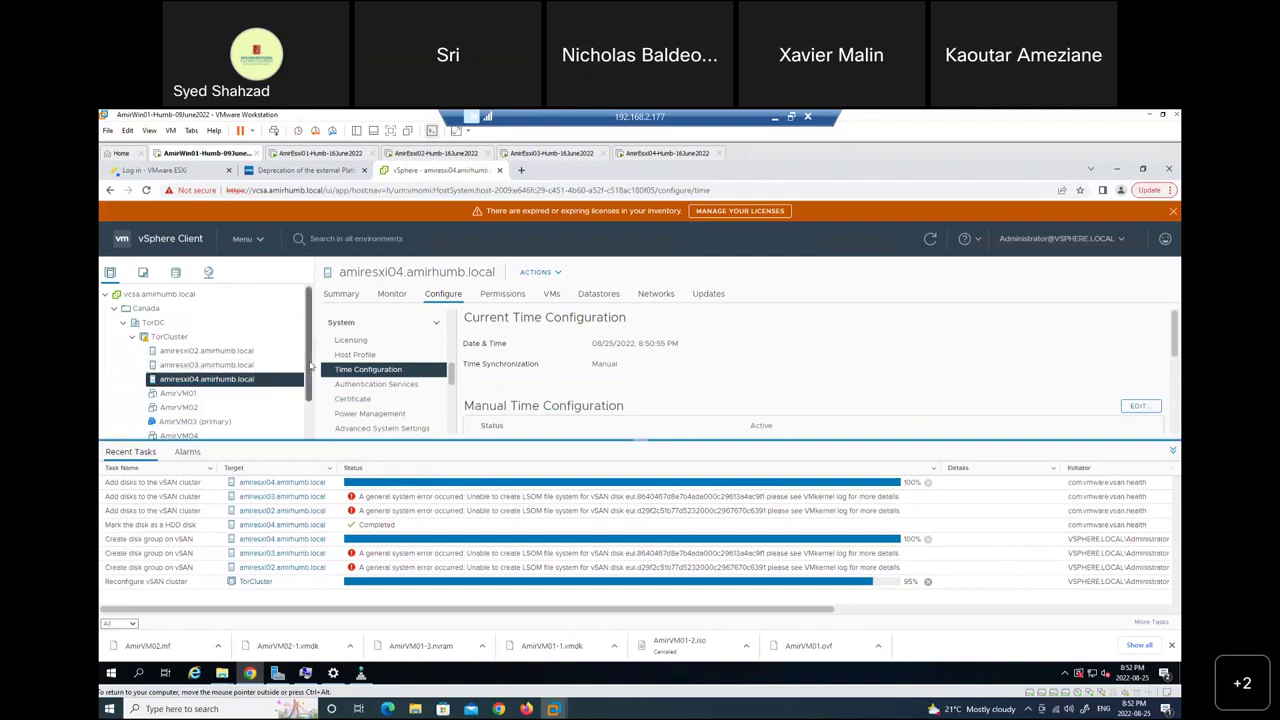
Select TorCluster, then switch to the storage inventory showing the vcsa.amirhumb.local summary.
{"action": "left_click", "coordinate": [170, 336]}
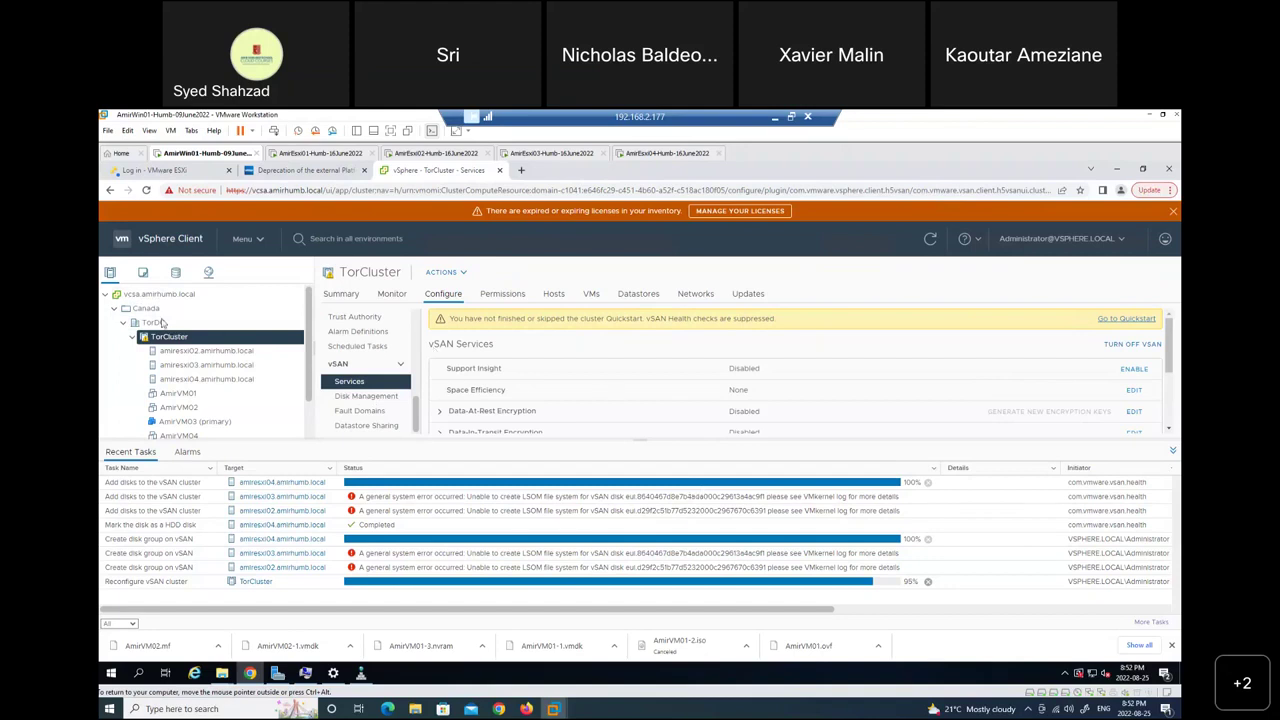
{"action": "left_click", "coordinate": [175, 274]}
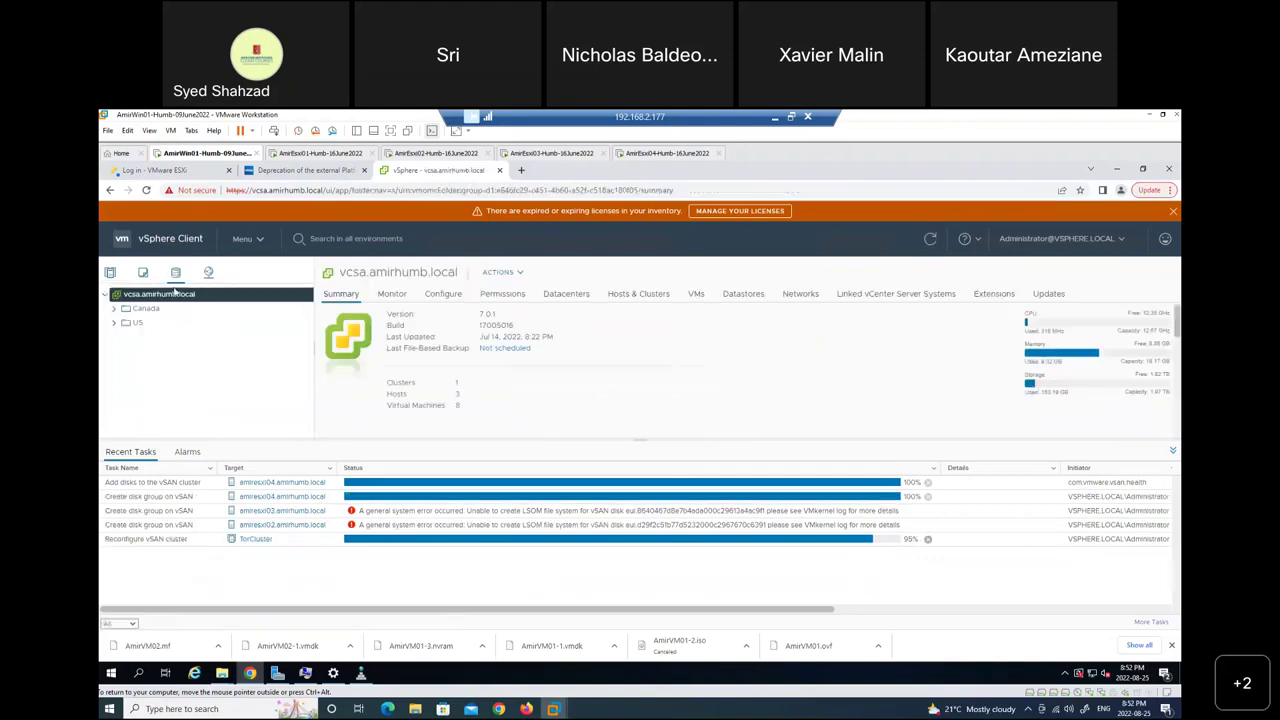
Expand Canada > TorDC, open the vsanDatastore summary, then its VMs tab.
{"action": "left_click", "coordinate": [114, 309]}
{"action": "left_click", "coordinate": [121, 323]}
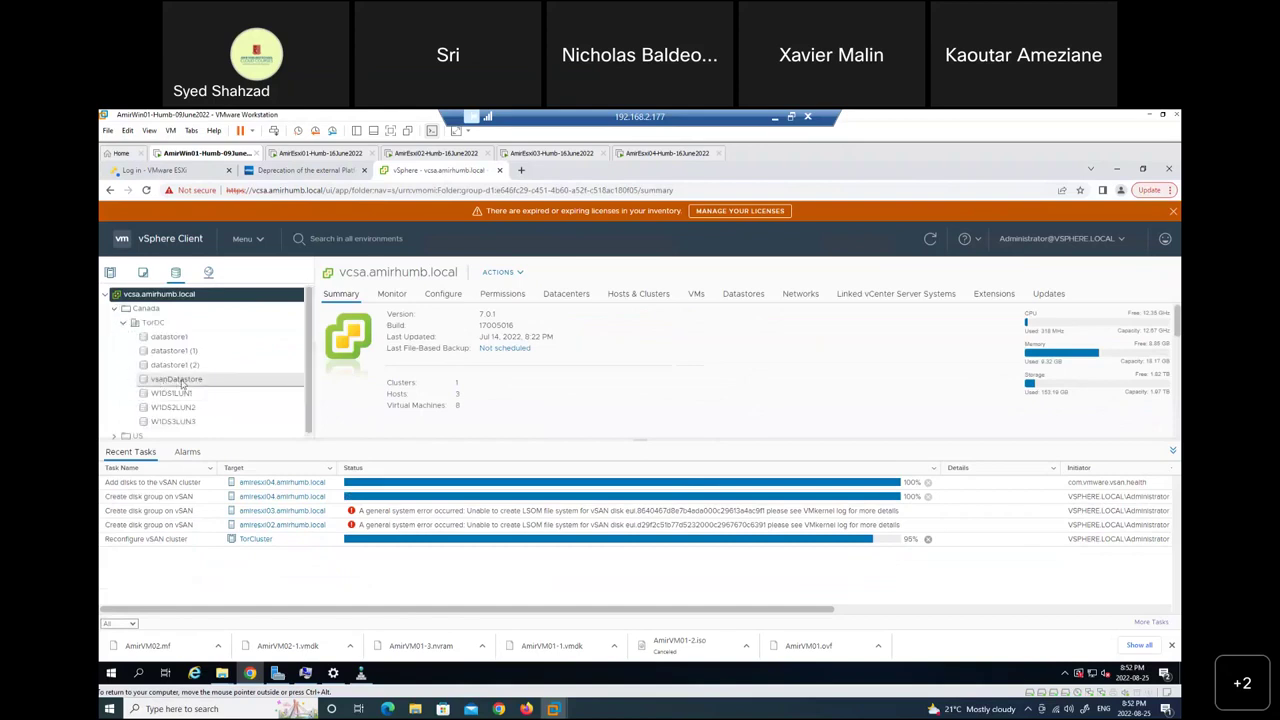
{"action": "left_click", "coordinate": [175, 380]}
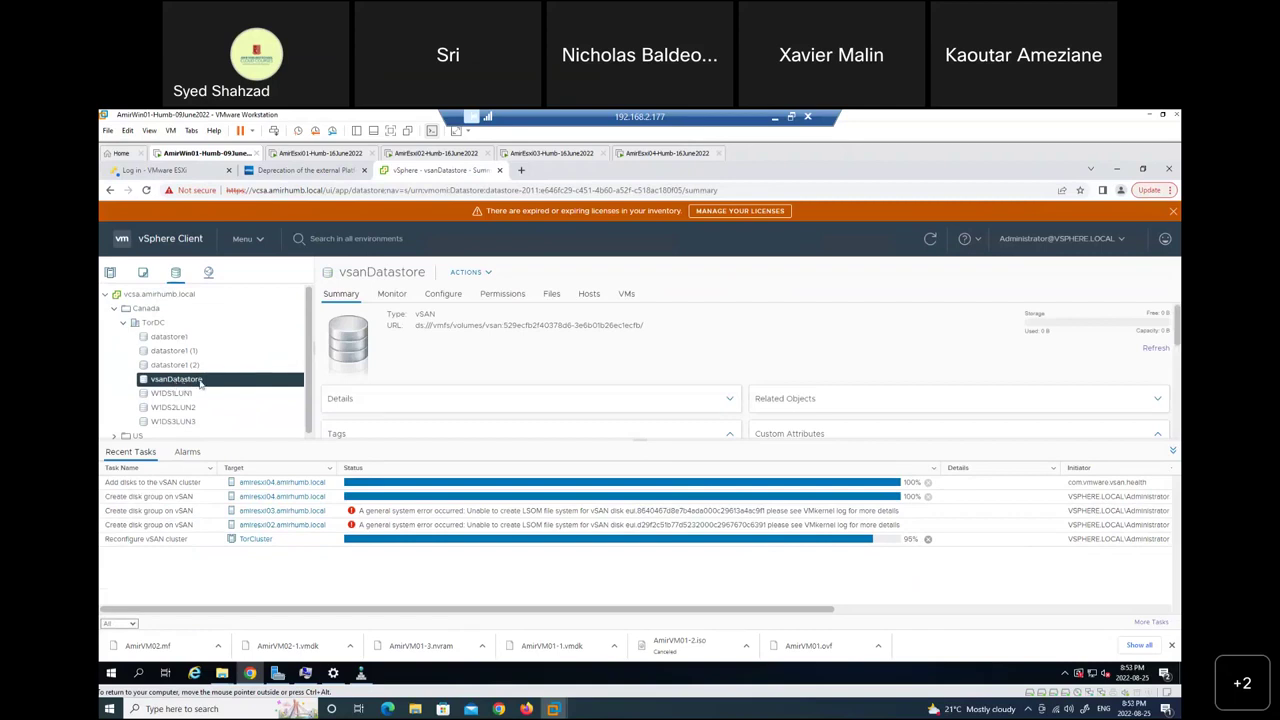
{"action": "left_click", "coordinate": [626, 296]}
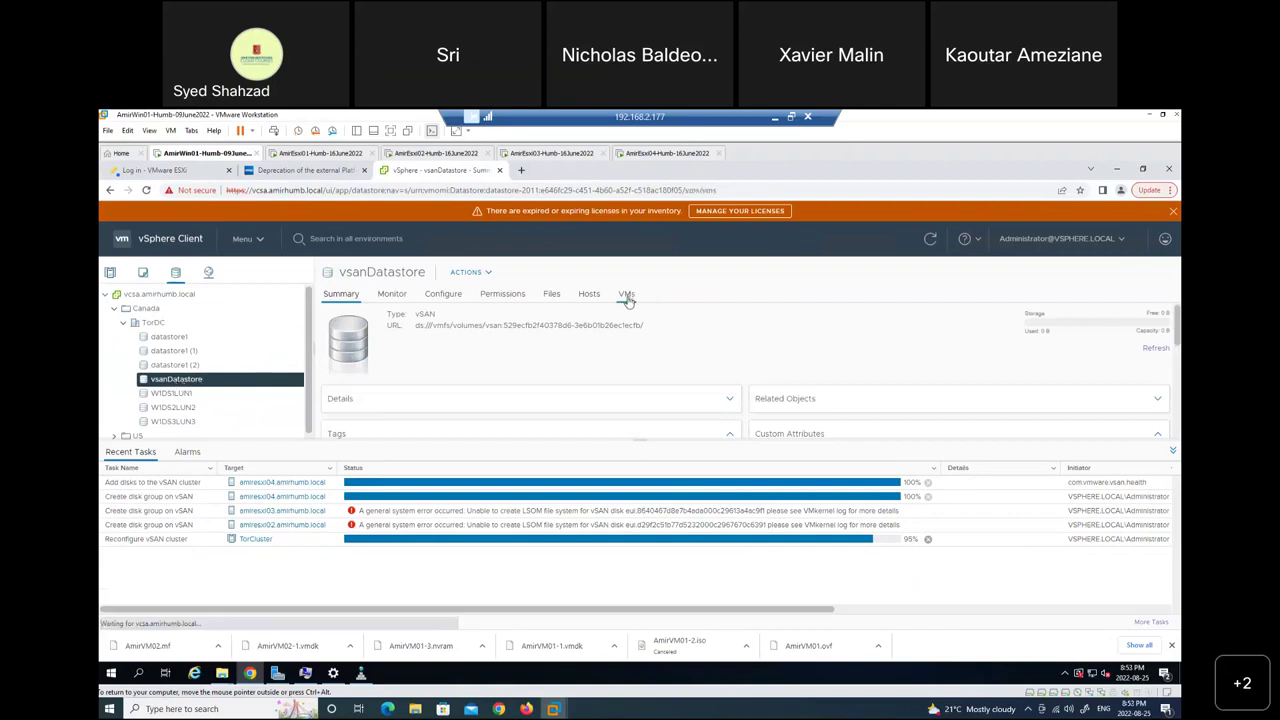
Show vsanDatastore's Hosts tab listing amiresxi02, amiresxi03 and amiresxi04 in TorCluster.
{"action": "left_click", "coordinate": [591, 296]}
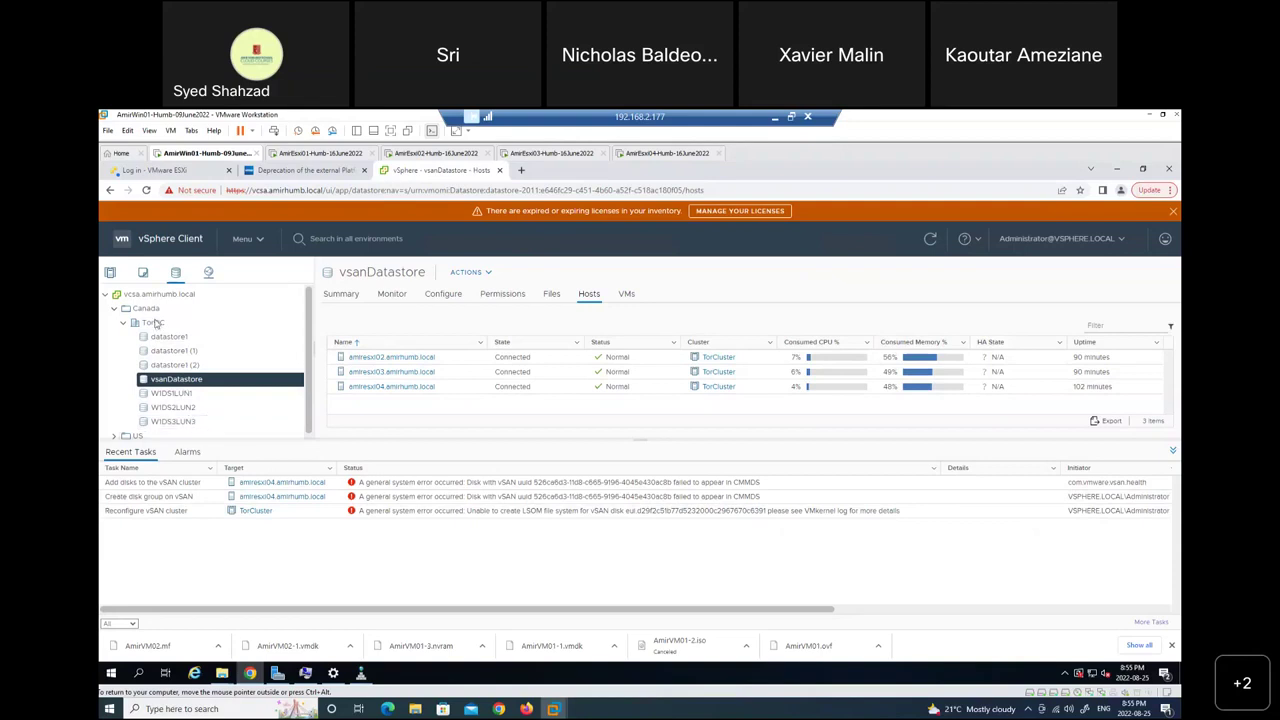
Return to TorCluster's vSAN Services in Hosts and Clusters and enlarge the services list.
{"action": "left_click", "coordinate": [110, 272]}
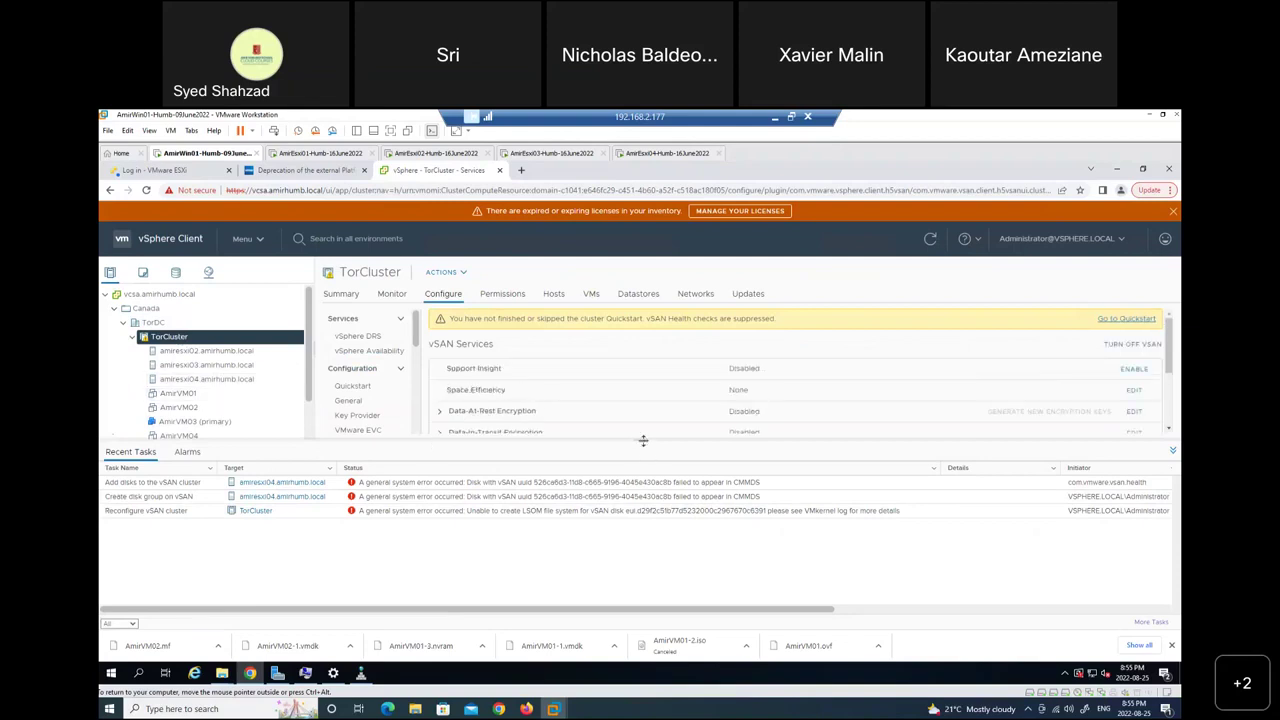
{"action": "left_click_drag", "start_coordinate": [648, 442], "coordinate": [646, 567]}
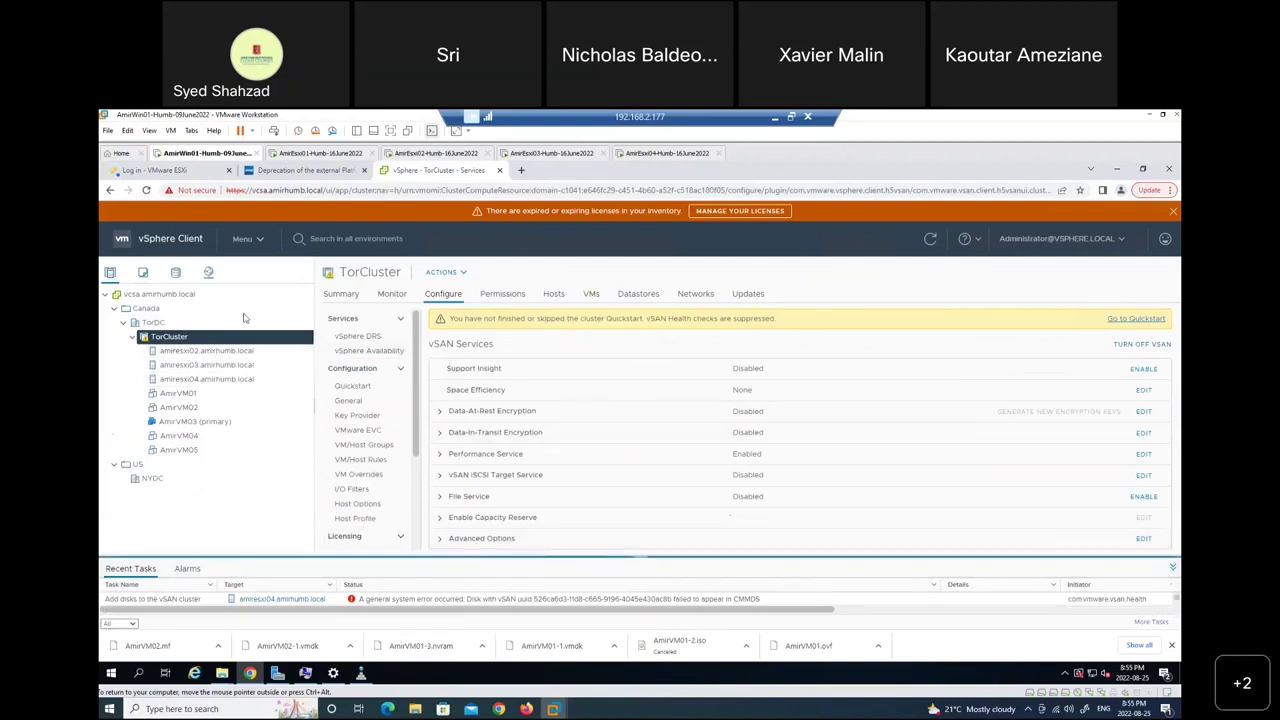
{"action": "scroll", "coordinate": [405, 460], "scroll_direction": "down", "scroll_amount": 3}
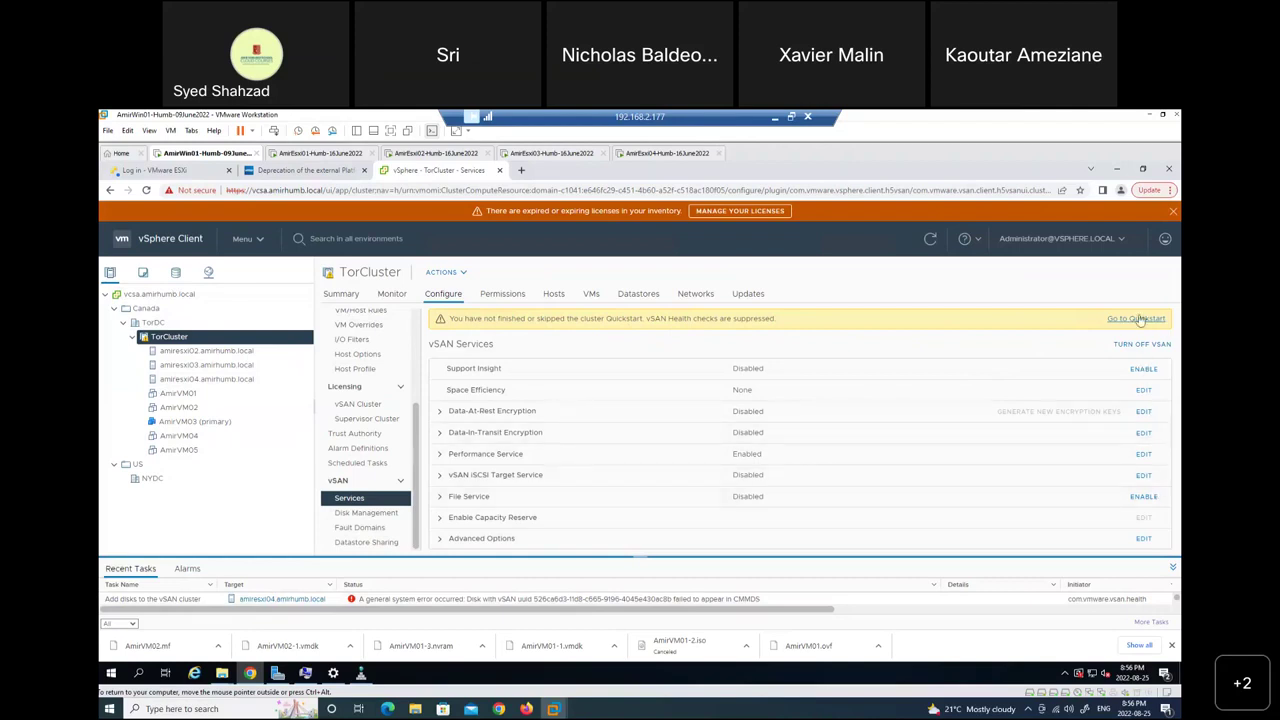
Jump from vSAN Services to TorCluster's Quickstart page via 'Go to Quickstart'.
{"action": "left_click", "coordinate": [1138, 318]}
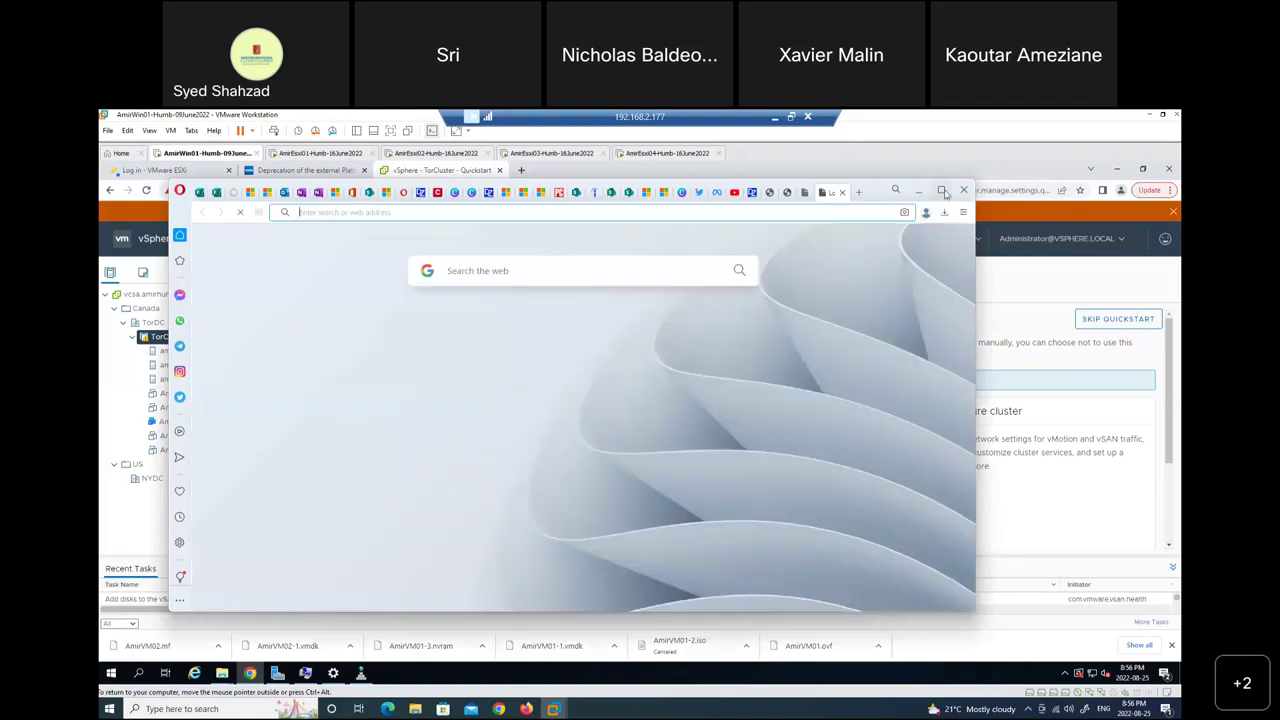
Maximize Opera and continue past the Webex warning to the TechCrumble vSAN setup article.
{"action": "mouse_move", "coordinate": [944, 192]}
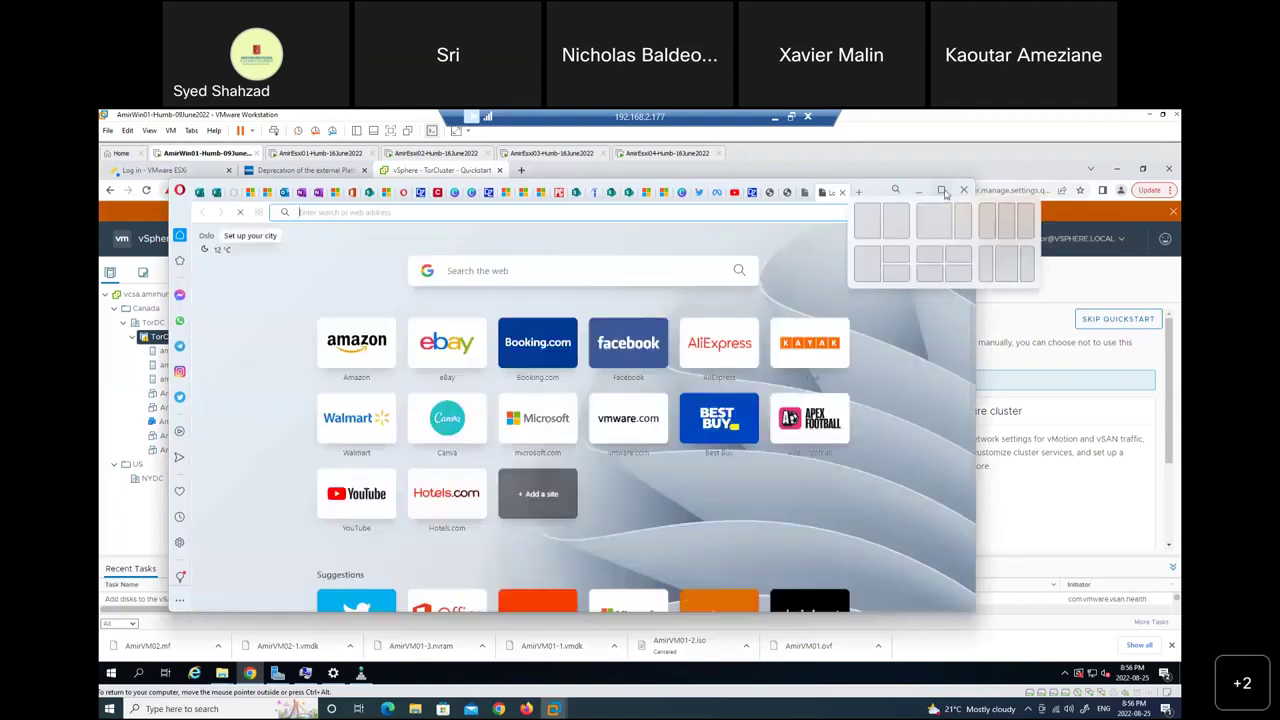
{"action": "left_click", "coordinate": [942, 191]}
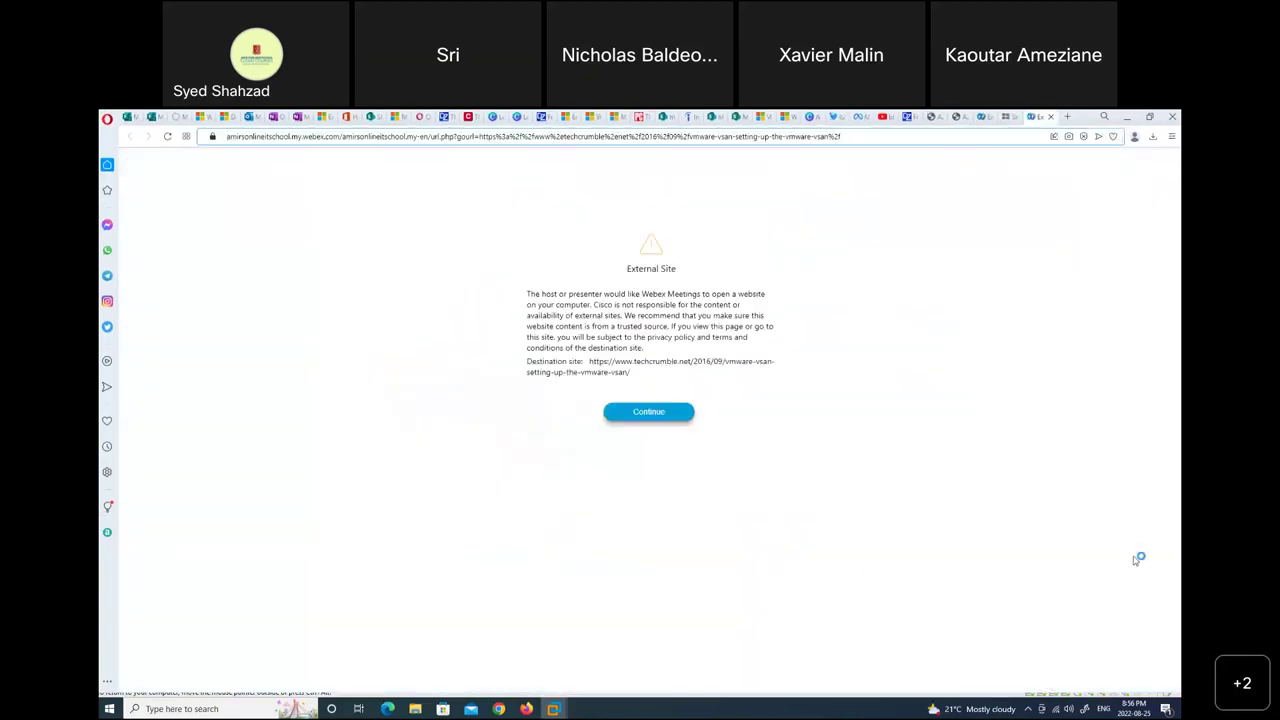
{"action": "left_click", "coordinate": [632, 413]}
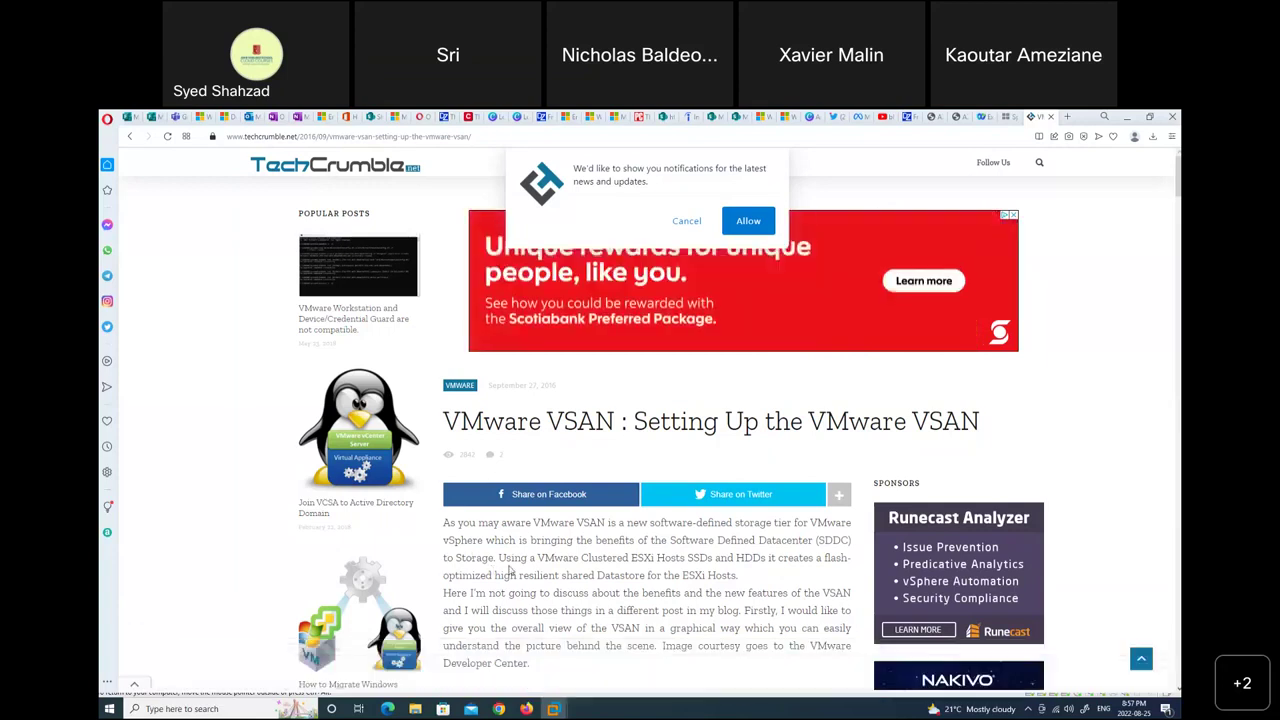
Read through the TechCrumble vSAN article, highlighting the LSOM file system error text.
{"action": "scroll", "coordinate": [508, 570], "scroll_direction": "down", "scroll_amount": 3}
{"action": "scroll", "coordinate": [508, 570], "scroll_direction": "down", "scroll_amount": 6}
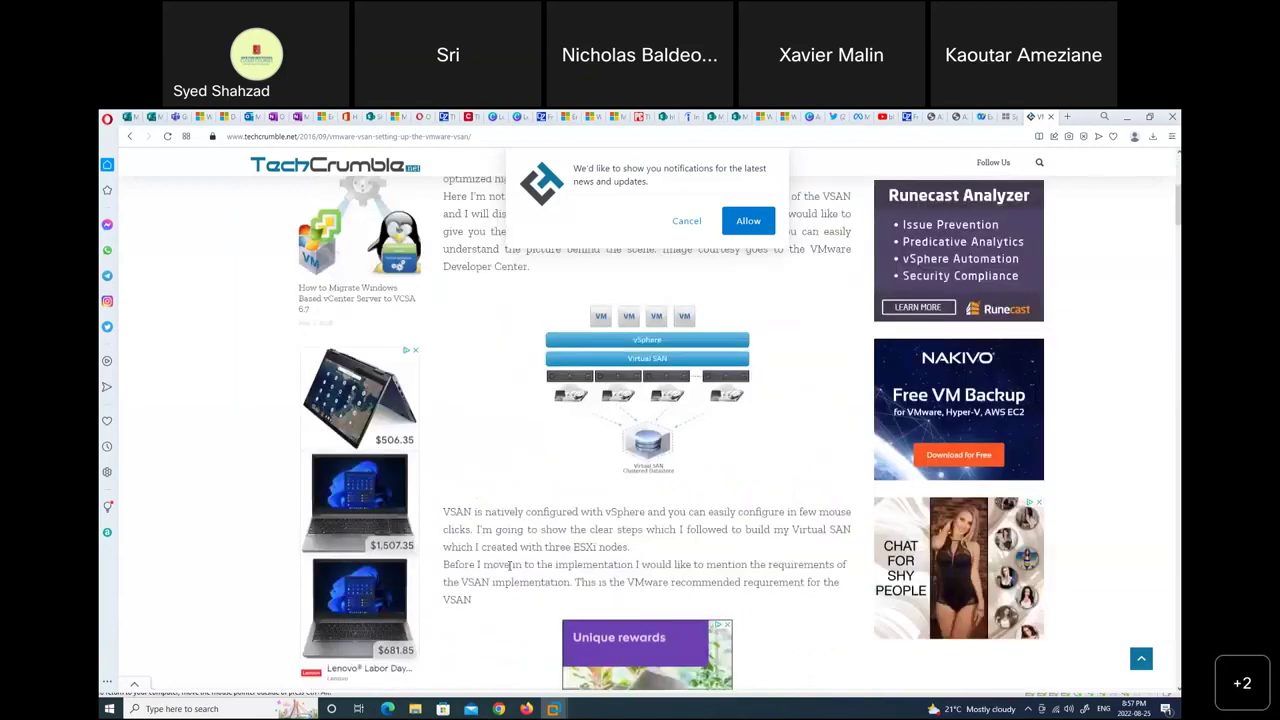
{"action": "scroll", "coordinate": [508, 570], "scroll_direction": "down", "scroll_amount": 3}
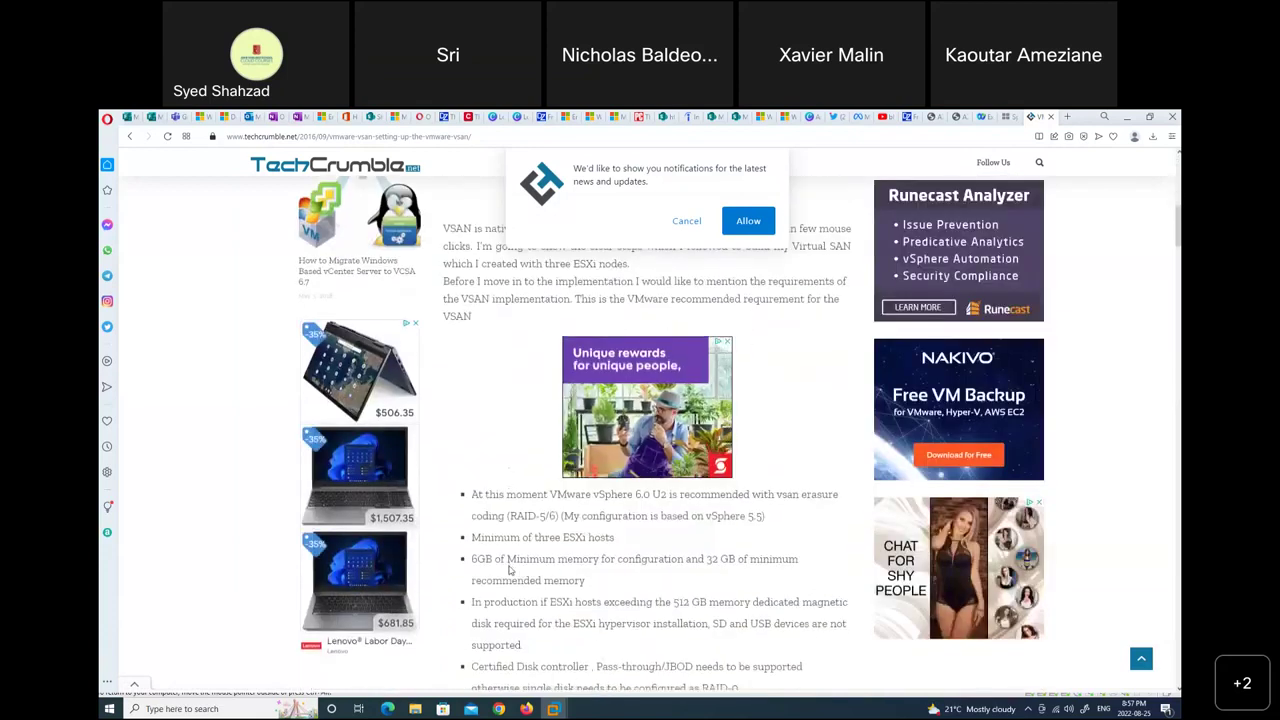
{"action": "scroll", "coordinate": [508, 570], "scroll_direction": "down", "scroll_amount": 3}
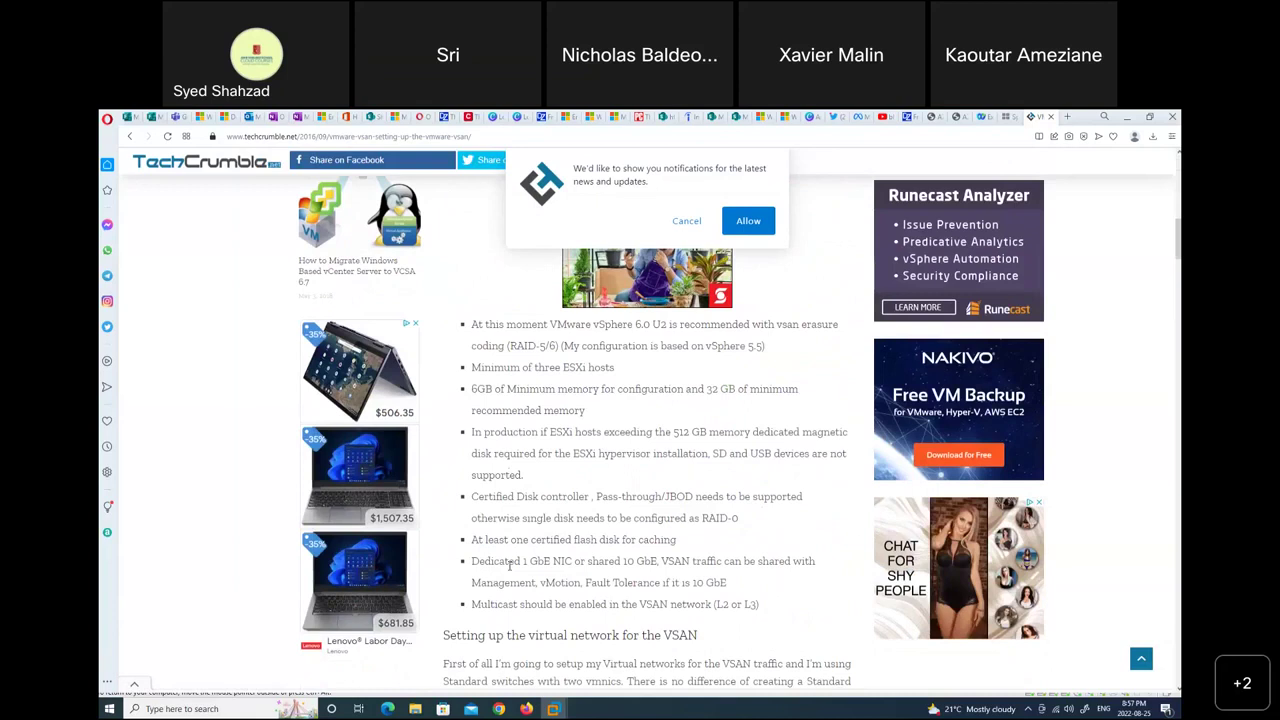
{"action": "scroll", "coordinate": [510, 566], "scroll_direction": "down", "scroll_amount": 4}
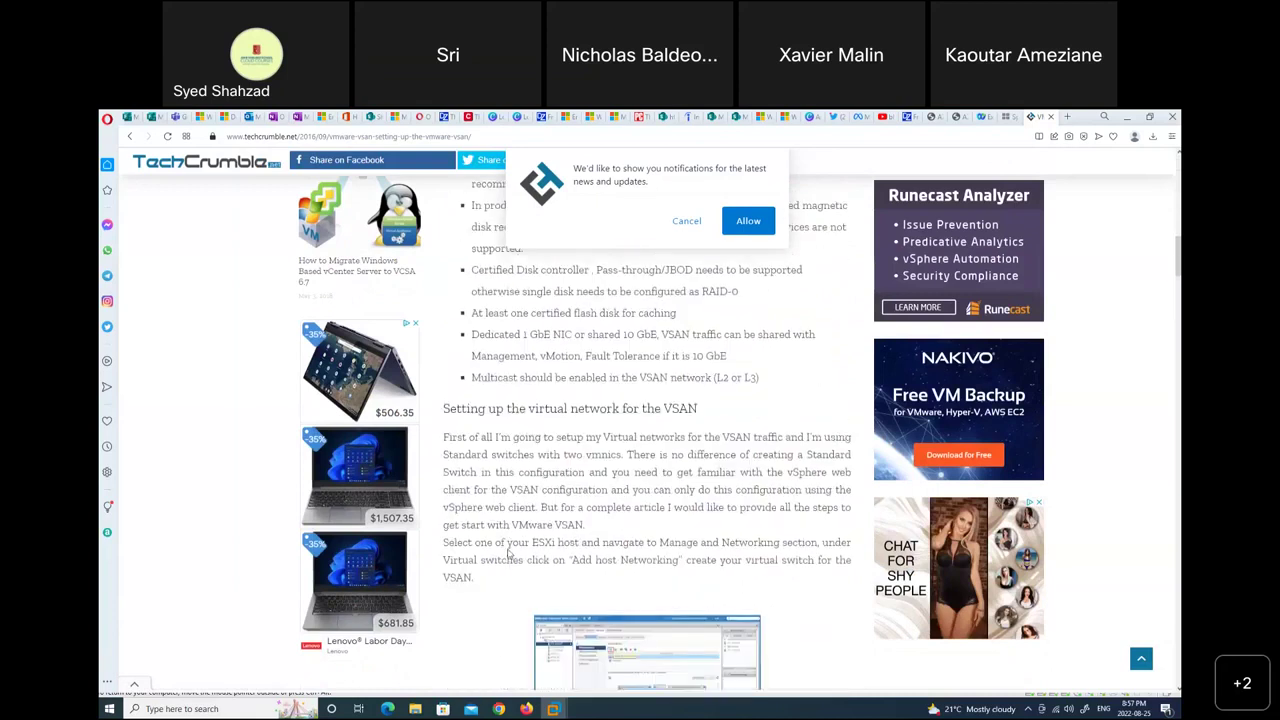
{"action": "scroll", "coordinate": [509, 553], "scroll_direction": "up", "scroll_amount": 5}
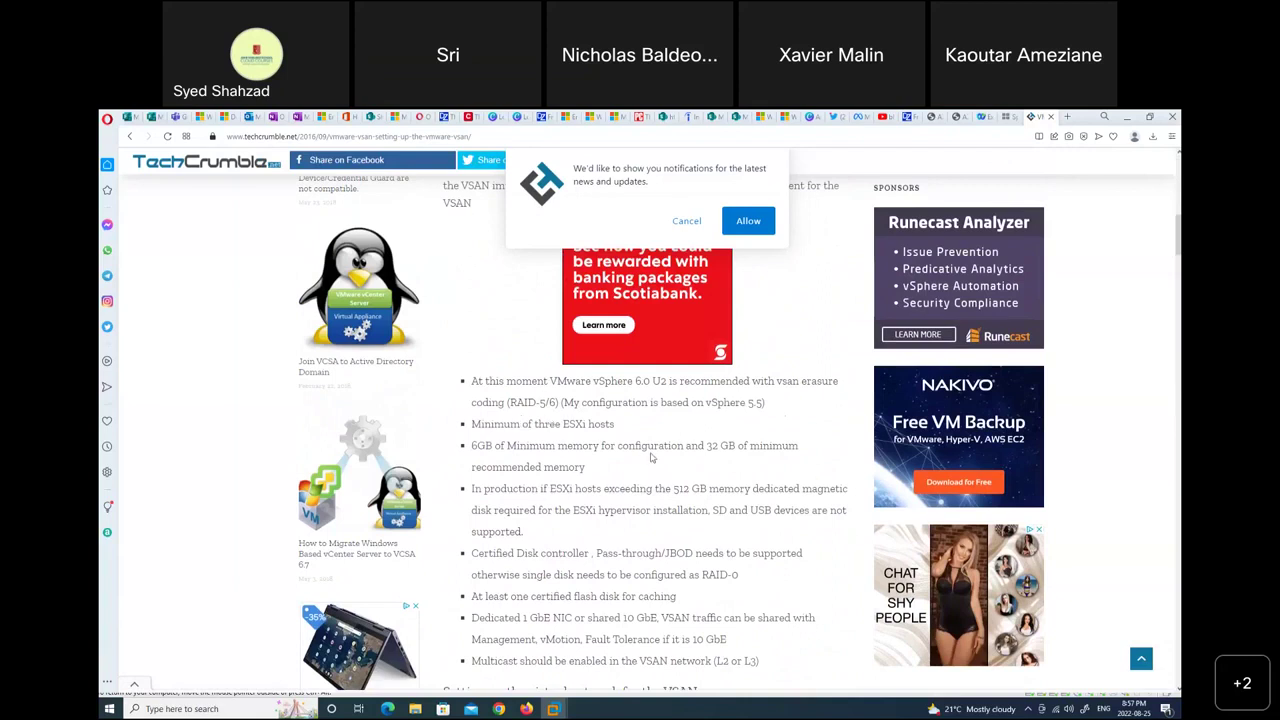
{"action": "scroll", "coordinate": [652, 457], "scroll_direction": "down", "scroll_amount": 4}
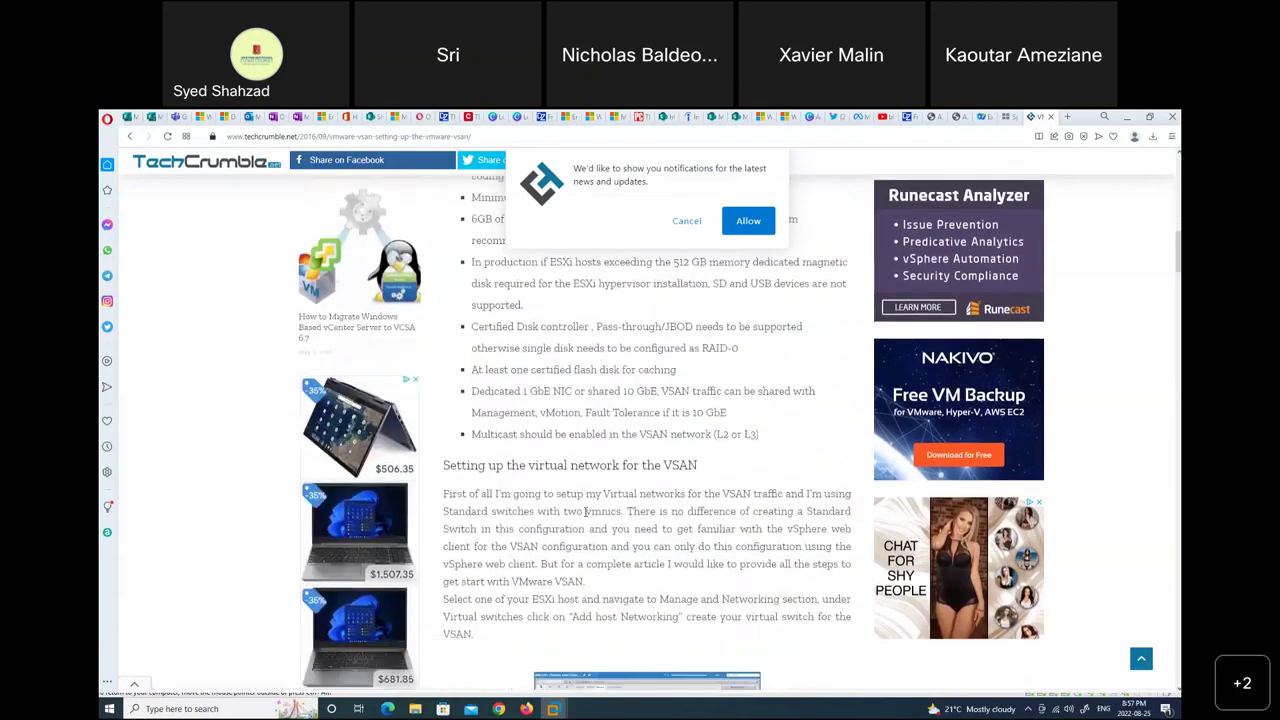
{"action": "scroll", "coordinate": [585, 511], "scroll_direction": "down", "scroll_amount": 9}
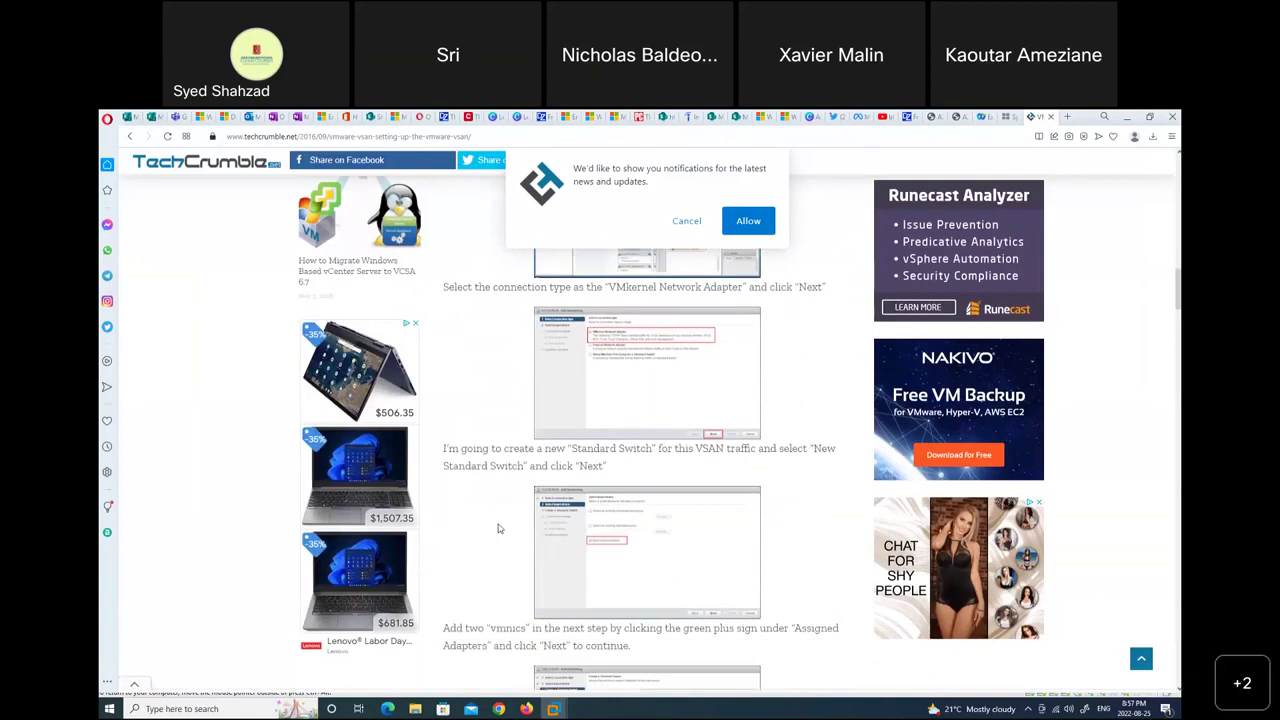
{"action": "scroll", "coordinate": [499, 528], "scroll_direction": "down", "scroll_amount": 5}
{"action": "scroll", "coordinate": [499, 528], "scroll_direction": "down", "scroll_amount": 11}
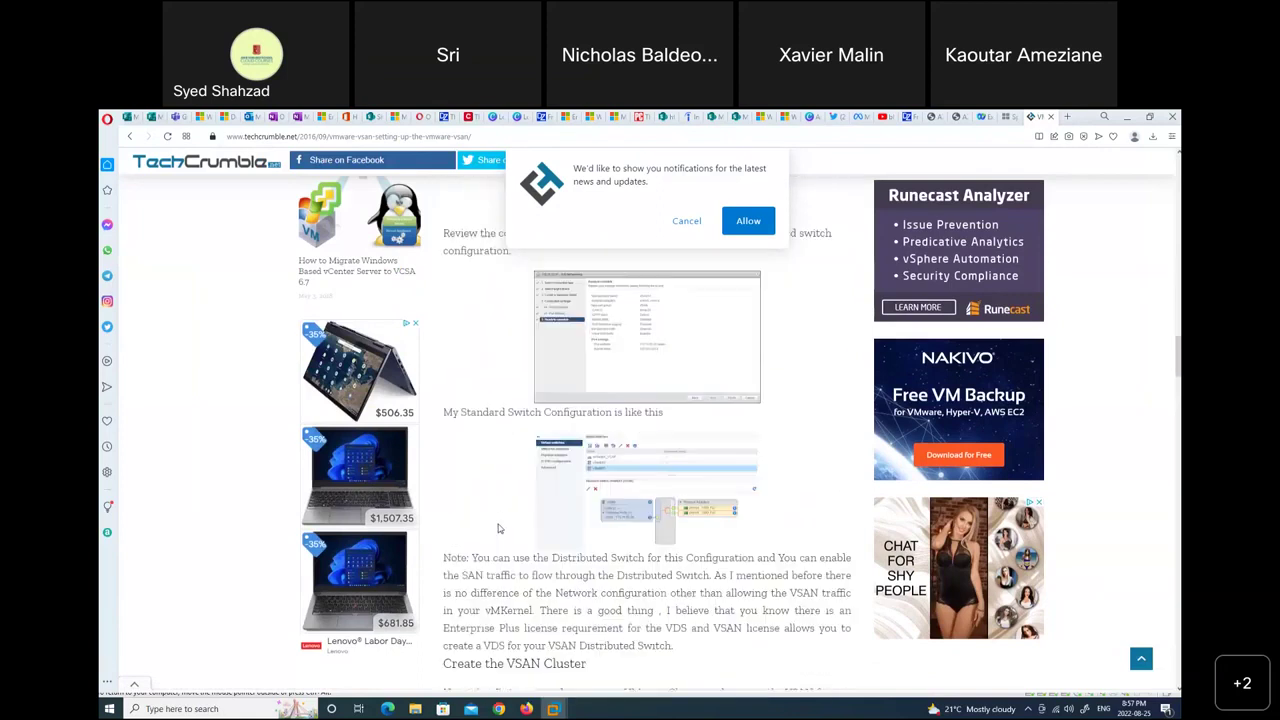
{"action": "scroll", "coordinate": [499, 528], "scroll_direction": "down", "scroll_amount": 12}
{"action": "scroll", "coordinate": [498, 524], "scroll_direction": "down", "scroll_amount": 12}
{"action": "scroll", "coordinate": [500, 526], "scroll_direction": "down", "scroll_amount": 20}
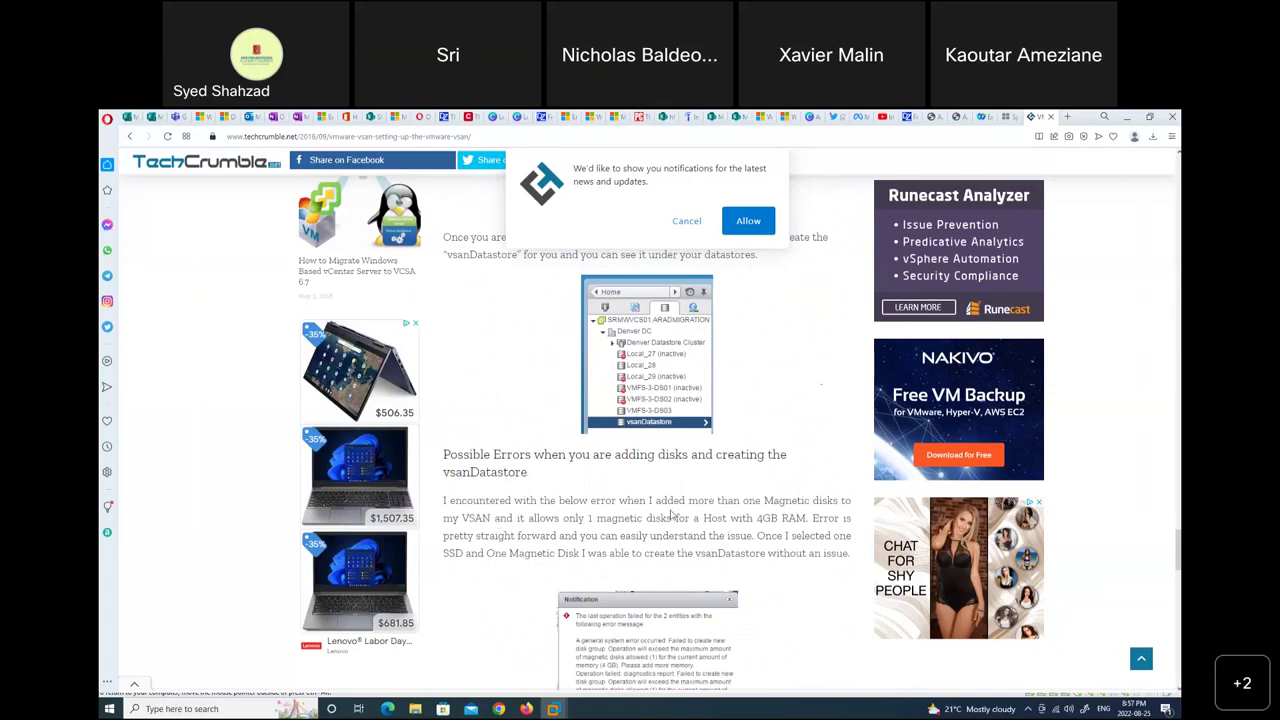
{"action": "scroll", "coordinate": [506, 528], "scroll_direction": "down", "scroll_amount": 4}
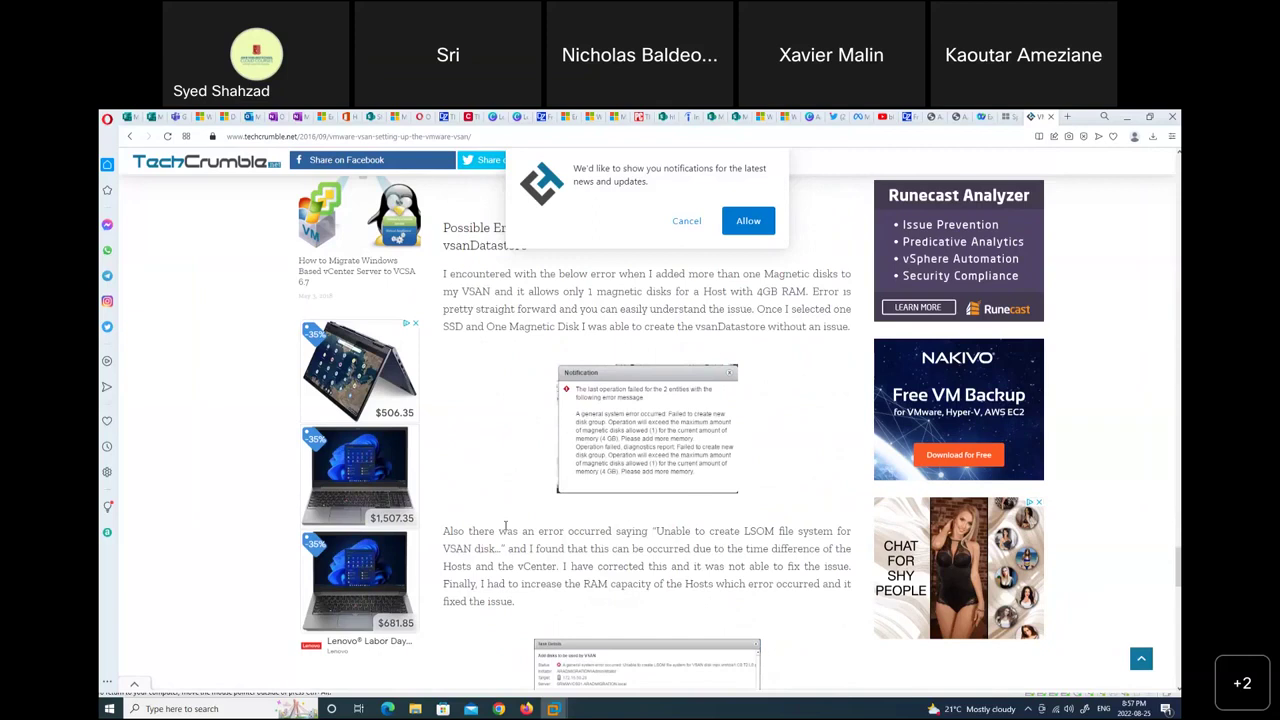
{"action": "scroll", "coordinate": [505, 526], "scroll_direction": "down", "scroll_amount": 2}
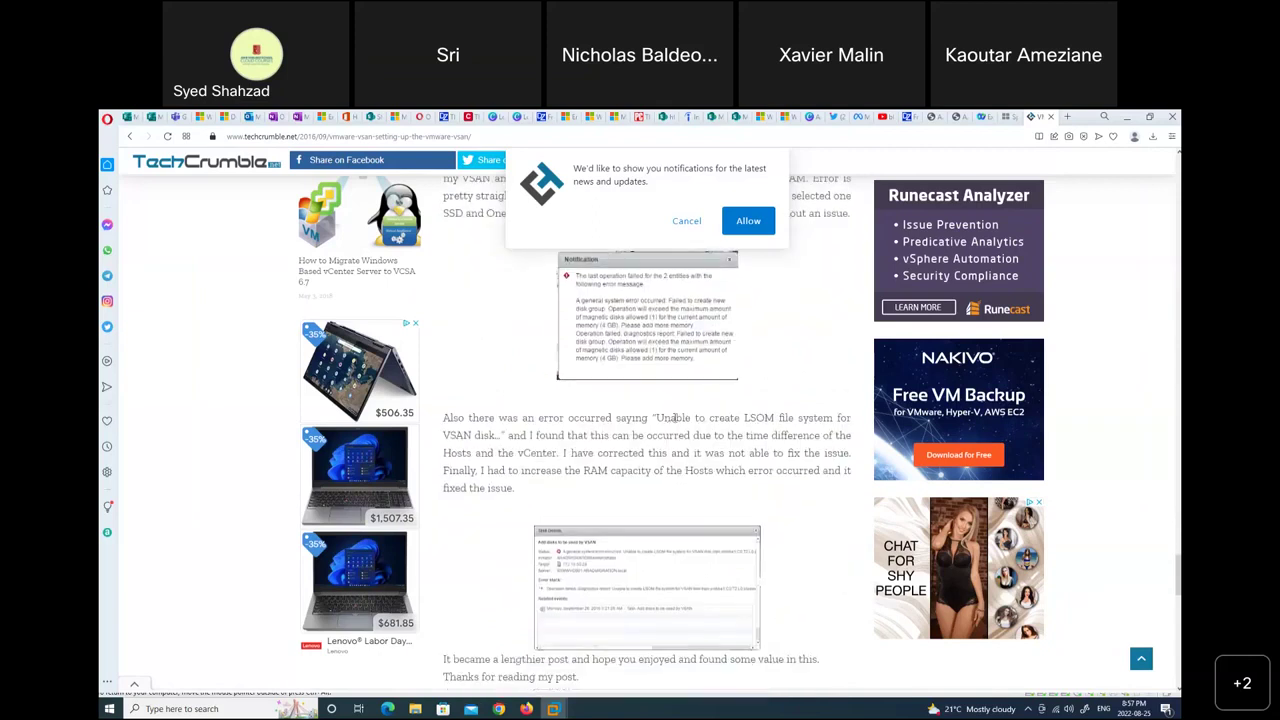
{"action": "left_click_drag", "start_coordinate": [664, 418], "coordinate": [850, 418]}
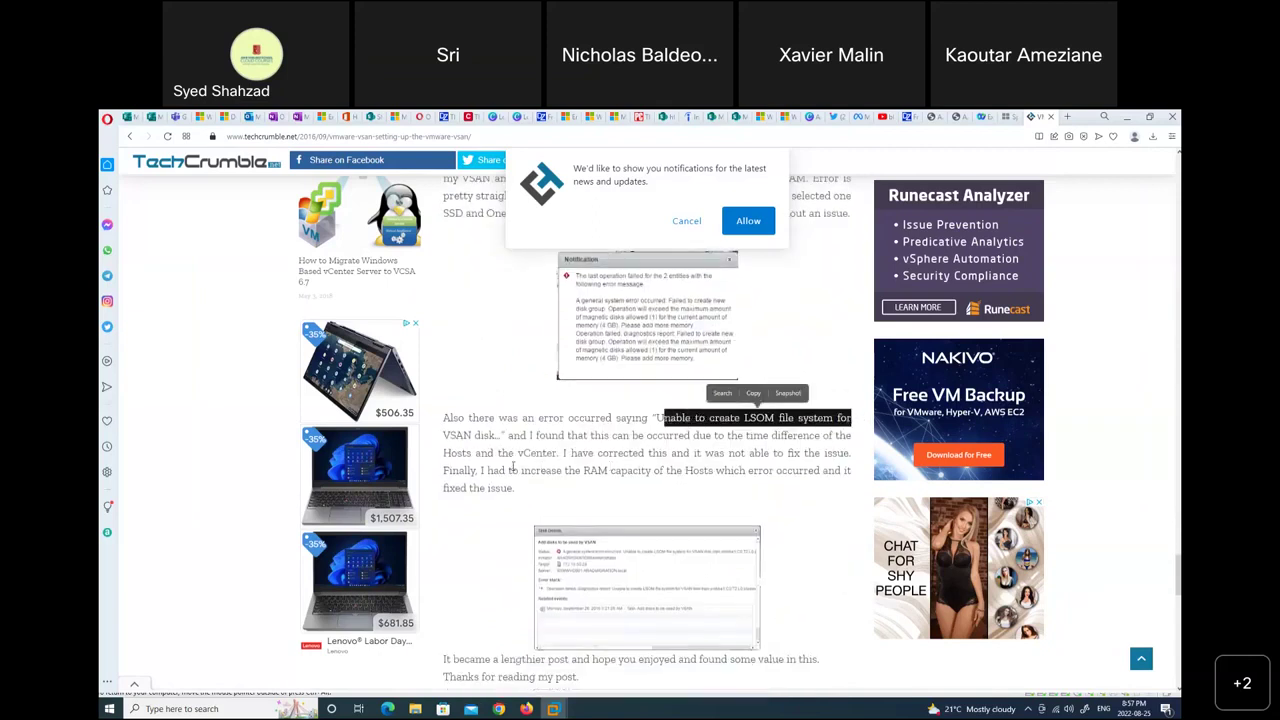
{"action": "scroll", "coordinate": [513, 466], "scroll_direction": "down", "scroll_amount": 2}
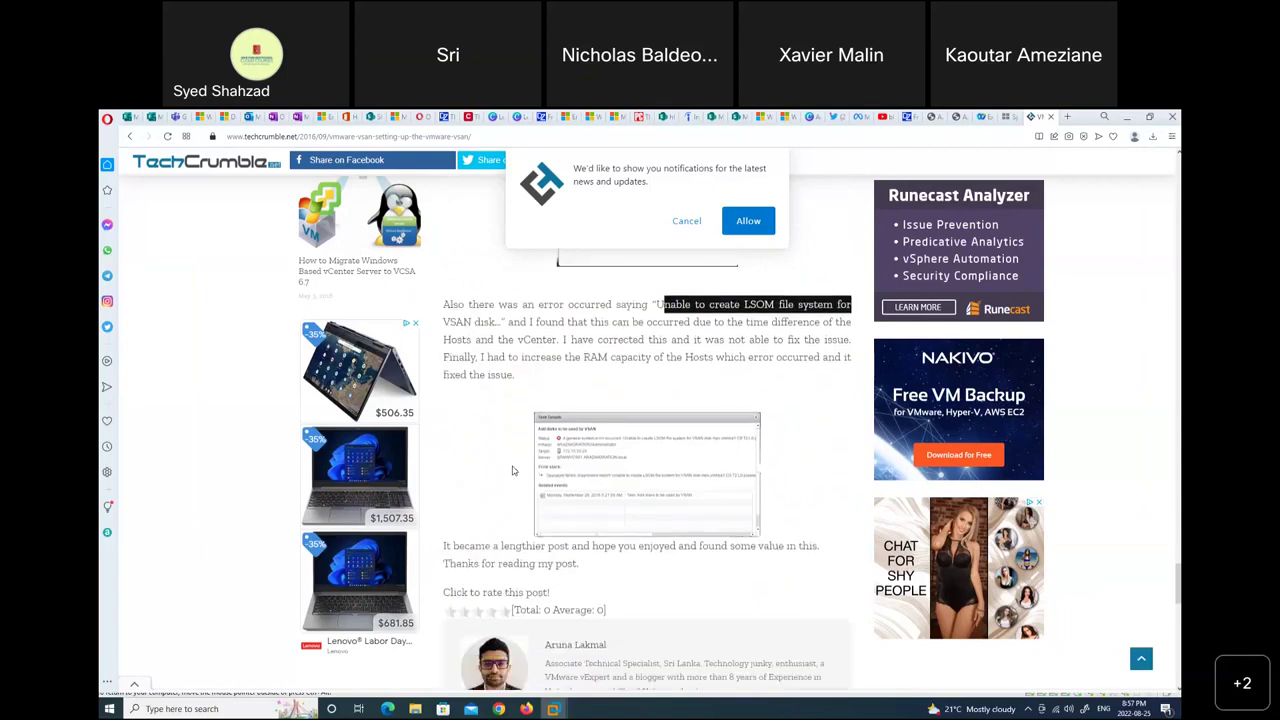
{"action": "scroll", "coordinate": [512, 470], "scroll_direction": "down", "scroll_amount": 2}
{"action": "scroll", "coordinate": [512, 470], "scroll_direction": "up", "scroll_amount": 3}
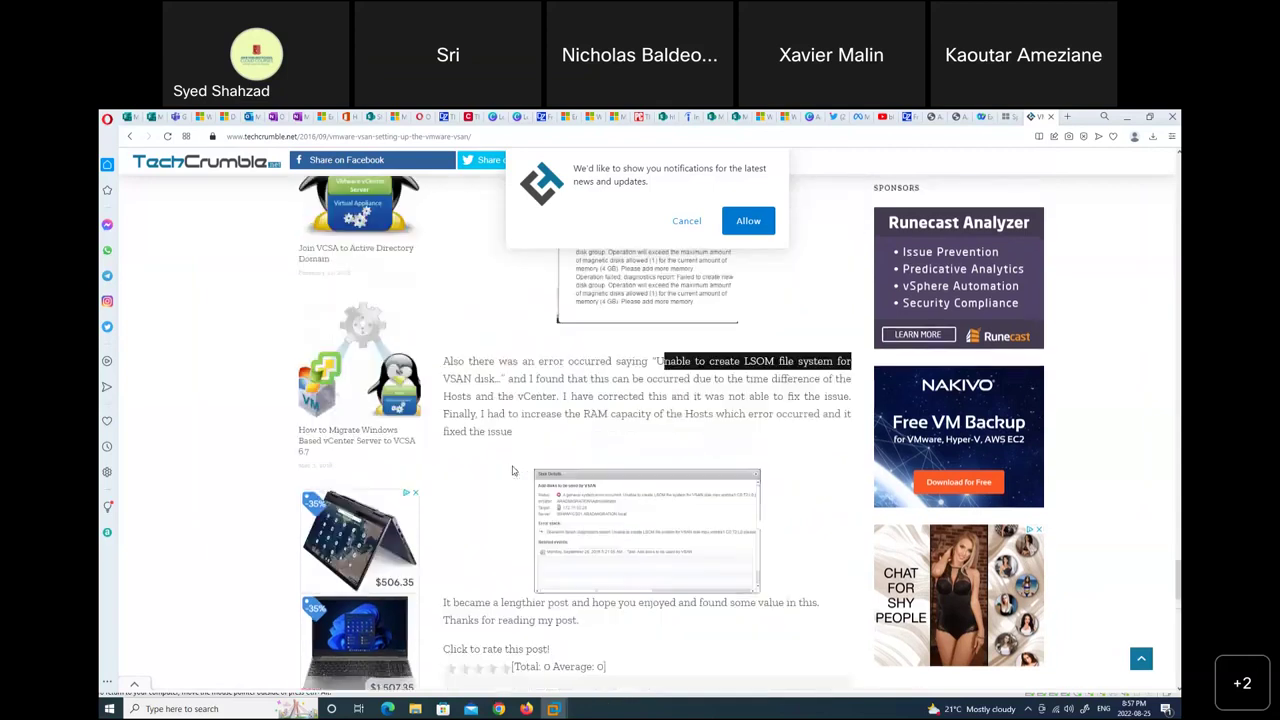
{"action": "scroll", "coordinate": [512, 470], "scroll_direction": "up", "scroll_amount": 2}
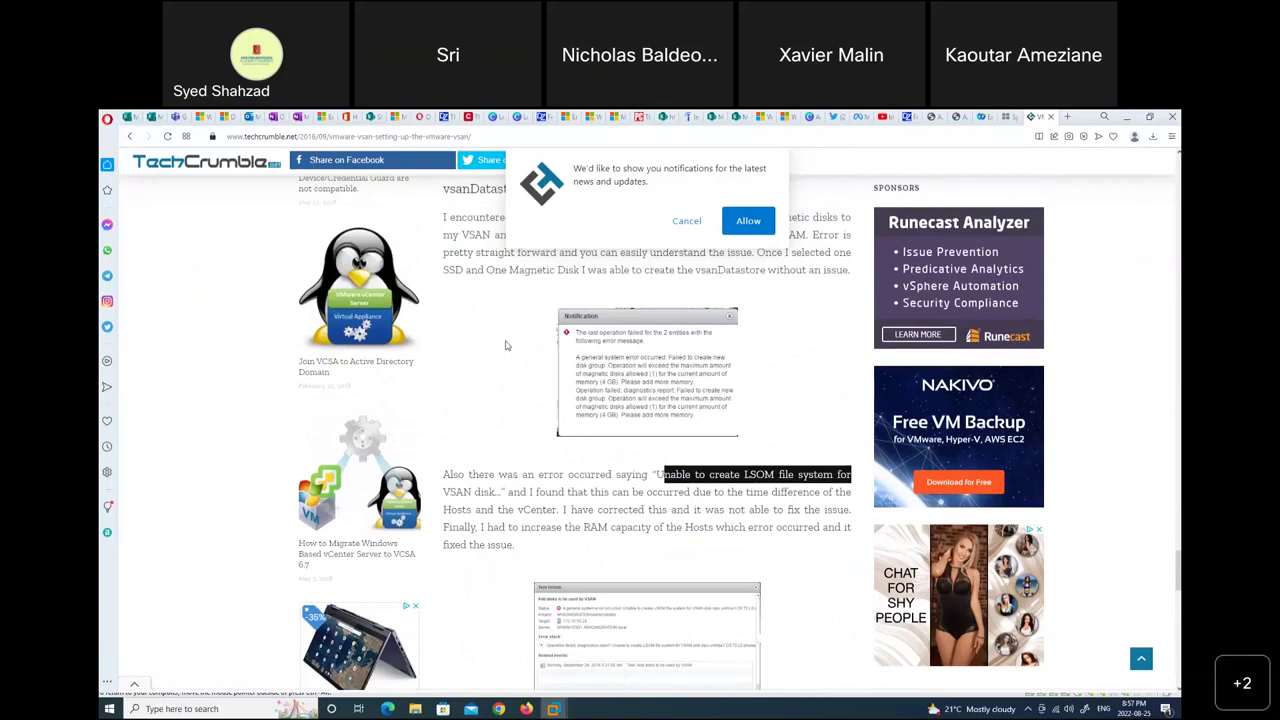
Decline the notification prompt, clear the highlight, close the sidebar ad and minimize Opera.
{"action": "left_click", "coordinate": [684, 222]}
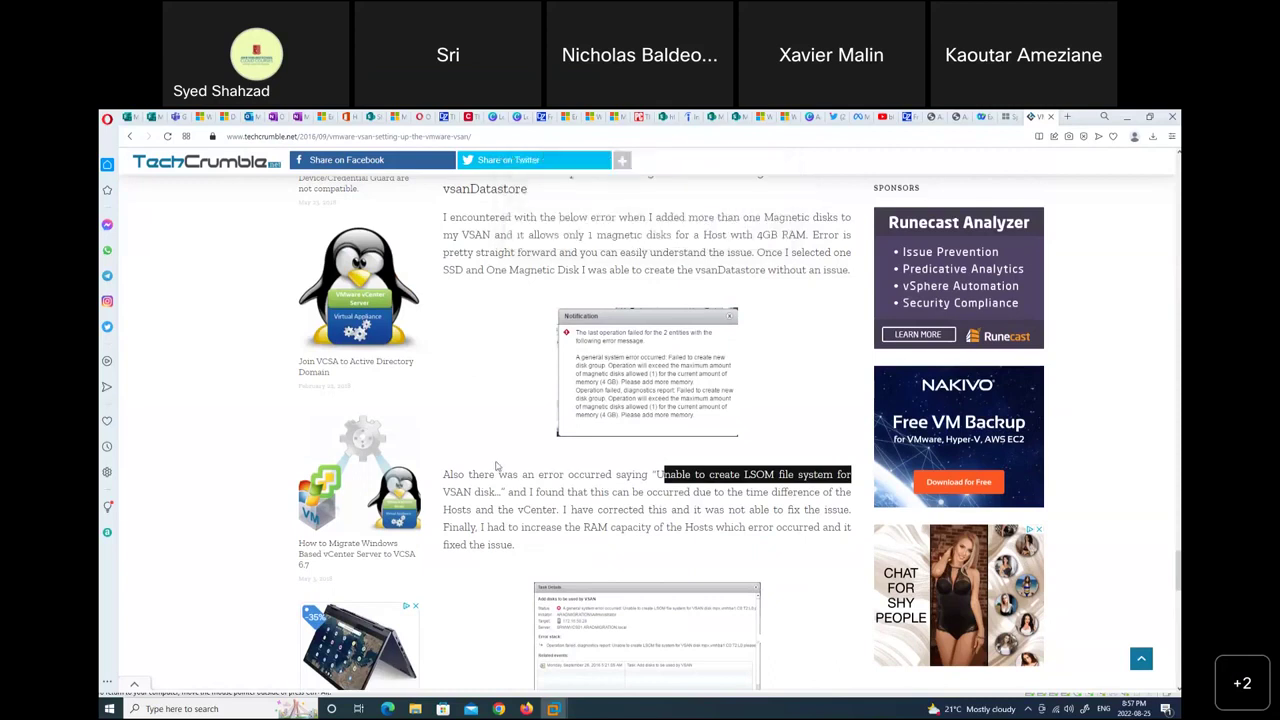
{"action": "left_click", "coordinate": [490, 478]}
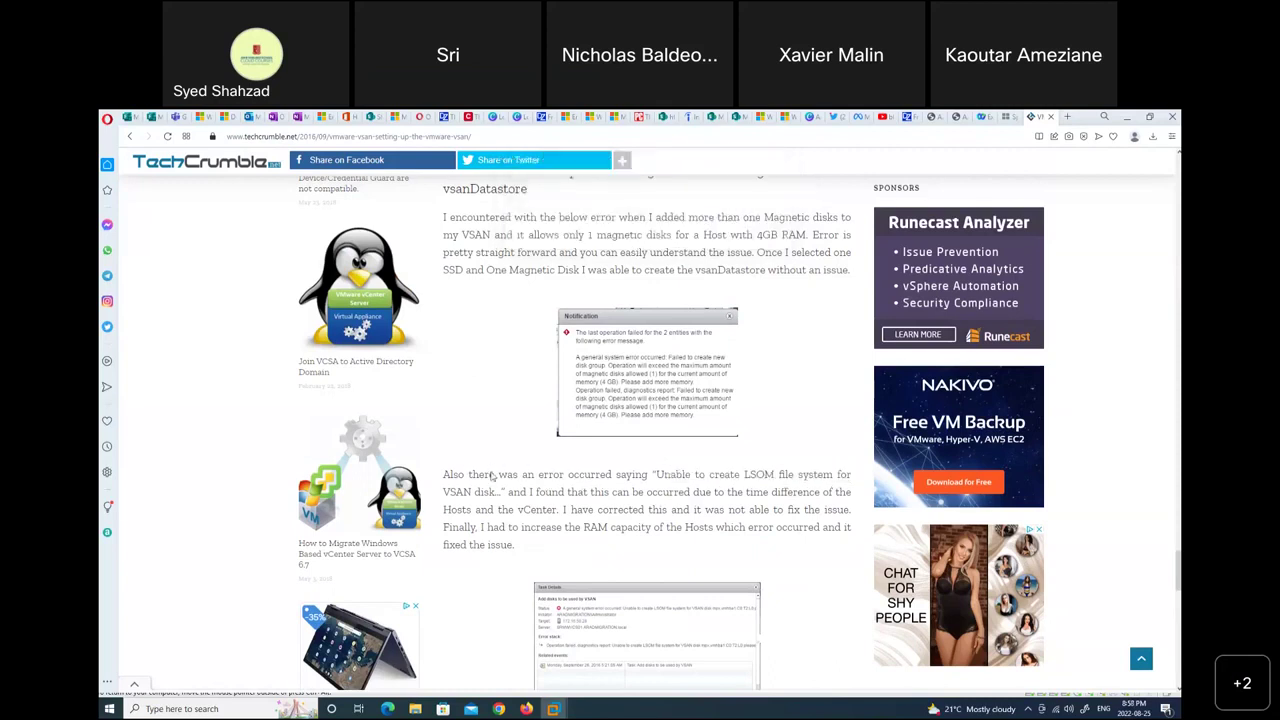
{"action": "scroll", "coordinate": [490, 478], "scroll_direction": "up", "scroll_amount": 2}
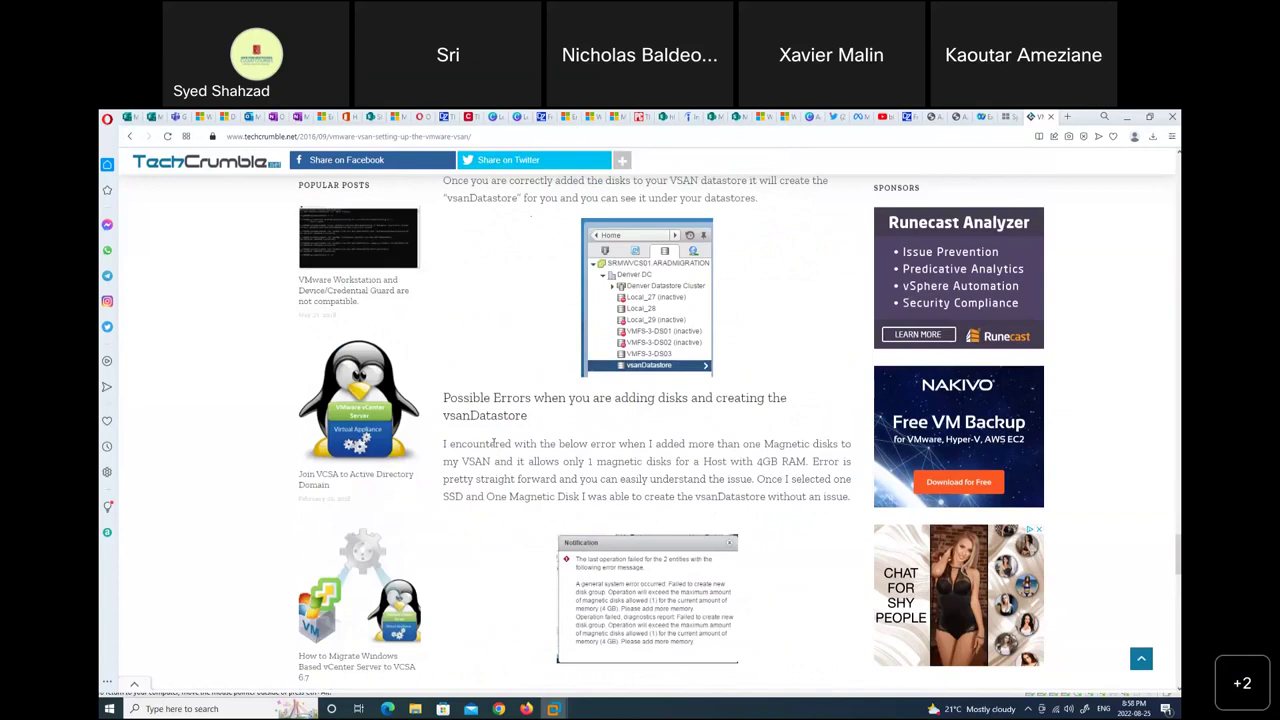
{"action": "scroll", "coordinate": [494, 443], "scroll_direction": "up", "scroll_amount": 2}
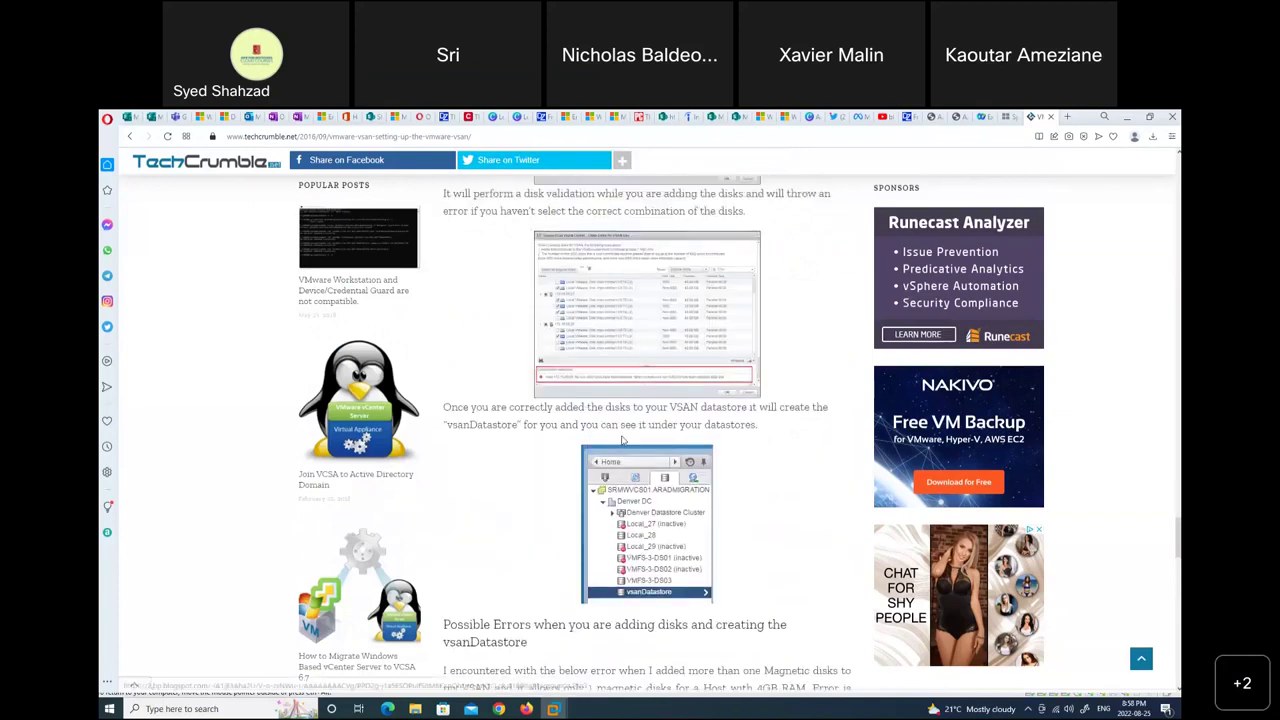
{"action": "scroll", "coordinate": [621, 440], "scroll_direction": "up", "scroll_amount": 2}
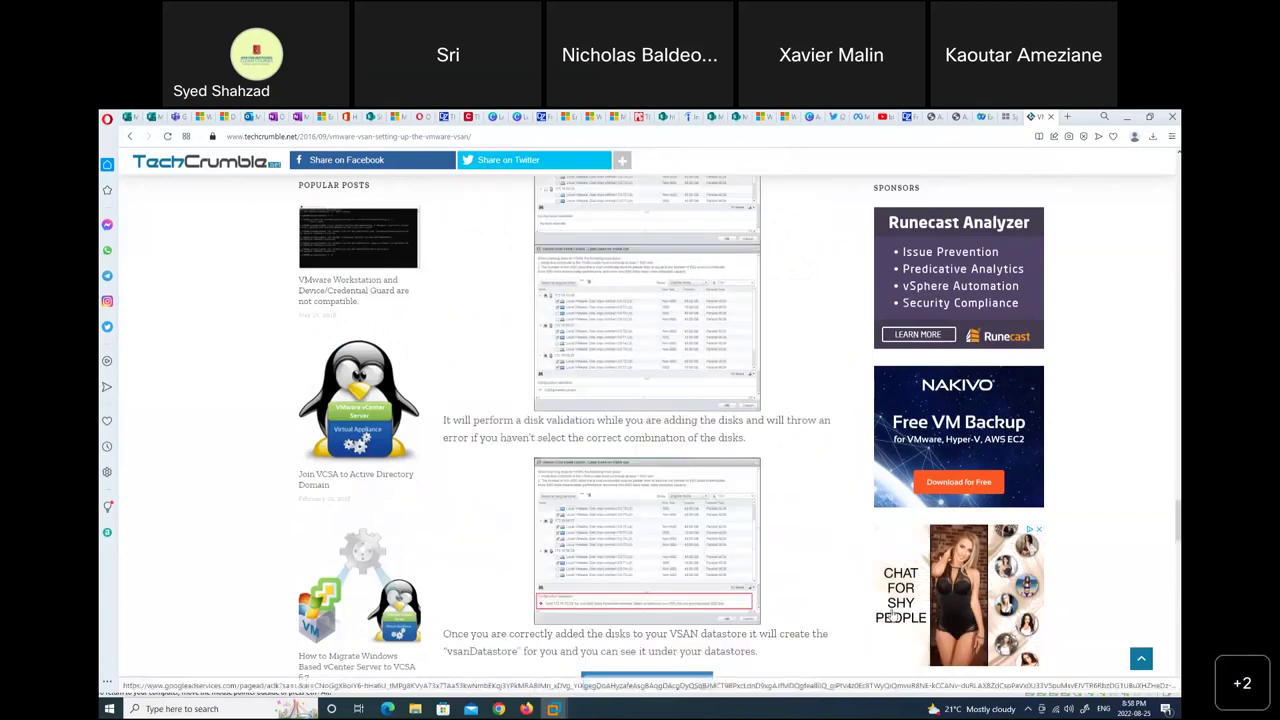
{"action": "left_click", "coordinate": [1039, 530]}
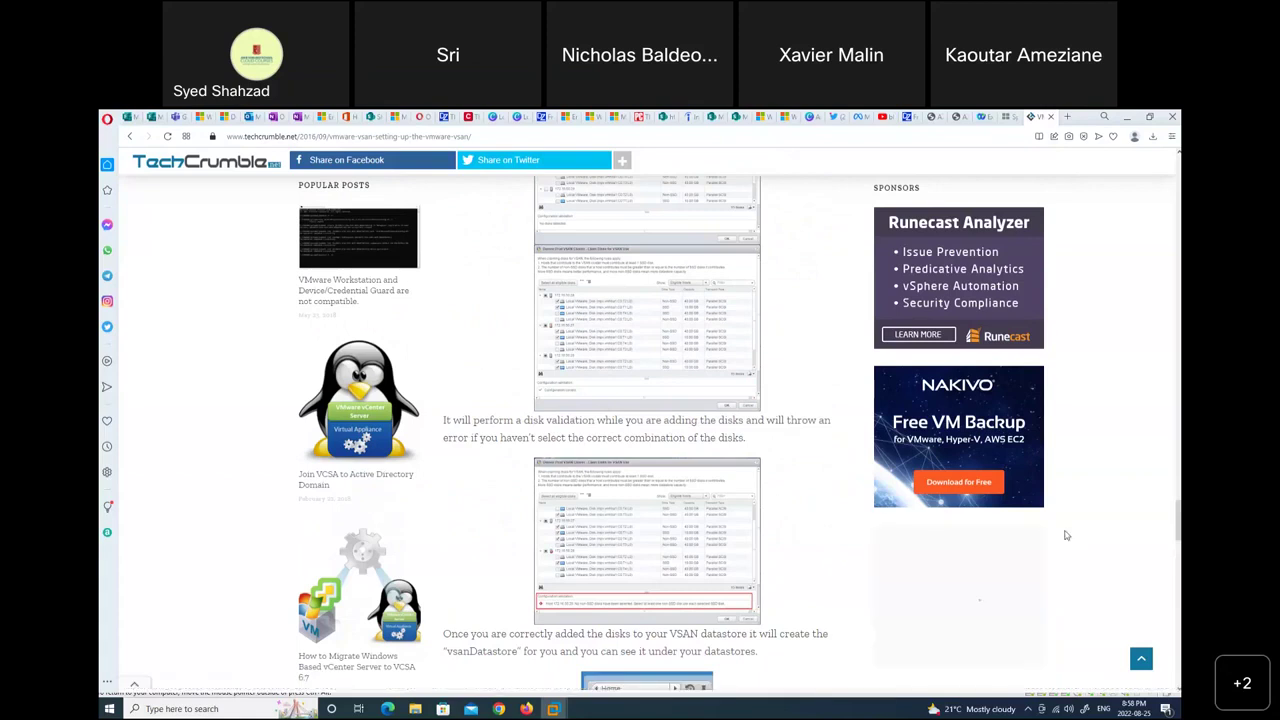
{"action": "left_click", "coordinate": [1129, 118]}
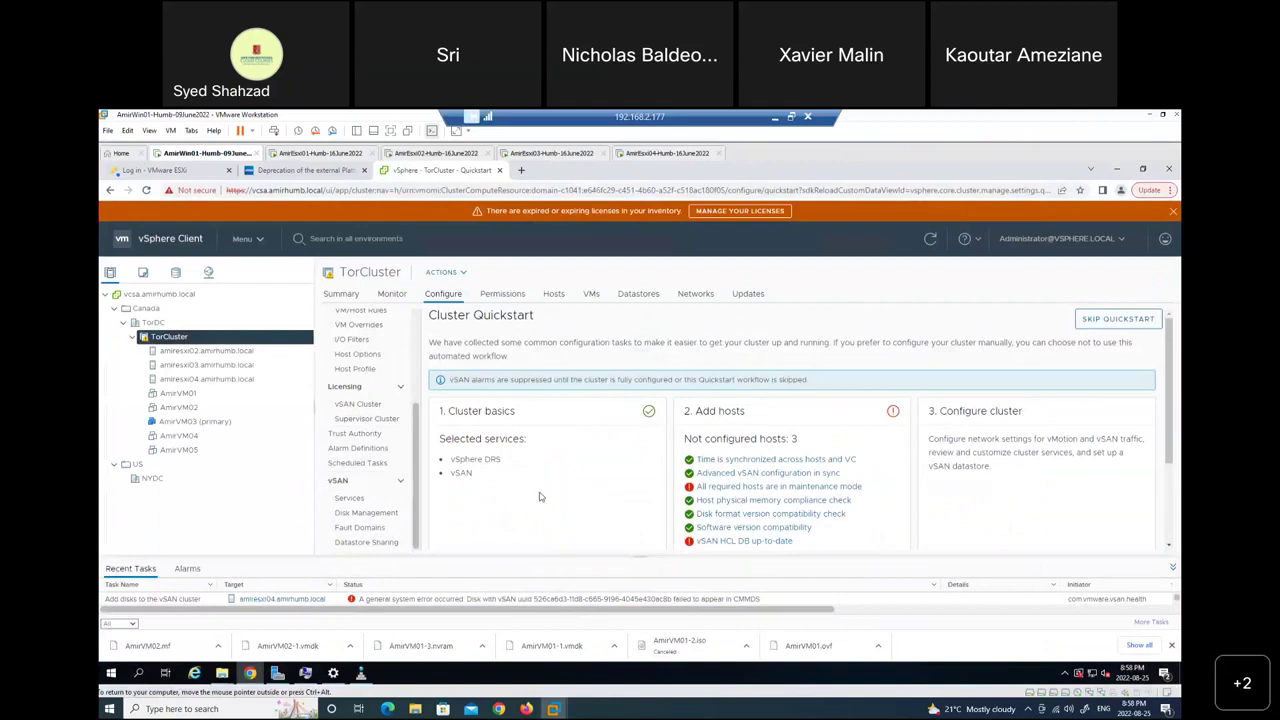
Glance at the storage inventory, then return to the Hosts and Clusters view.
{"action": "left_click", "coordinate": [176, 276]}
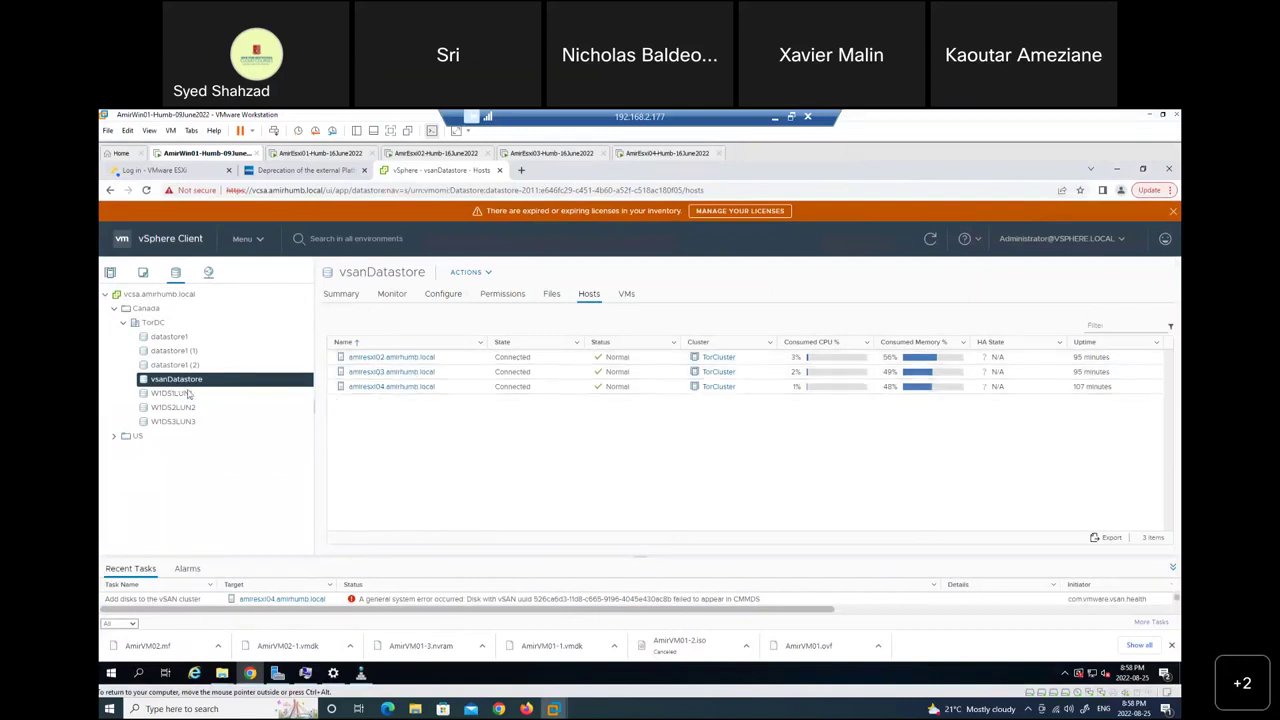
{"action": "left_click", "coordinate": [110, 273]}
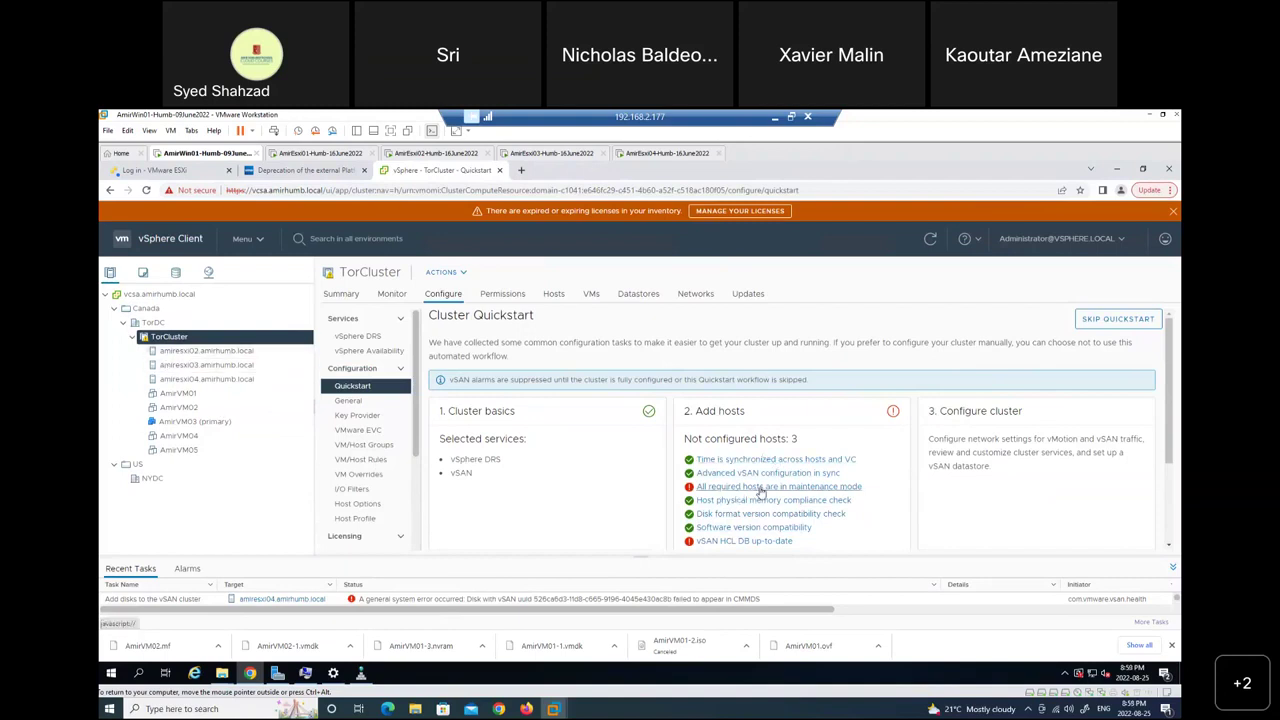
{"action": "scroll", "coordinate": [872, 480], "scroll_direction": "down", "scroll_amount": 2}
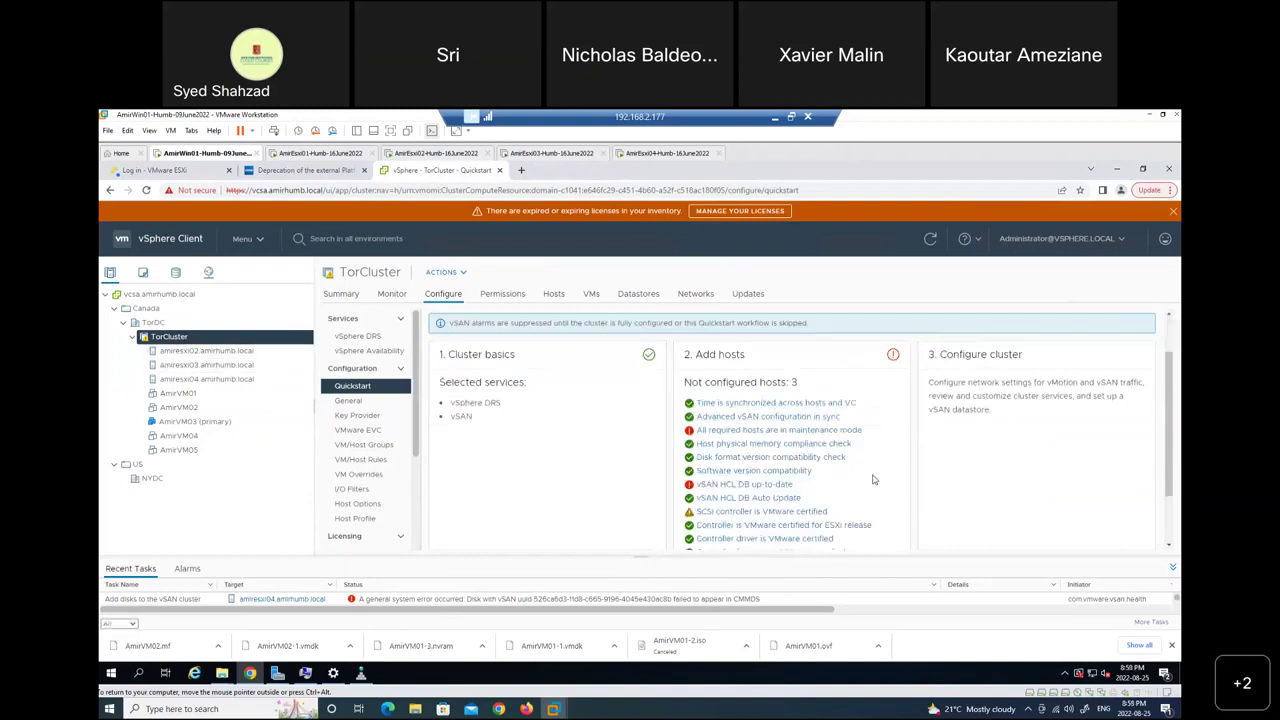
{"action": "scroll", "coordinate": [872, 480], "scroll_direction": "down", "scroll_amount": 2}
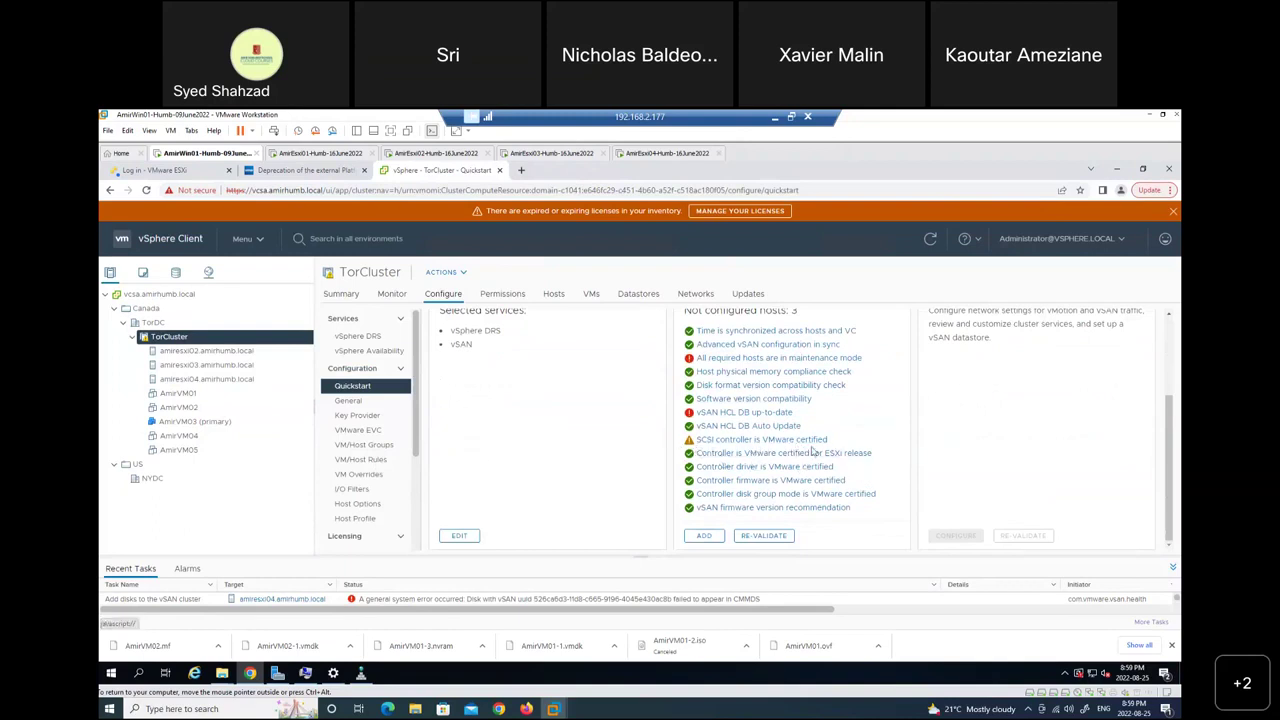
{"action": "scroll", "coordinate": [729, 505], "scroll_direction": "up", "scroll_amount": 3}
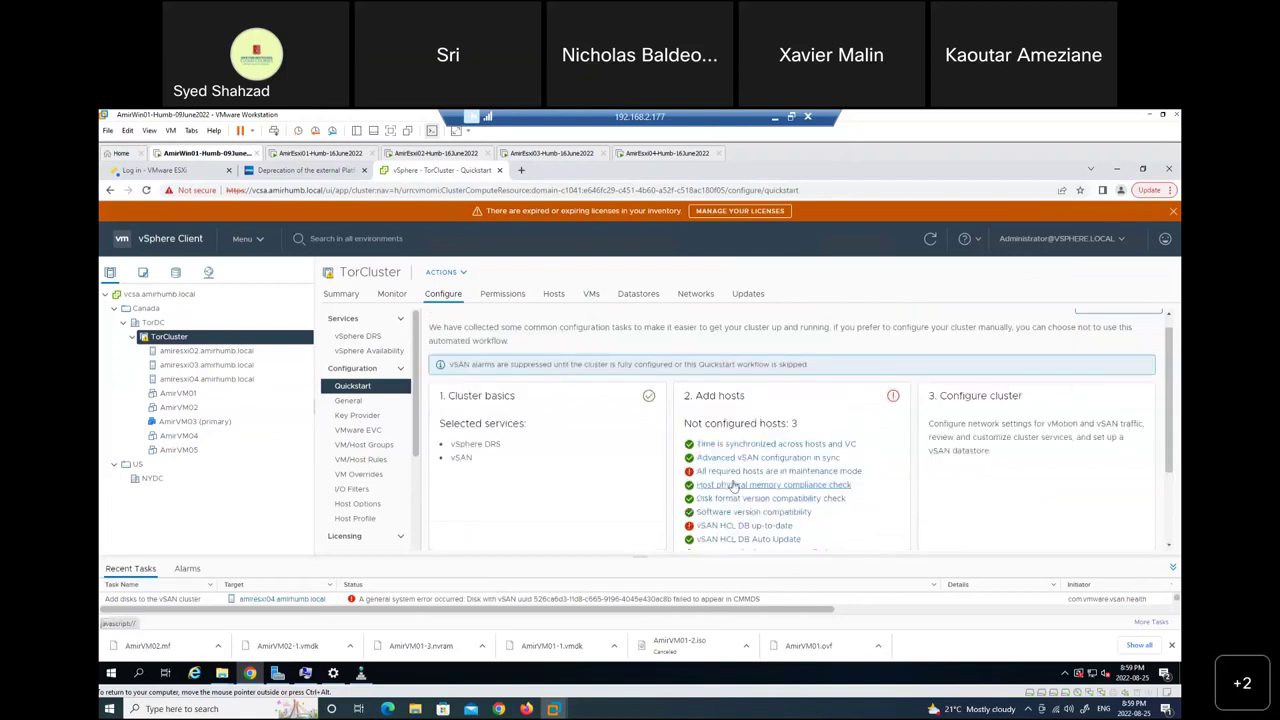
{"action": "scroll", "coordinate": [740, 530], "scroll_direction": "down", "scroll_amount": 3}
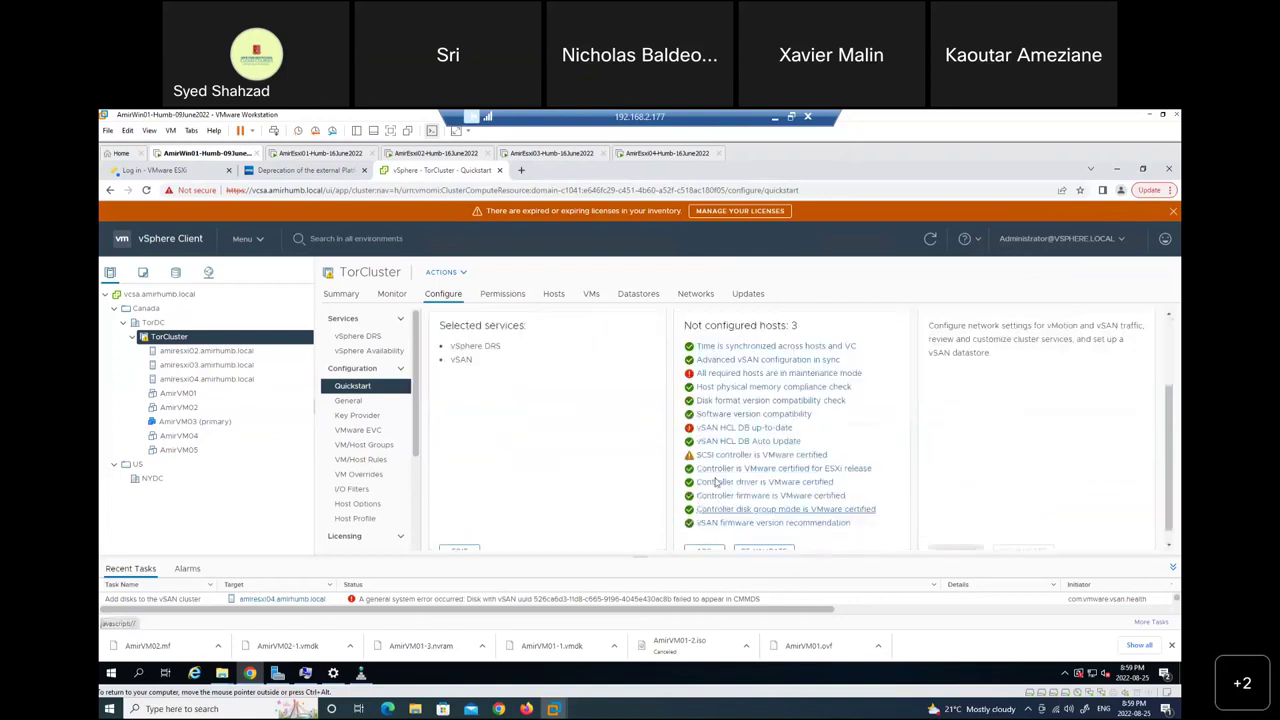
{"action": "scroll", "coordinate": [750, 460], "scroll_direction": "up", "scroll_amount": 3}
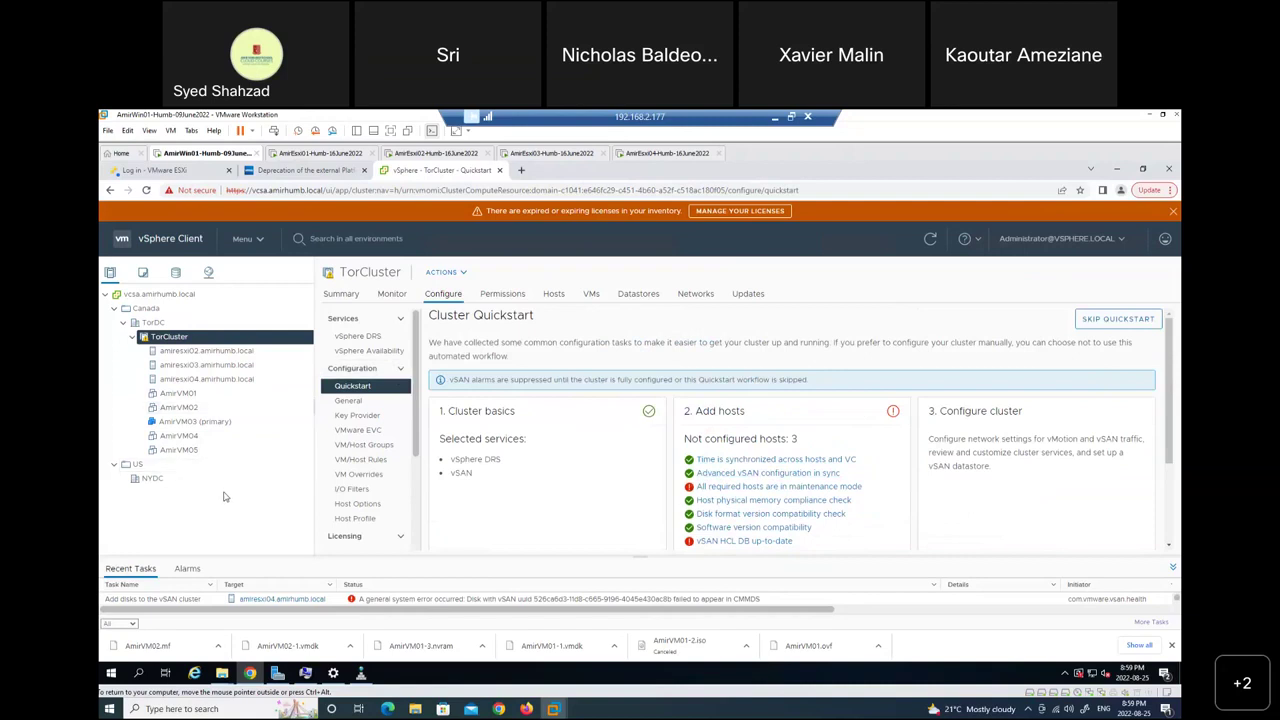
{"action": "right_click", "coordinate": [167, 340]}
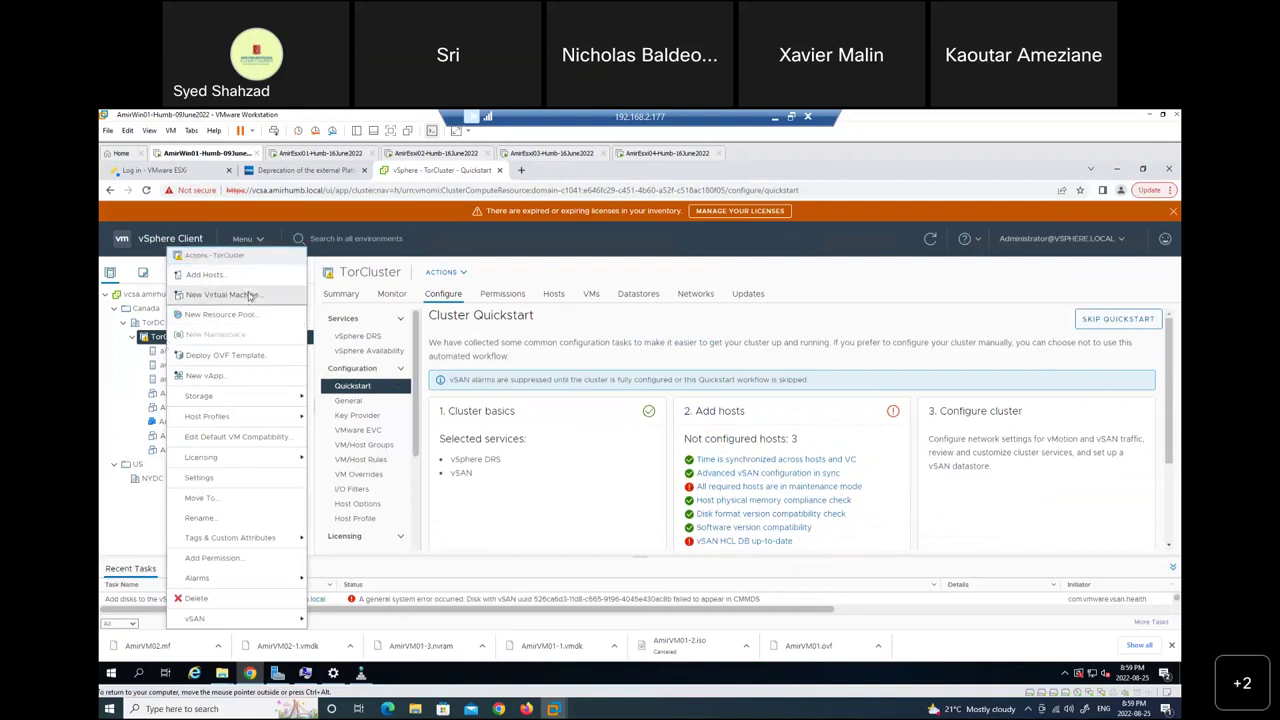
{"action": "left_click", "coordinate": [222, 295]}
{"action": "left_click", "coordinate": [931, 561]}
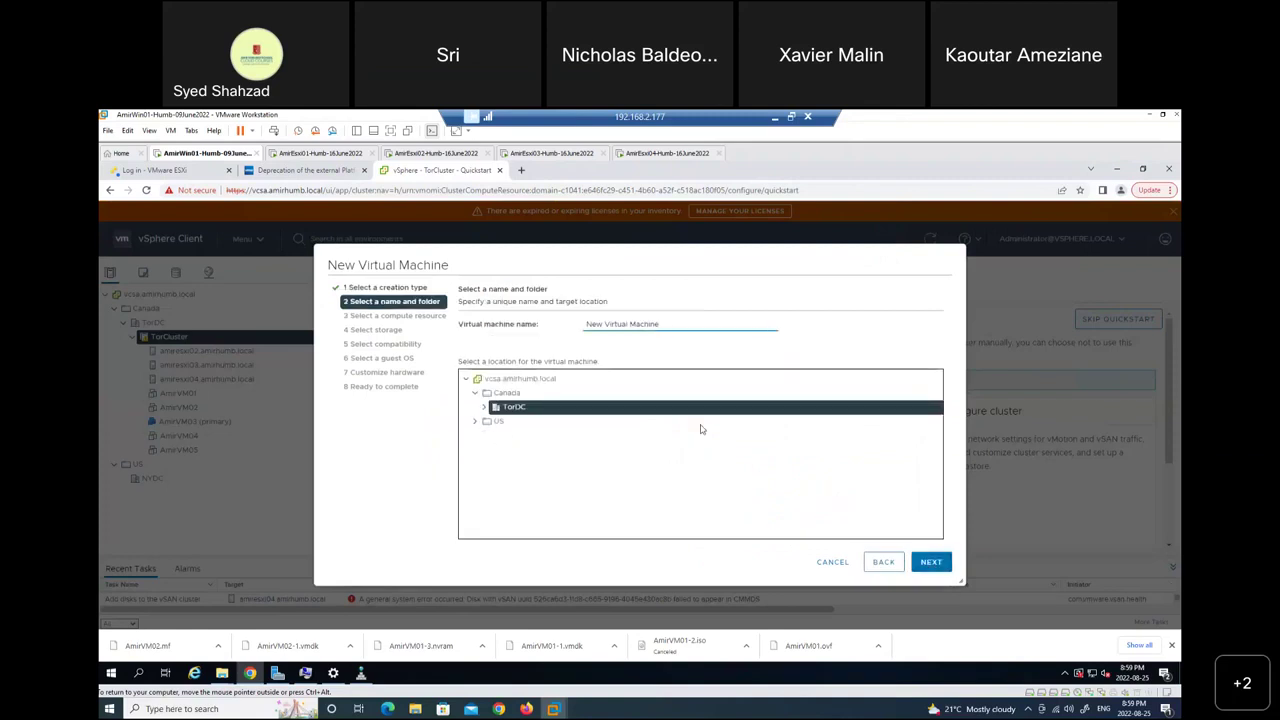
{"action": "key", "text": "ctrl+a"}
{"action": "key", "text": "BackSpace"}
{"action": "type", "text": "test"}
{"action": "left_click", "coordinate": [934, 568]}
{"action": "left_click", "coordinate": [931, 562]}
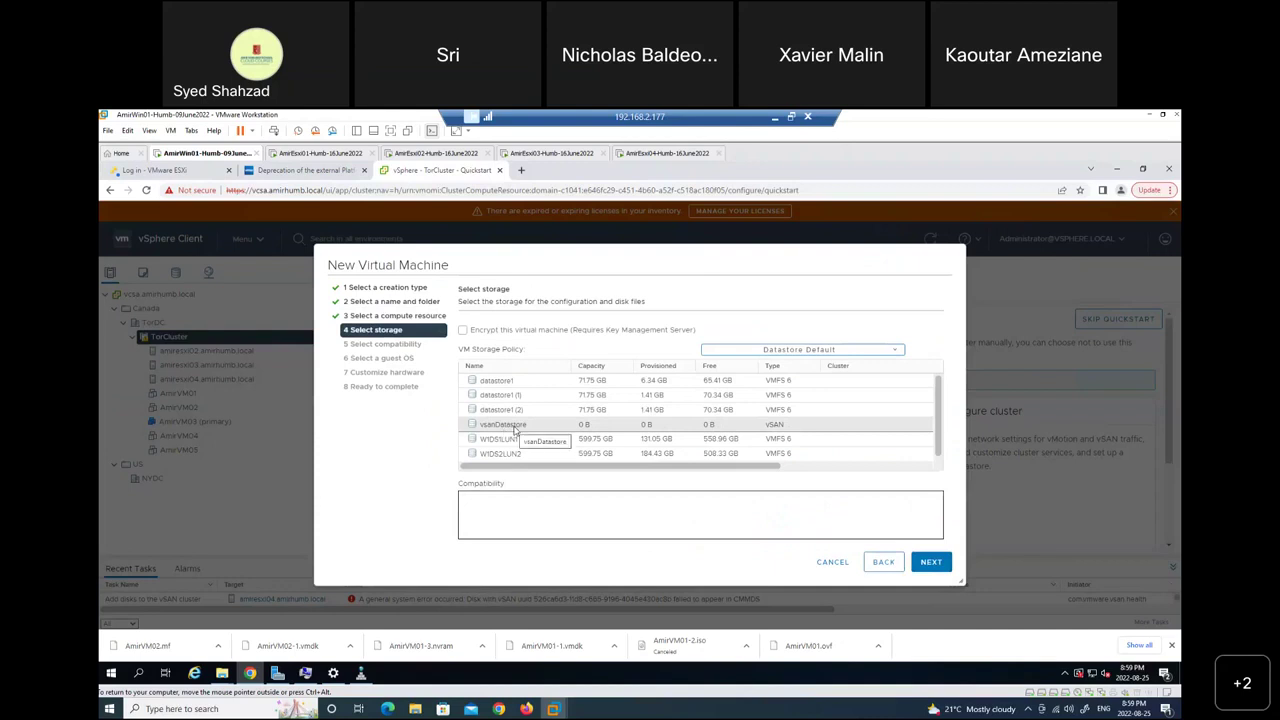
{"action": "left_click", "coordinate": [515, 428]}
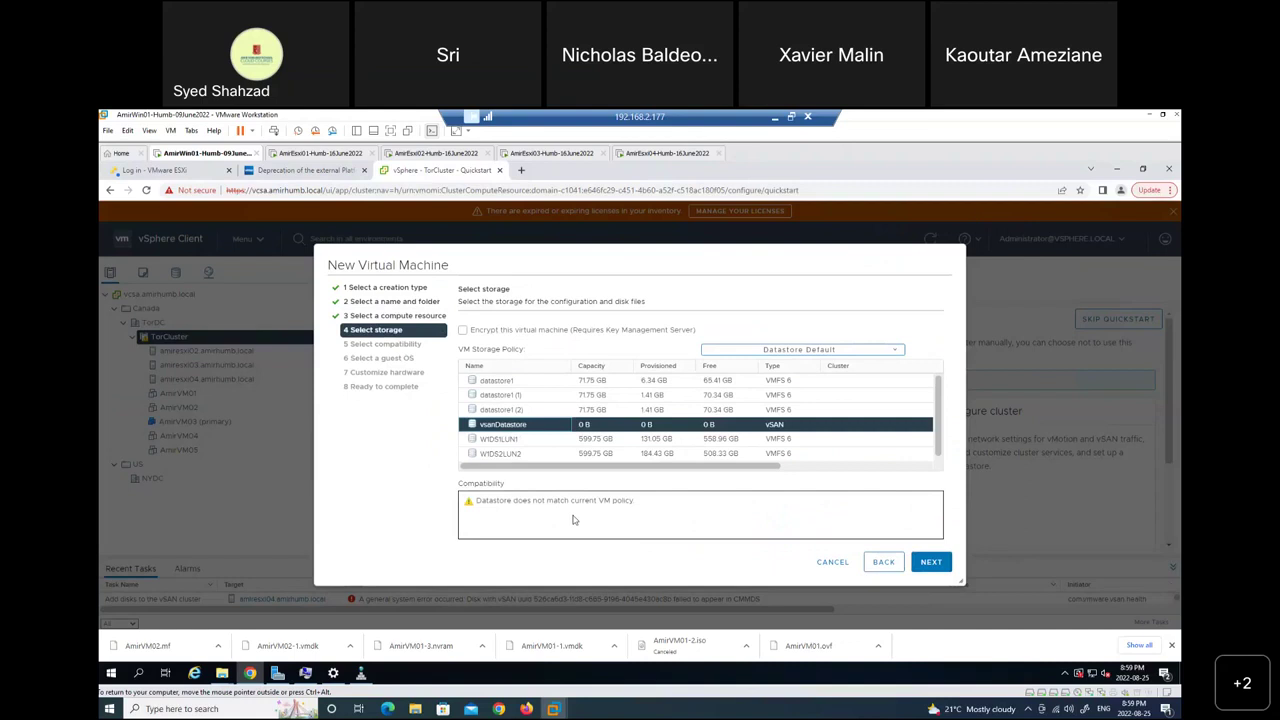
{"action": "left_click", "coordinate": [779, 351]}
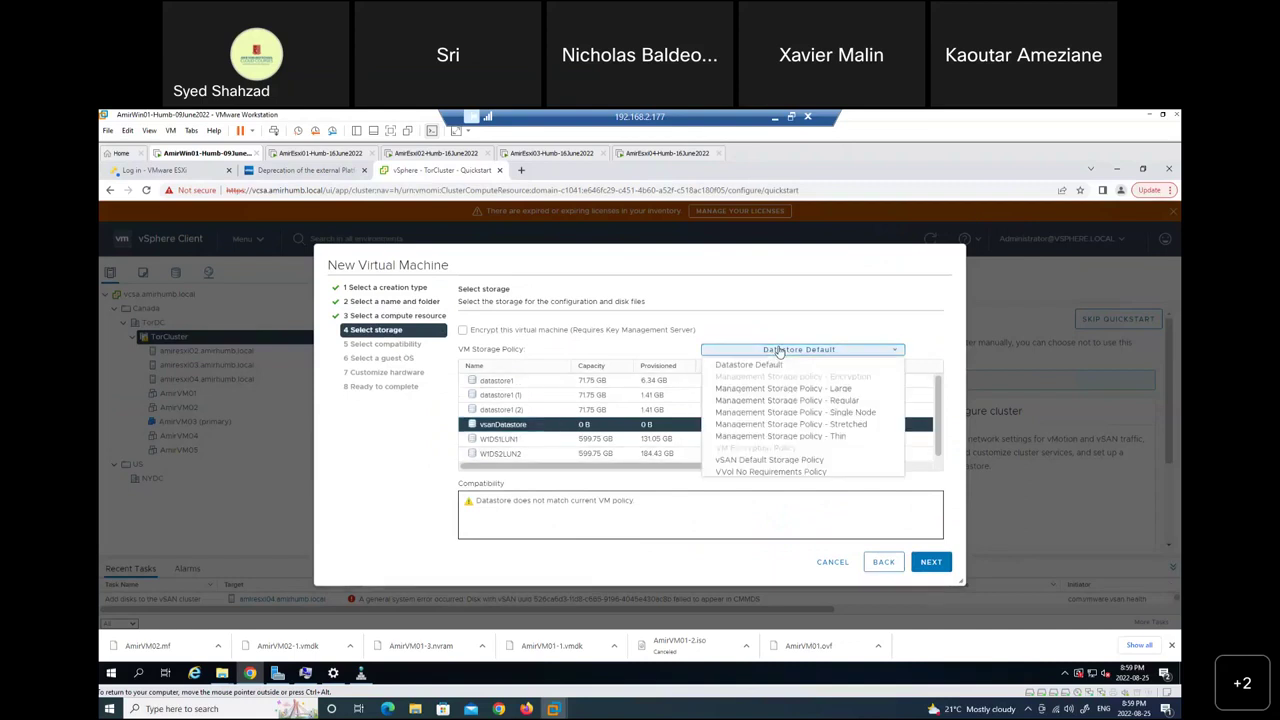
{"action": "left_click", "coordinate": [771, 462]}
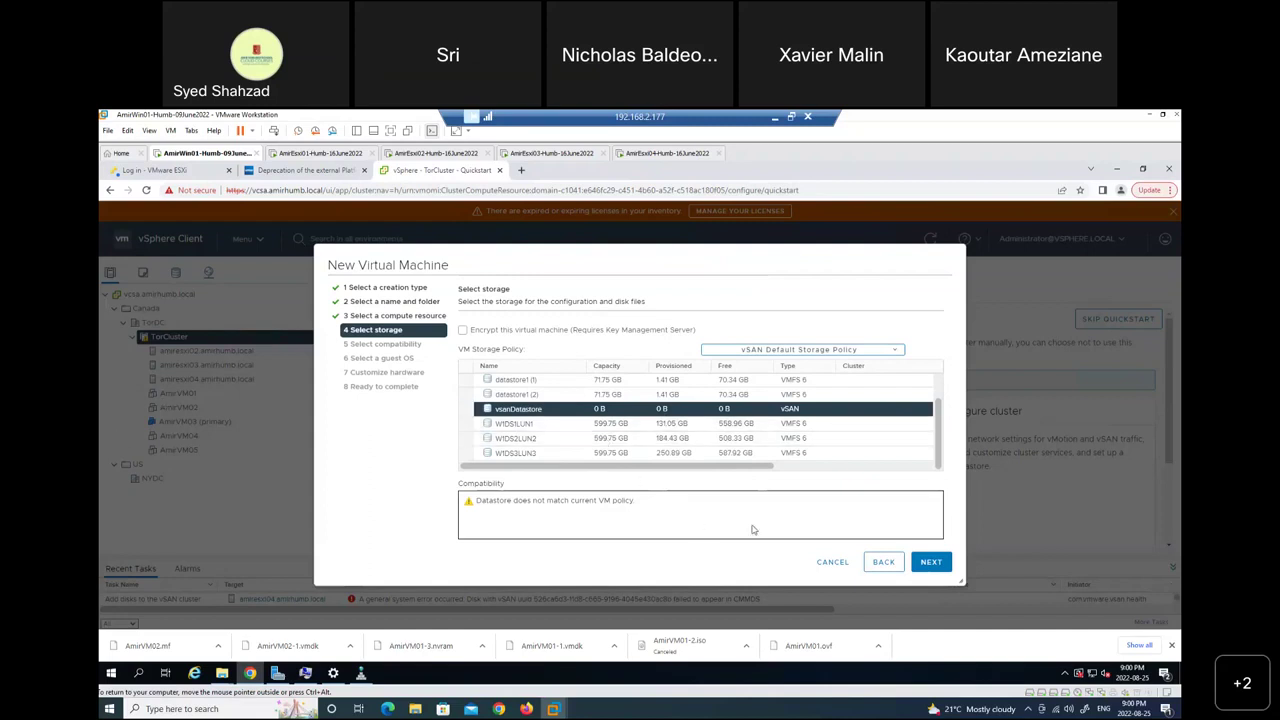
{"action": "left_click", "coordinate": [834, 567]}
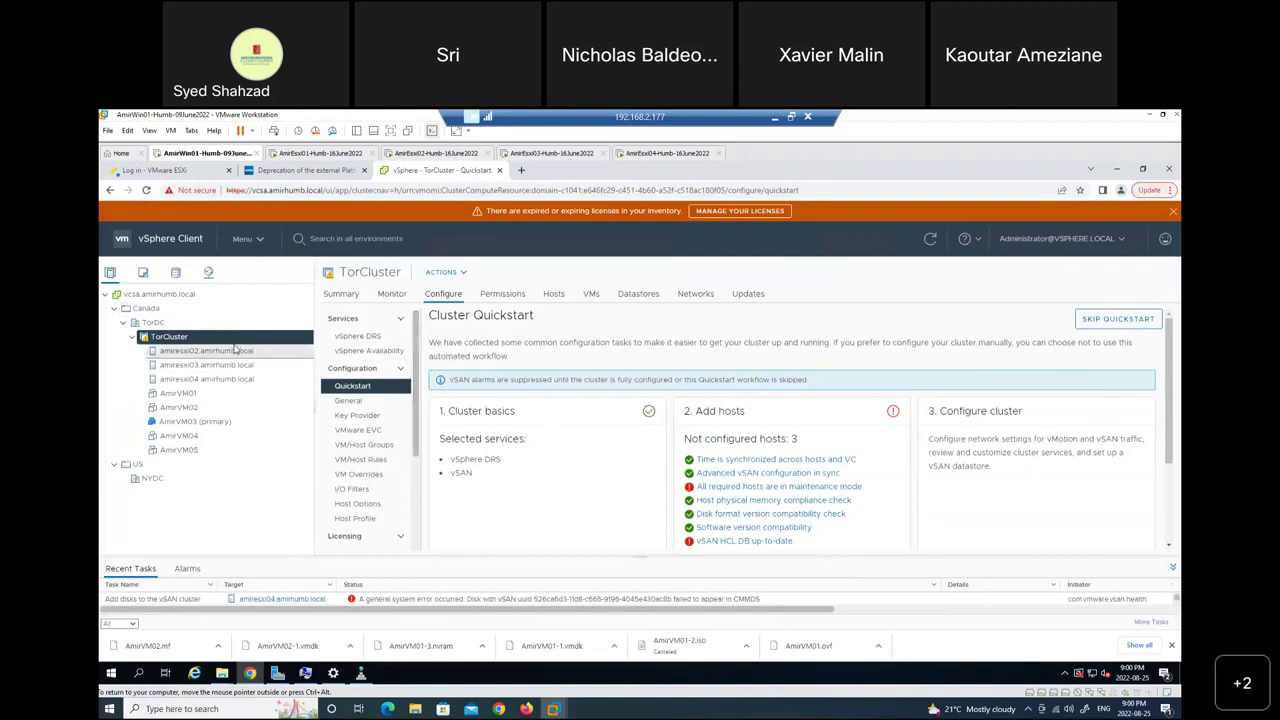
Show vsanDatastore's Hosts tab in the Storage view, then restore the remote desktop to a window.
{"action": "left_click", "coordinate": [177, 273]}
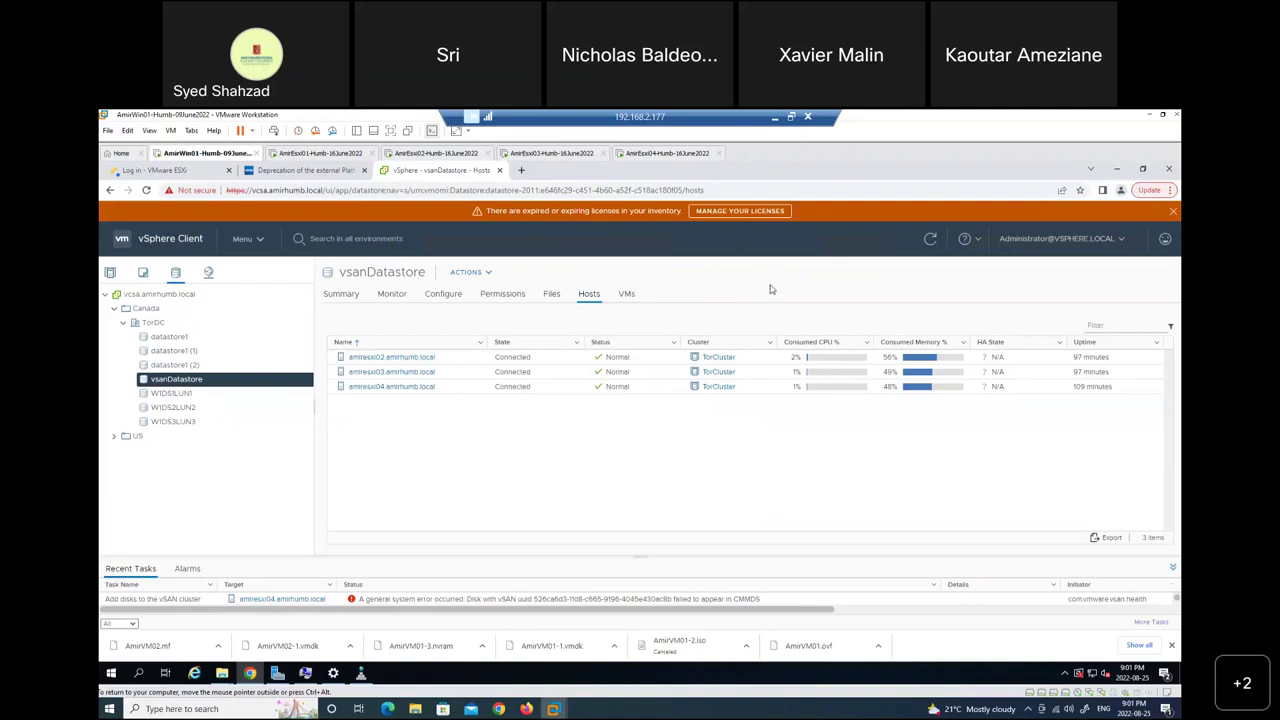
{"action": "left_click", "coordinate": [791, 117]}
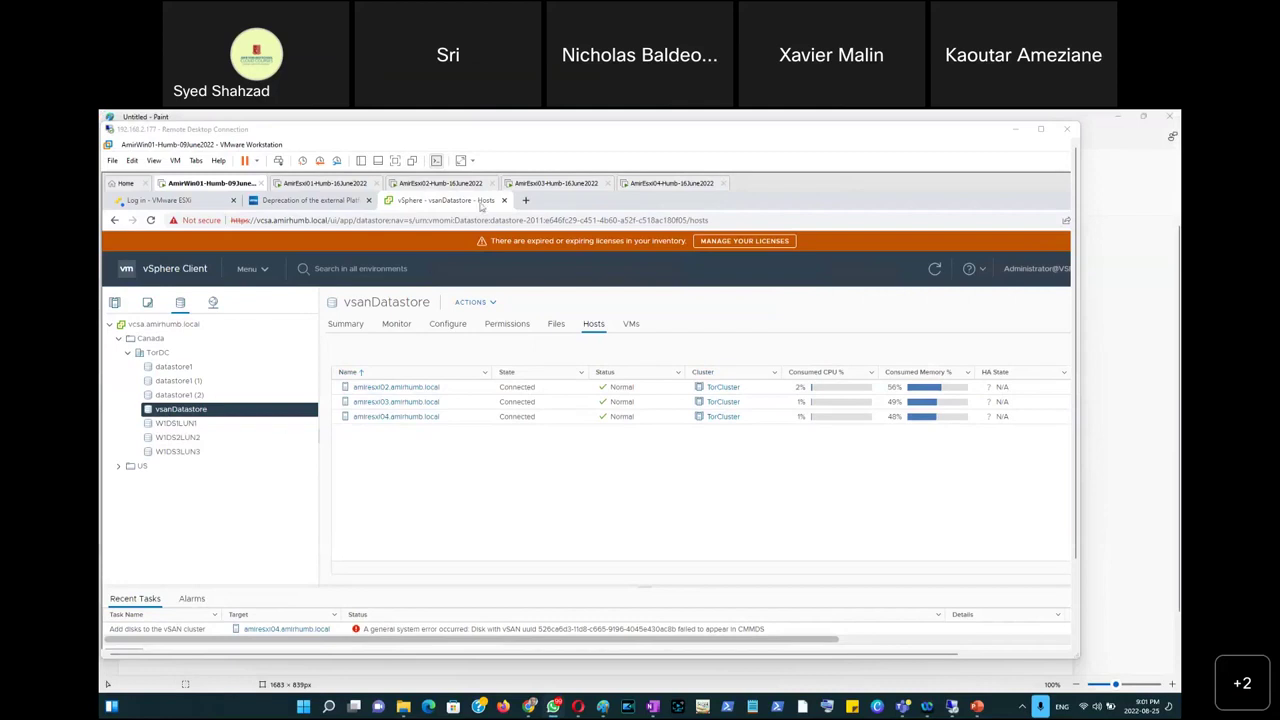
Snip the vsanDatastore hosts view and switch to the Week14 PowerPoint presentation.
{"action": "left_click", "coordinate": [491, 135]}
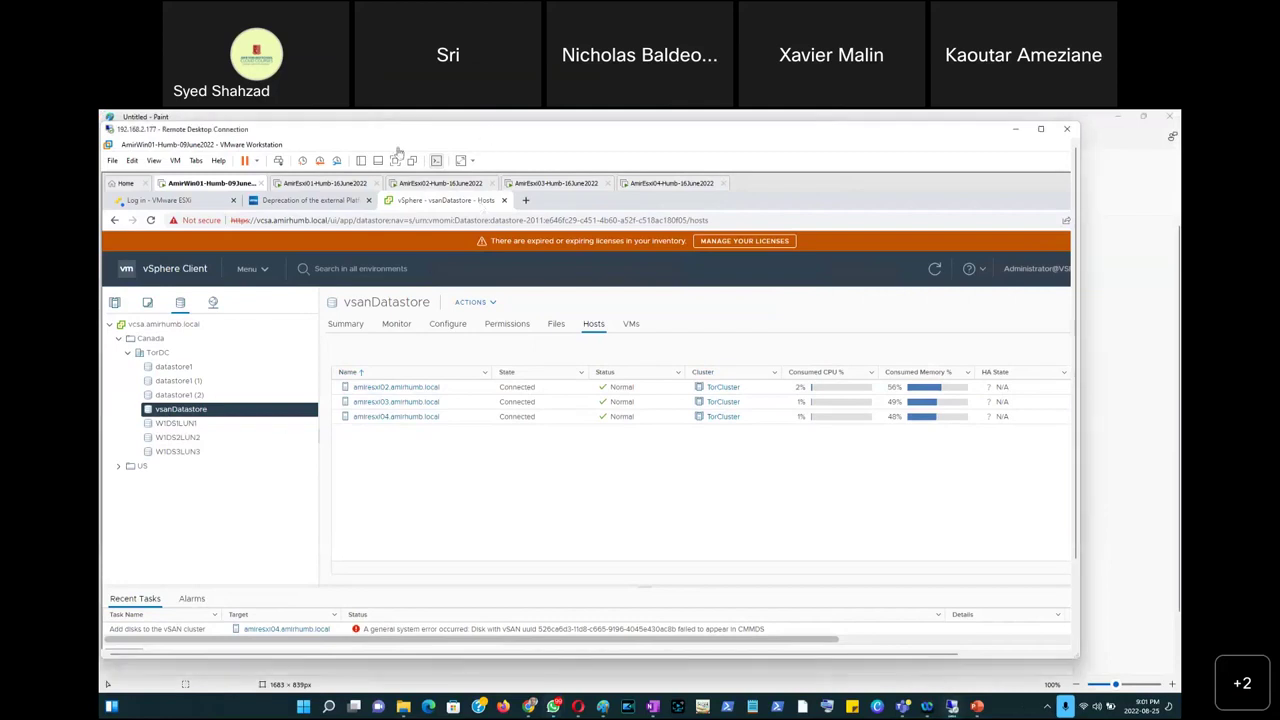
{"action": "key", "text": "super+shift+s"}
{"action": "key", "text": "Escape"}
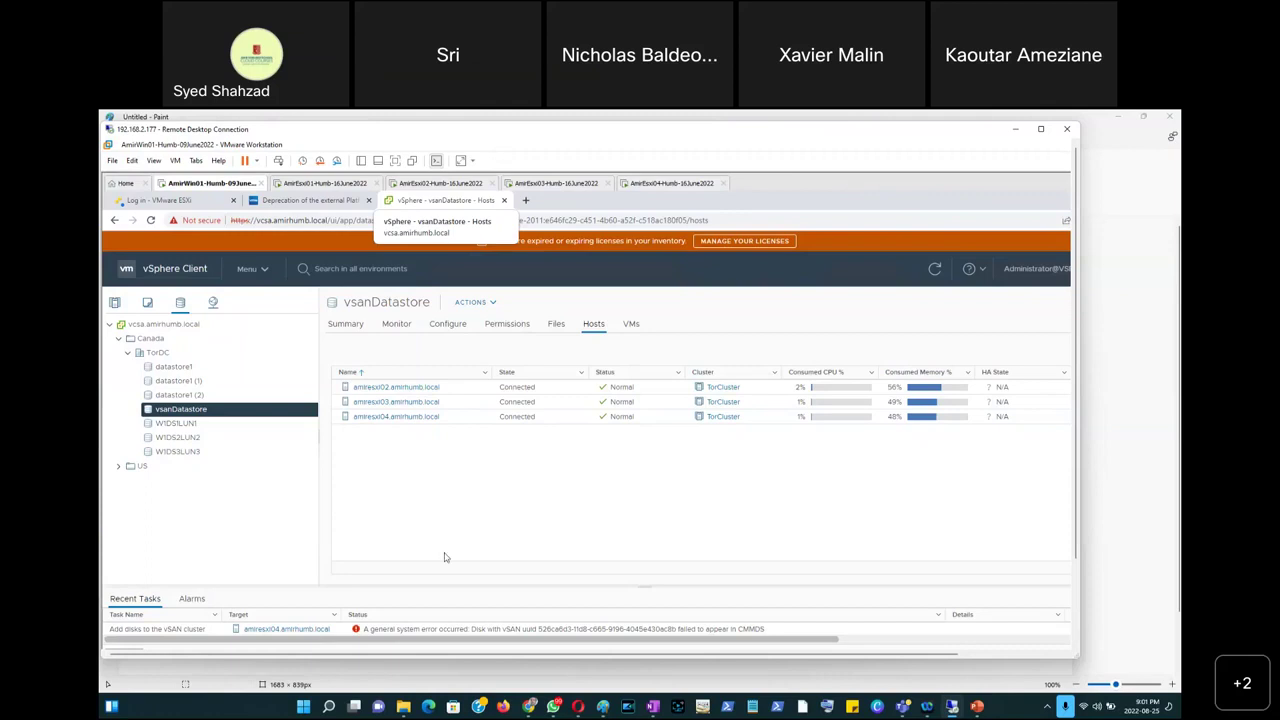
{"action": "left_click", "coordinate": [977, 706]}
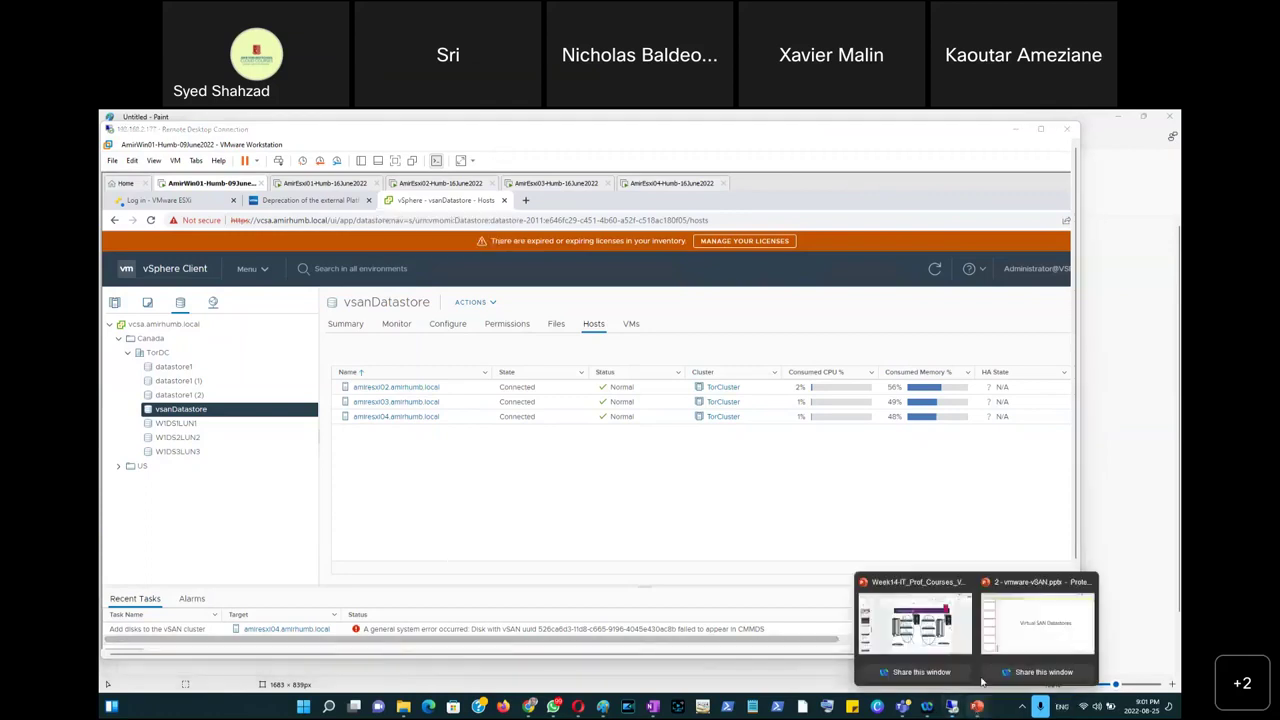
{"action": "left_click", "coordinate": [893, 630]}
Title slide 44 'Screenshot 1 - vSAN Datastore Creation Works'.
{"action": "scroll", "coordinate": [147, 480], "scroll_direction": "down", "scroll_amount": 10}
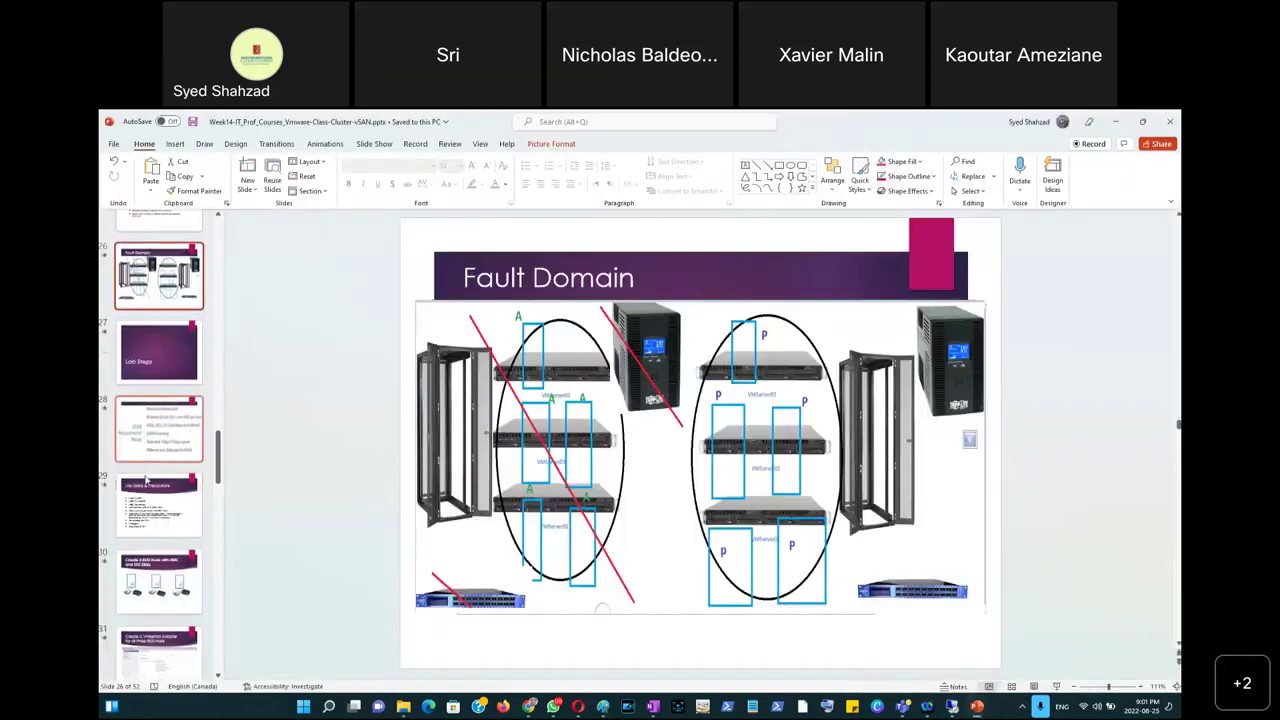
{"action": "scroll", "coordinate": [145, 480], "scroll_direction": "down", "scroll_amount": 7}
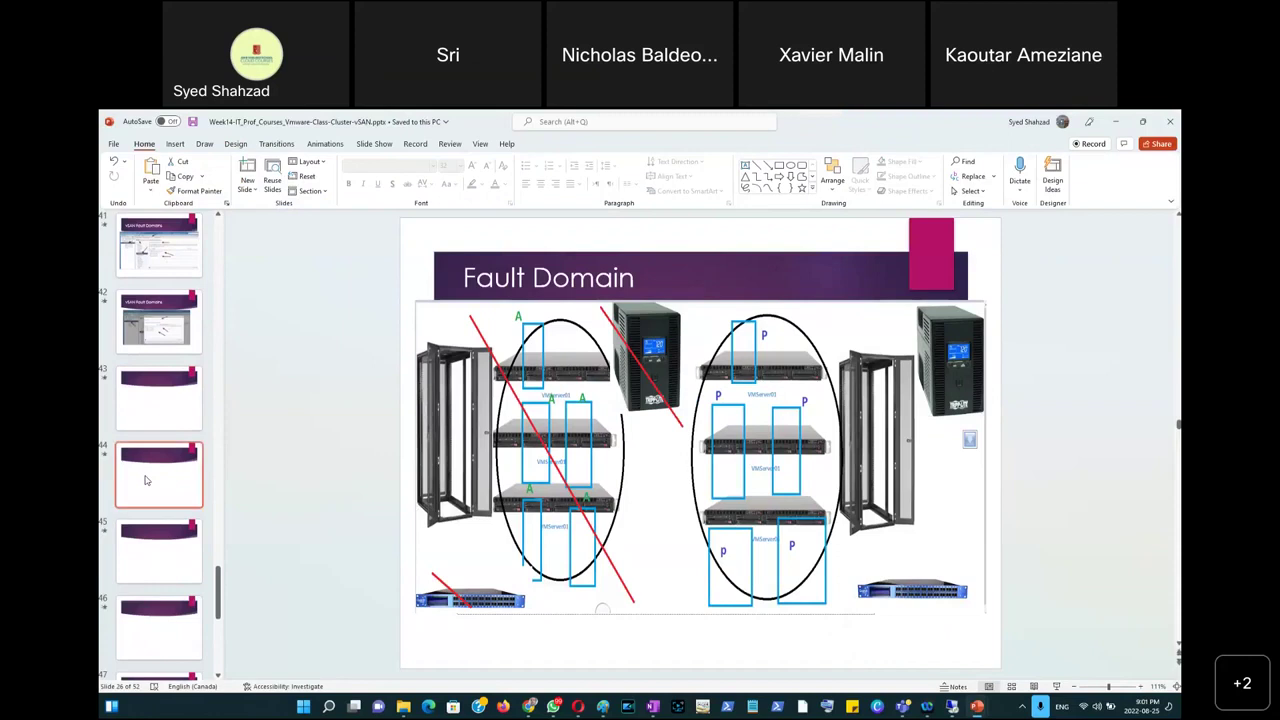
{"action": "left_click", "coordinate": [145, 480]}
{"action": "left_click", "coordinate": [533, 289]}
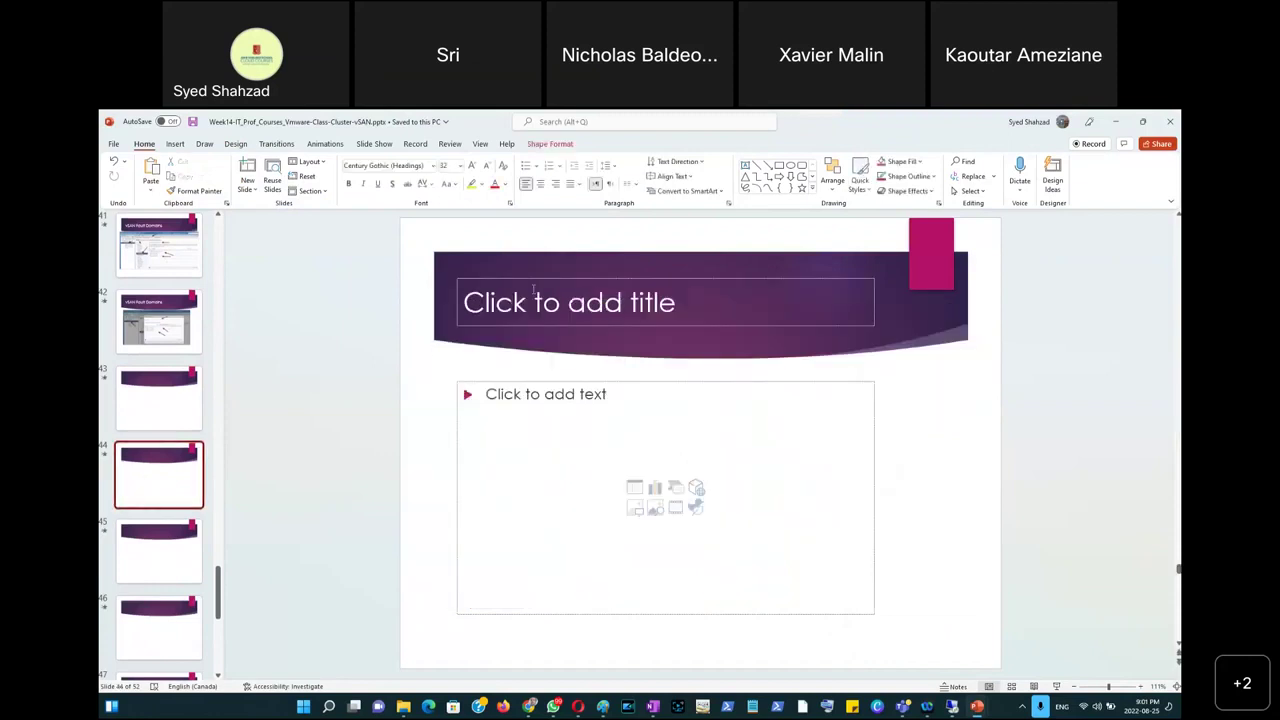
{"action": "type", "text": "Screensh"}
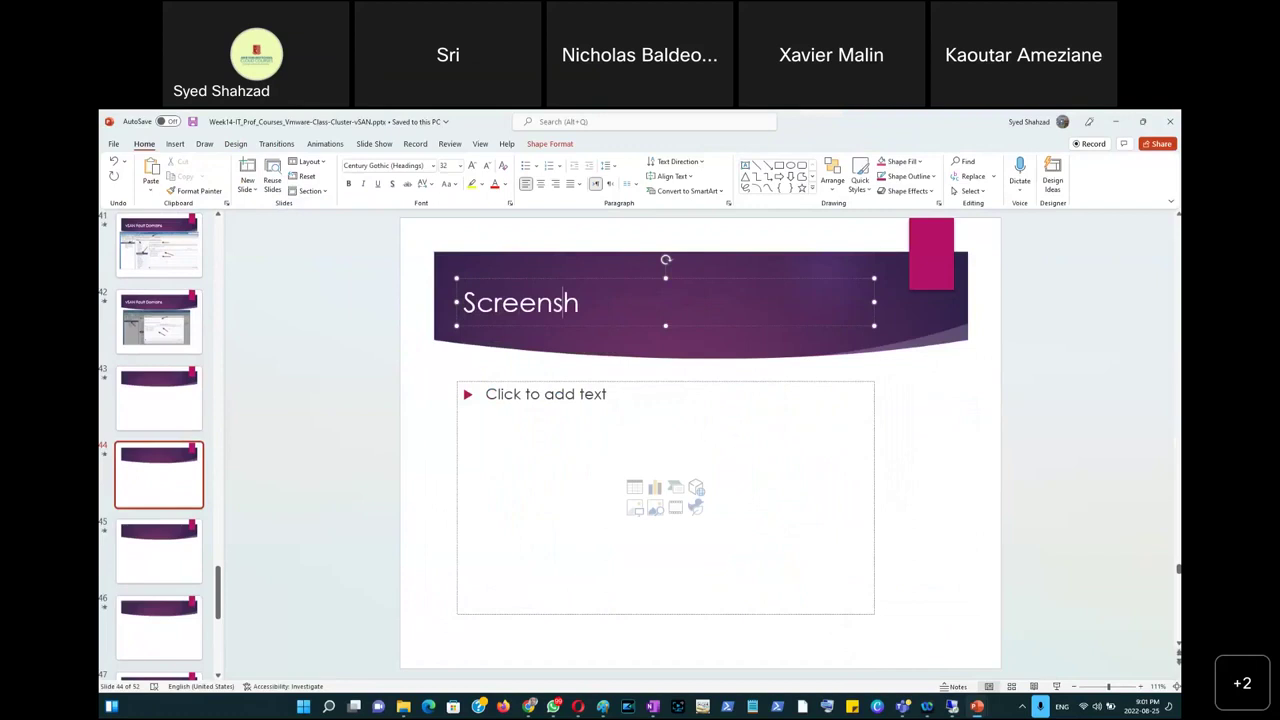
{"action": "type", "text": "ot 1 - vSAN"}
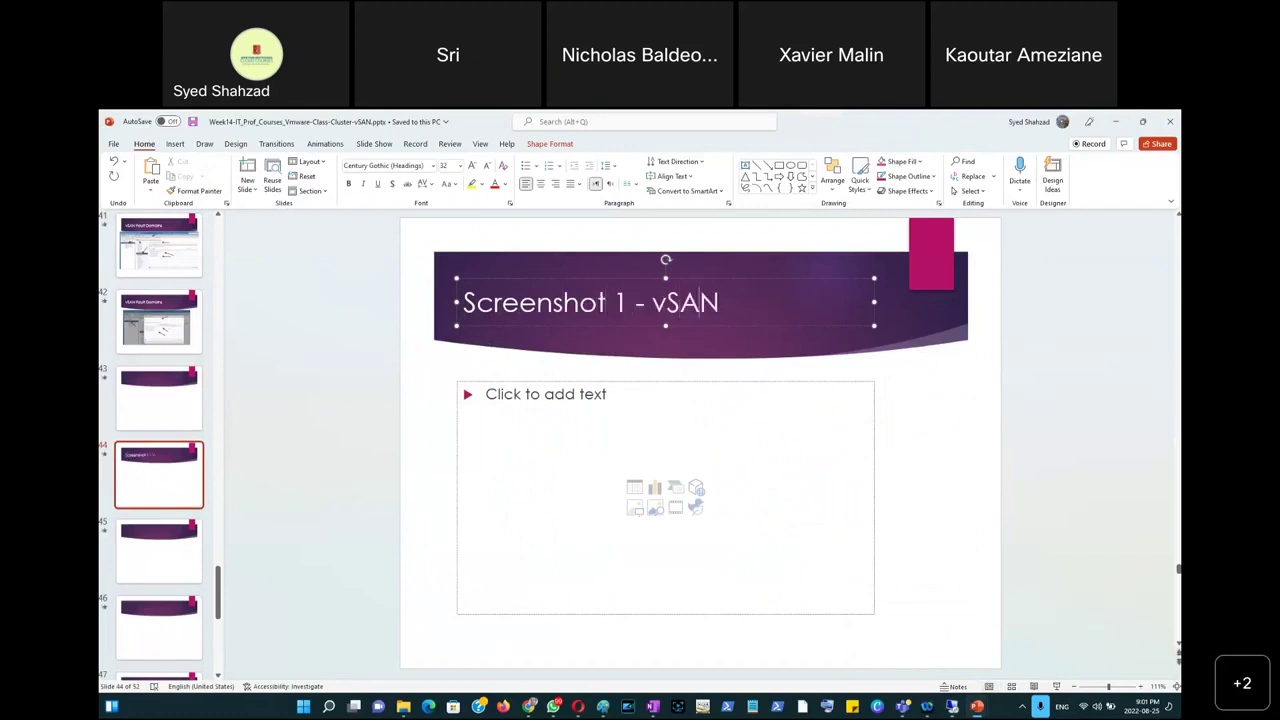
{"action": "type", "text": " Datastore"}
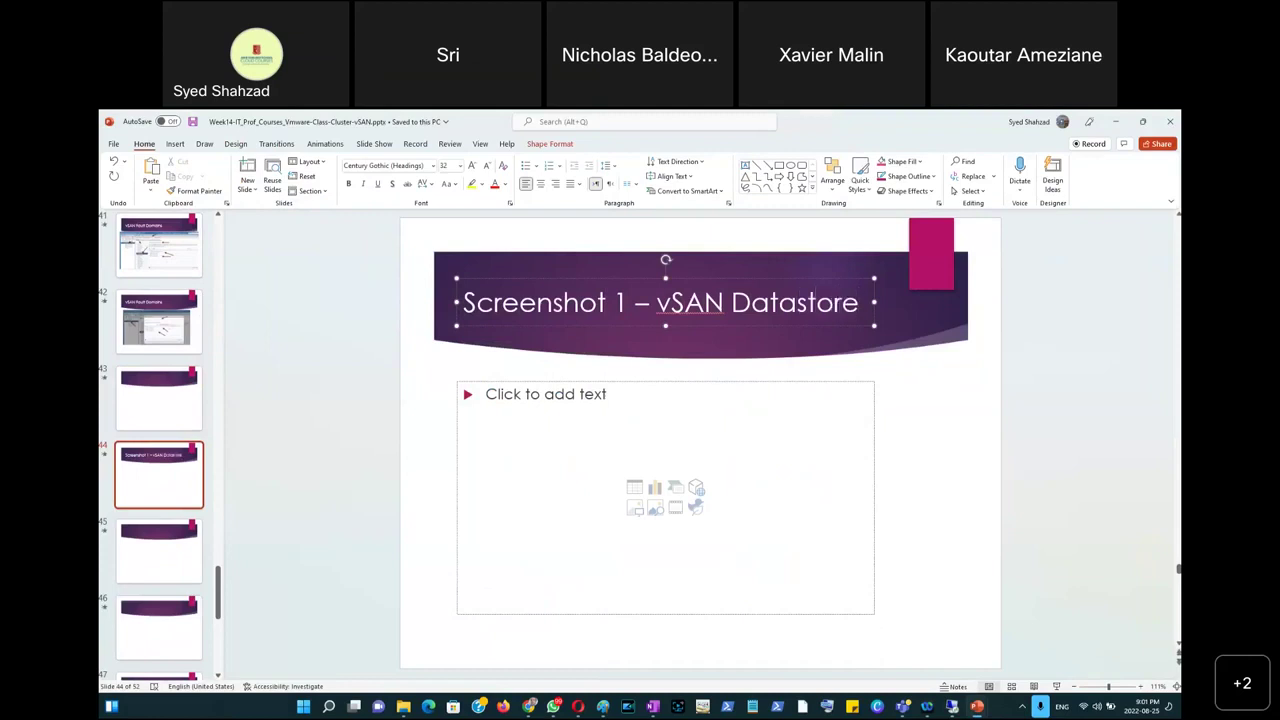
{"action": "type", "text": " Creation"}
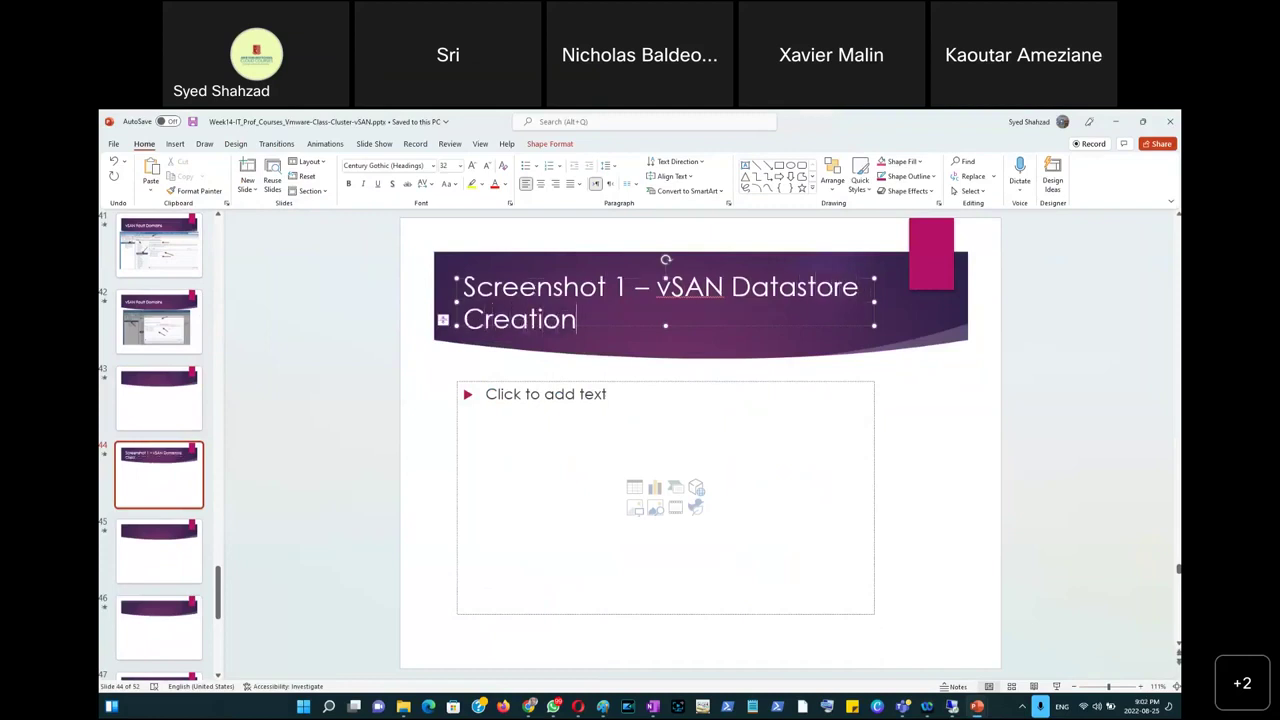
{"action": "type", "text": " Works."}
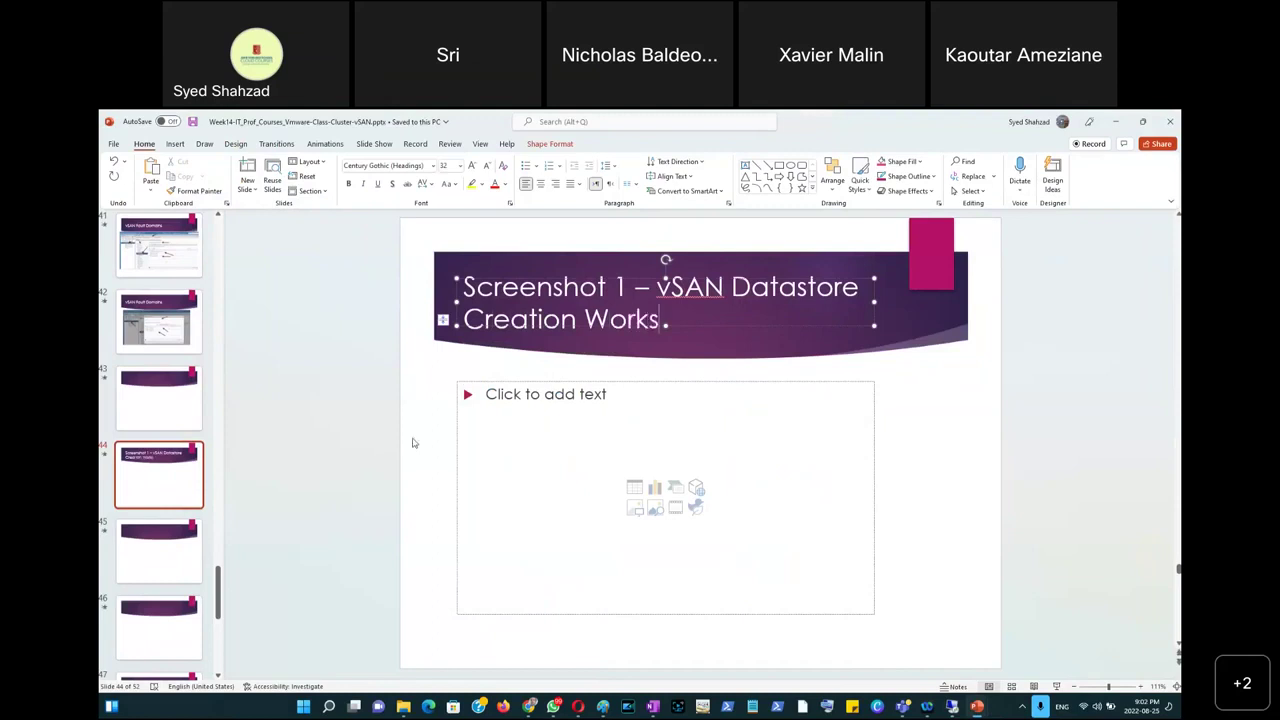
{"action": "left_click", "coordinate": [424, 502]}
Paste the vsanDatastore hosts screenshot onto slide 44 as a picture below the title.
{"action": "right_click", "coordinate": [424, 502]}
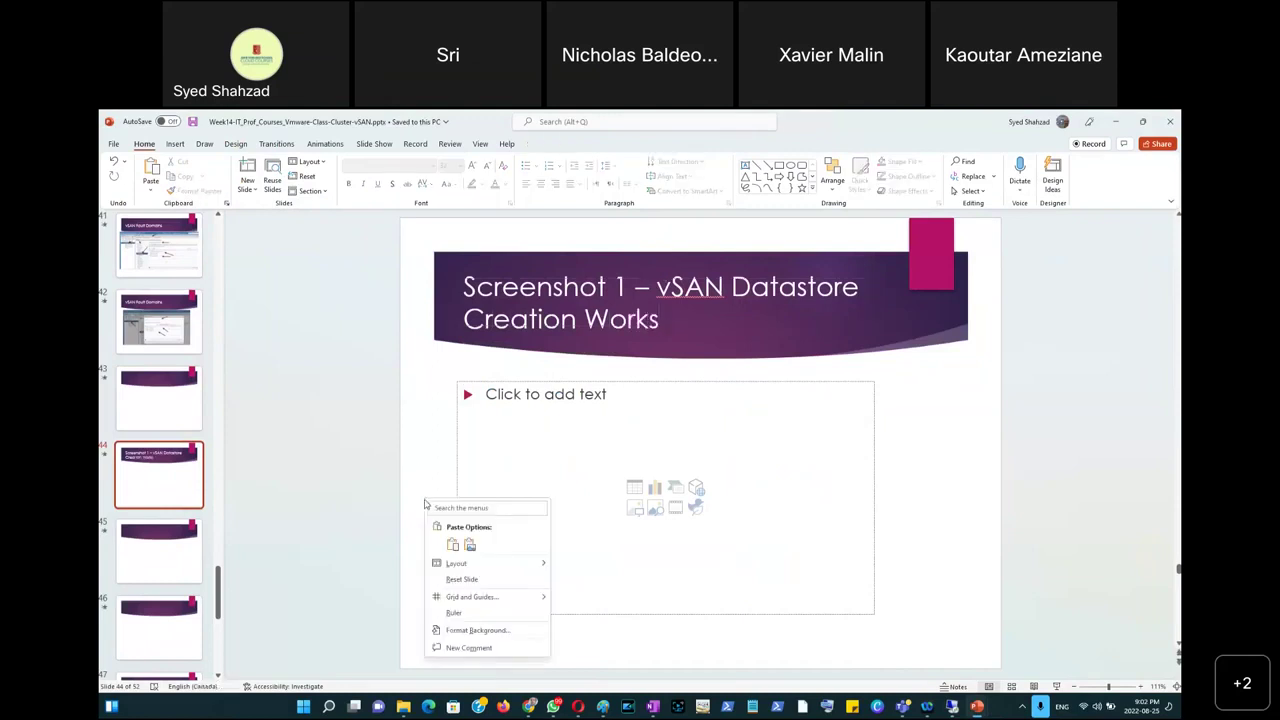
{"action": "left_click", "coordinate": [469, 545]}
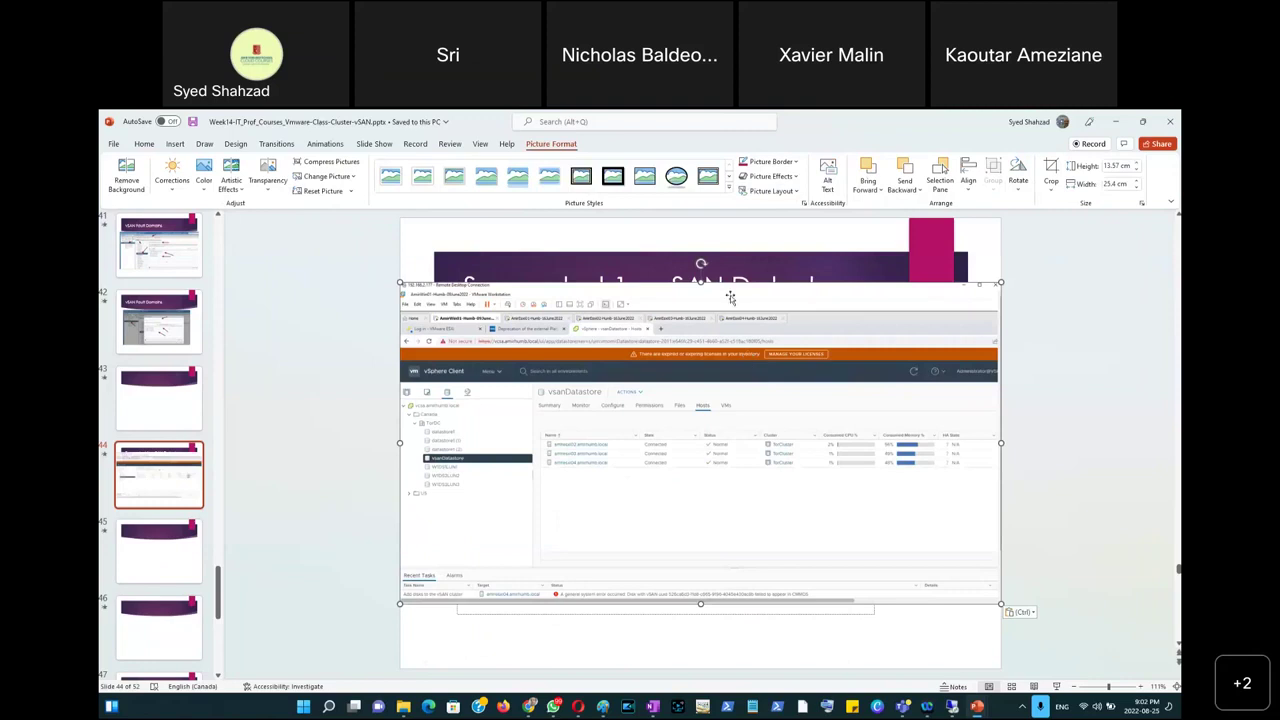
{"action": "left_click_drag", "start_coordinate": [727, 291], "coordinate": [628, 349]}
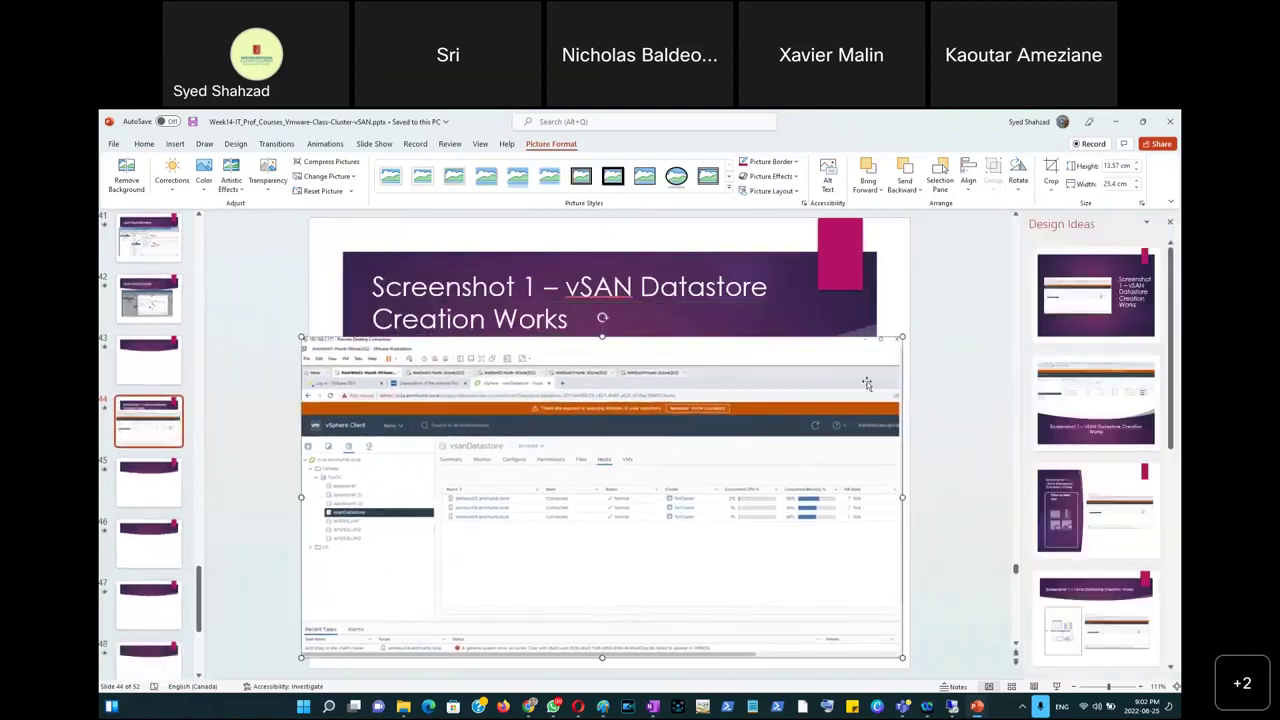
{"action": "left_click", "coordinate": [936, 472]}
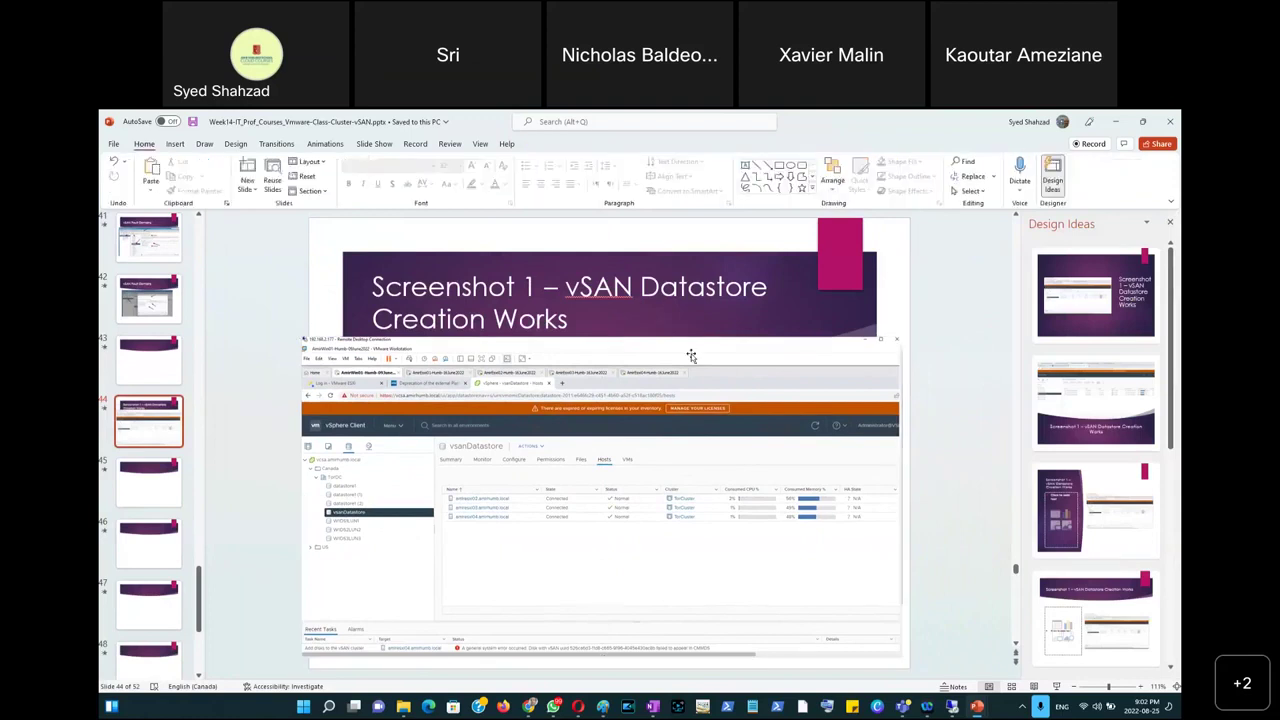
Capture a new screen region, then minimize PowerPoint to reveal vSphere Client.
{"action": "key", "text": "super+shift+s"}
{"action": "left_click_drag", "start_coordinate": [299, 233], "coordinate": [910, 666]}
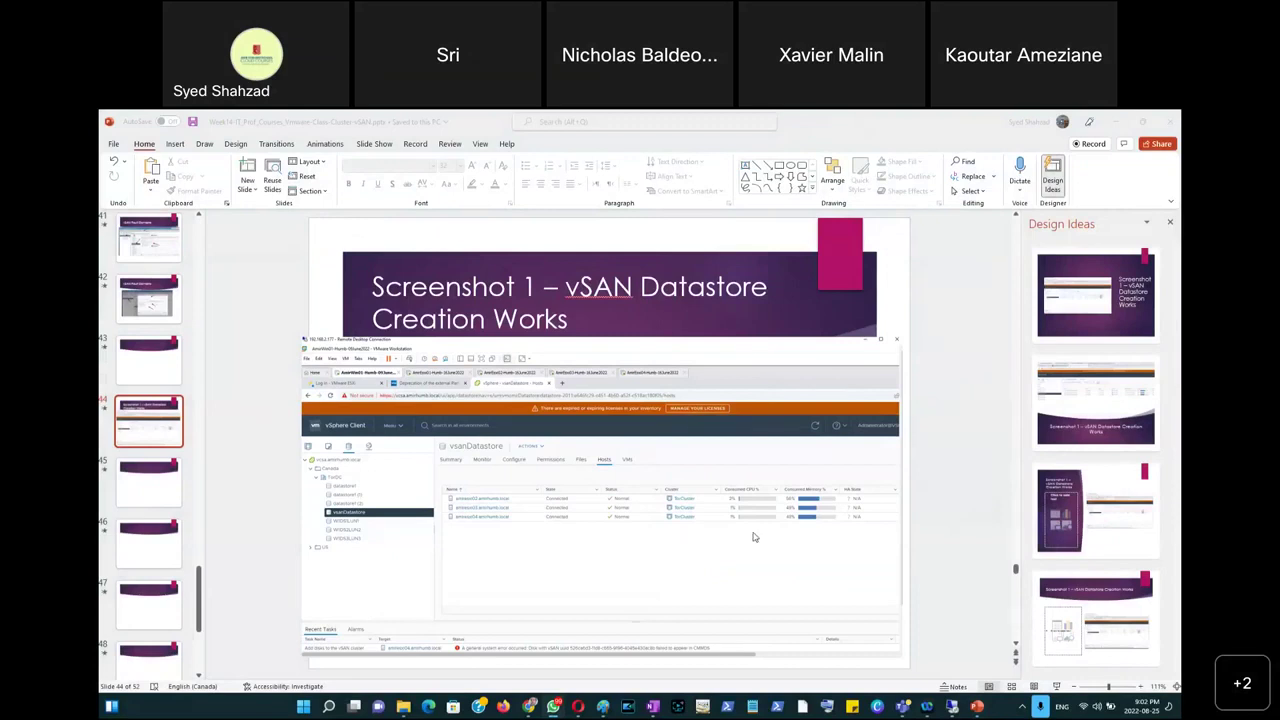
{"action": "left_click", "coordinate": [968, 552]}
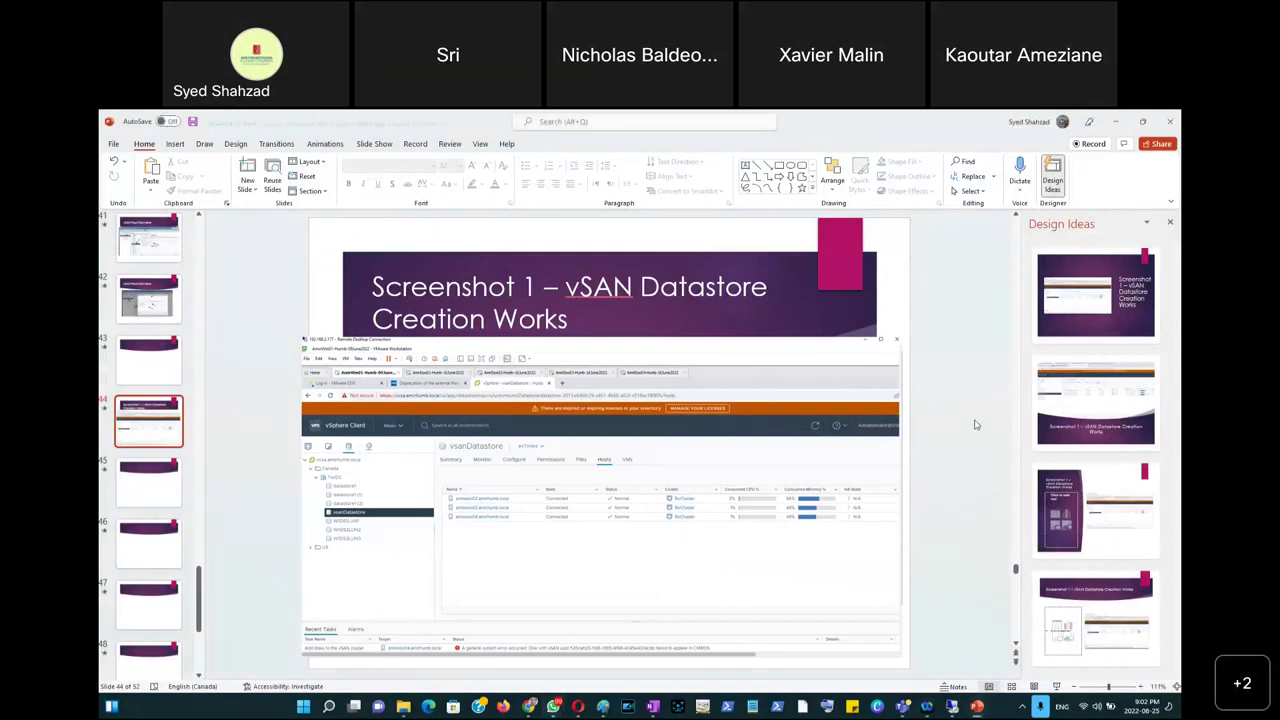
{"action": "left_click", "coordinate": [1118, 124]}
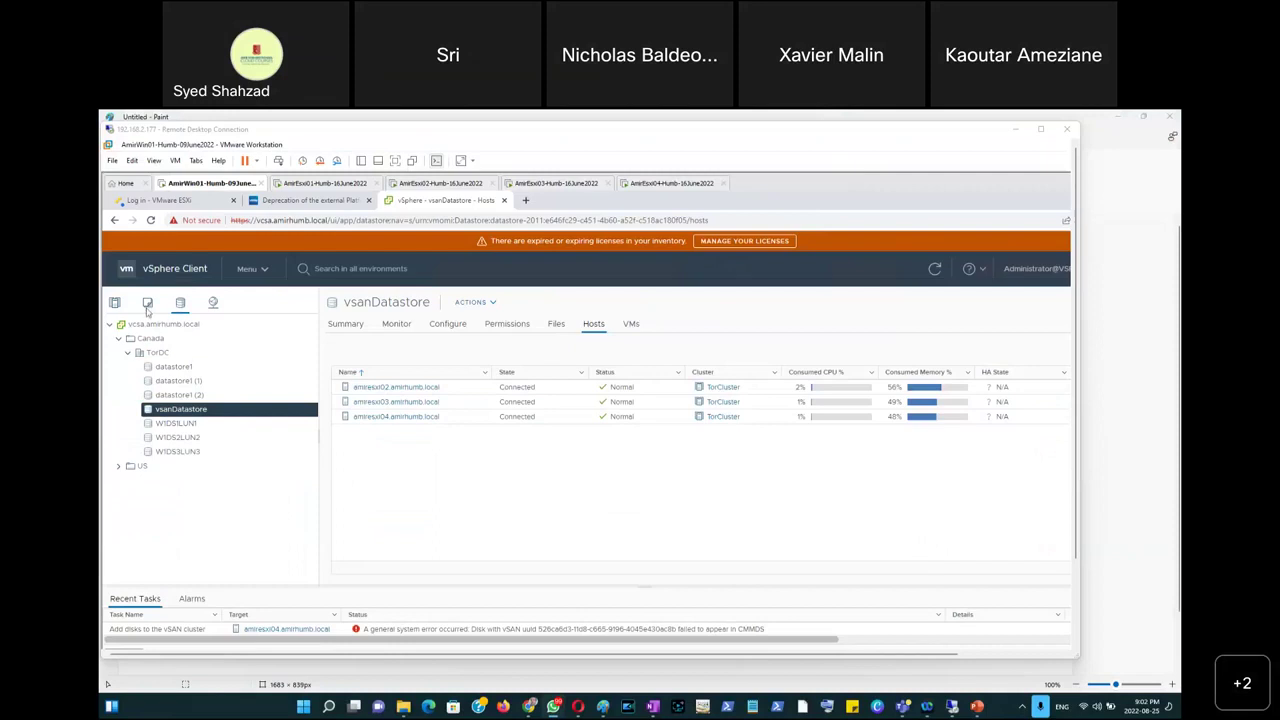
Show the Updates baselines for host amiresxi02.amirhumb.local, reported as Compliant, and start a screen capture.
{"action": "left_click", "coordinate": [113, 304]}
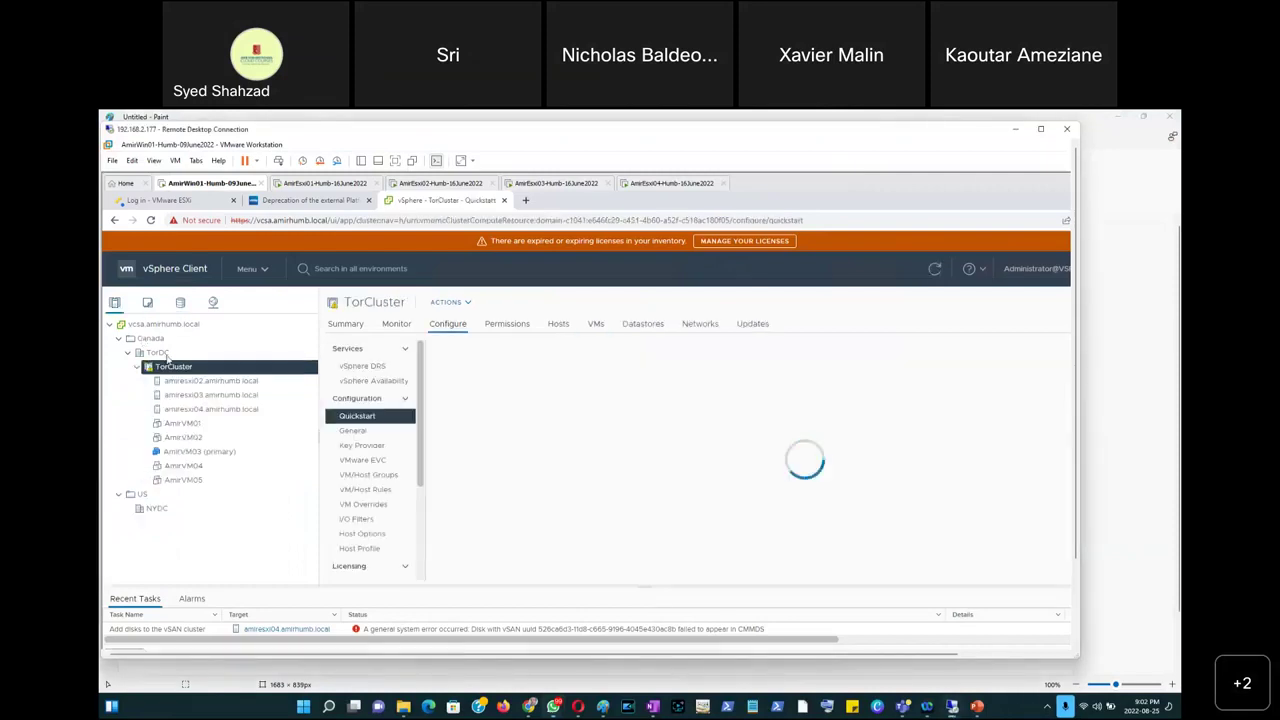
{"action": "left_click", "coordinate": [205, 384]}
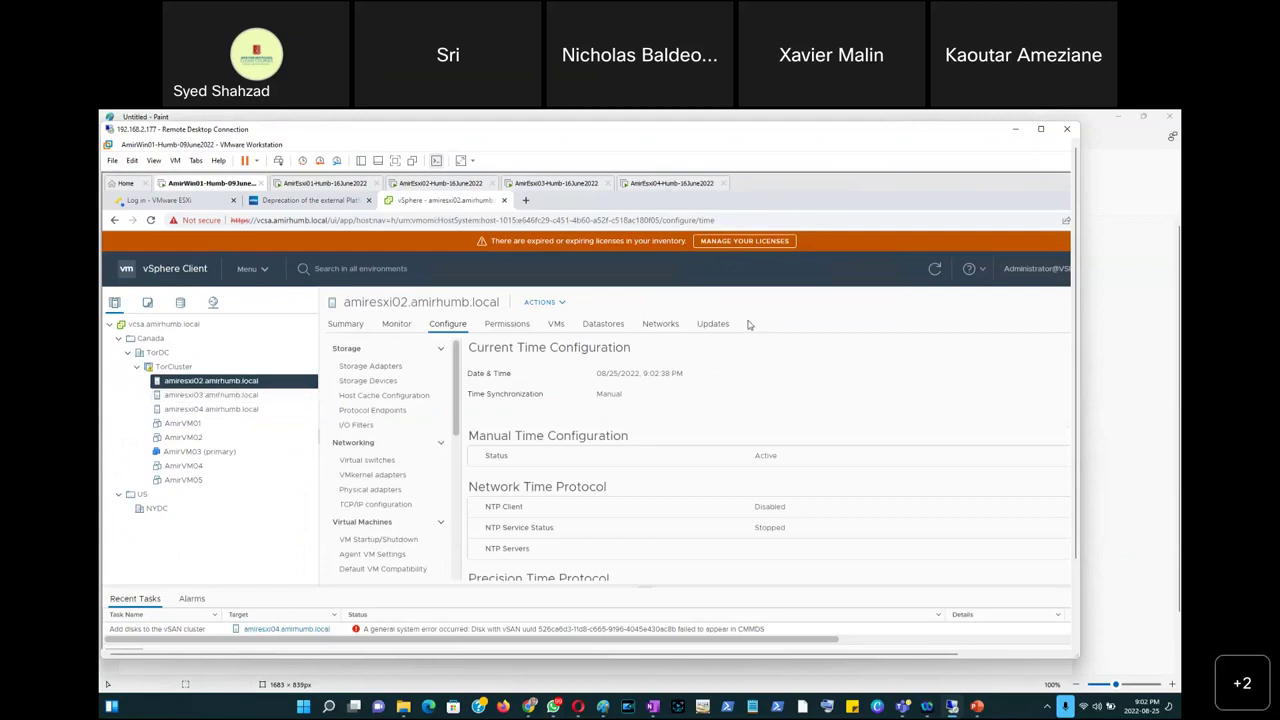
{"action": "left_click", "coordinate": [712, 326]}
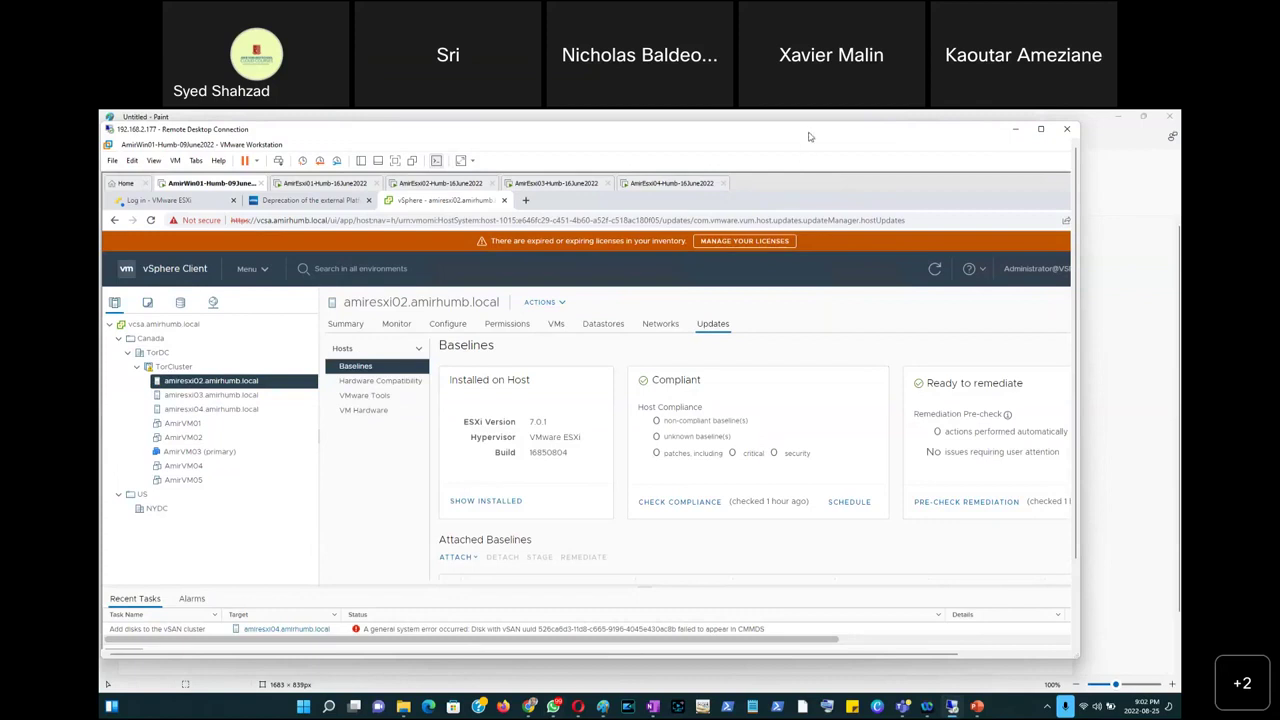
{"action": "key", "text": "super+shift+s"}
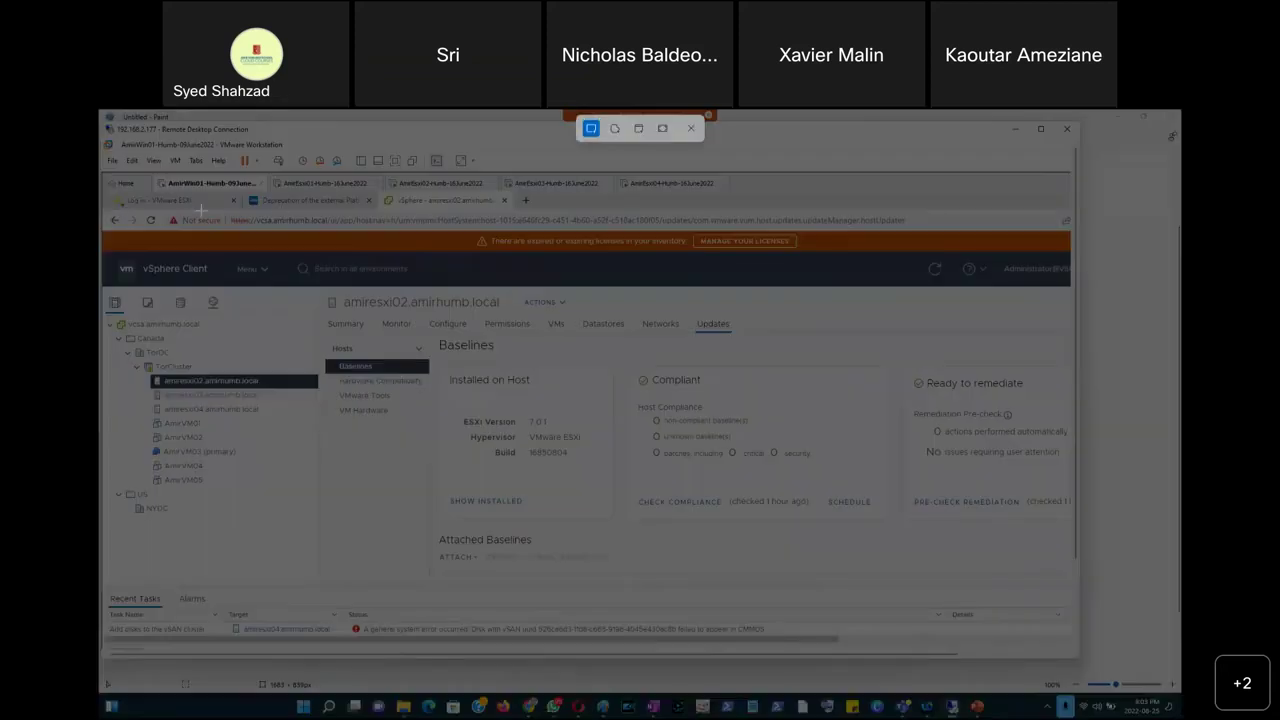
Capture the vSphere update baselines page and bring the Week14 presentation back to the front.
{"action": "left_click_drag", "start_coordinate": [104, 188], "coordinate": [1072, 650]}
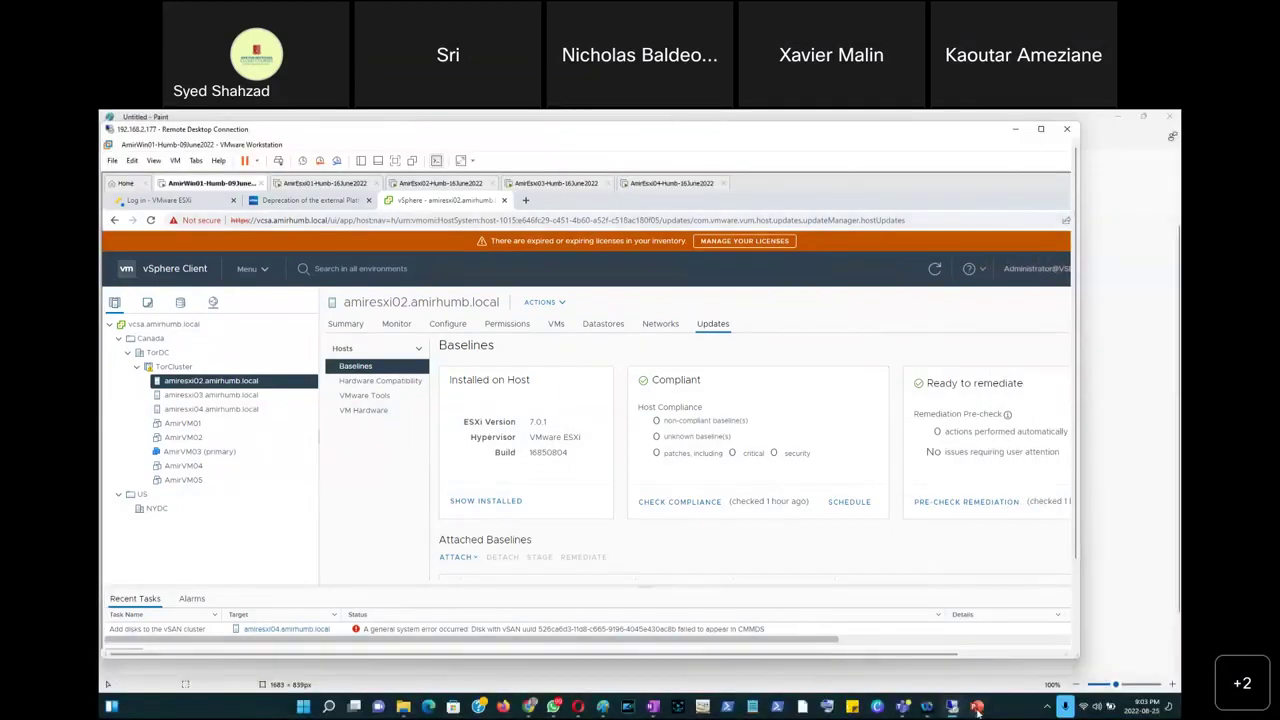
{"action": "mouse_move", "coordinate": [976, 706]}
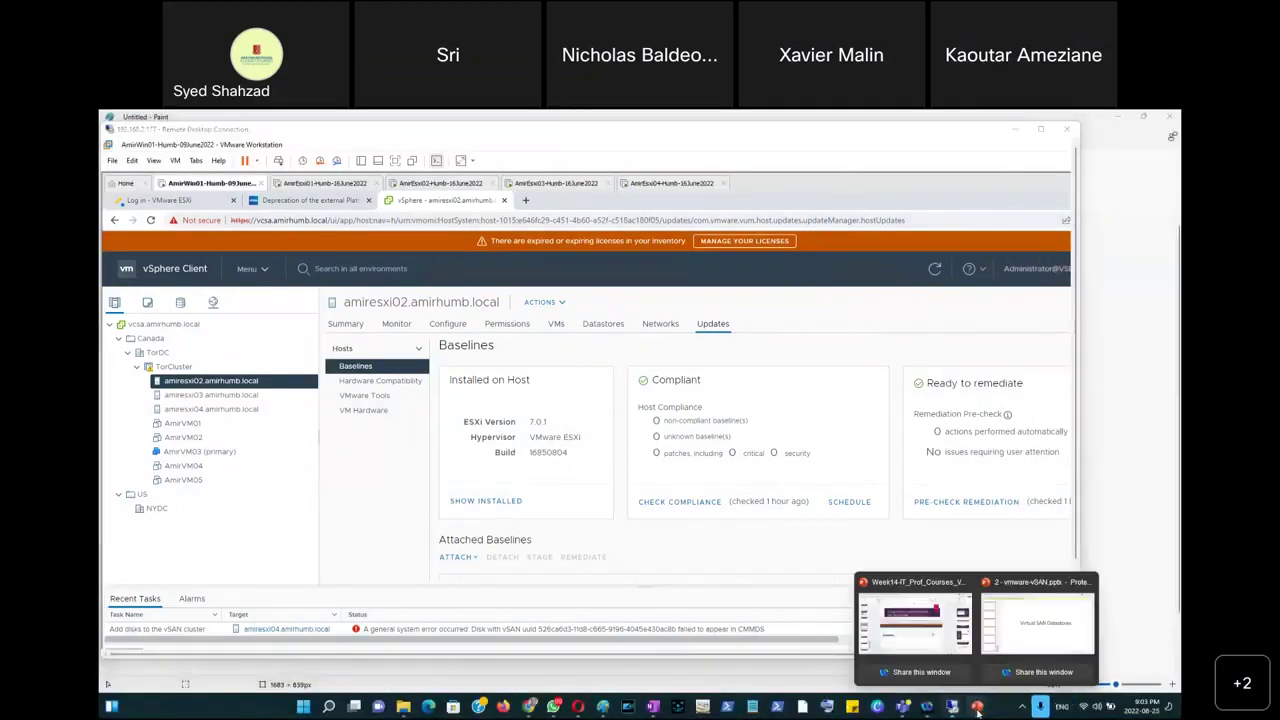
{"action": "left_click", "coordinate": [916, 645]}
Title slide 45 'Screenshot 2 - Update Baseline Works'.
{"action": "left_click", "coordinate": [141, 494]}
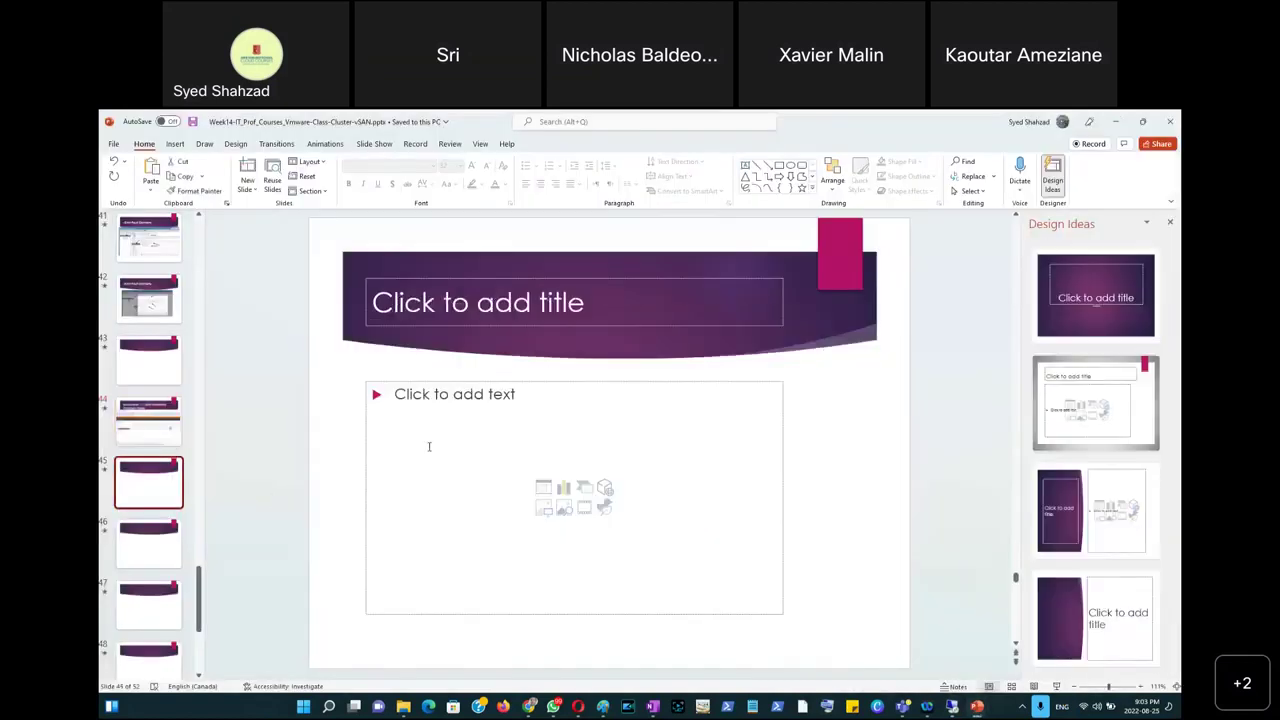
{"action": "left_click", "coordinate": [442, 305]}
{"action": "type", "text": "S"}
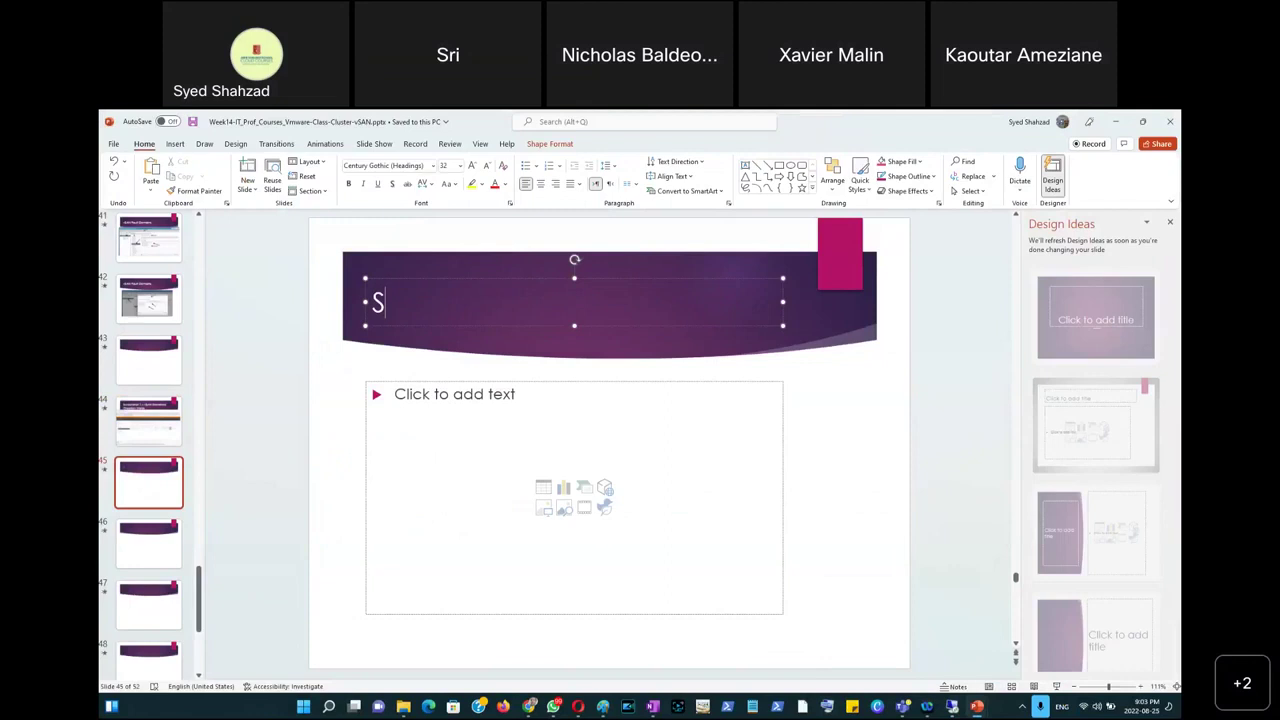
{"action": "type", "text": "creenshot"}
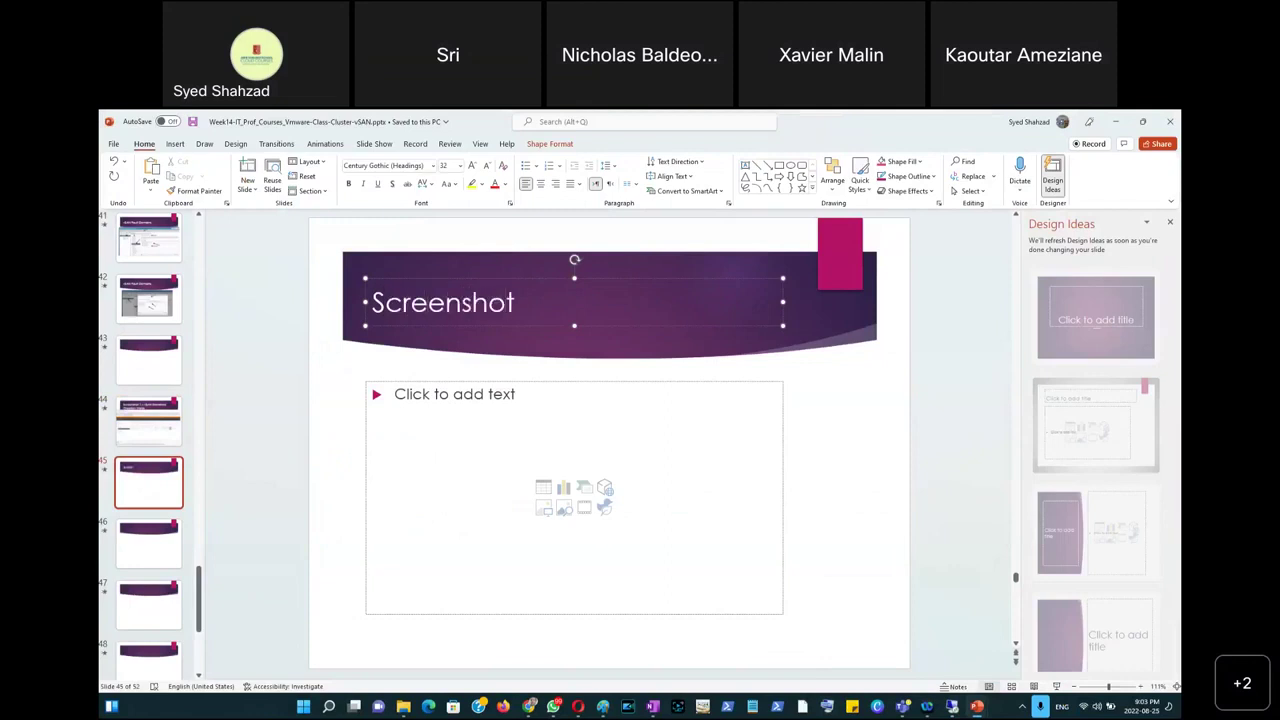
{"action": "type", "text": " 2 - Update"}
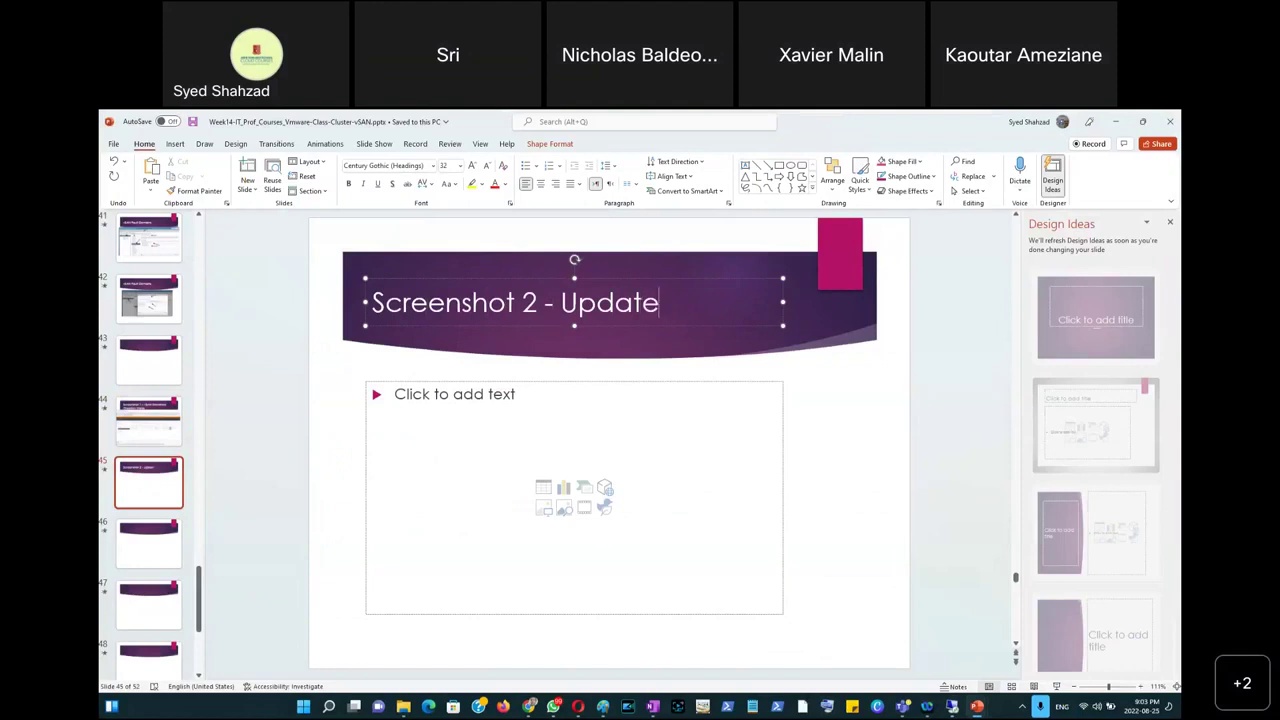
{"action": "type", "text": " Baseline Works"}
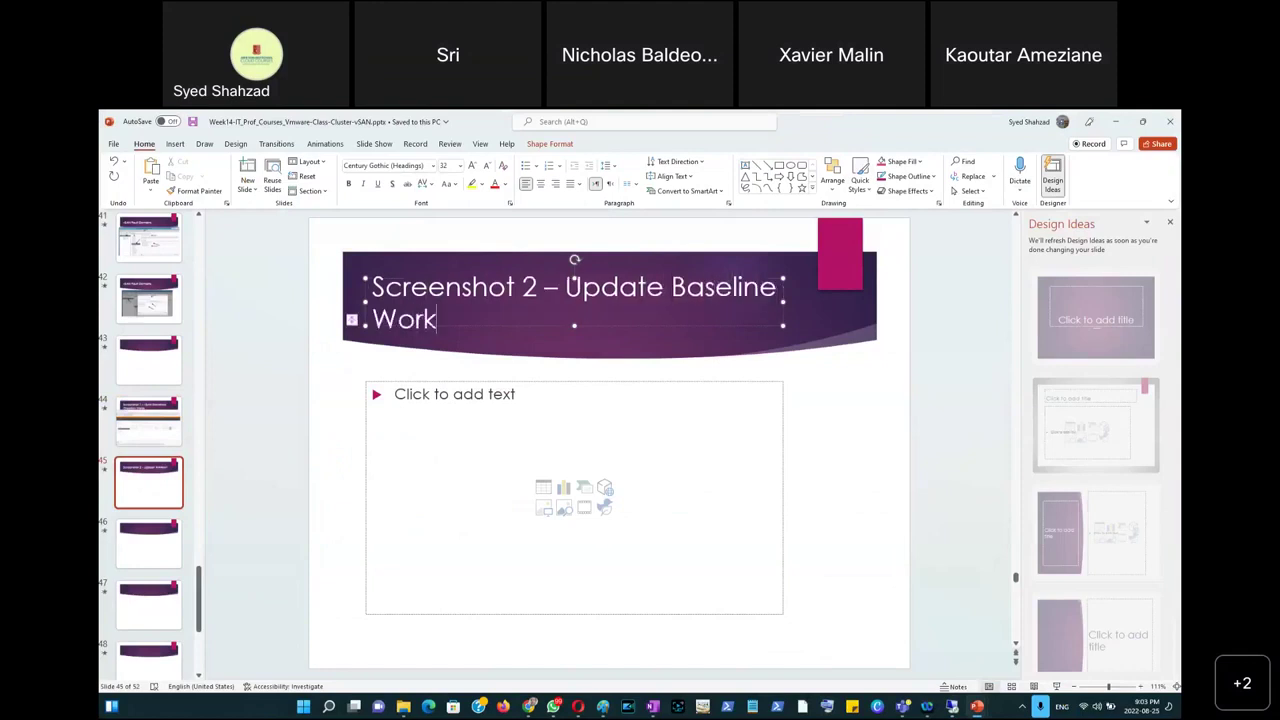
{"action": "left_click", "coordinate": [329, 496]}
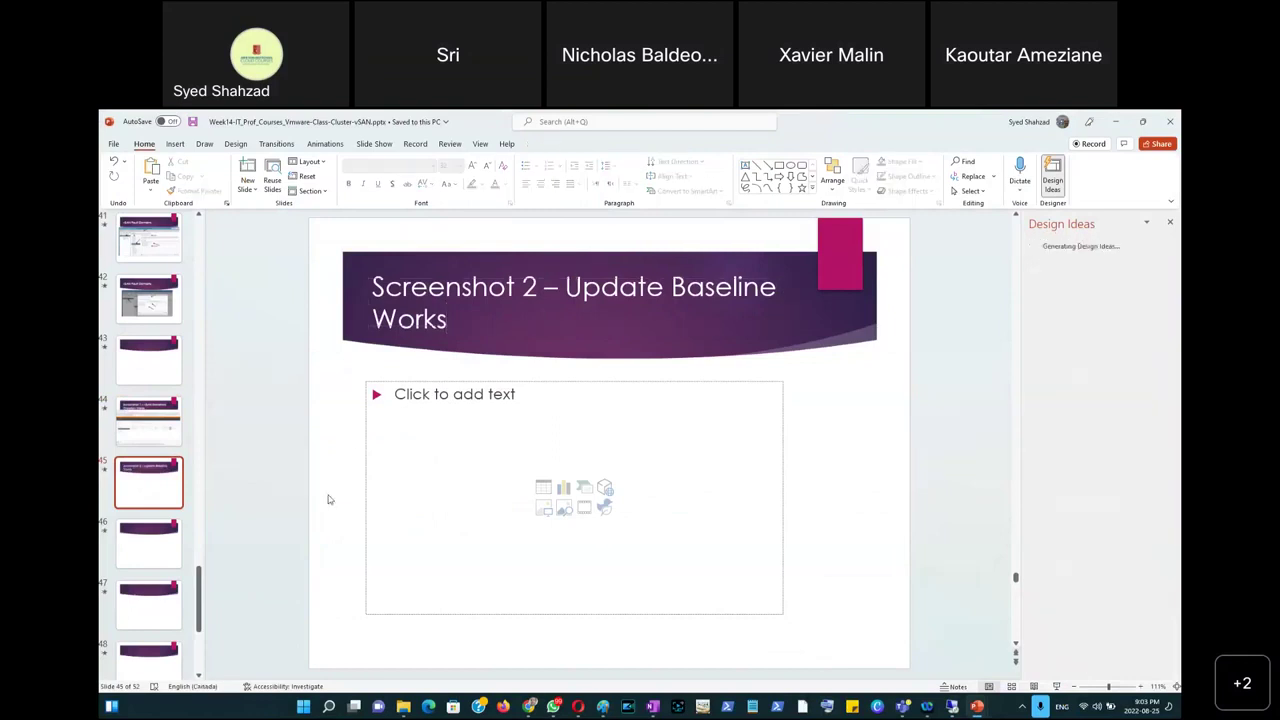
Paste the update baselines screenshot onto slide 45 as a picture below its title.
{"action": "right_click", "coordinate": [329, 496]}
{"action": "left_click", "coordinate": [374, 543]}
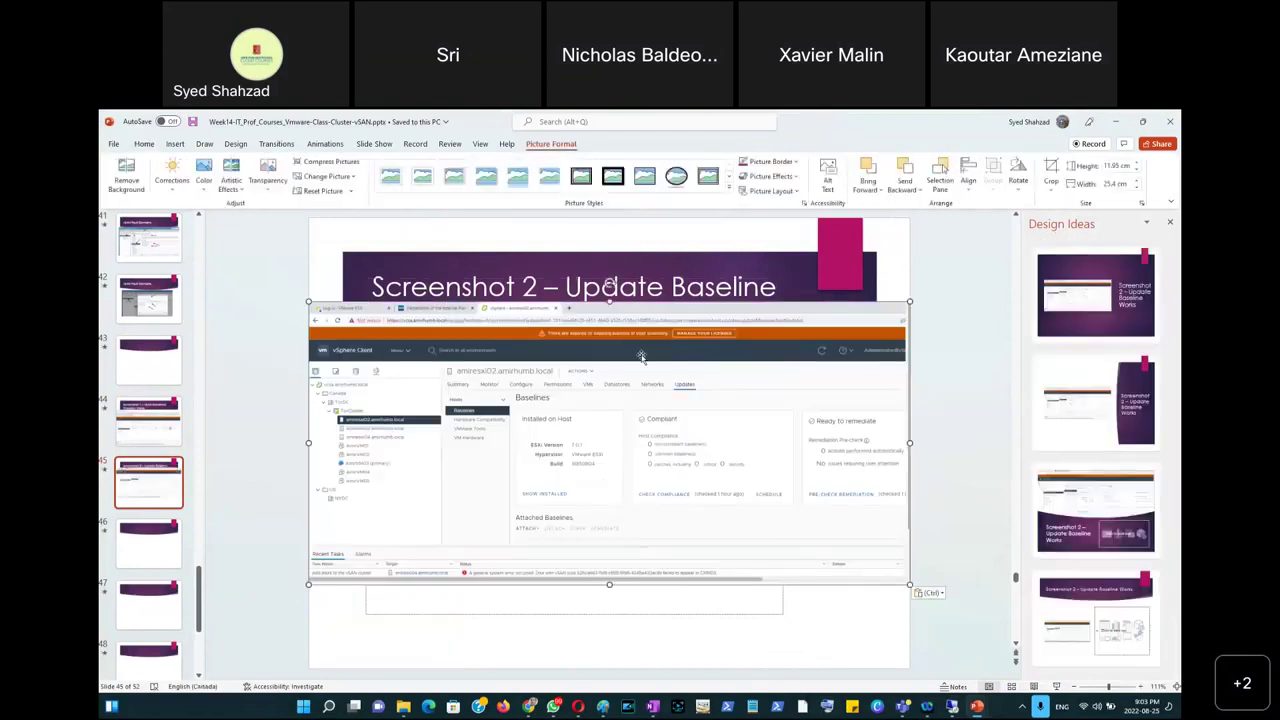
{"action": "left_click_drag", "start_coordinate": [632, 320], "coordinate": [630, 368]}
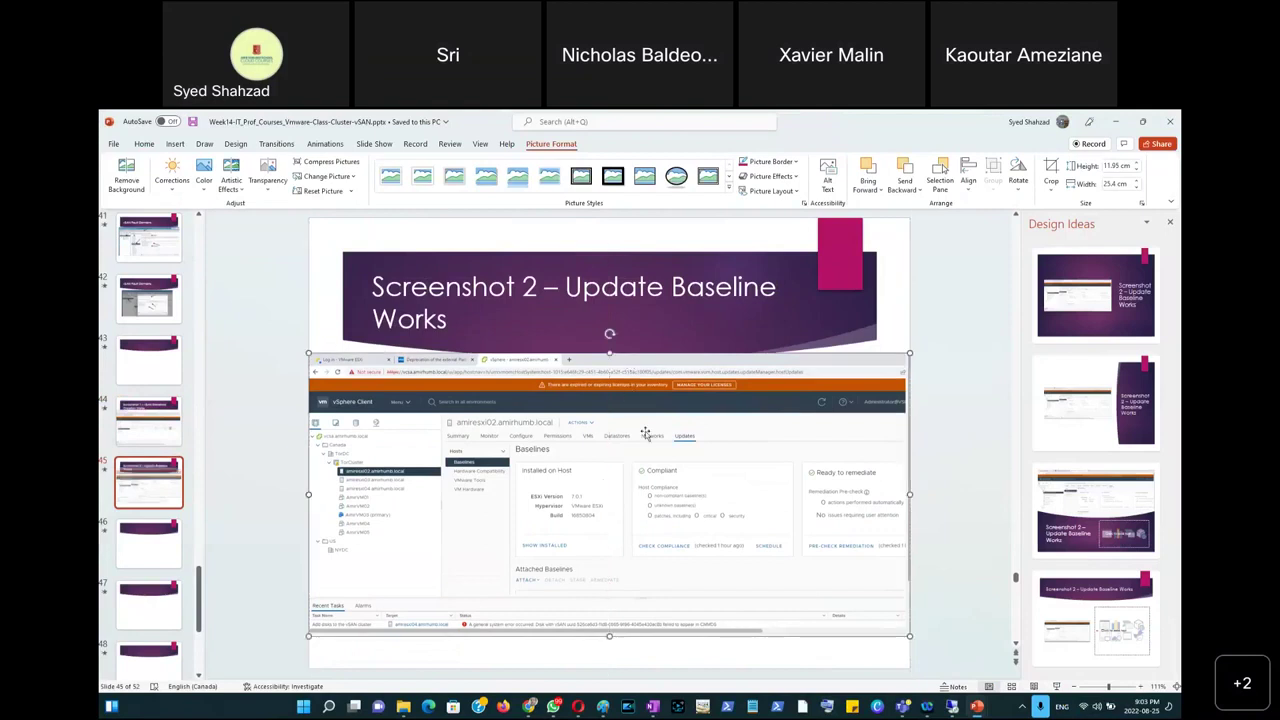
{"action": "left_click", "coordinate": [952, 525]}
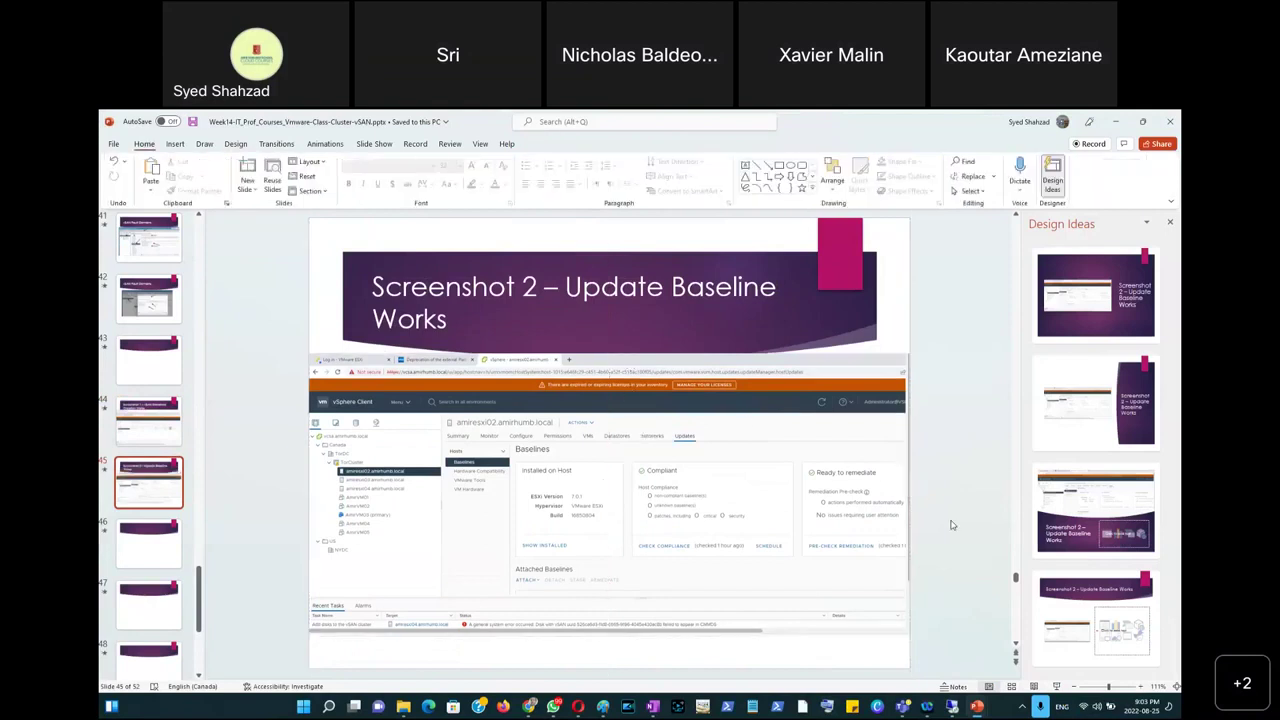